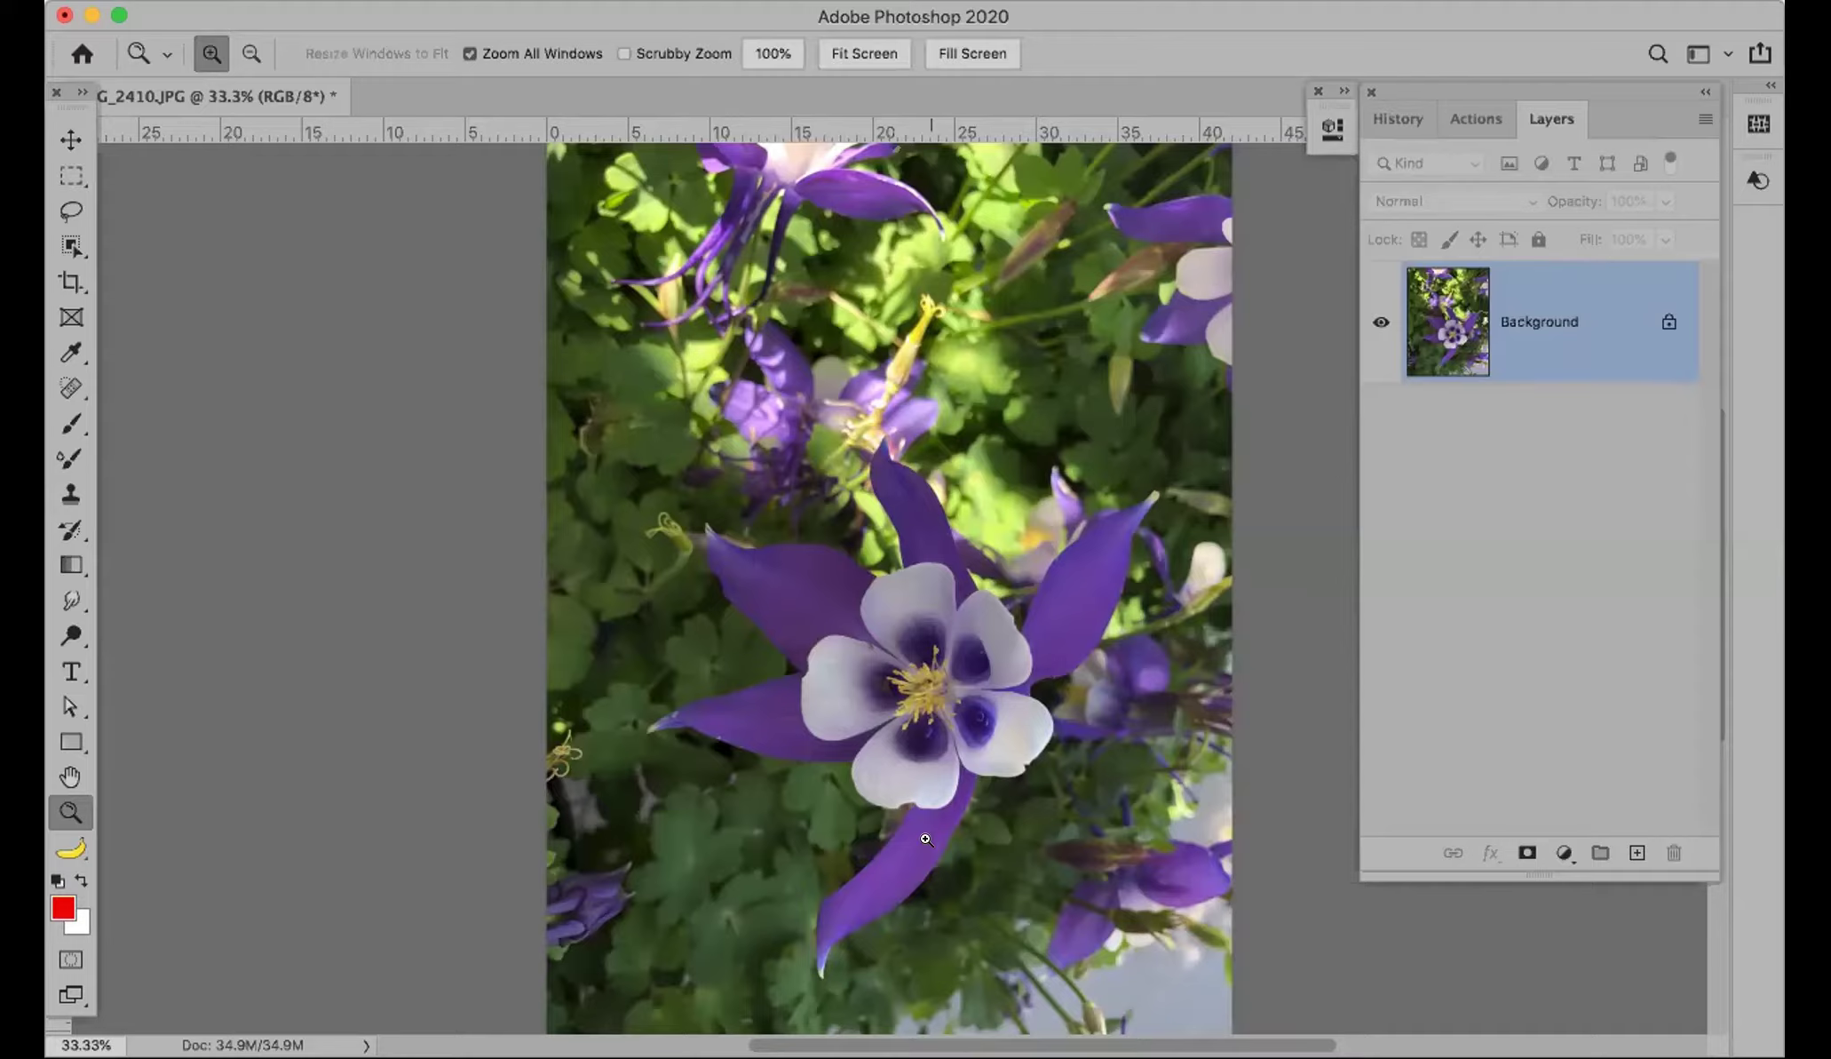
Step: Close the purple flower photo and reopen IMG_2410.JPG from the recent files
key("super+w")
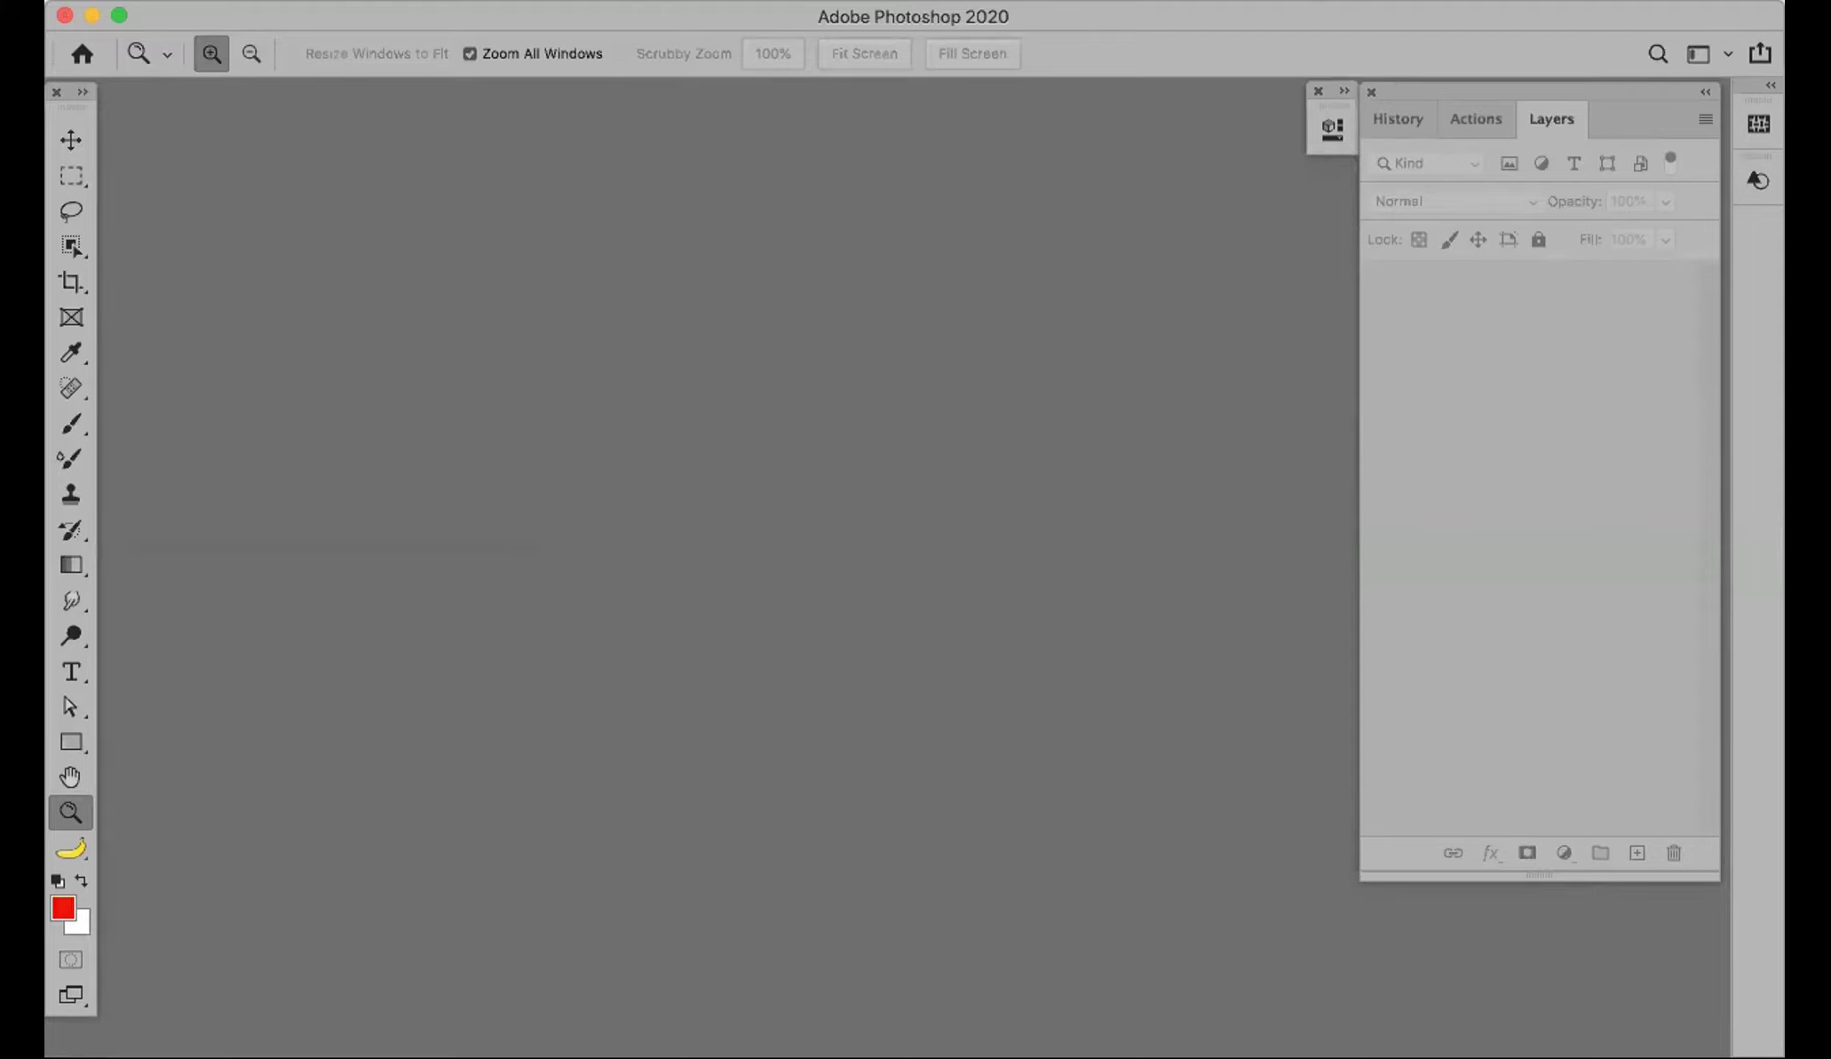
left_click(257, 2)
mouse_move(315, 119)
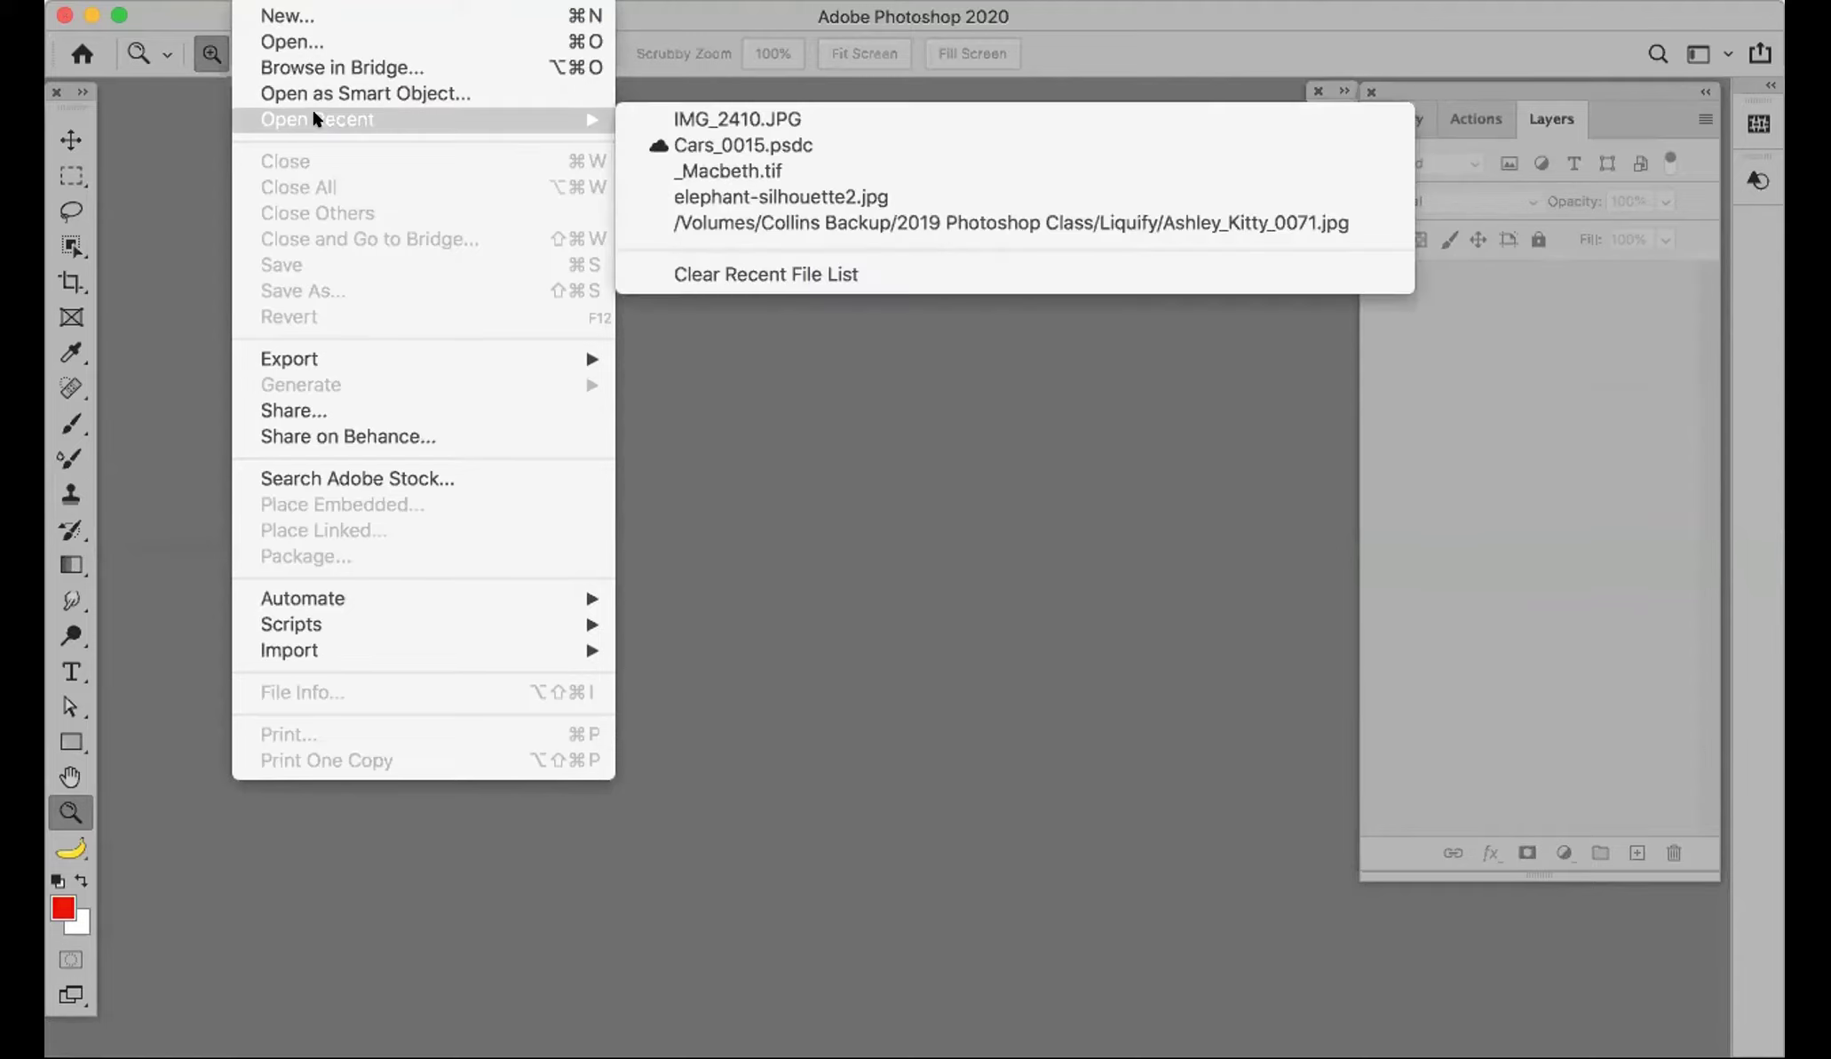
left_click(700, 119)
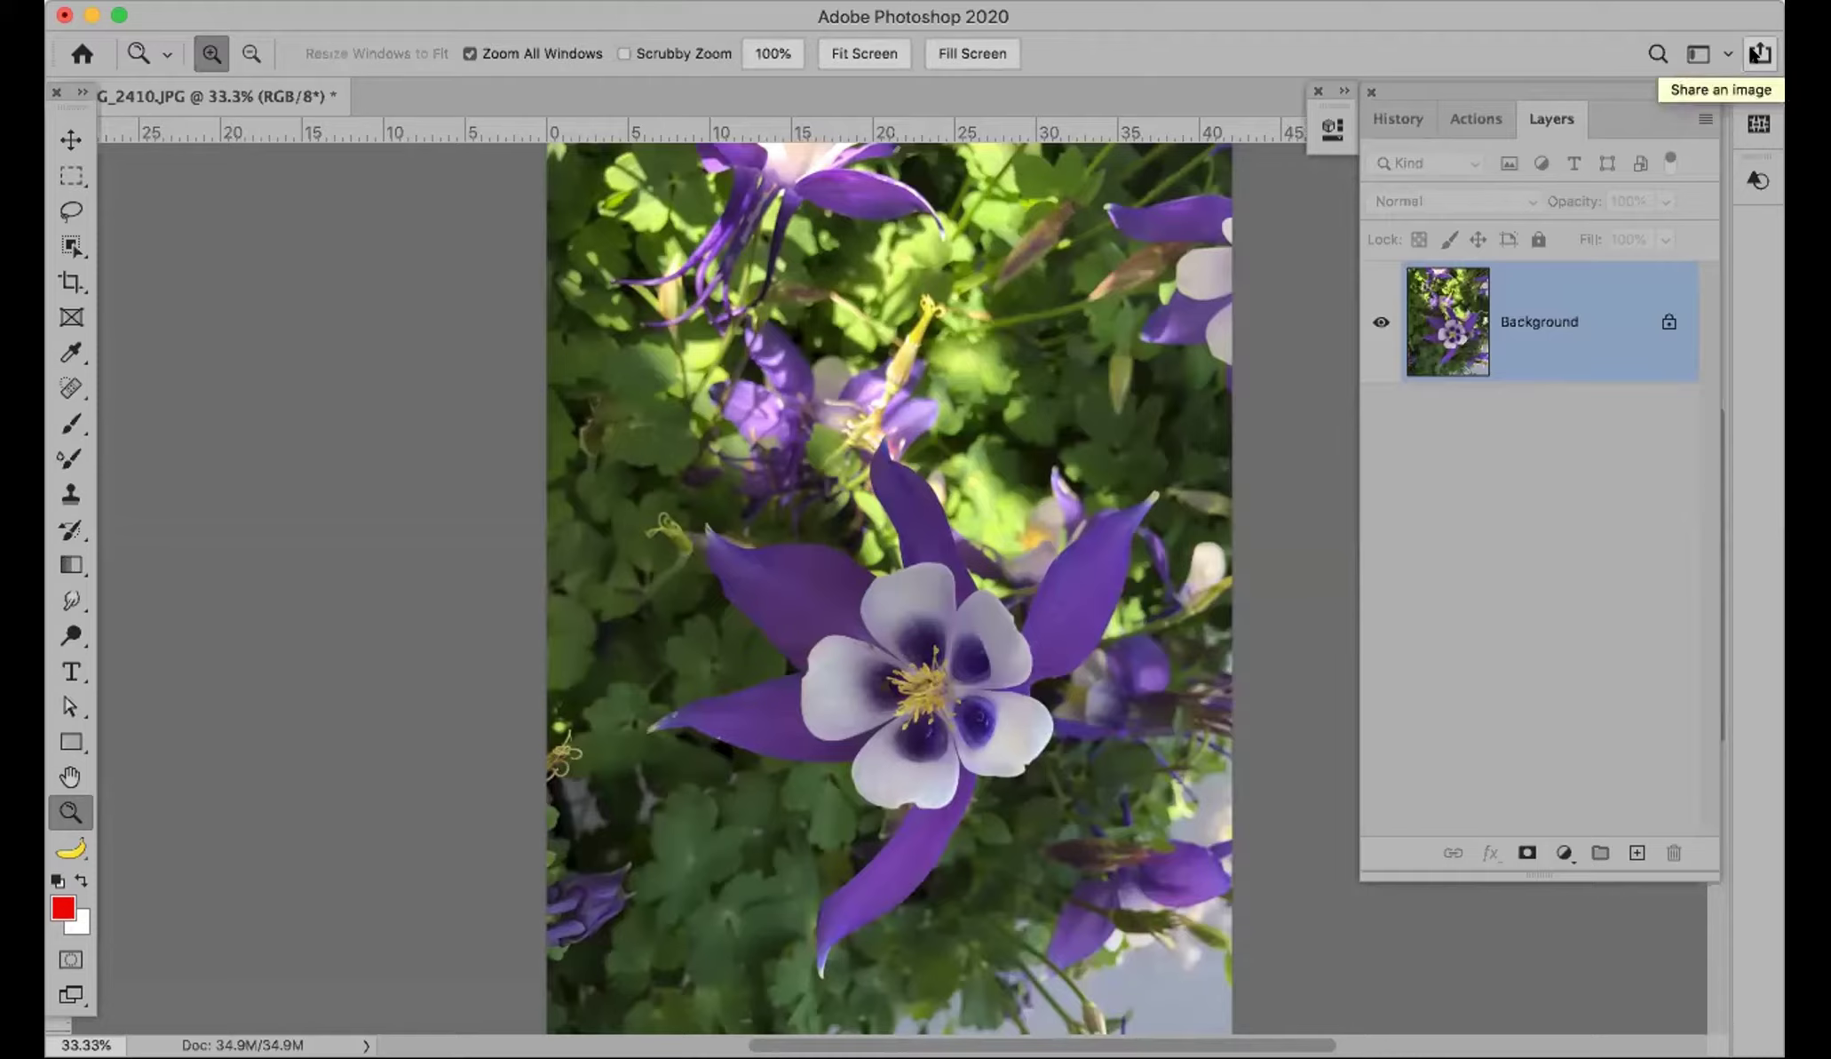
Step: Share the open flower photo by Mail and return to the image with the full workspace showing
left_click(1759, 54)
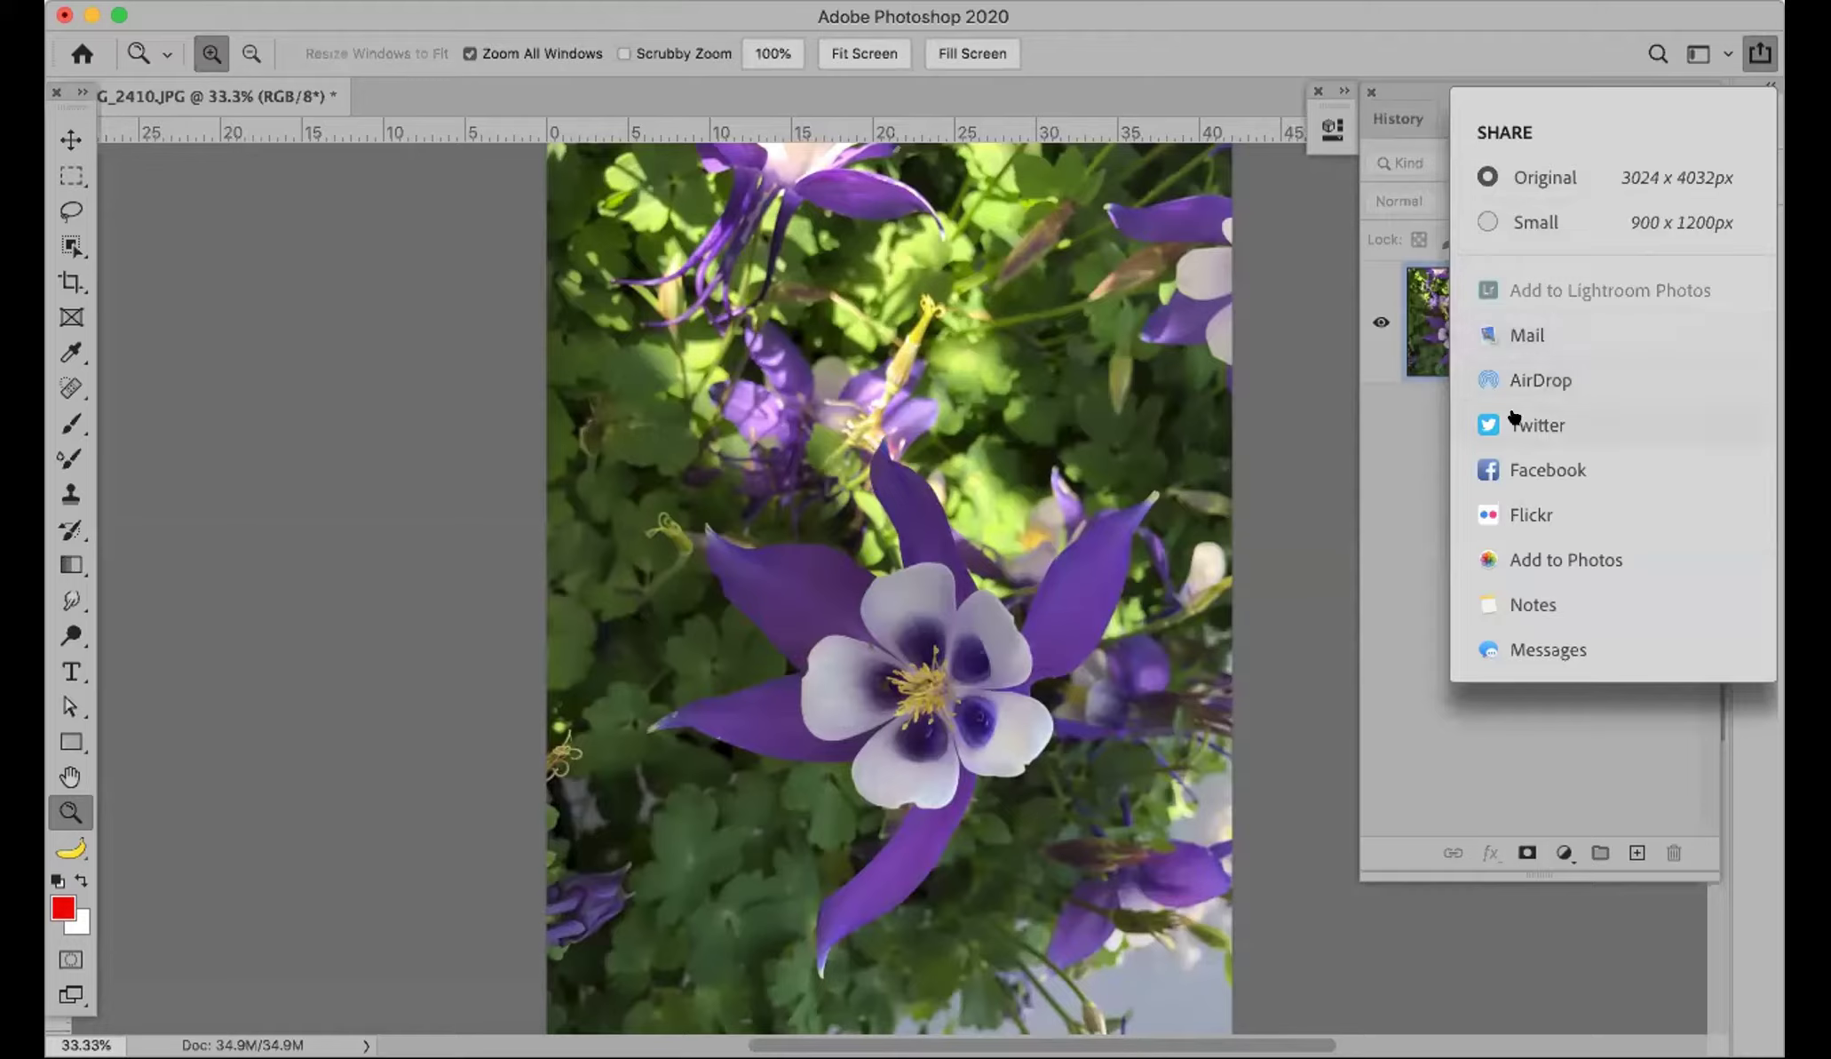
left_click(1515, 332)
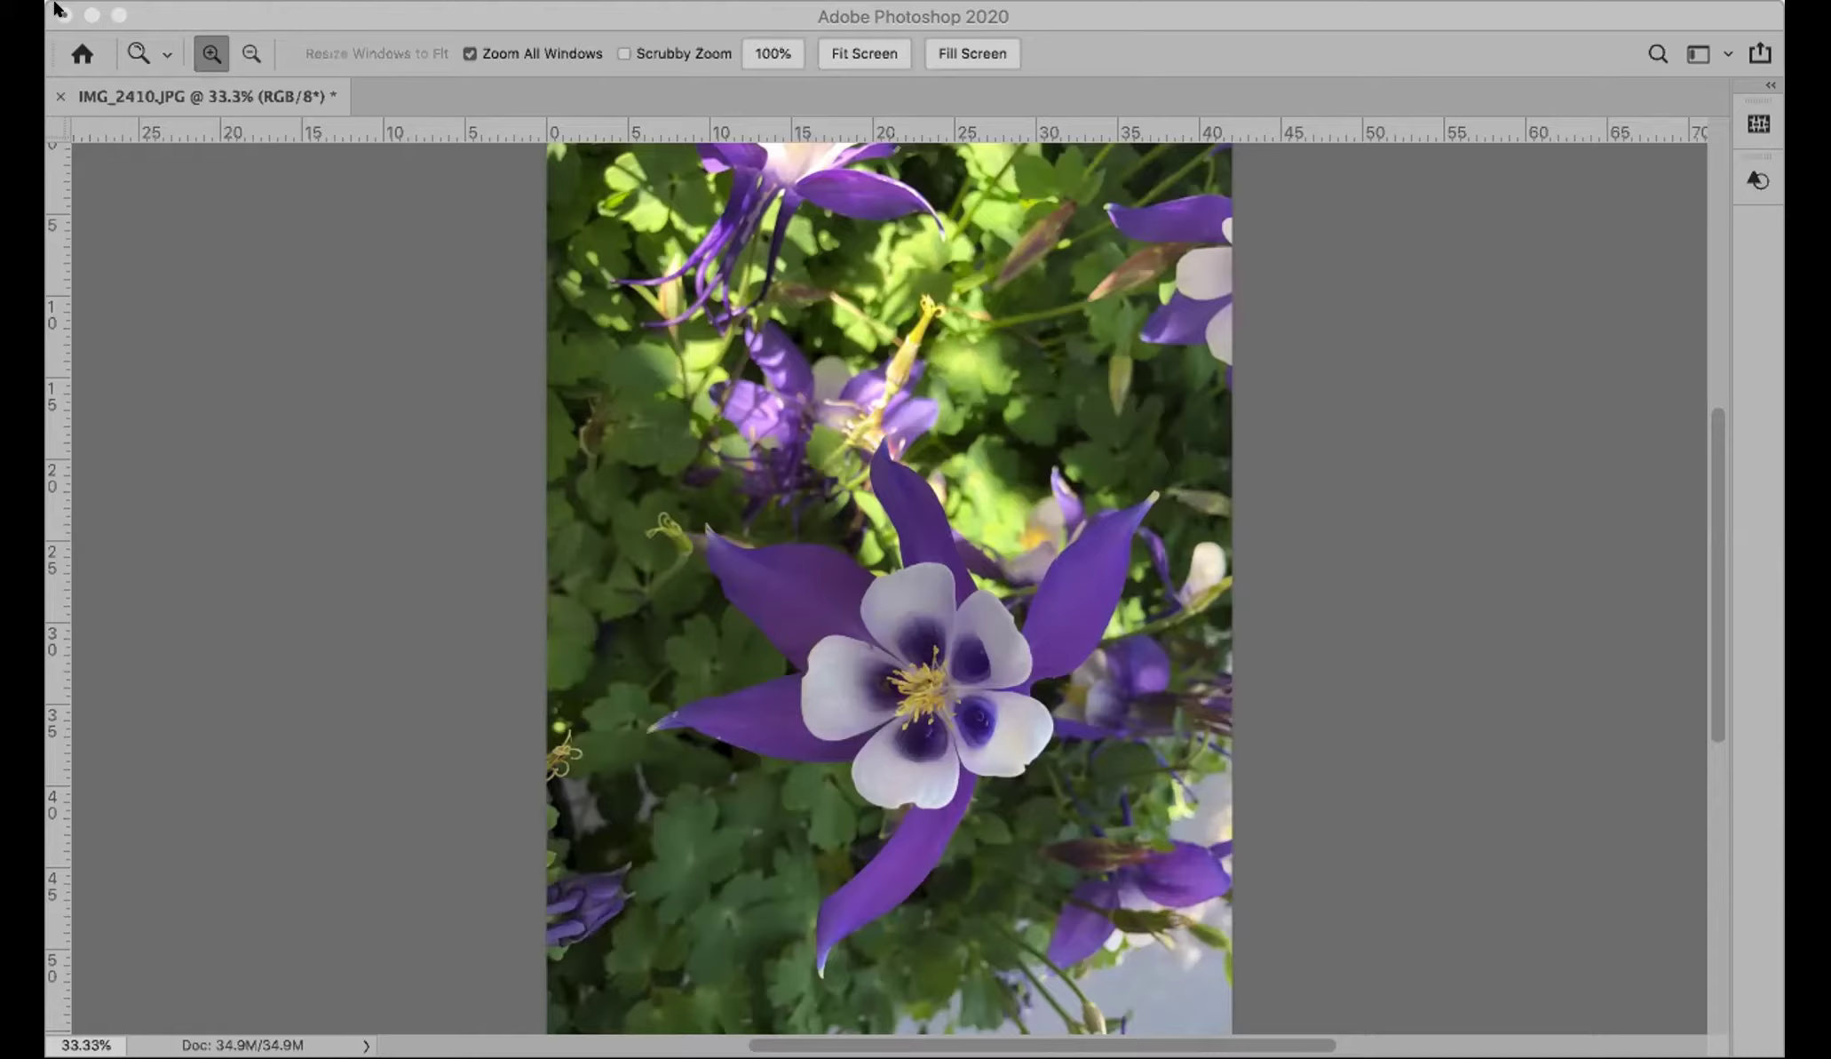
key("Tab")
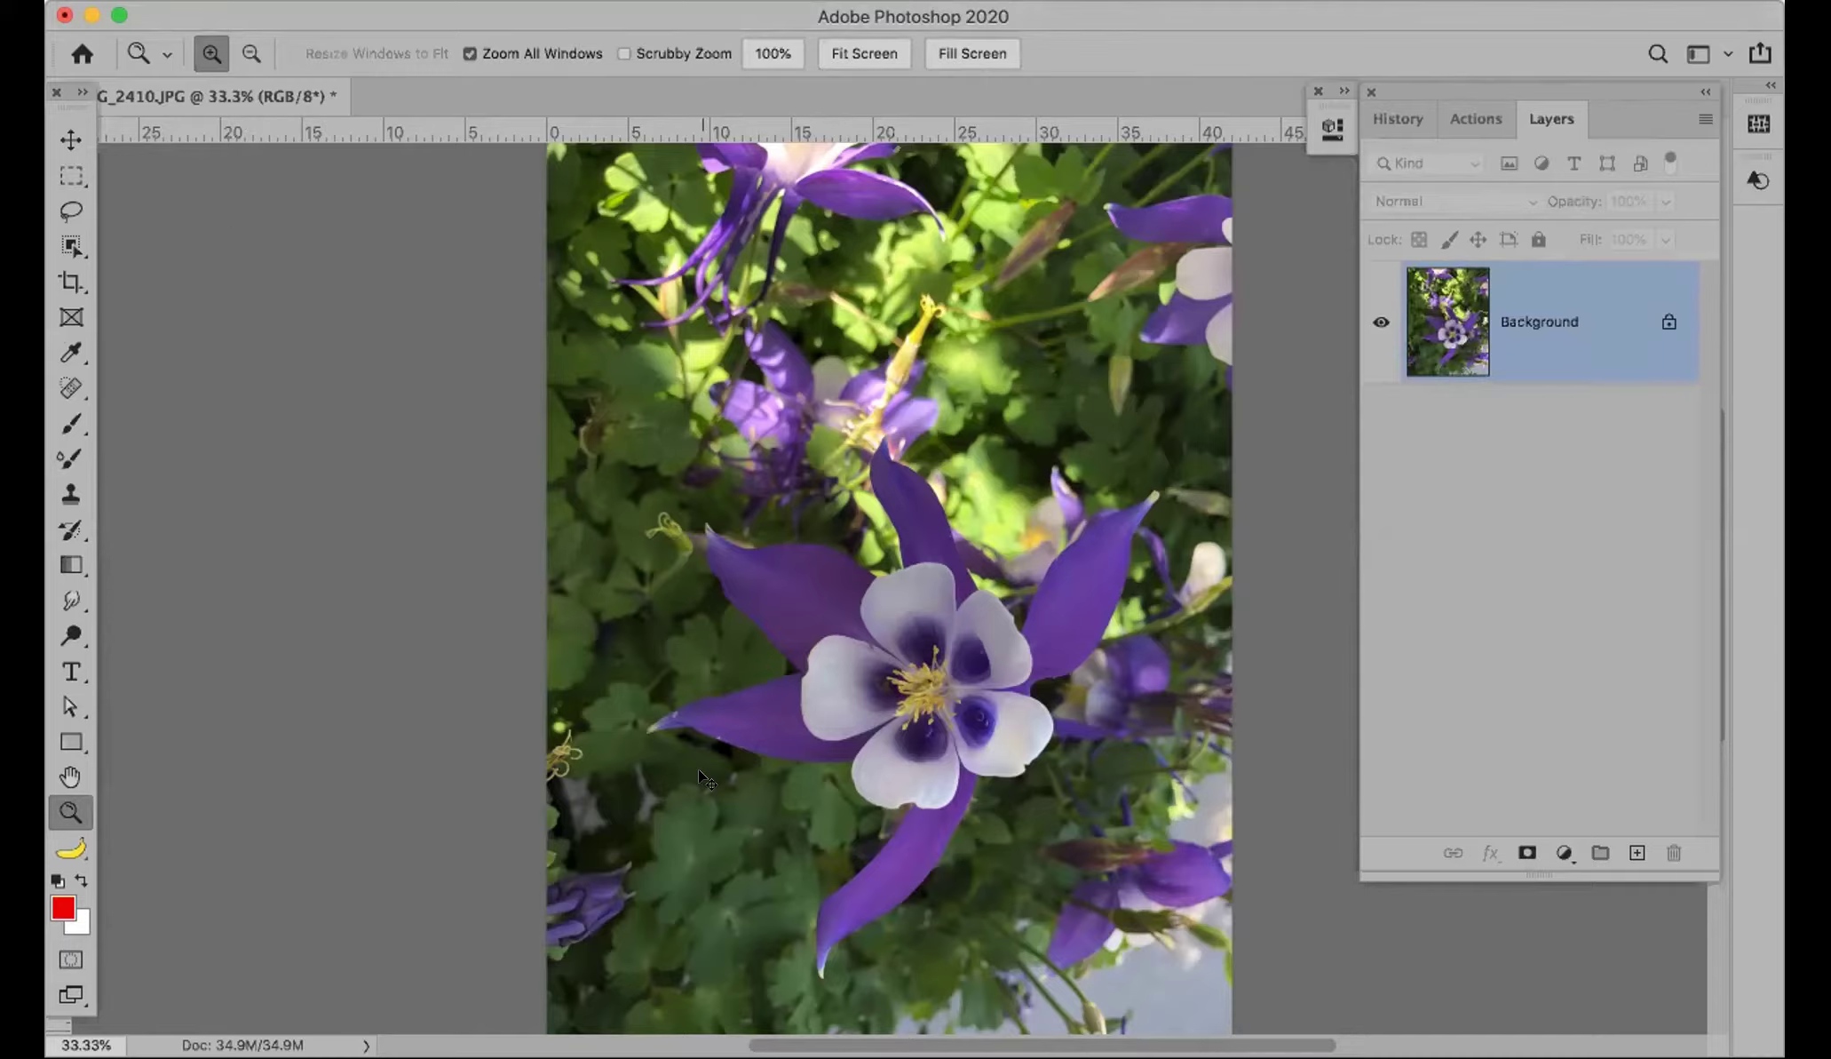
Step: Close the flower photo and open 2017_Royal_Dodgers_0042.psd
key("super+w")
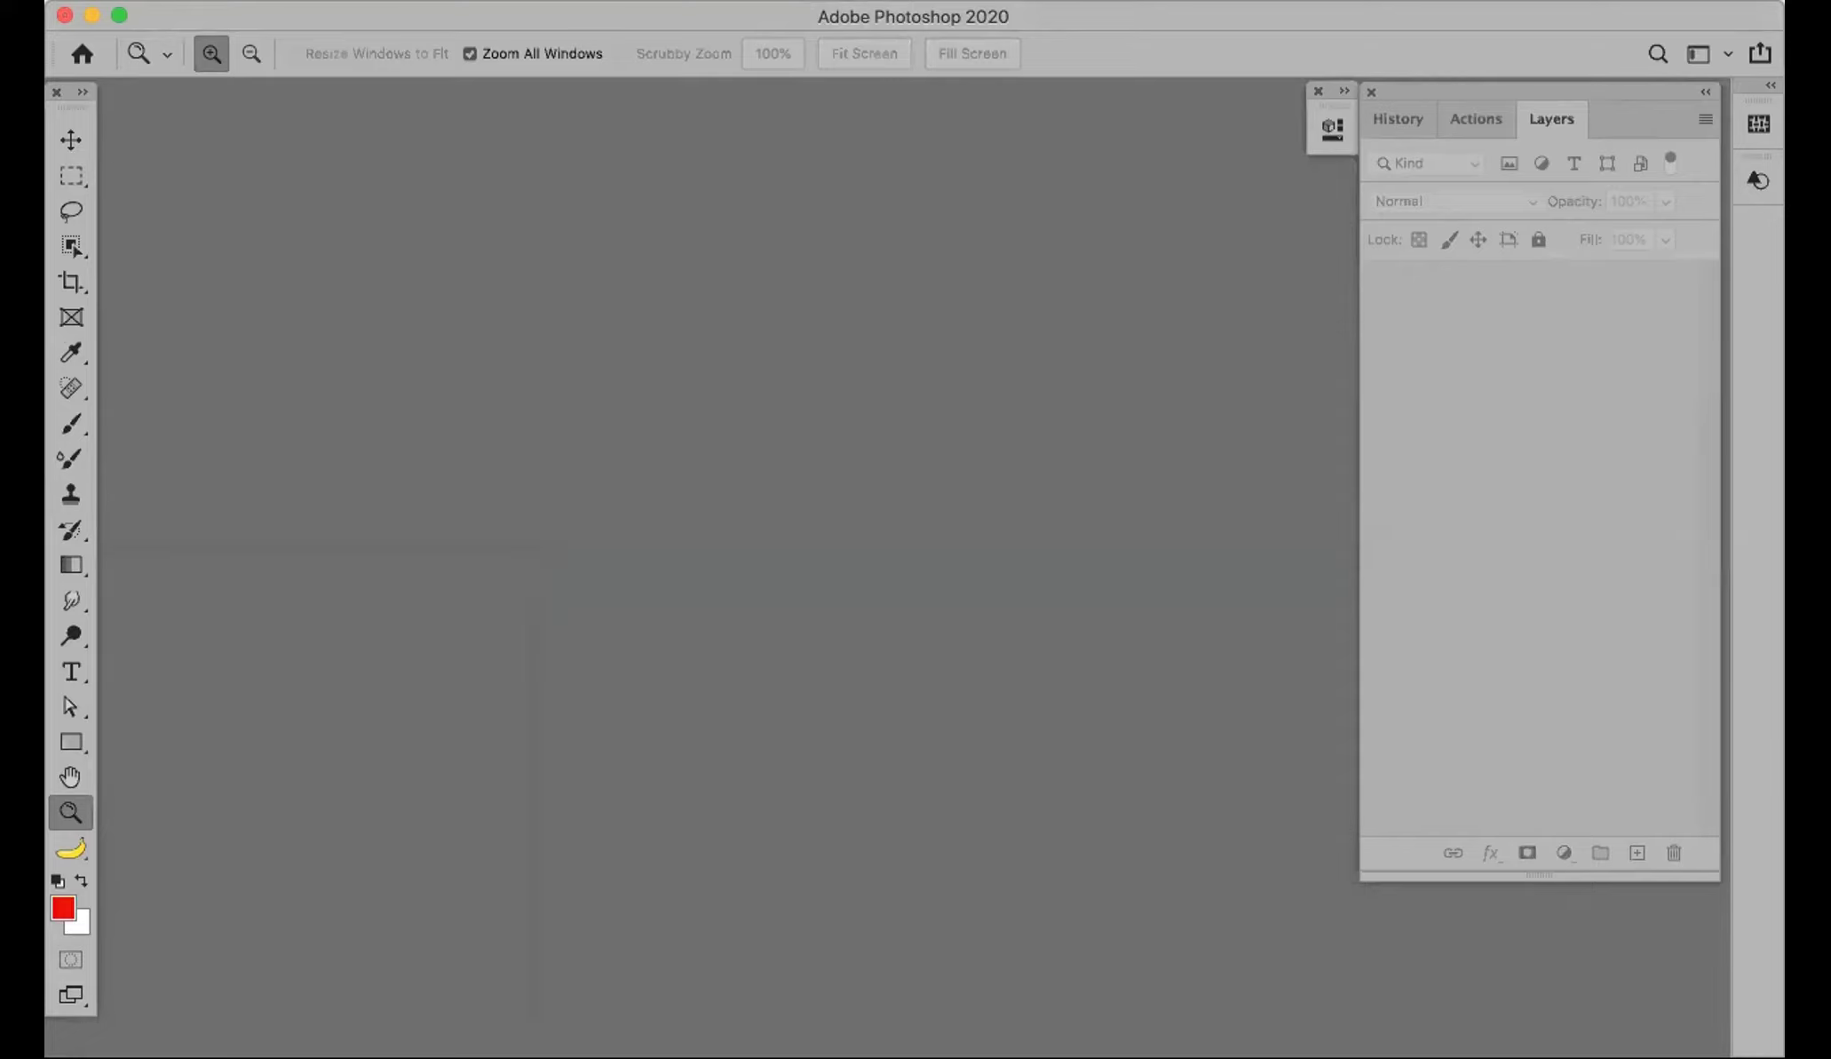
key("Tab")
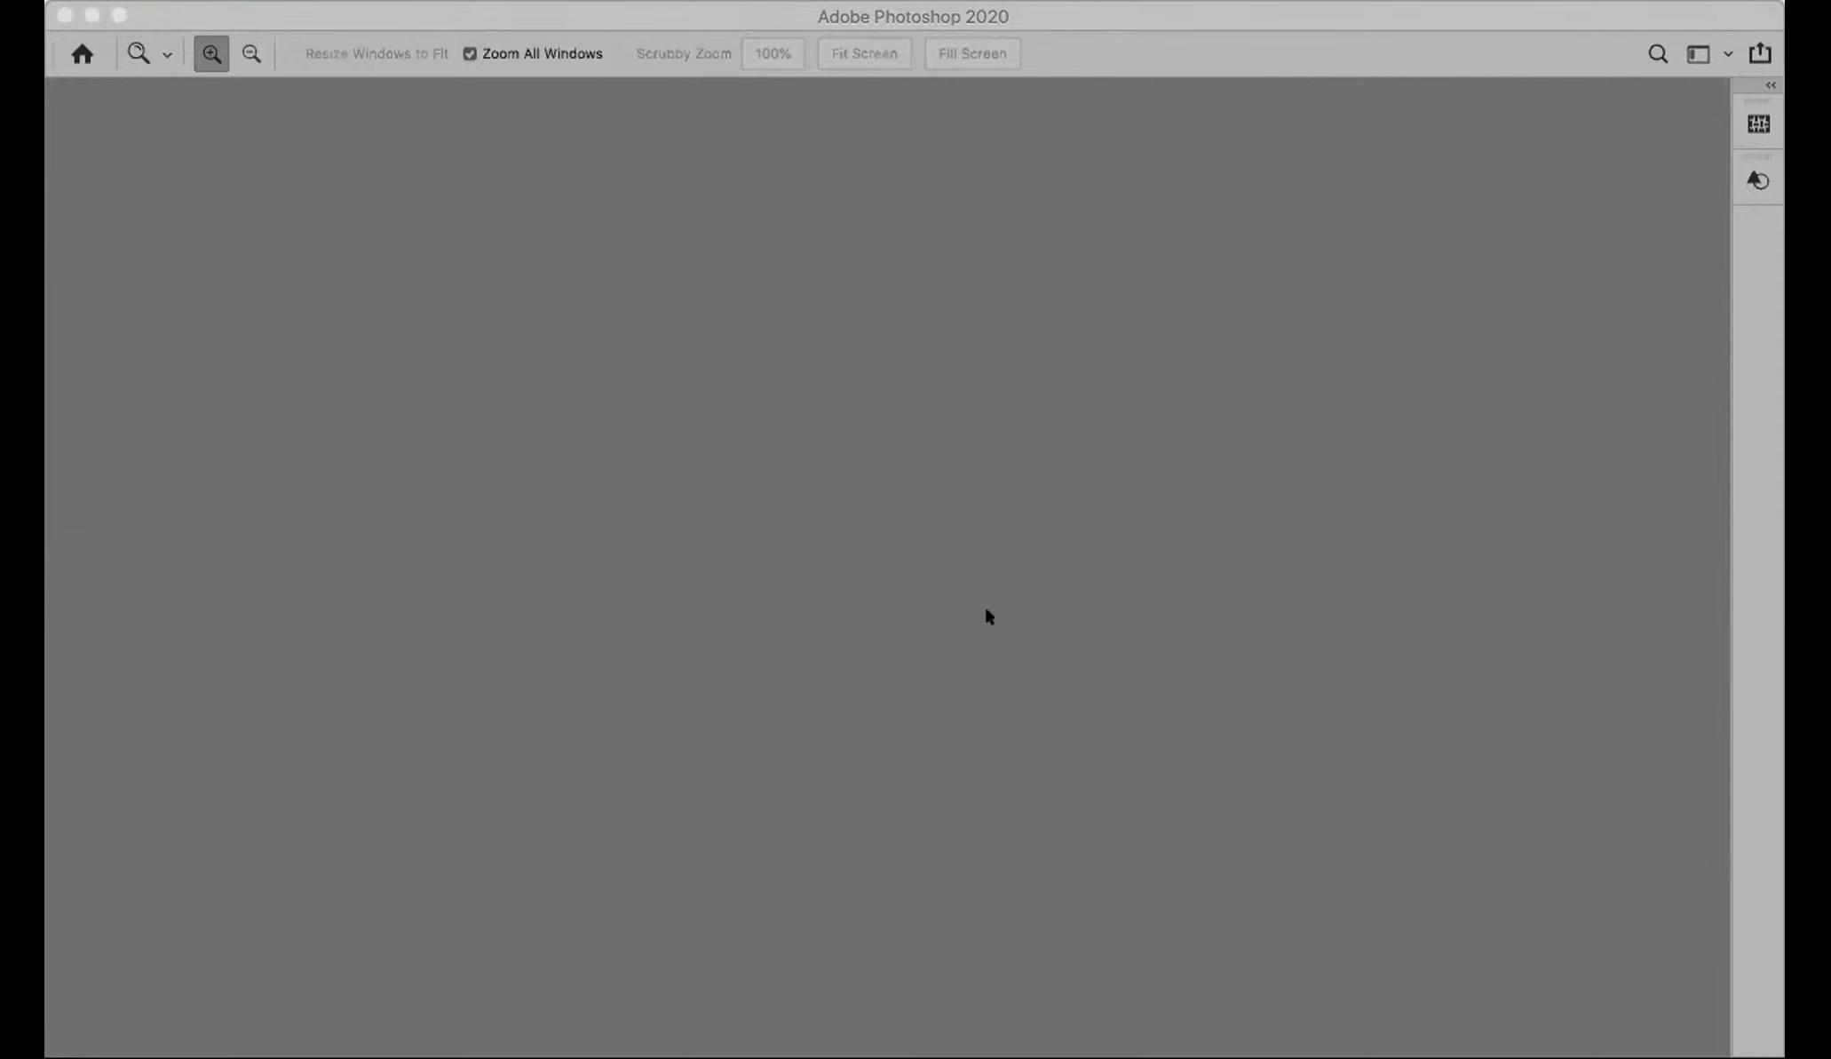
left_click(1469, 834)
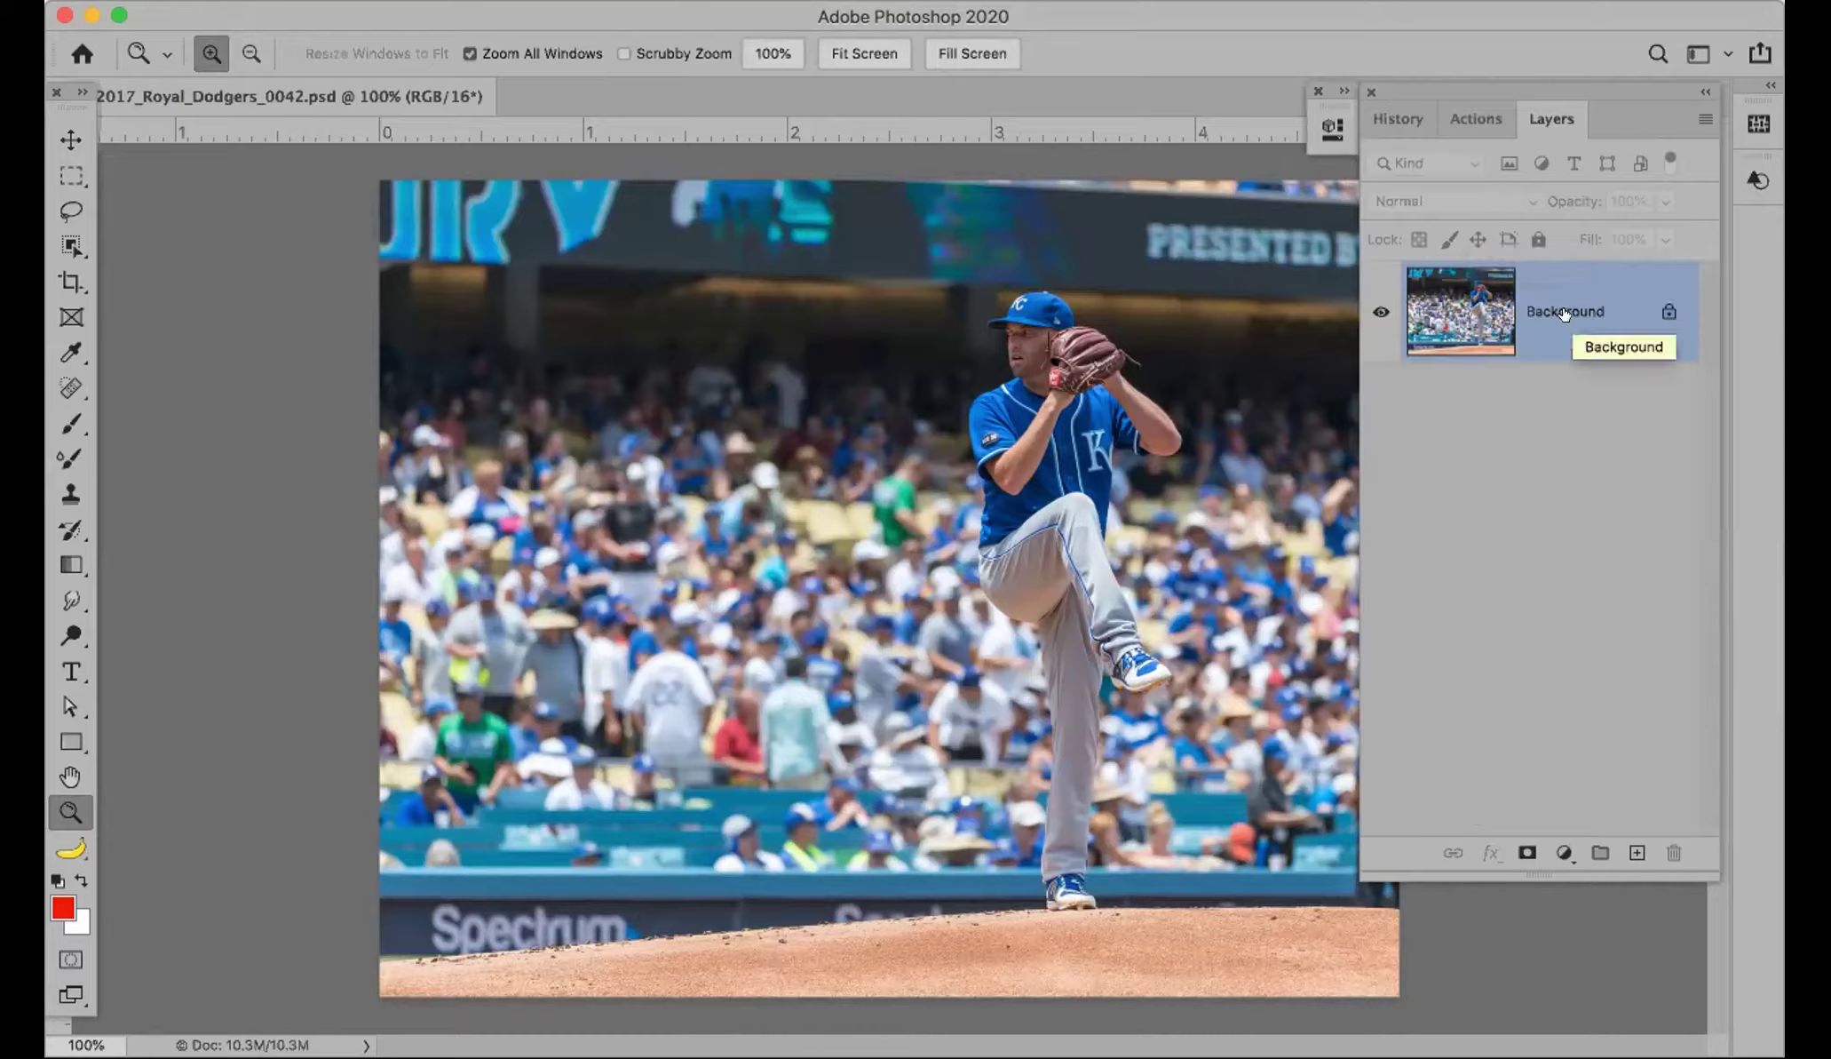
Step: Unlock the baseball photo's Background layer and remove its background with the Remove Background quick action
left_click(1666, 314)
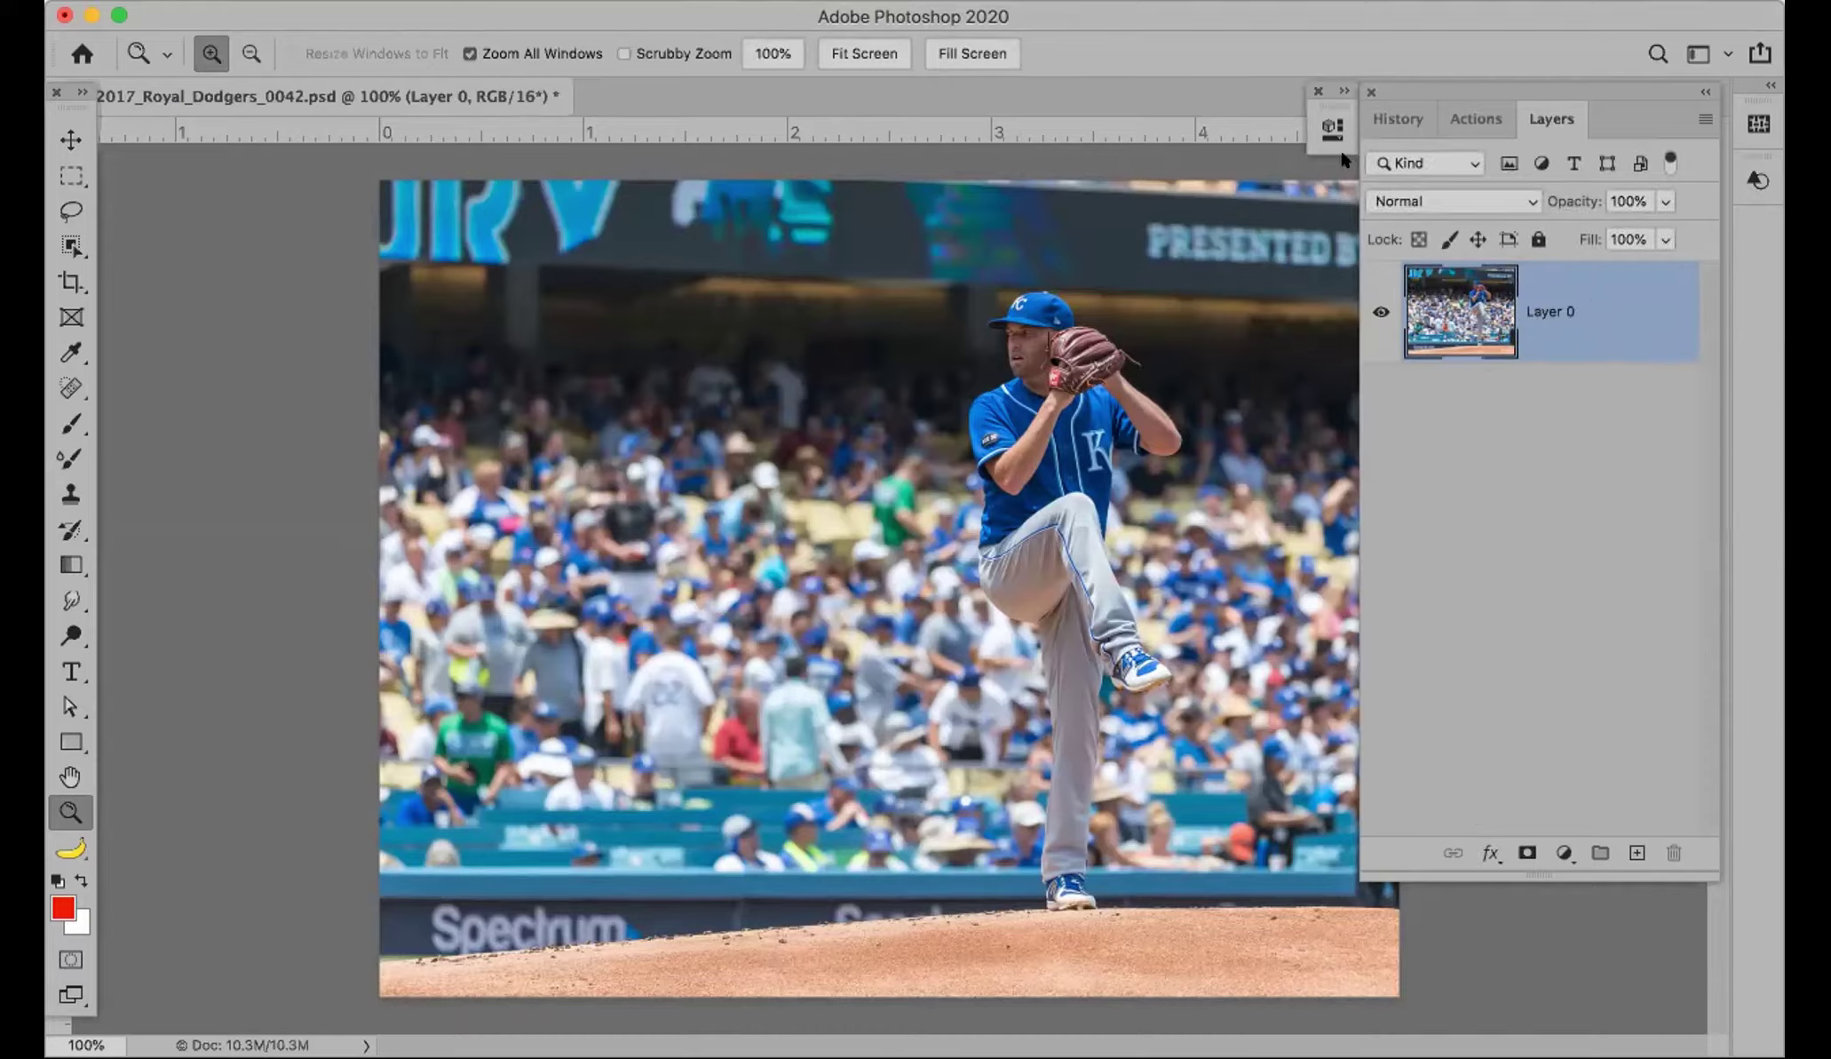
left_click(1332, 124)
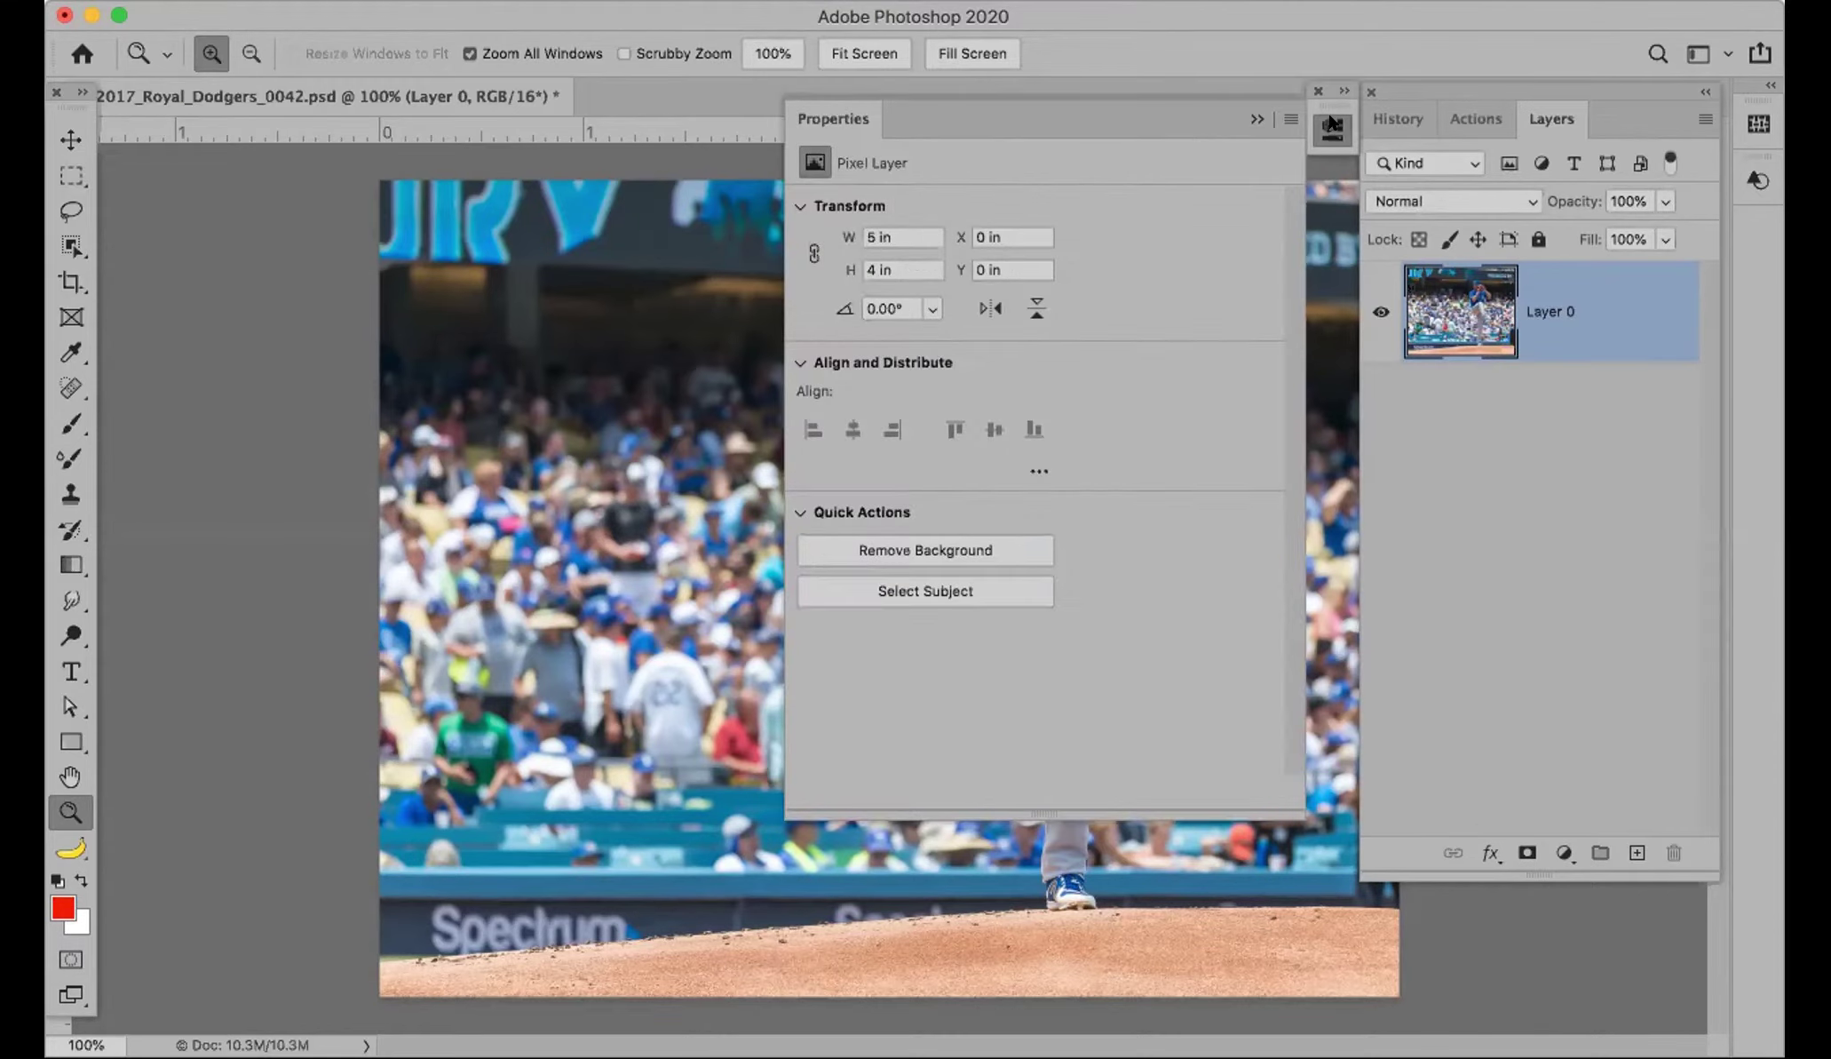
left_click(930, 543)
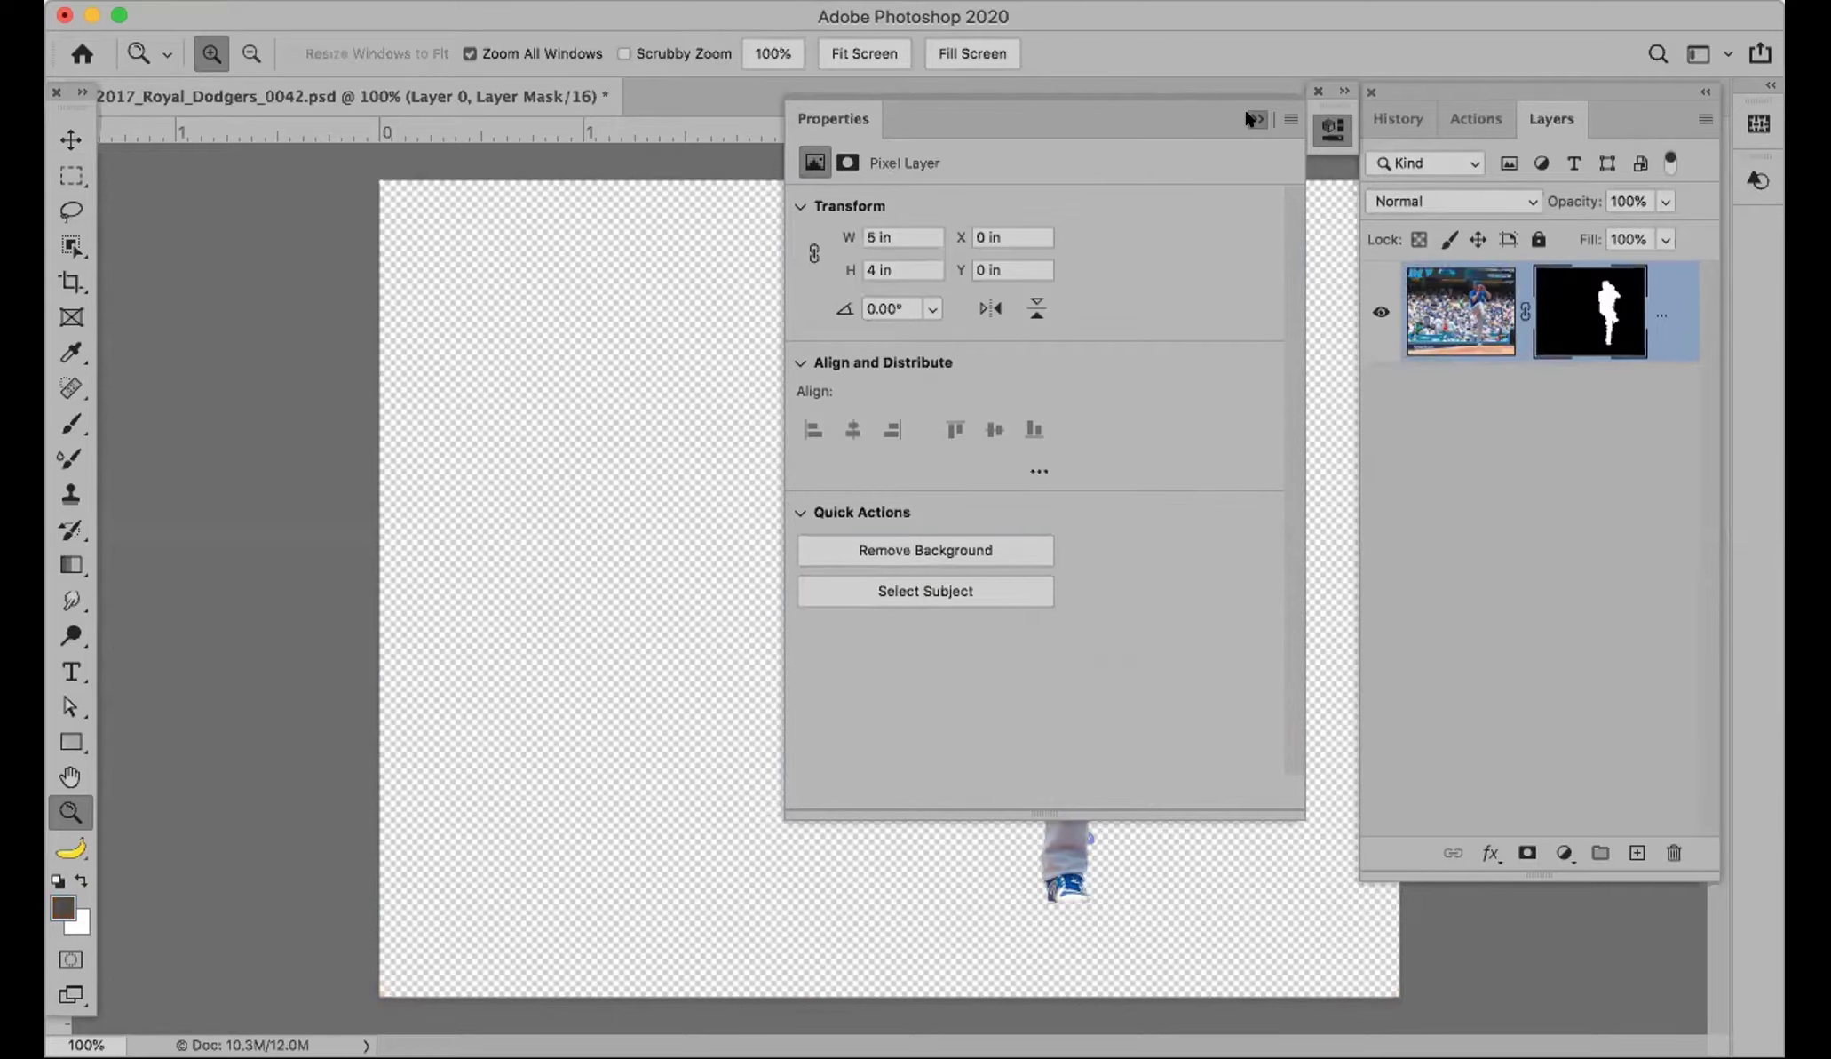
left_click(1253, 118)
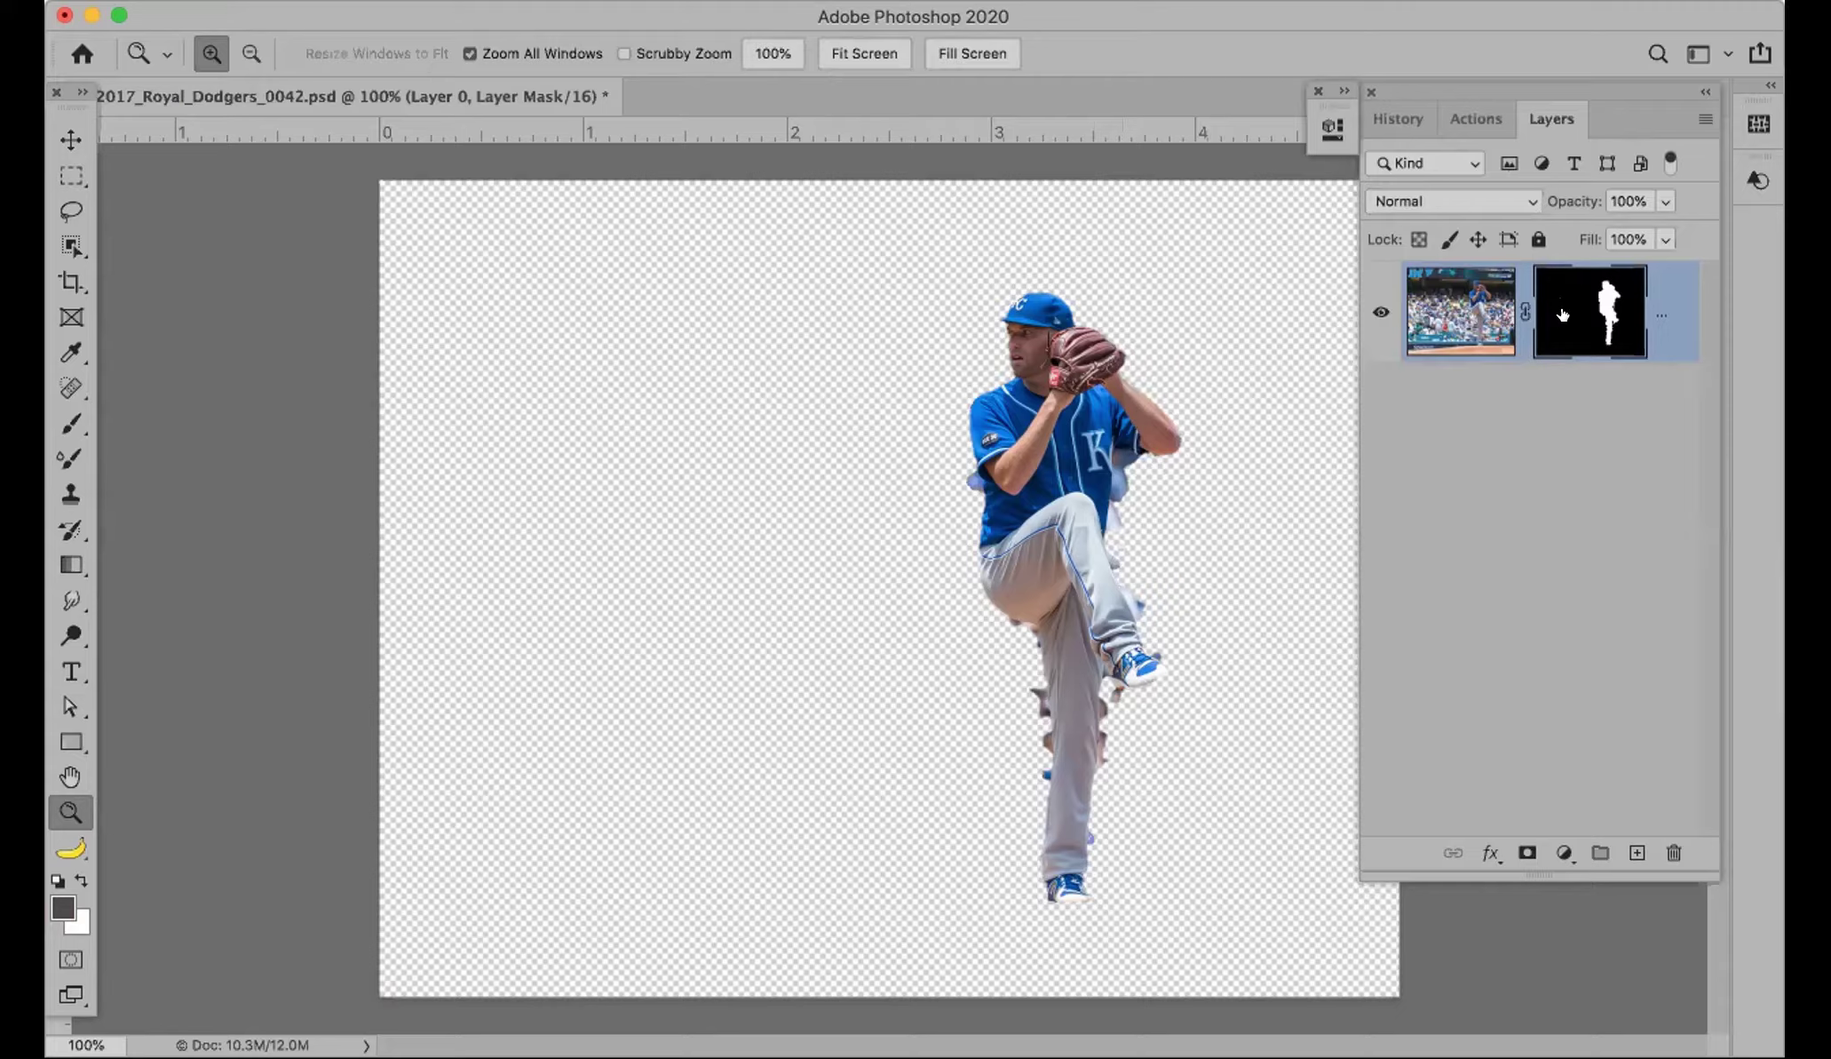
Step: Paint on the pitcher's layer mask with a 30 px brush beside and over the jersey and across the cap
left_click(998, 535)
left_click(1006, 540)
key("b")
mouse_move(1146, 533)
left_mouse_down()
mouse_move(1083, 267)
mouse_move(1048, 285)
left_mouse_up()
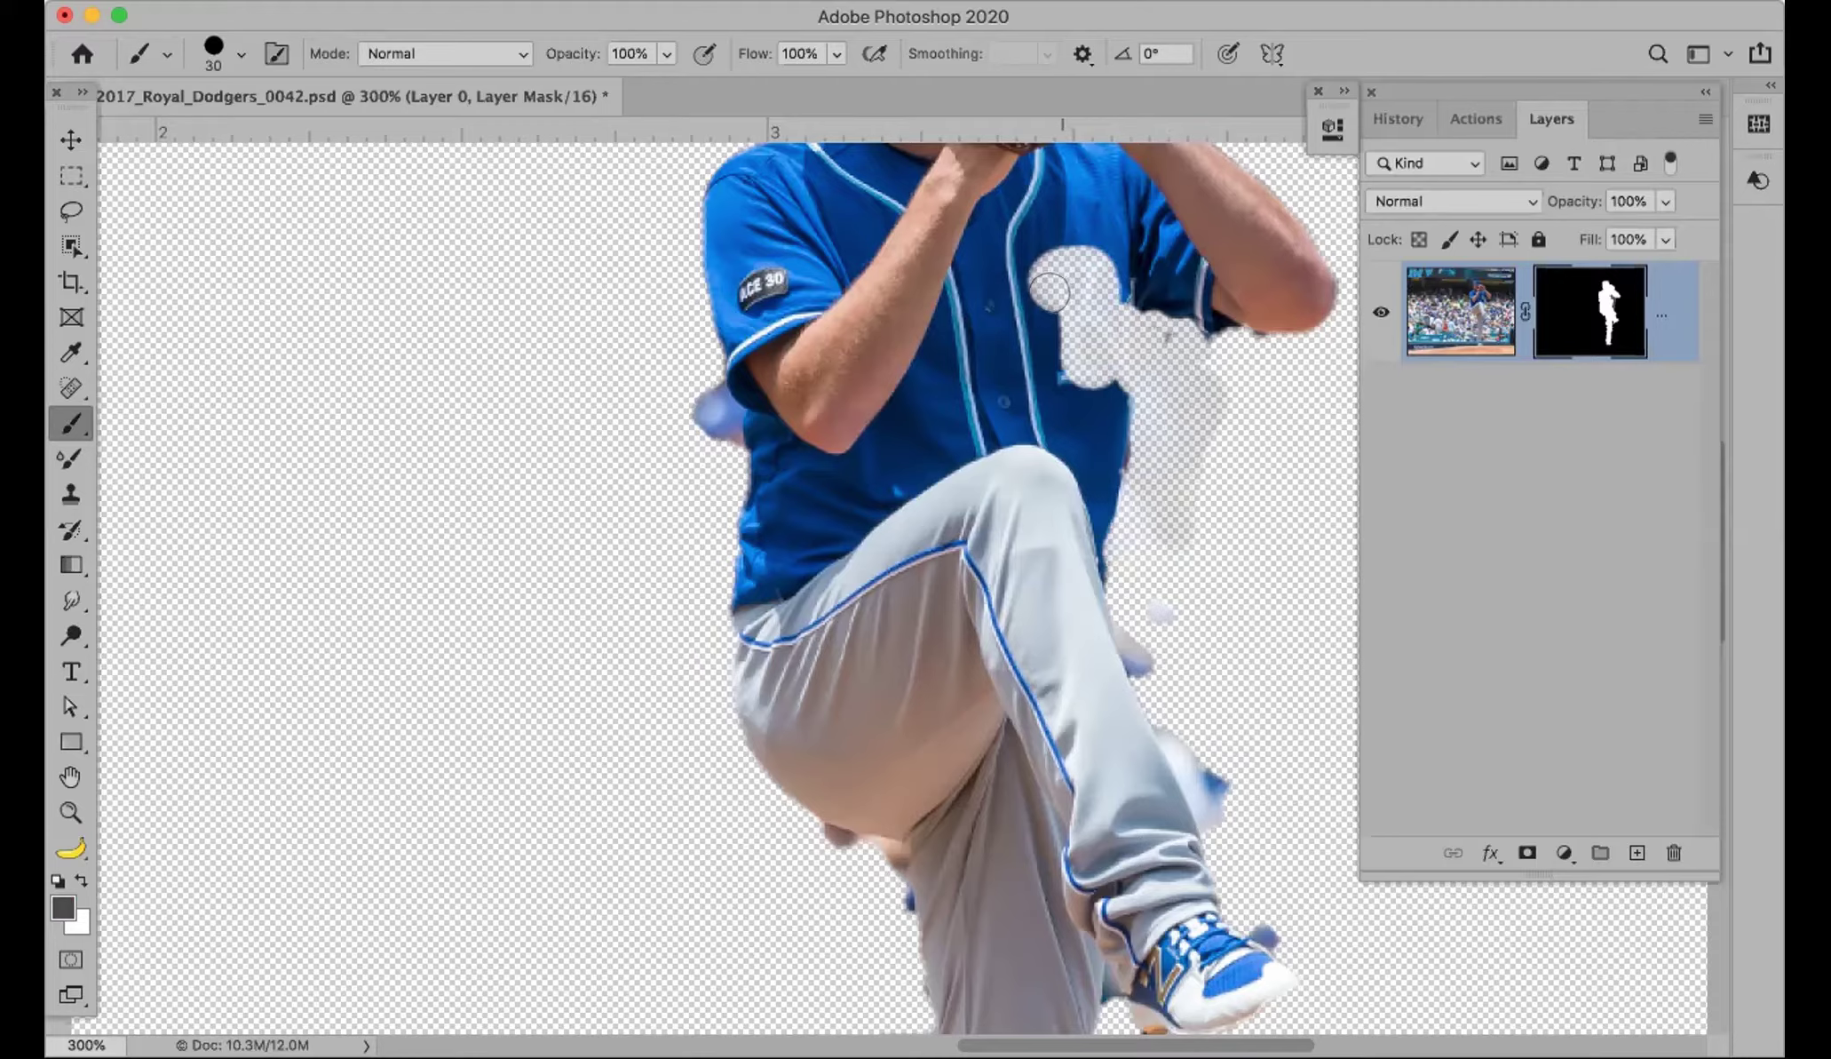
mouse_move(1041, 261)
left_mouse_down()
mouse_move(1066, 307)
mouse_move(1091, 270)
mouse_move(1082, 238)
left_mouse_up()
scroll(1085, 238, "up", 10)
mouse_move(928, 327)
left_mouse_down()
mouse_move(875, 294)
mouse_move(937, 336)
mouse_move(879, 331)
mouse_move(878, 311)
left_mouse_up()
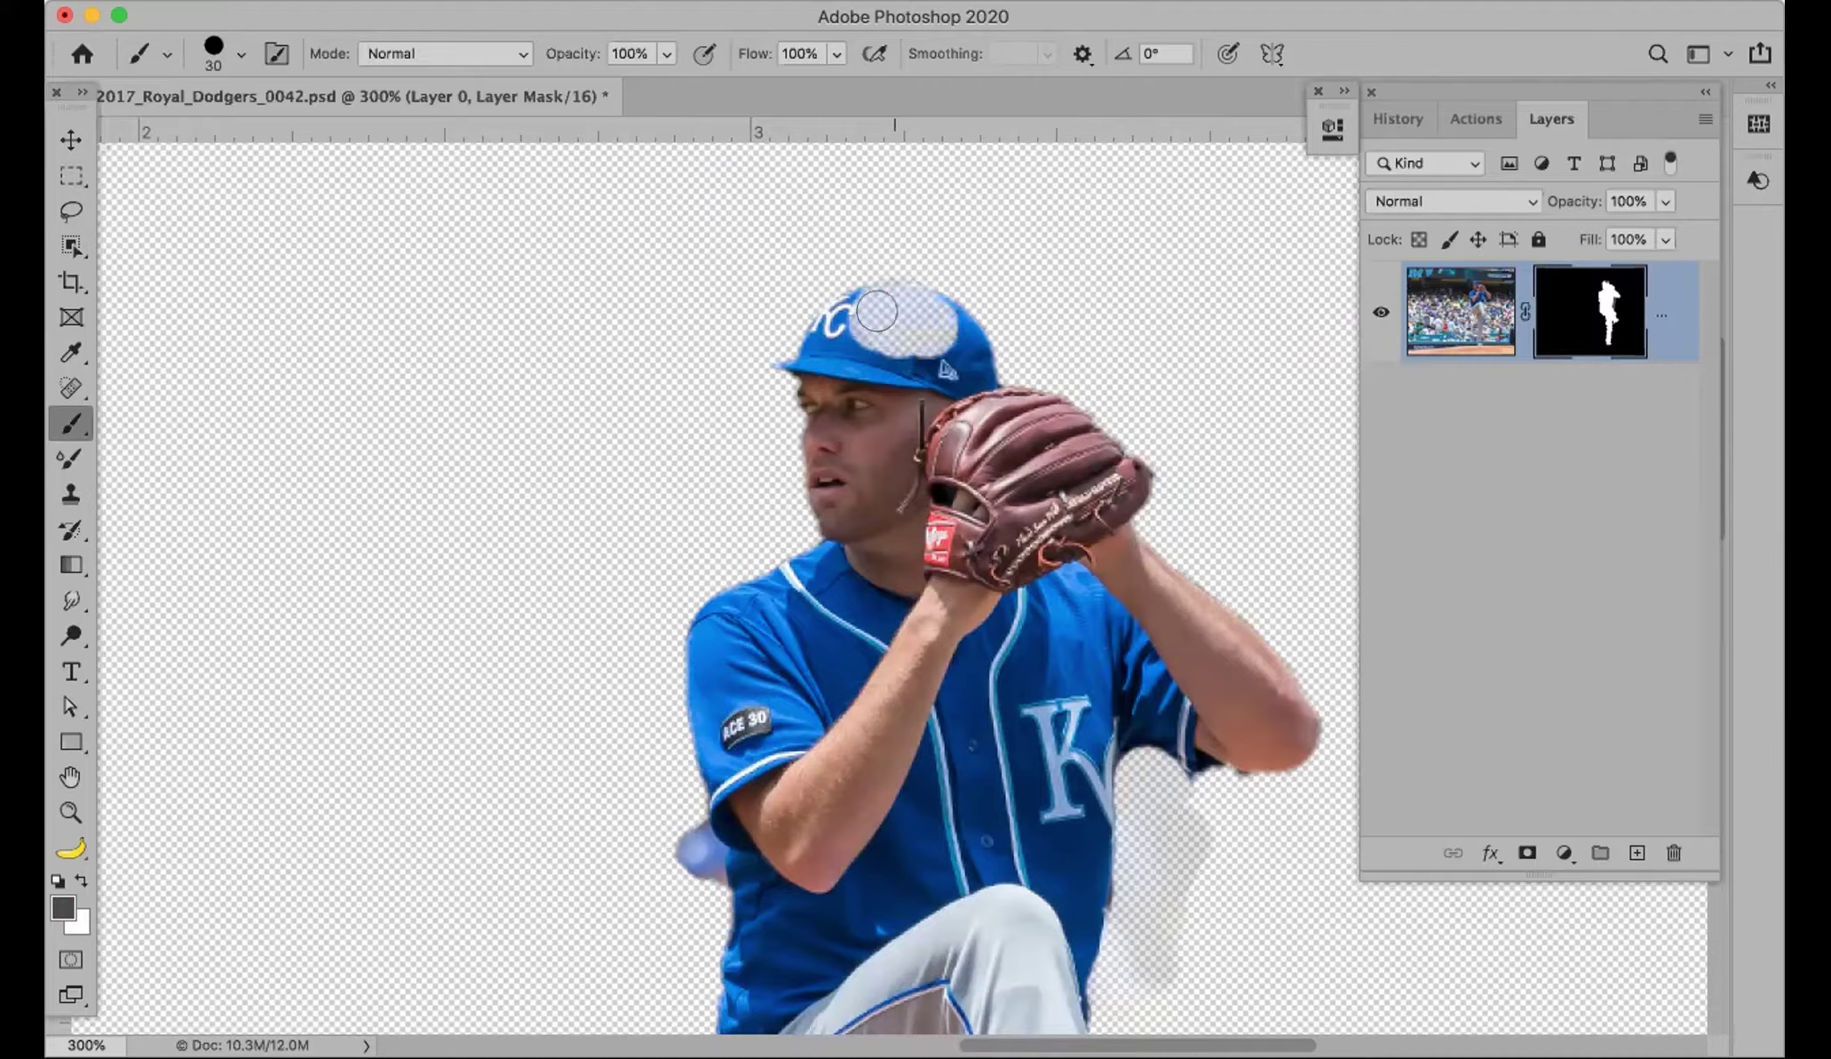
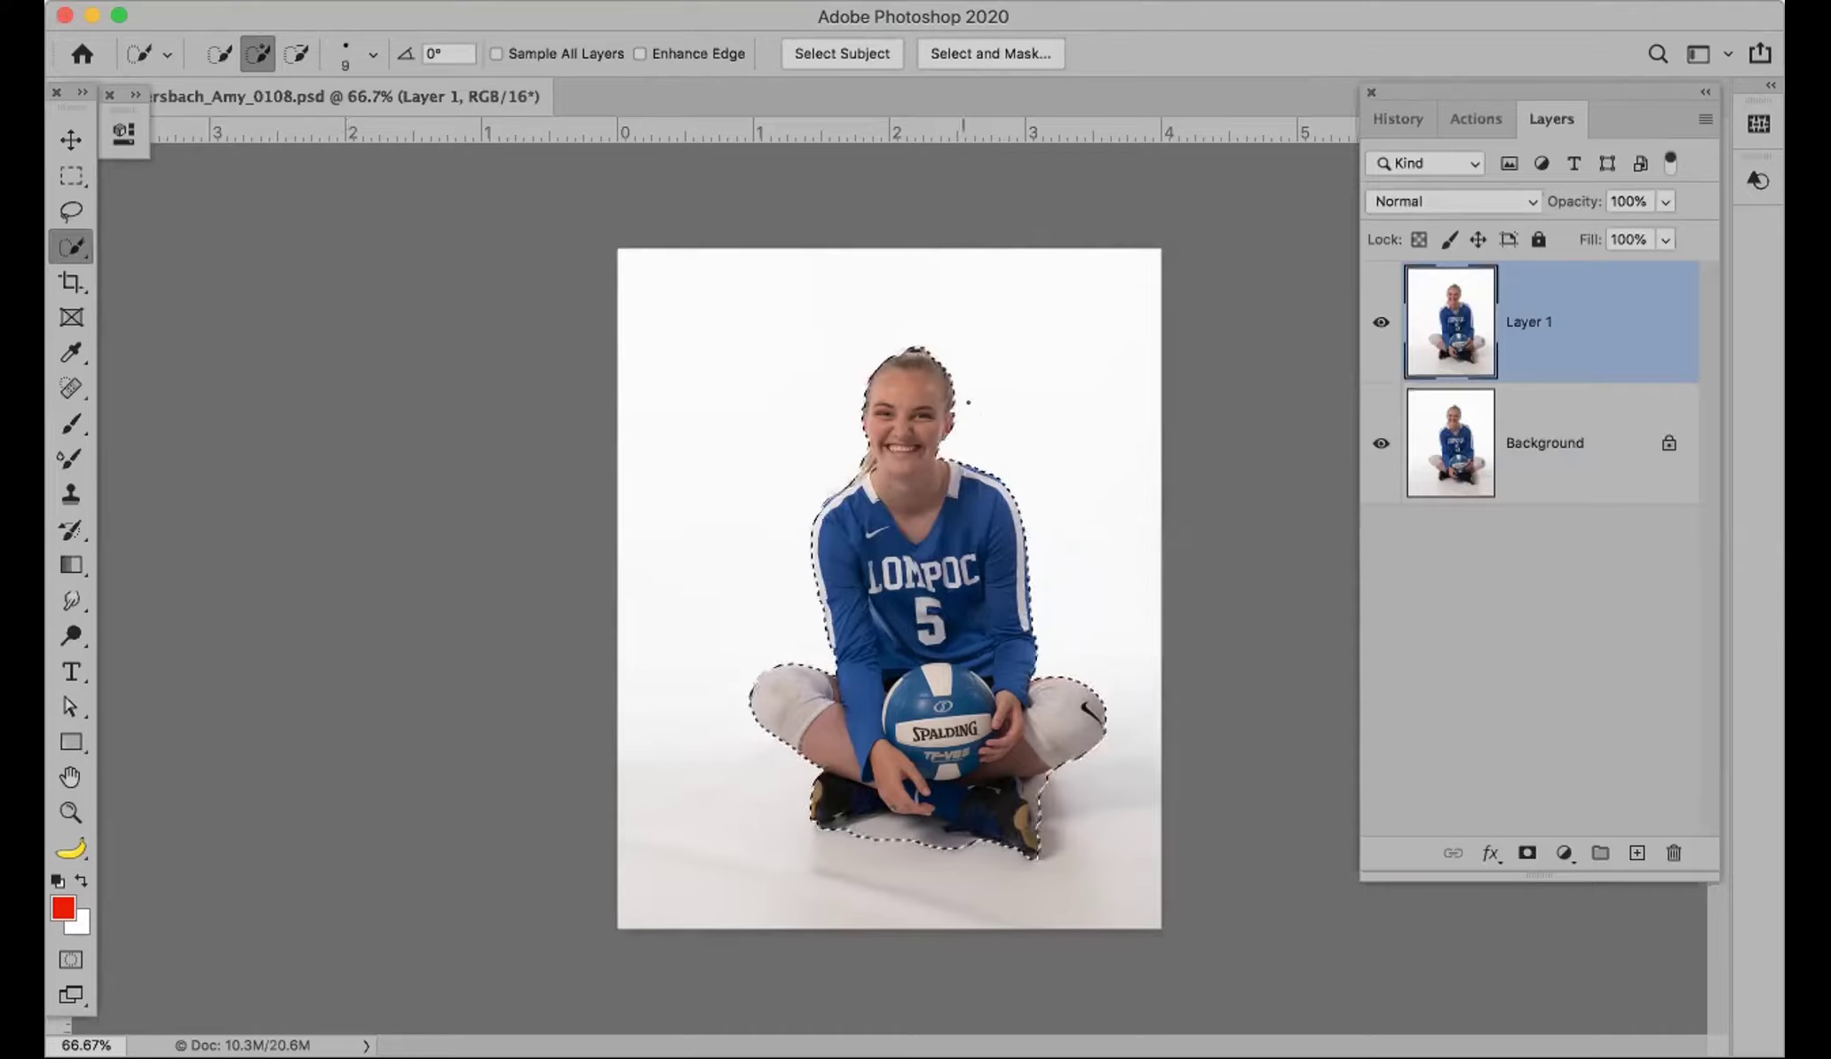
Step: Deselect the volleyball player and open Select and Mask with the Overlay view, keeping the color indicating Masked Areas
key("super+d")
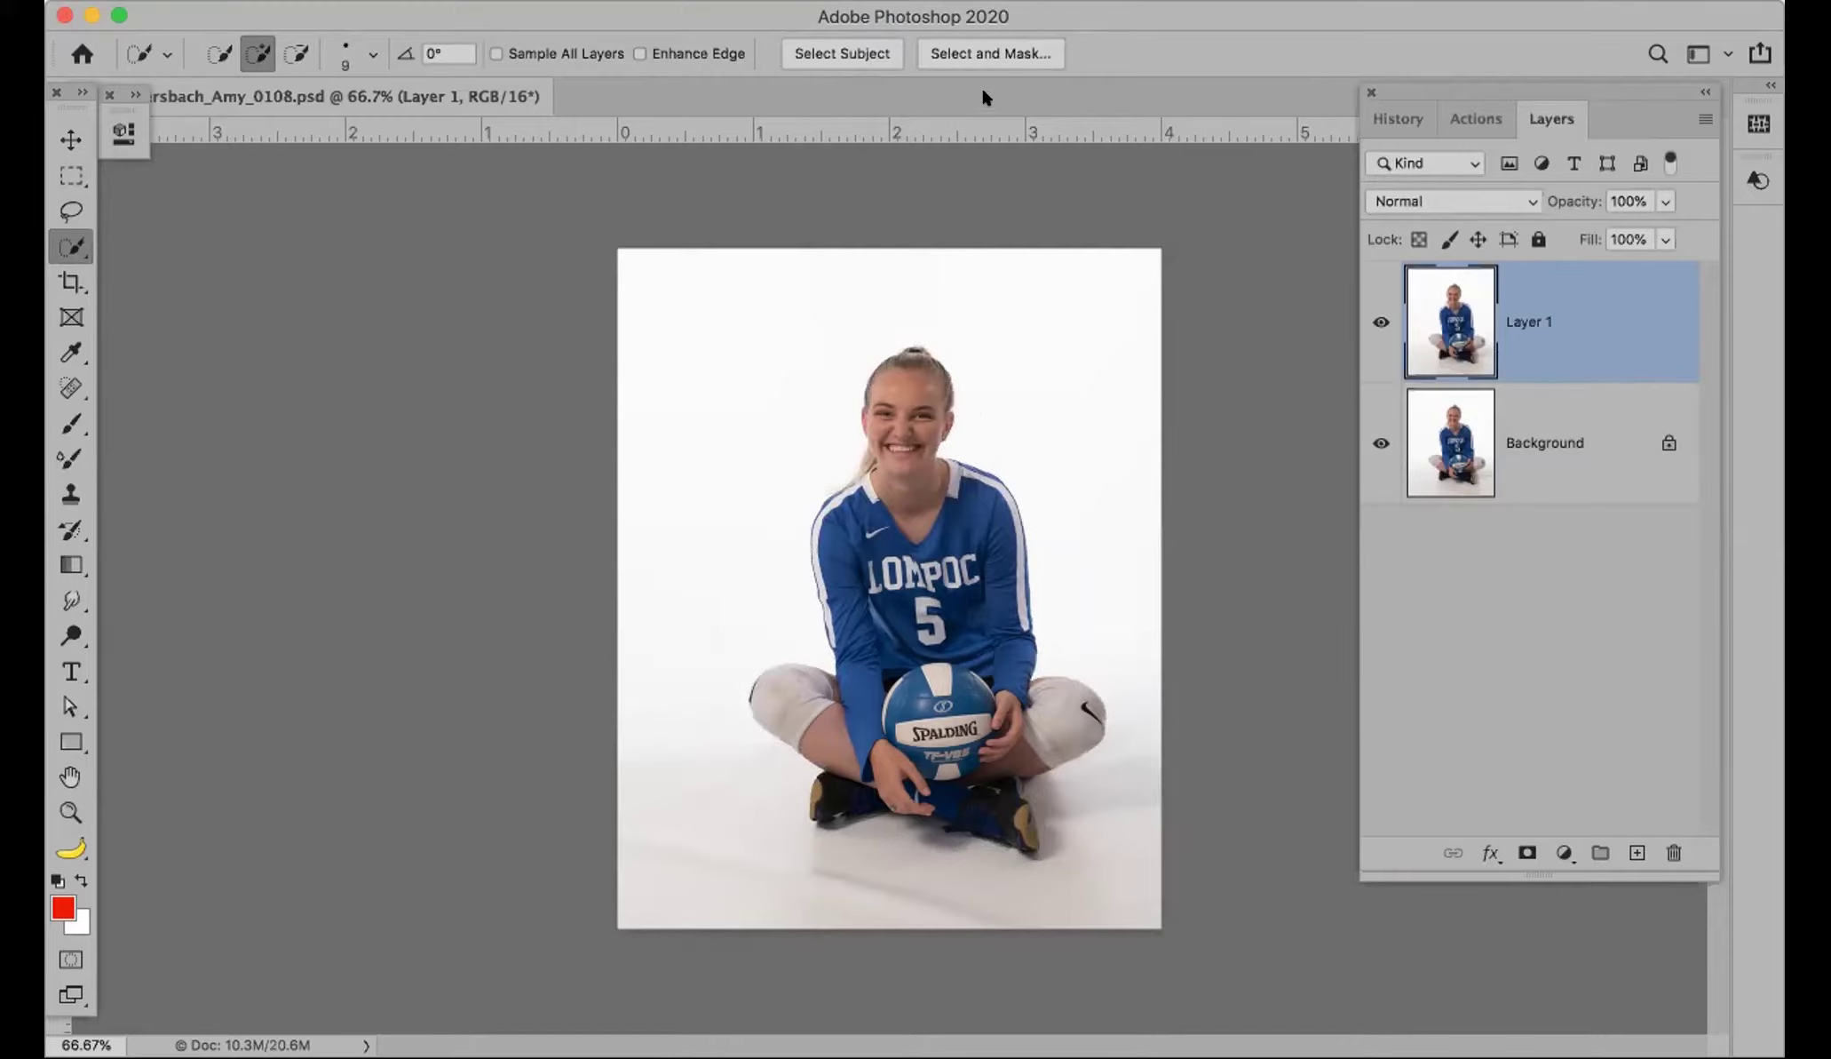
left_click(963, 55)
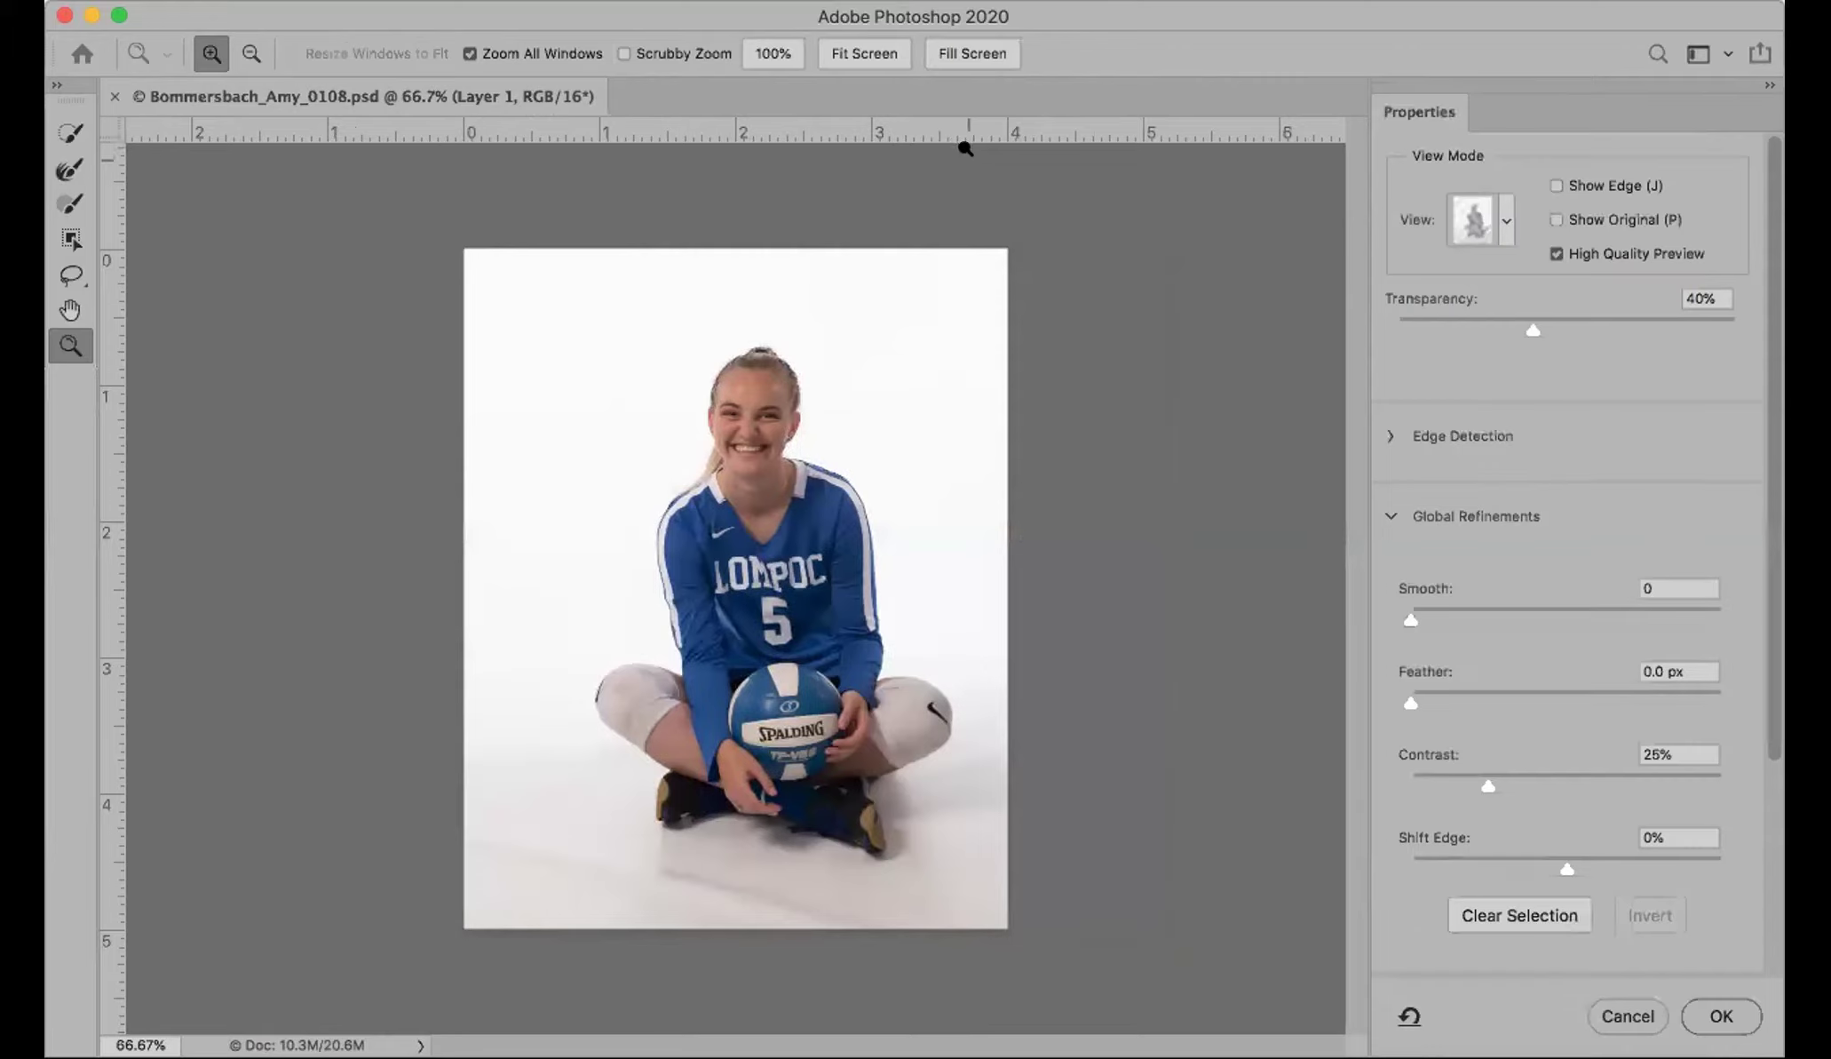
left_click(1506, 220)
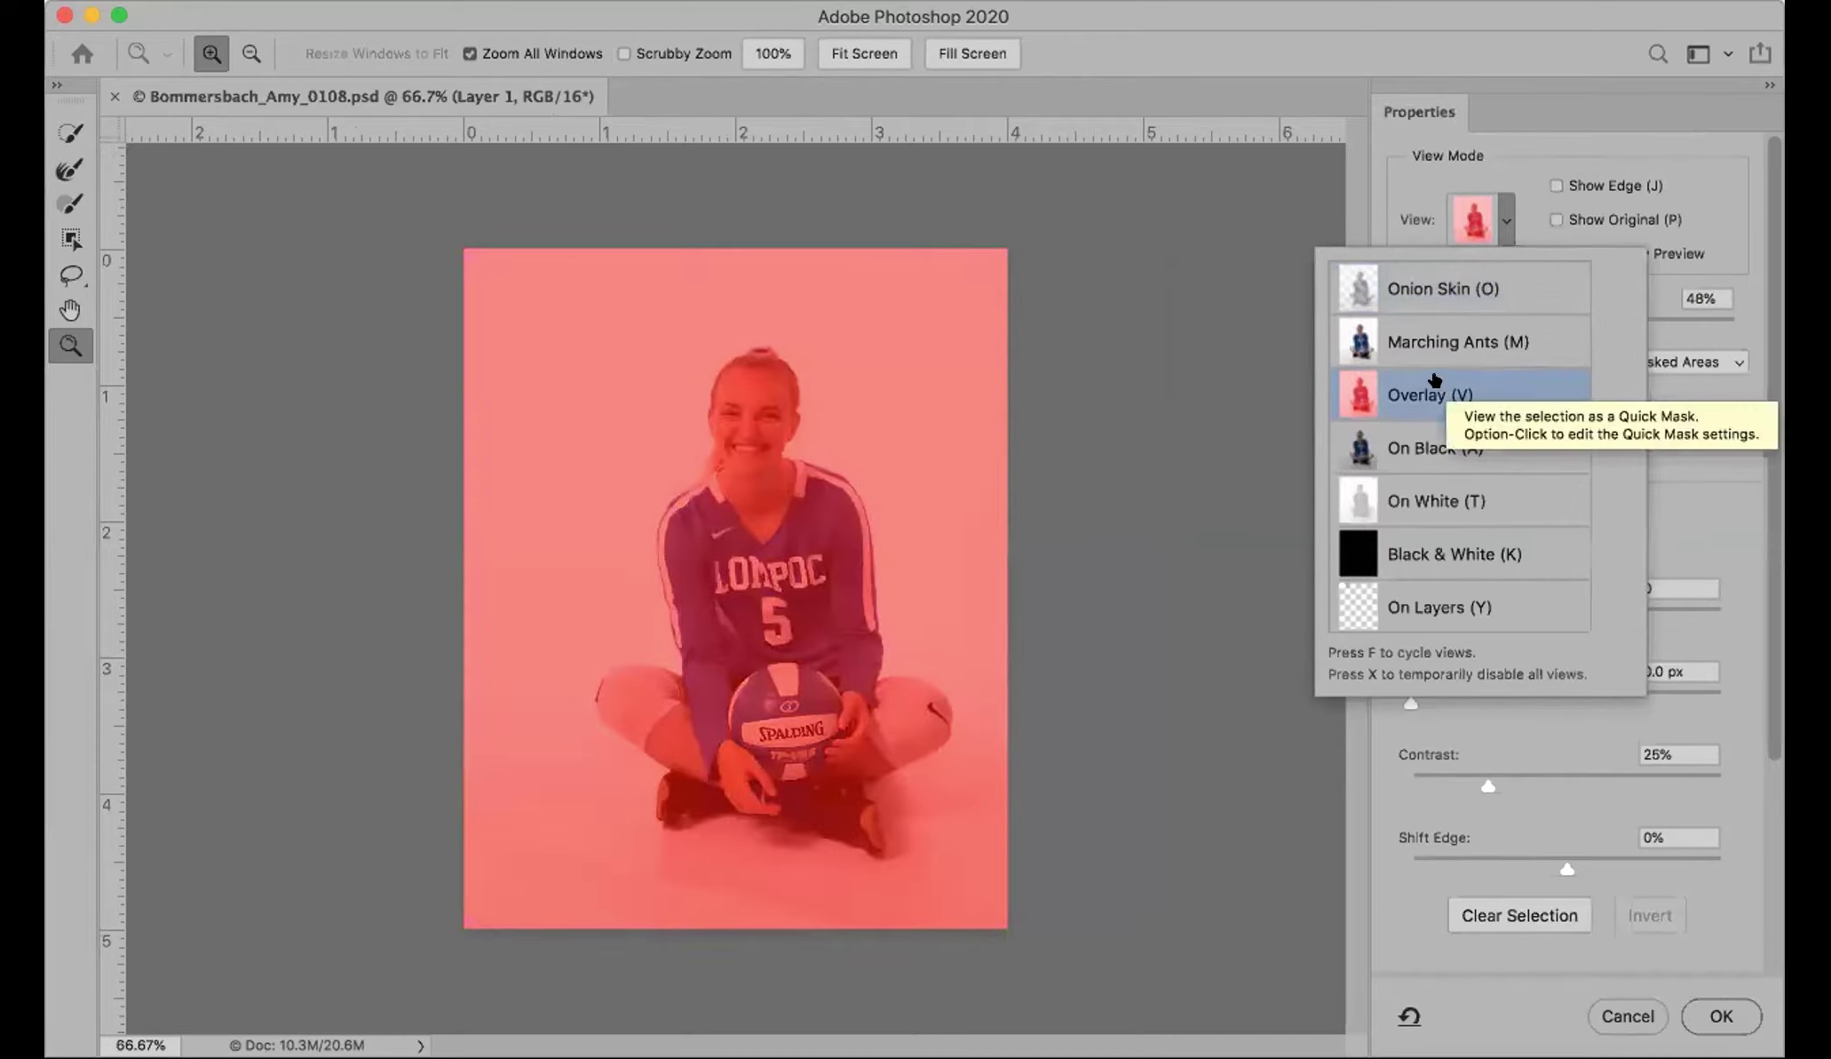
left_click(781, 551)
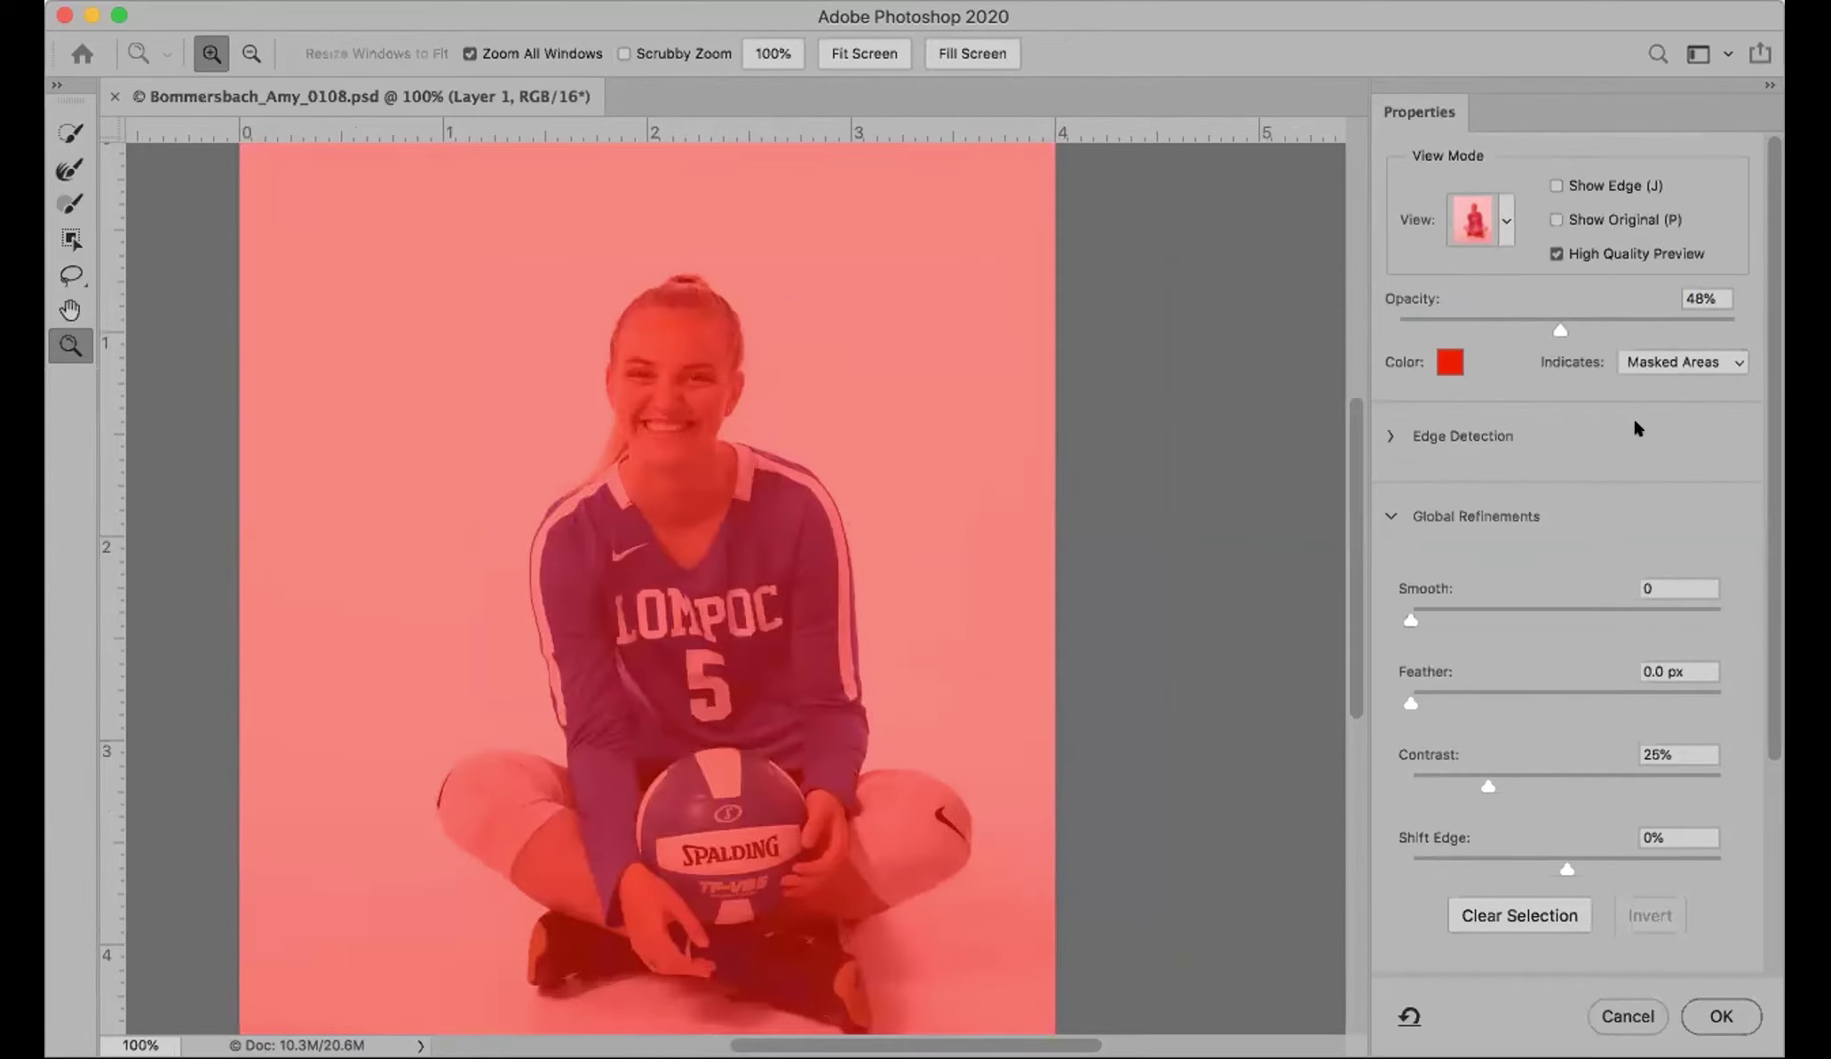
left_click(1726, 359)
left_click(1670, 360)
scroll(1563, 621, "down", 3)
Step: Try to select the white backdrop with the Quick Selection tool, subtract the knee pad with a size 70 brush, and invert the selection
left_click(70, 133)
left_click_drag(444, 222, 444, 711)
mouse_move(327, 821)
left_mouse_down()
mouse_move(327, 903)
mouse_move(372, 839)
left_mouse_up()
mouse_move(850, 565)
left_mouse_down()
mouse_move(747, 360)
mouse_move(776, 192)
mouse_move(903, 299)
left_mouse_up()
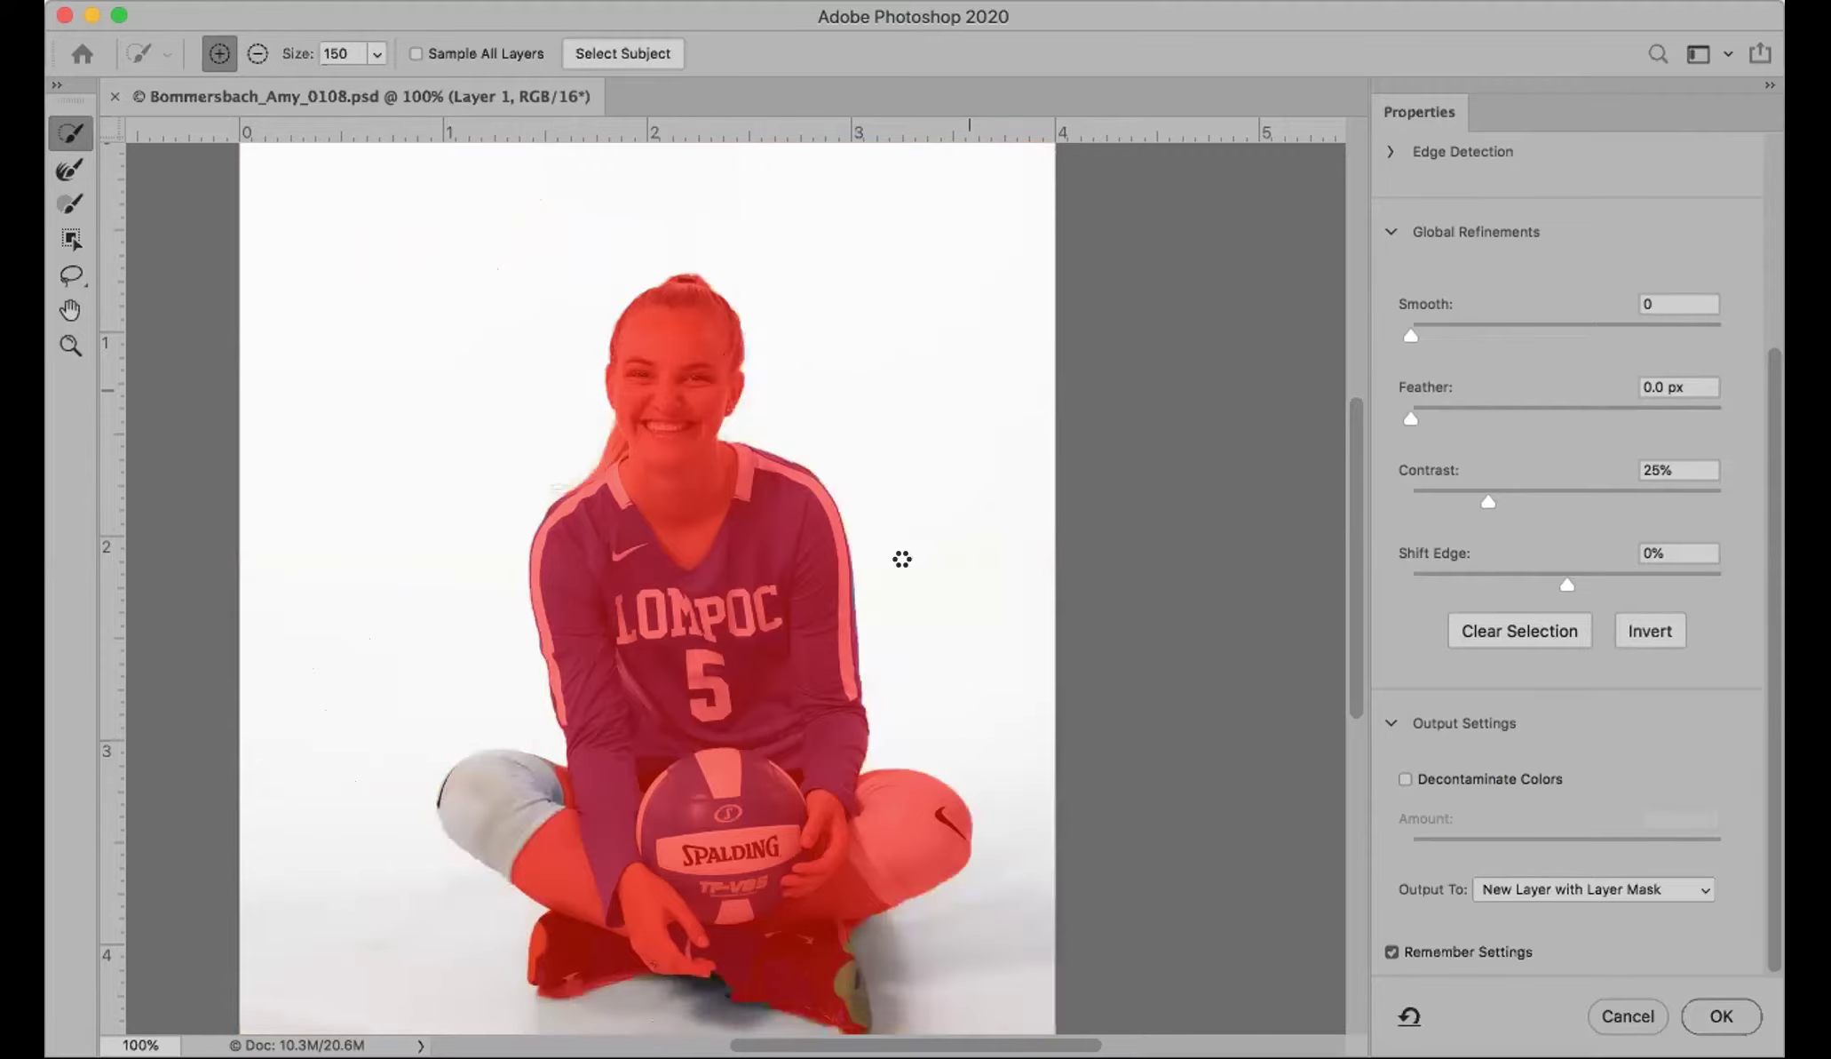
key("bracketleft")
key("bracketleft")
key("bracketleft")
key("bracketleft")
key("bracketleft")
left_click(499, 773, "alt")
key("super+shift+i")
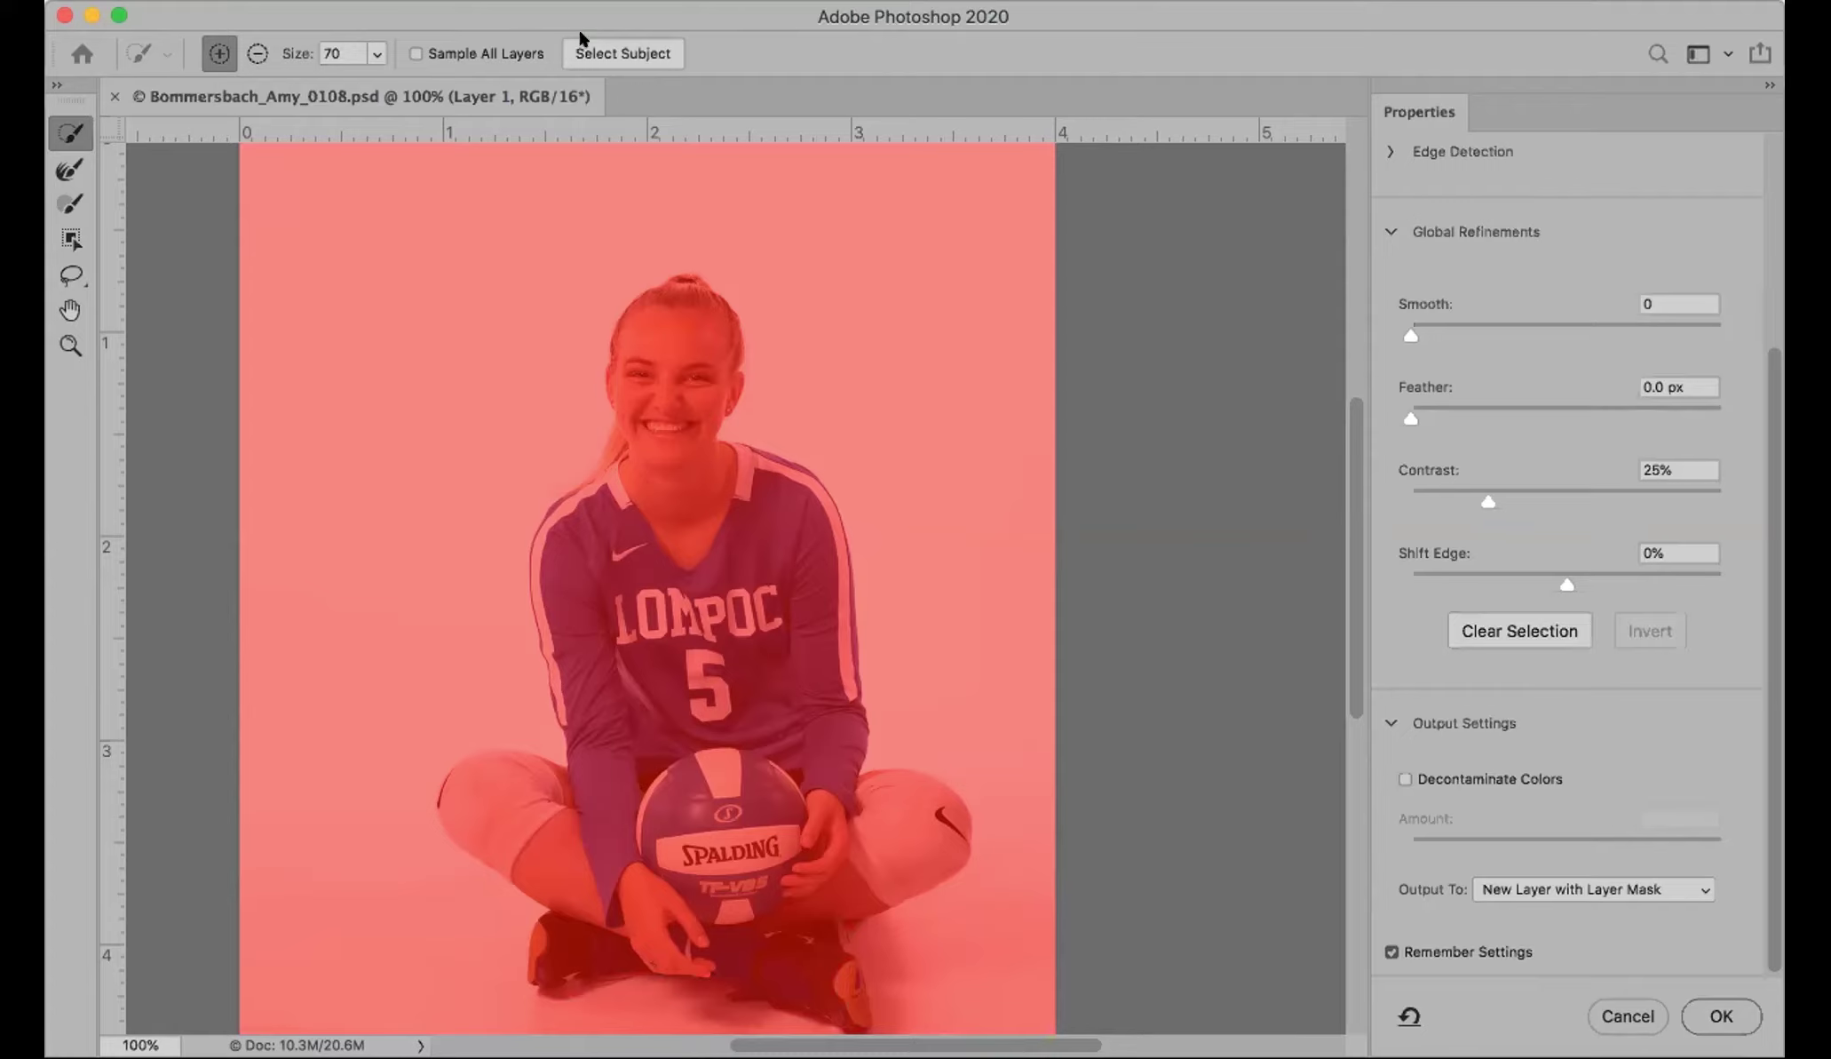
Step: Select the player with Select Subject and output the result as a New Layer with Layer Mask
left_click(624, 52)
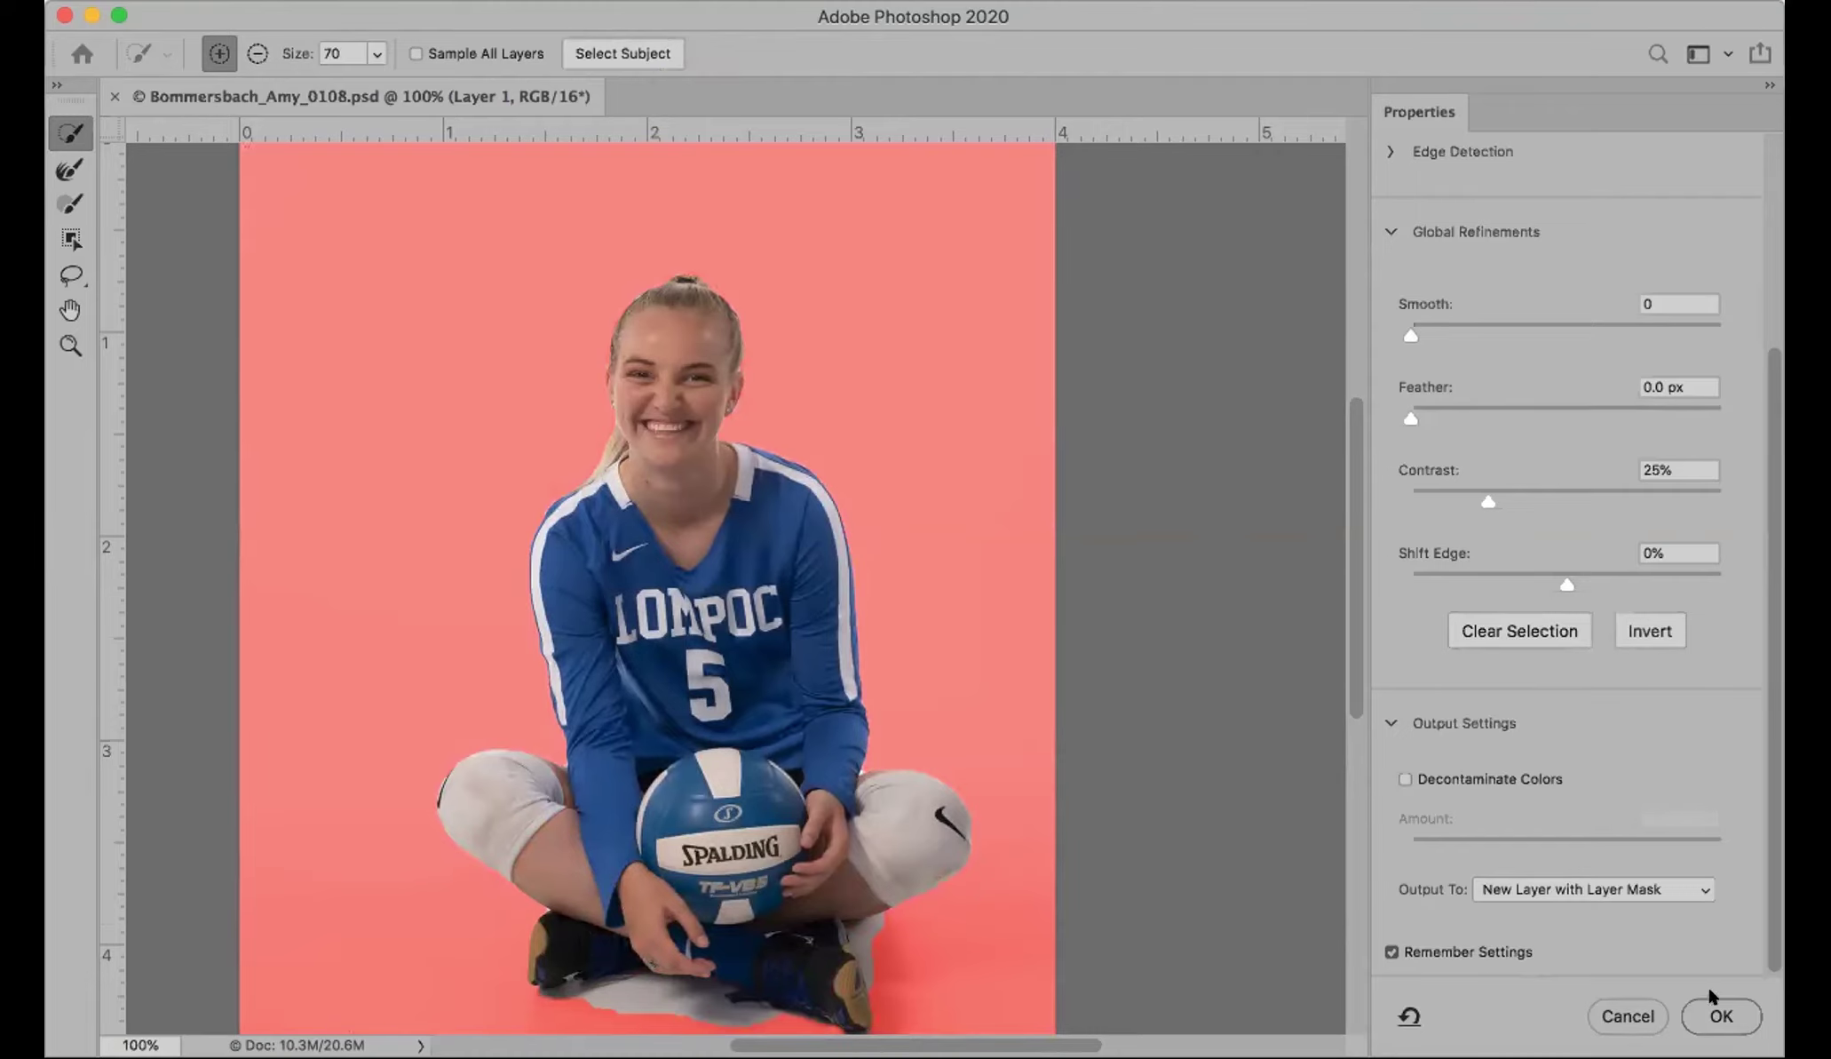
left_click(1723, 1017)
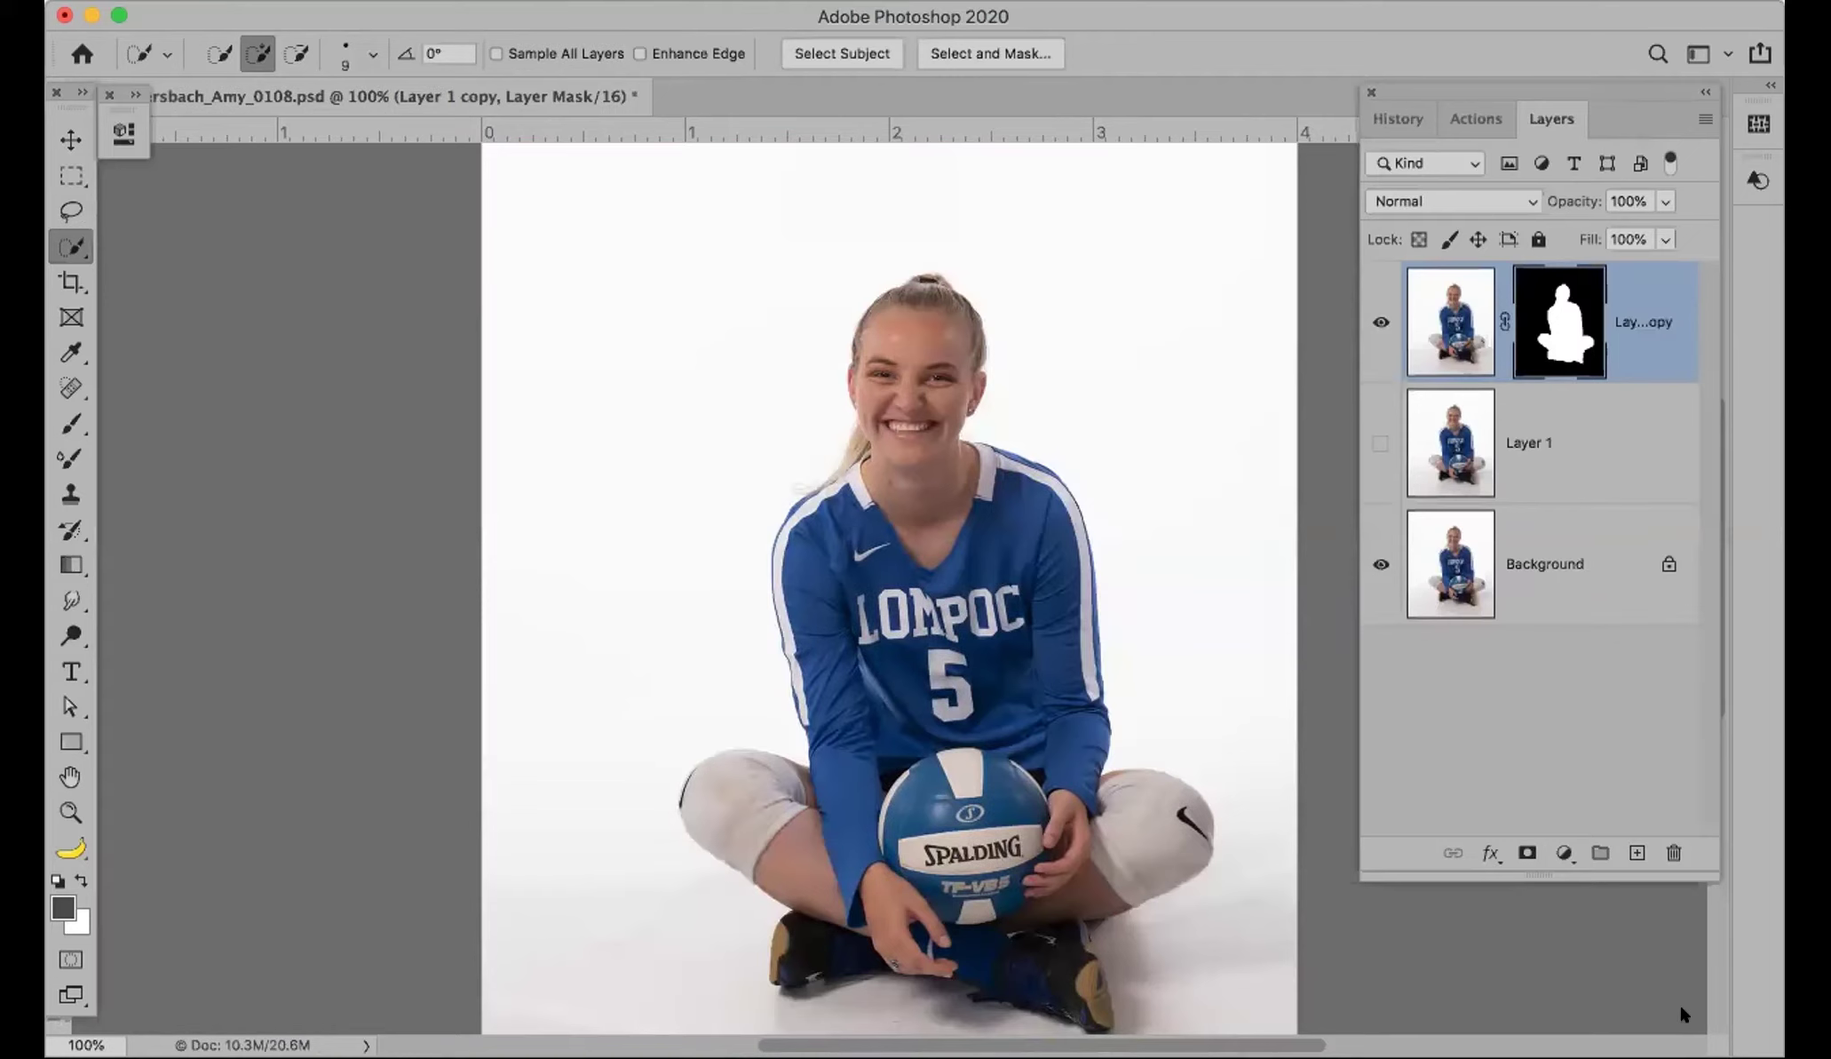
Step: Hide the Background layer to view the cutout, and delete the masked copy together with Layer 1
left_click(1370, 564)
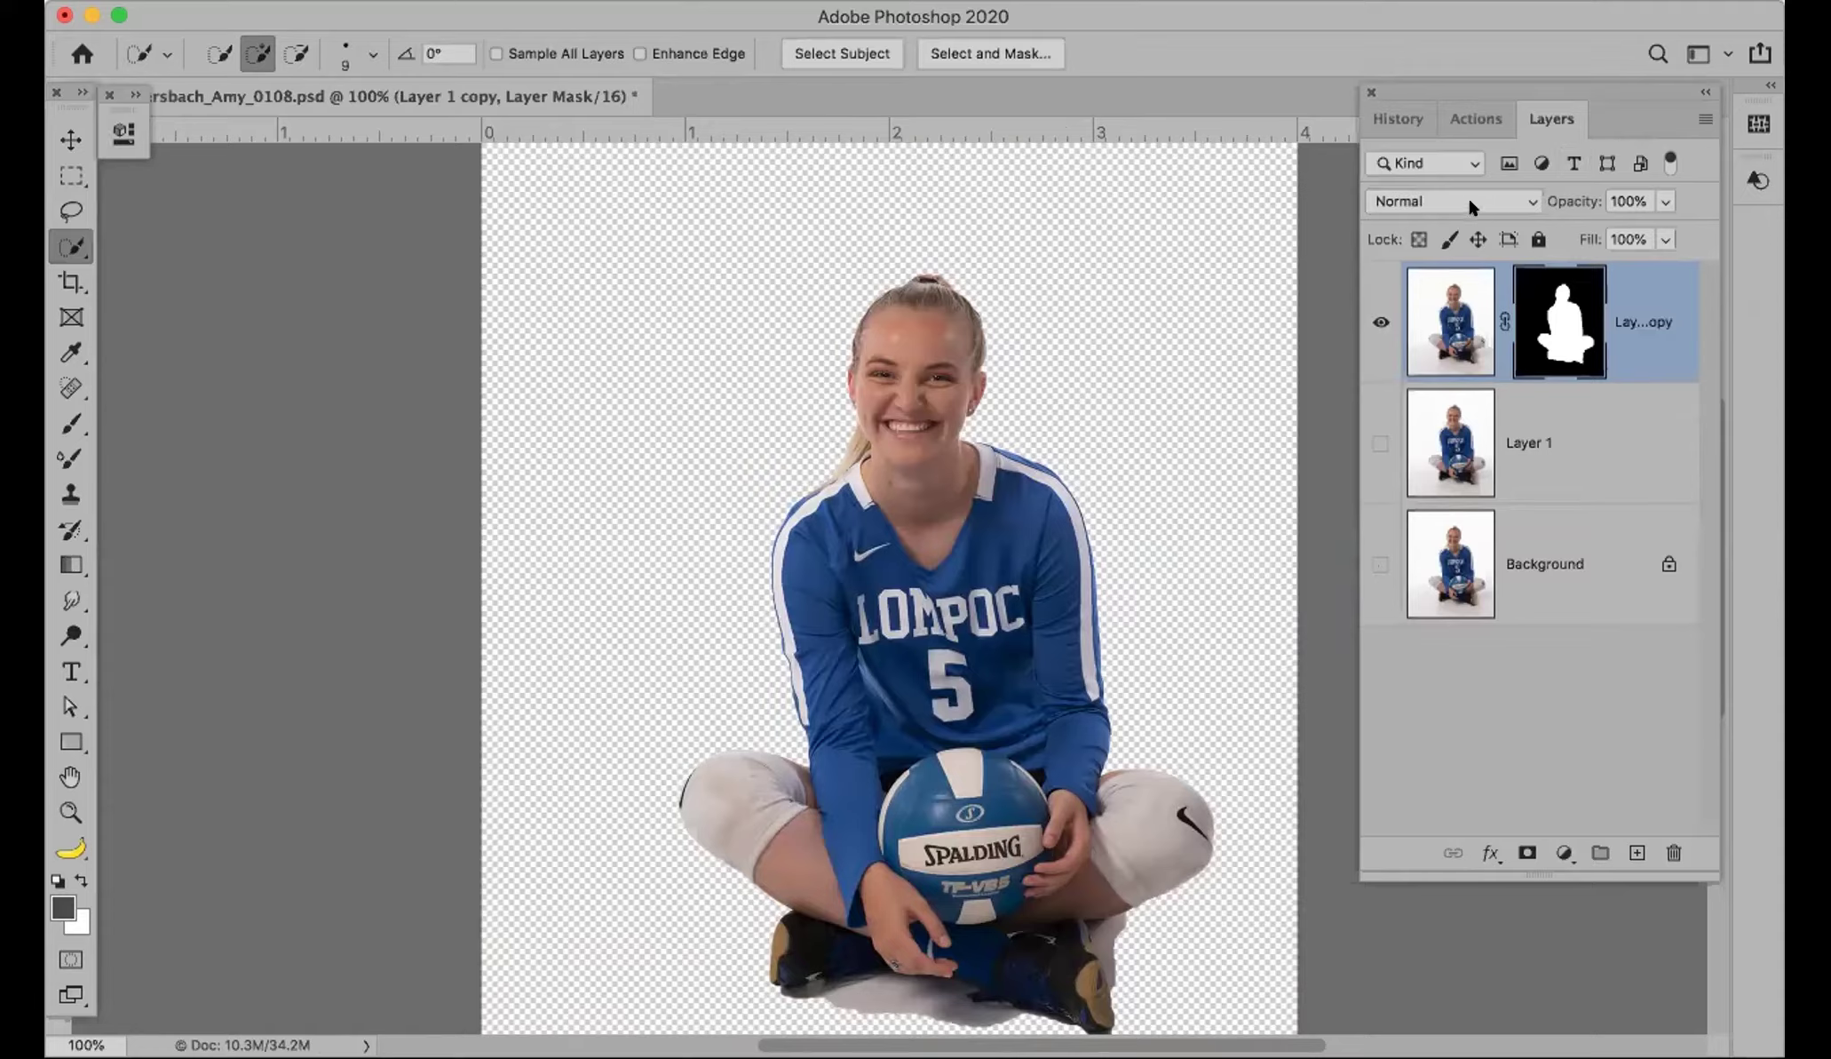
left_click(1598, 428, "shift")
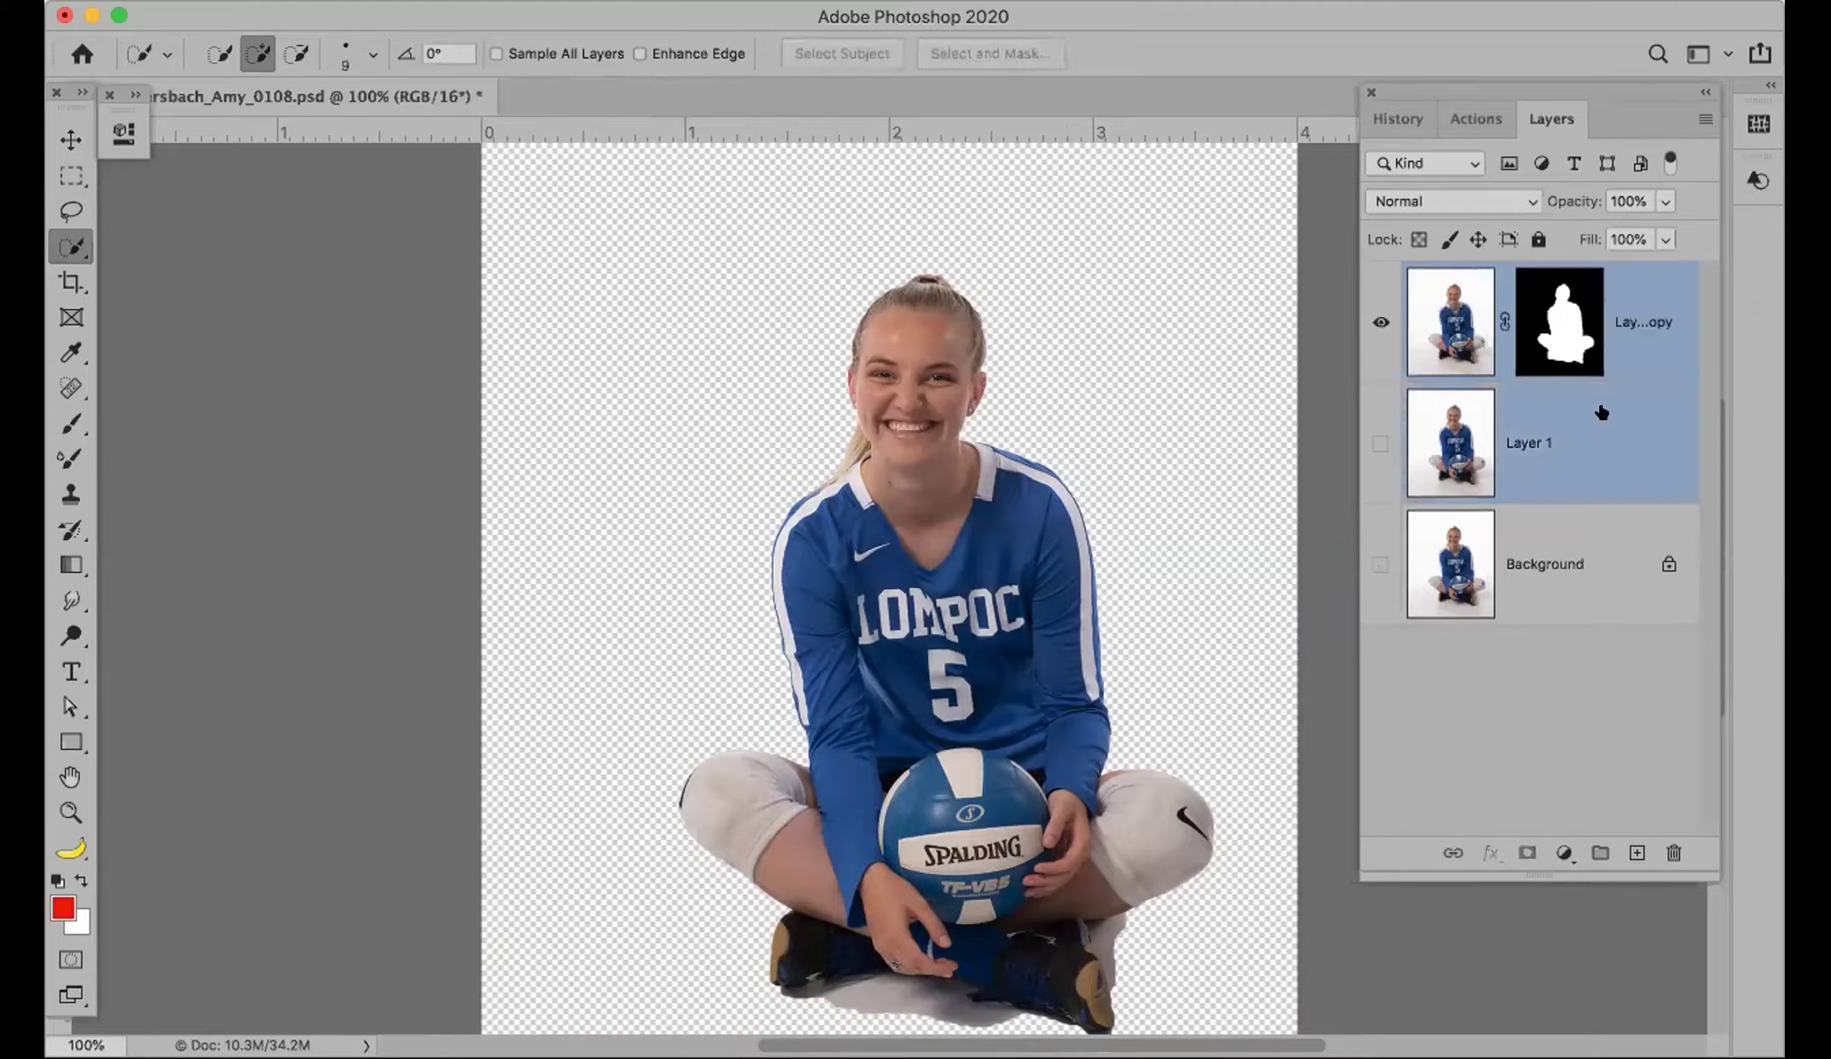
key("BackSpace")
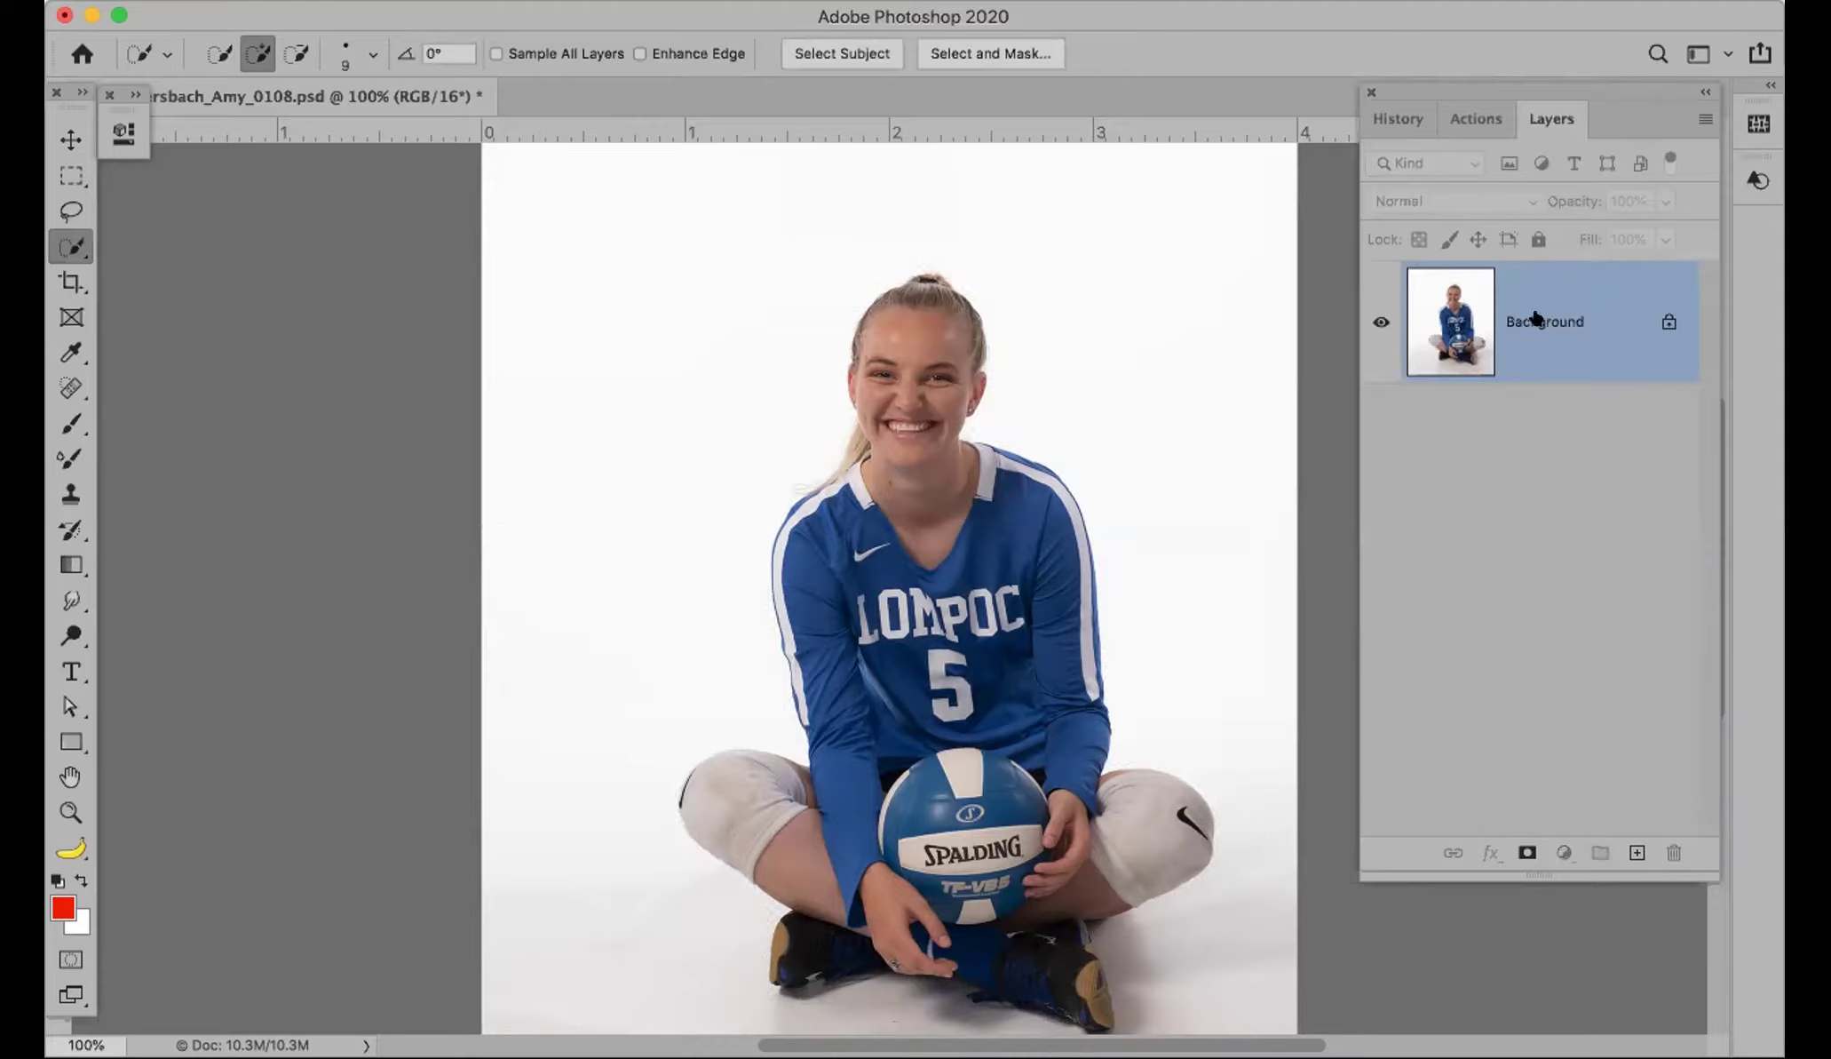
Step: Convert the Background into a regular layer named with the player's first name, and undo the conversion
double_click(1535, 317)
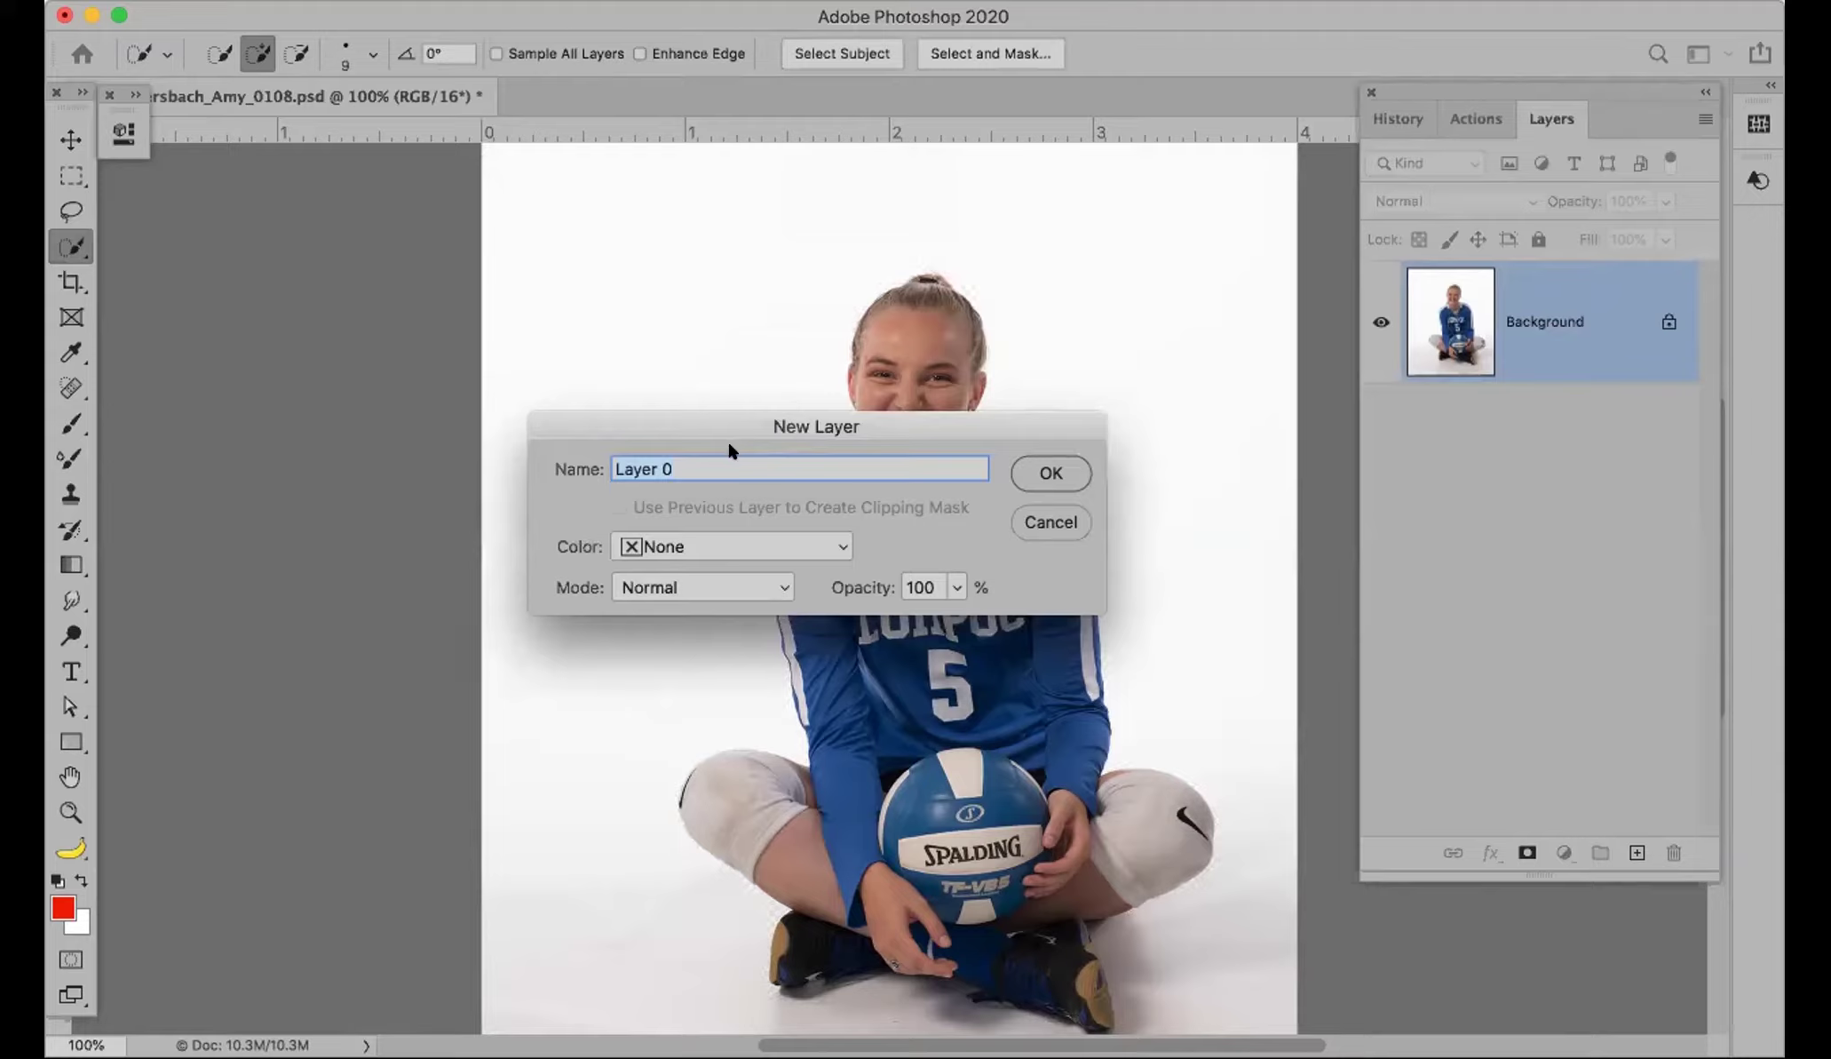
type("Amy")
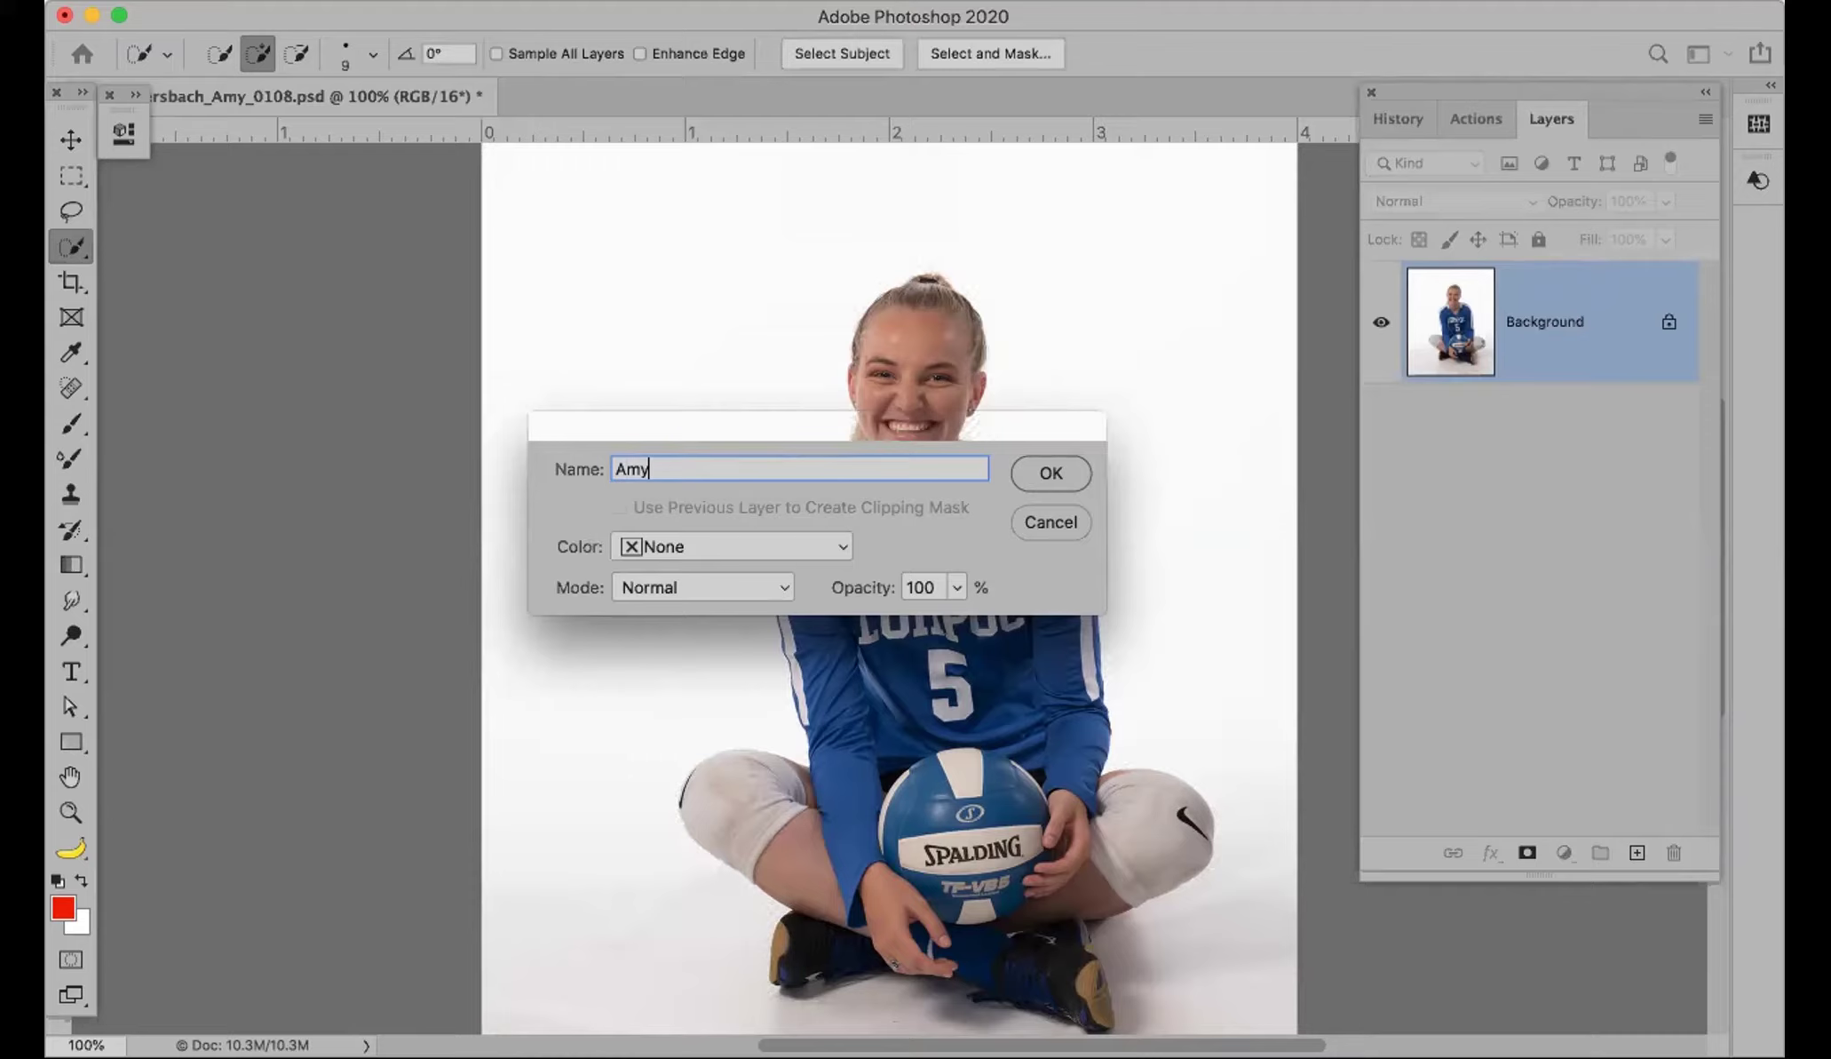
key("Return")
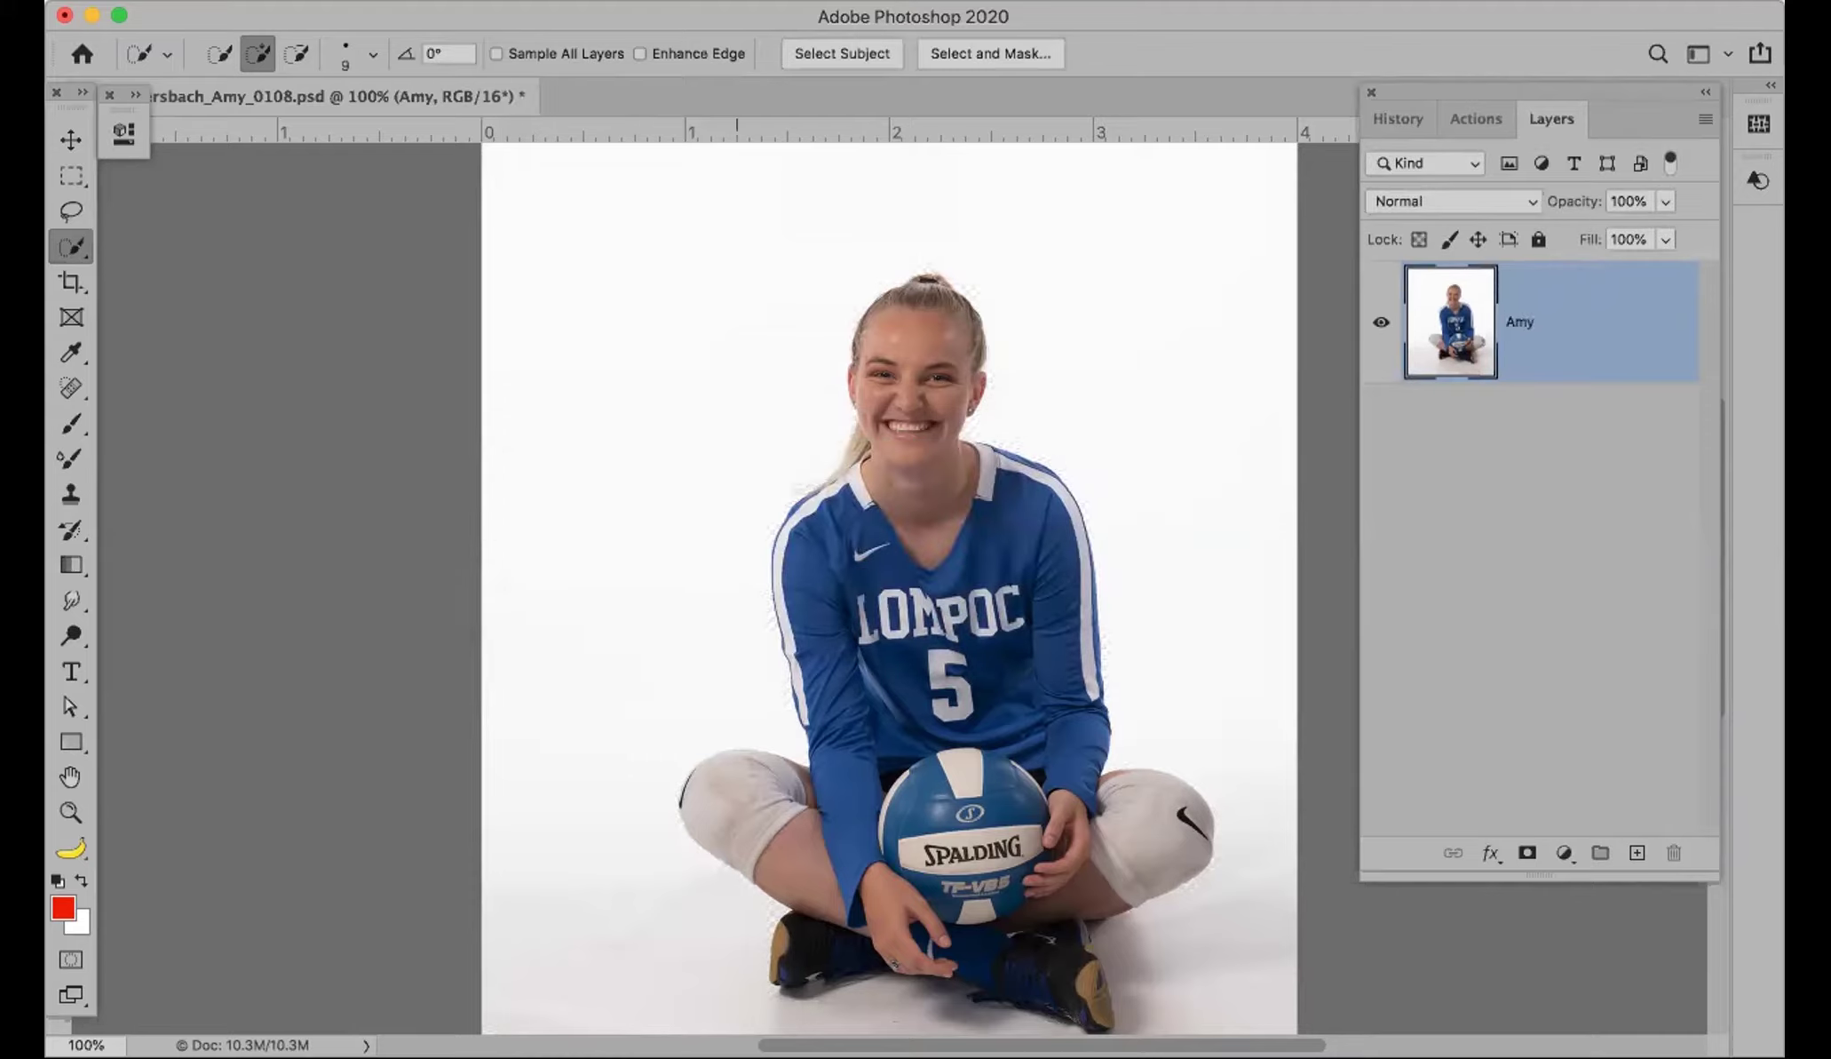
key("super+z")
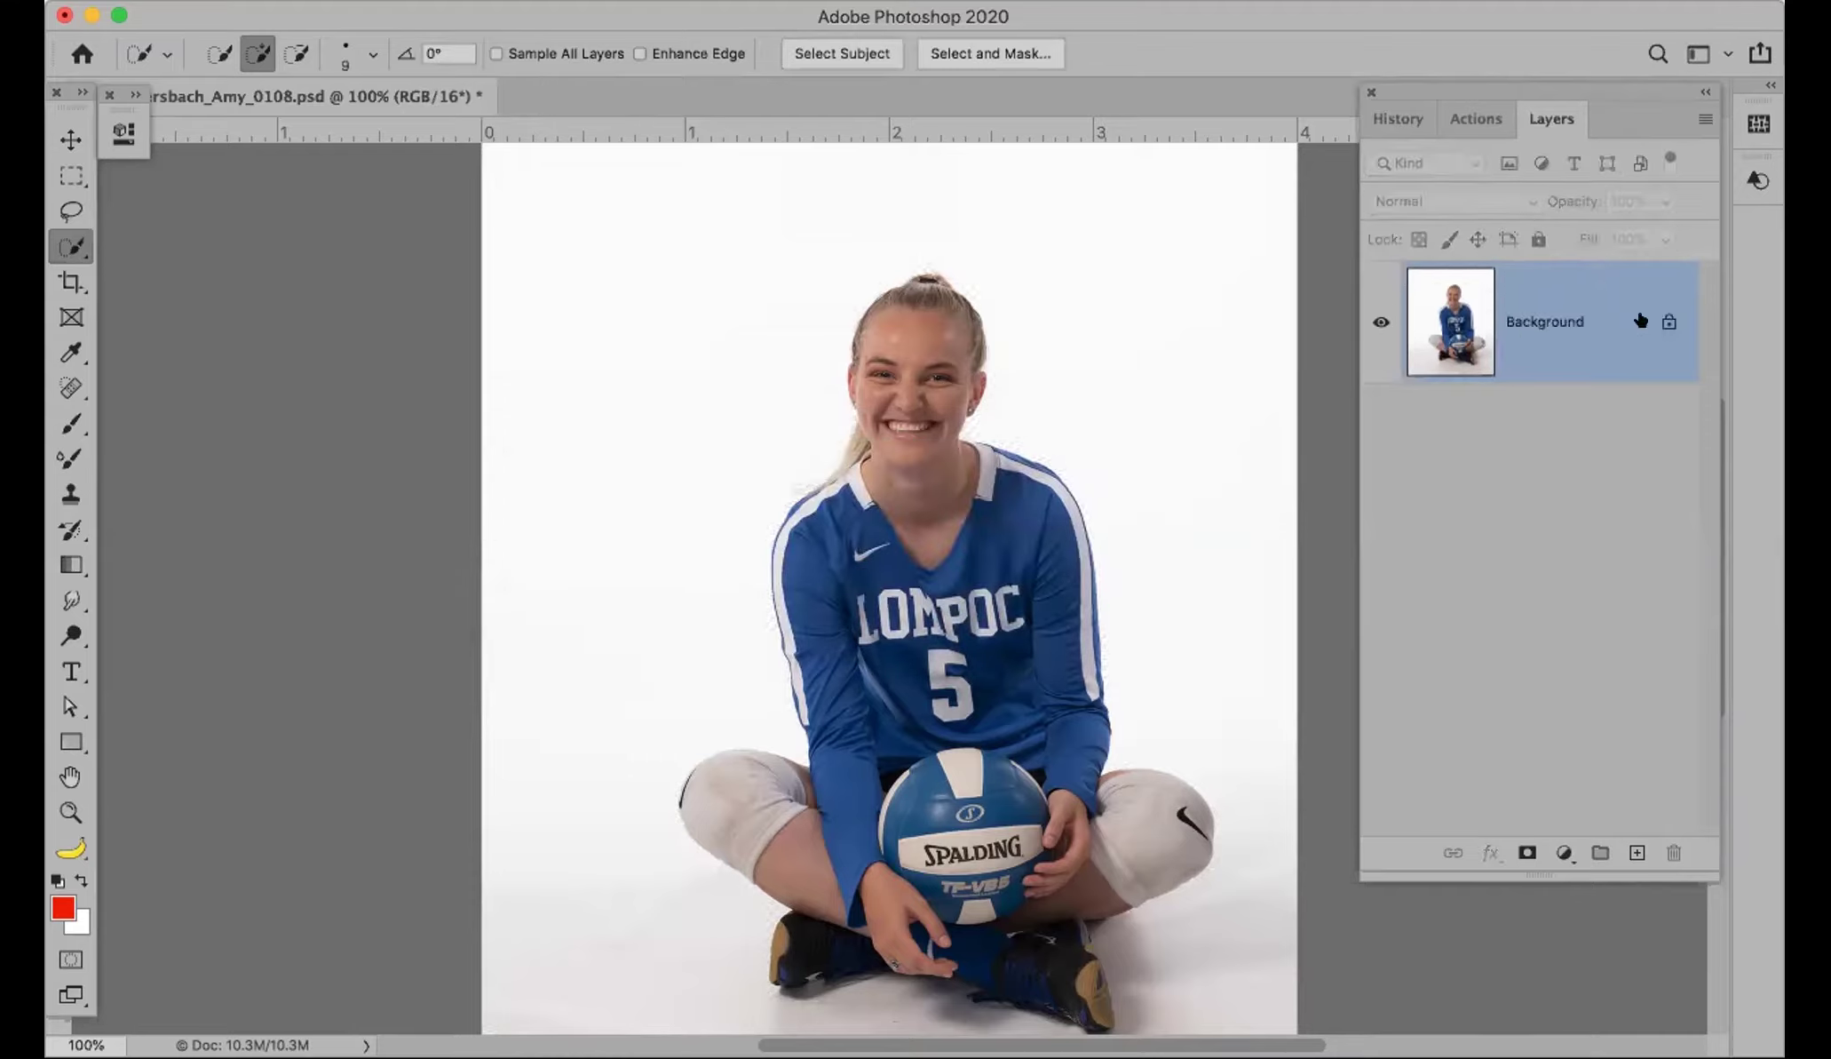
Step: Unlock the Background layer directly, close the volleyball document without saving, and switch away from Photoshop
left_click(1666, 320)
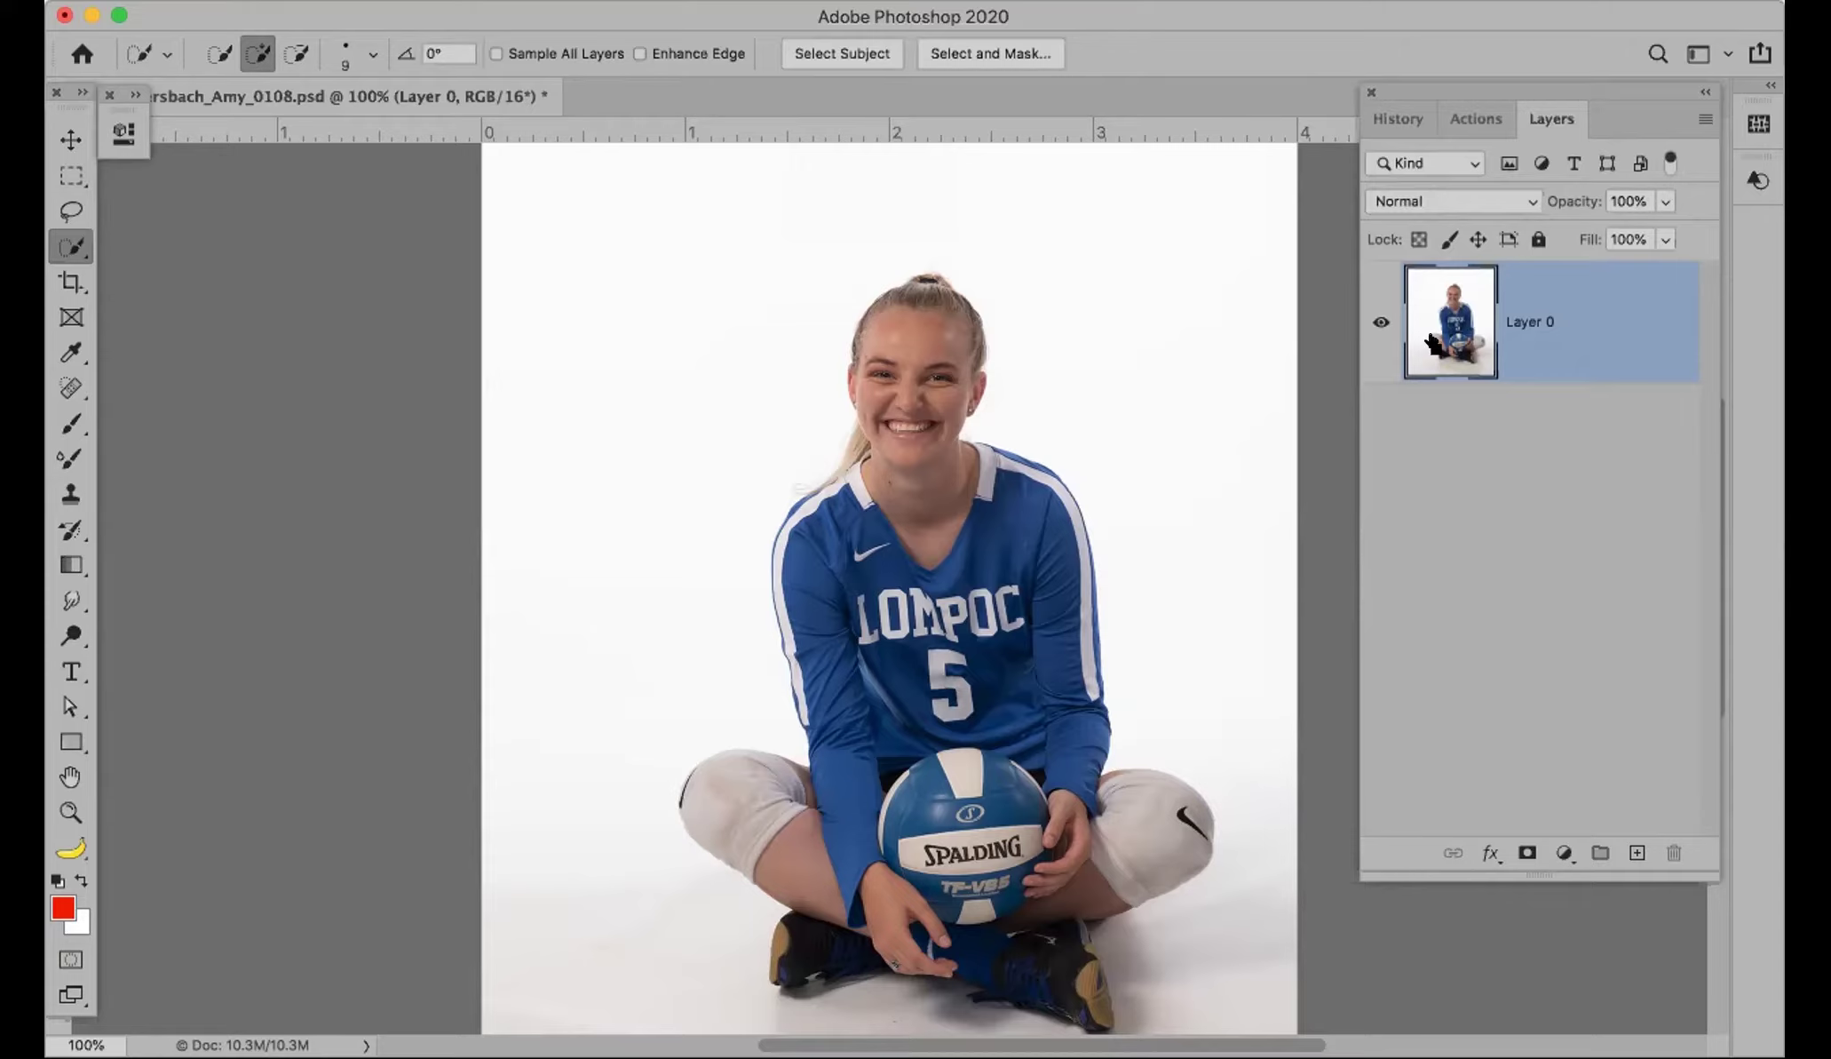
key("super+w")
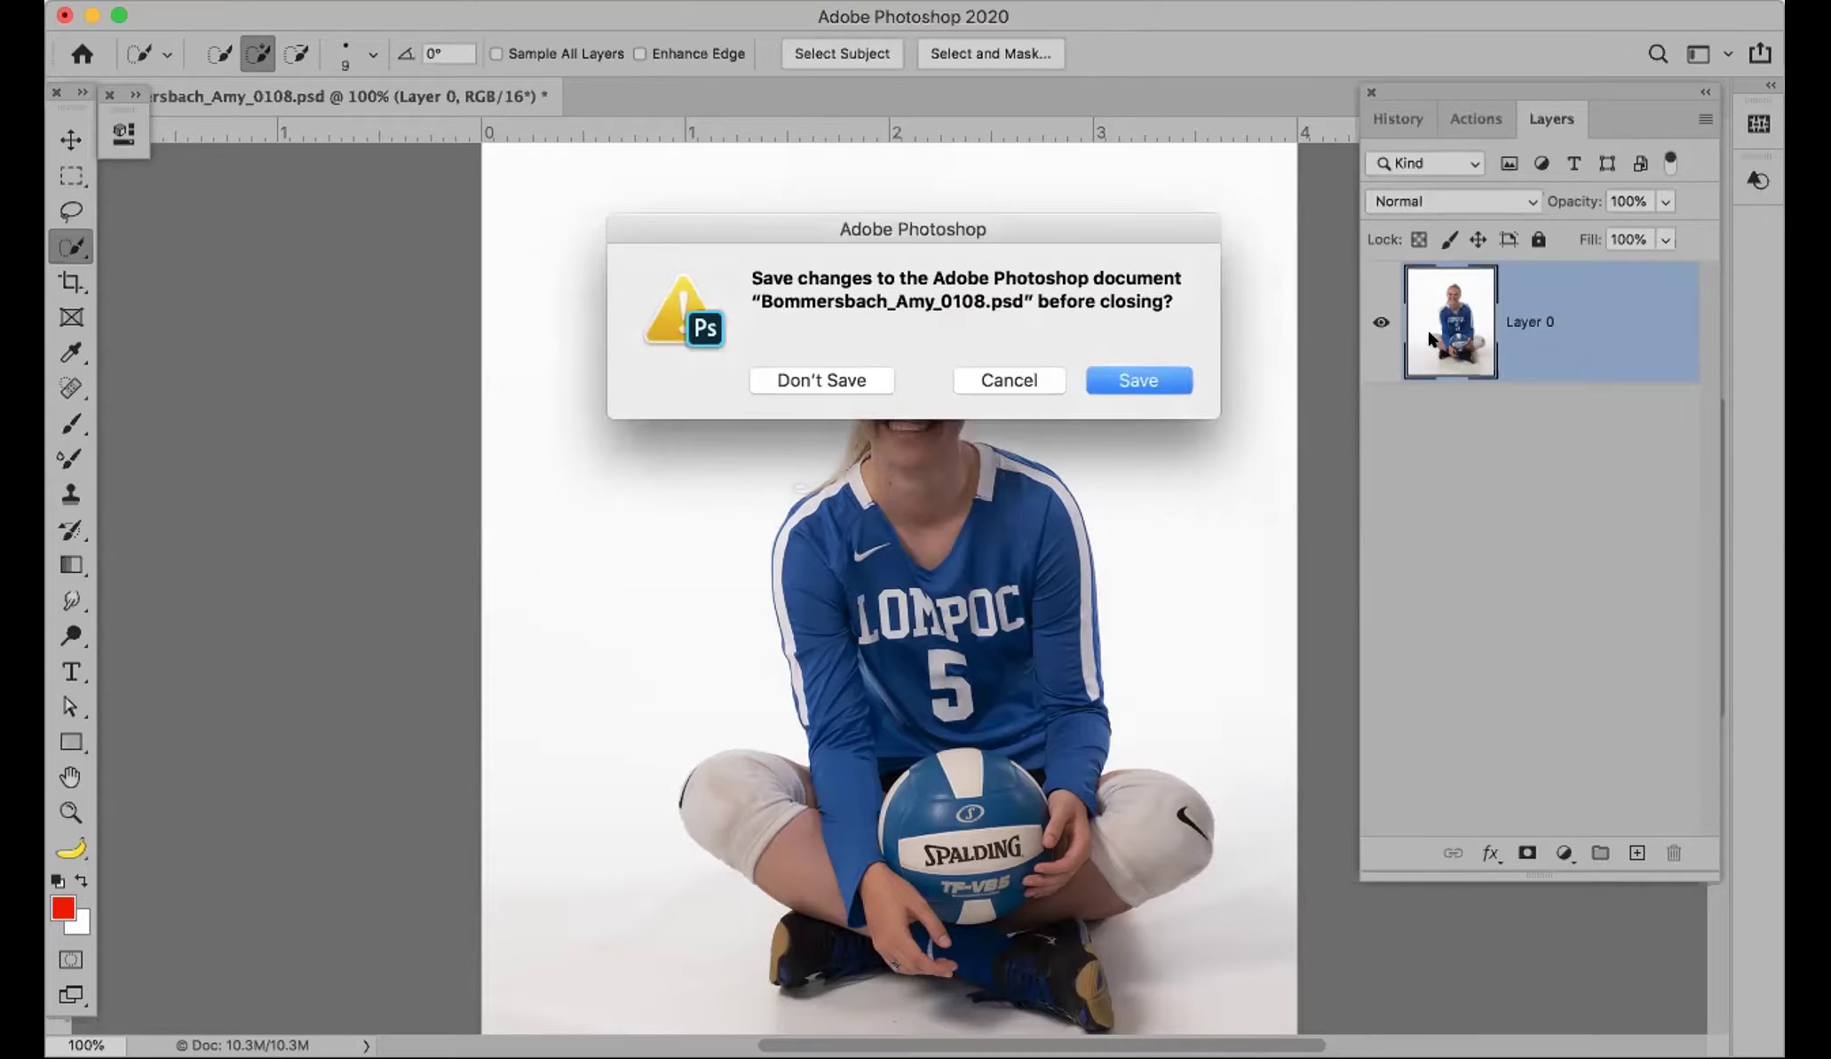
key("super+d")
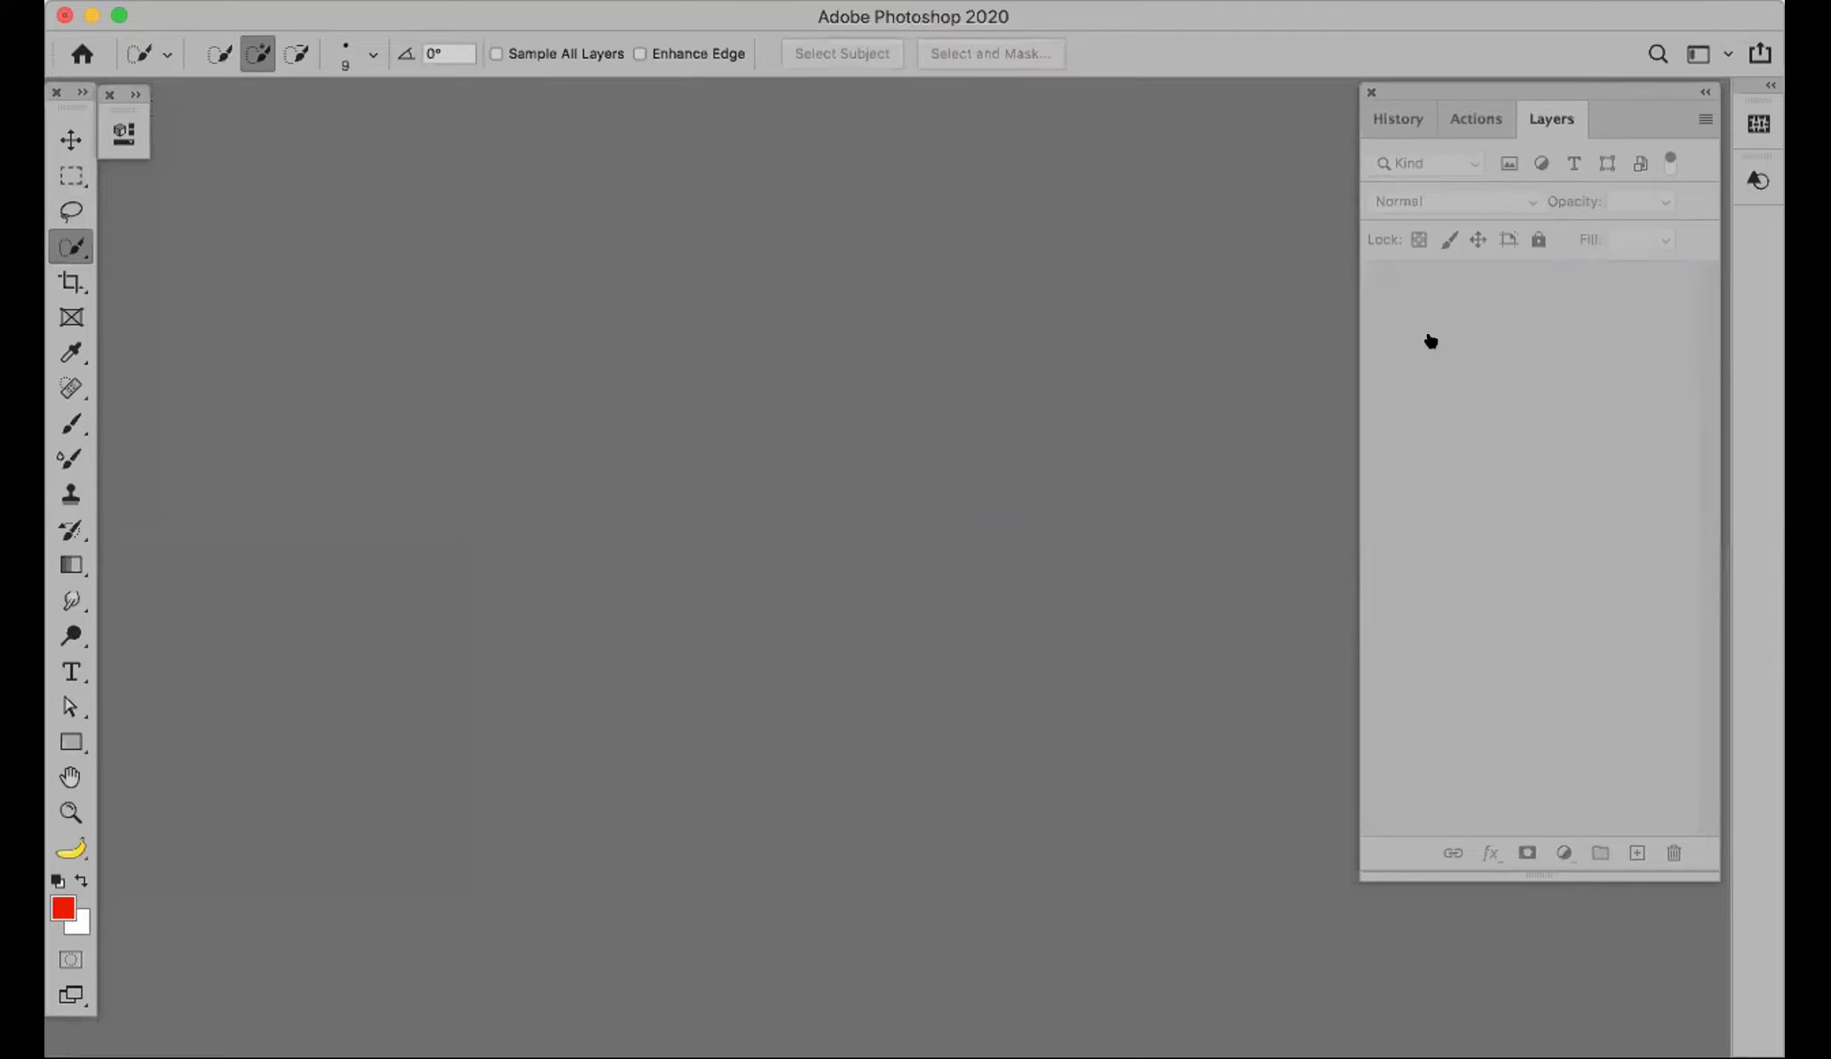
key("super+Tab")
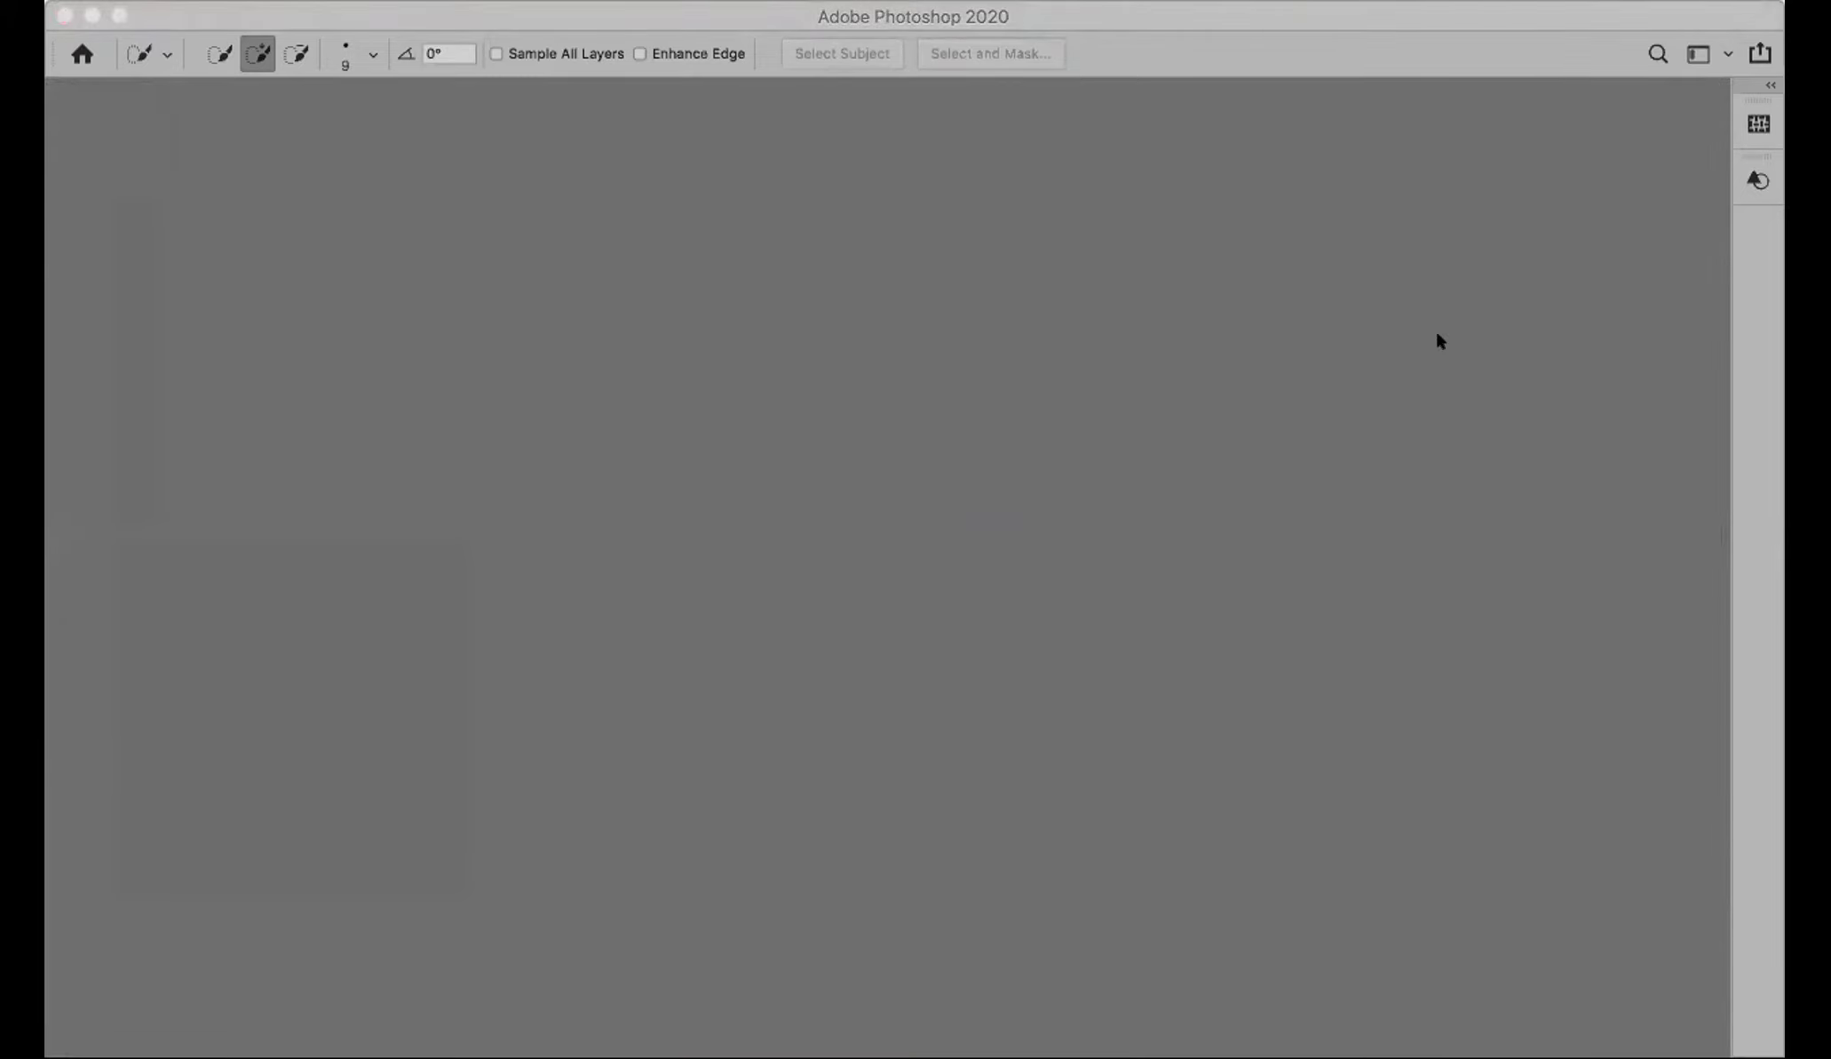
Step: Open the bird photo WCS 2019_0132.psd, select both birds with Select Subject, and clear the selection
key("super+Tab")
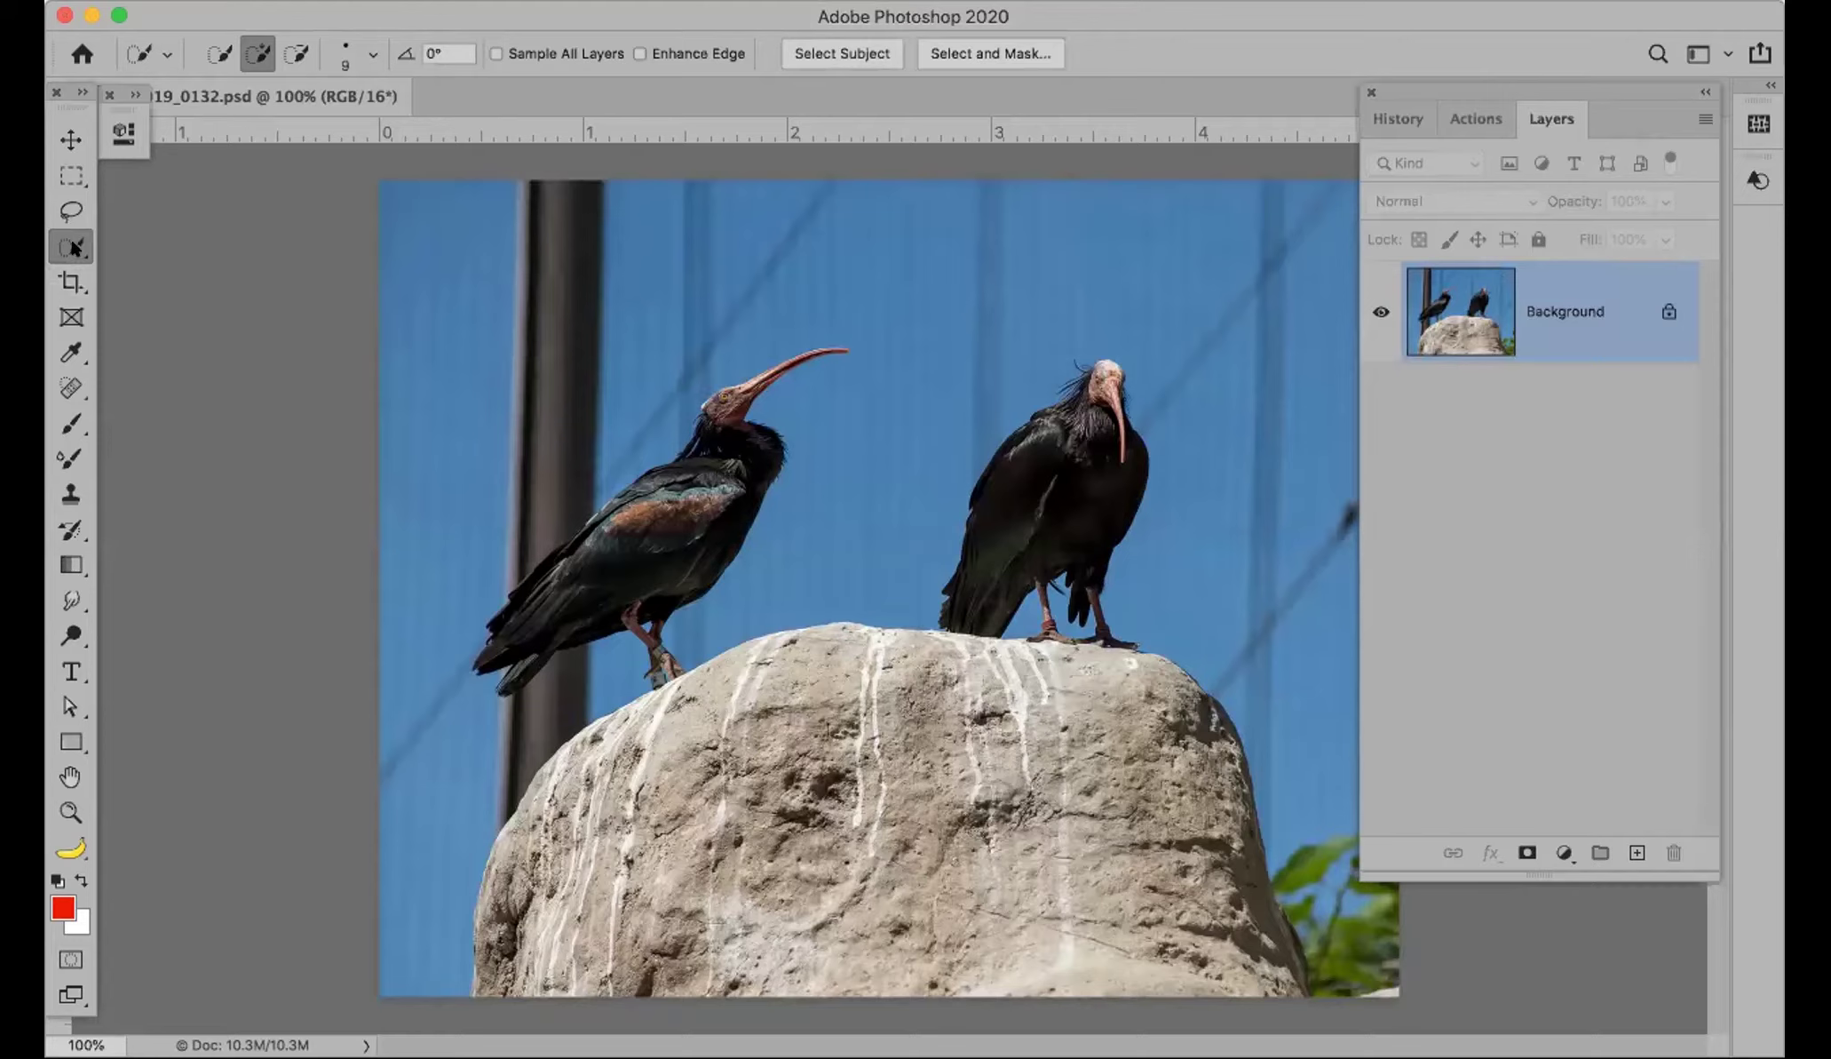
left_click(836, 53)
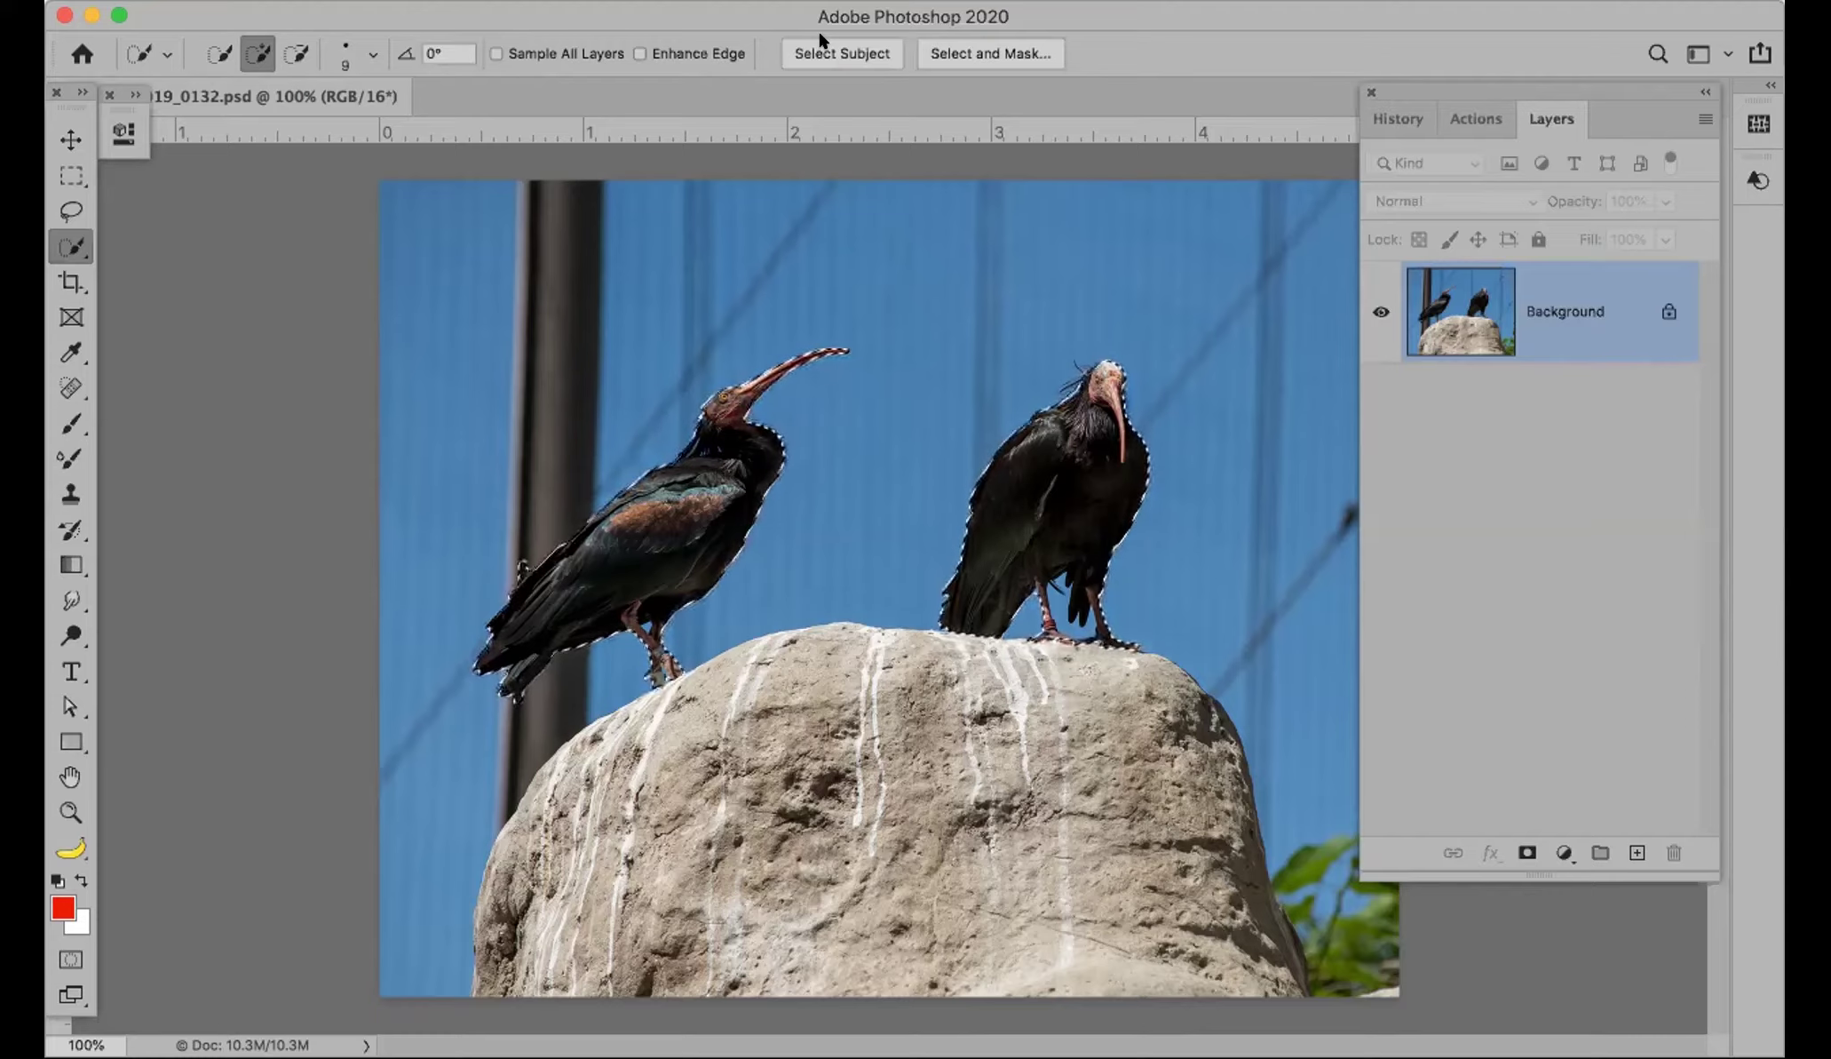
key("super+d")
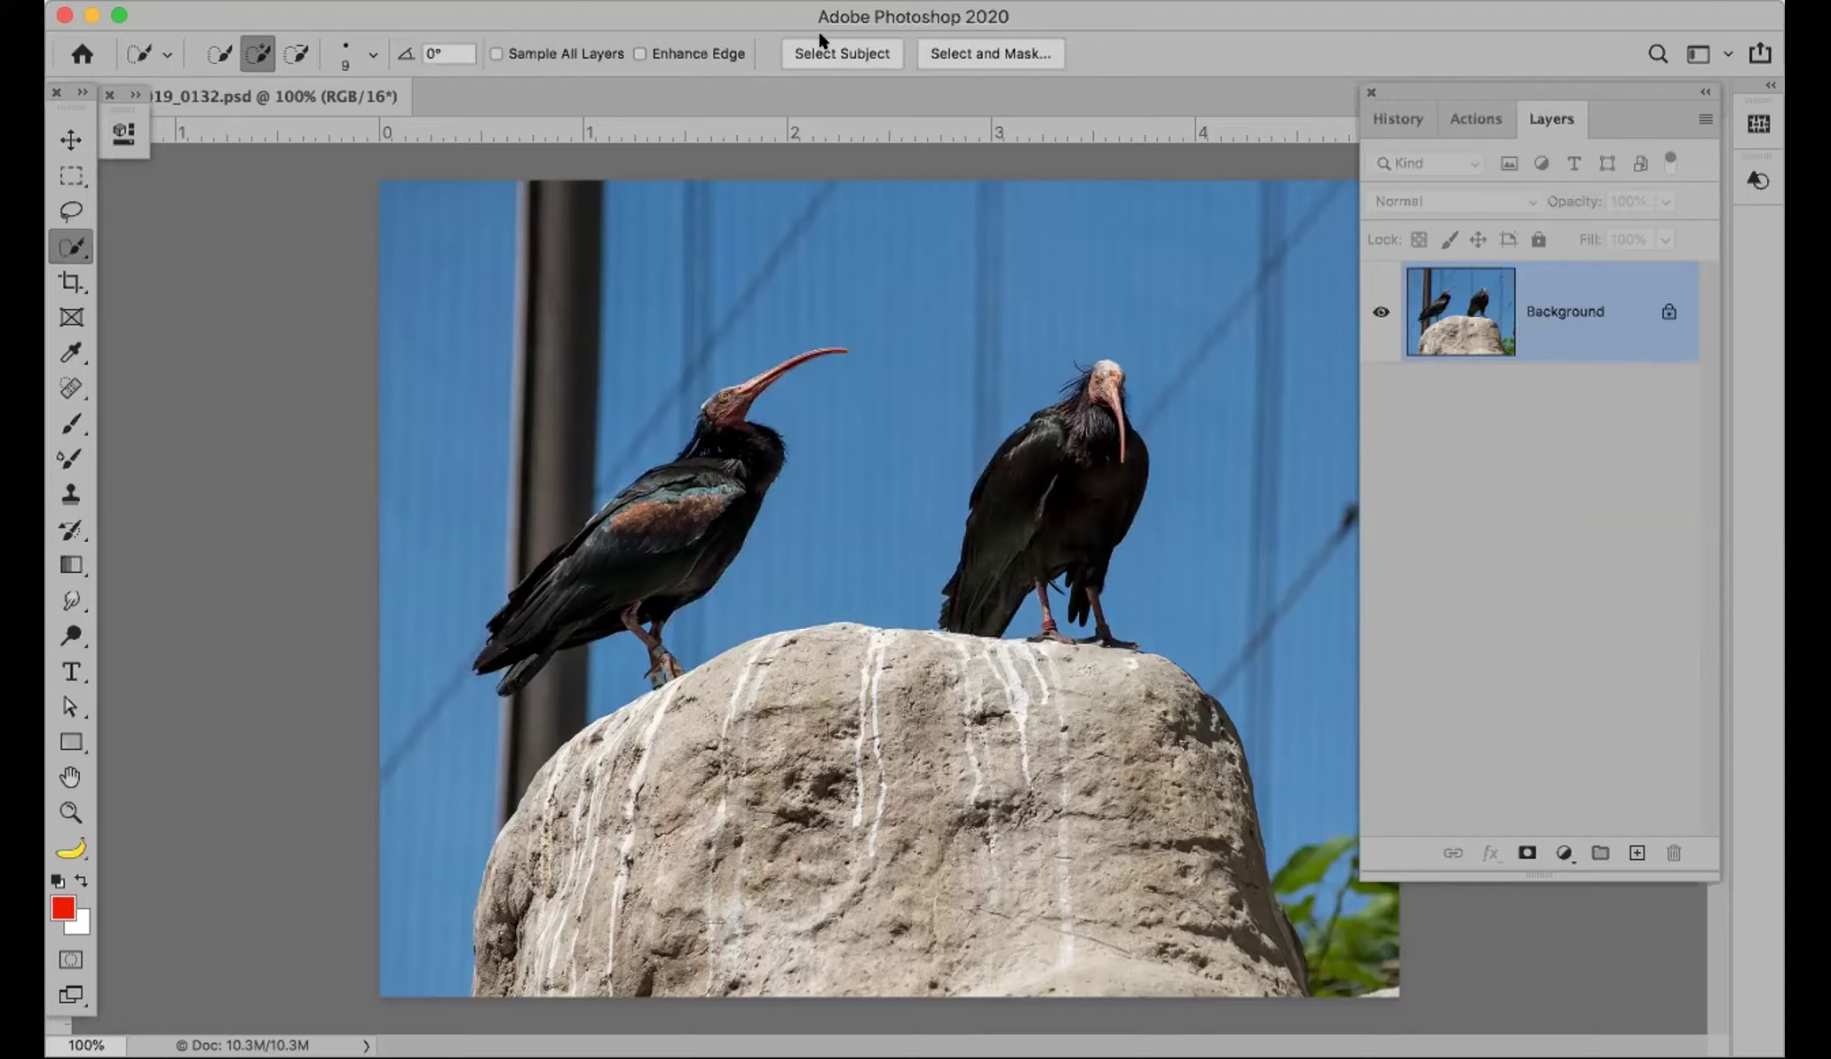
Step: Select the front-facing bird on the right of the rock with the Object Selection tool in Lasso mode
key("shift+w")
left_click(613, 53)
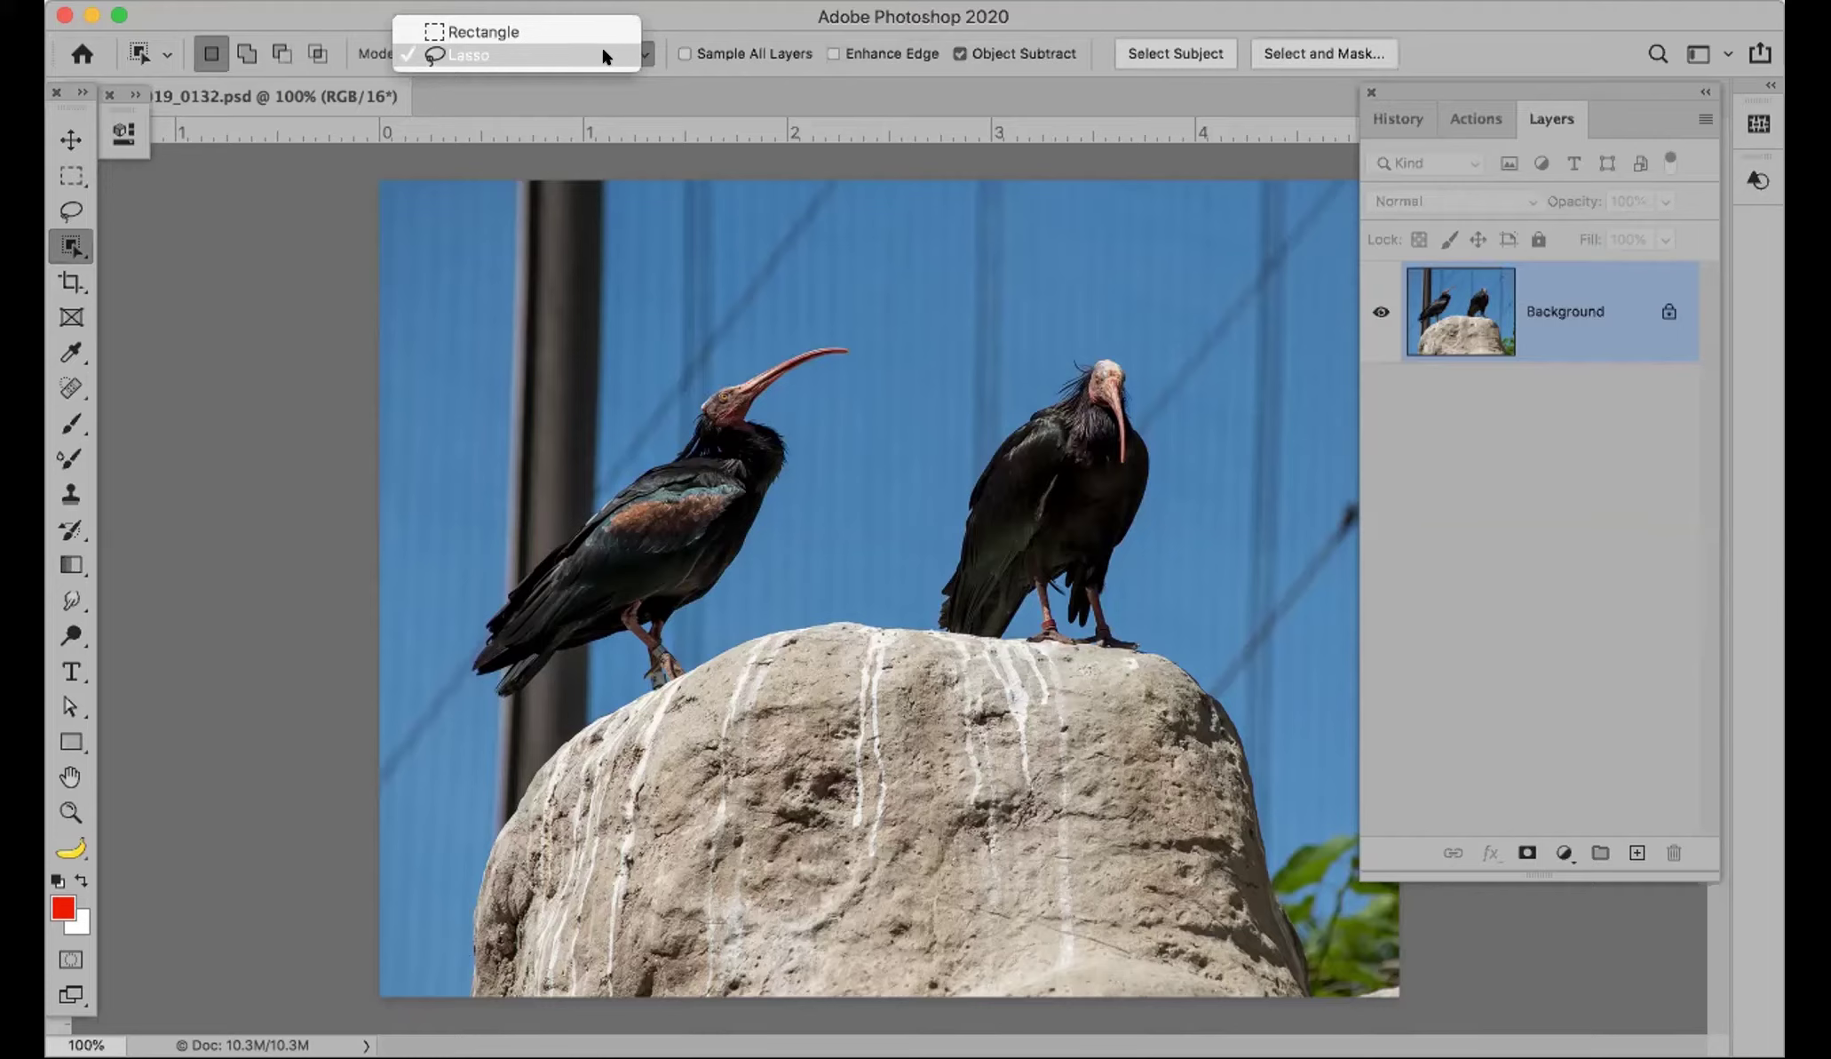
left_click(601, 56)
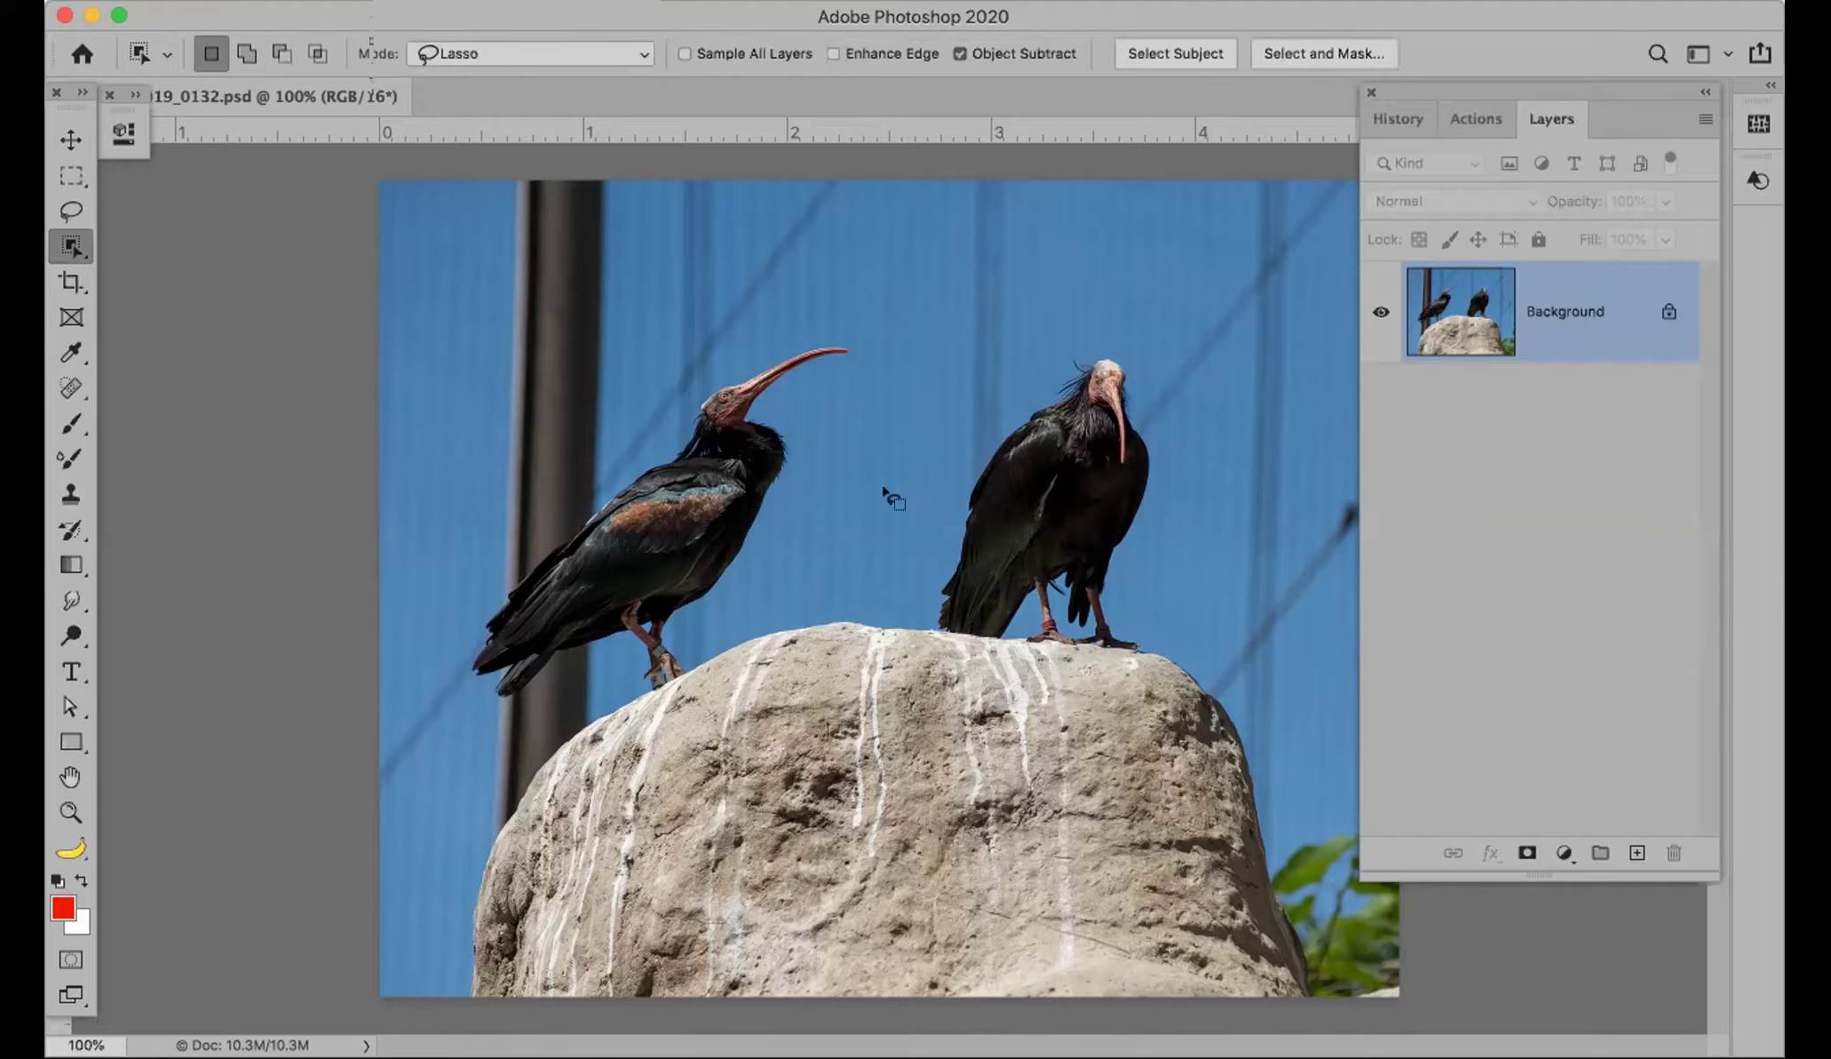
mouse_move(1009, 383)
left_mouse_down()
mouse_move(944, 446)
mouse_move(916, 557)
mouse_move(977, 682)
mouse_move(1079, 689)
mouse_move(1162, 658)
mouse_move(1153, 552)
mouse_move(1186, 490)
mouse_move(1125, 336)
mouse_move(1076, 338)
mouse_move(1010, 377)
mouse_move(997, 449)
mouse_move(937, 476)
mouse_move(955, 431)
mouse_move(924, 473)
left_mouse_up()
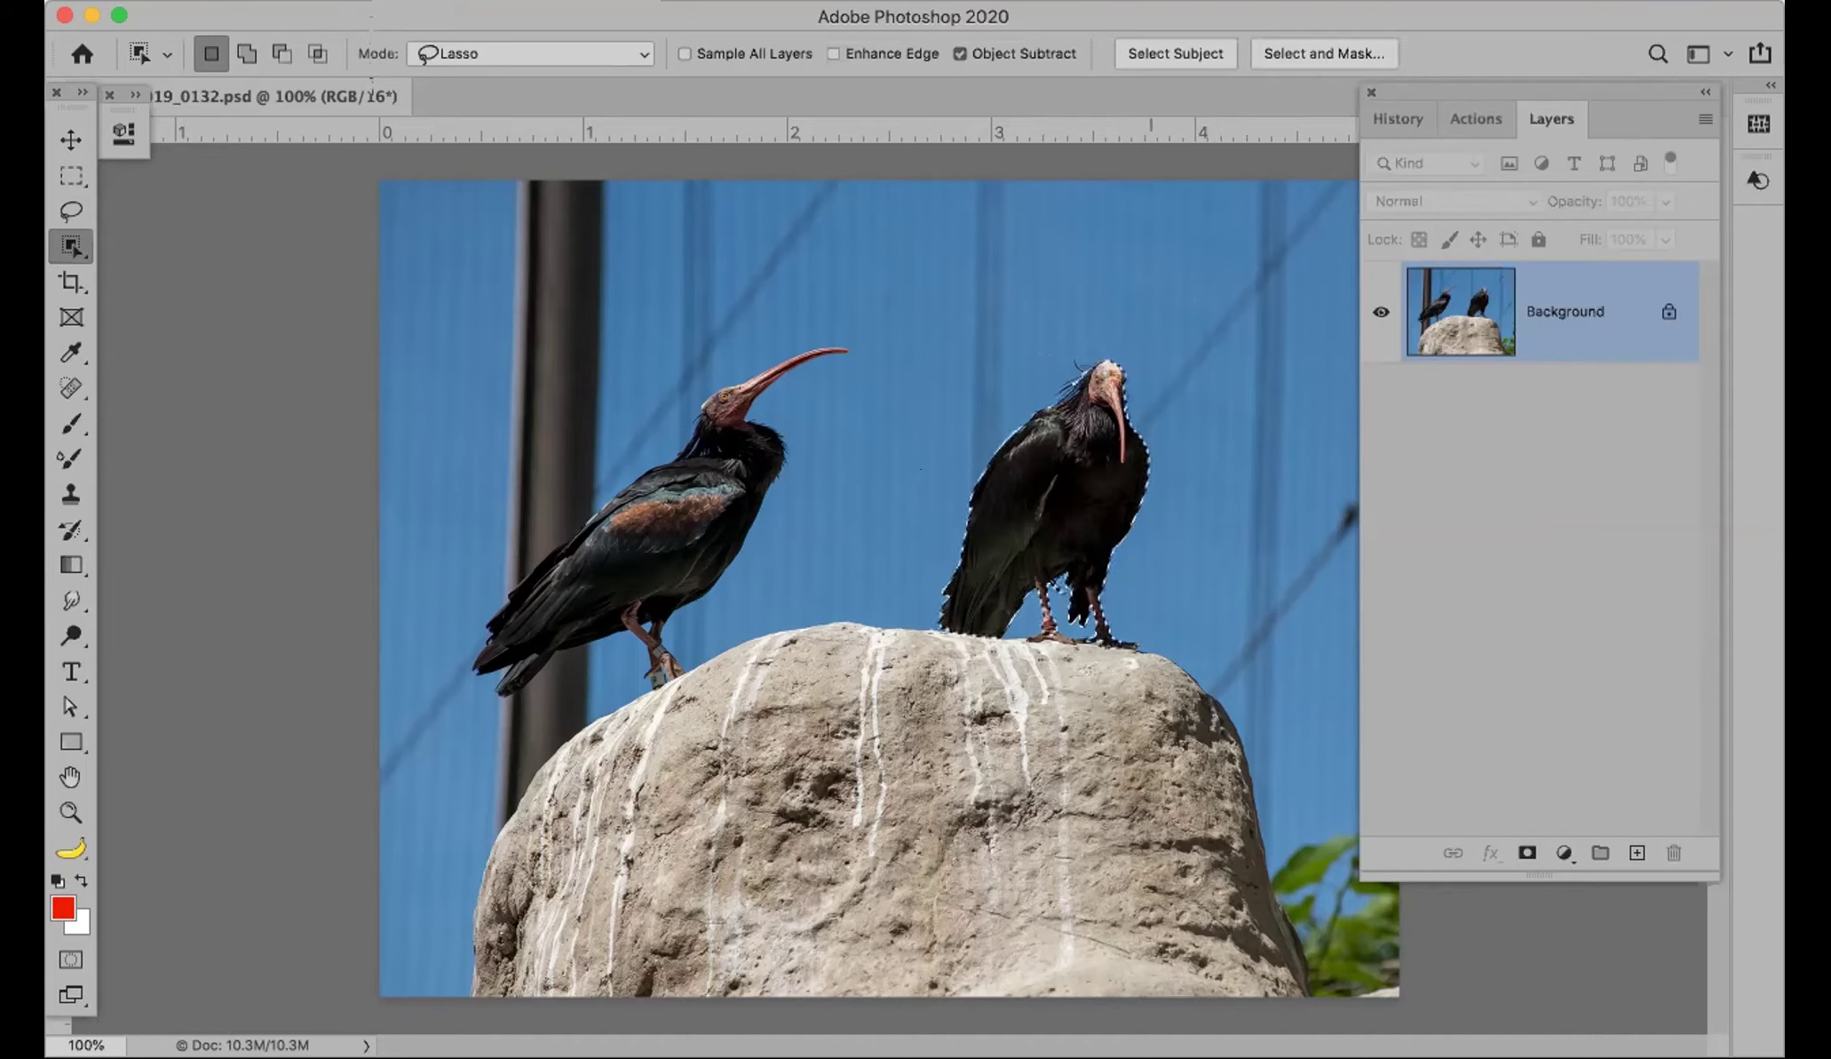
Step: Add the loose feathers behind the front-facing bird's head to the selection by outlining them with the Object Selection tool
key("z")
left_click_drag(1089, 427, 1156, 491)
left_click_drag(977, 322, 1103, 804)
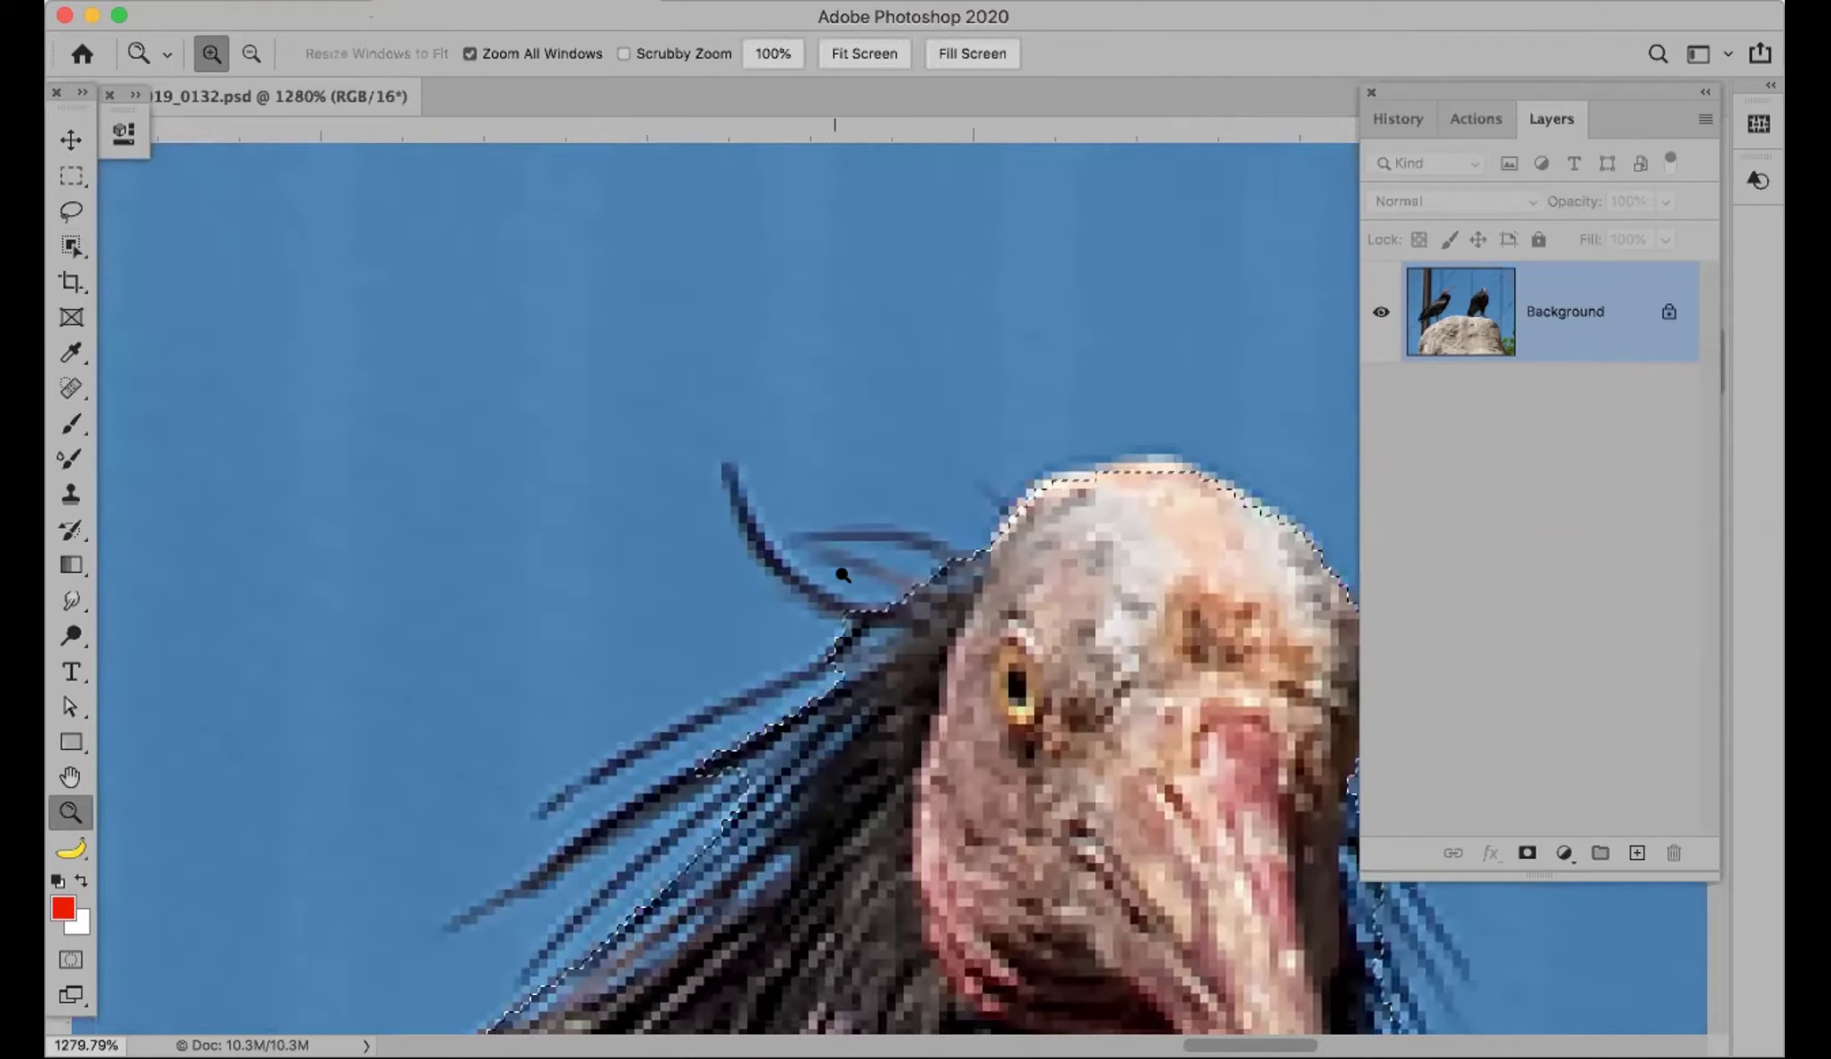
left_click_drag(1093, 579, 1164, 429)
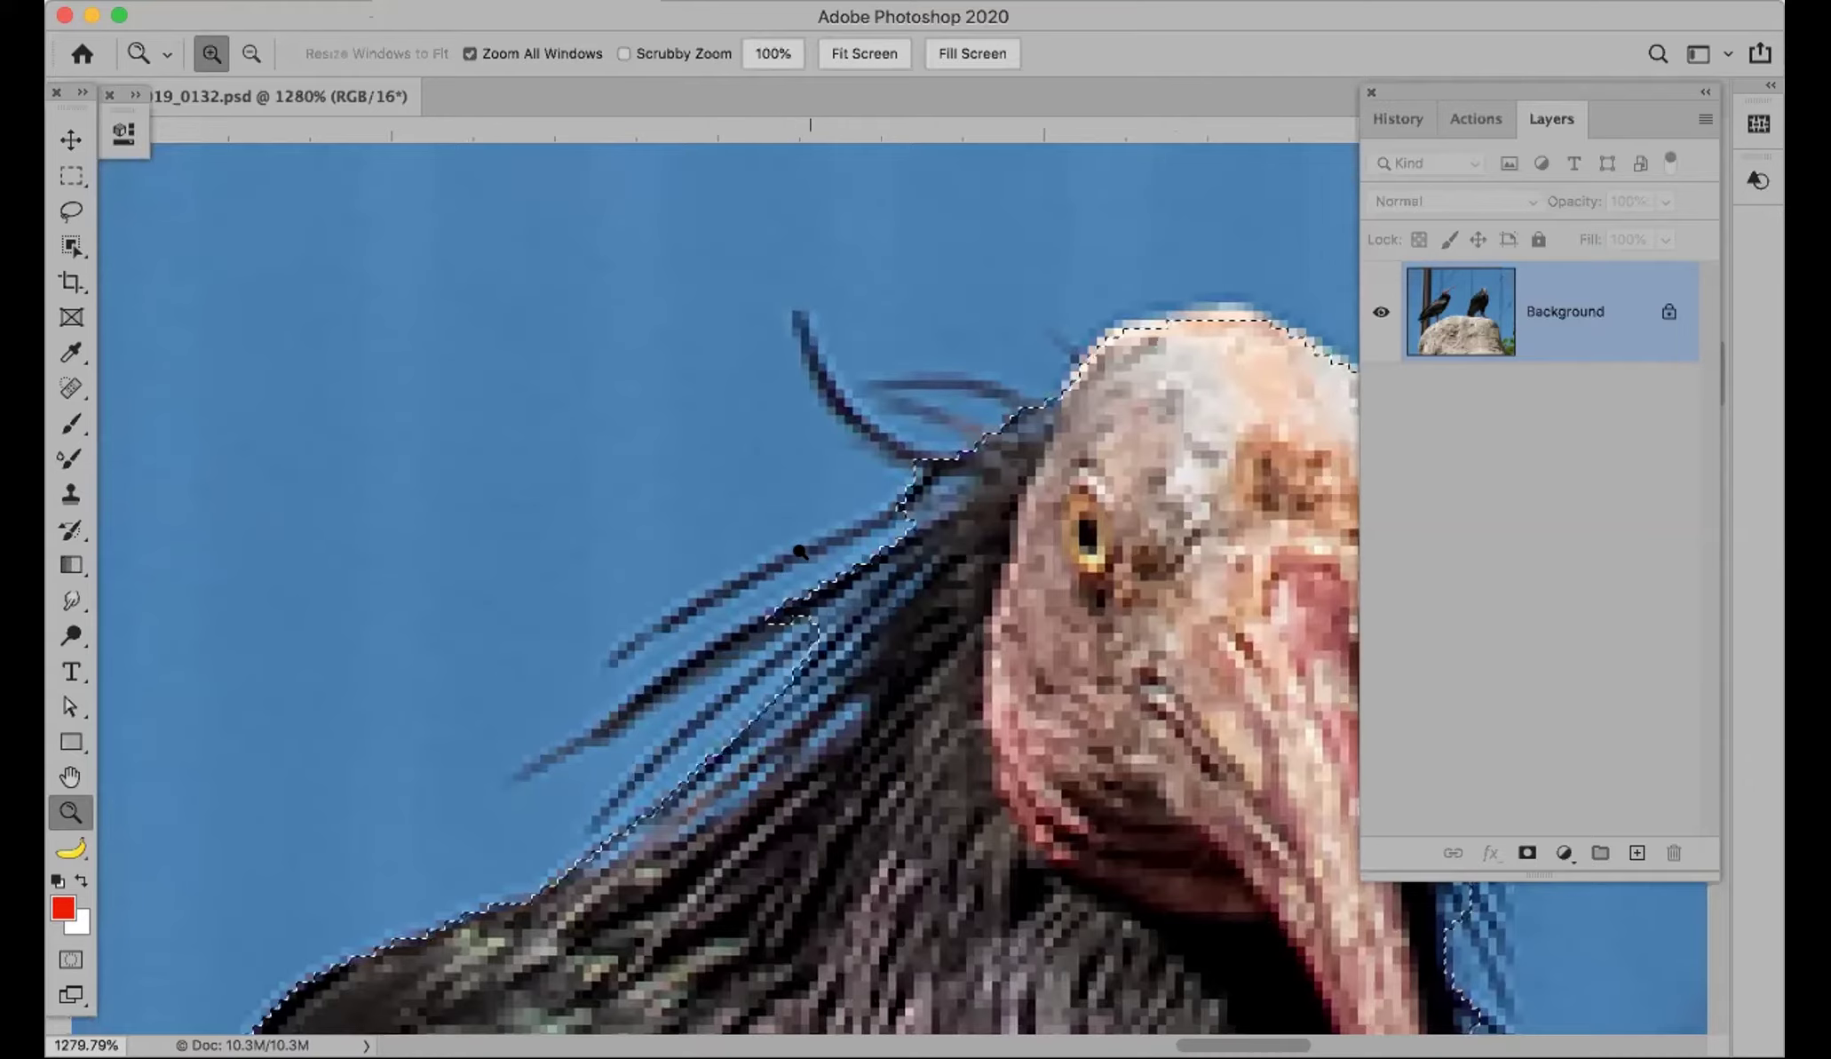
key("w")
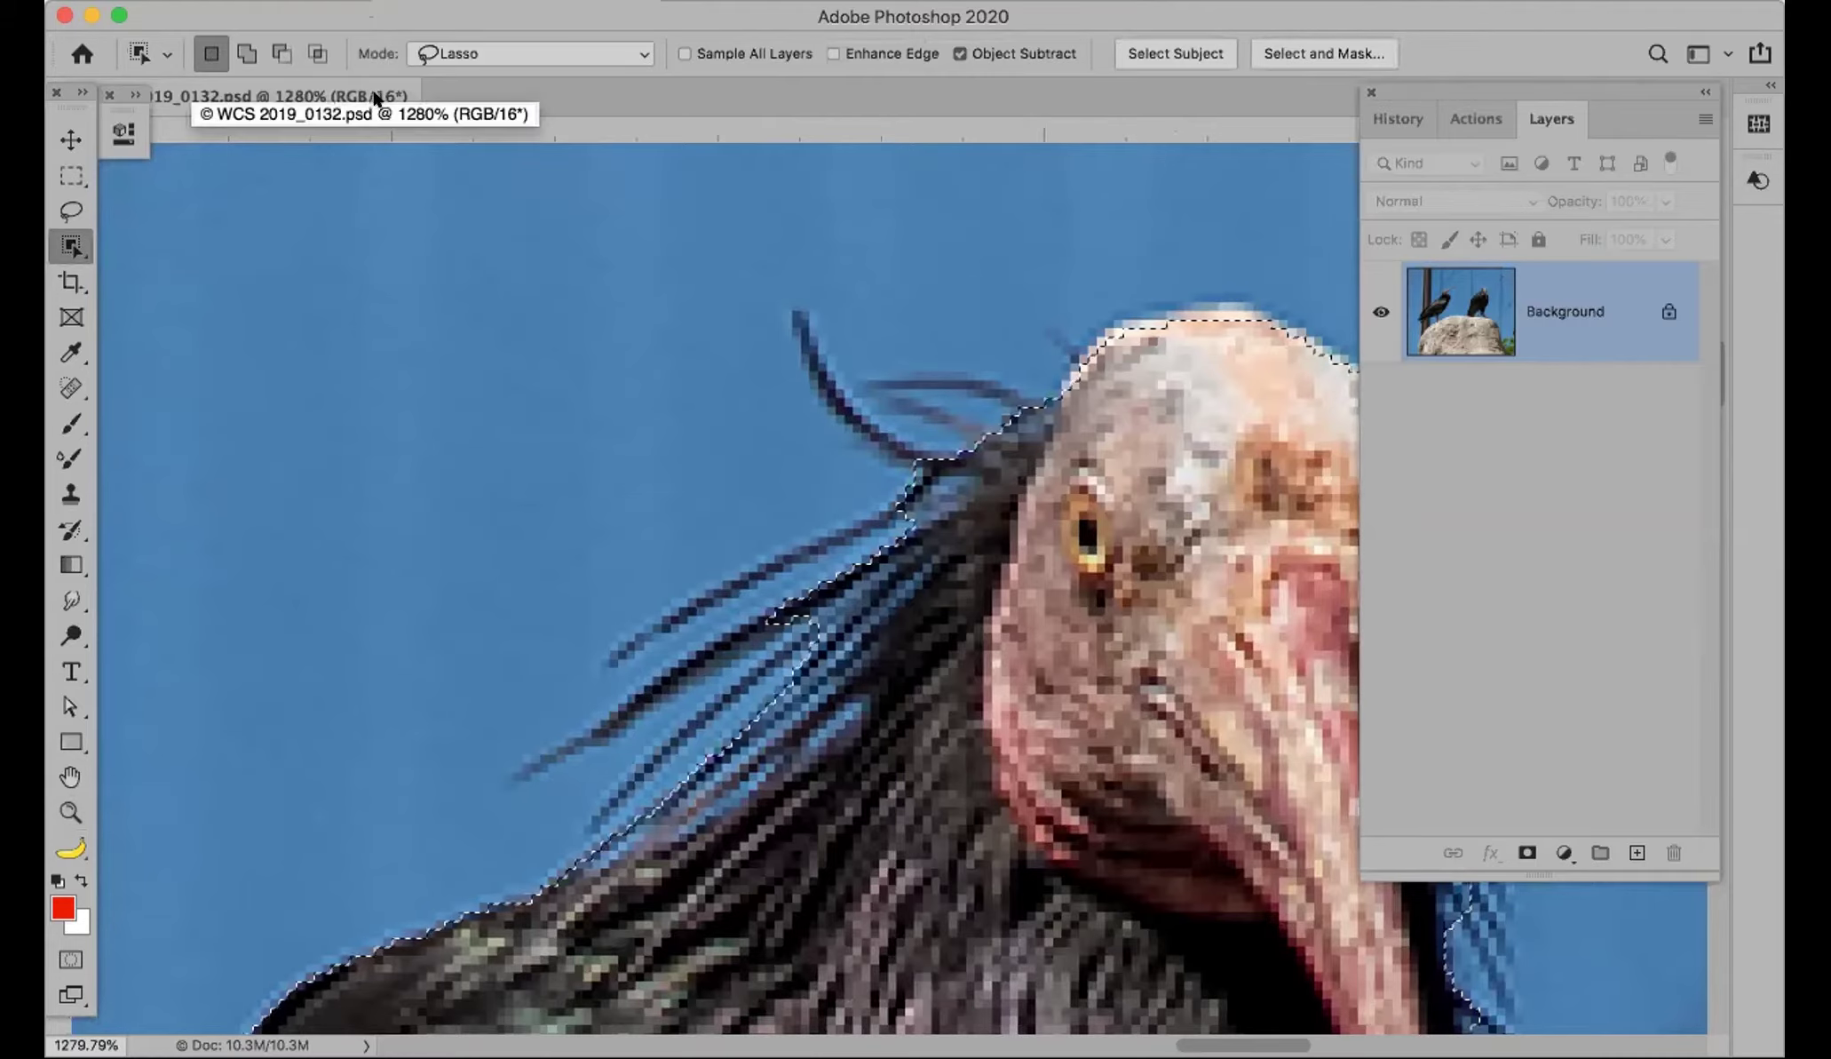
key("shift")
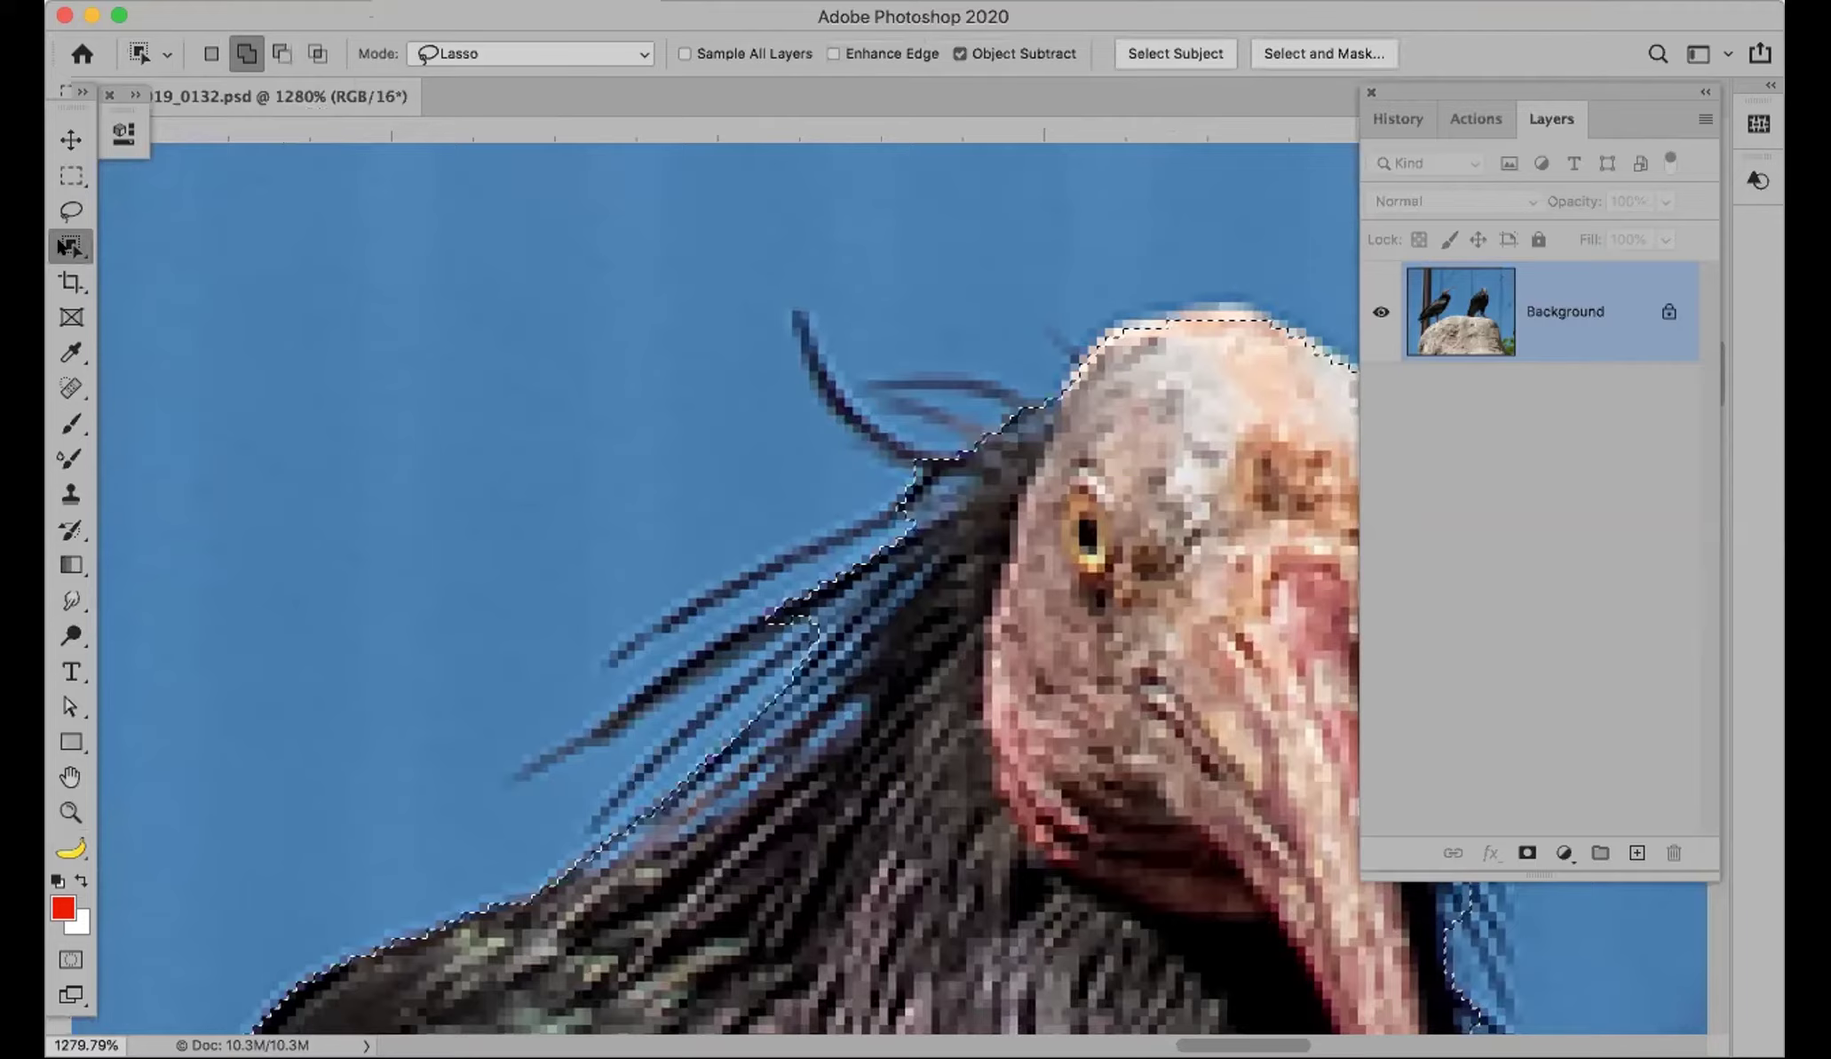
left_click(62, 244)
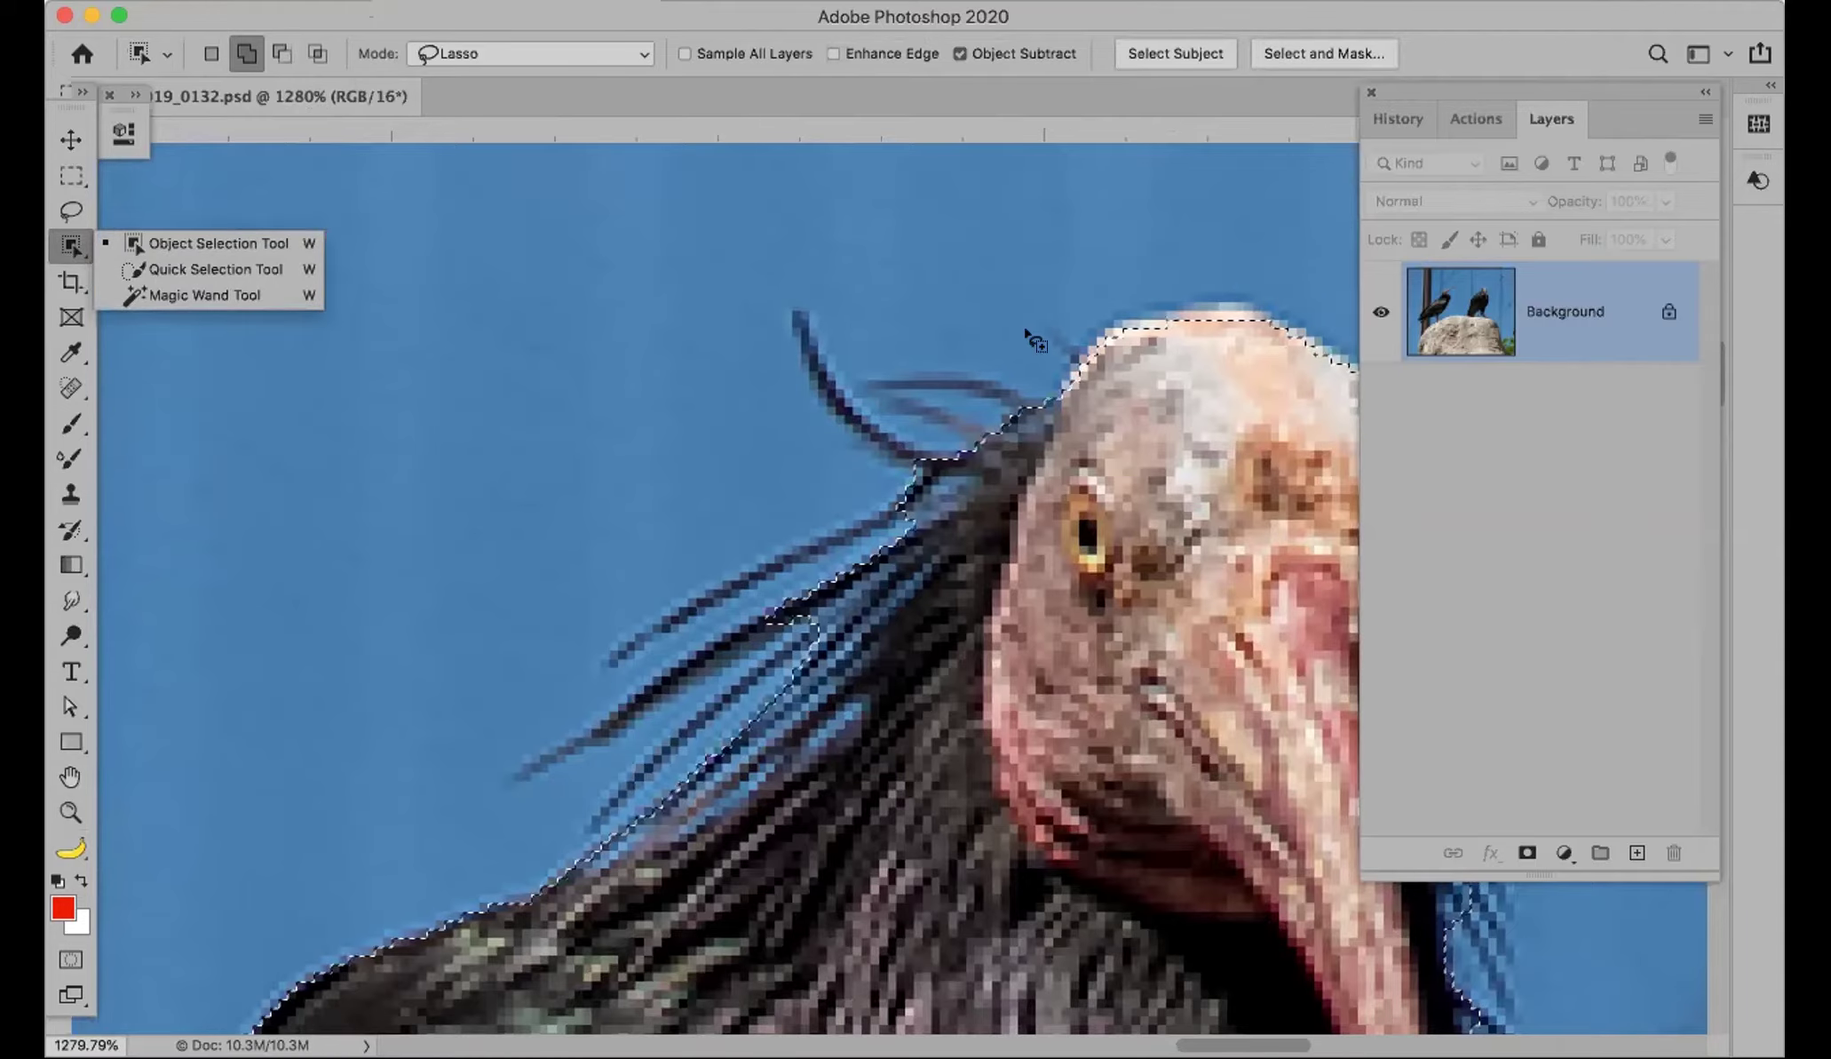
left_click(1076, 306)
mouse_move(1065, 304)
left_mouse_down()
mouse_move(775, 384)
mouse_move(797, 491)
mouse_move(586, 644)
mouse_move(533, 781)
mouse_move(626, 835)
mouse_move(723, 775)
left_mouse_up()
mouse_move(1039, 480)
left_mouse_down()
mouse_move(1100, 313)
mouse_move(1057, 288)
left_mouse_up()
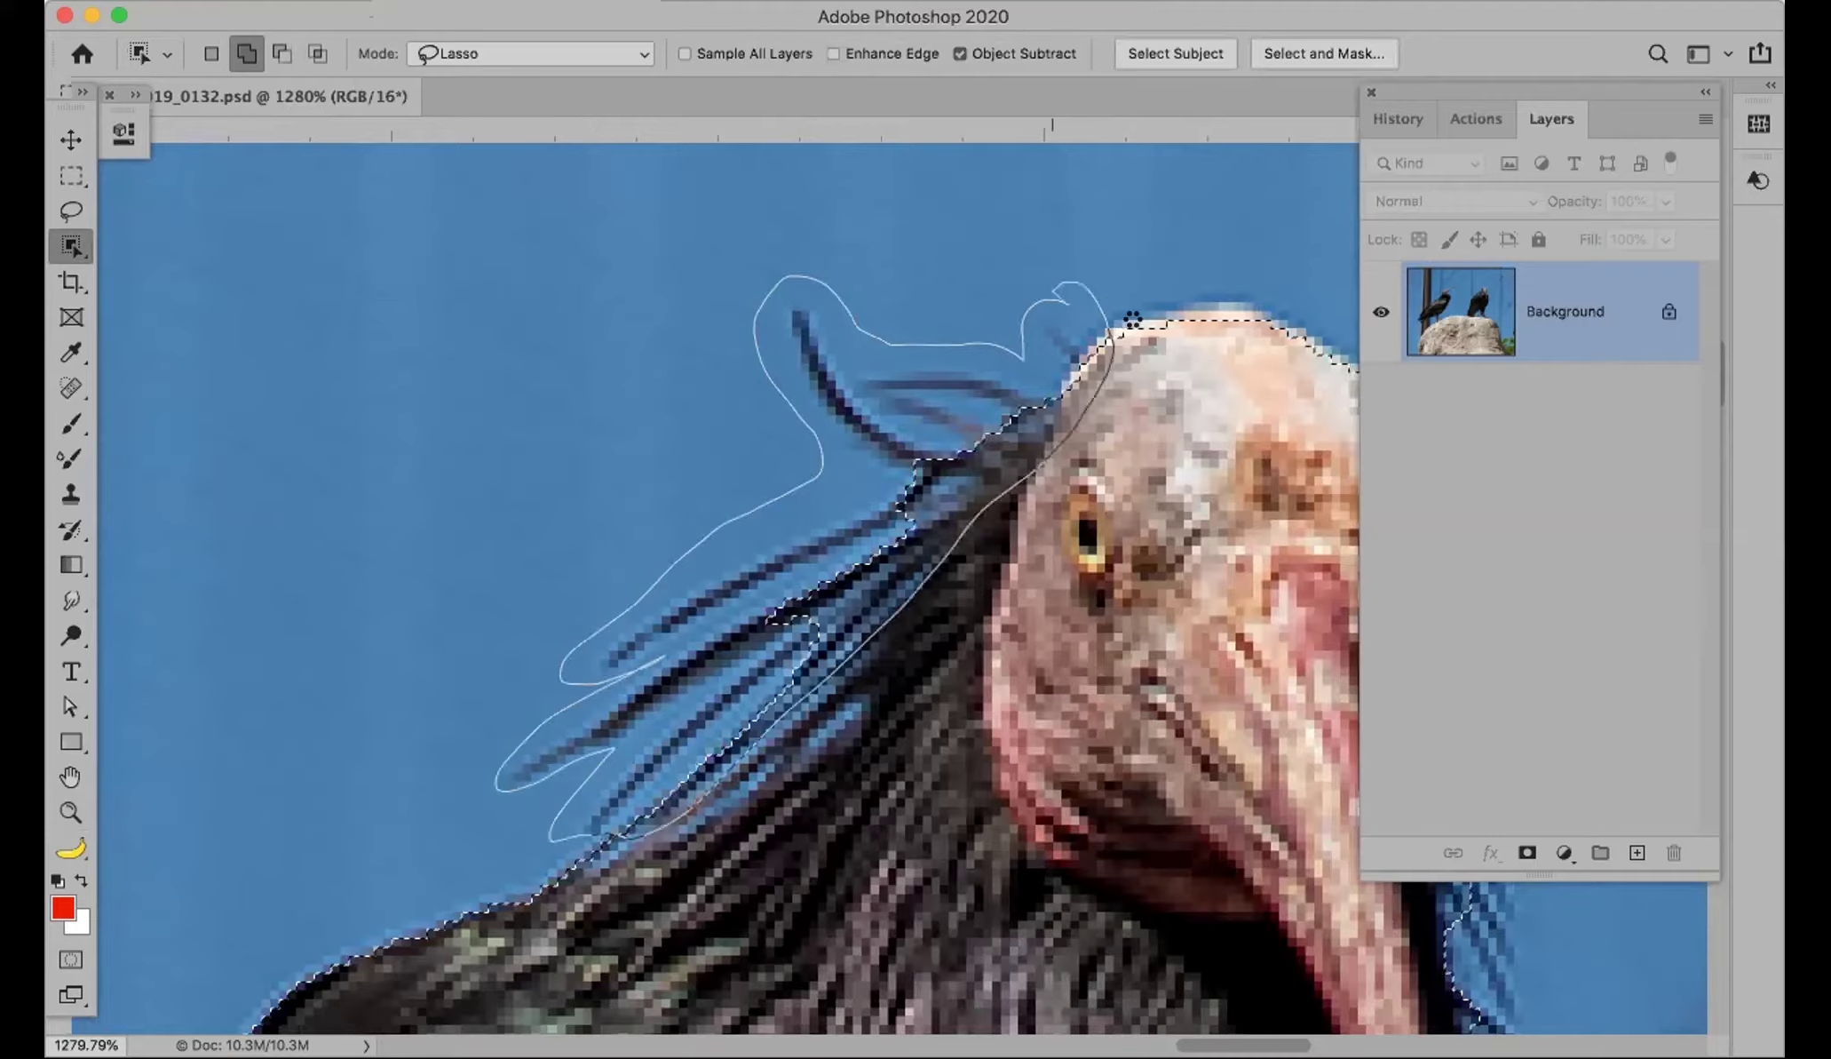
Step: Refine the edges of the head feathers in Select and Mask and output the result as a New Layer with Layer Mask
left_click(1323, 53)
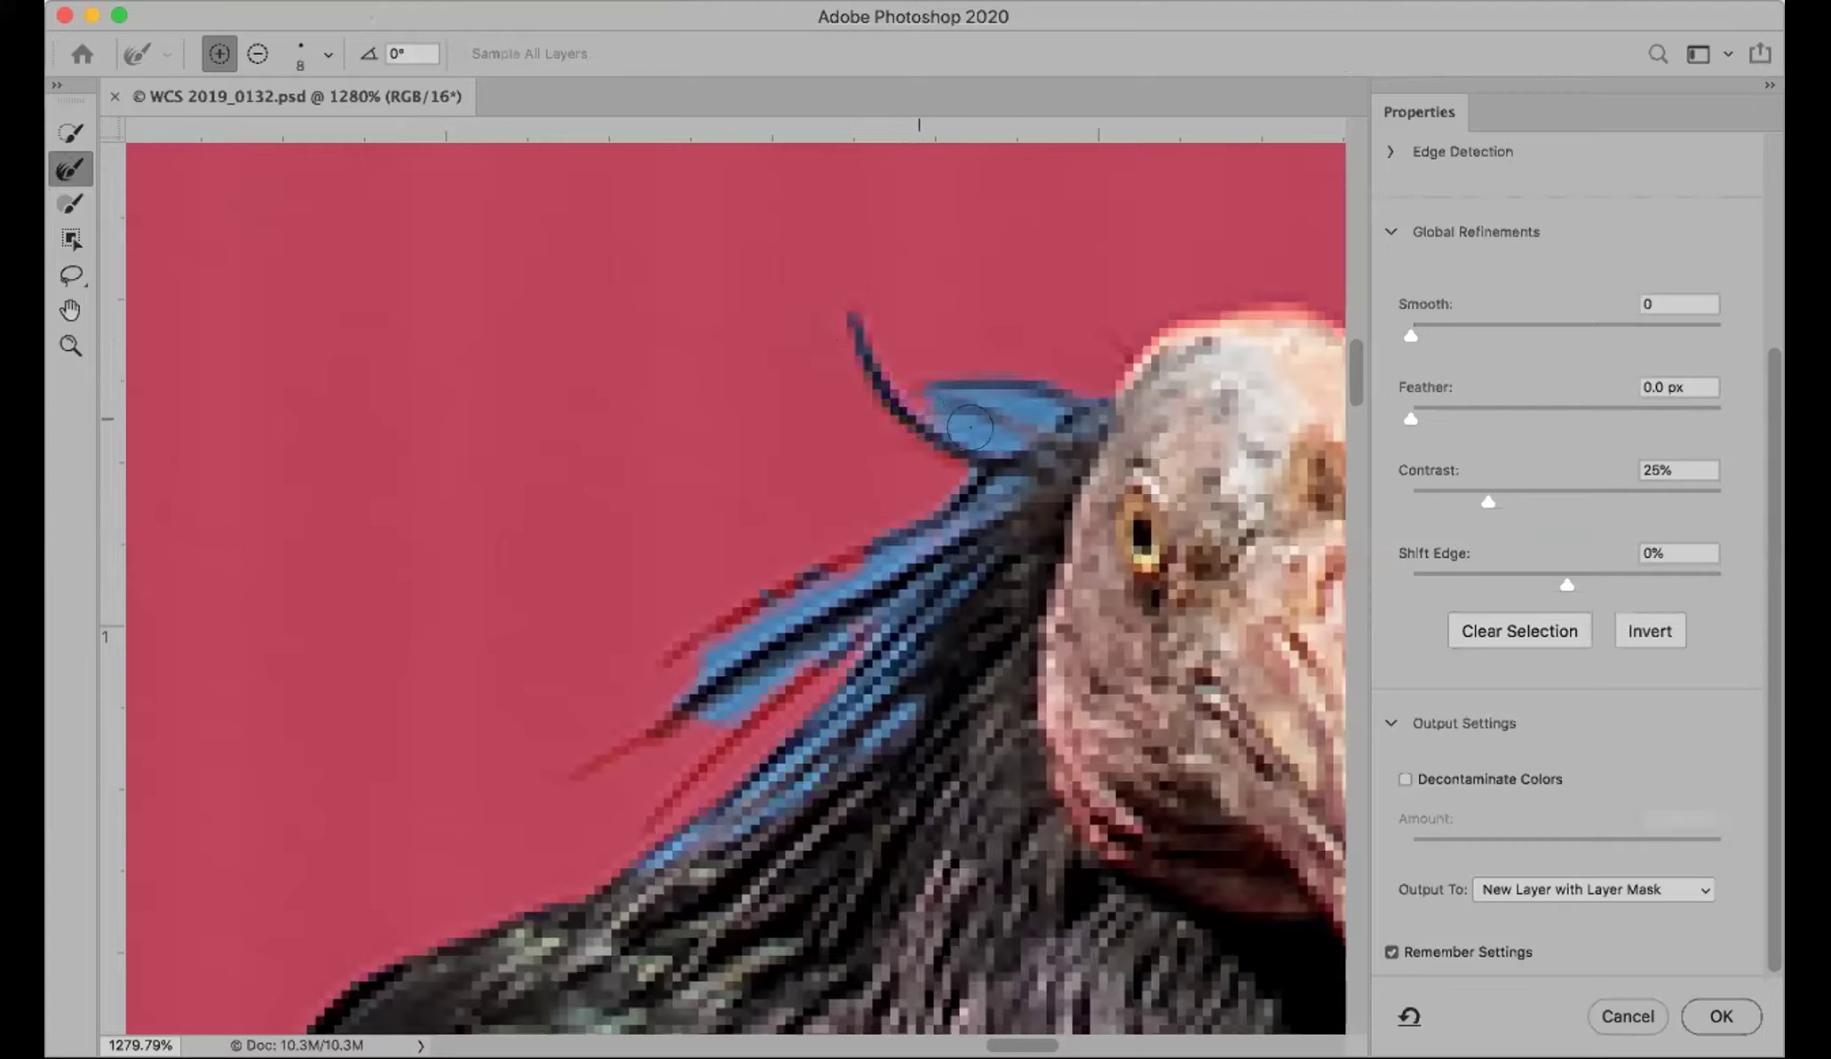
mouse_move(947, 359)
left_mouse_down()
mouse_move(1037, 426)
mouse_move(838, 550)
mouse_move(634, 641)
mouse_move(831, 595)
left_mouse_up()
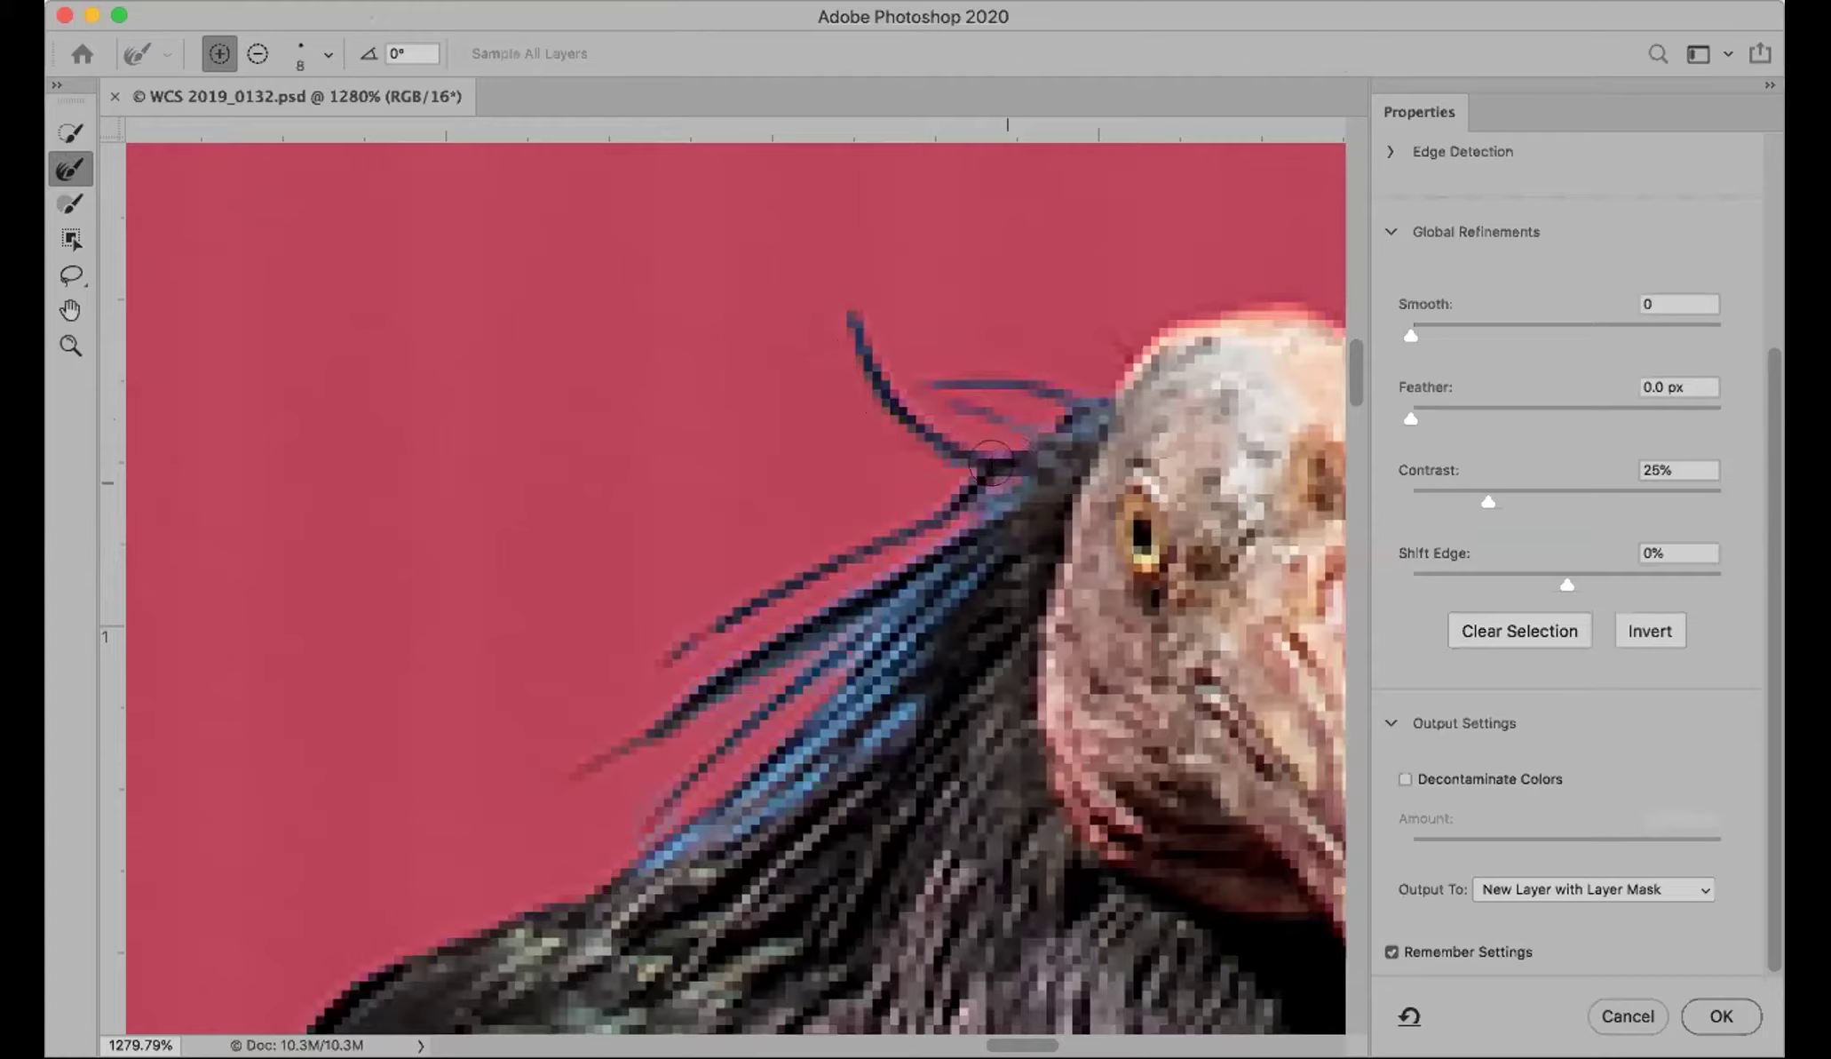
mouse_move(945, 583)
left_mouse_down()
mouse_move(820, 658)
mouse_move(875, 710)
mouse_move(869, 685)
mouse_move(663, 815)
left_mouse_up()
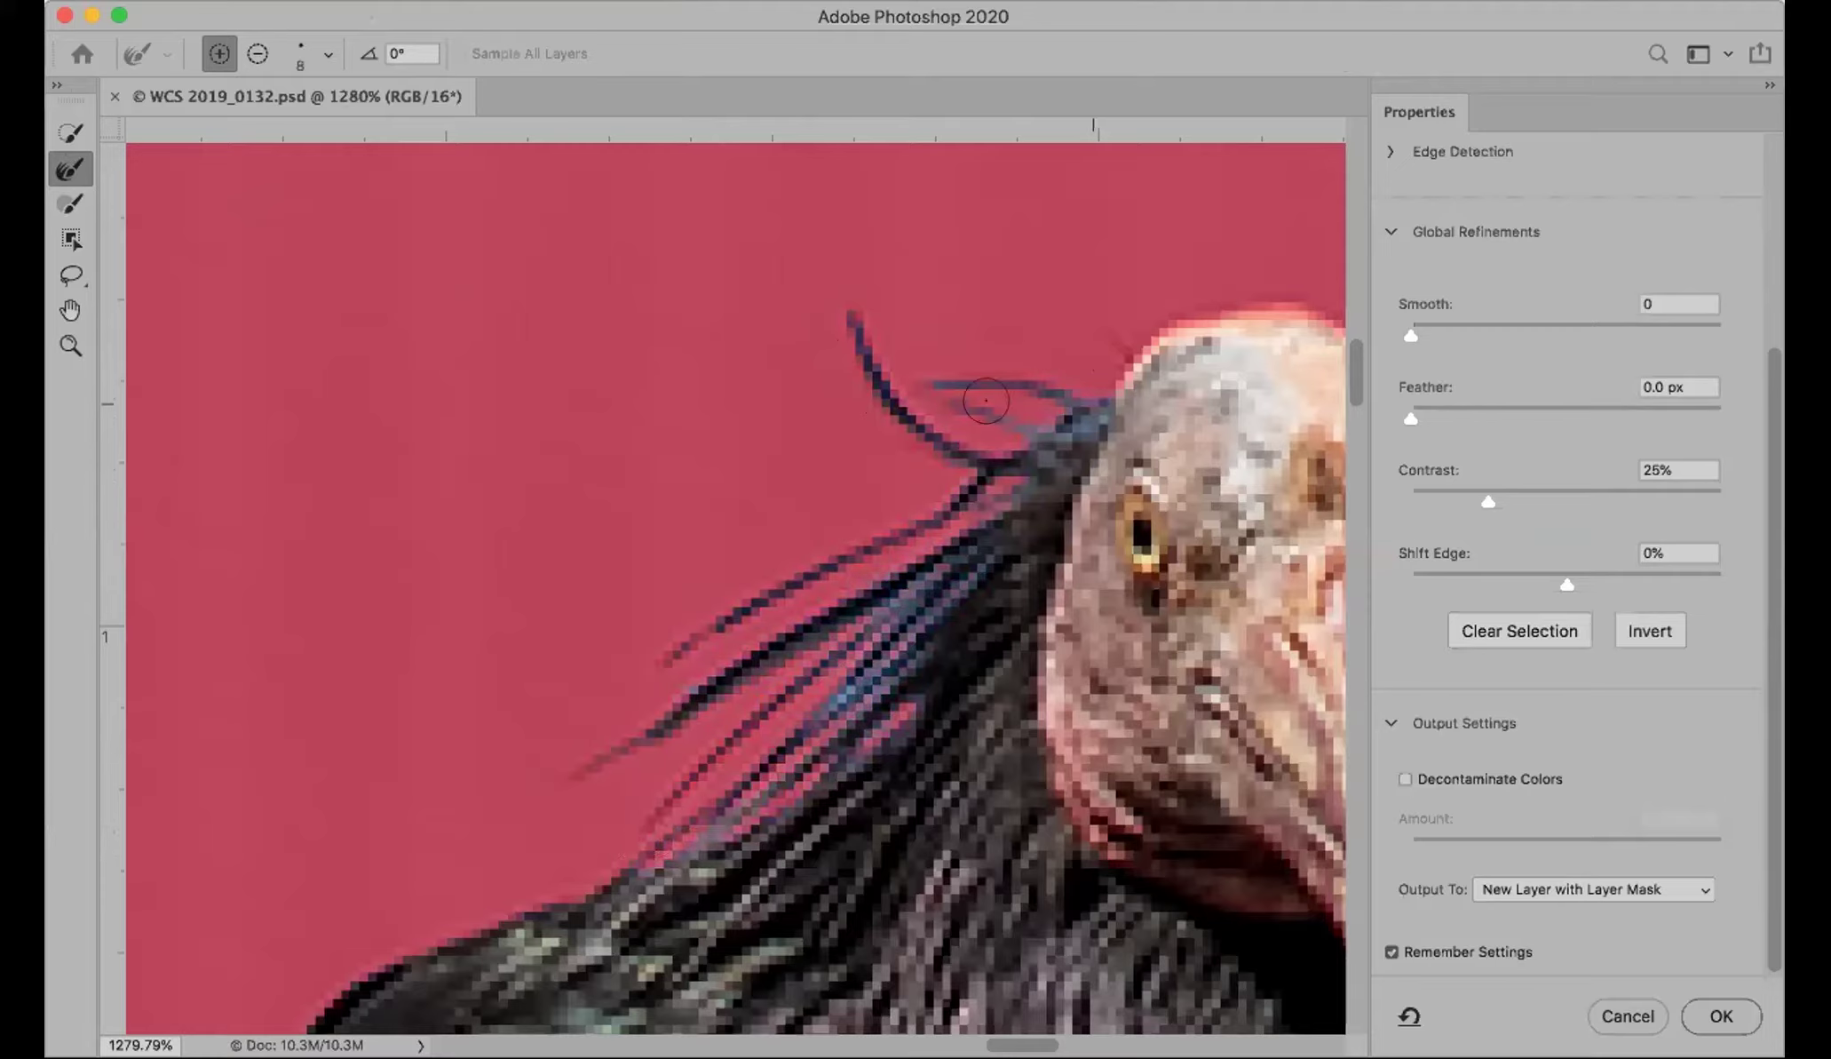
left_click(1719, 1017)
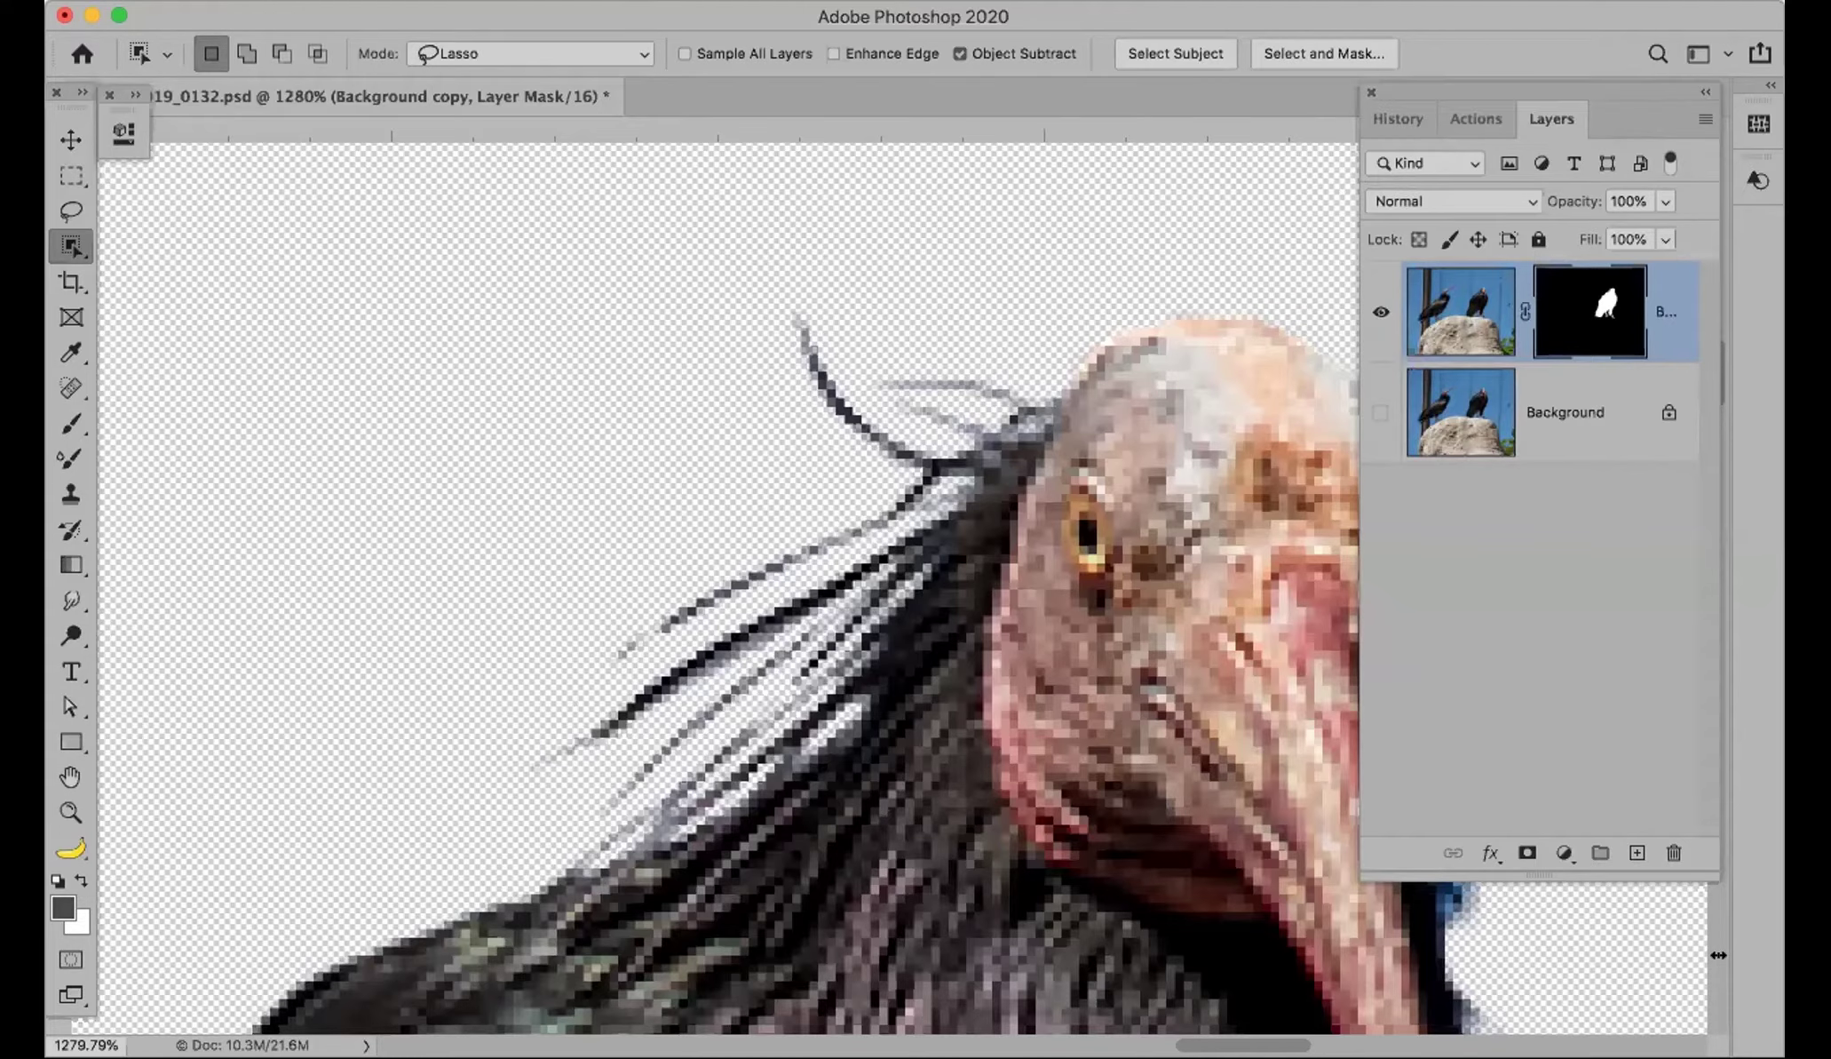
Step: View the whole cutout, close the document without saving, and reopen WCS 2019_0132.psd
key("super+0")
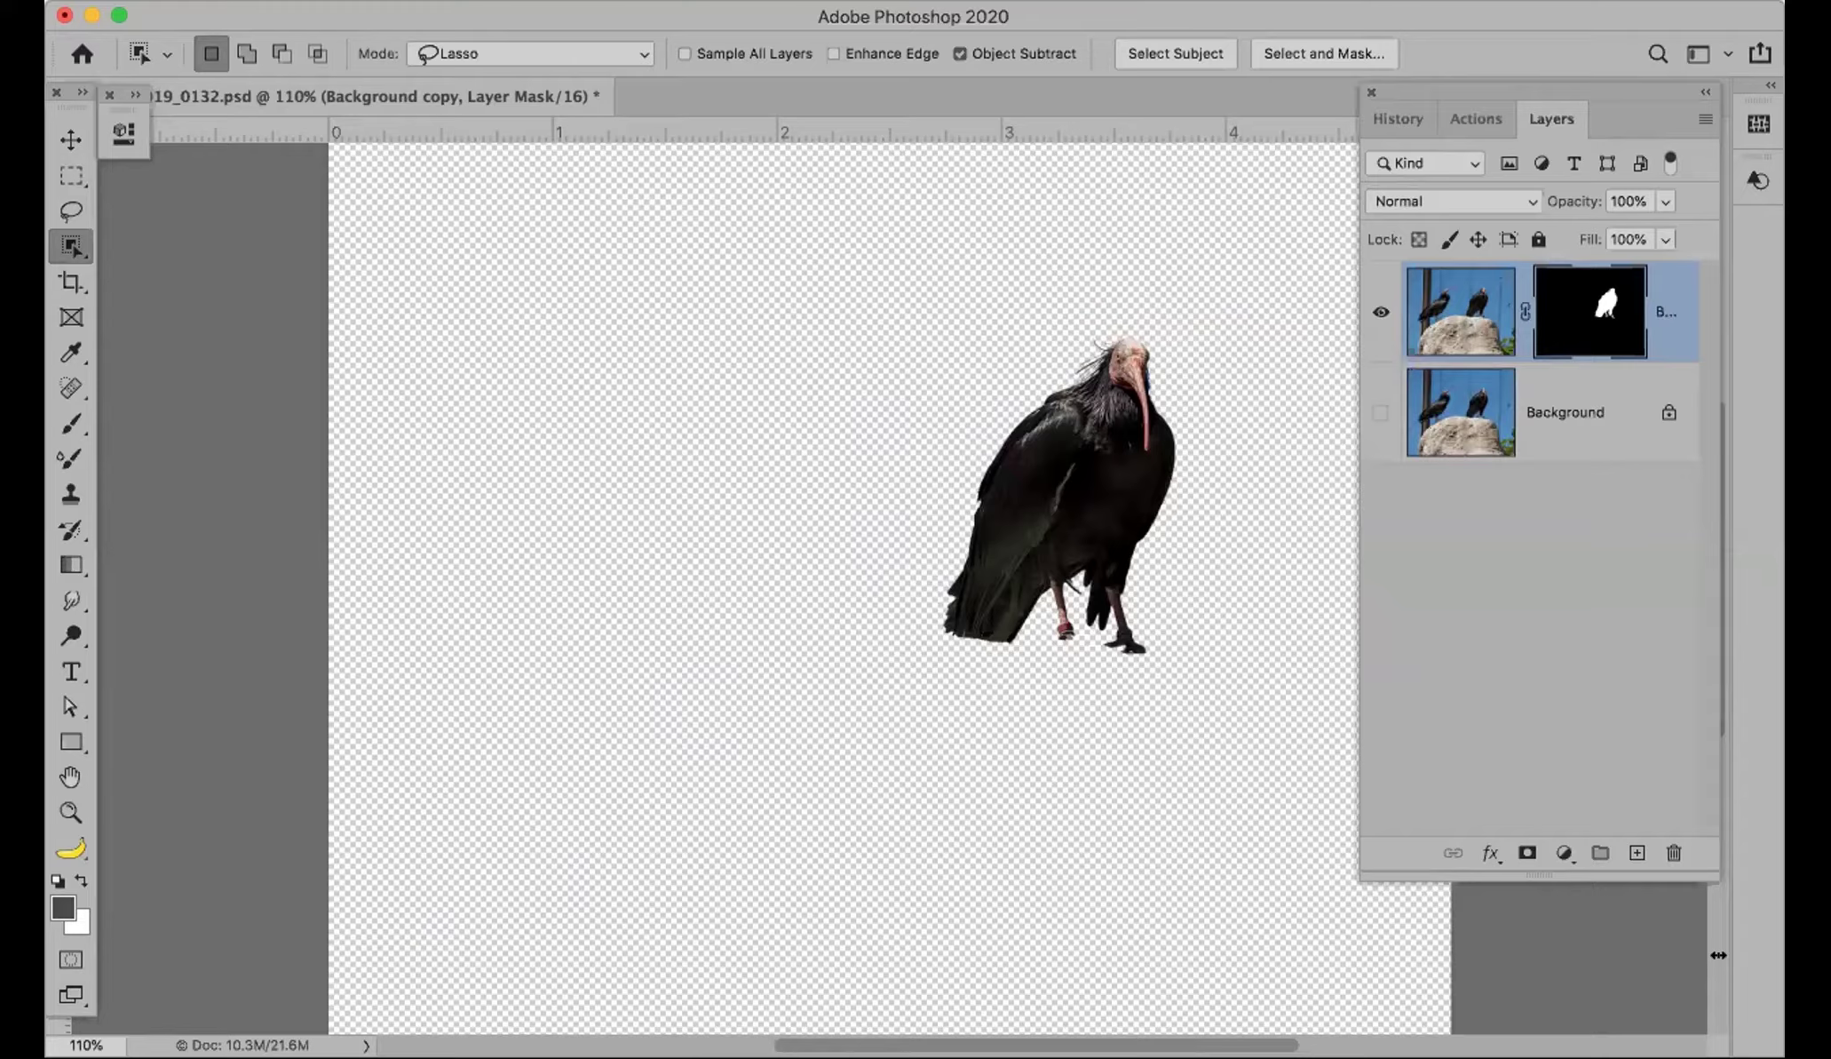
key("super+w")
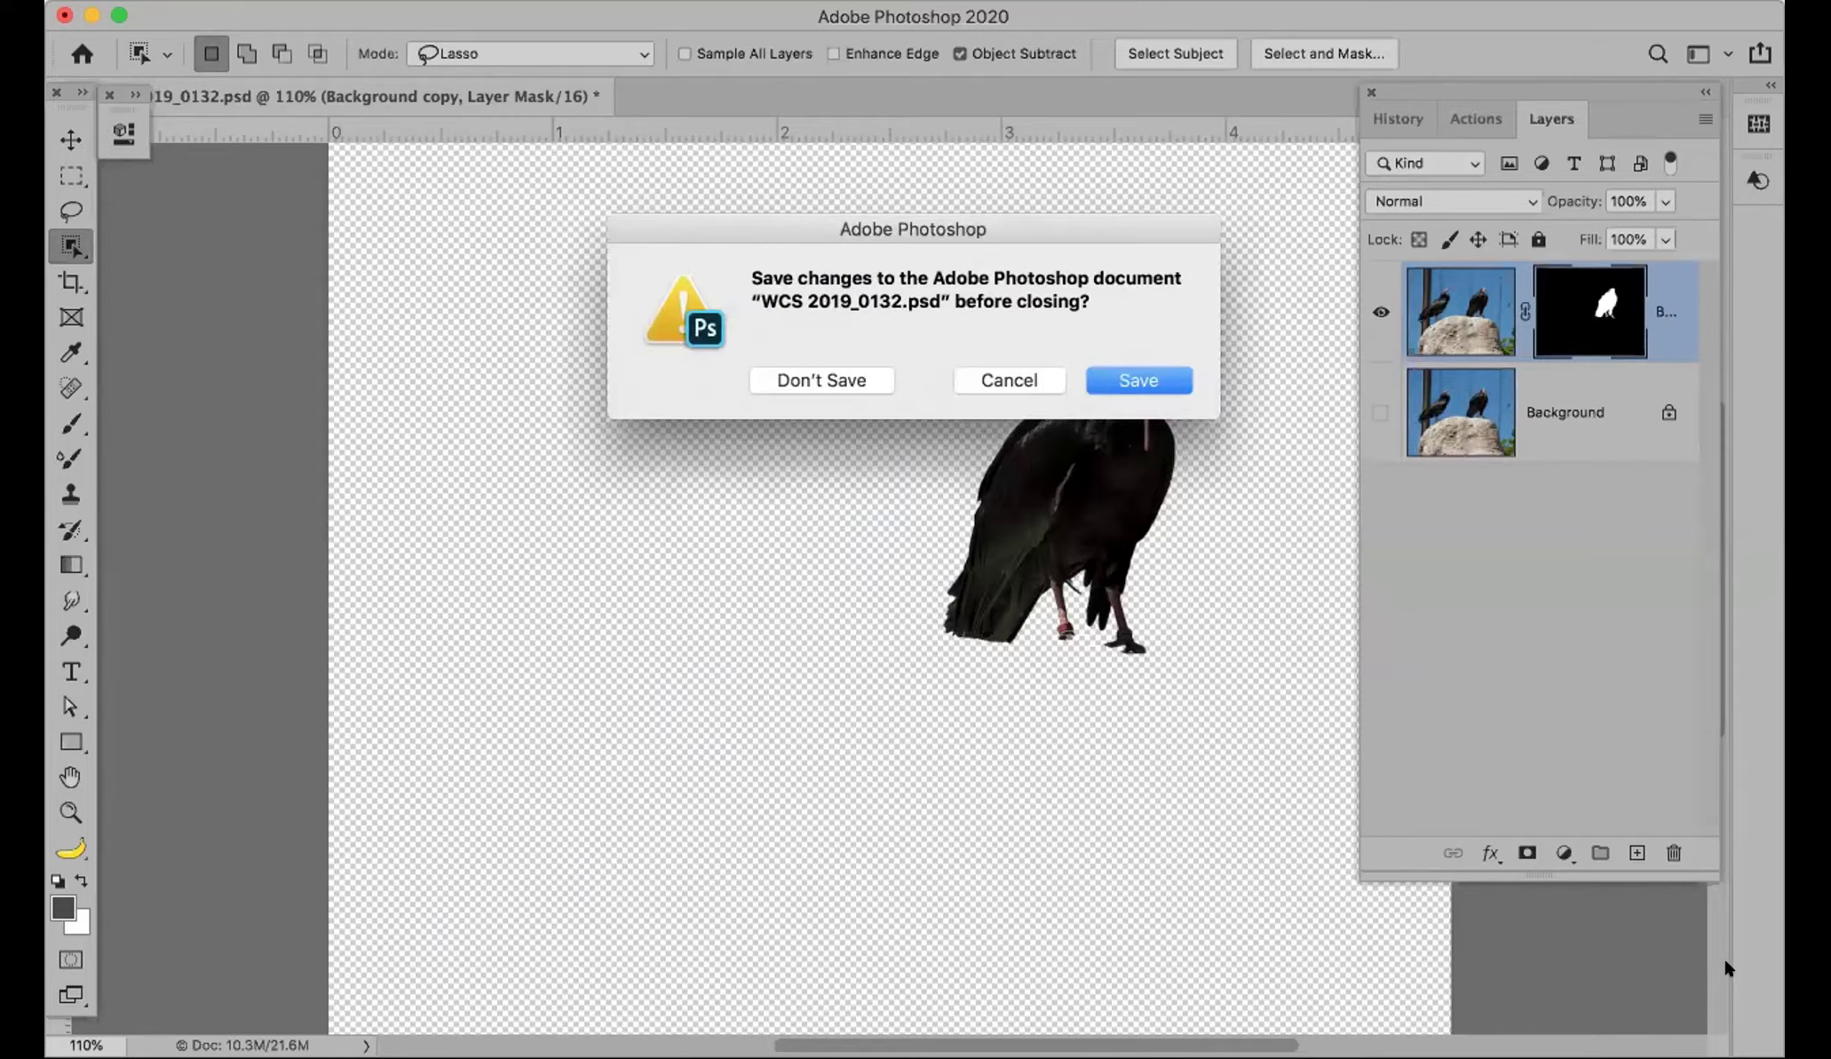
key("super+d")
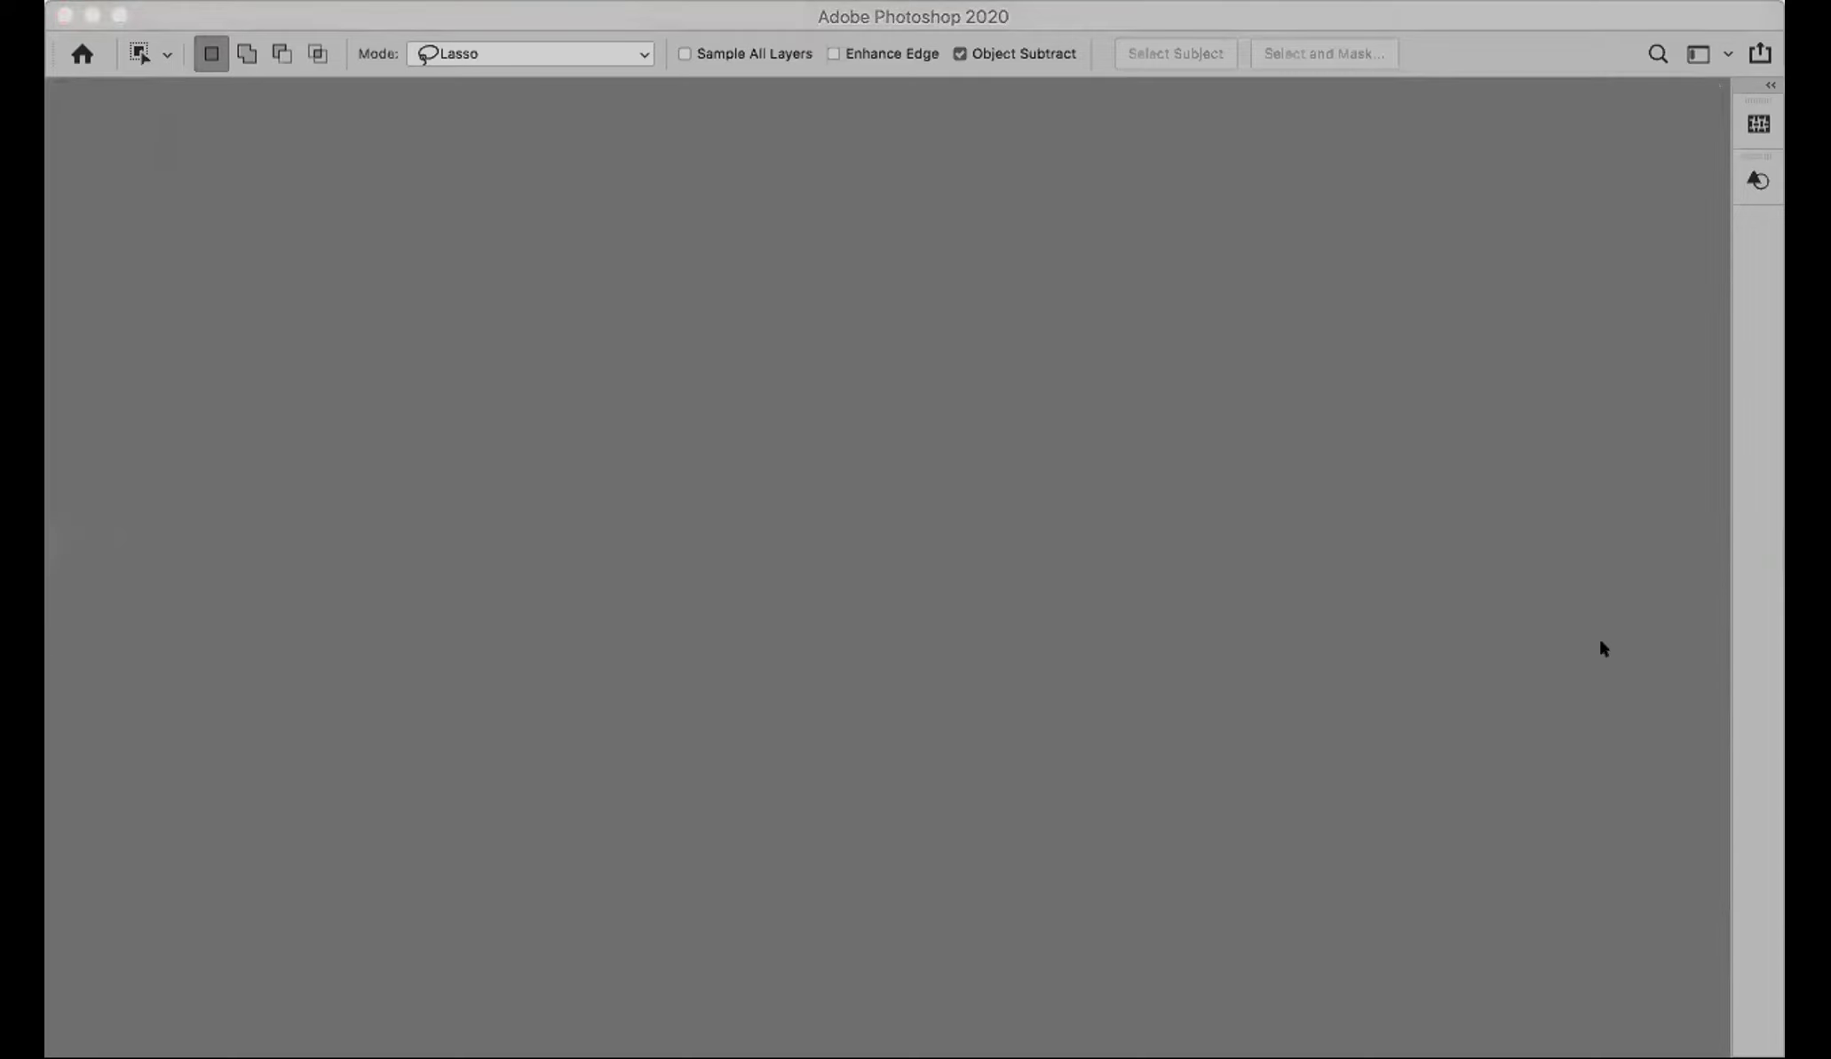
left_click(1486, 675)
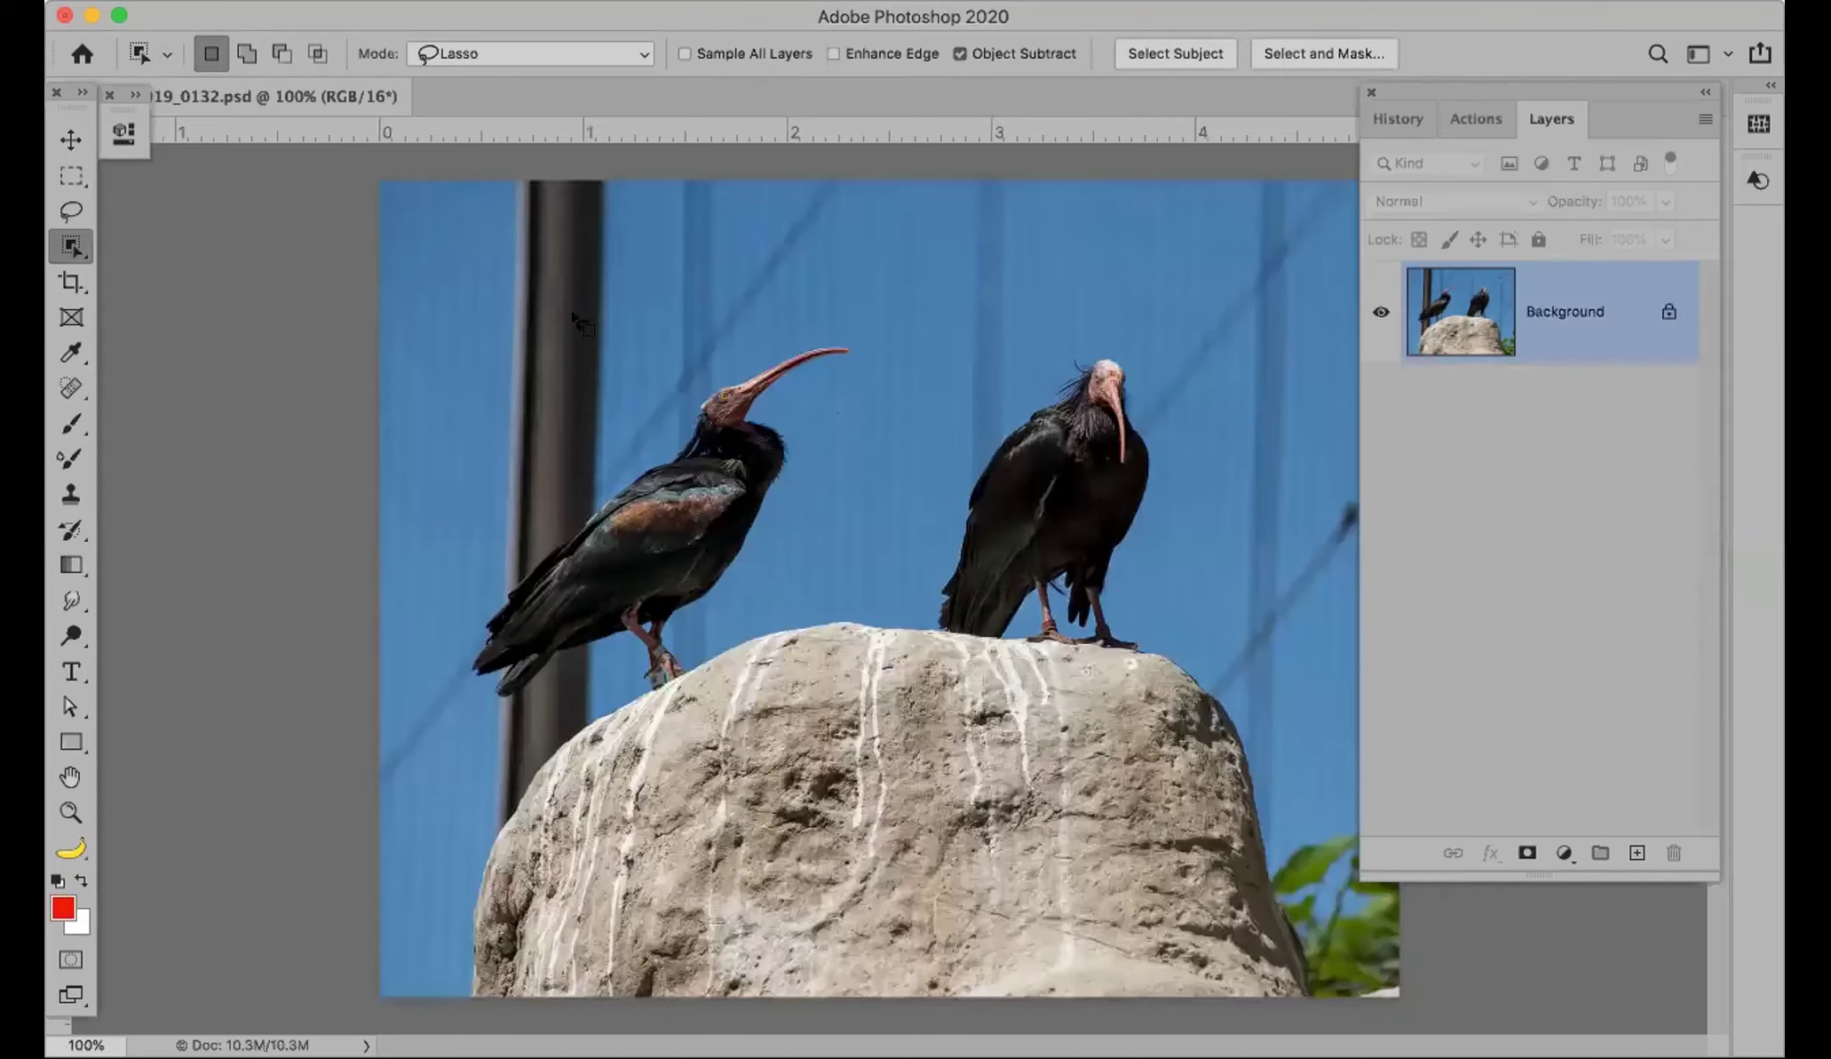
Step: Select the left bird with the Object Selection tool in Rectangle mode, and enable Enhance Edge
left_click(552, 54)
left_click(558, 33)
left_click_drag(467, 304, 848, 771)
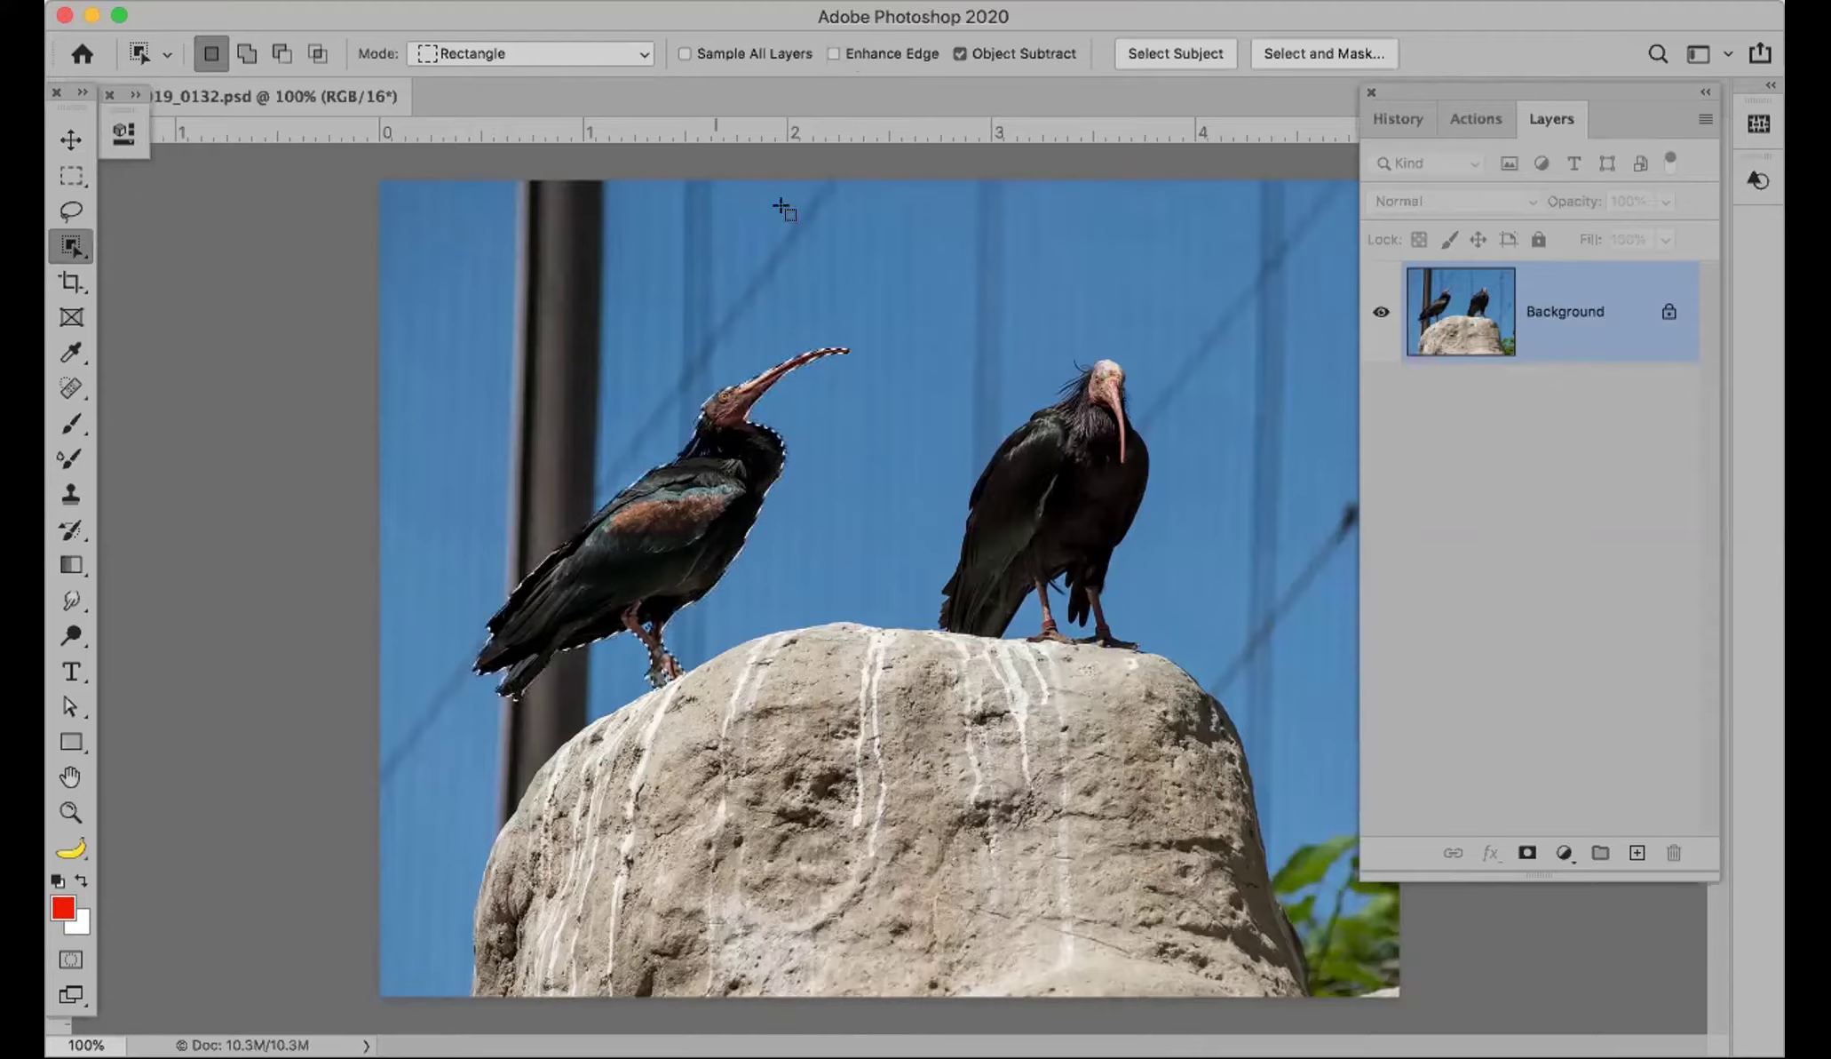
left_click(834, 54)
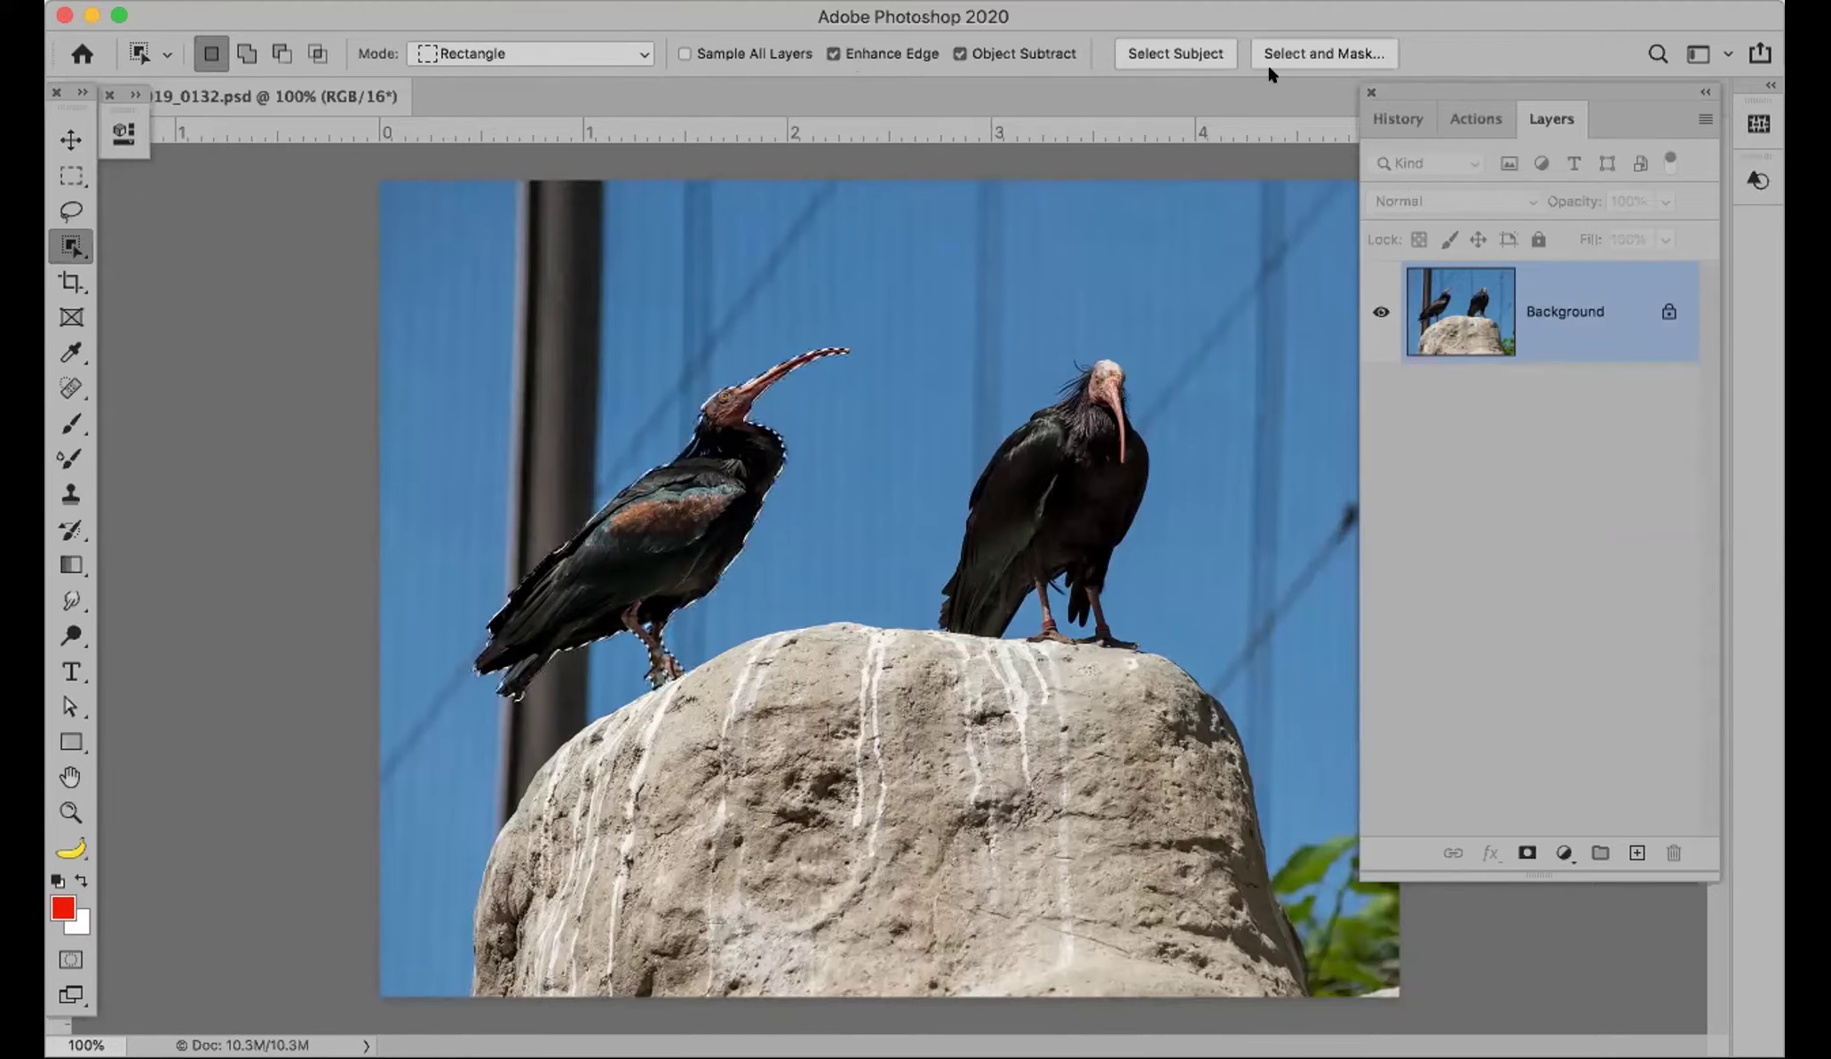
Step: Open the selection in Select and Mask and show it in the On White view at 74% opacity
left_click(1298, 53)
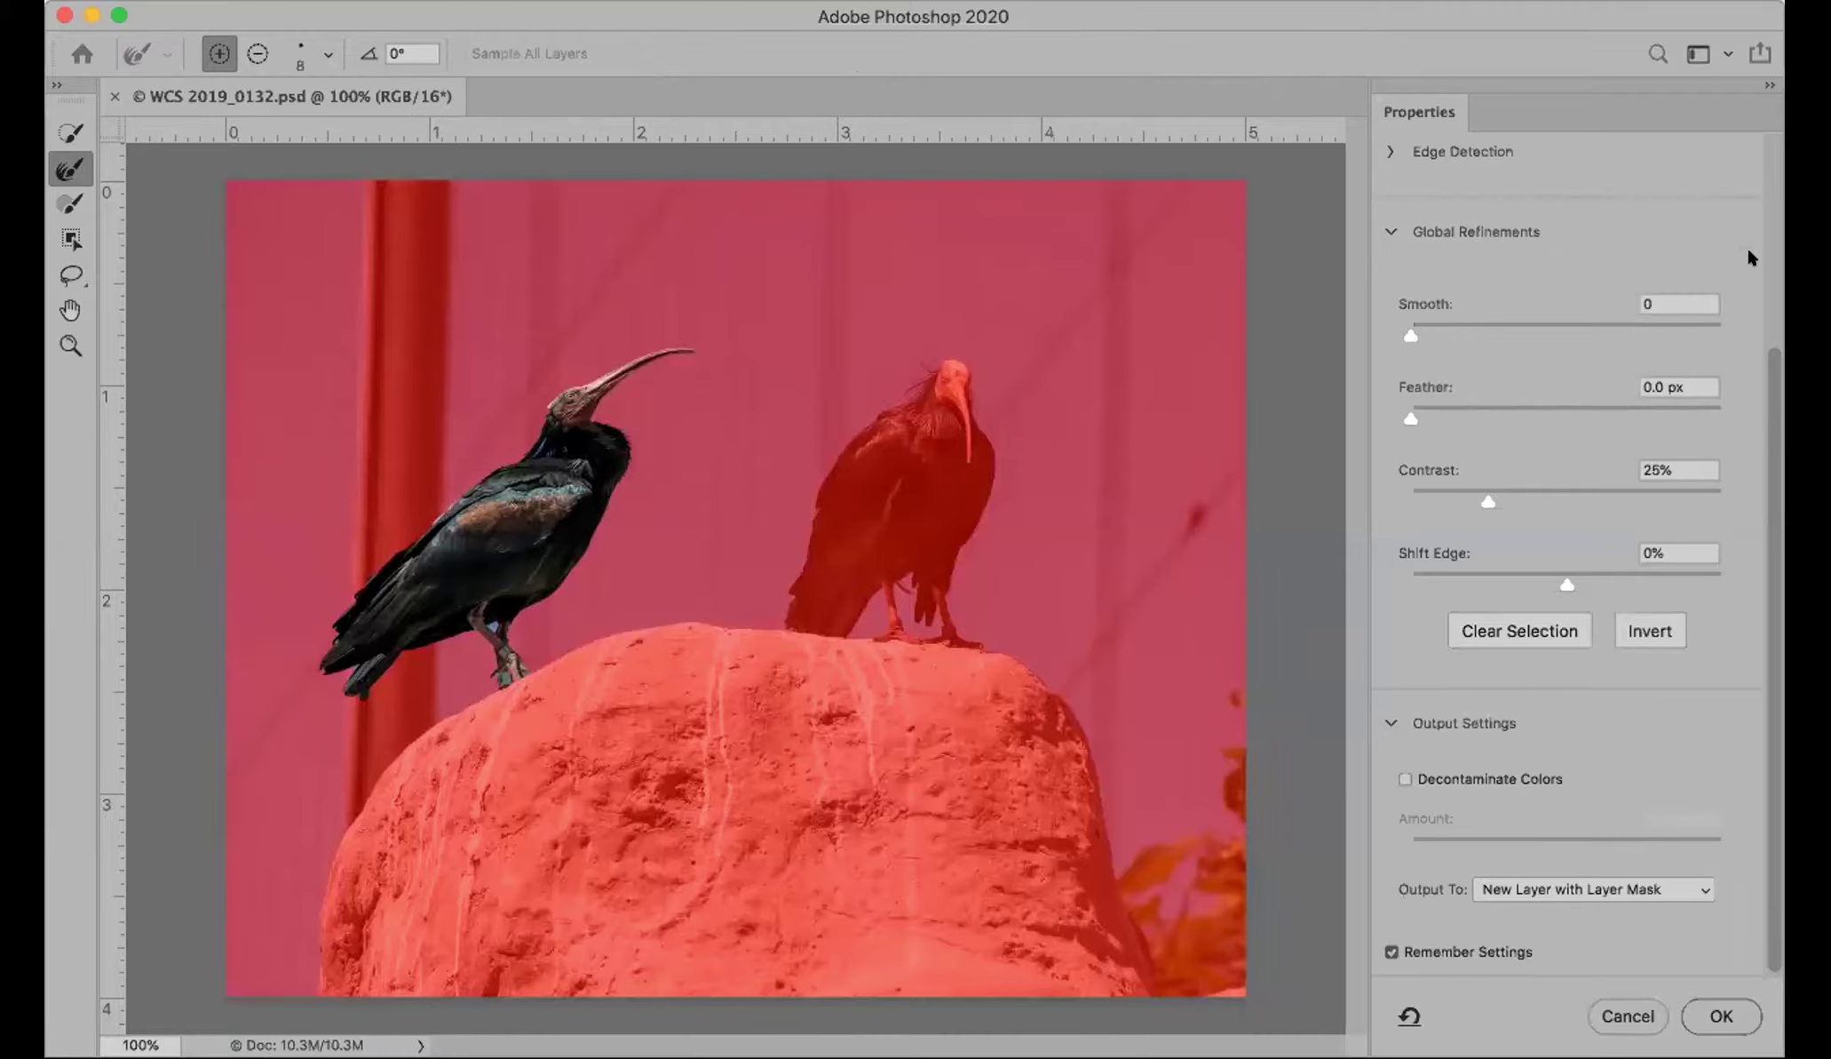
left_click(1768, 209)
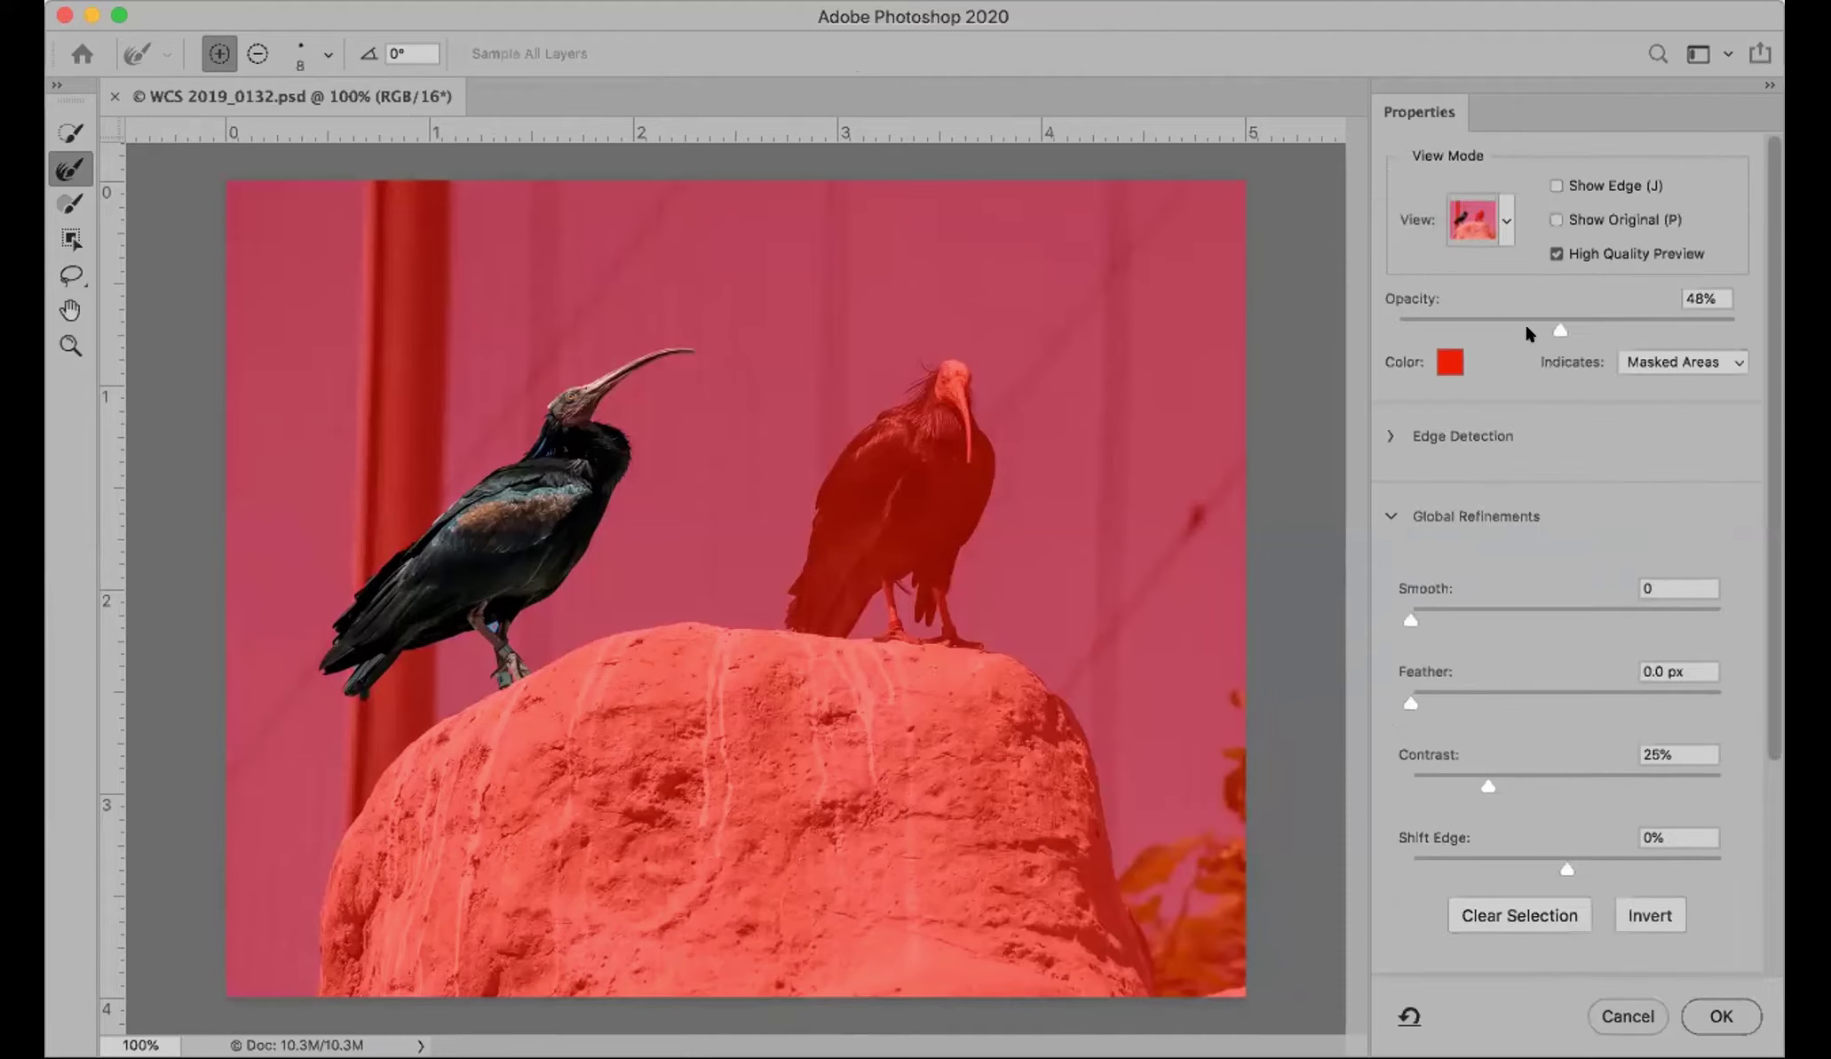
left_click(1507, 213)
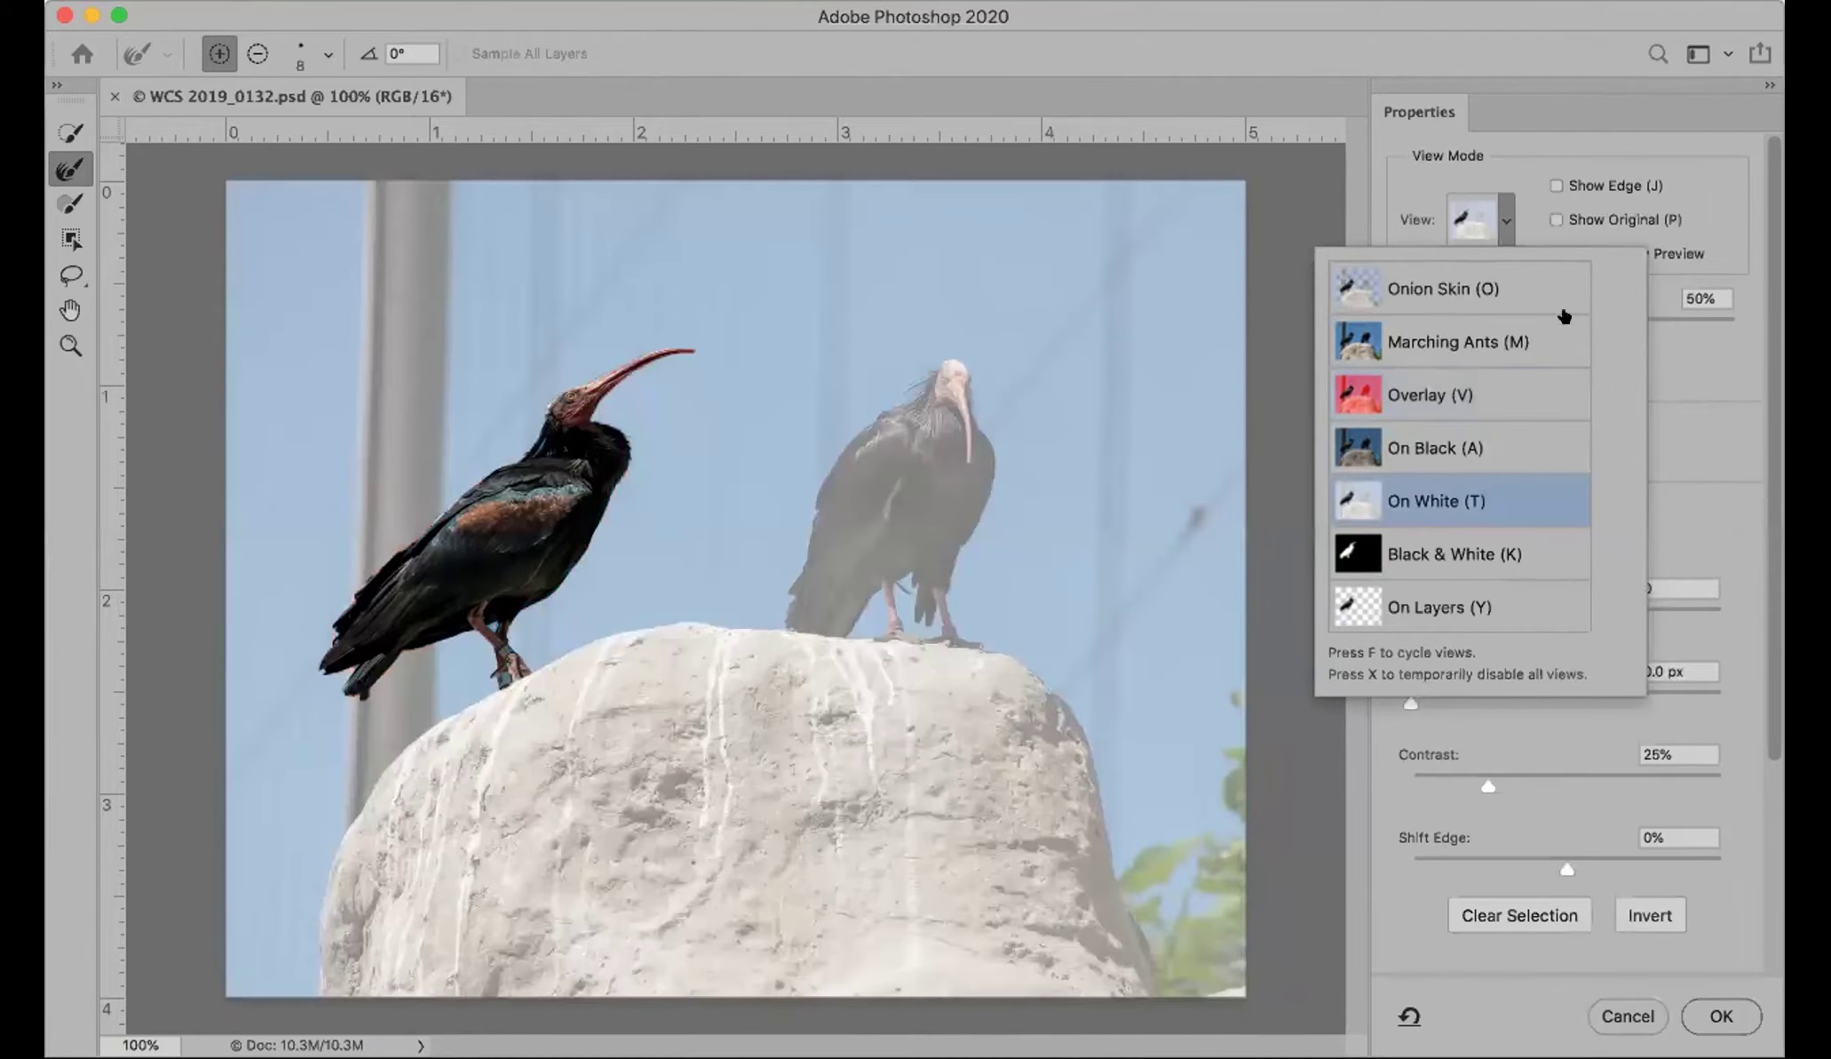
left_click(1666, 344)
left_click_drag(1565, 321, 1646, 327)
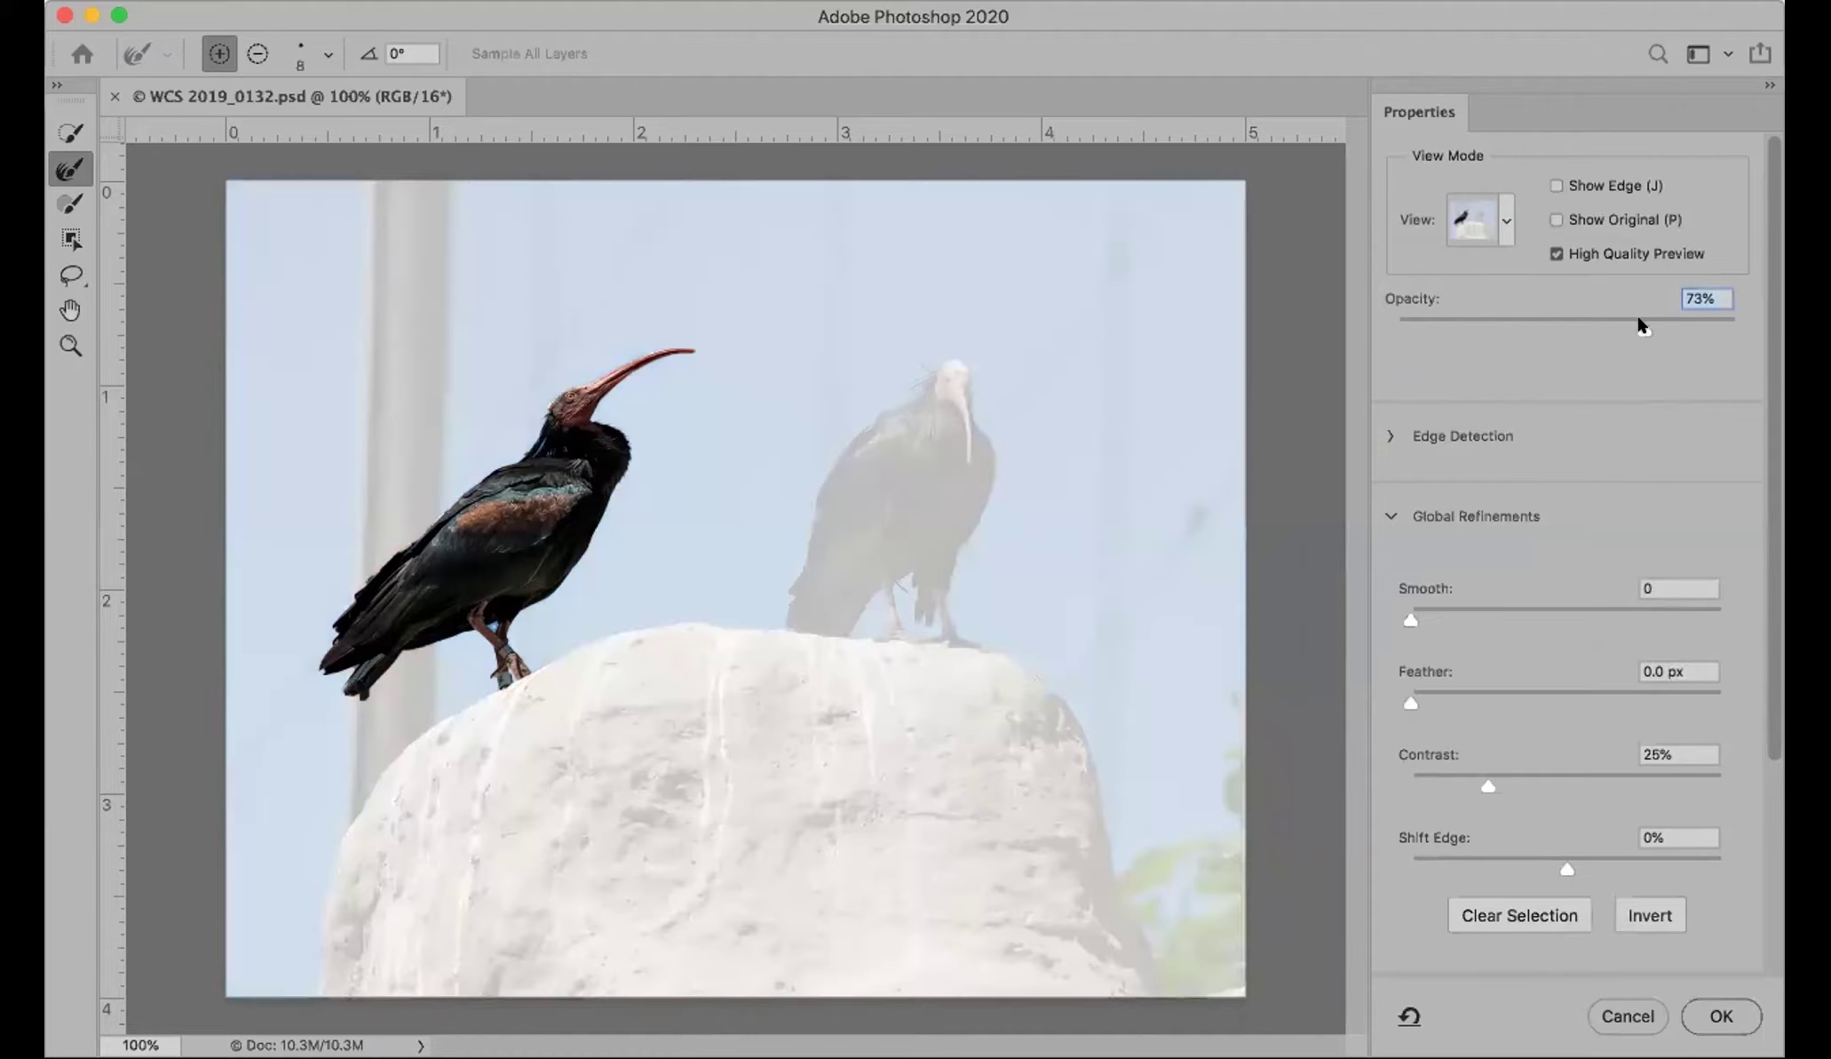
left_click_drag(1641, 325, 1648, 329)
Step: Remove the blue background patch between the bird's legs with the Refine Edge Brush
key("z")
left_click_drag(267, 315, 738, 737)
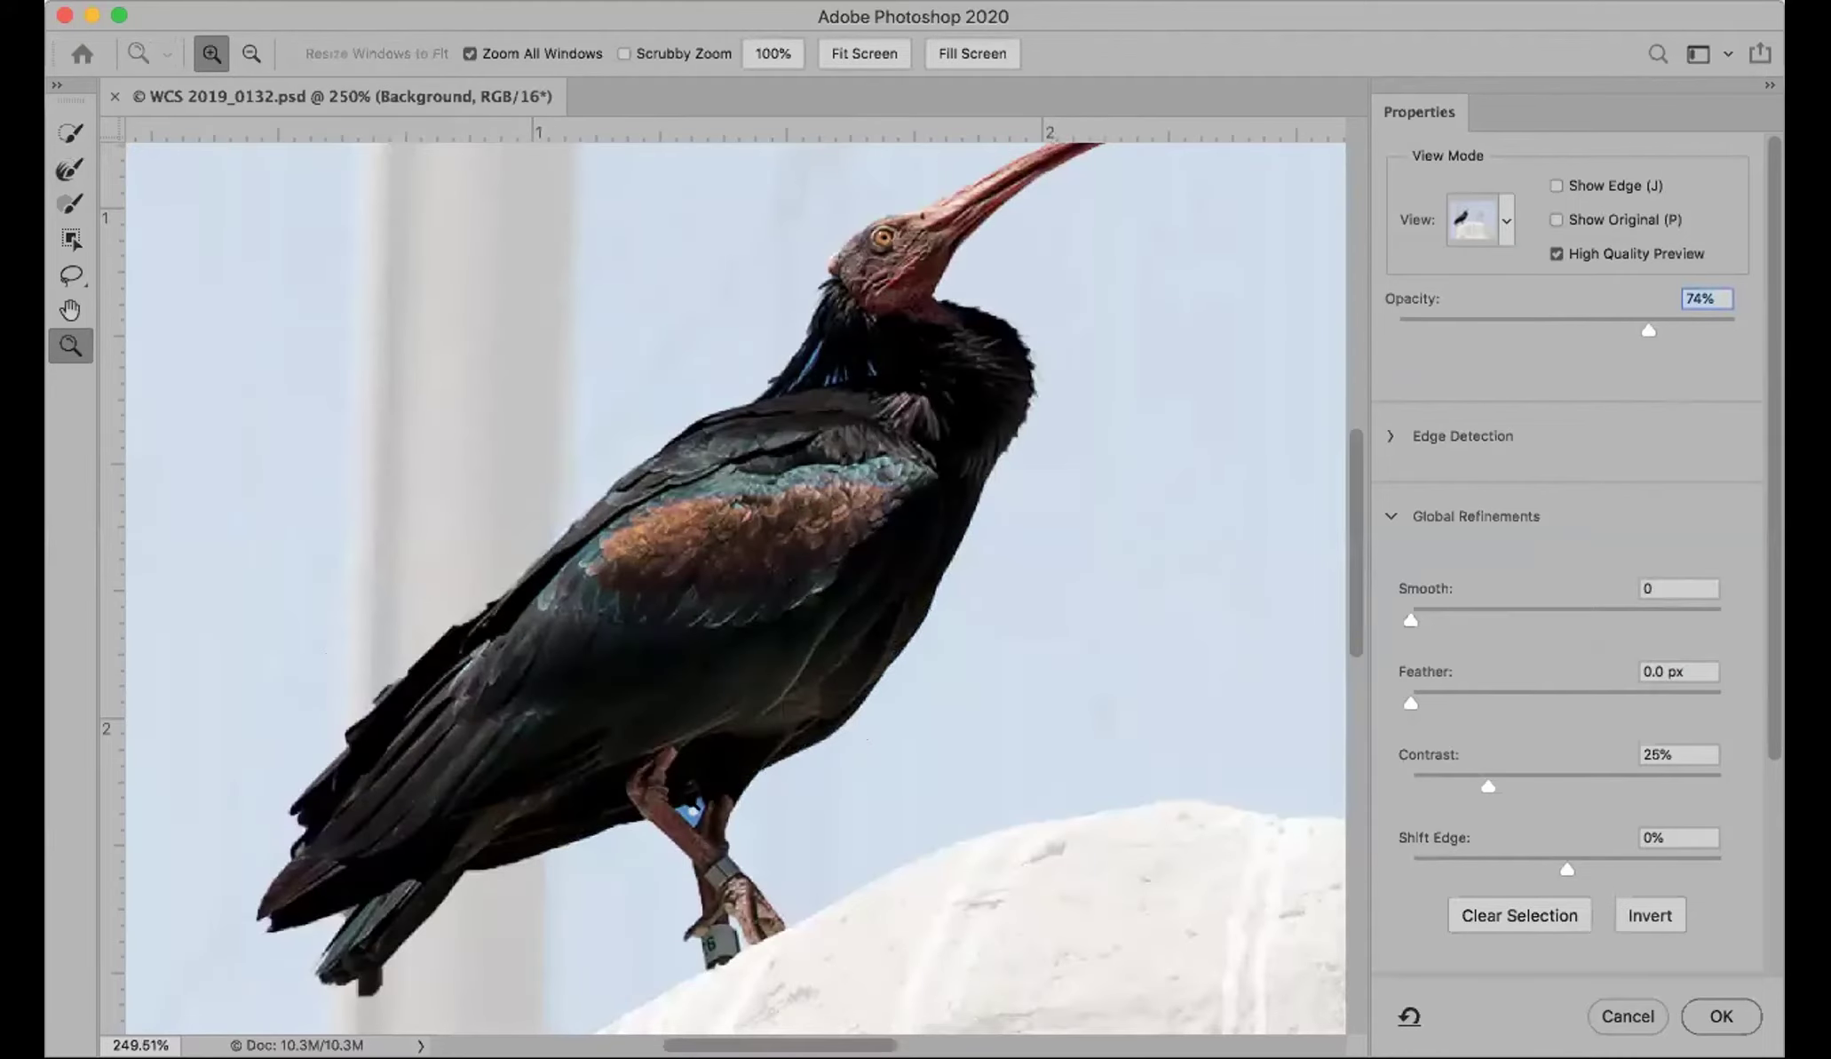
key("r")
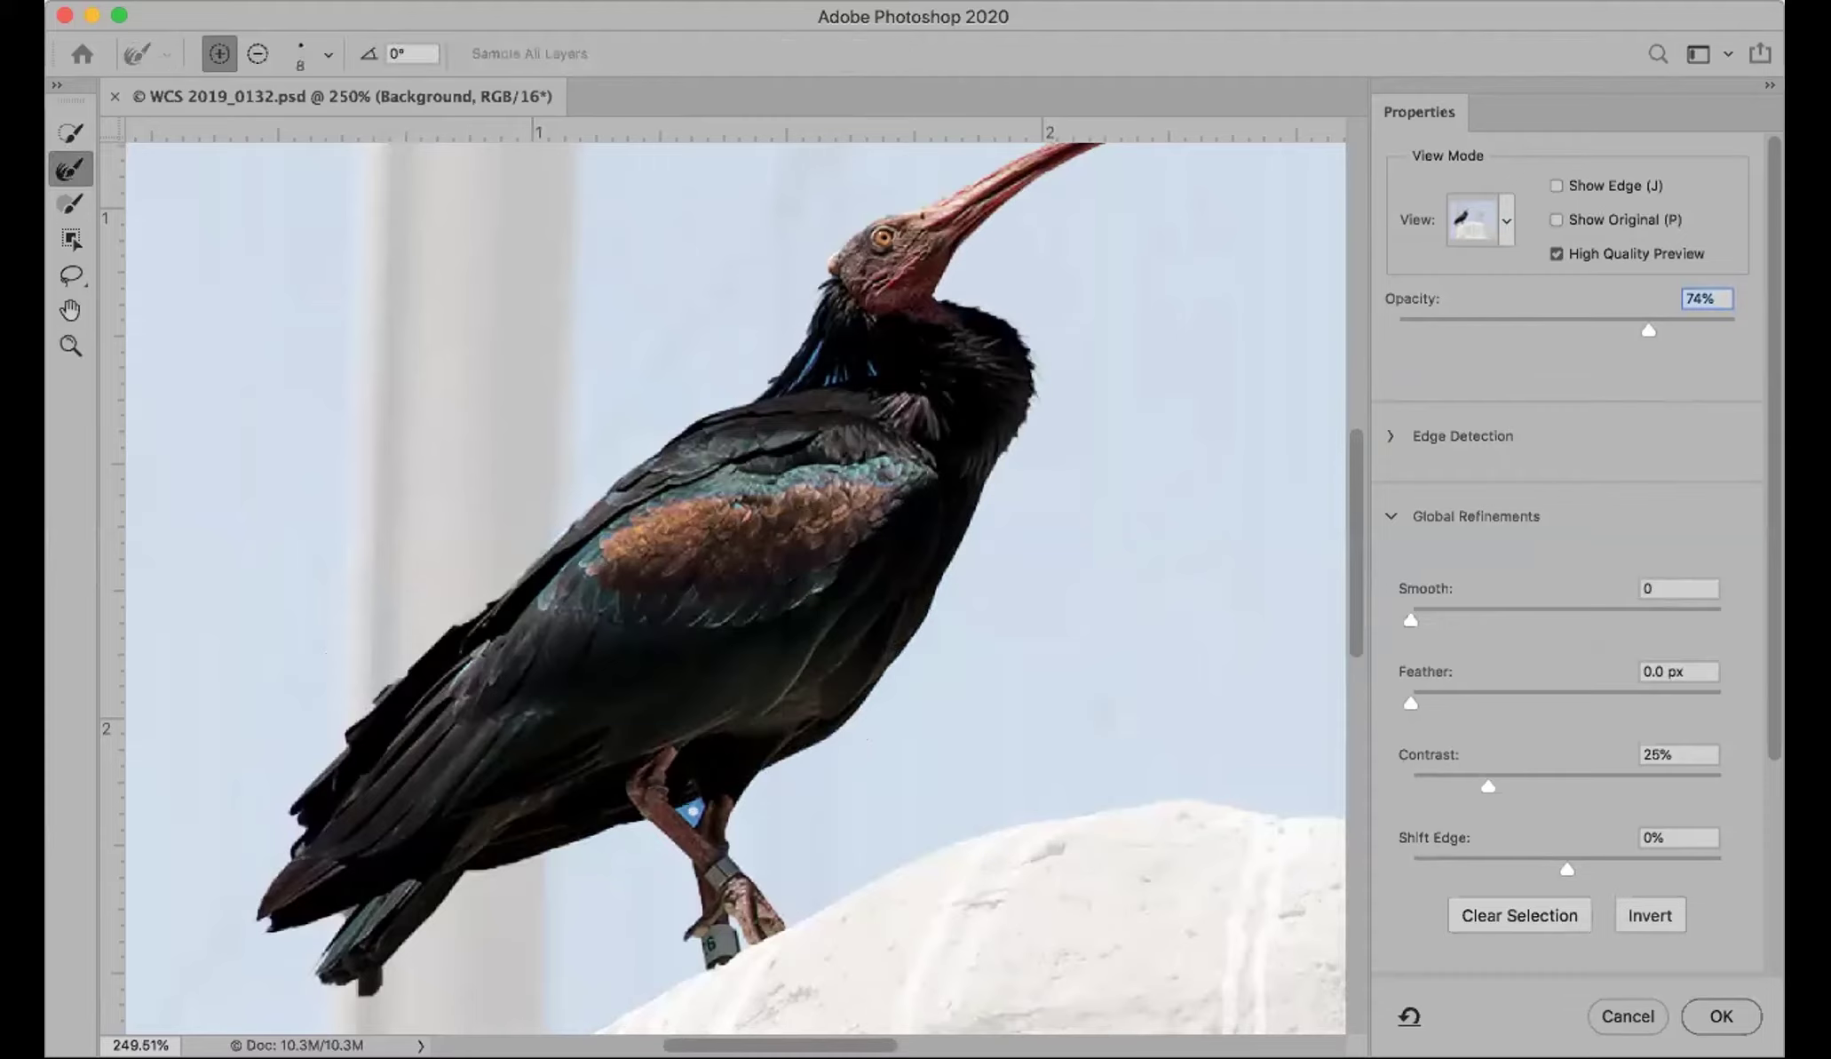
left_click_drag(686, 810, 698, 817)
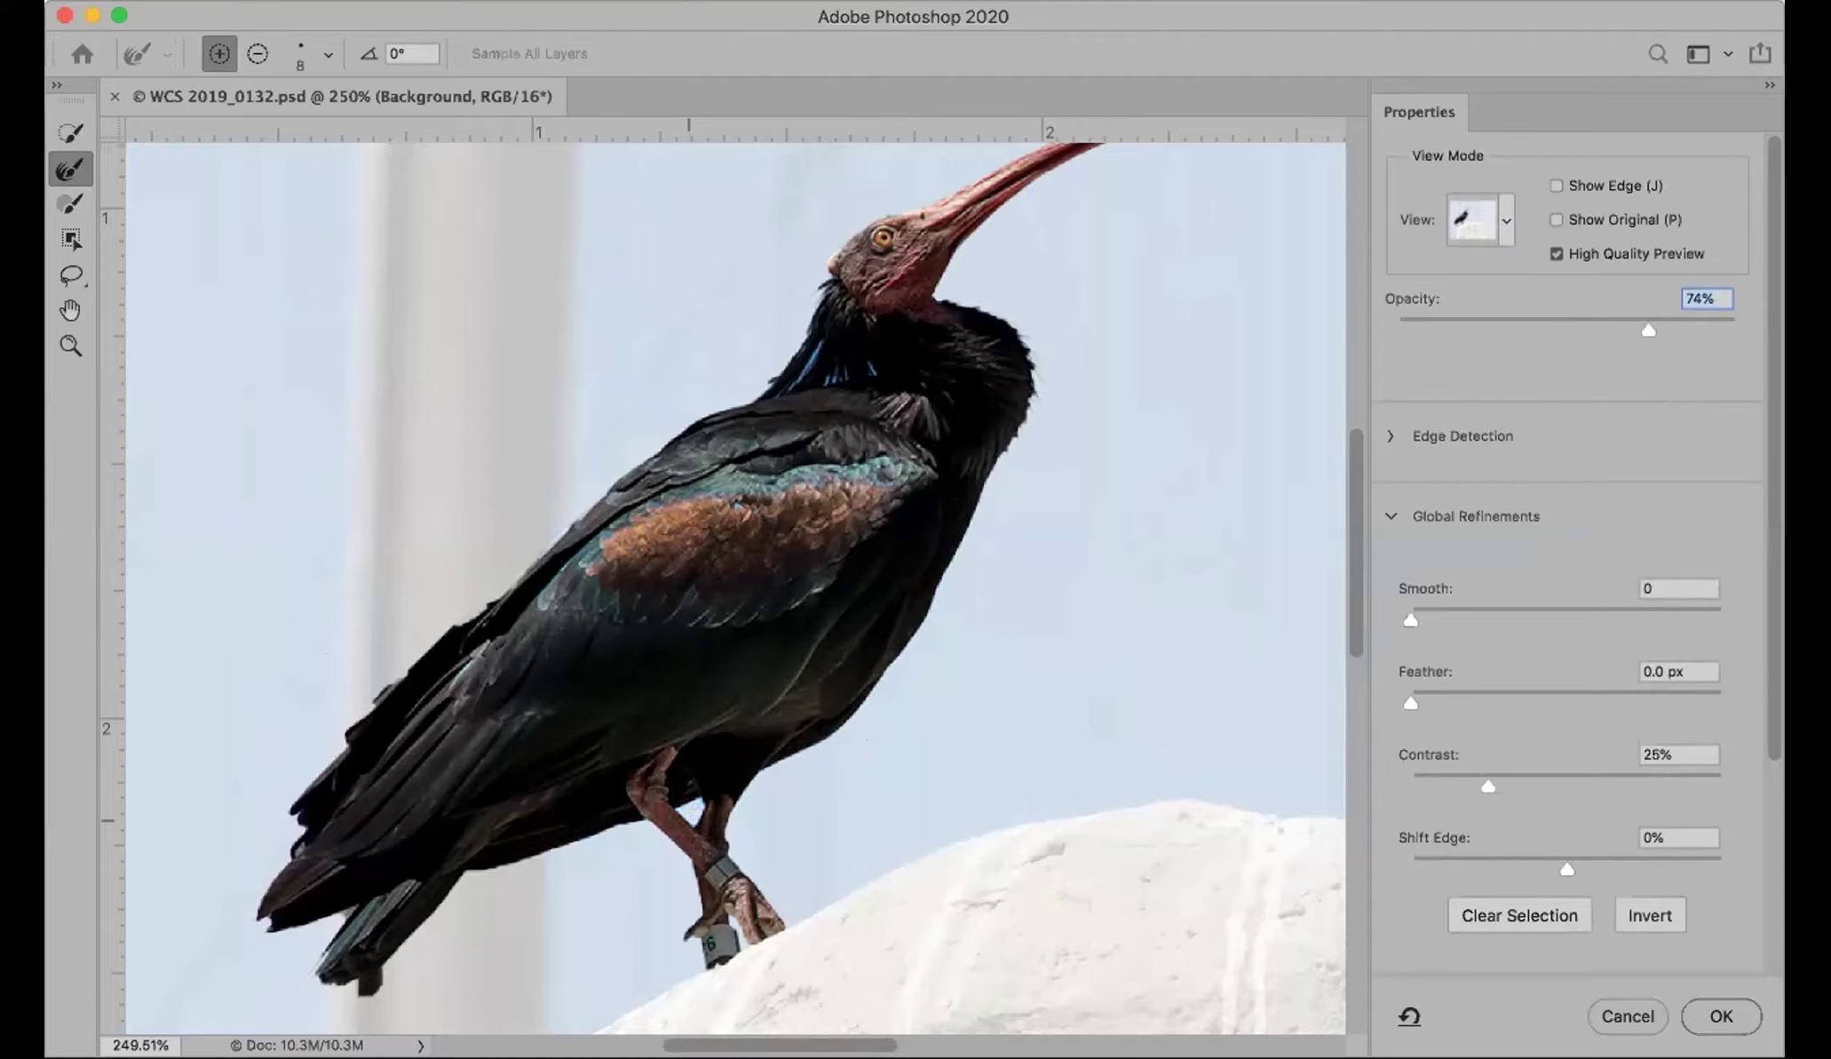
Step: Enlarge the Refine Edge Brush to size 30 and refine the edge along the bird's upper back
key("bracketright")
key("bracketright")
key("bracketright")
key("bracketright")
mouse_move(589, 482)
left_mouse_down()
mouse_move(460, 604)
mouse_move(548, 516)
left_mouse_up()
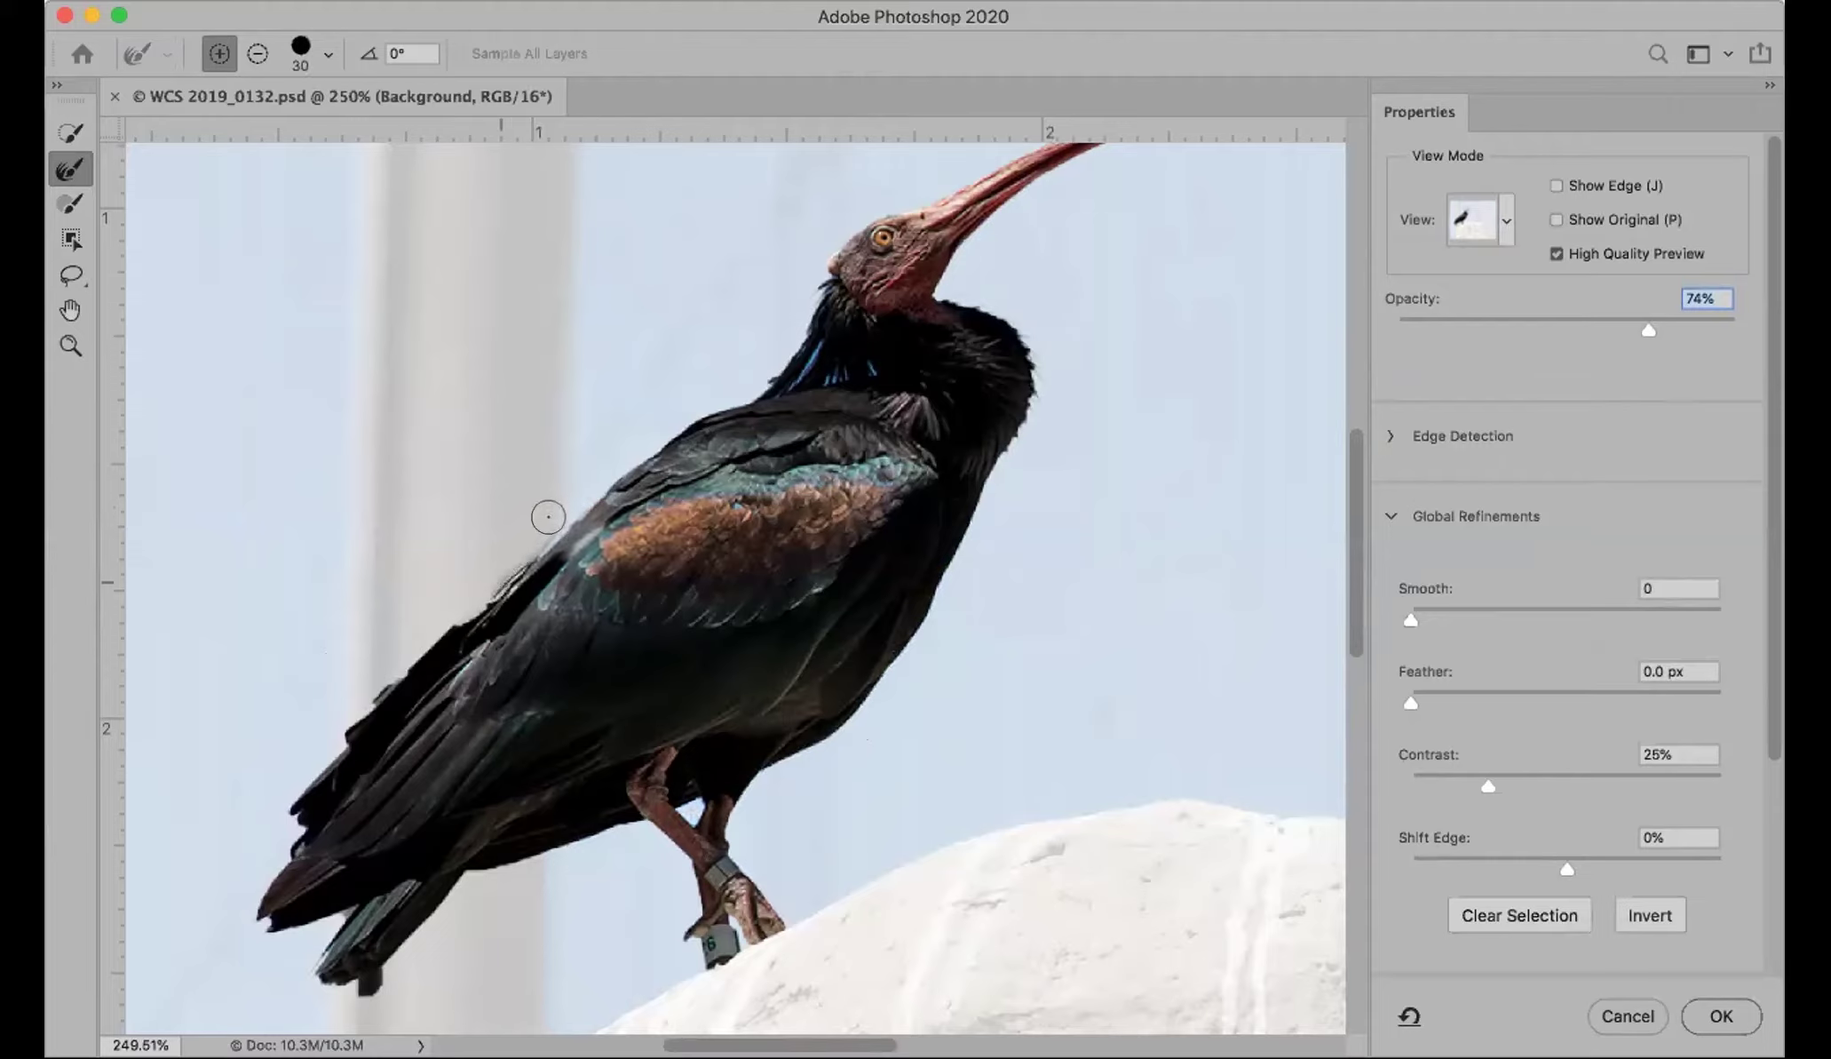
Step: Reduce the Refine Edge Brush to size 10 and refine the edge of the bird's back and wing feathers
key("bracketleft")
key("bracketleft")
key("bracketleft")
key("bracketleft")
key("bracketleft")
key("bracketleft")
mouse_move(574, 509)
left_mouse_down()
mouse_move(541, 537)
mouse_move(596, 493)
left_mouse_up()
mouse_move(406, 665)
left_mouse_down()
mouse_move(383, 681)
mouse_move(532, 562)
left_mouse_up()
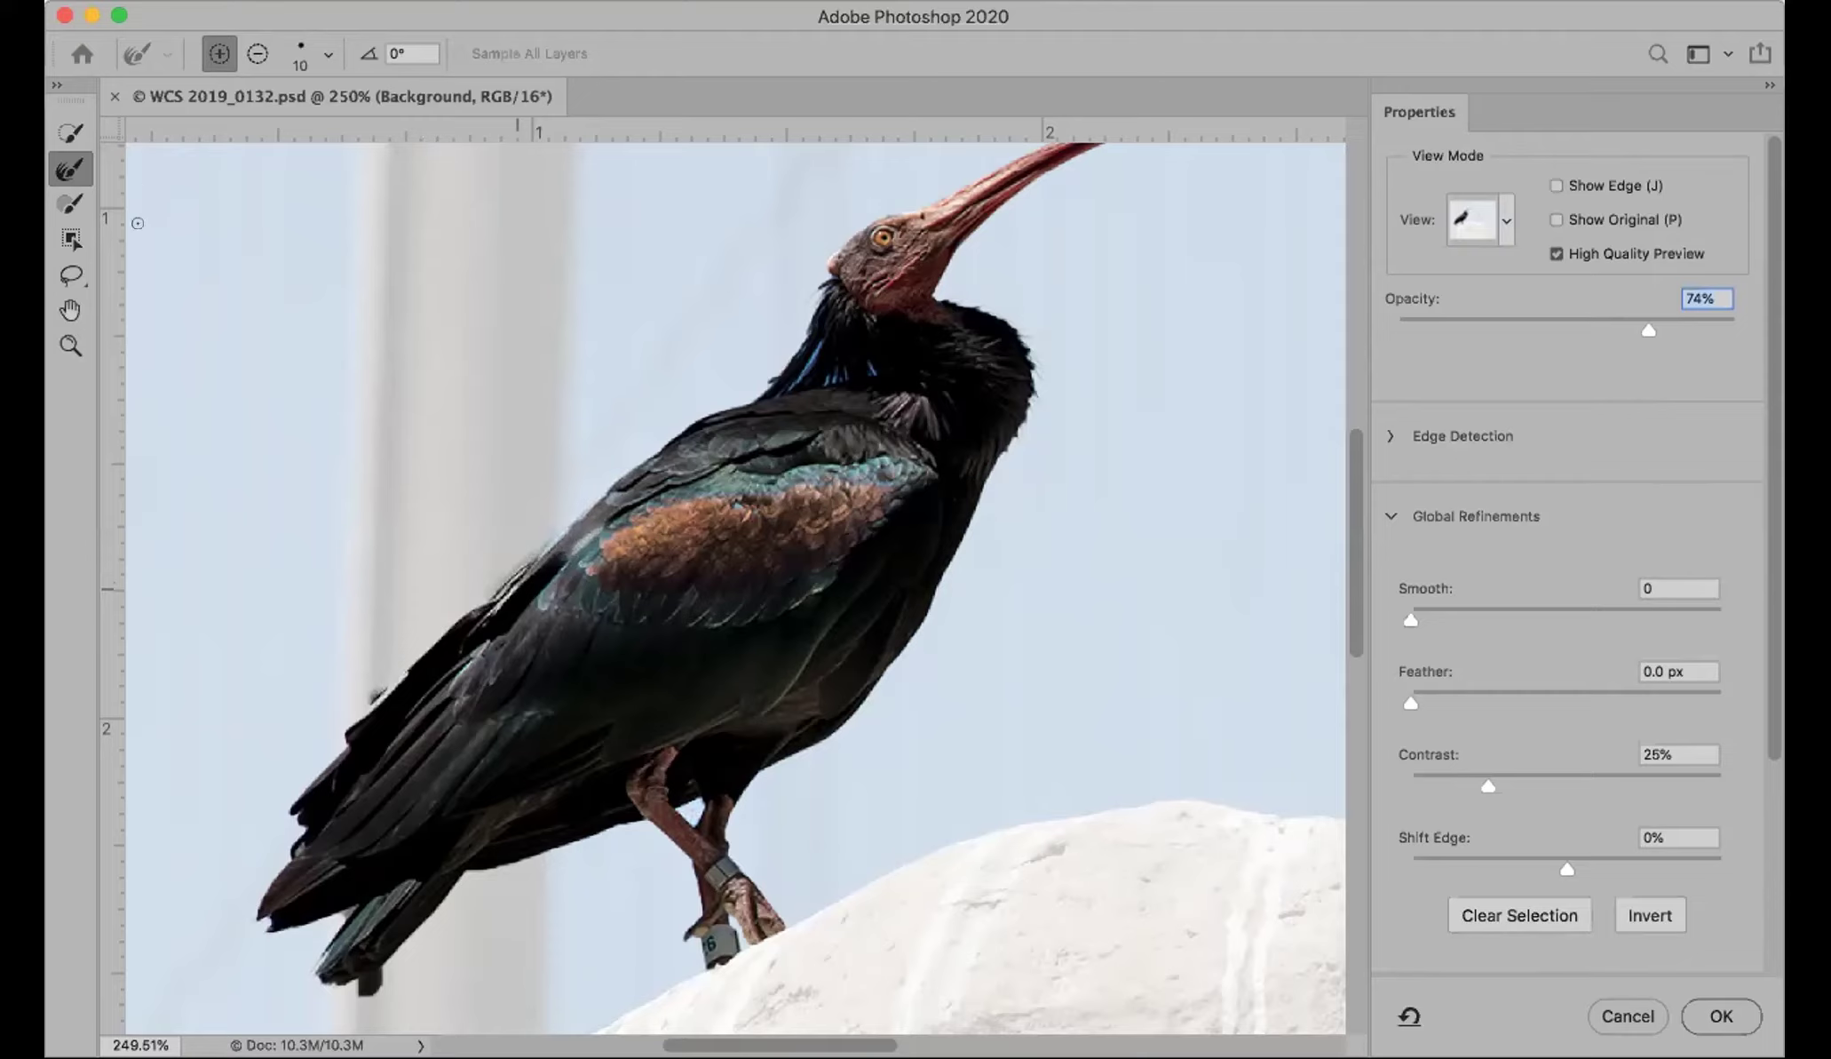
Step: Paint the missing parts of the bird's back edge back into the selection with the Brush tool at size 8
left_click(73, 204)
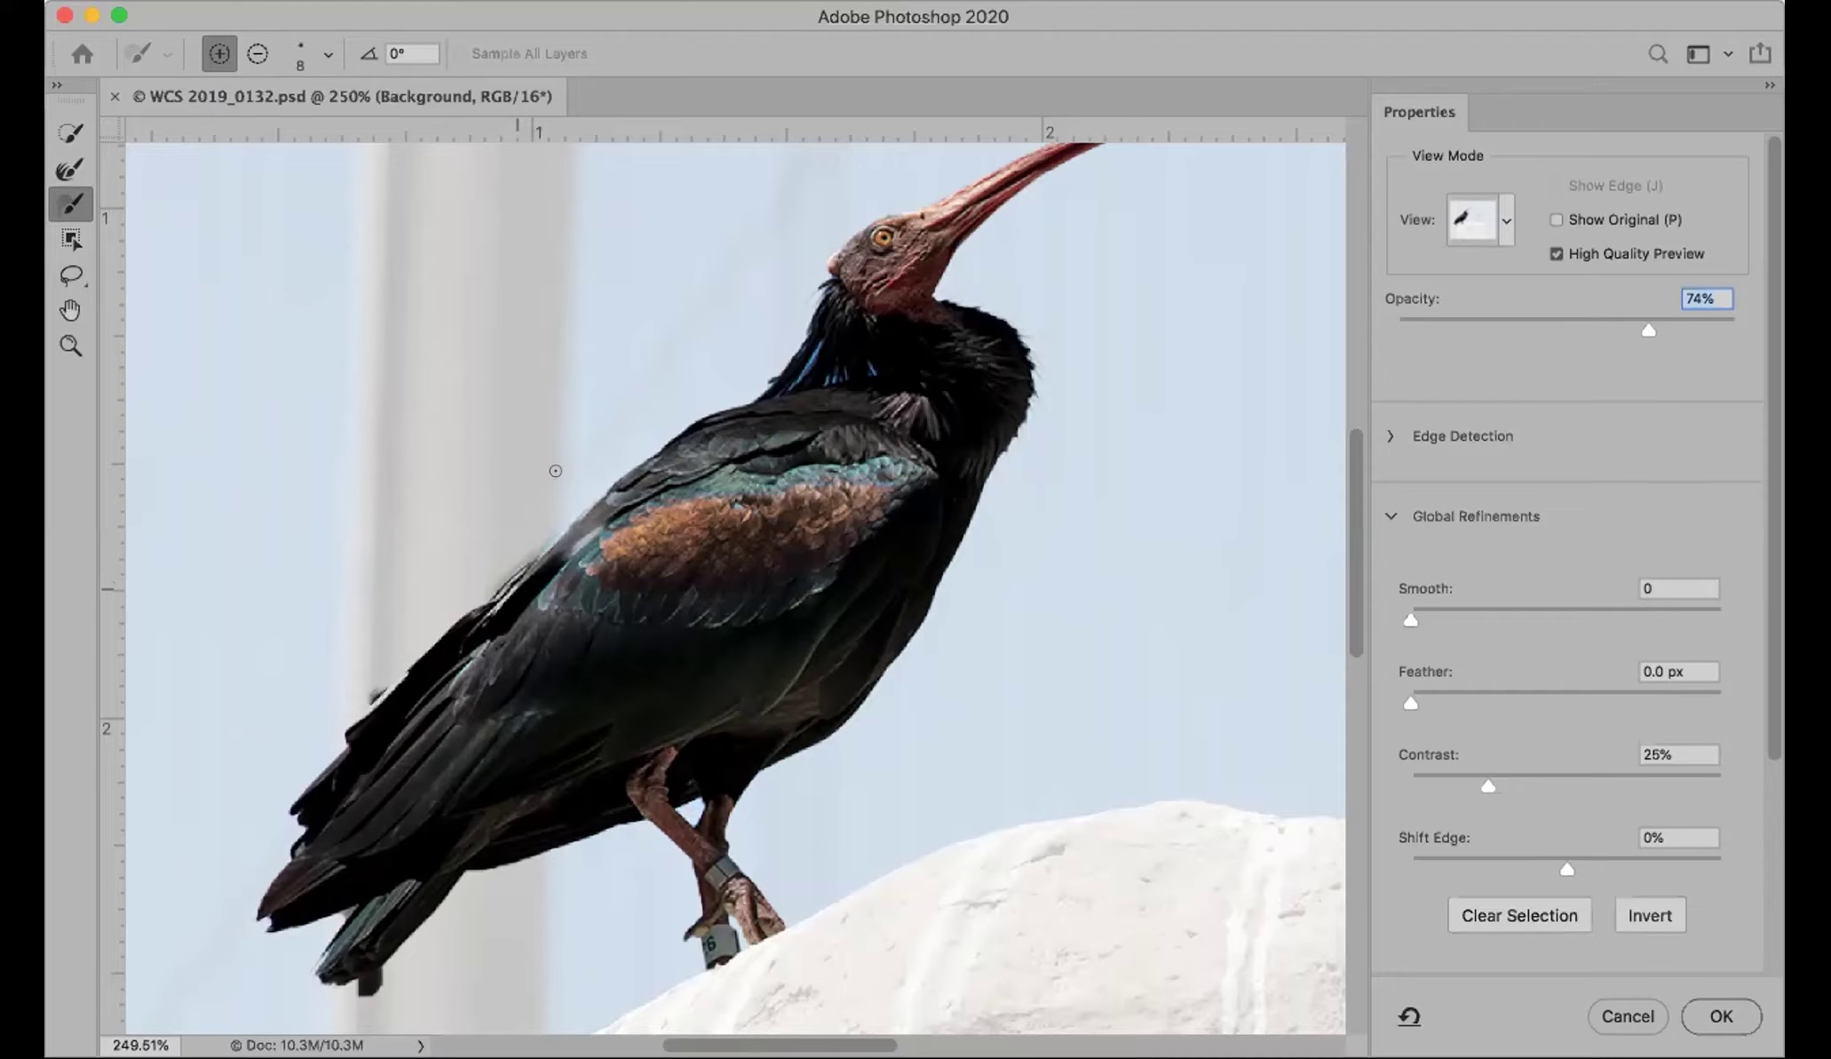
left_click_drag(599, 514, 449, 625)
left_click_drag(554, 539, 600, 497)
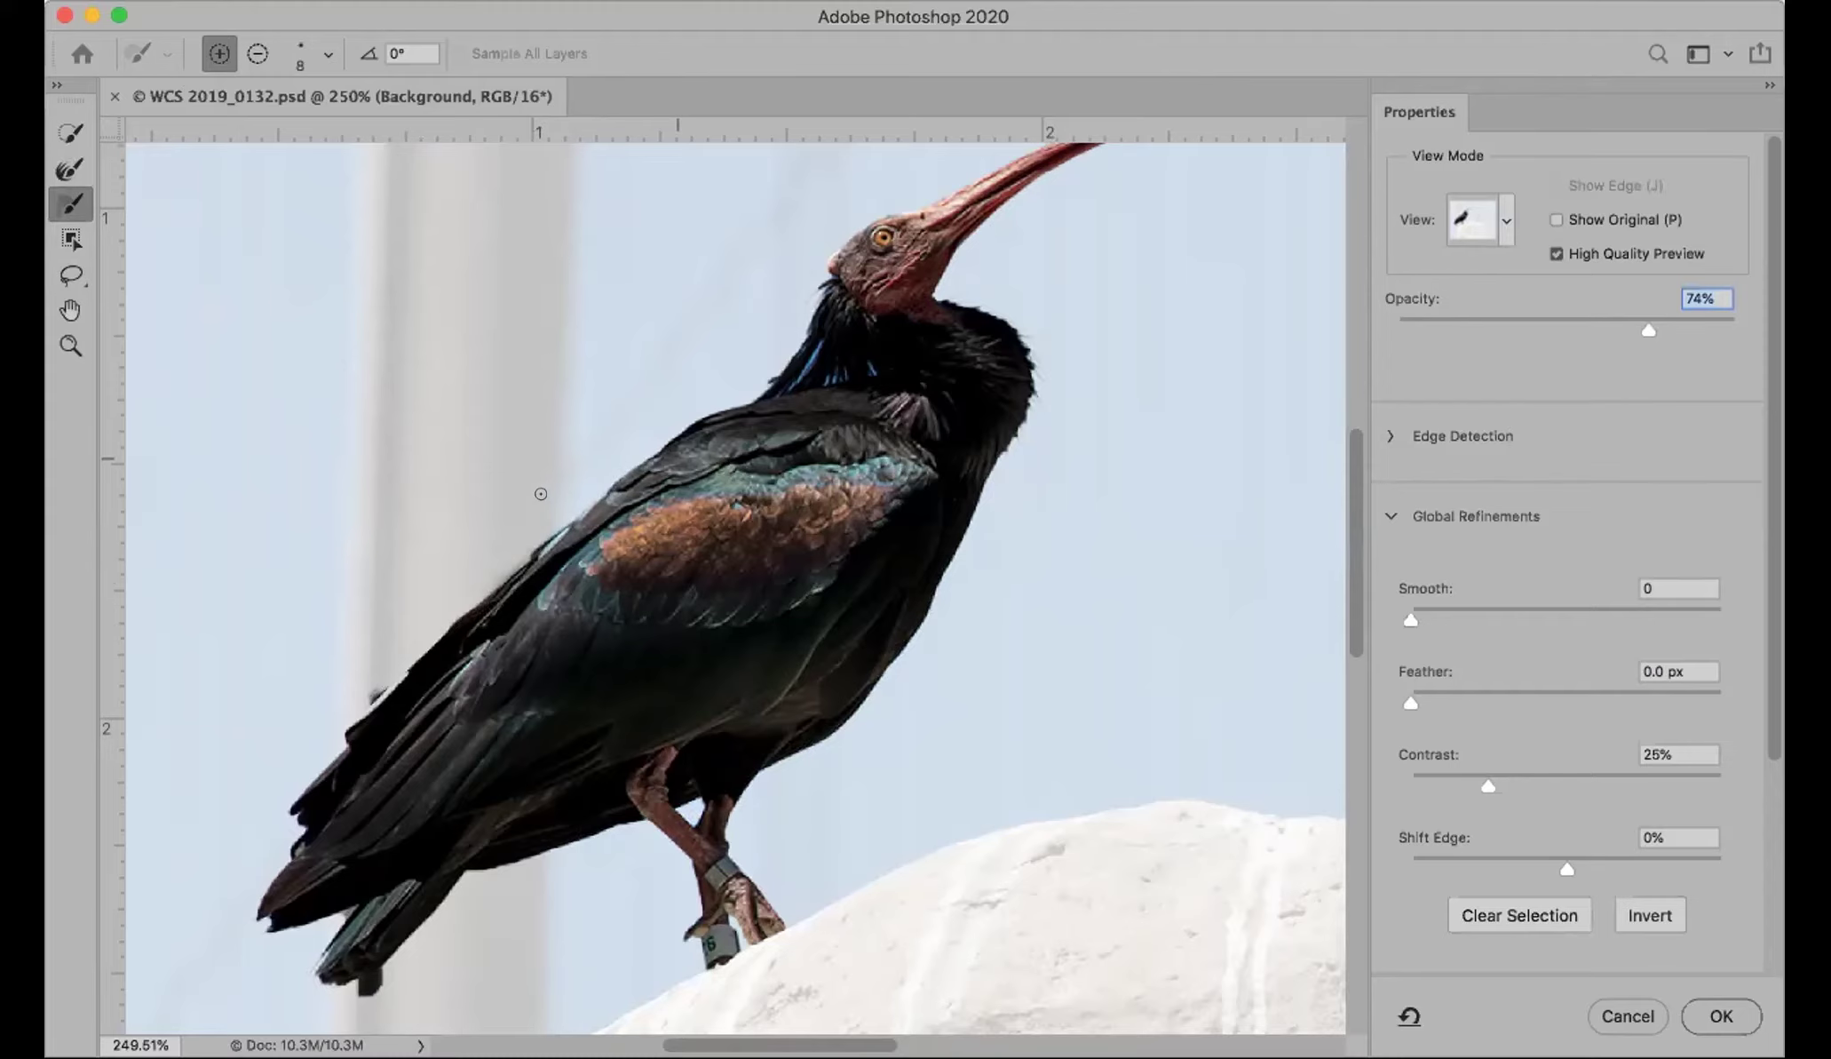
Step: Compare the selection preview with the original photo and review the available Select and Mask view modes
key("x")
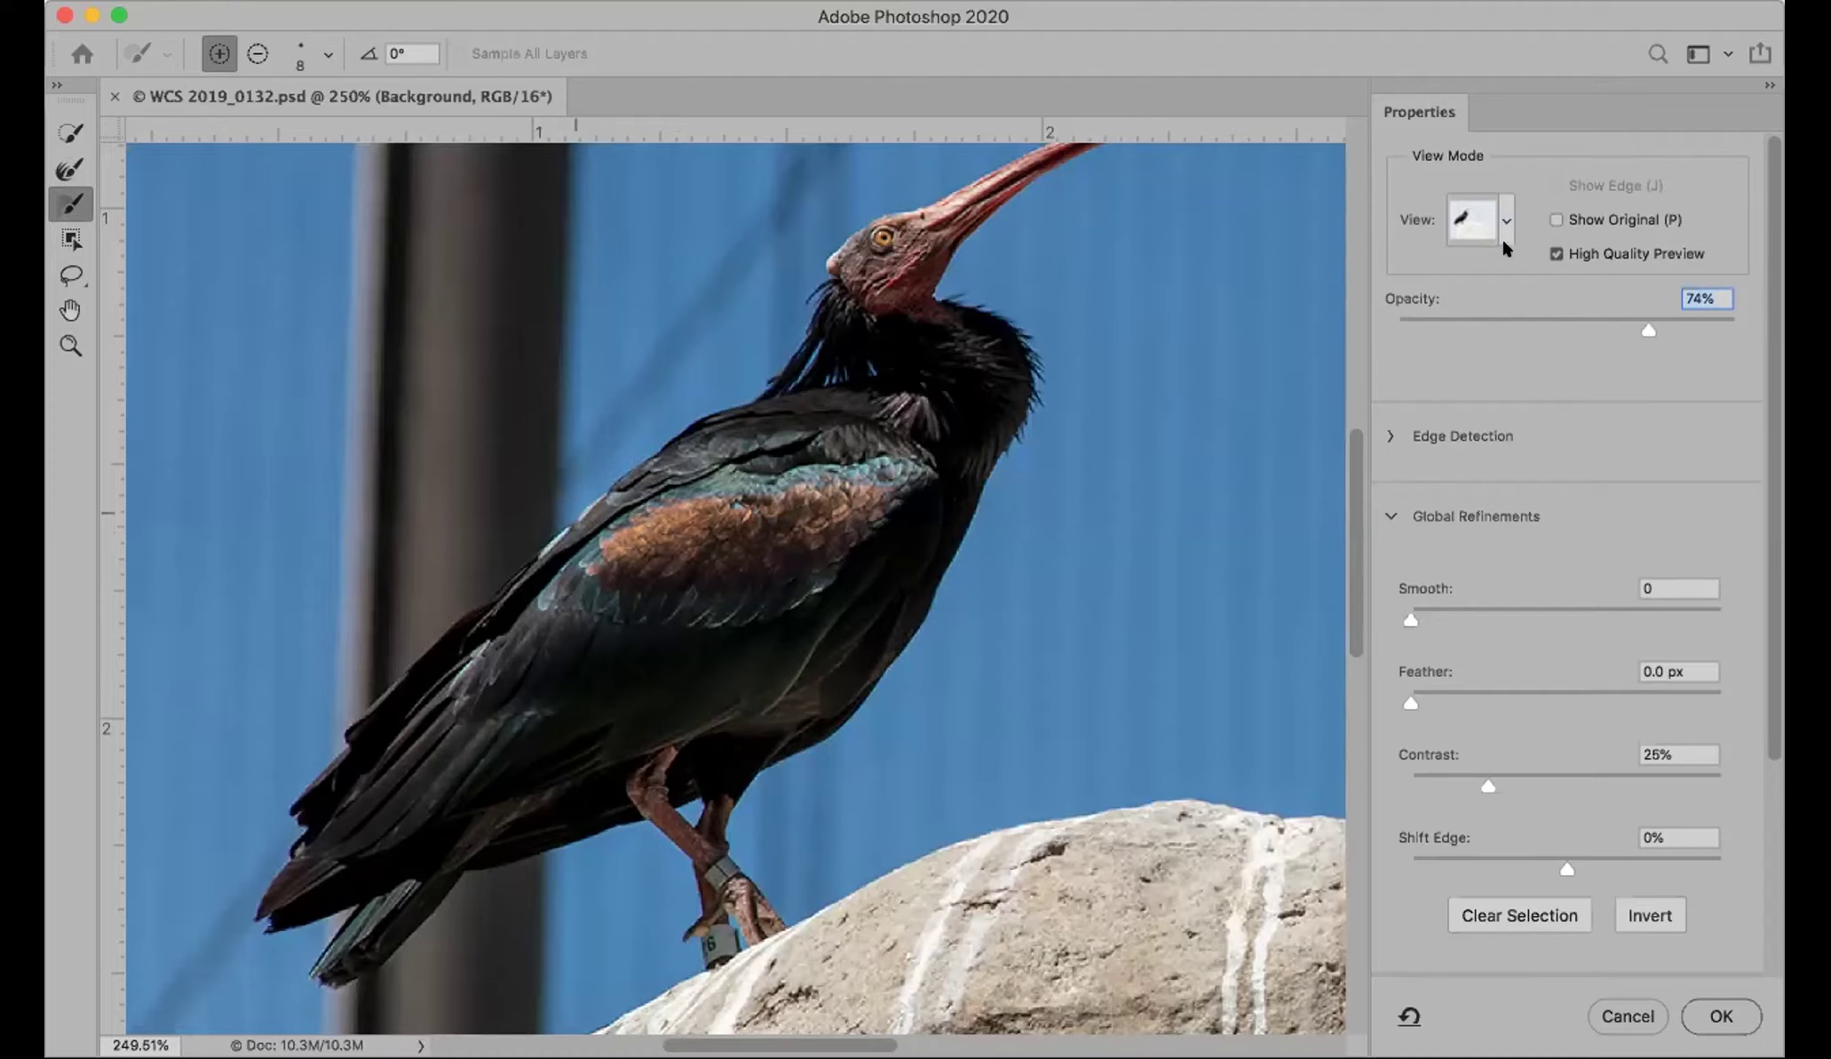
left_click(1507, 215)
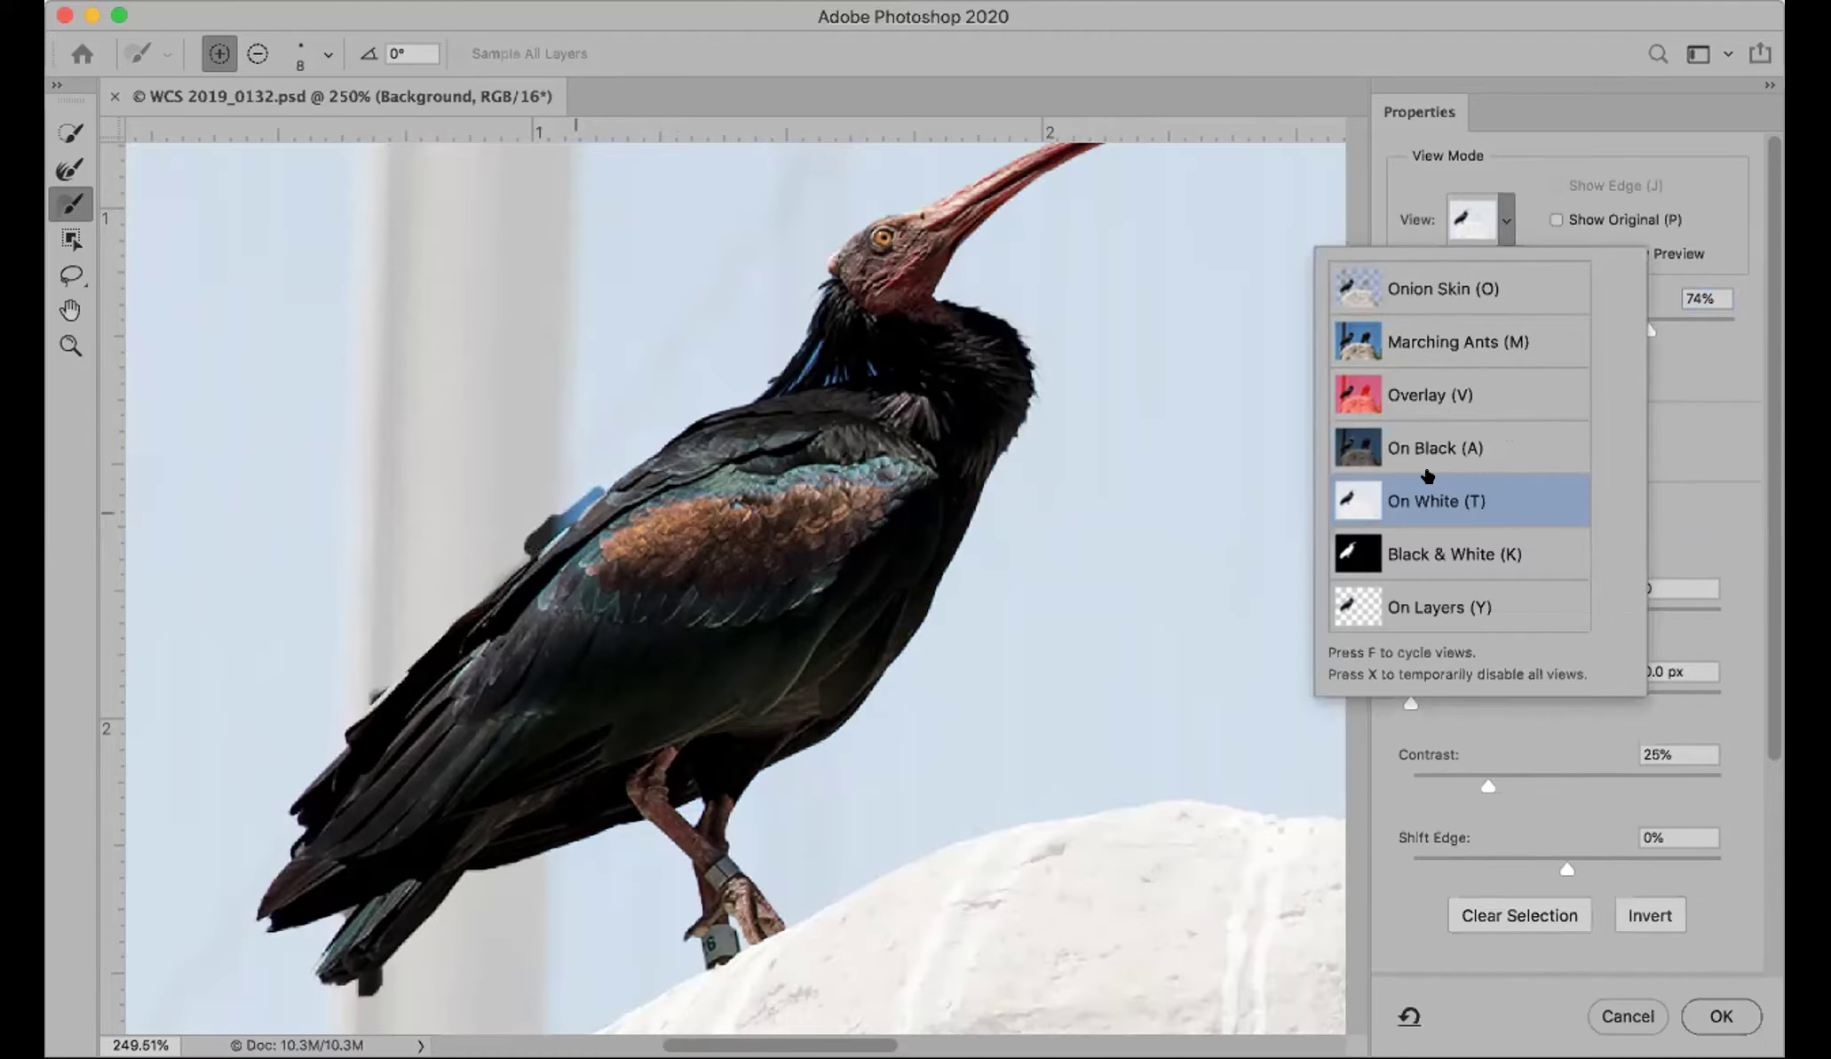
left_click(1410, 39)
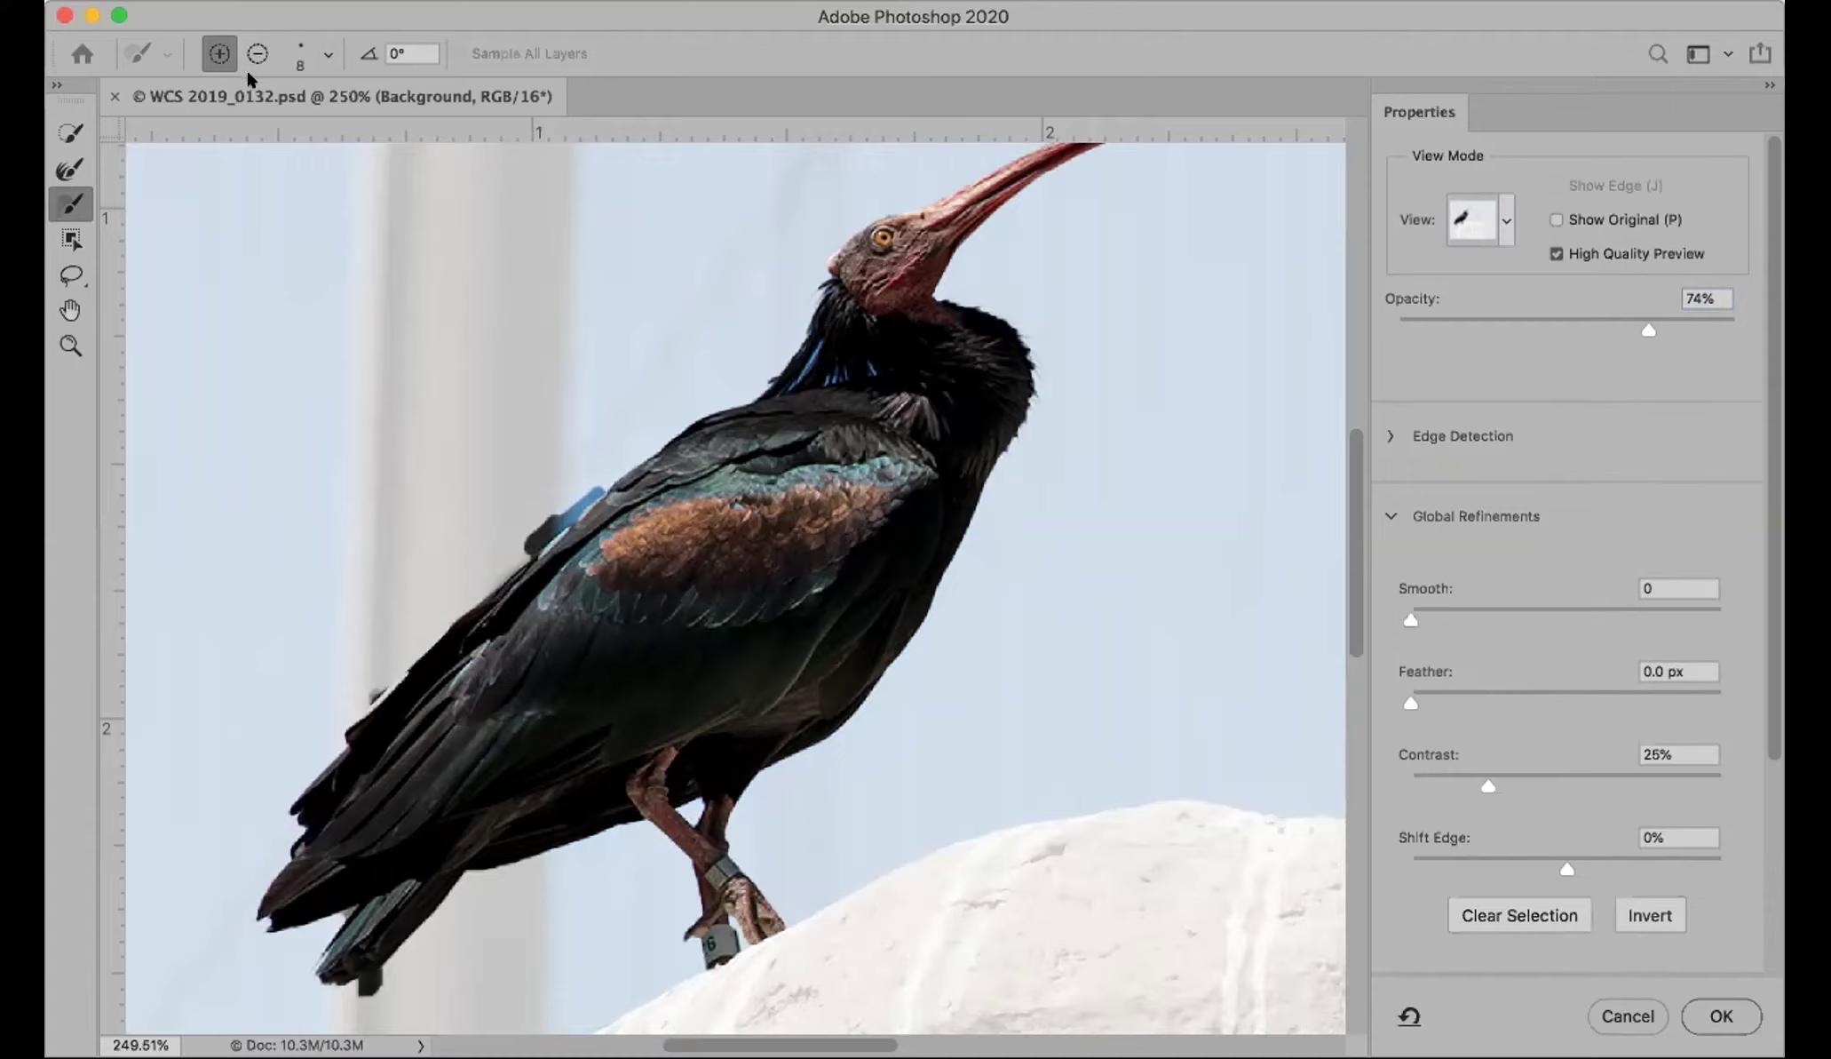
Step: Subtract the excess patches along the bird's back and wing edge from the selection with the Brush tool and apply Select and Mask
key("alt")
mouse_move(594, 472)
left_mouse_down()
mouse_move(508, 535)
mouse_move(600, 469)
mouse_move(514, 539)
left_mouse_up()
mouse_move(366, 679)
left_mouse_down()
mouse_move(348, 688)
mouse_move(377, 692)
mouse_move(342, 704)
left_mouse_up()
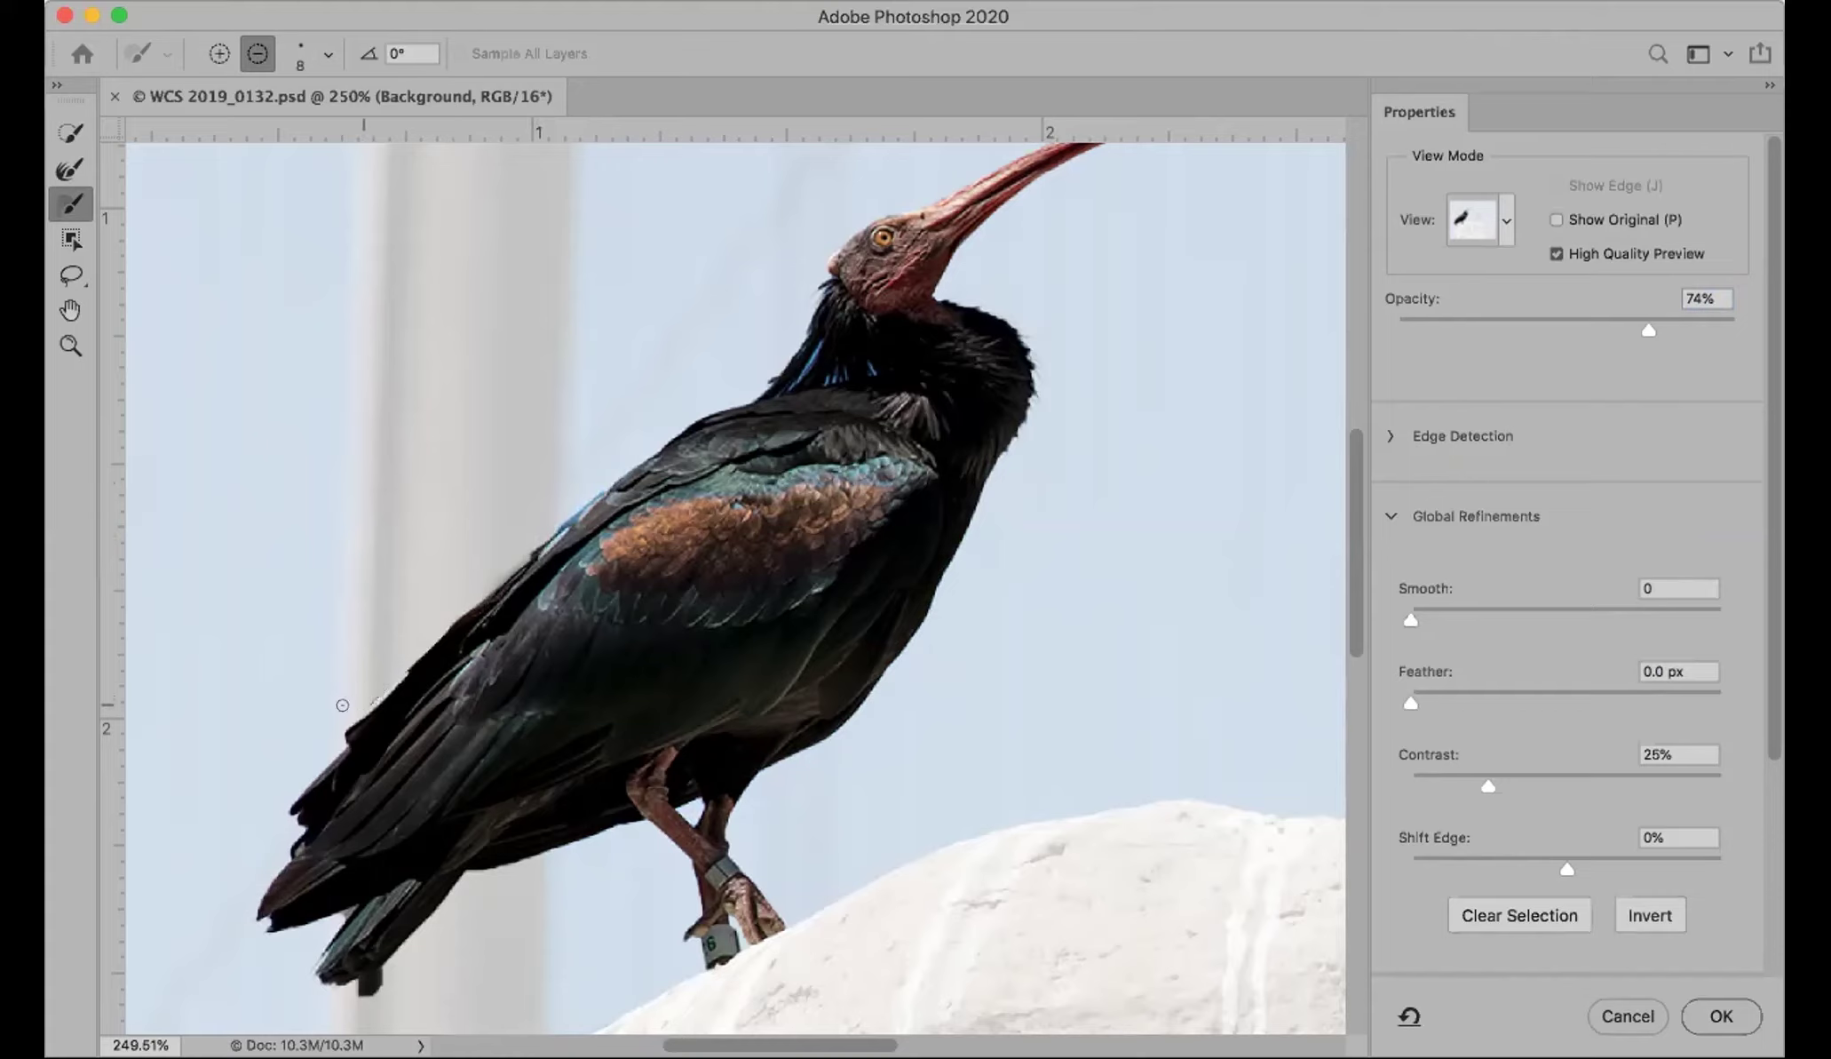
key("alt")
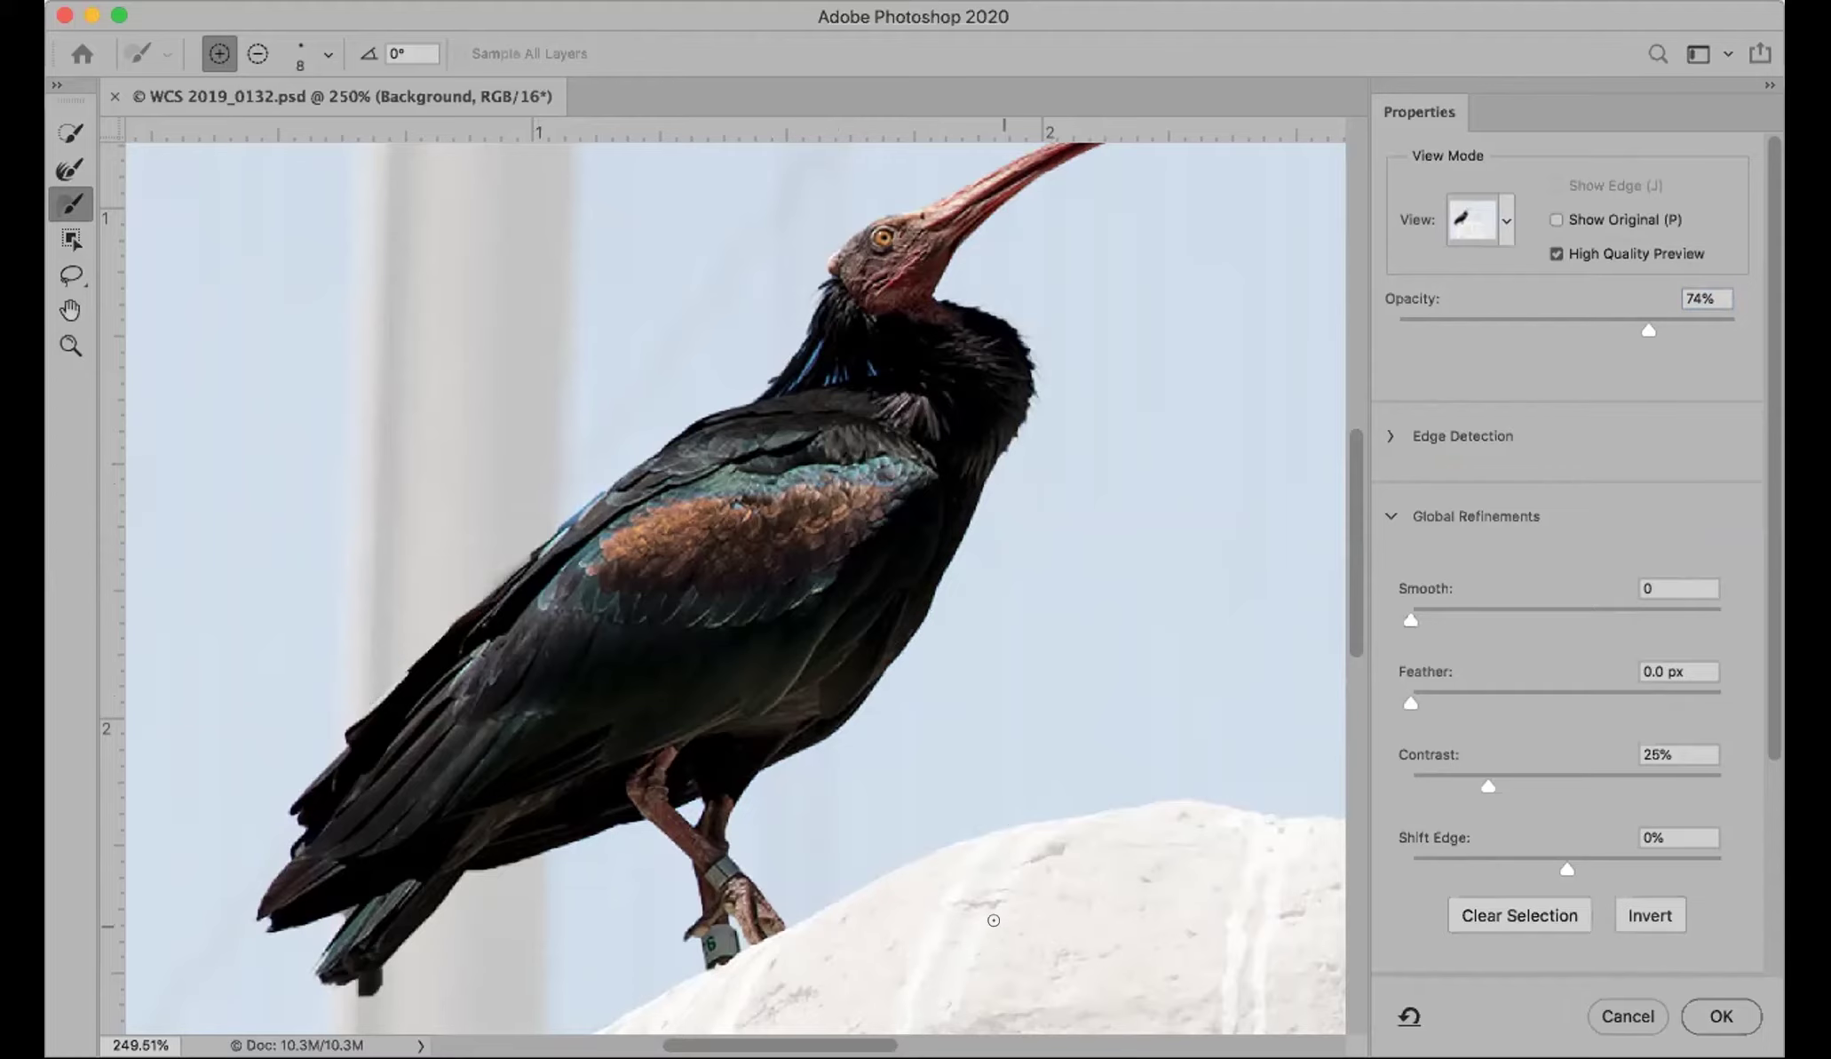
key("super+0")
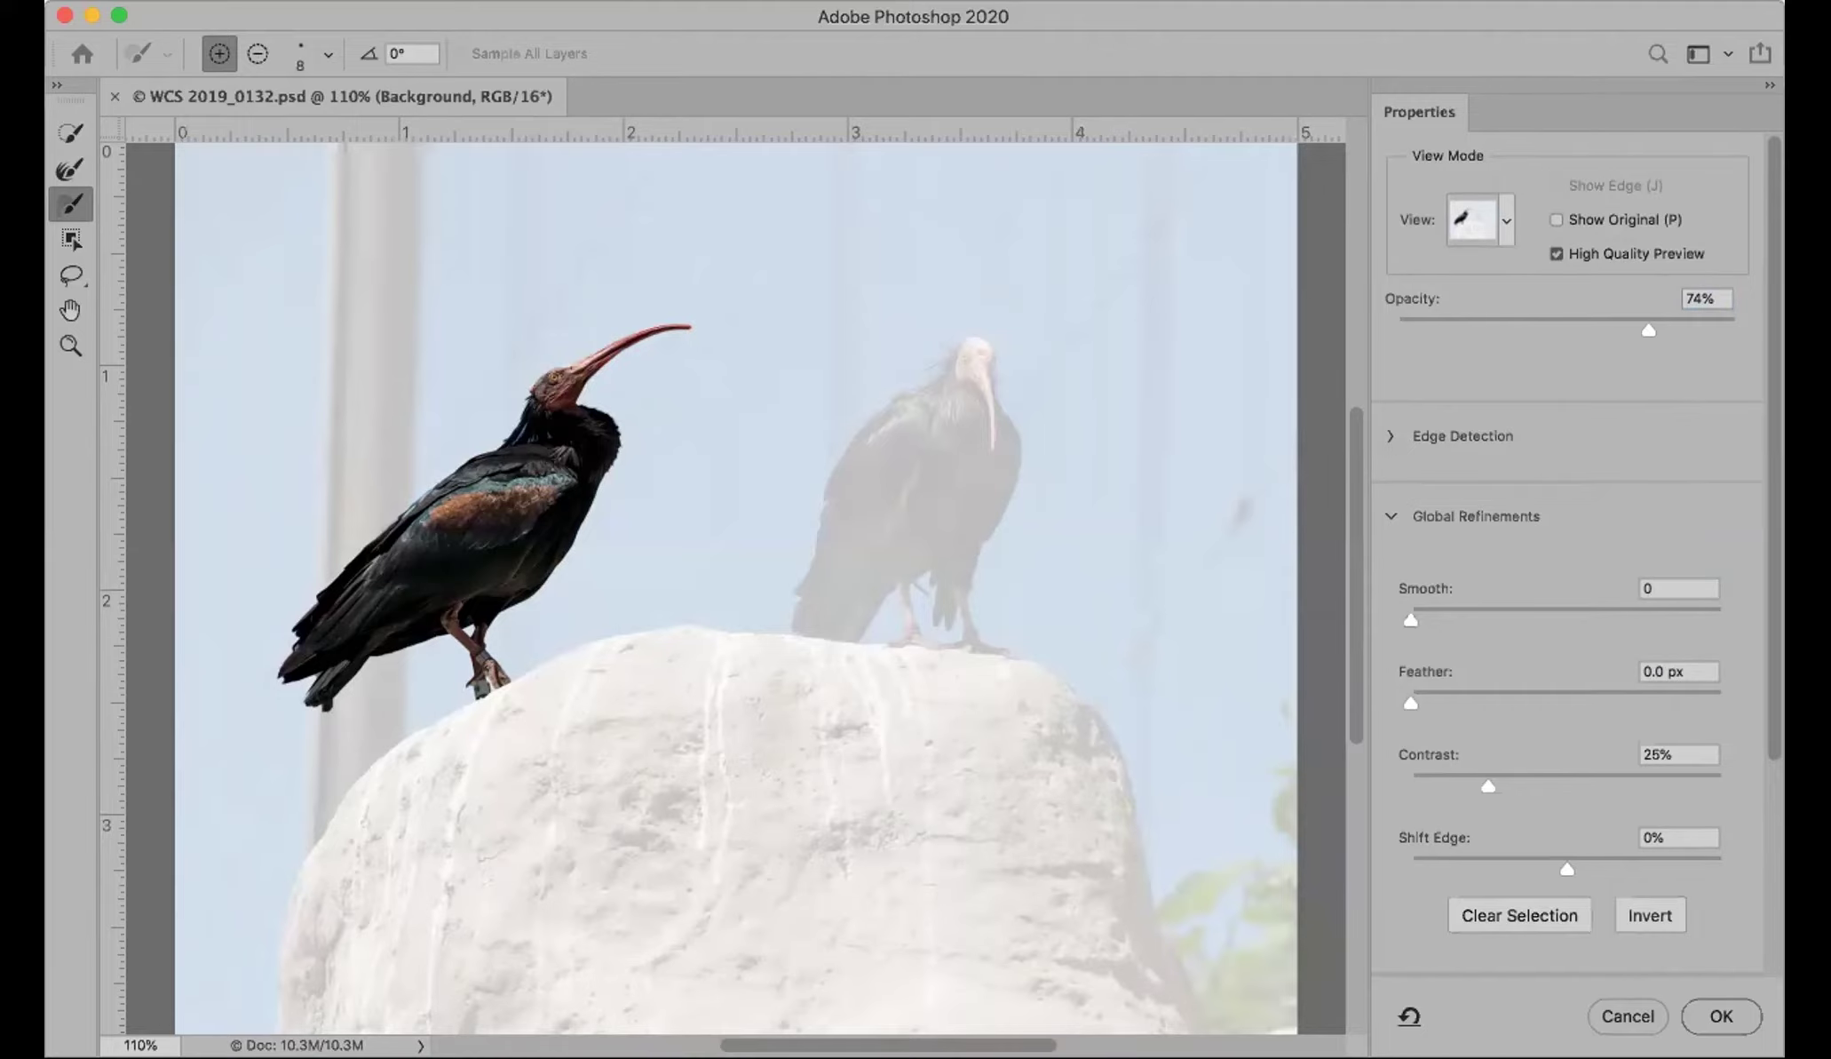
key("Return")
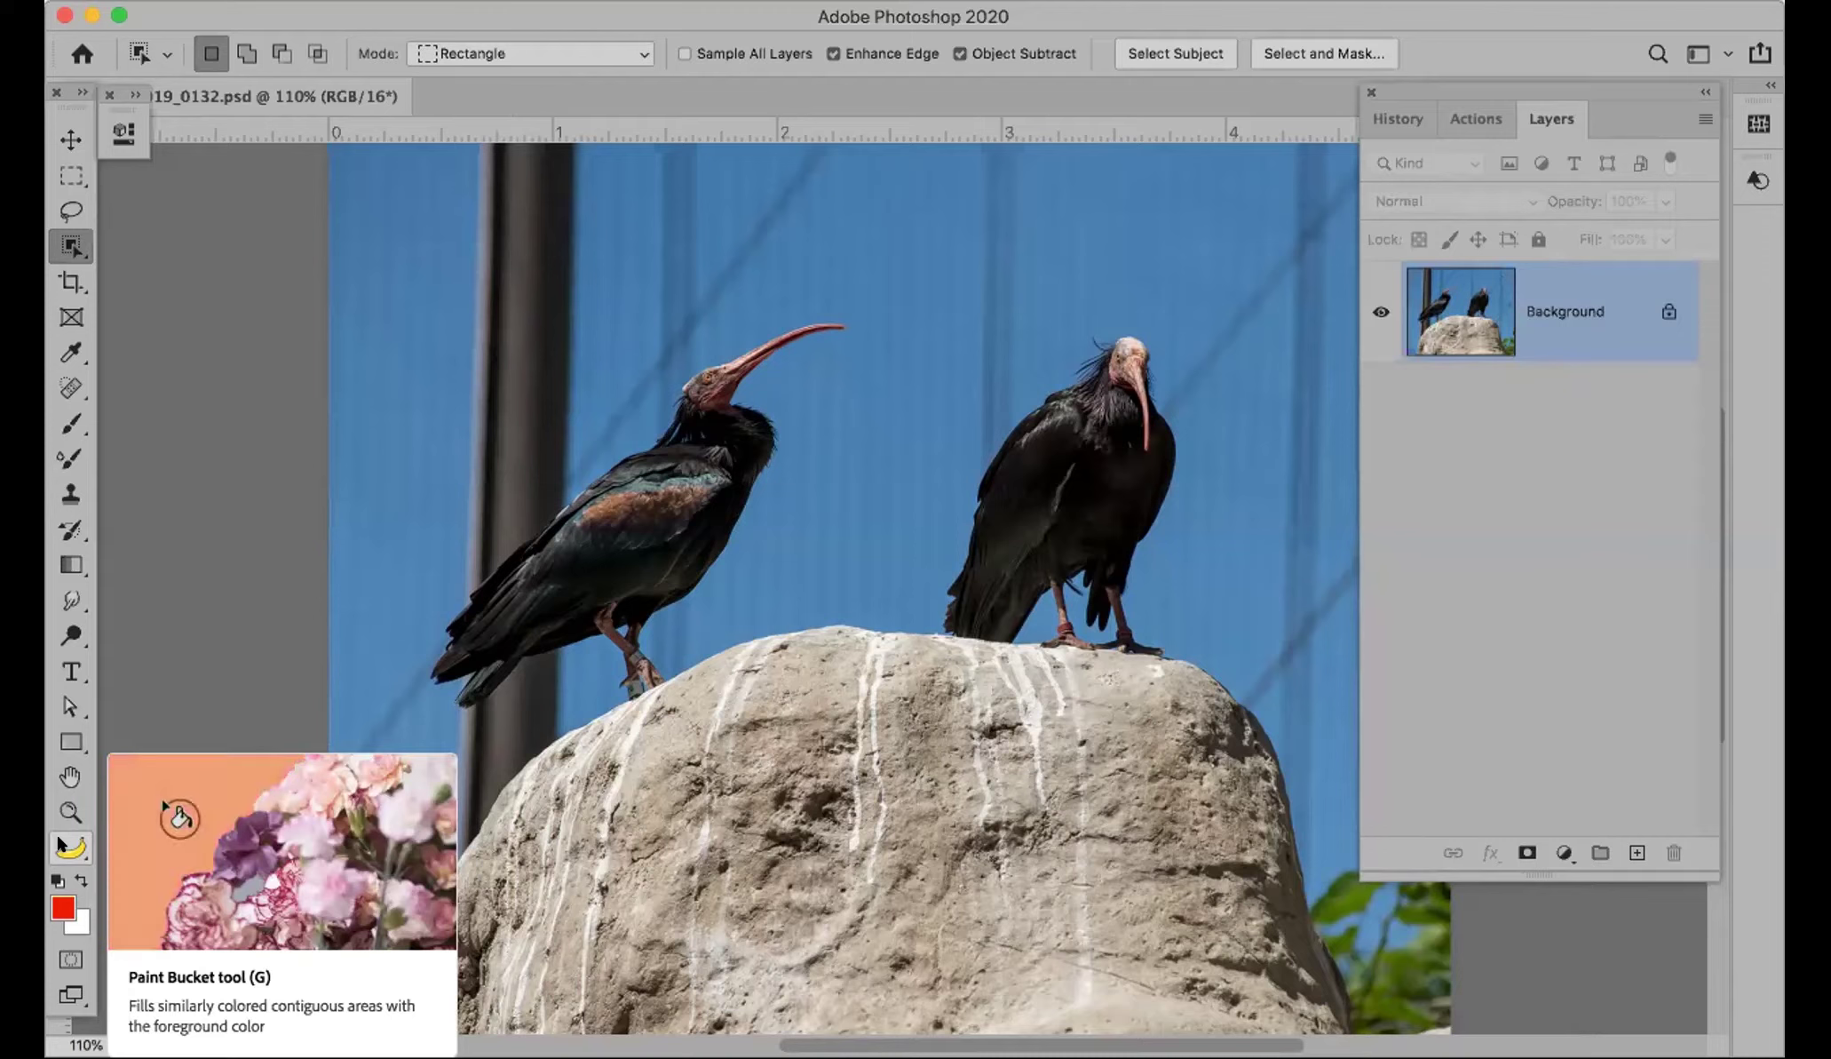
Step: Review the extra tools grouped with the Paint Bucket tool, and switch back to the Object Selection tool
left_click(60, 842)
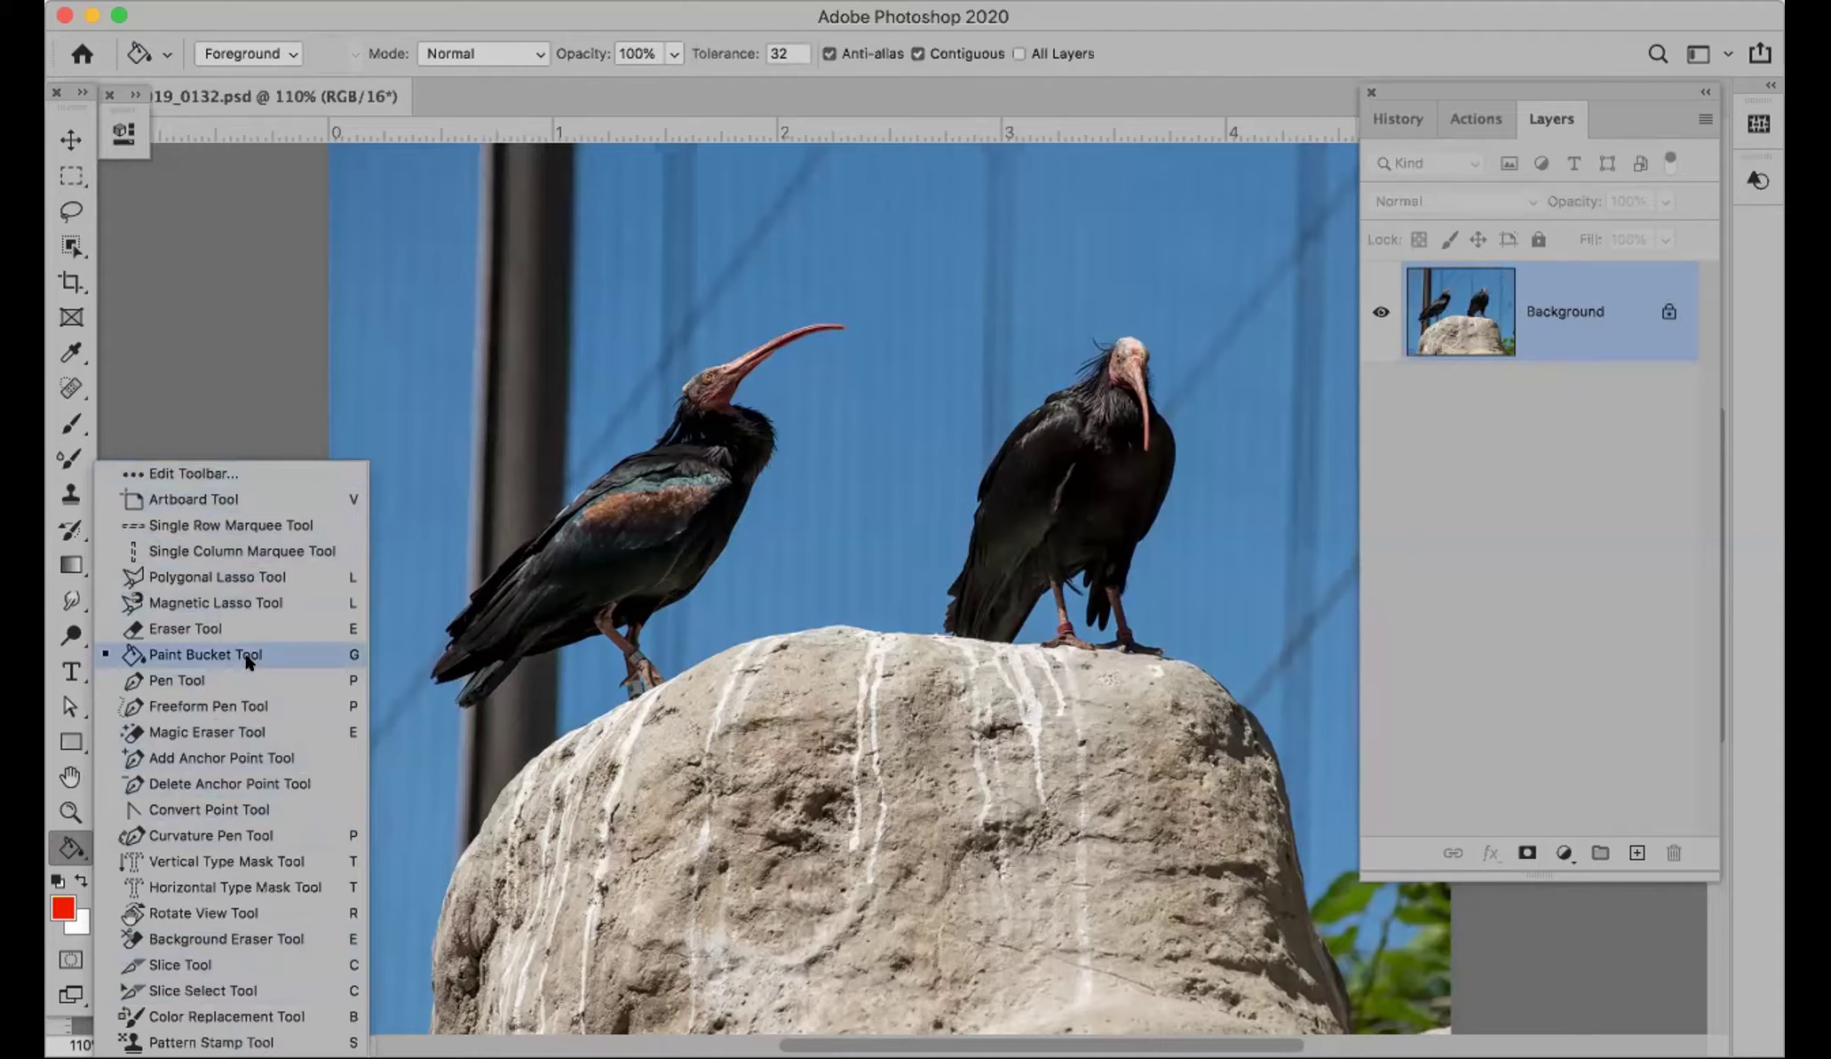
left_click(73, 841)
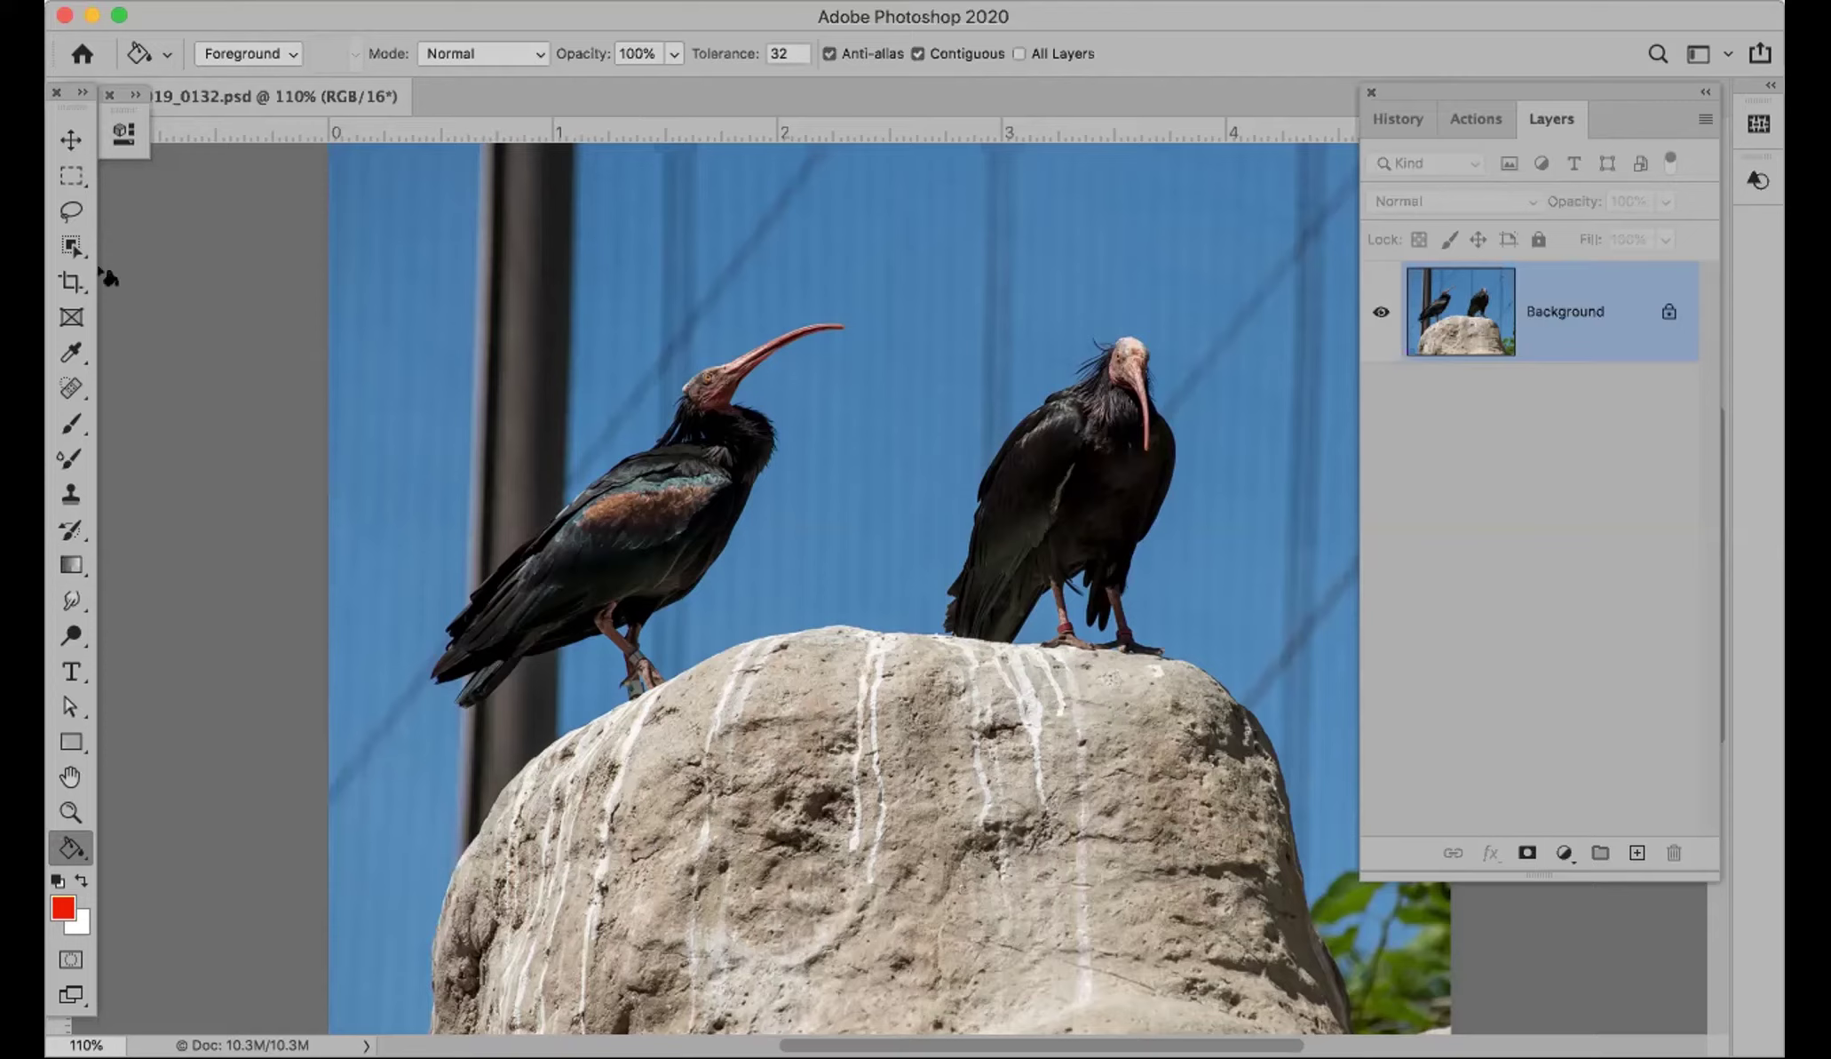
left_click(71, 246)
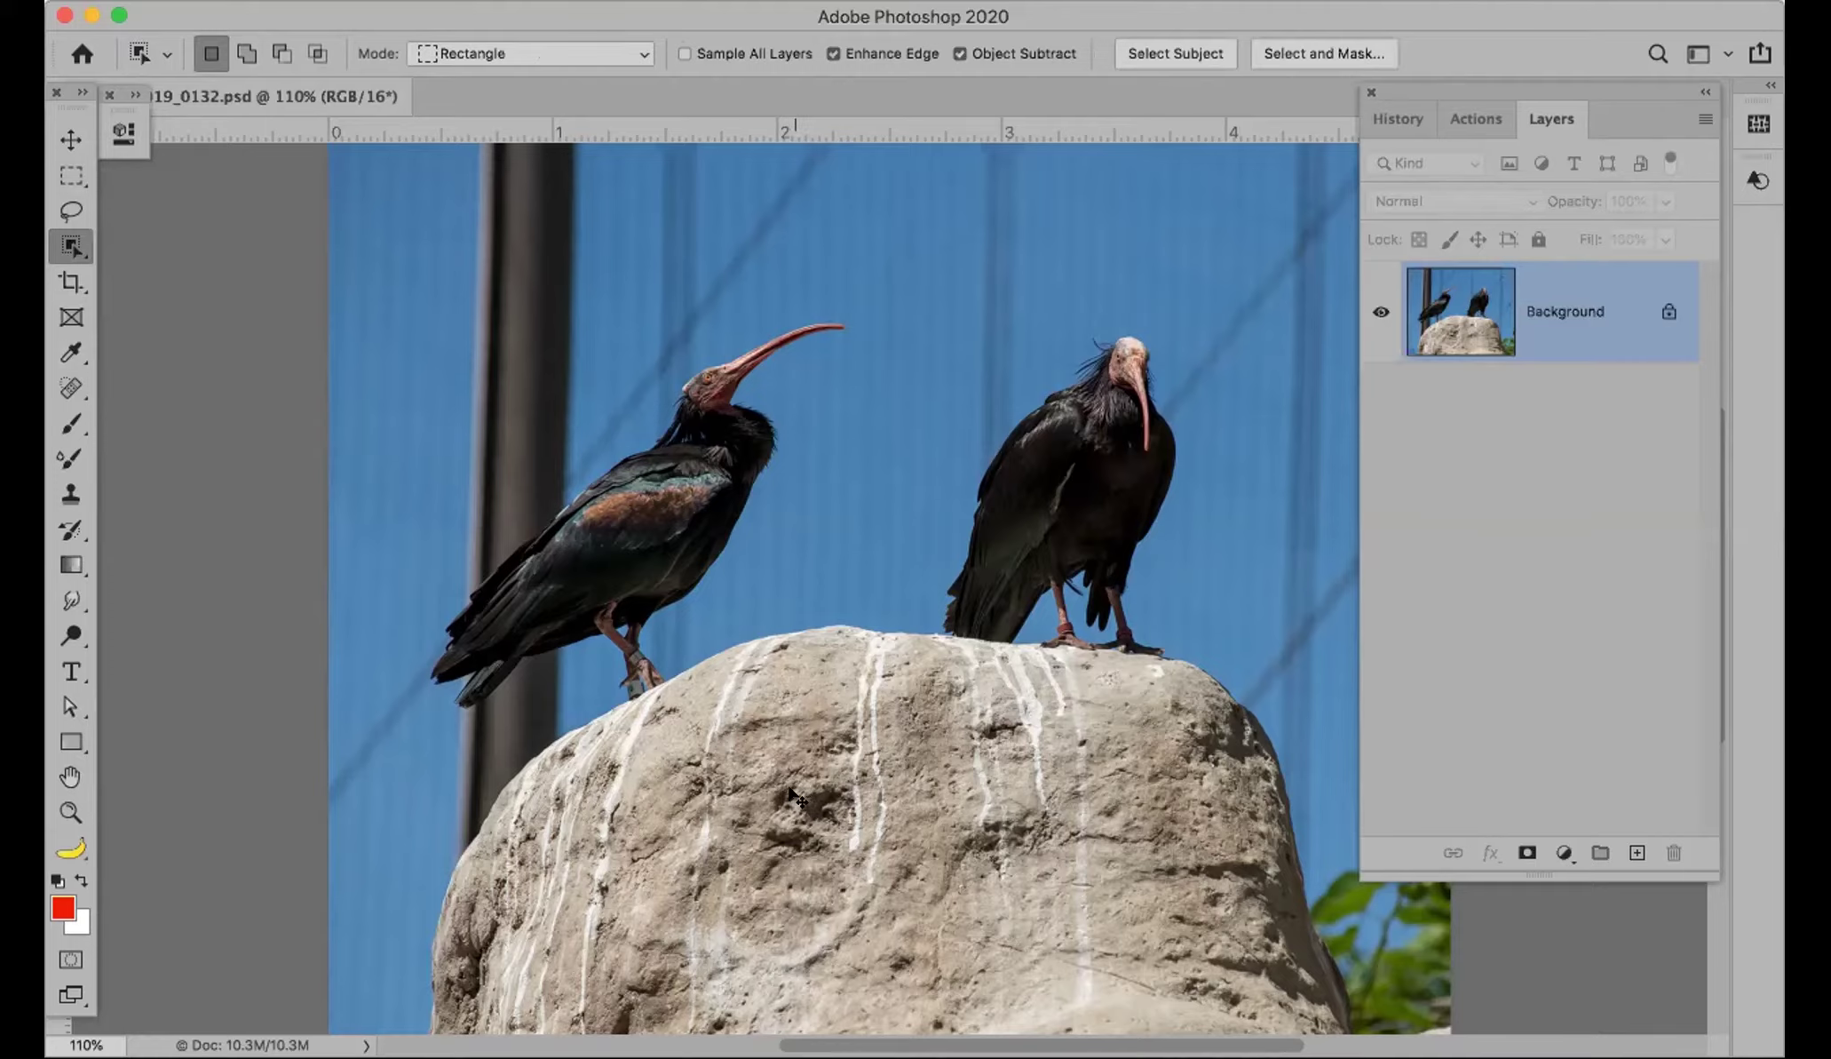
Step: Close the bird photo and open the layered graduation announcement document
key("super+w")
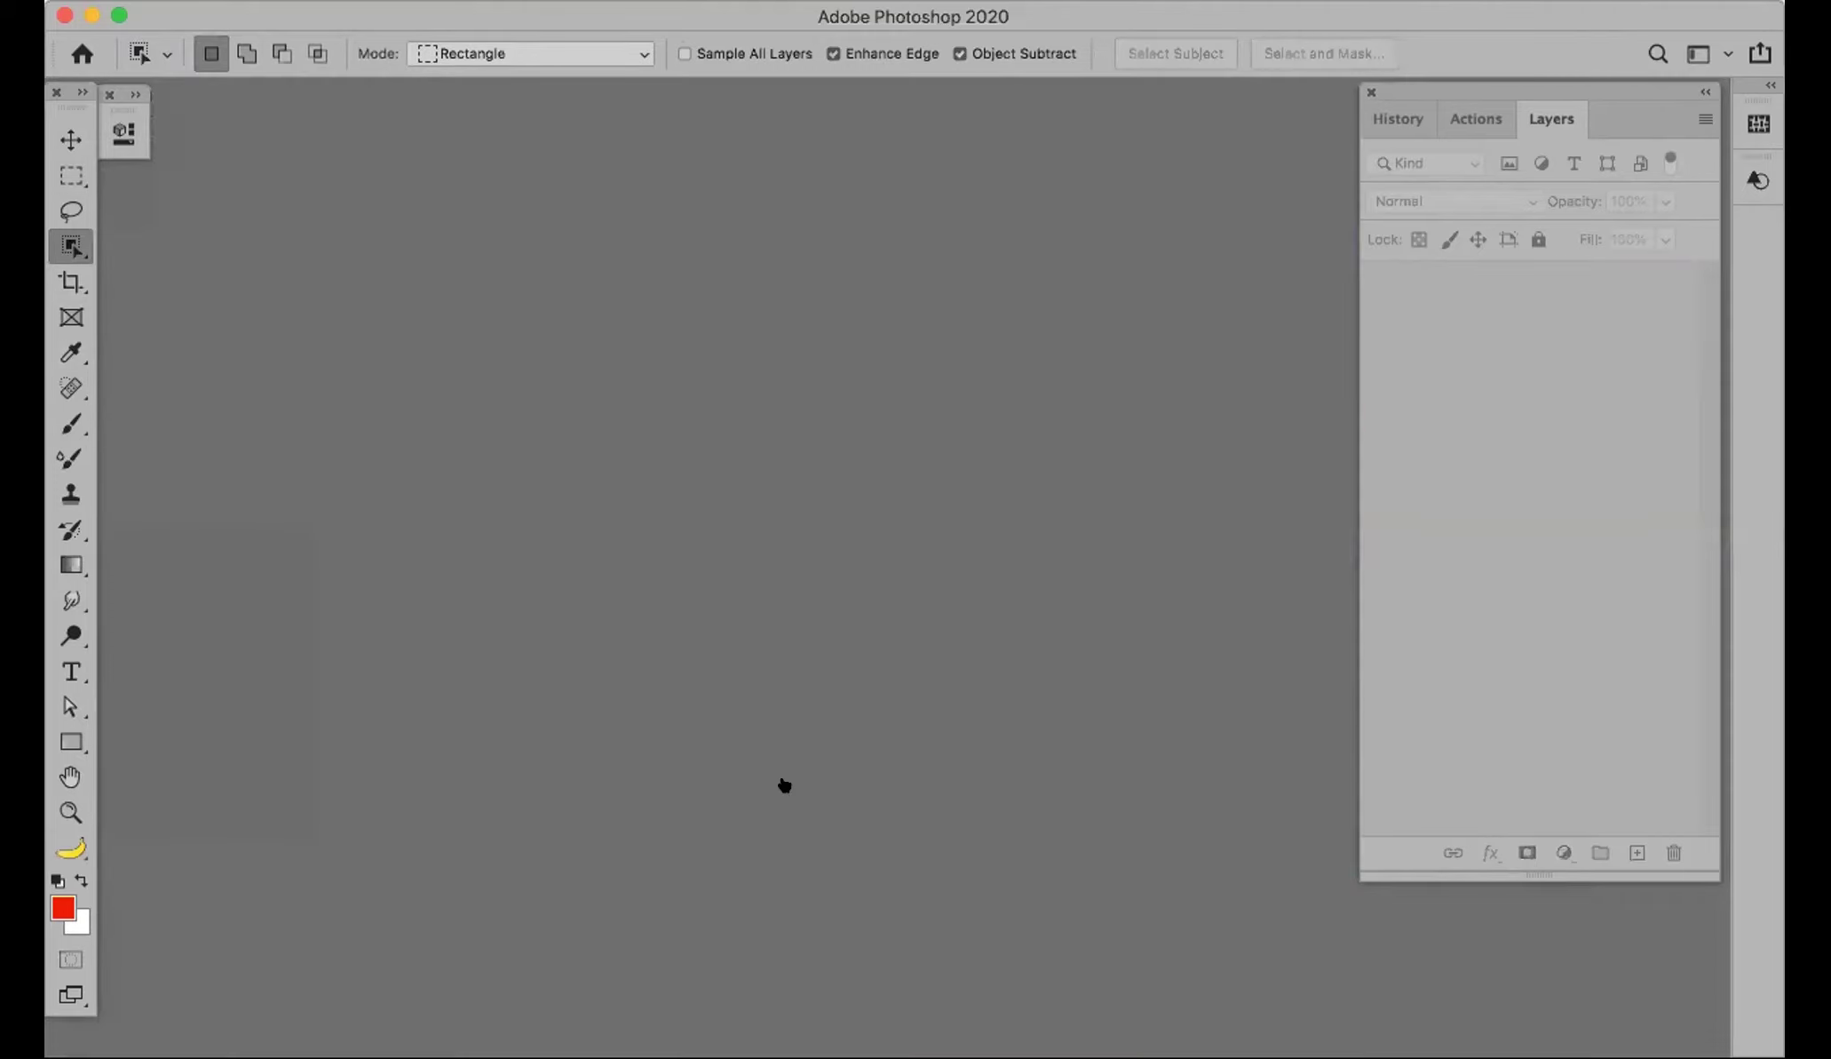
key("super+Tab")
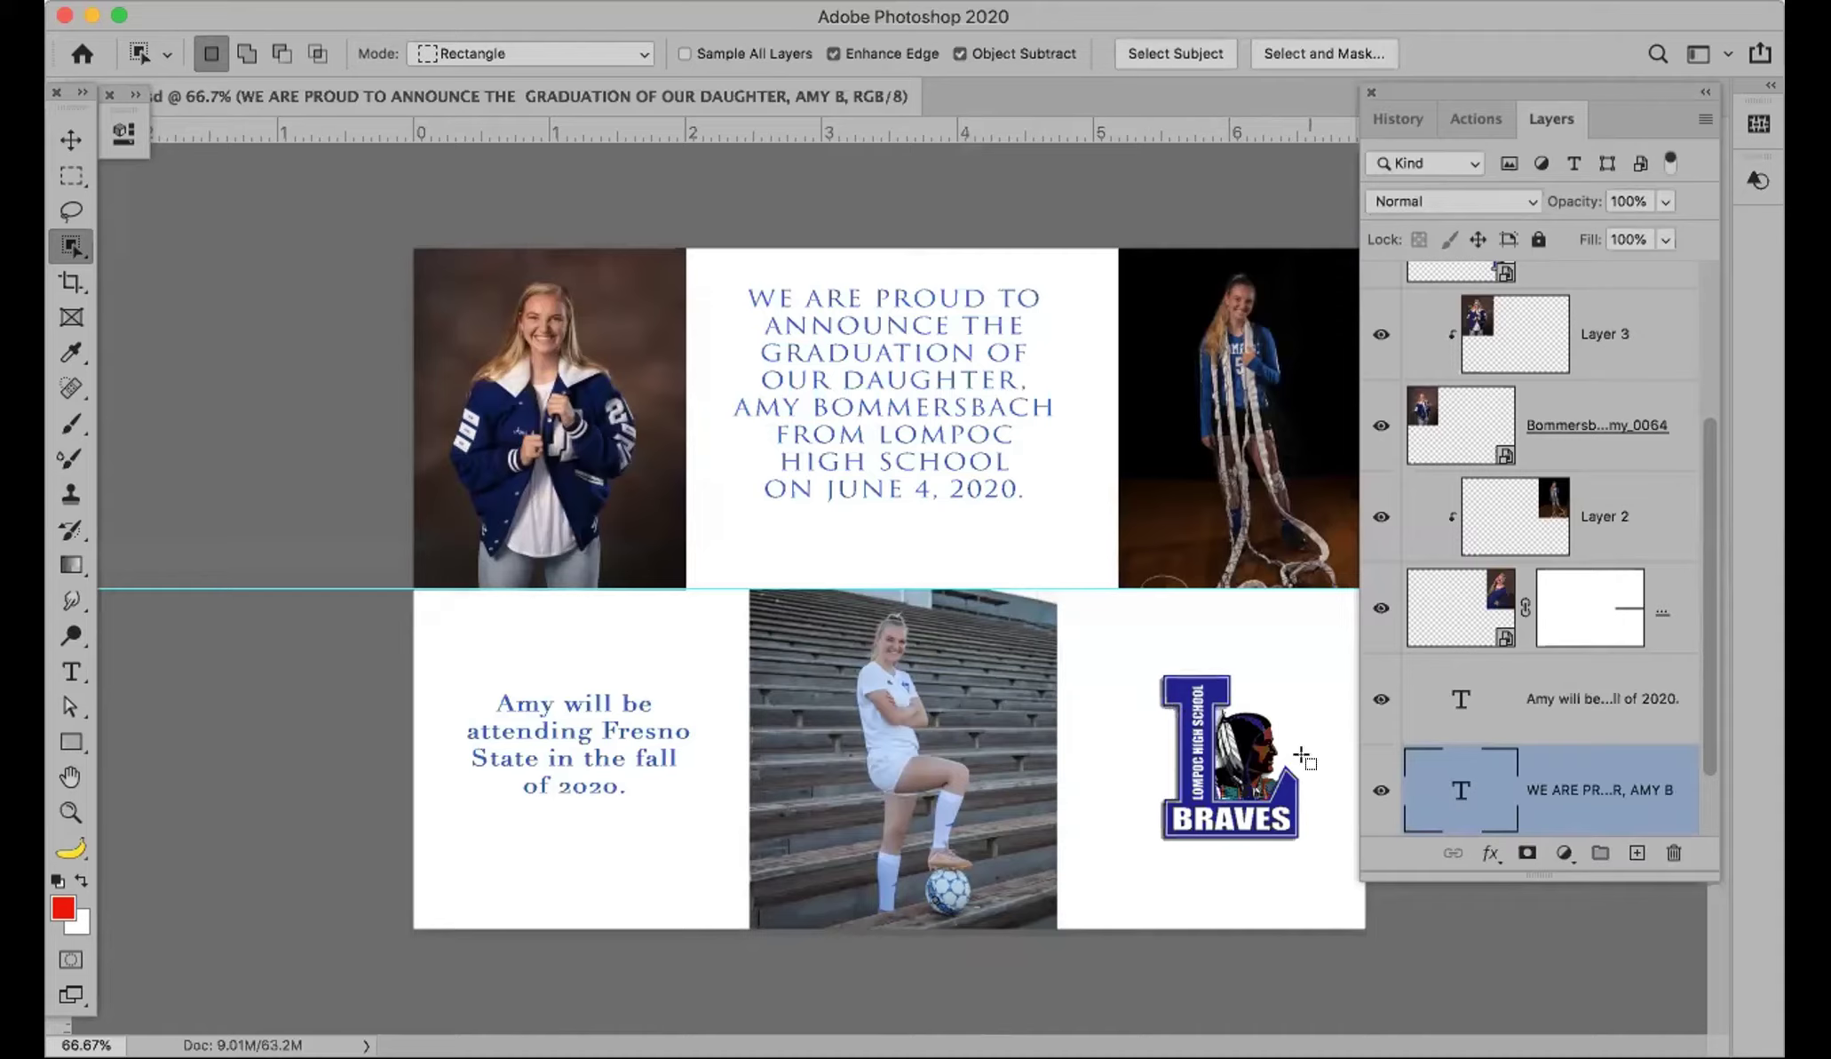
Step: Select the brave_logo layer and magnify the canvas to fit its content, and return to the whole-document view
left_click_drag(1710, 471, 1736, 366)
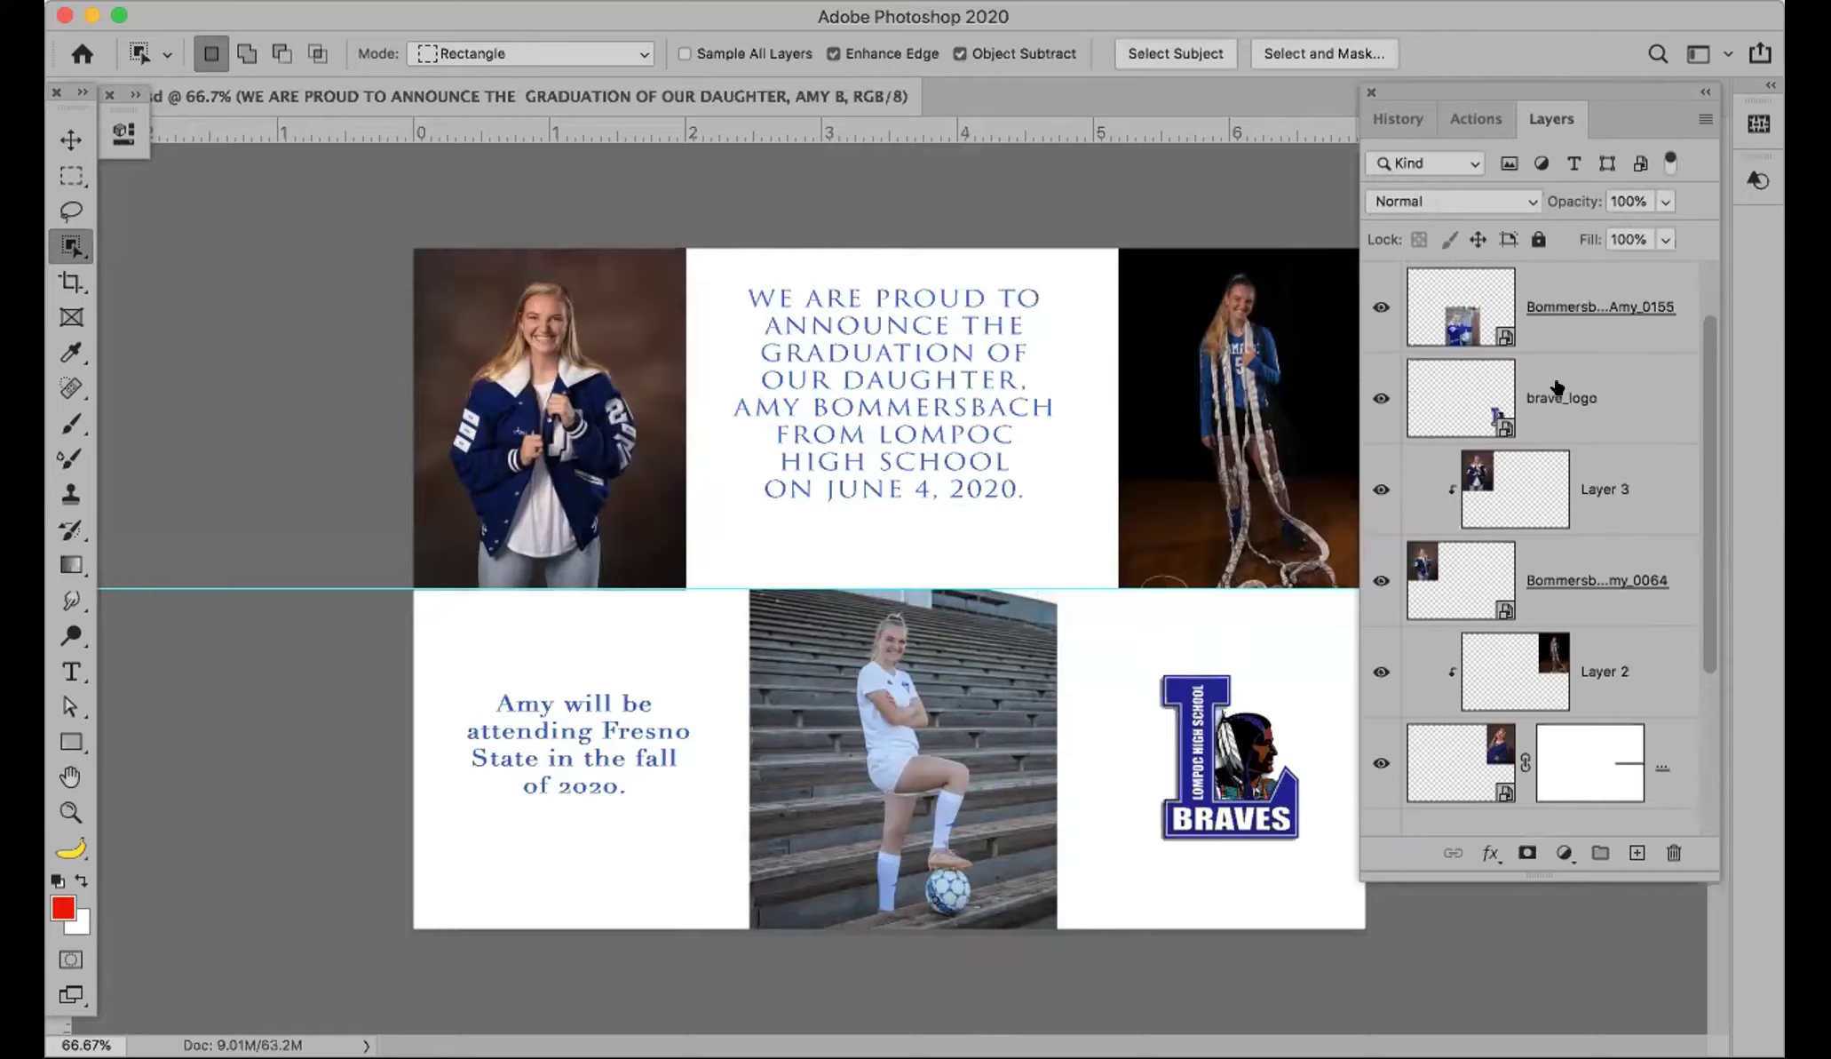
left_click(1626, 400)
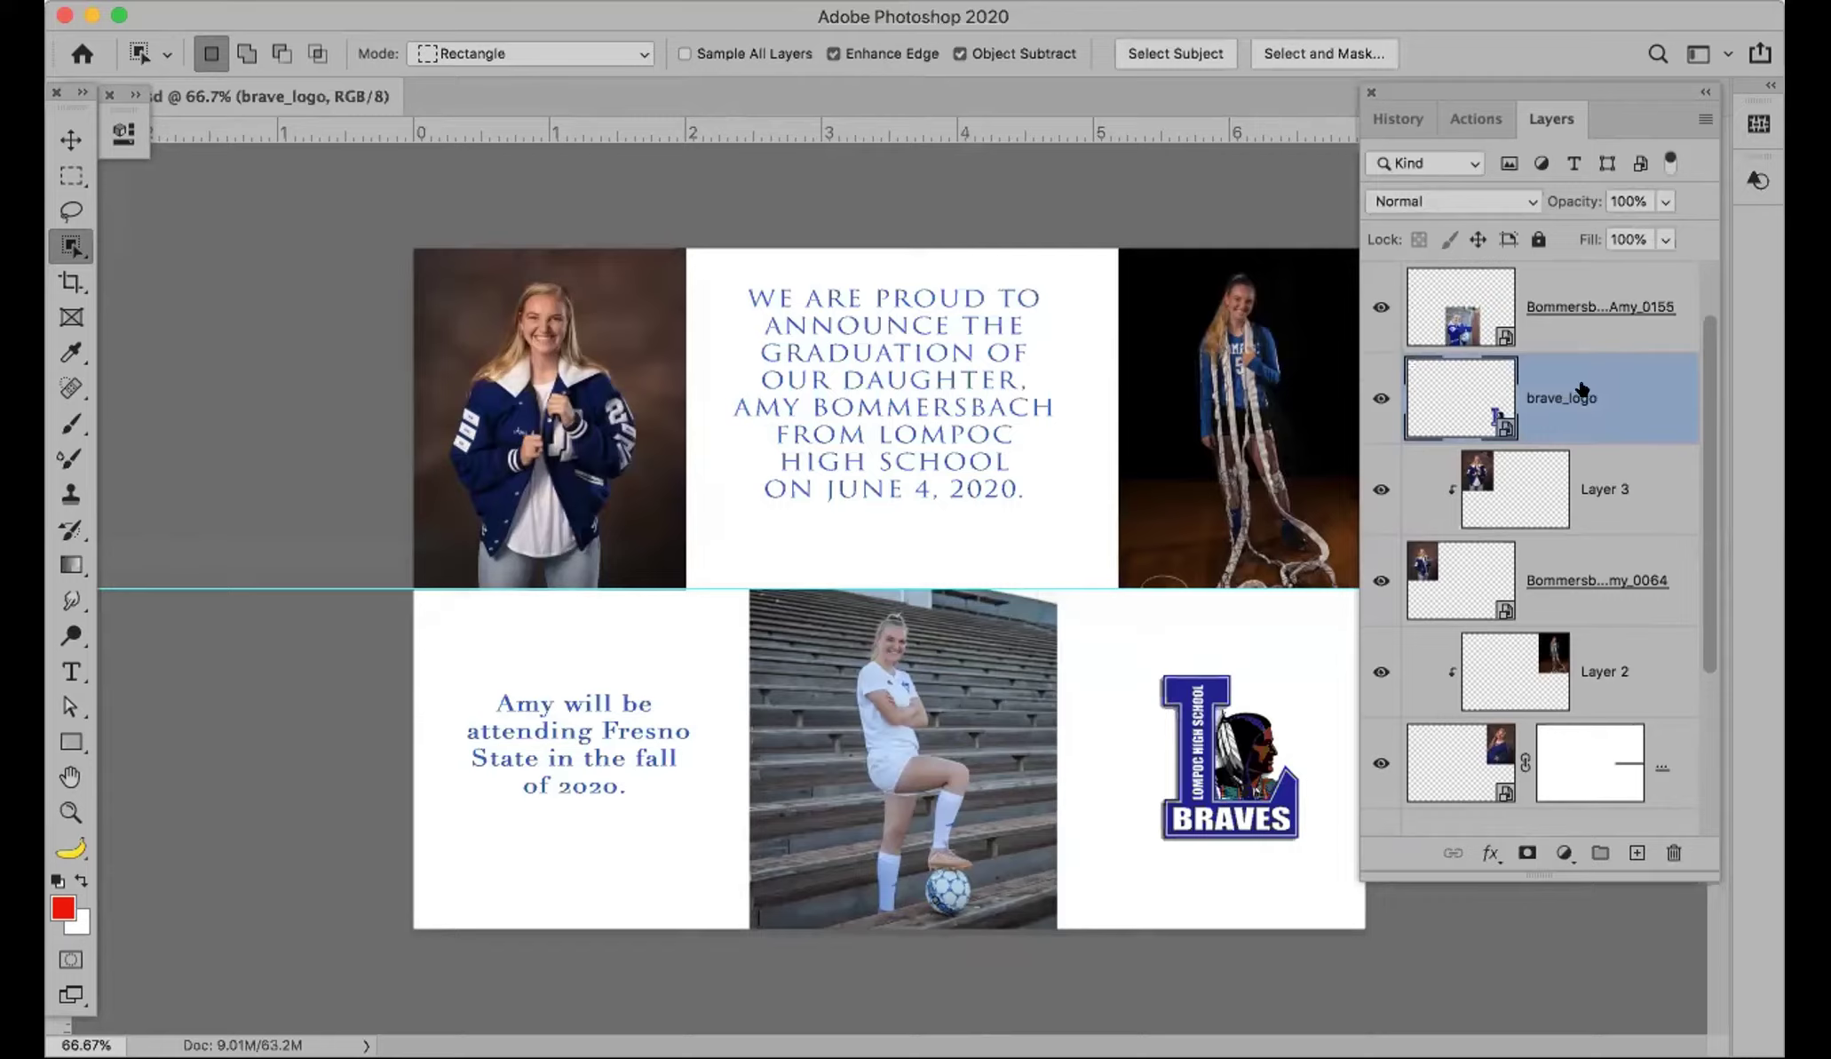
left_click(1578, 391, "alt")
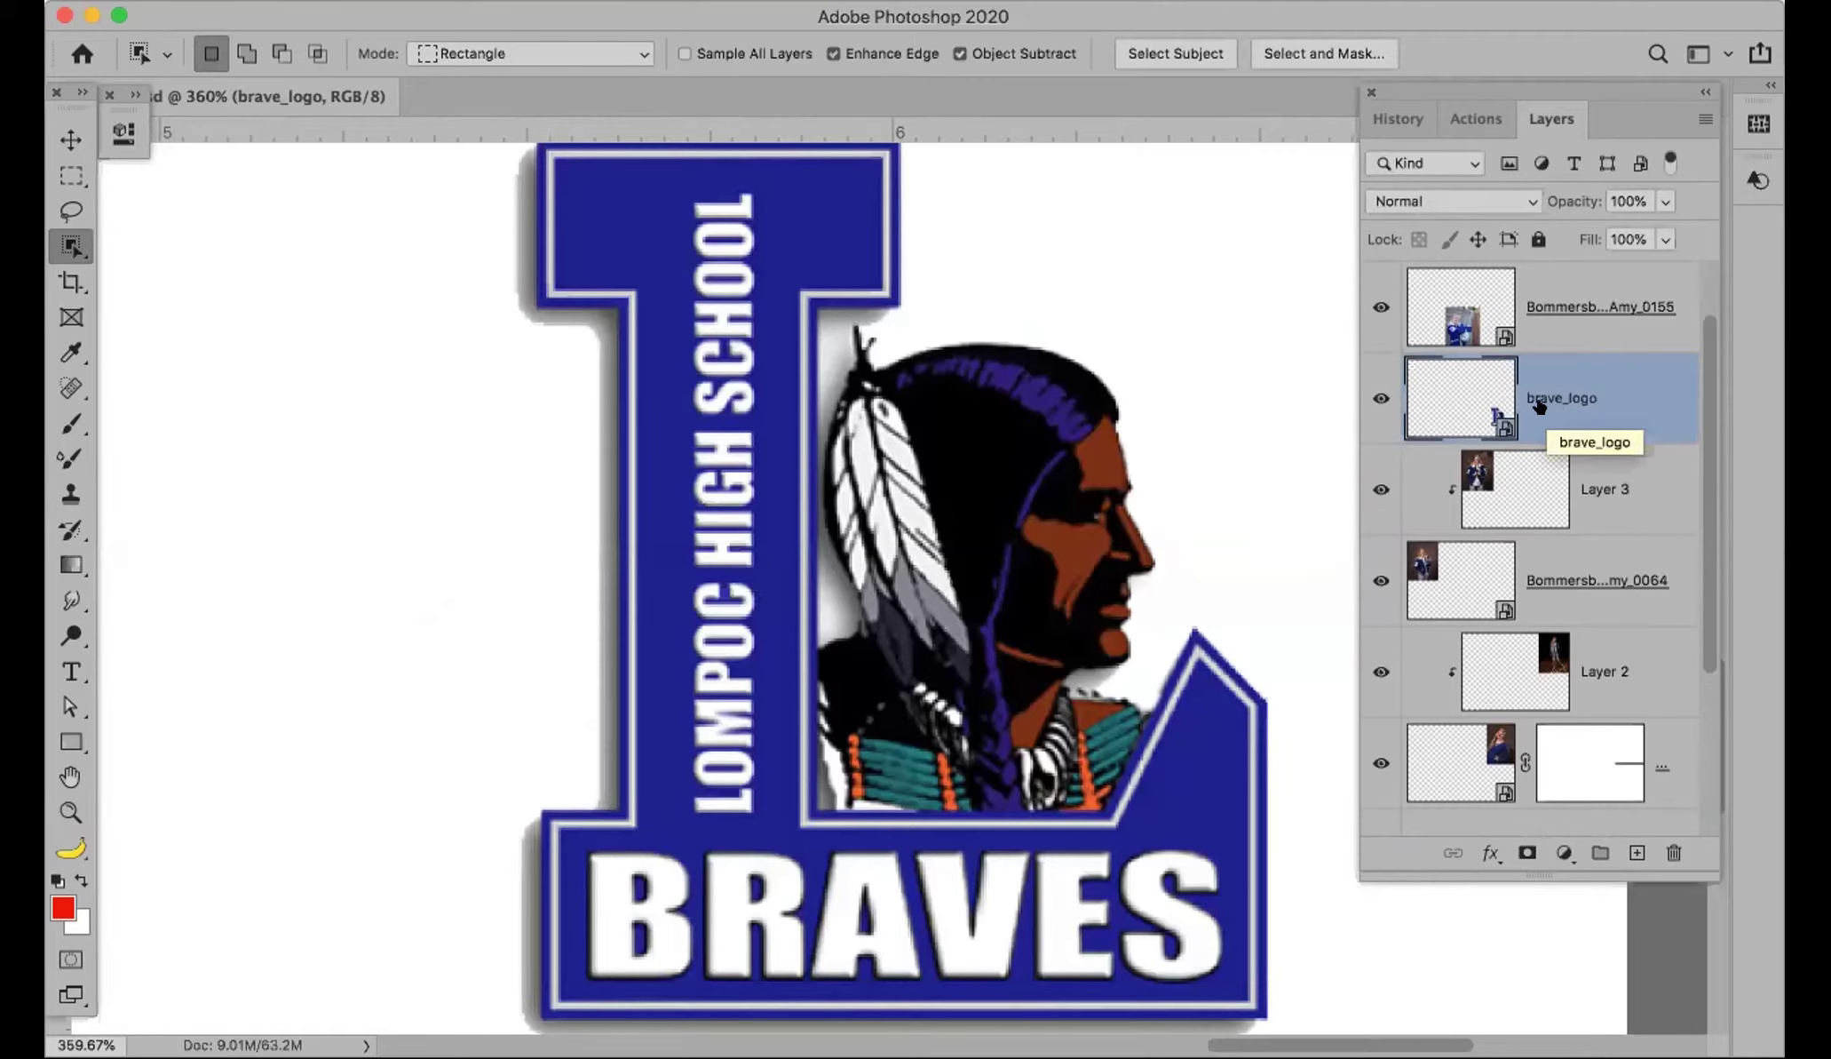
key("super+minus")
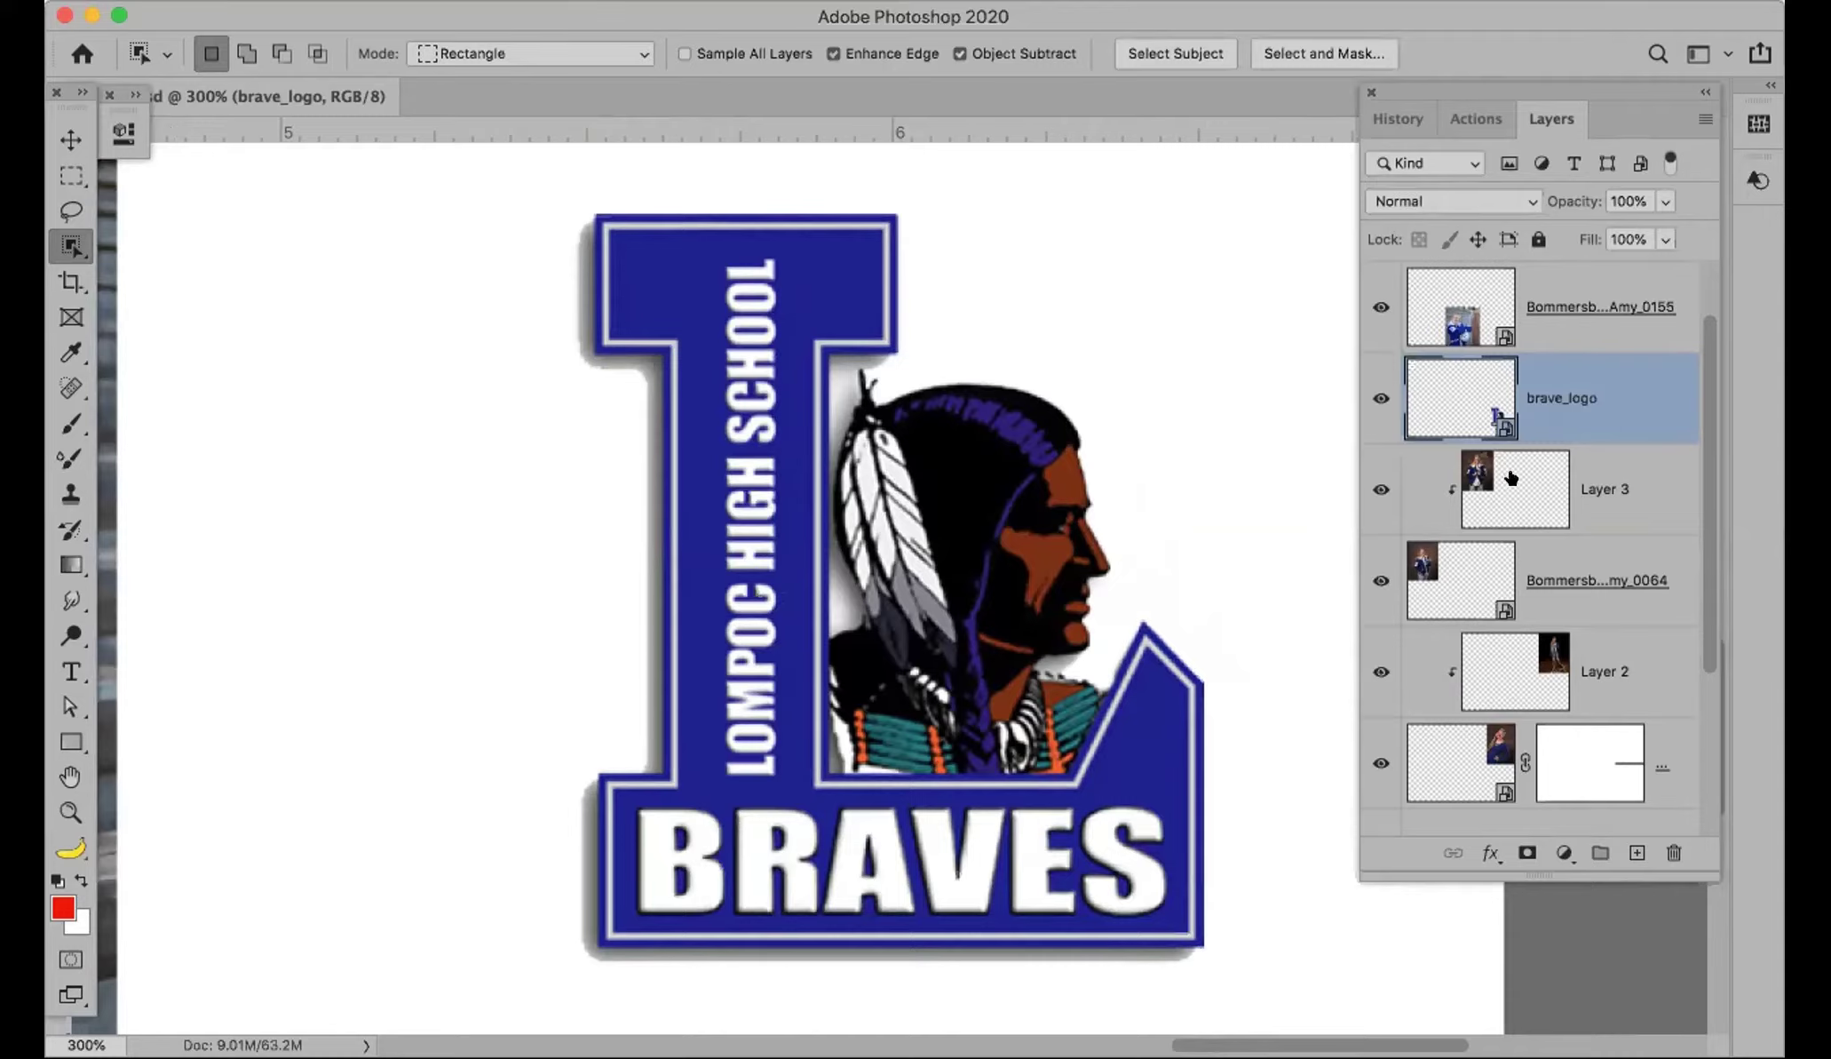
key("super+0")
Step: Release Layer 3 from its clipping mask, zoom to the portrait layer beneath it, and clip Layer 3 to that layer again
left_click(1559, 490)
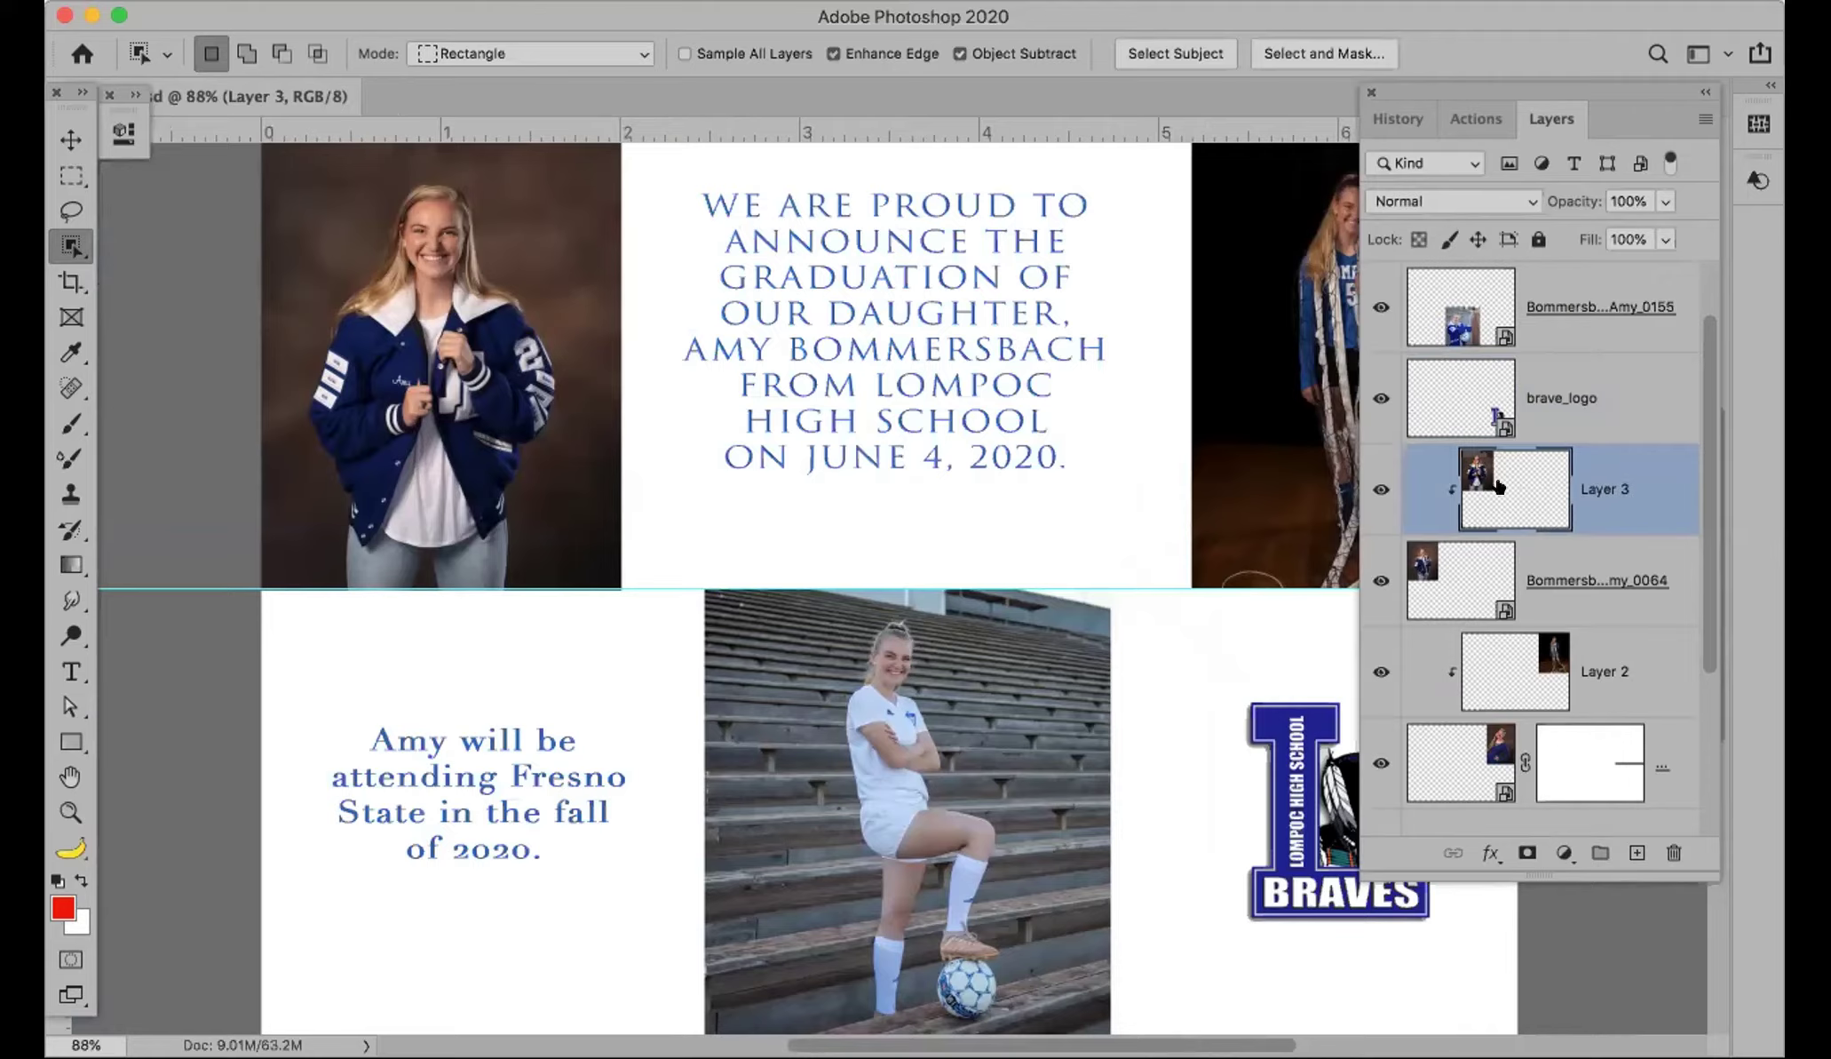
left_click(1535, 519, "alt")
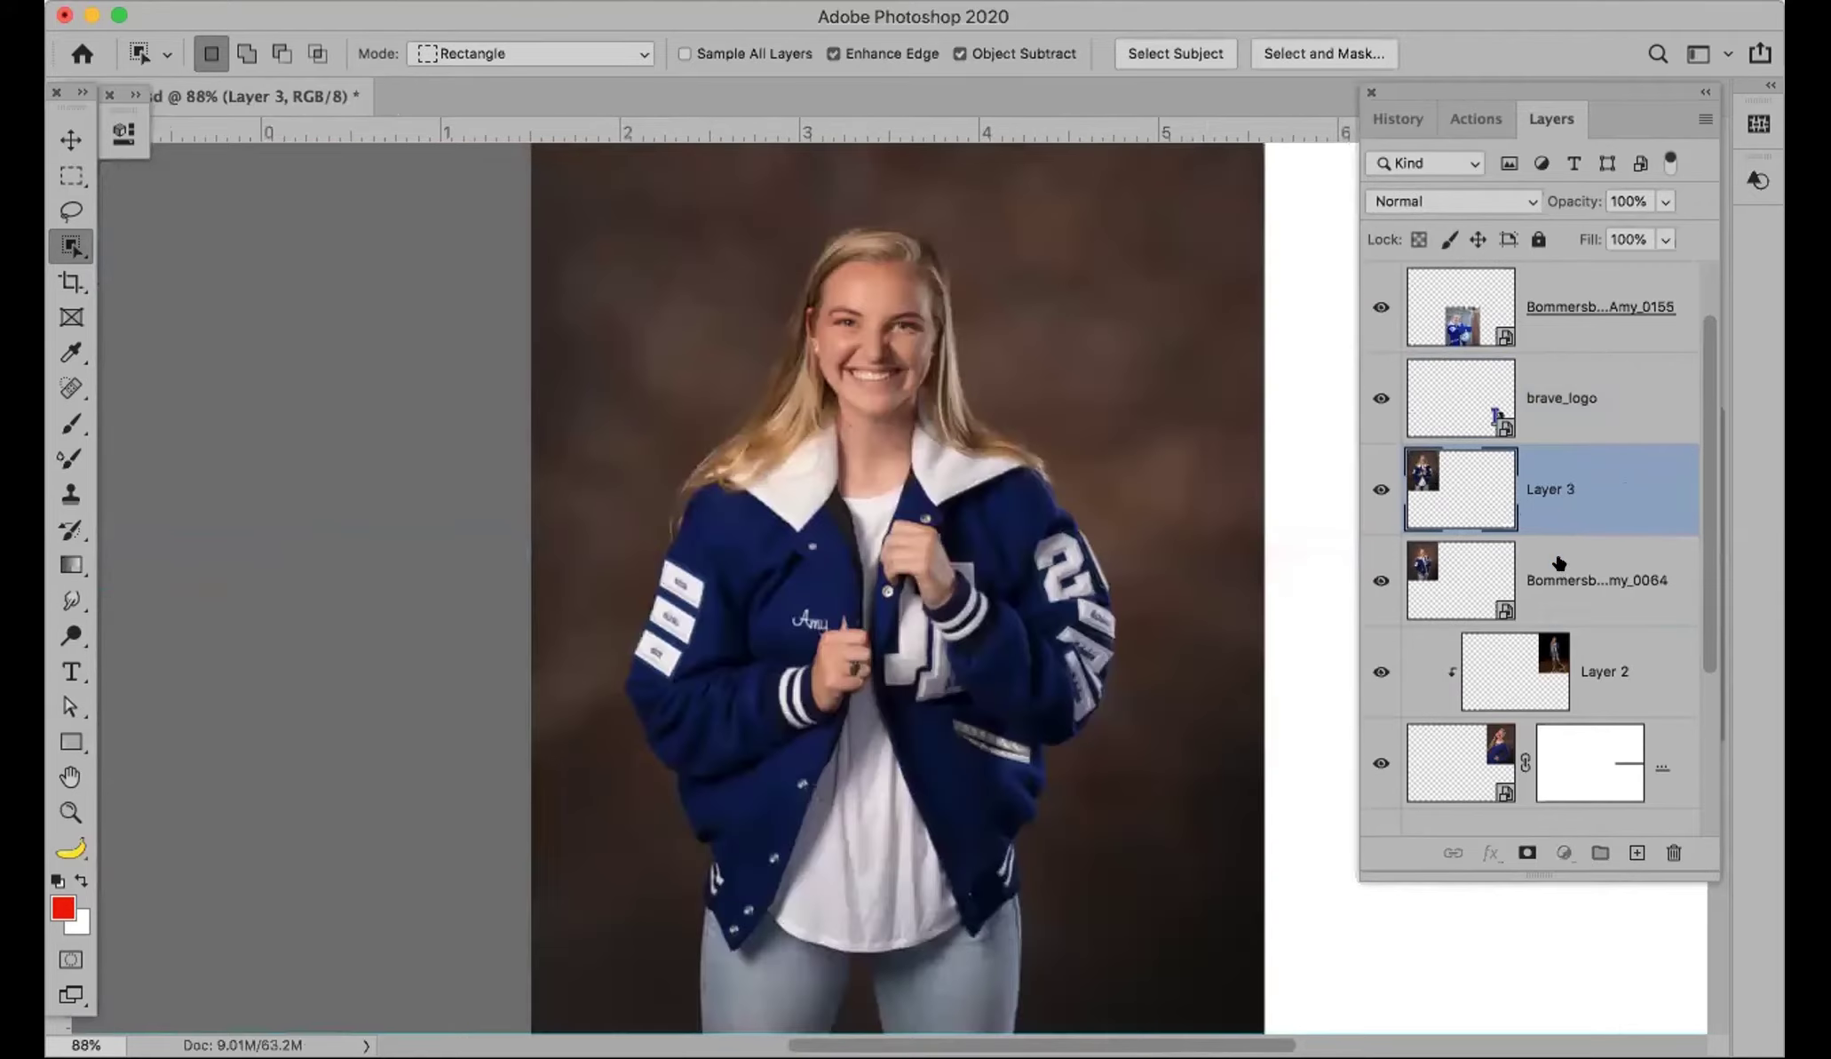
left_click(1559, 561)
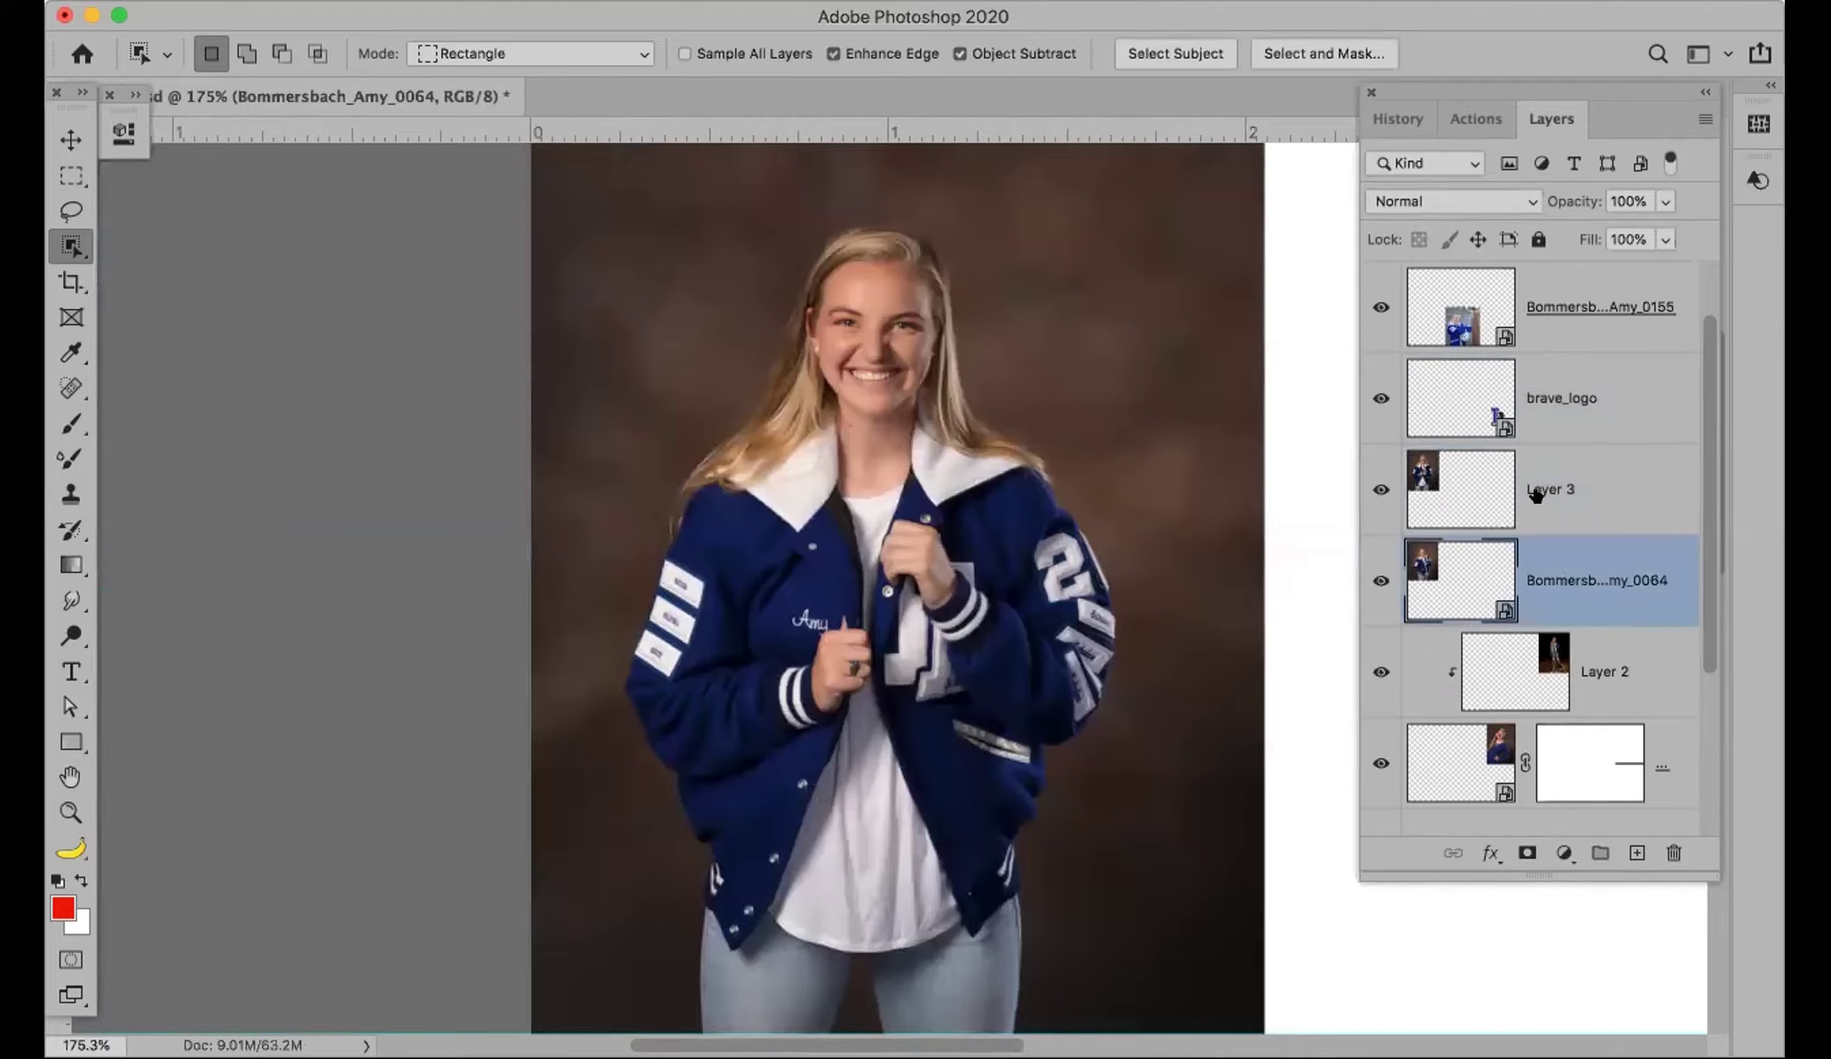
left_click(1551, 513, "alt")
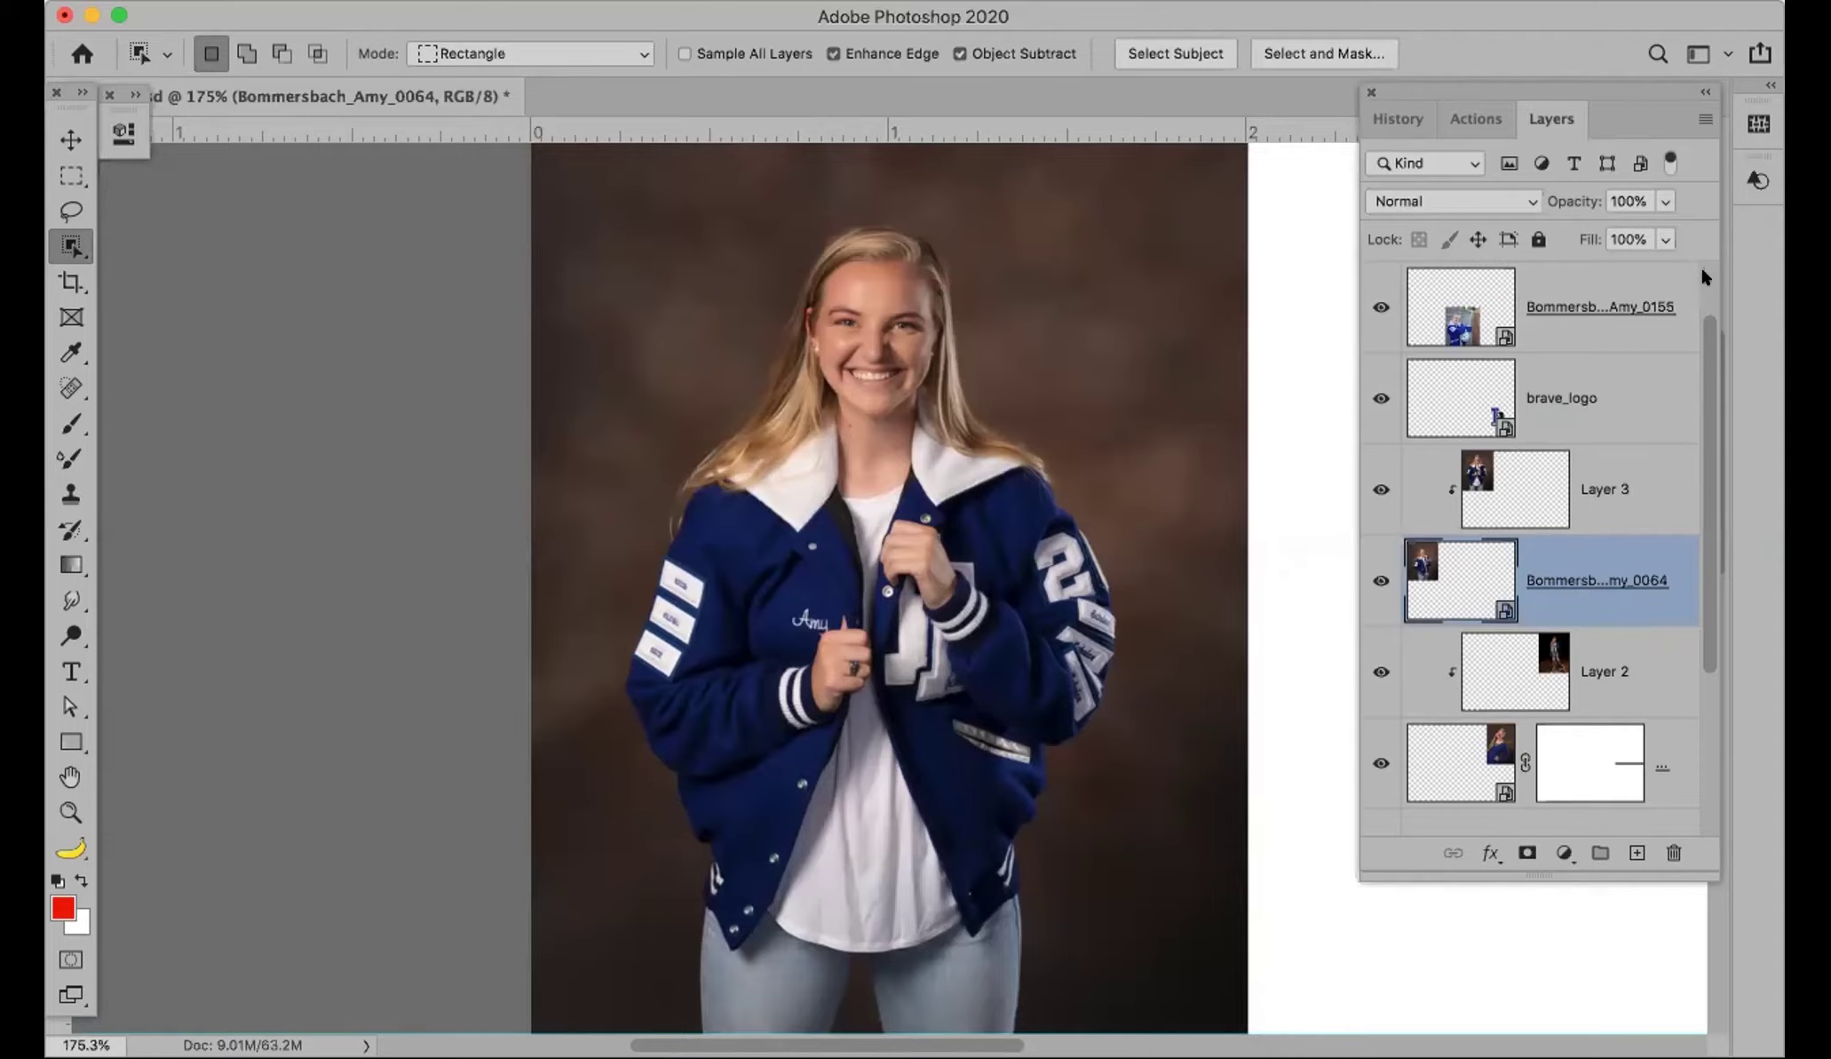
Step: Filter the layers to show only type layers, and select and inspect the graduation announcement text layer
scroll(1697, 277, "up", 1)
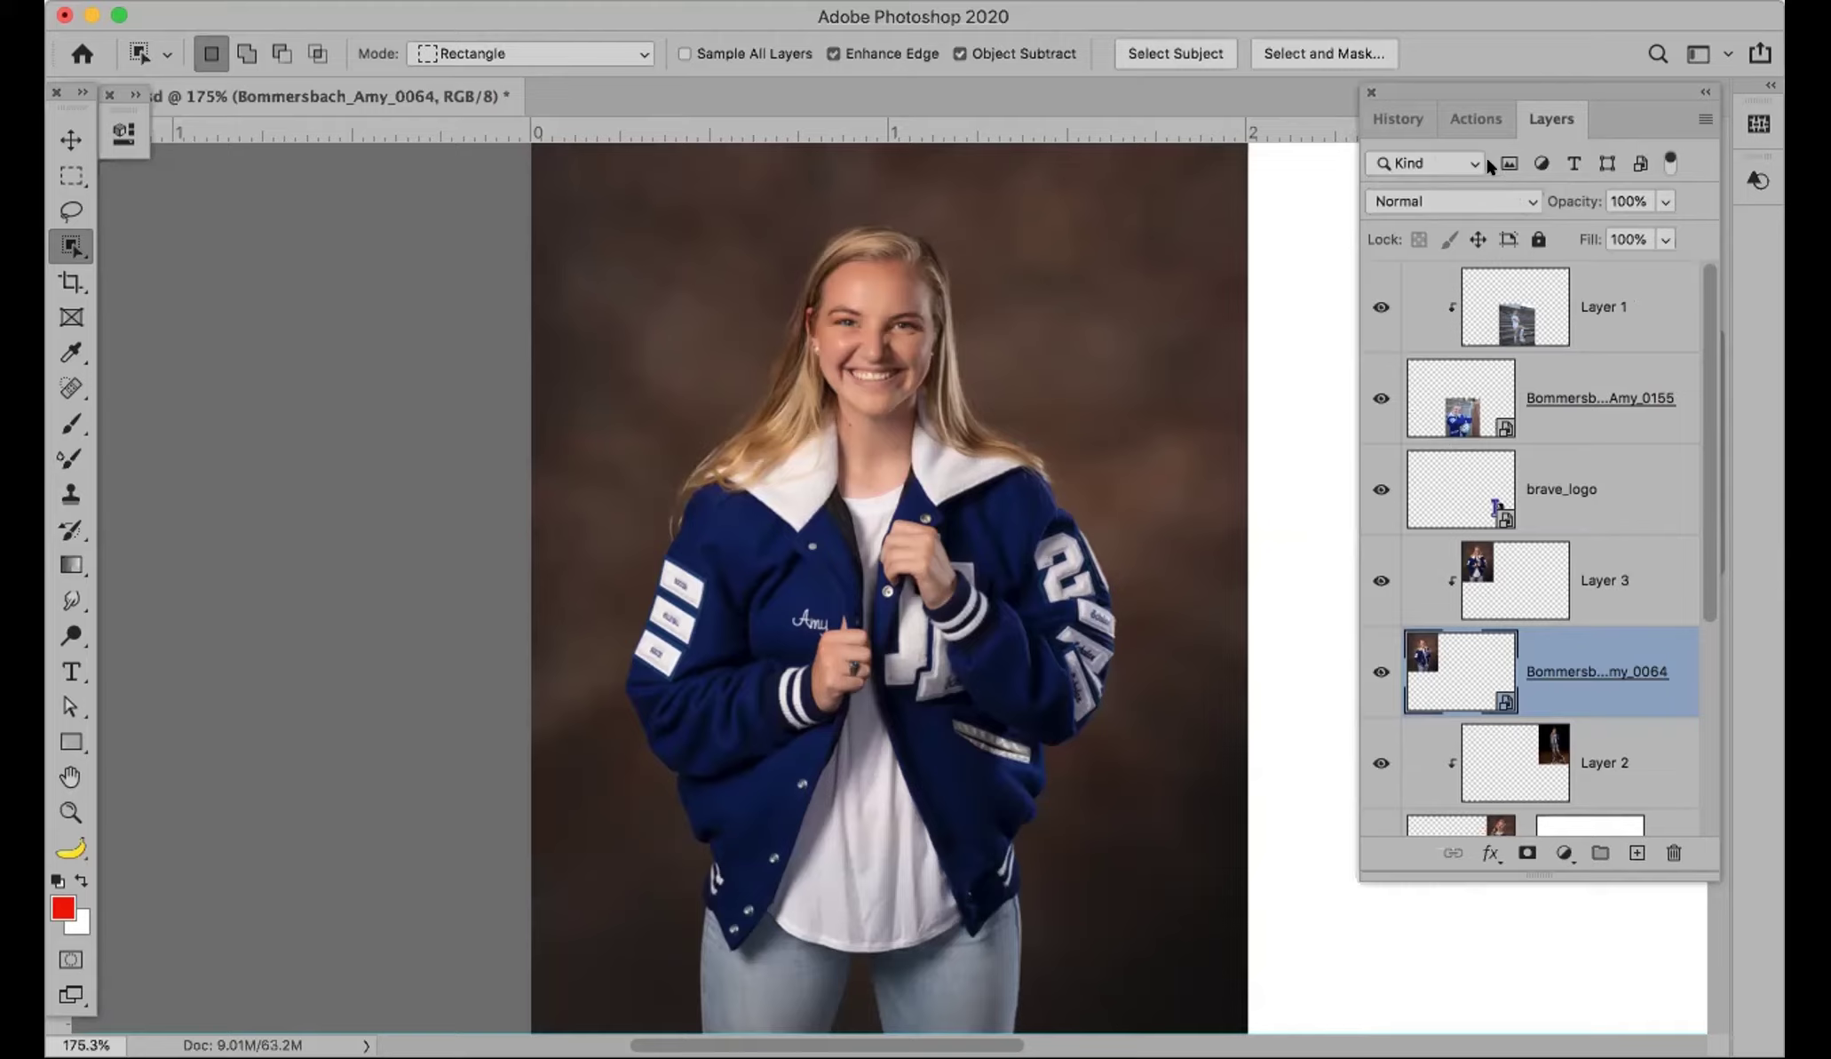
left_click(1565, 163)
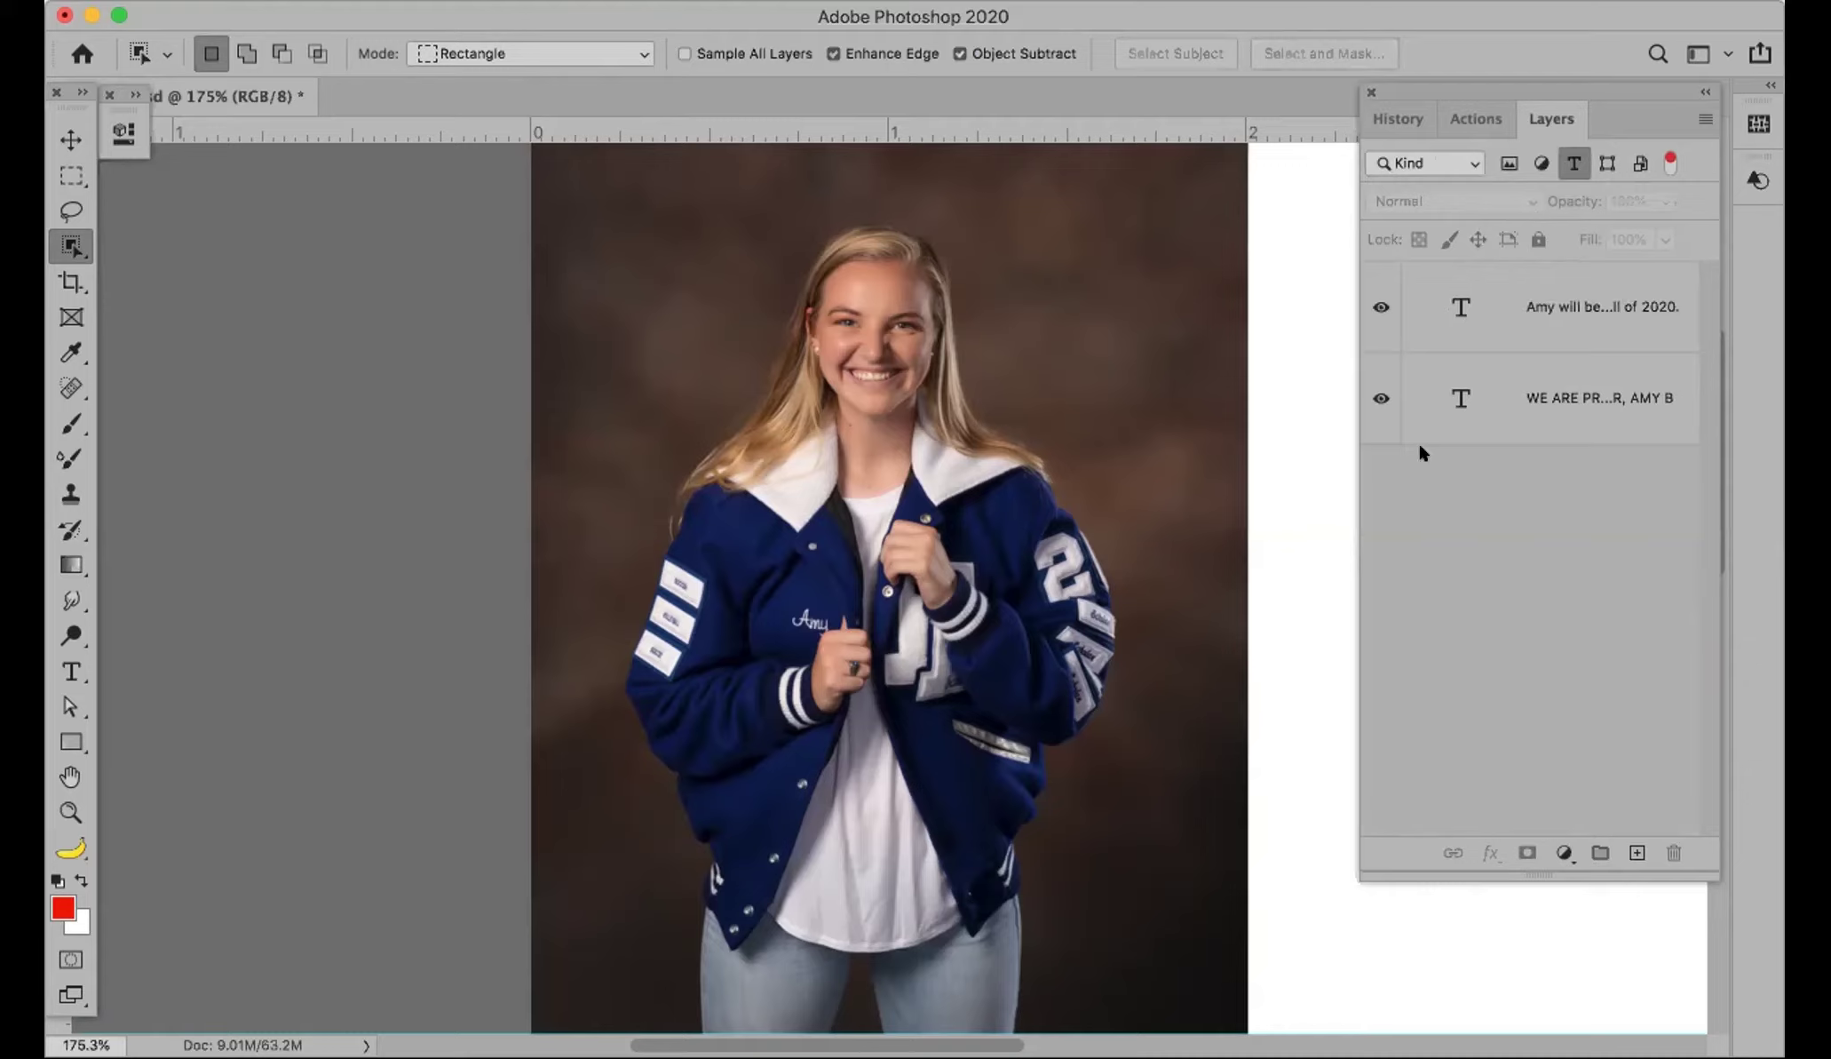
left_click(1498, 400)
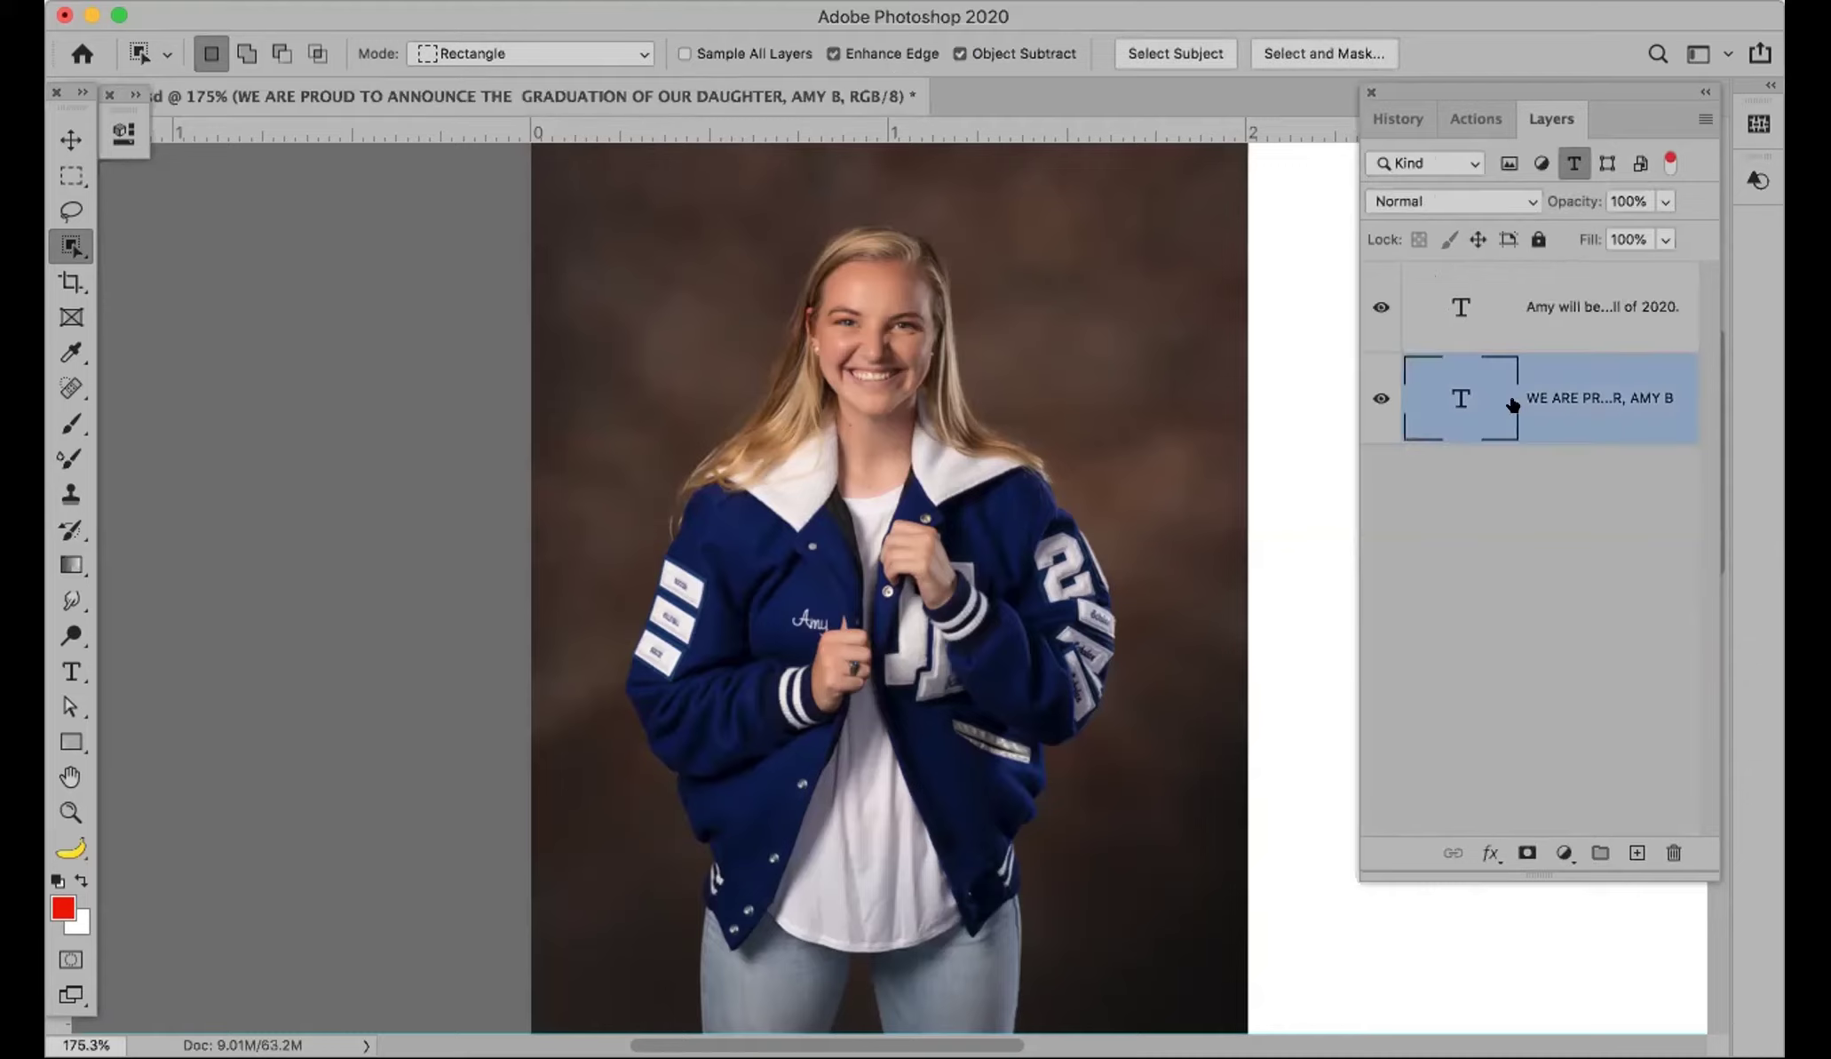
left_click(1585, 404, "alt")
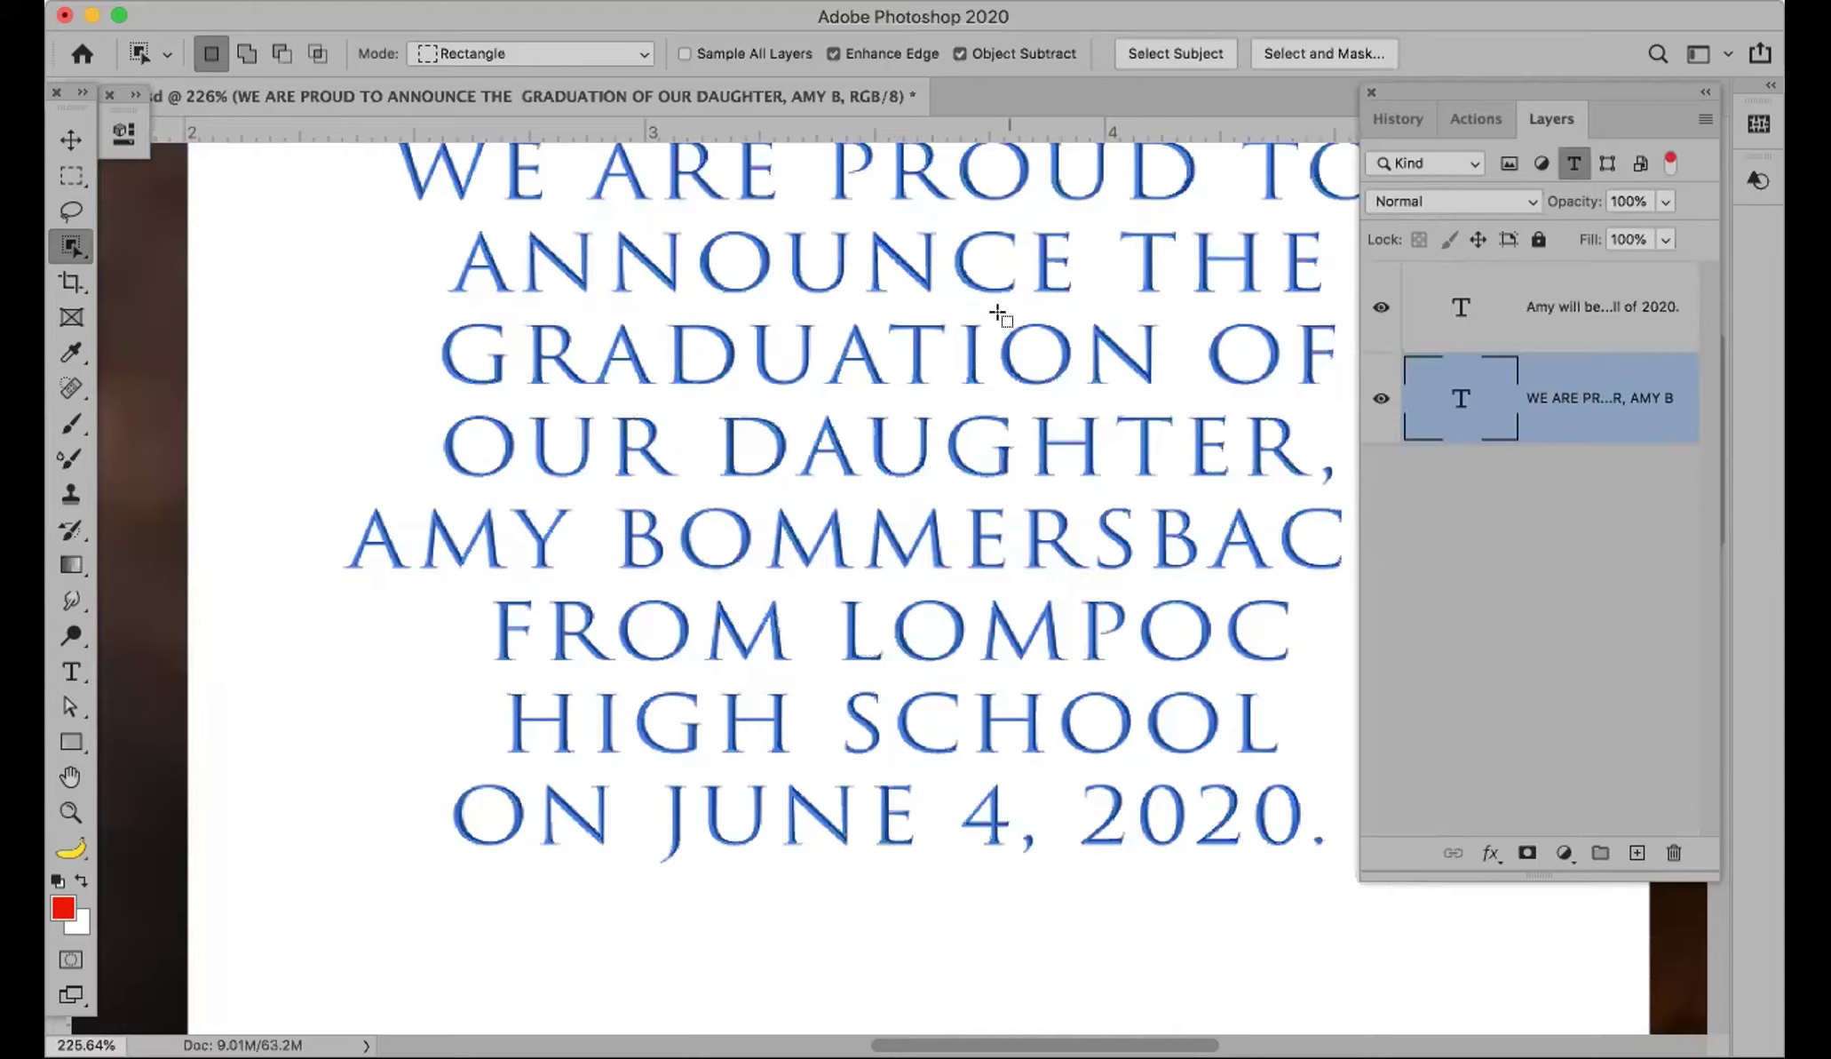
key("super+minus")
key("super+minus")
key("super+minus")
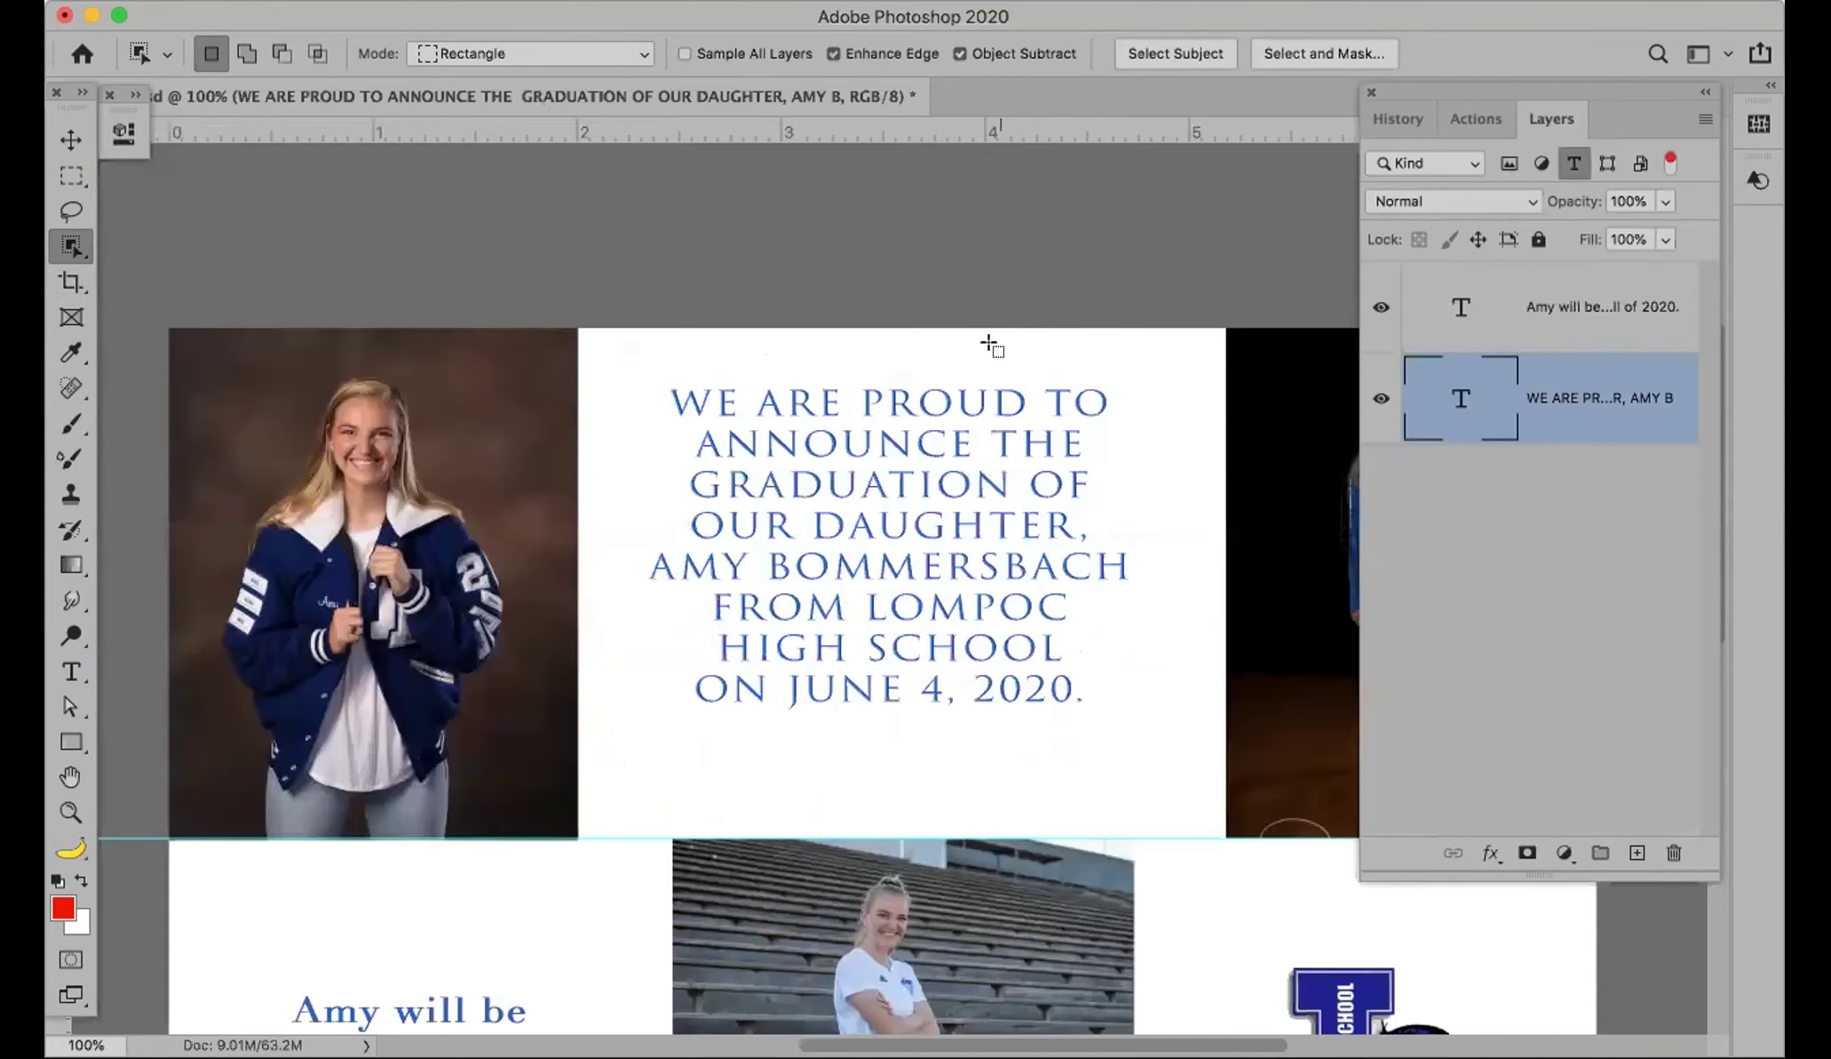
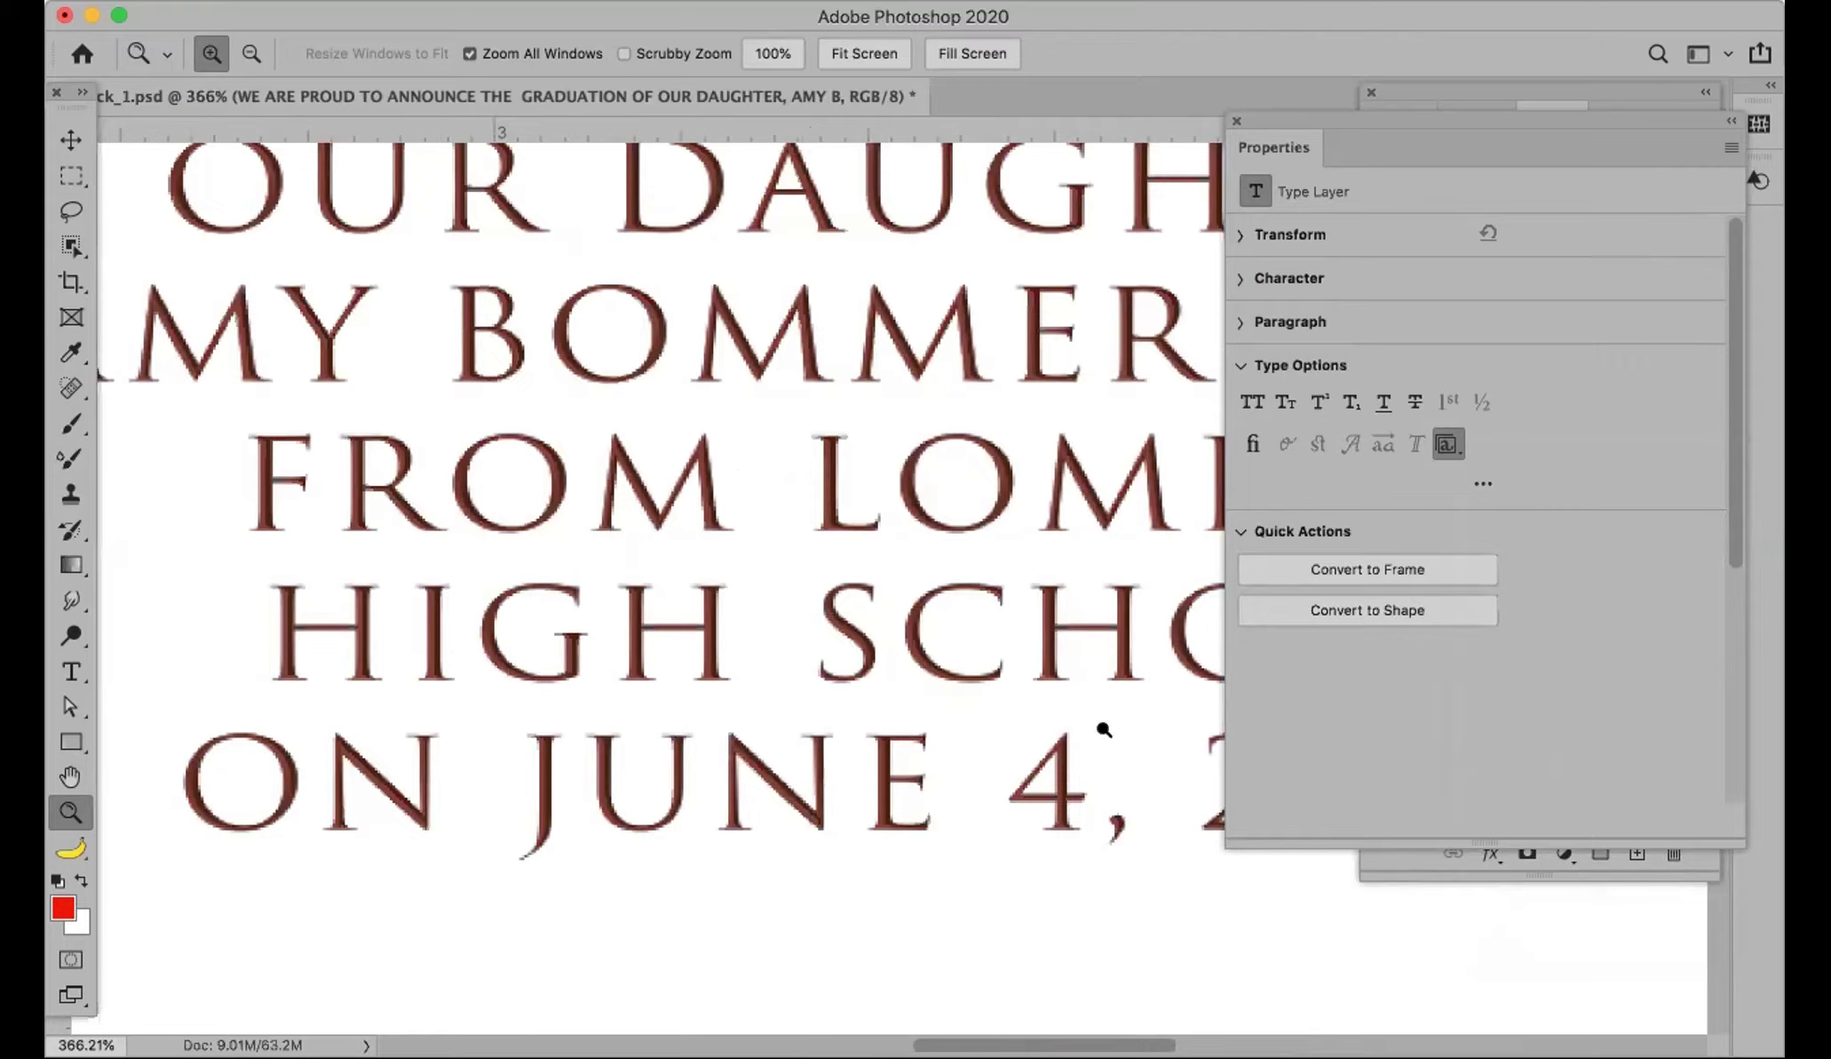
Step: Turn off the Terra Rosa and Salmon stylistic sets for the announcement text
left_click(1448, 445)
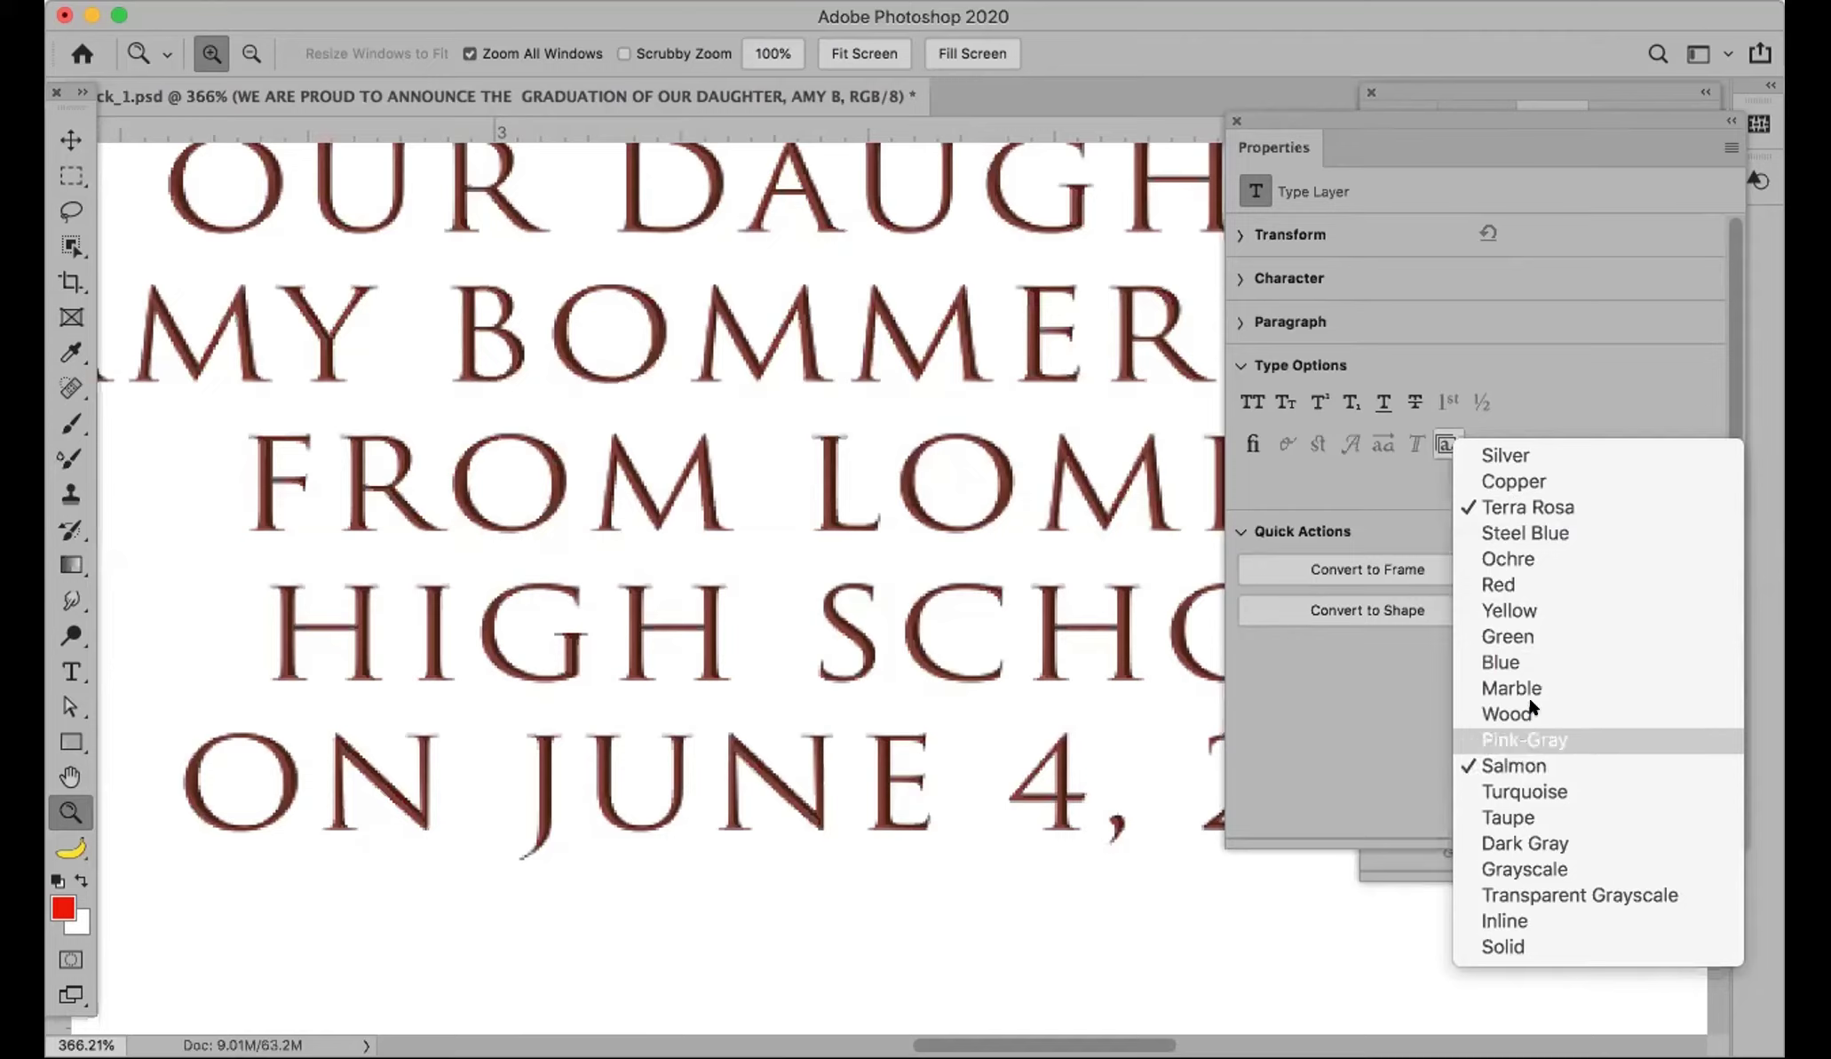
left_click(1466, 507)
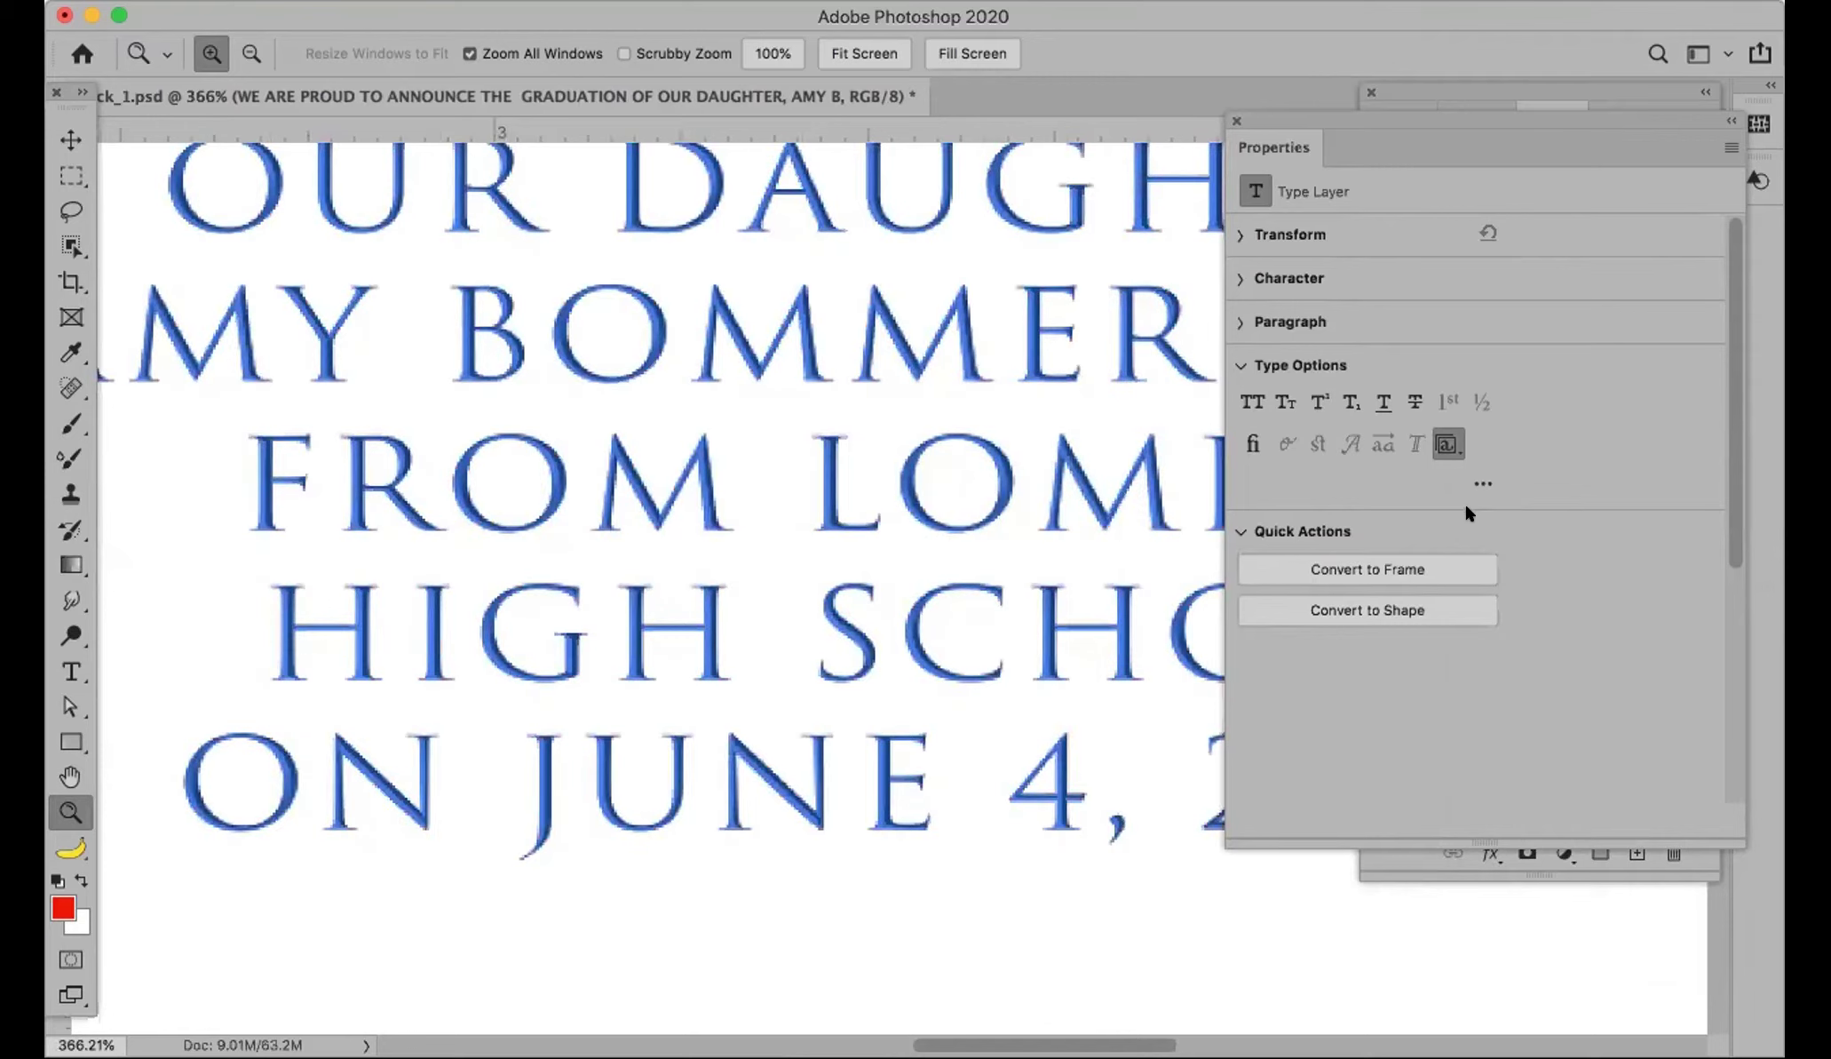
left_click(1448, 446)
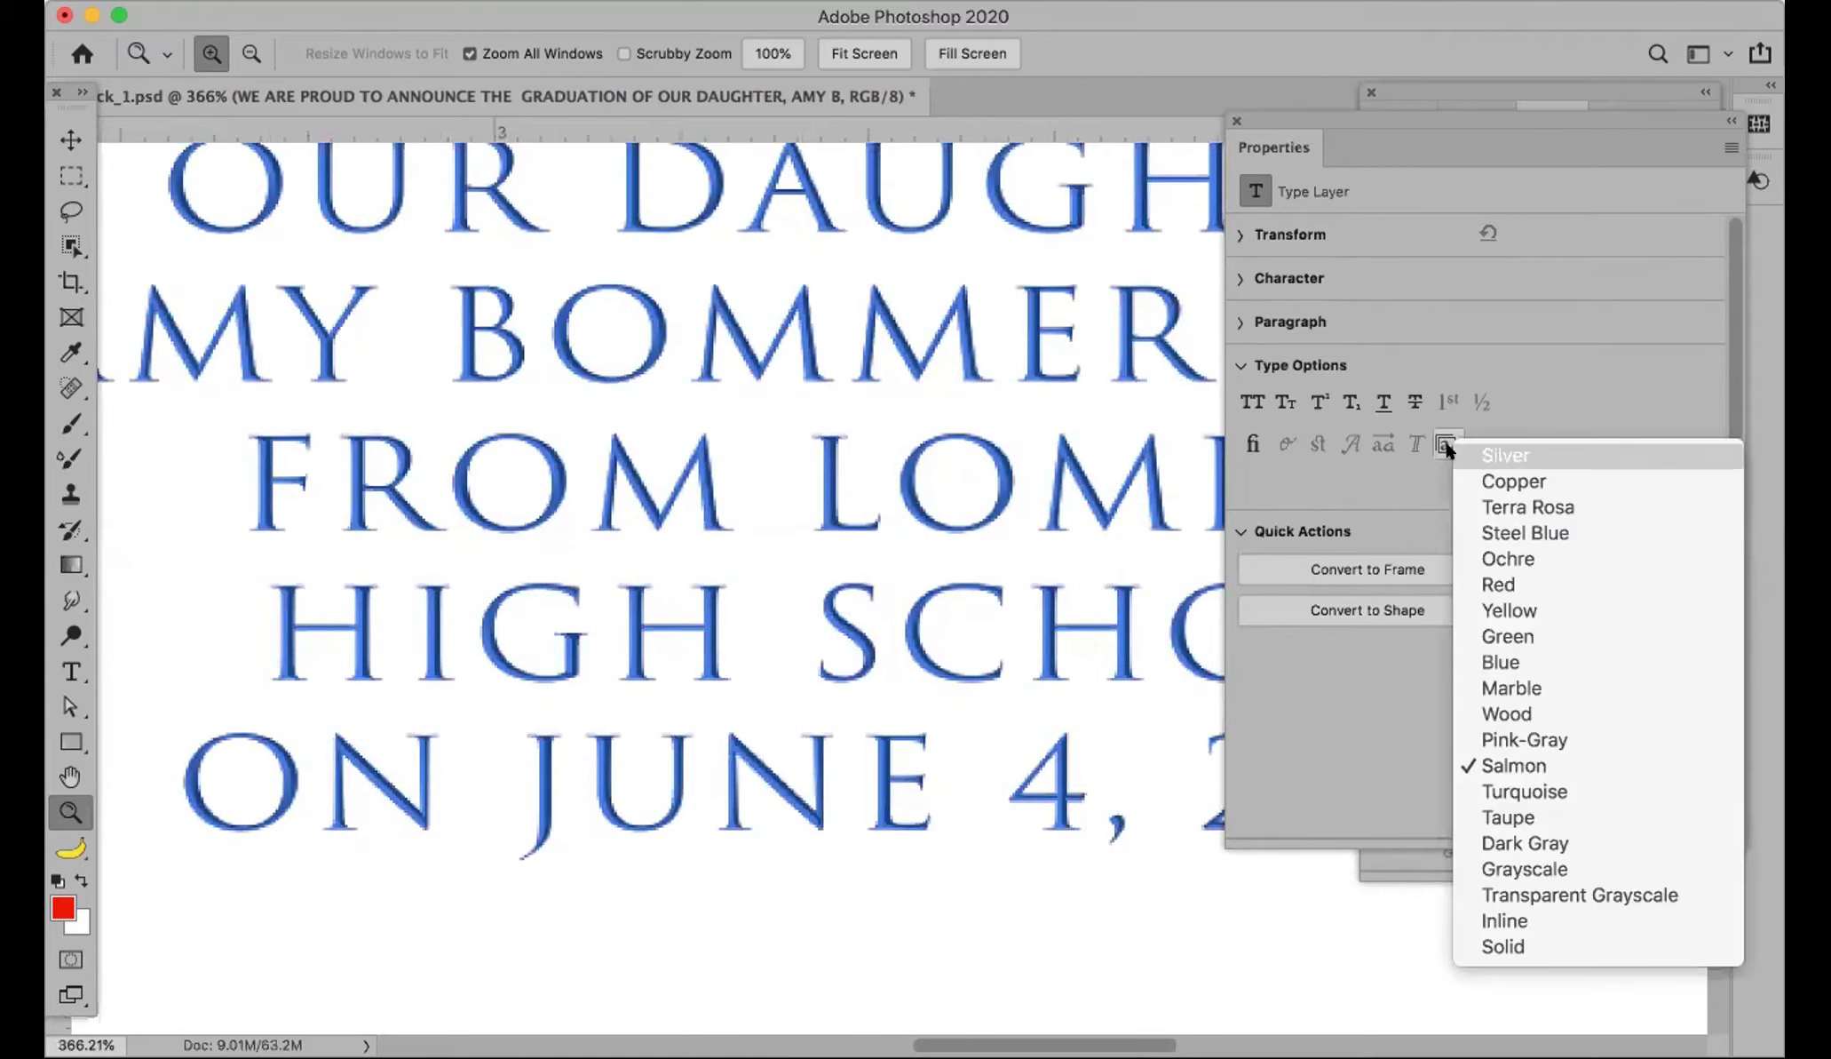
left_click(1495, 762)
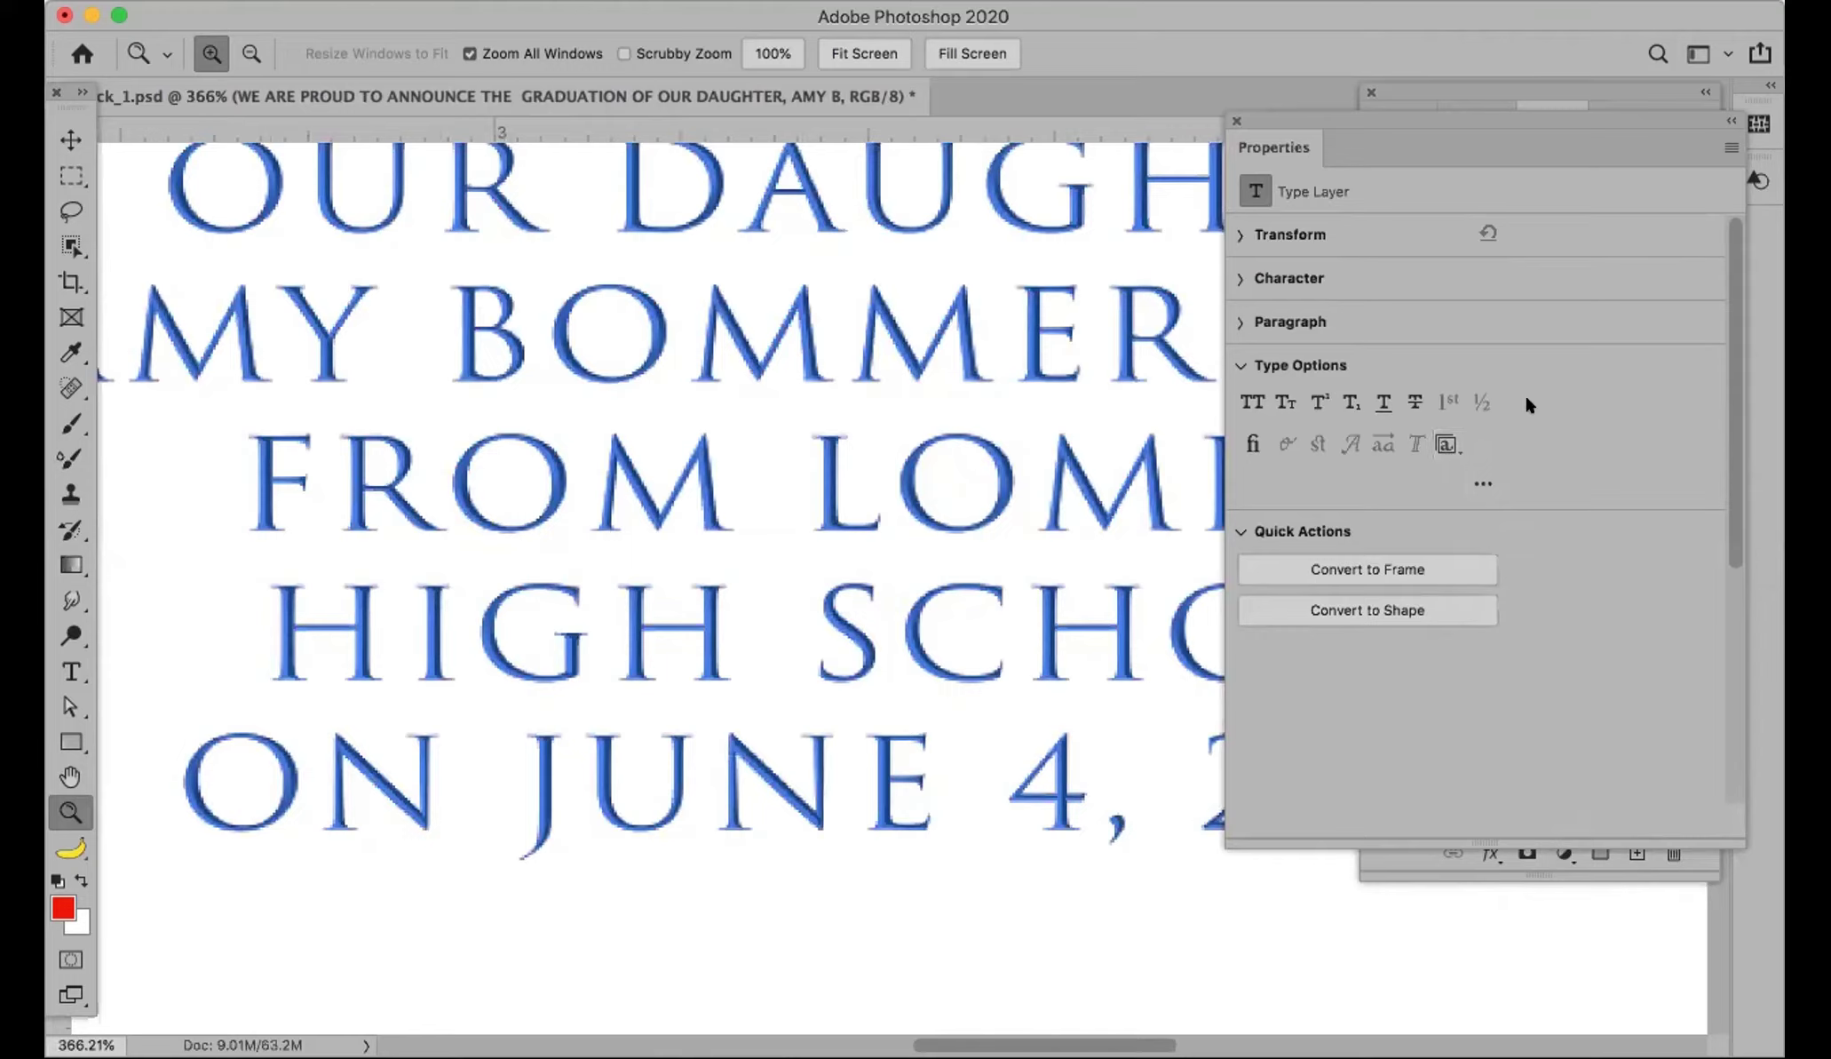
Step: Turn the Salmon stylistic set of the announcement text on again and back off
left_click(1448, 444)
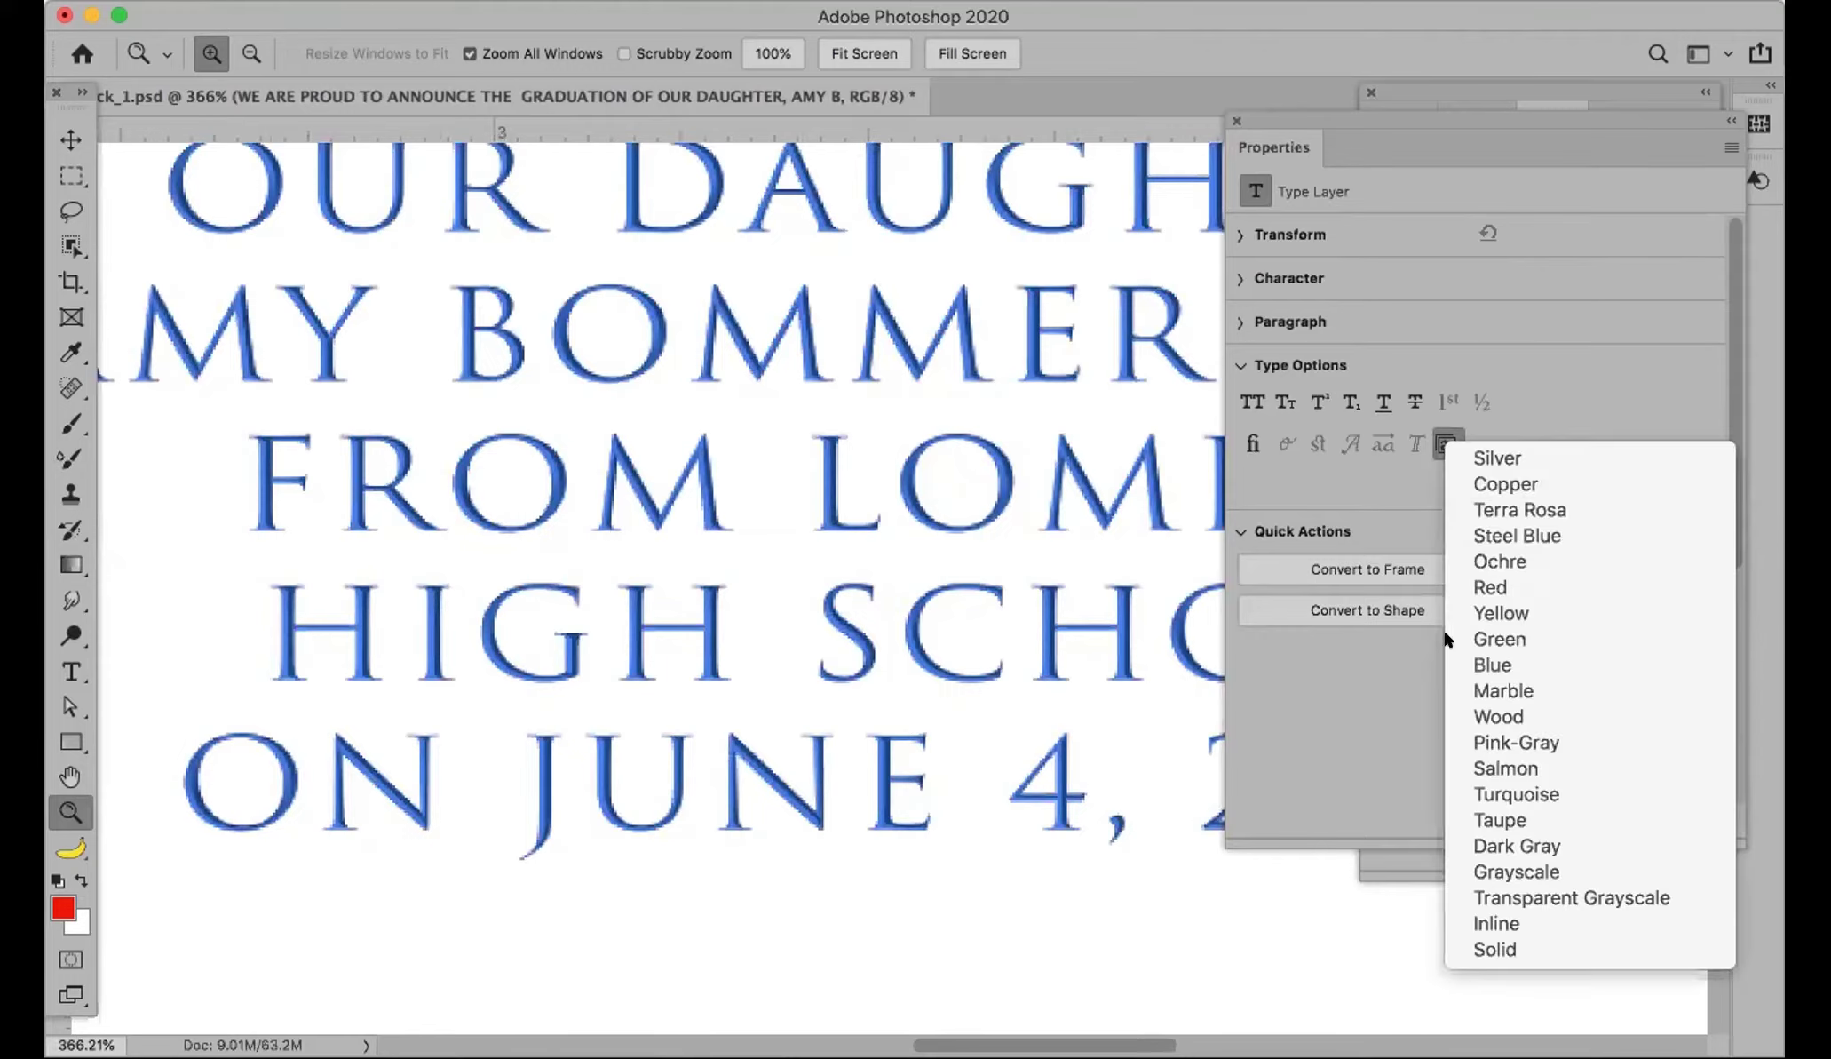
left_click(1497, 768)
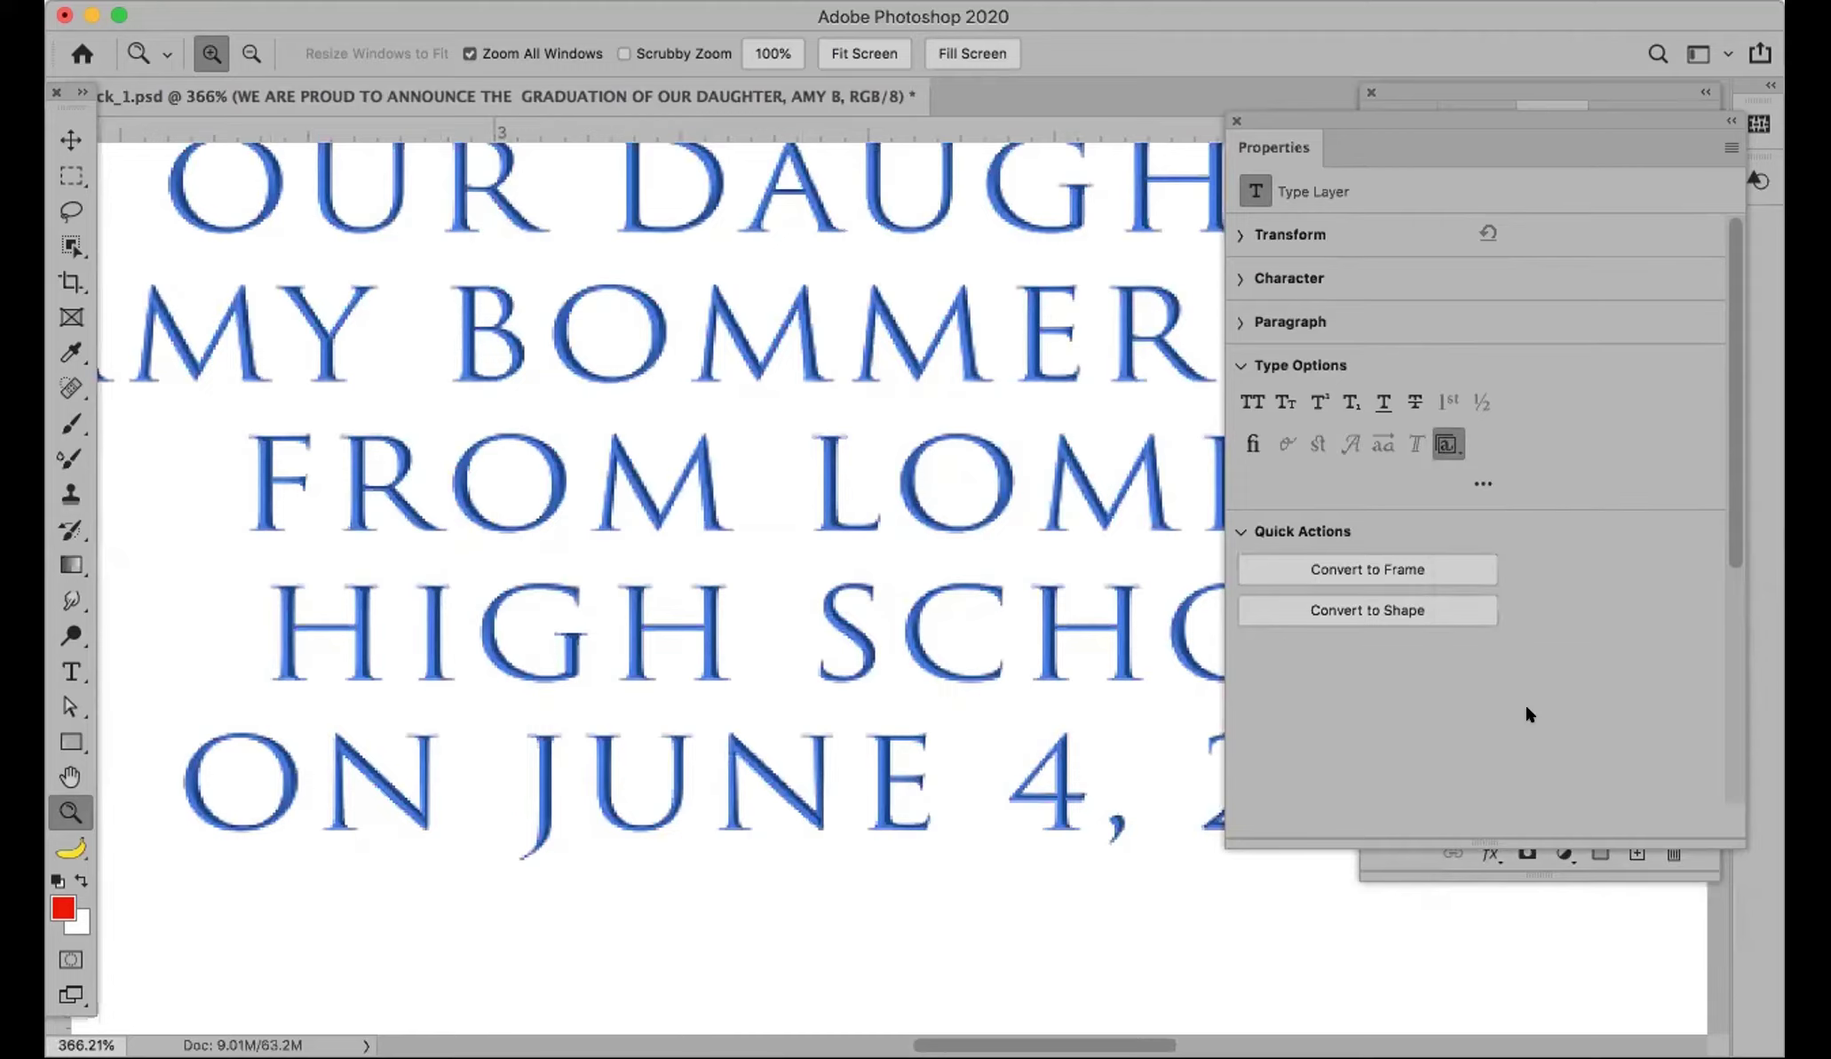
left_click(1447, 439)
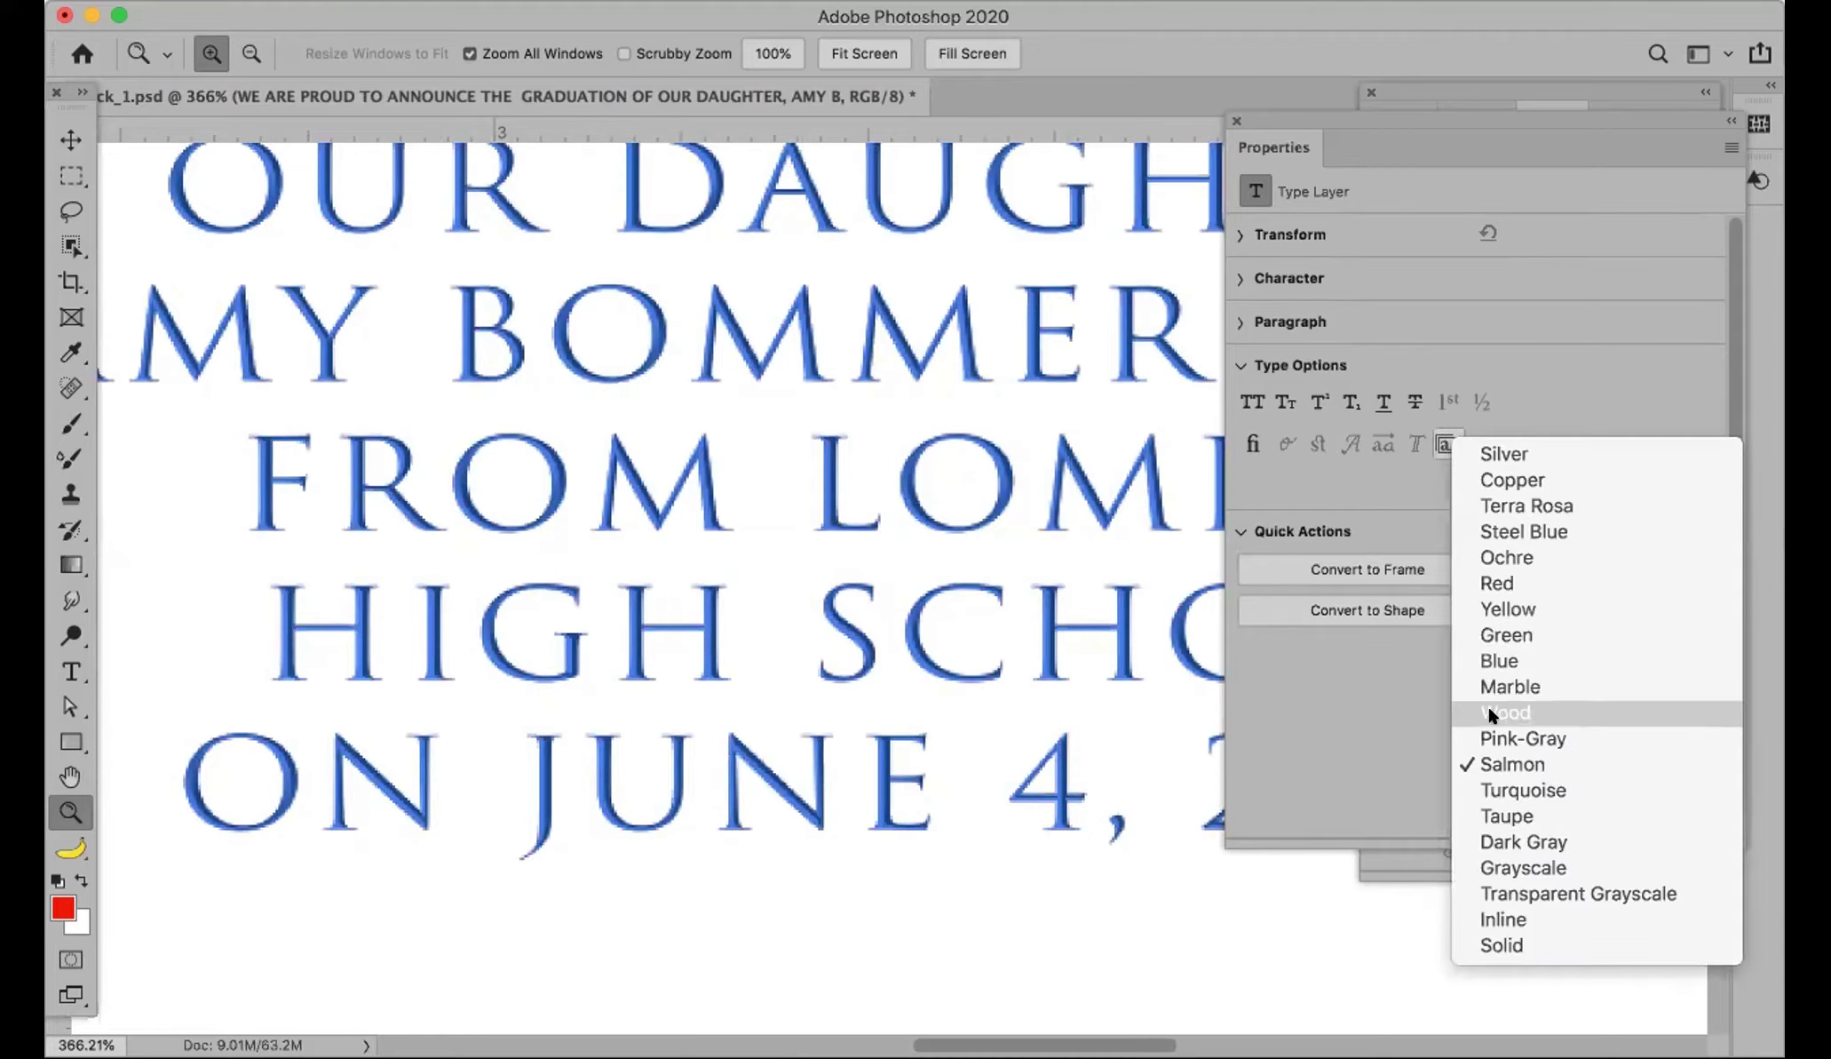
left_click(1486, 761)
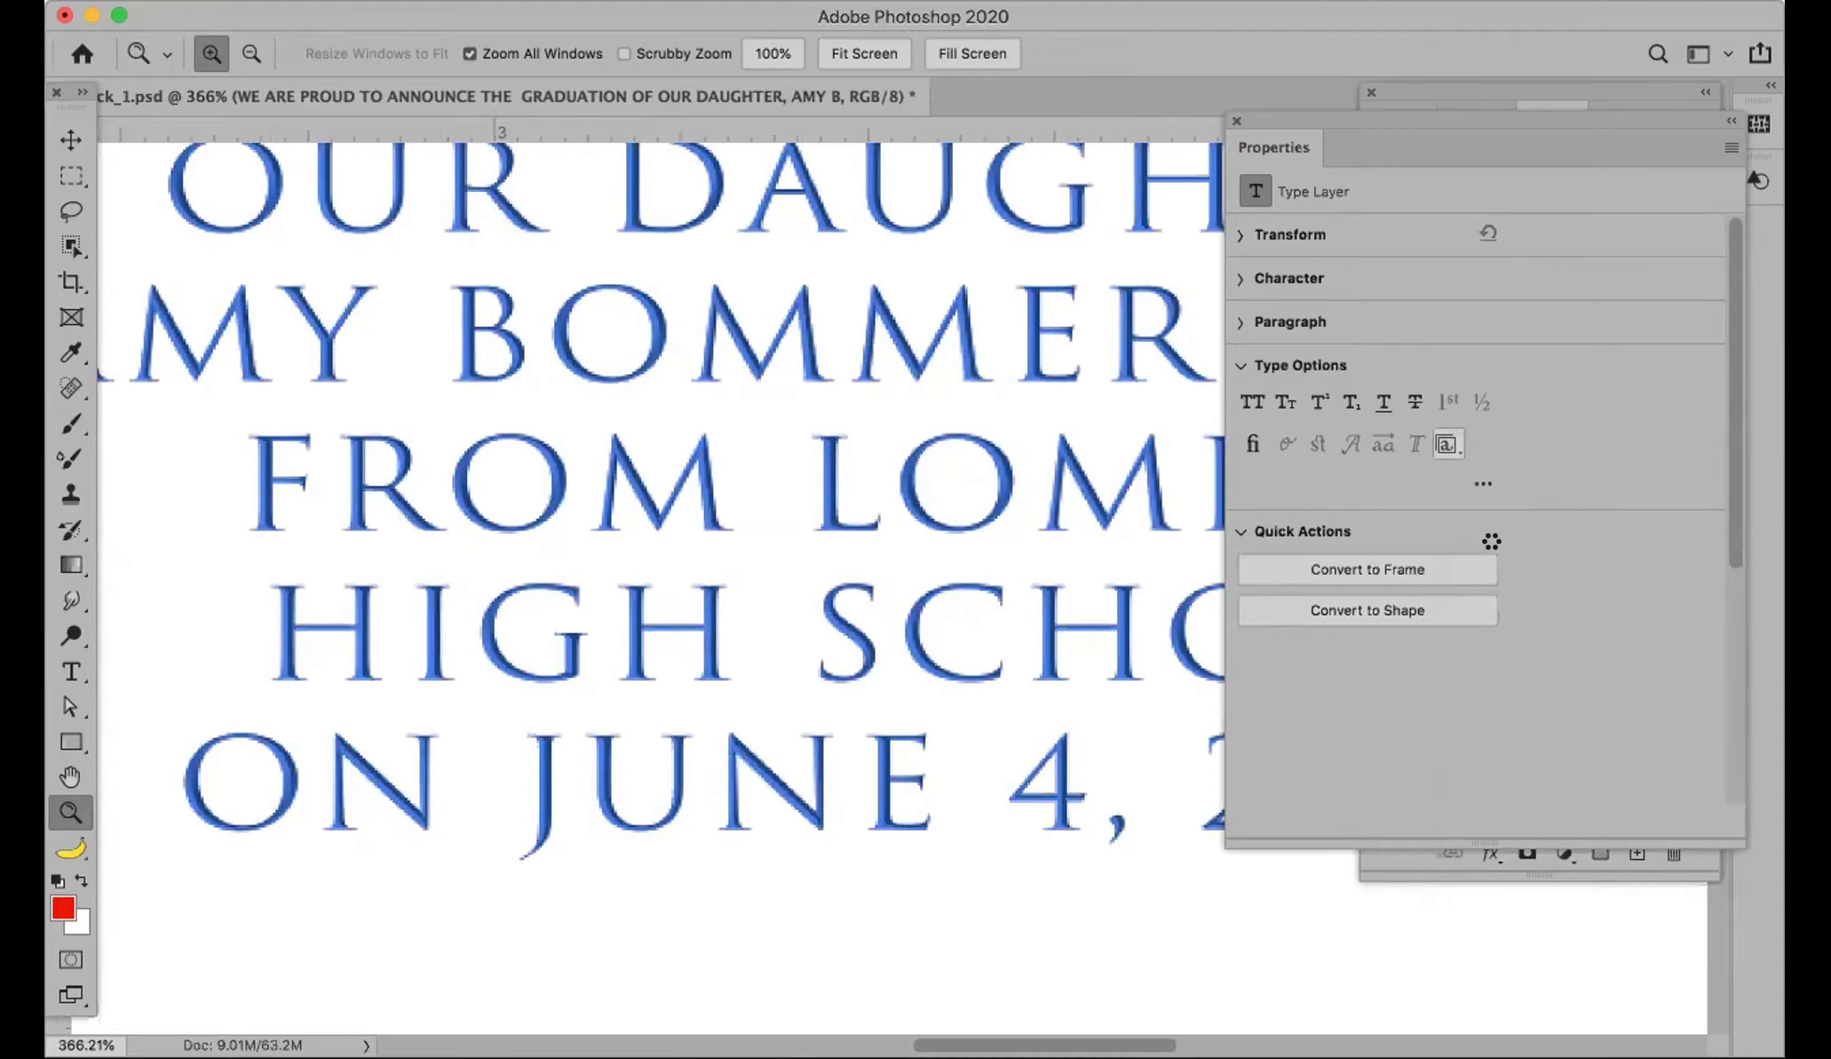
Step: Turn the Green stylistic set of the announcement text on and back off
left_click(1443, 441)
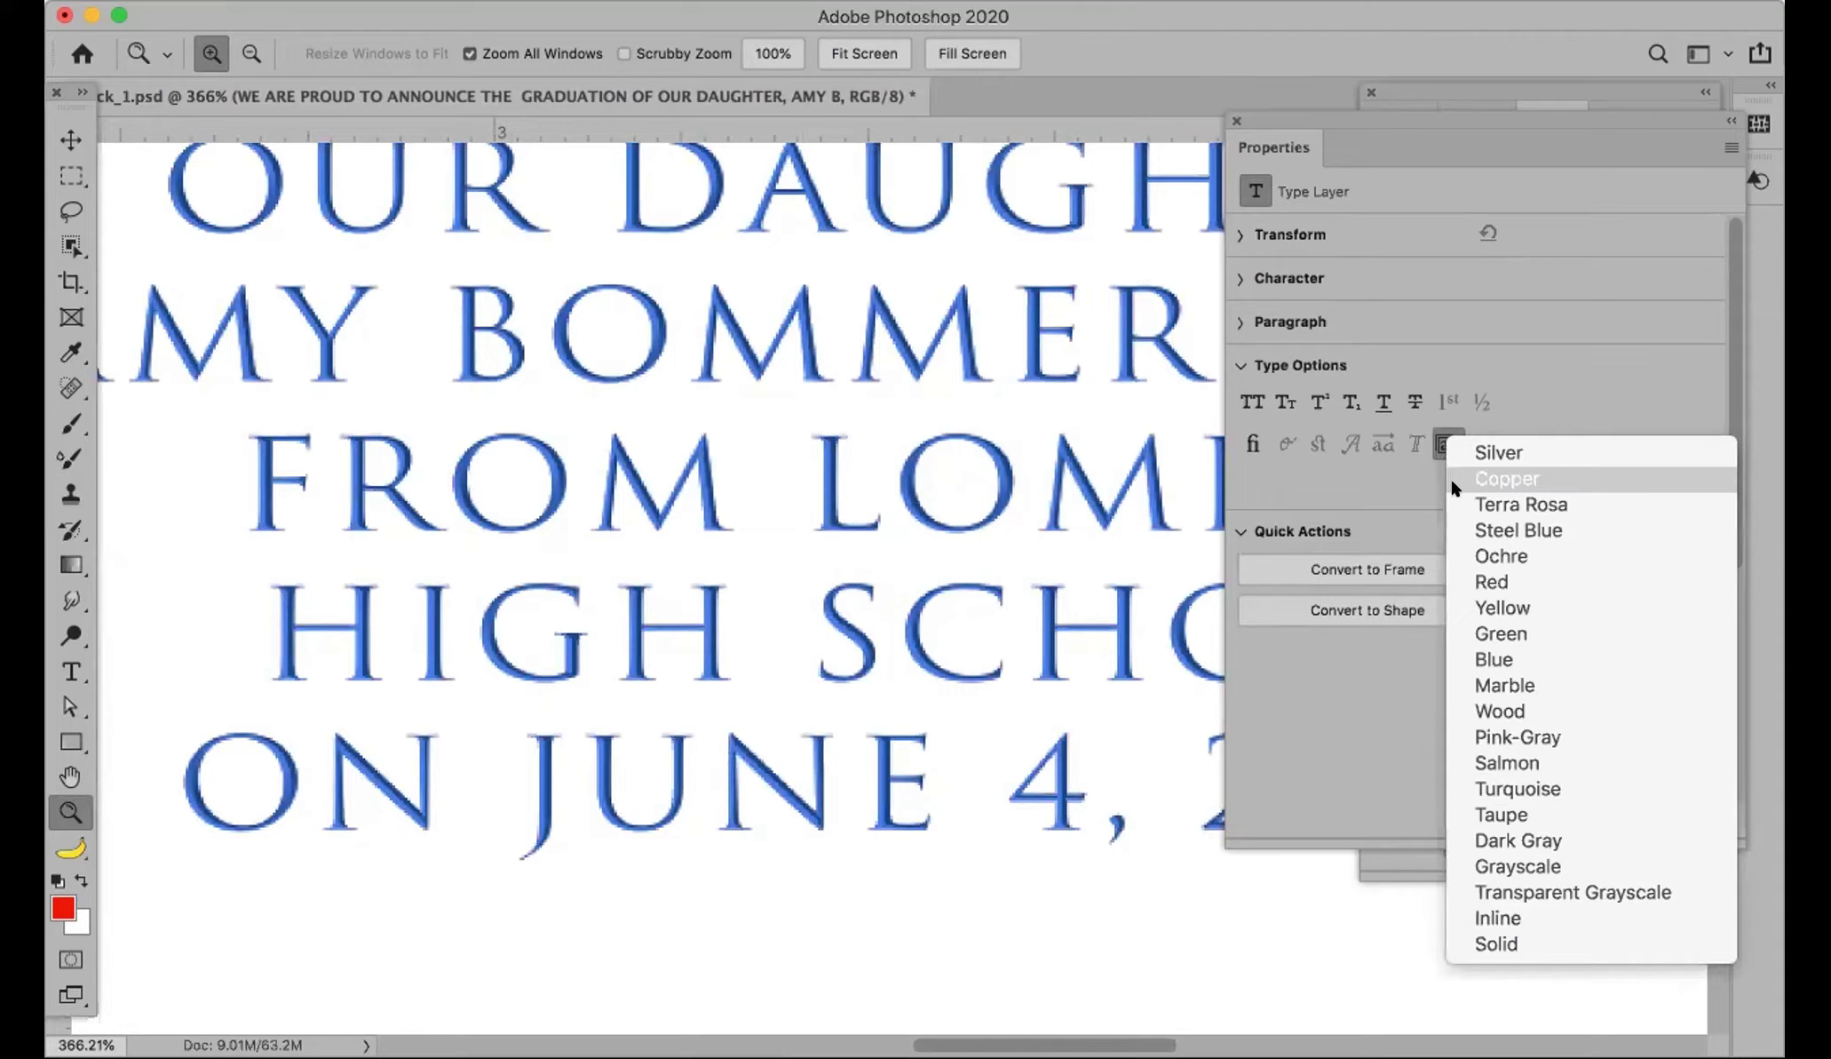
left_click(1489, 627)
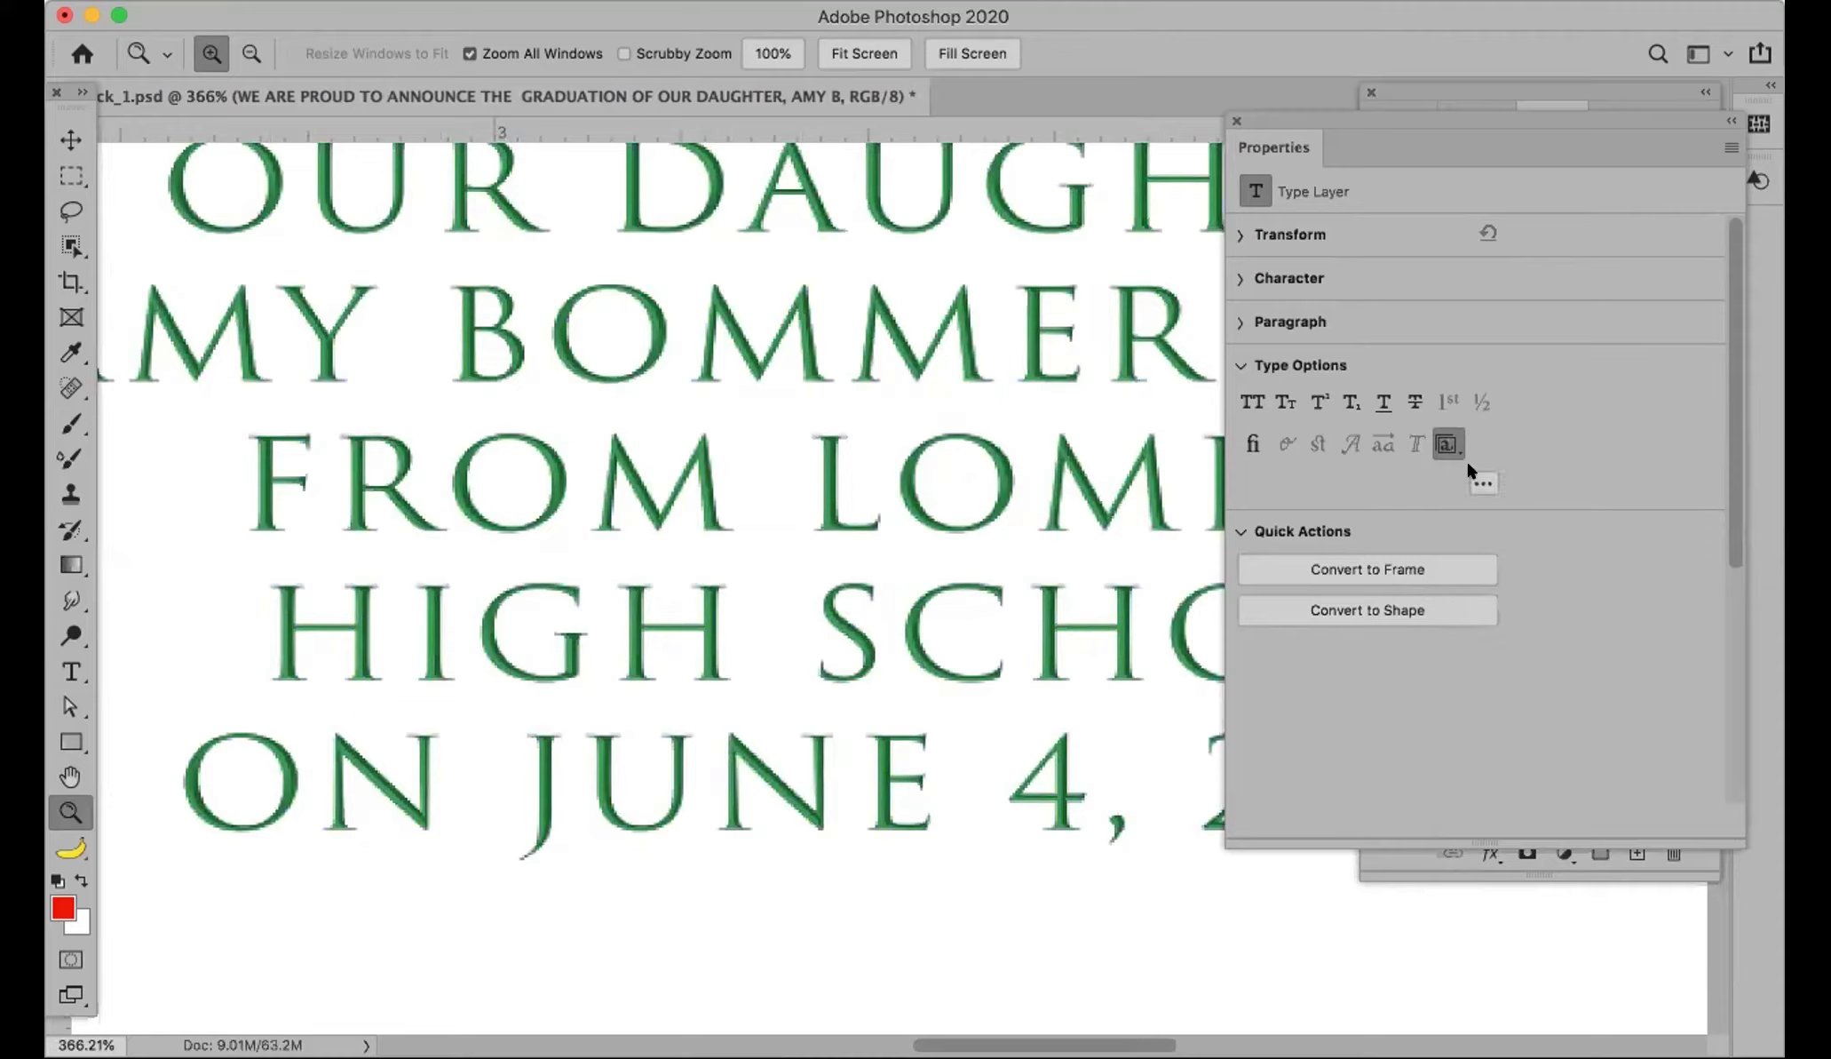
left_click(1450, 447)
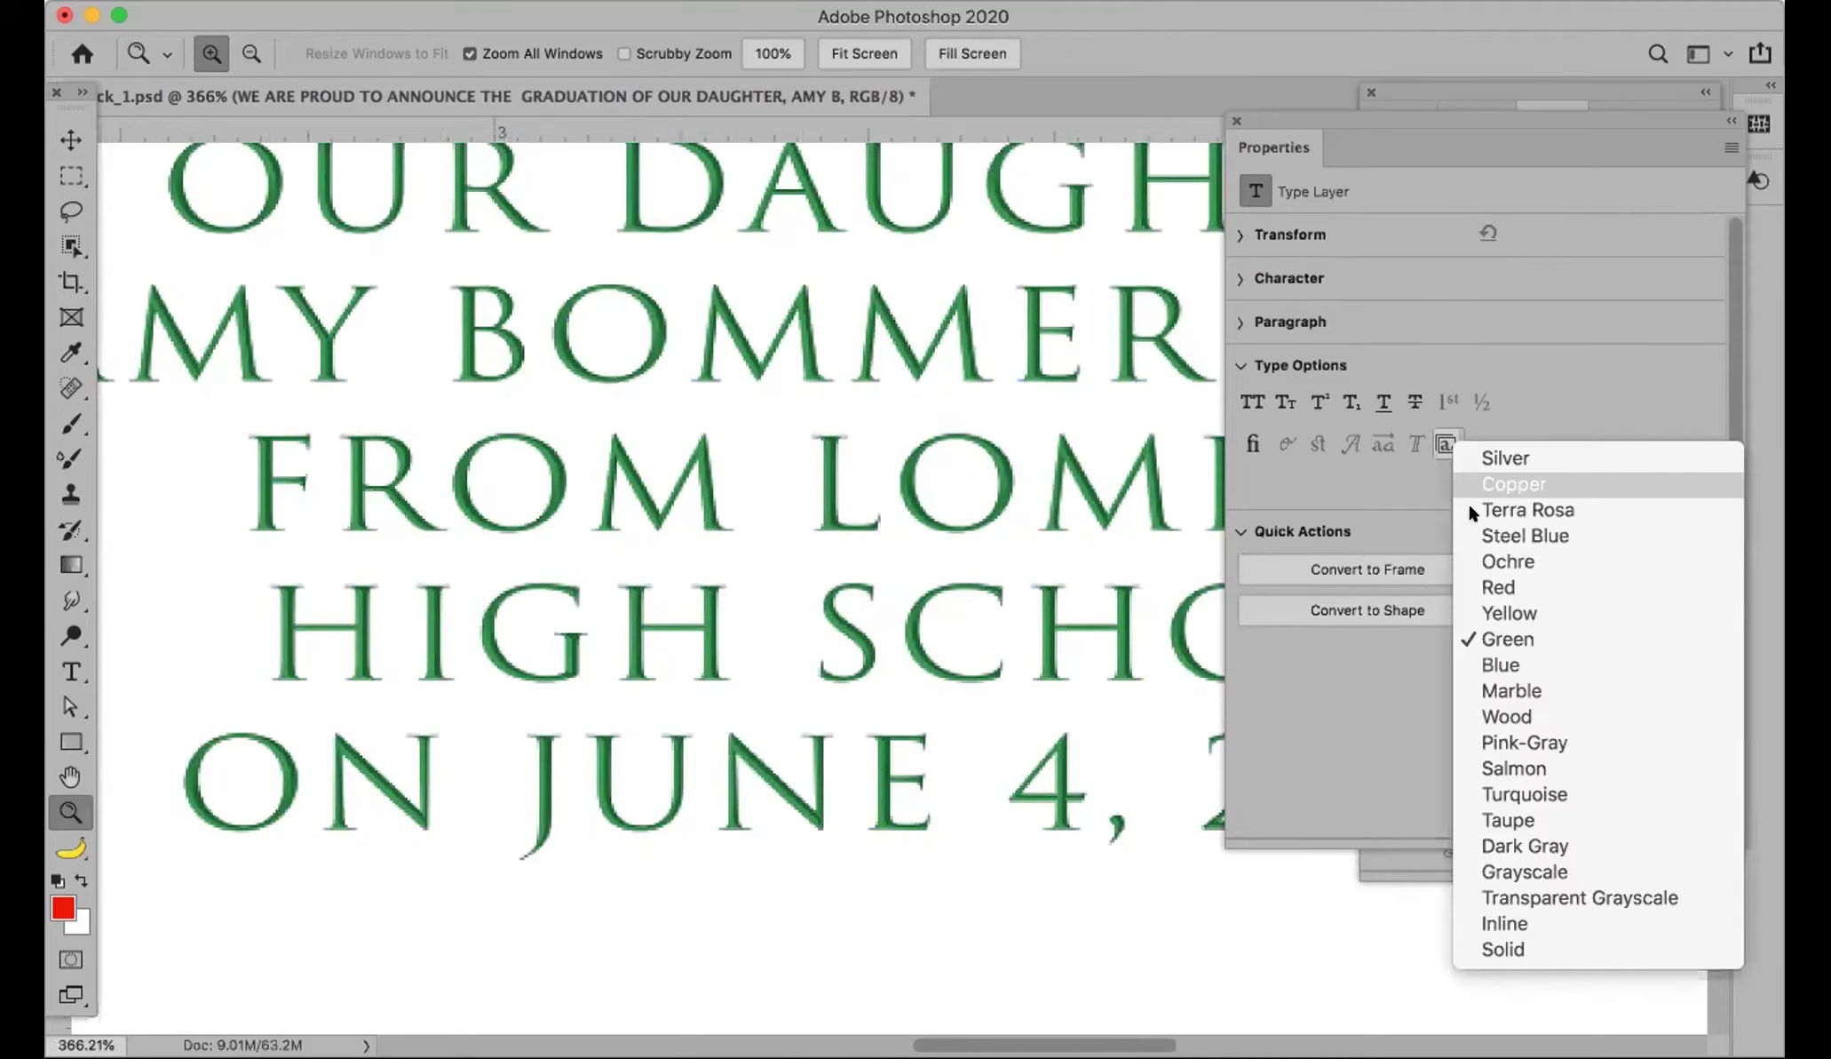
left_click(1466, 629)
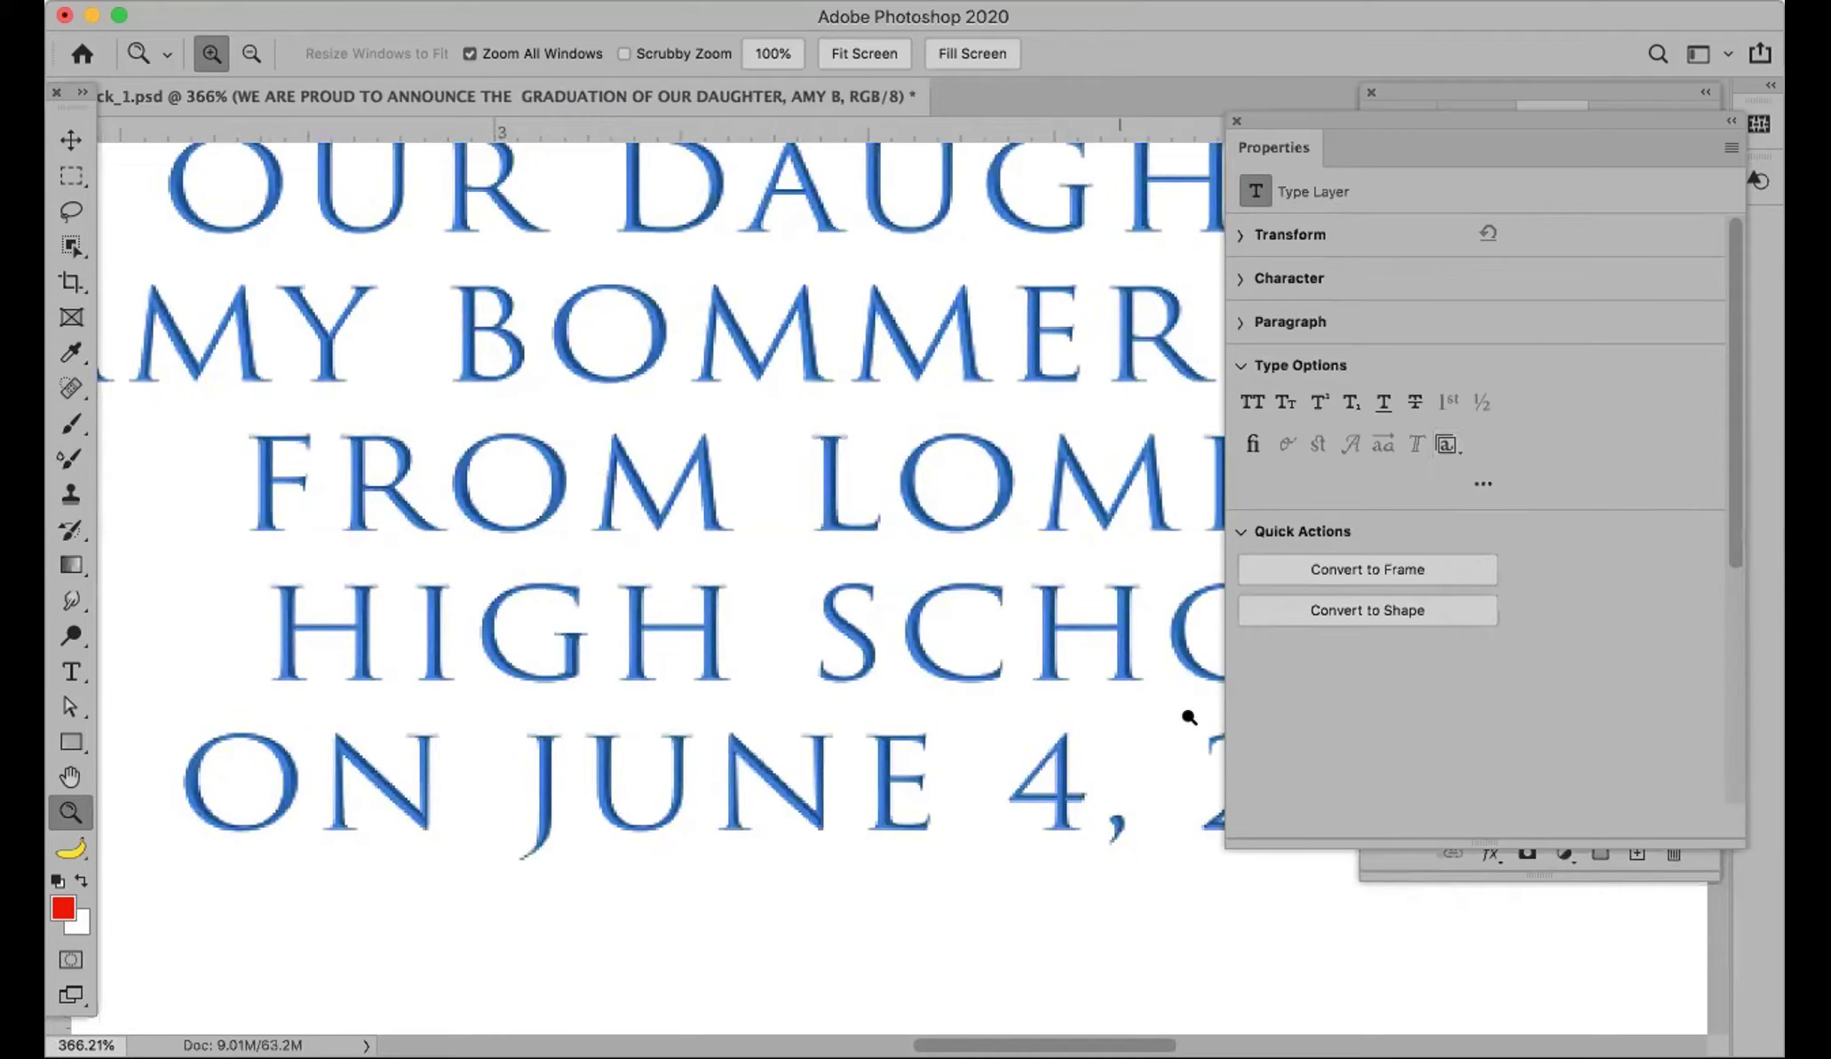
Step: Turn on the Ochre and Turquoise stylistic sets for the announcement text together, and switch off Ochre and Turquoise again
left_click(1445, 446)
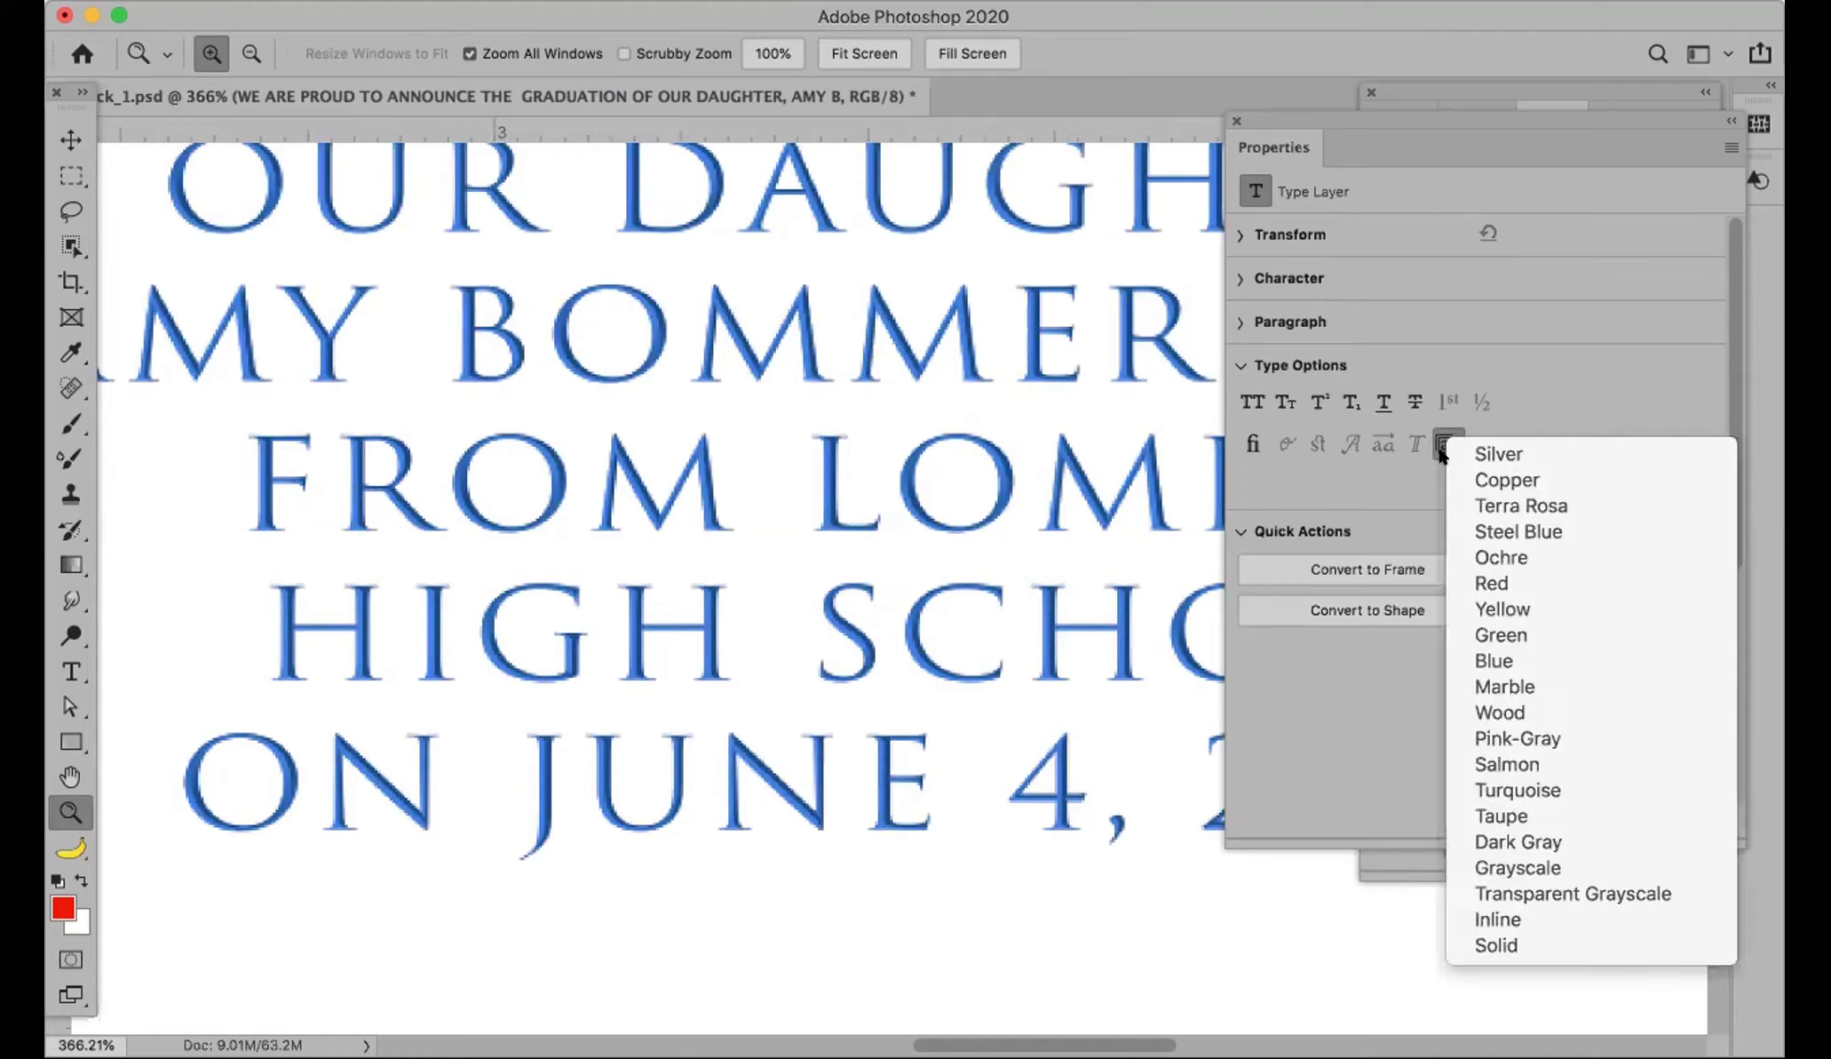
left_click(1492, 558)
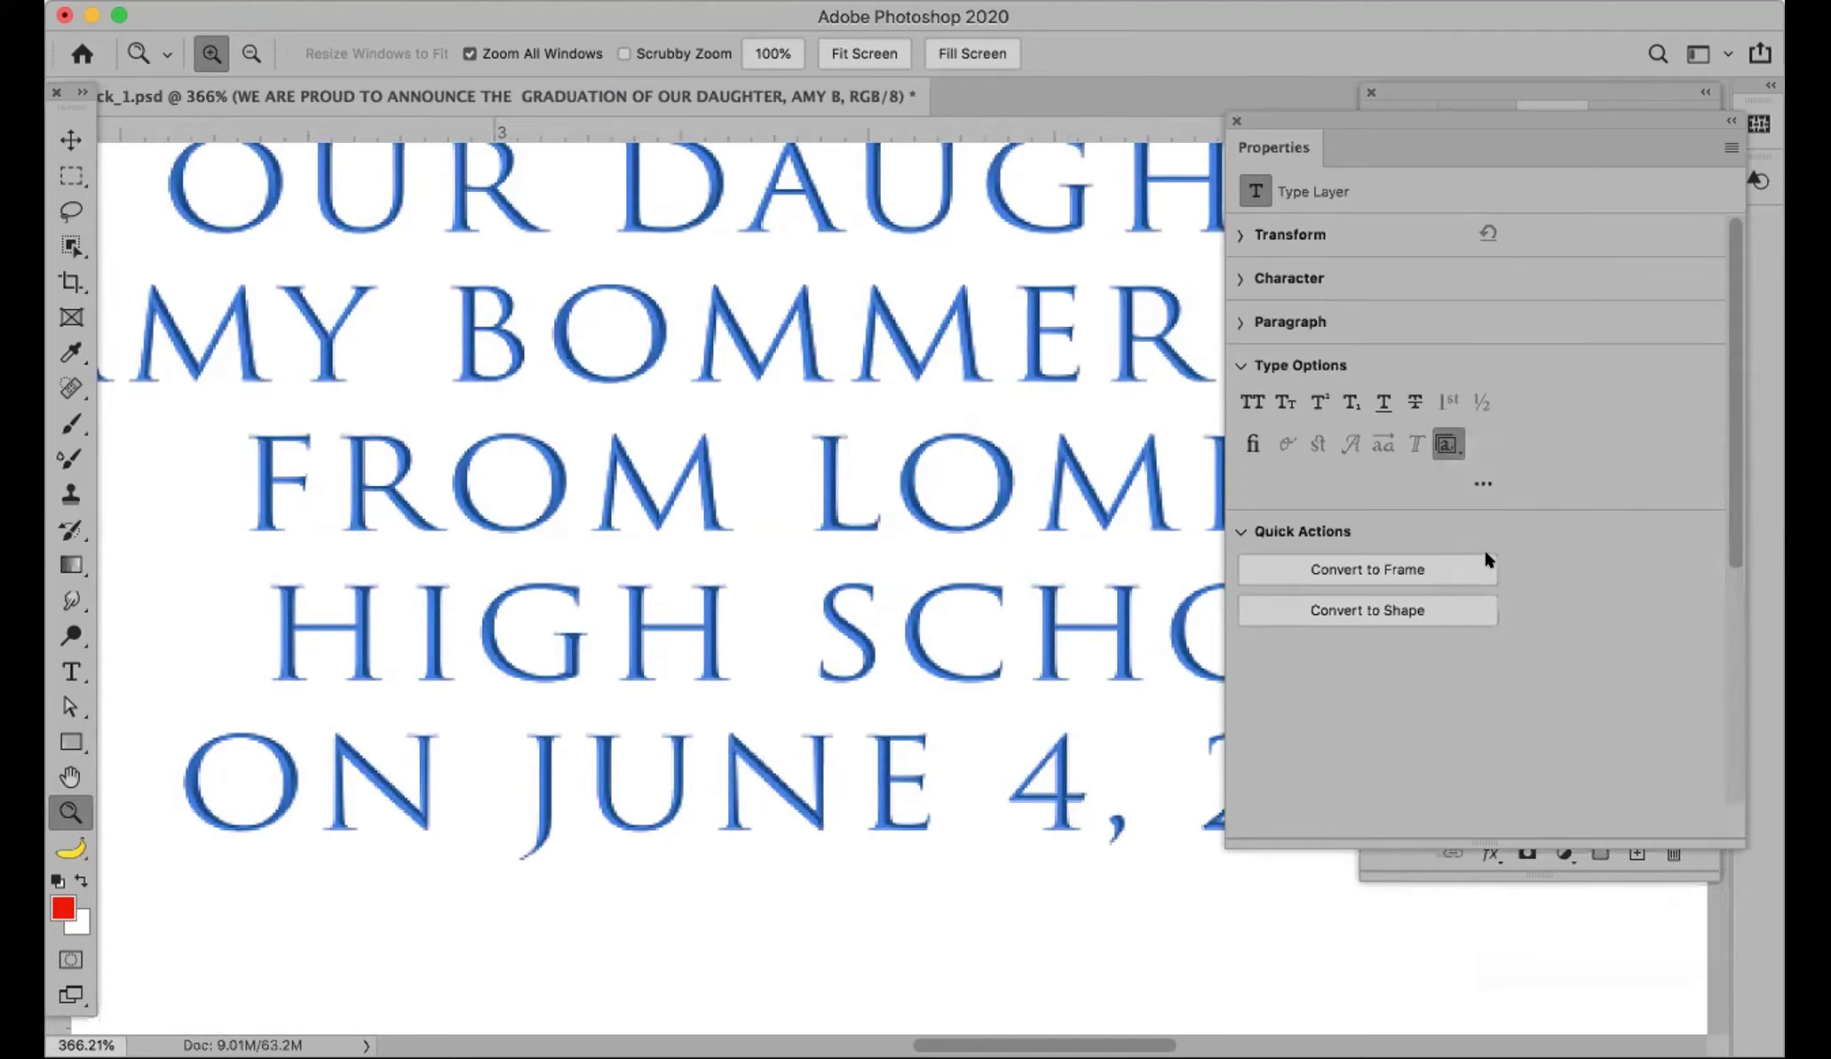
left_click(1446, 446)
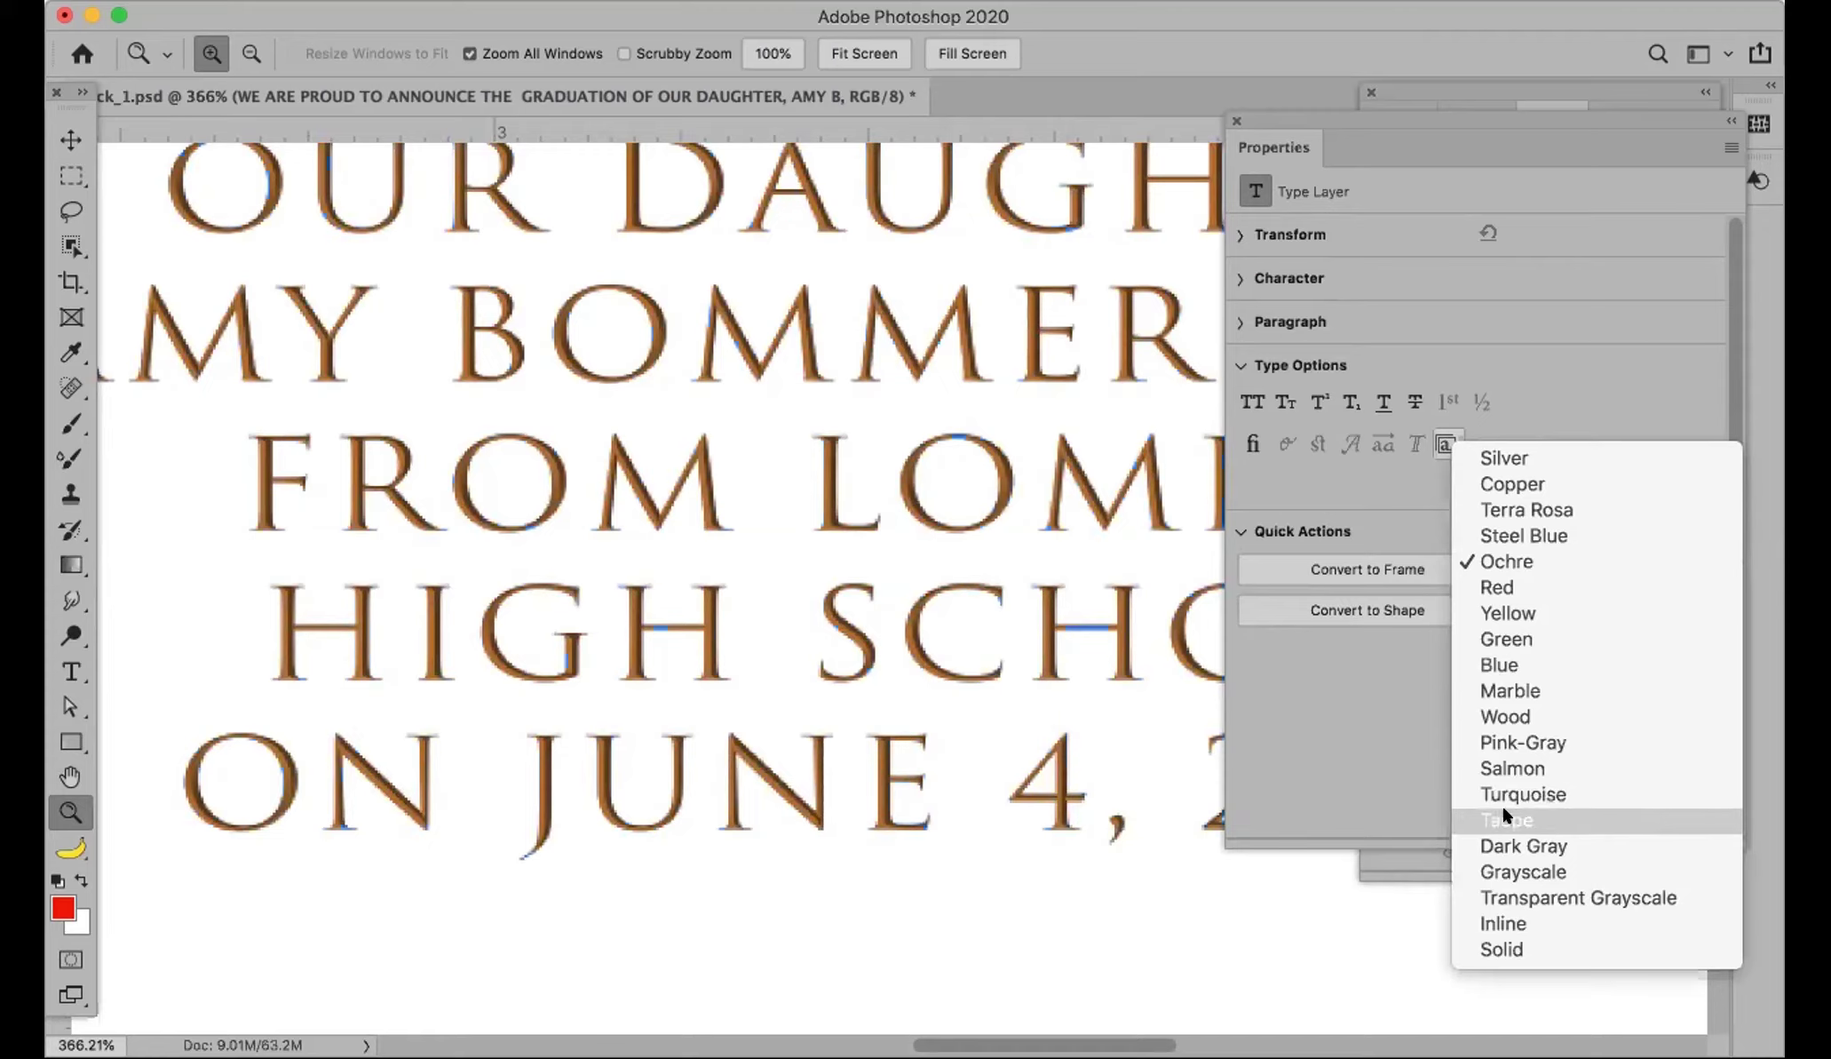
key("Escape")
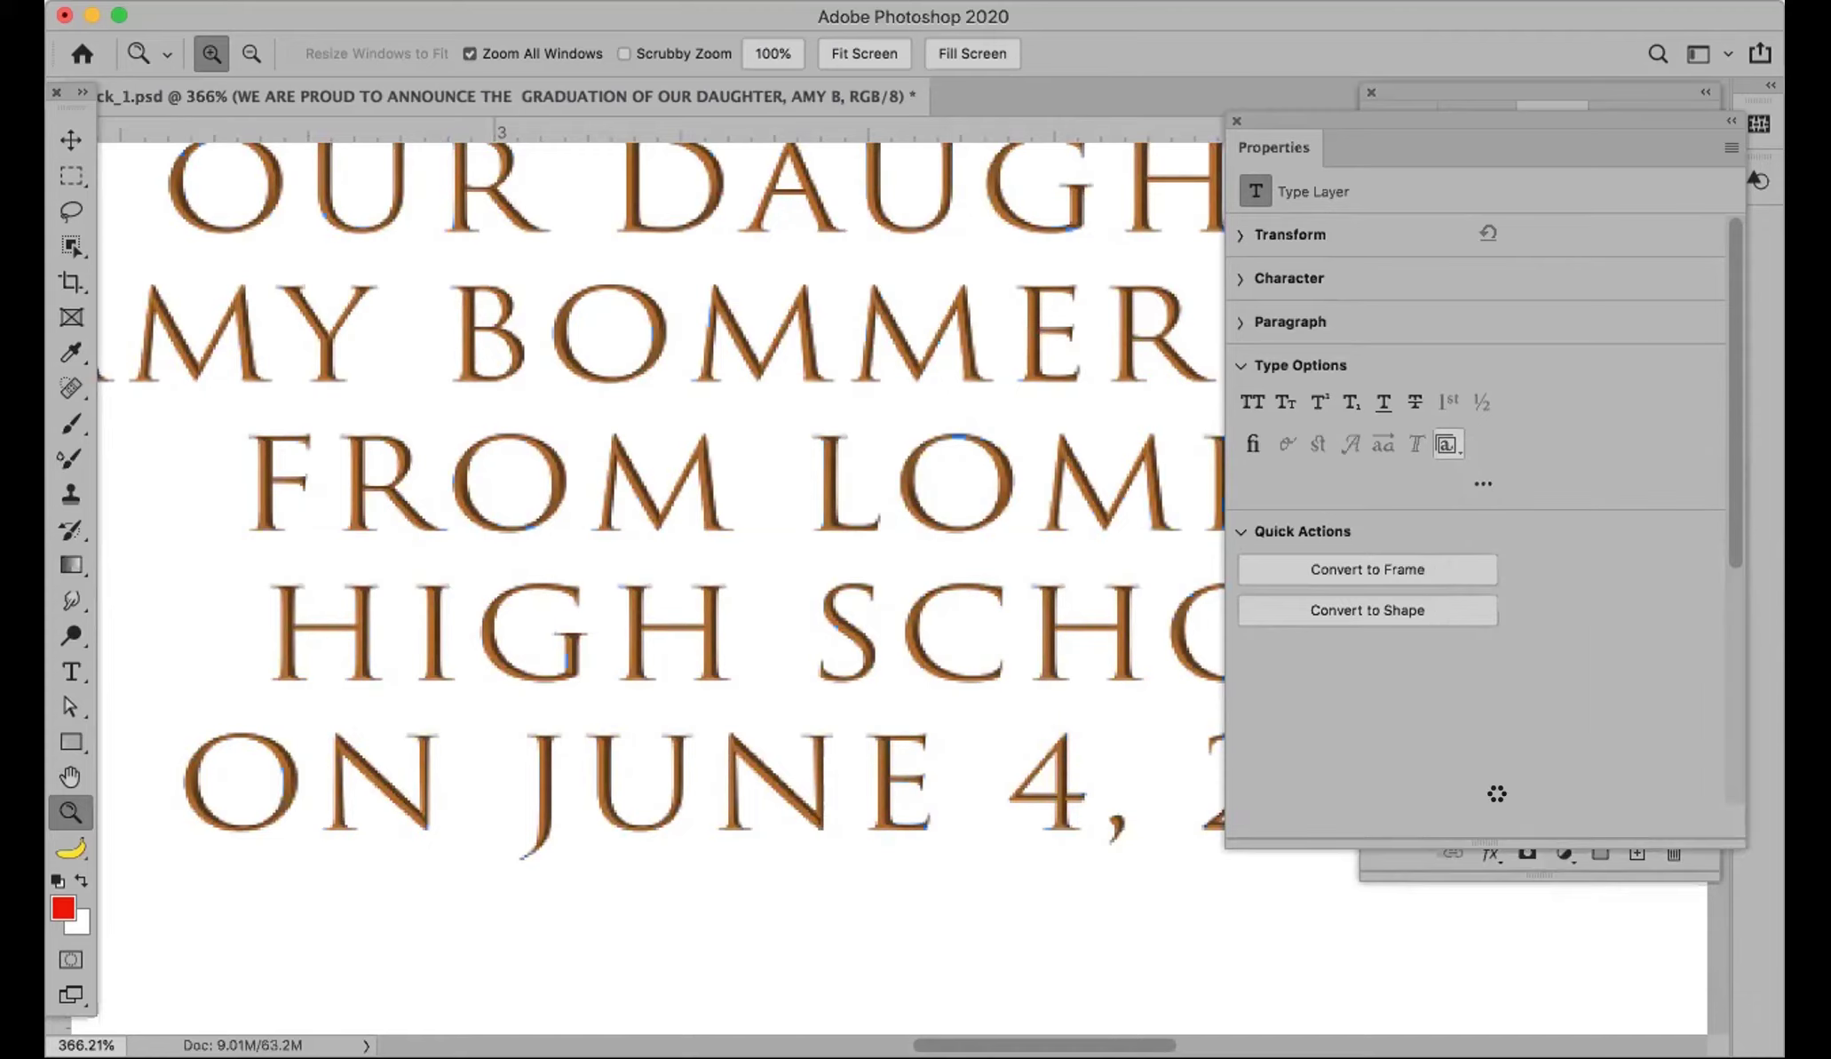
left_click(1446, 444)
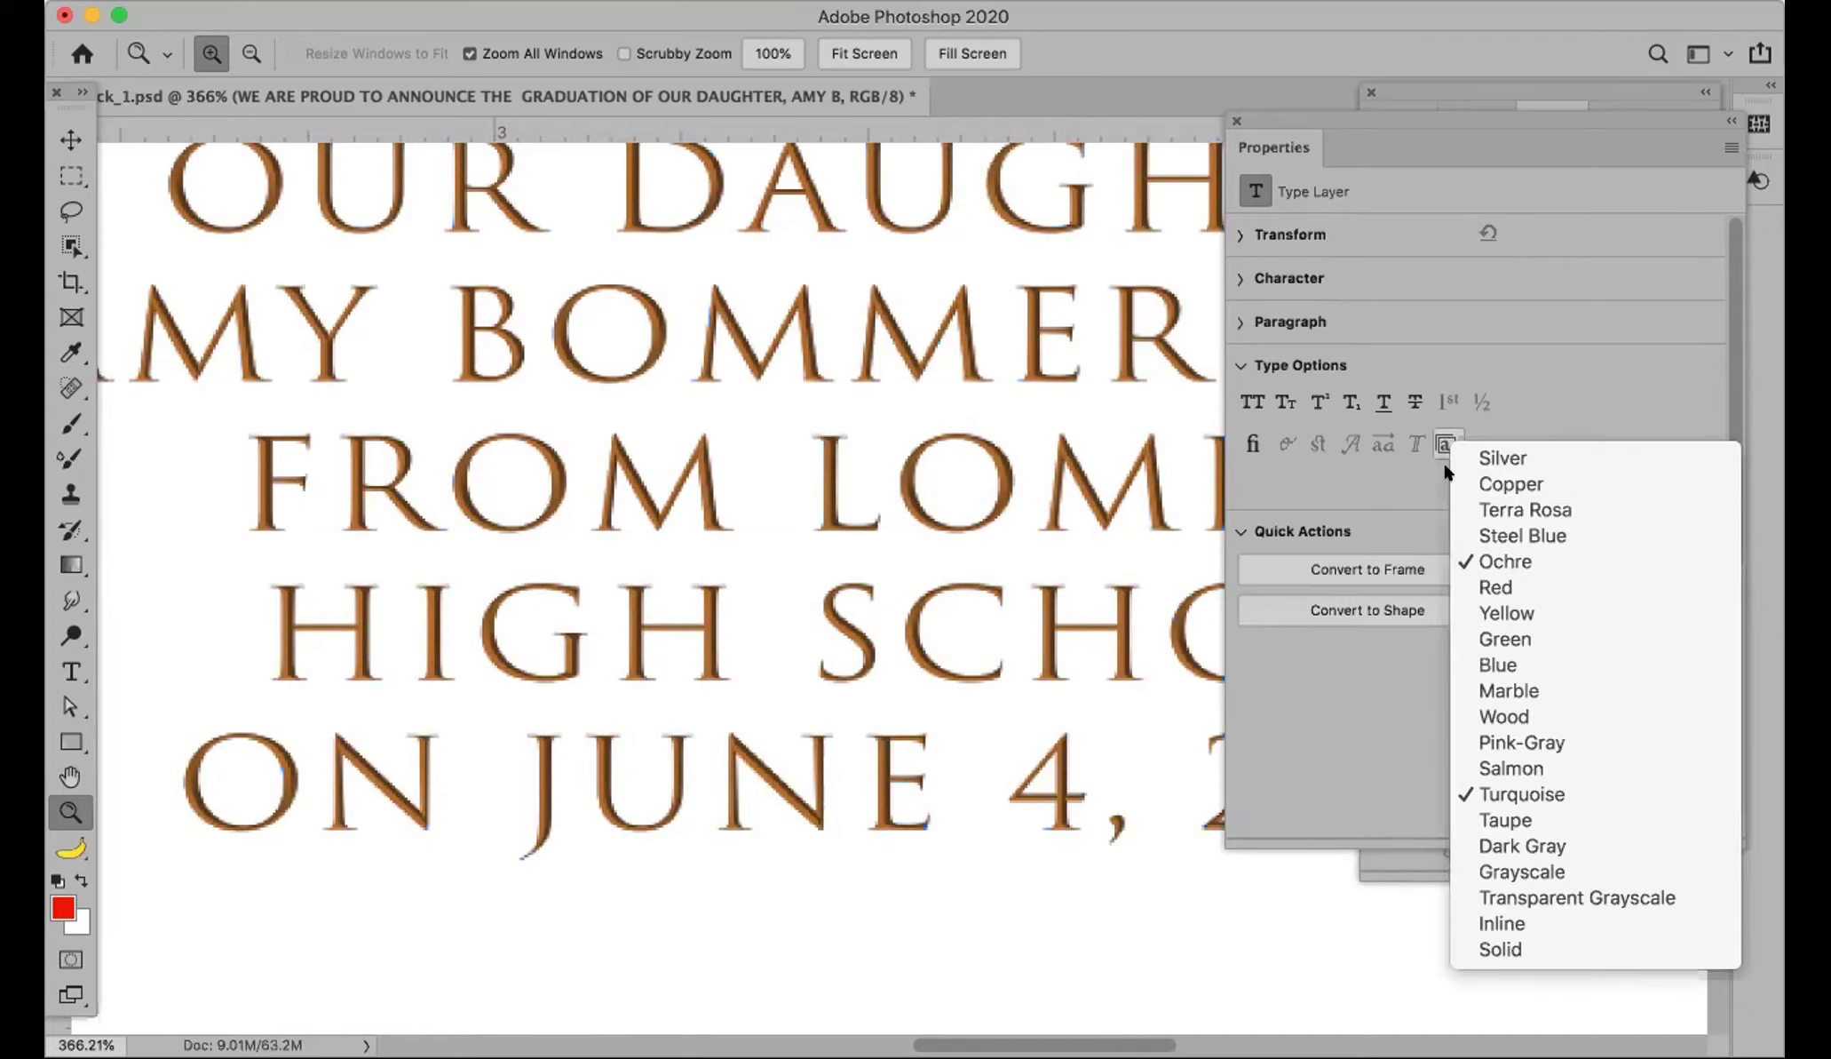
left_click(1489, 542)
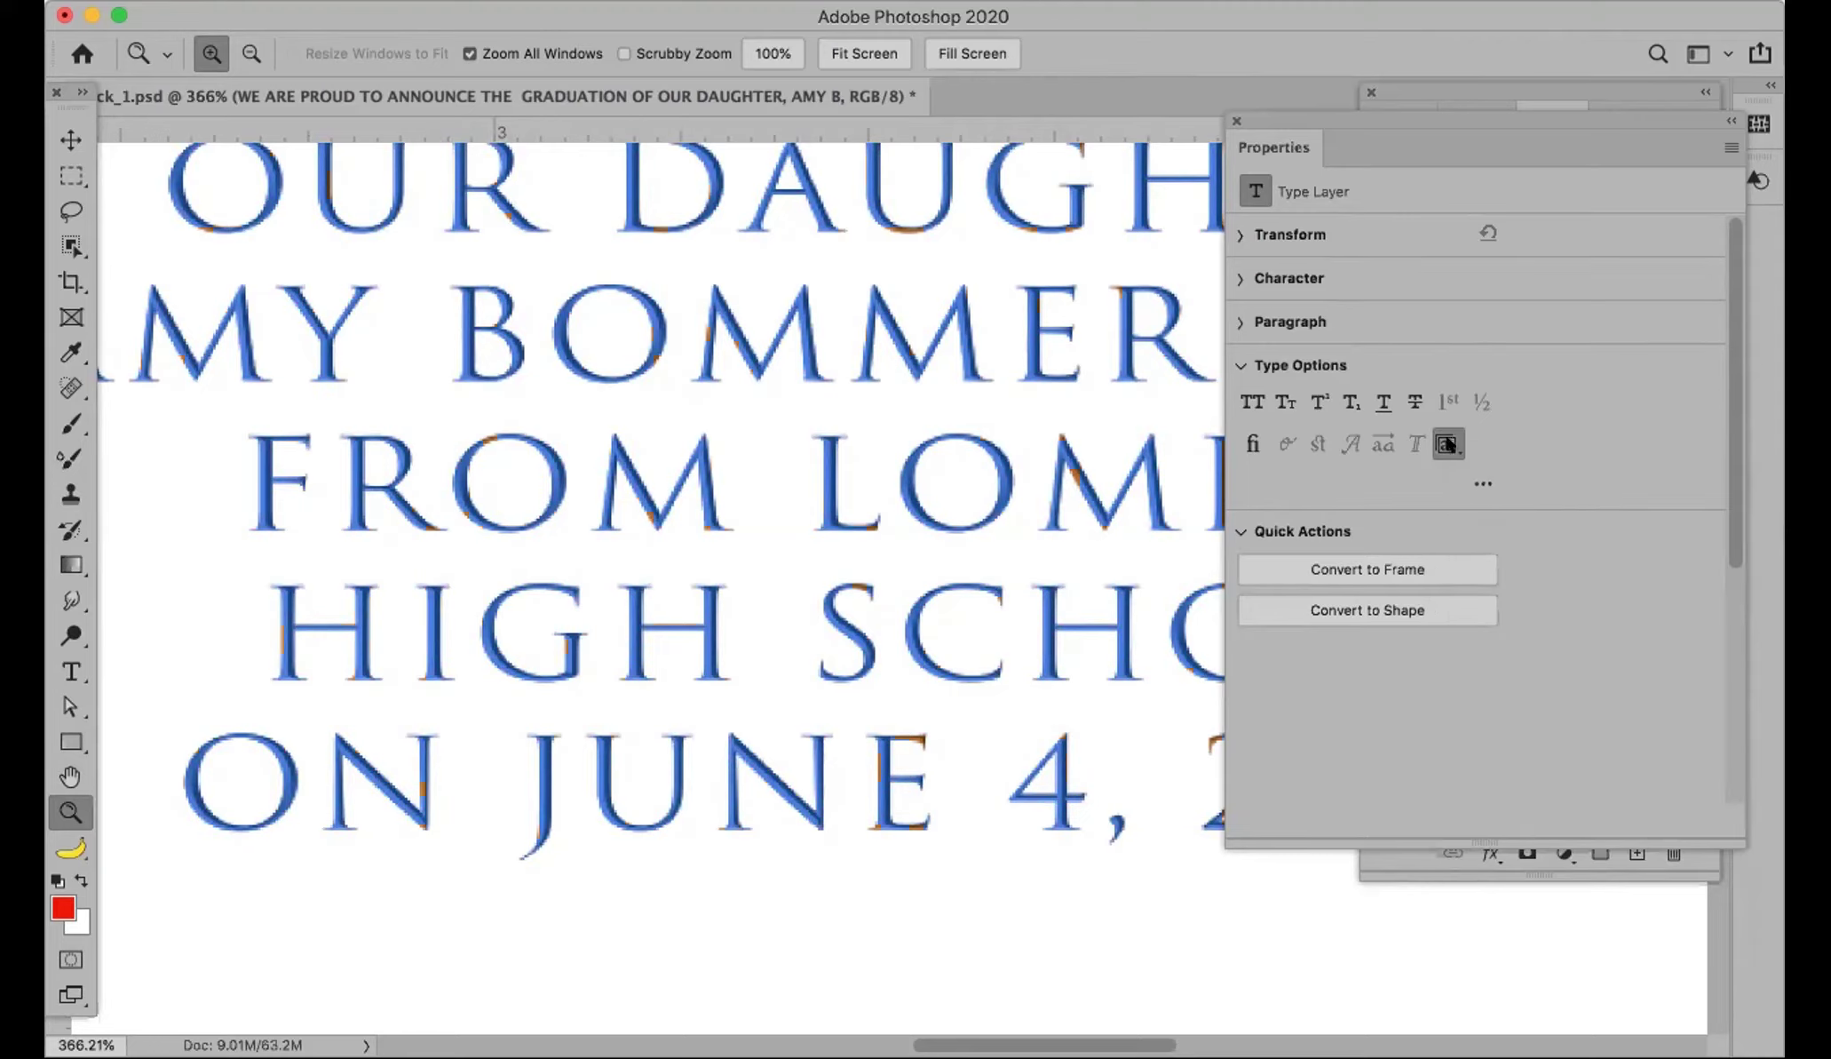
left_click(1446, 444)
left_click(1491, 789)
Step: Toggle the Turquoise stylistic set of the announcement text on and off twice
left_click(1449, 442)
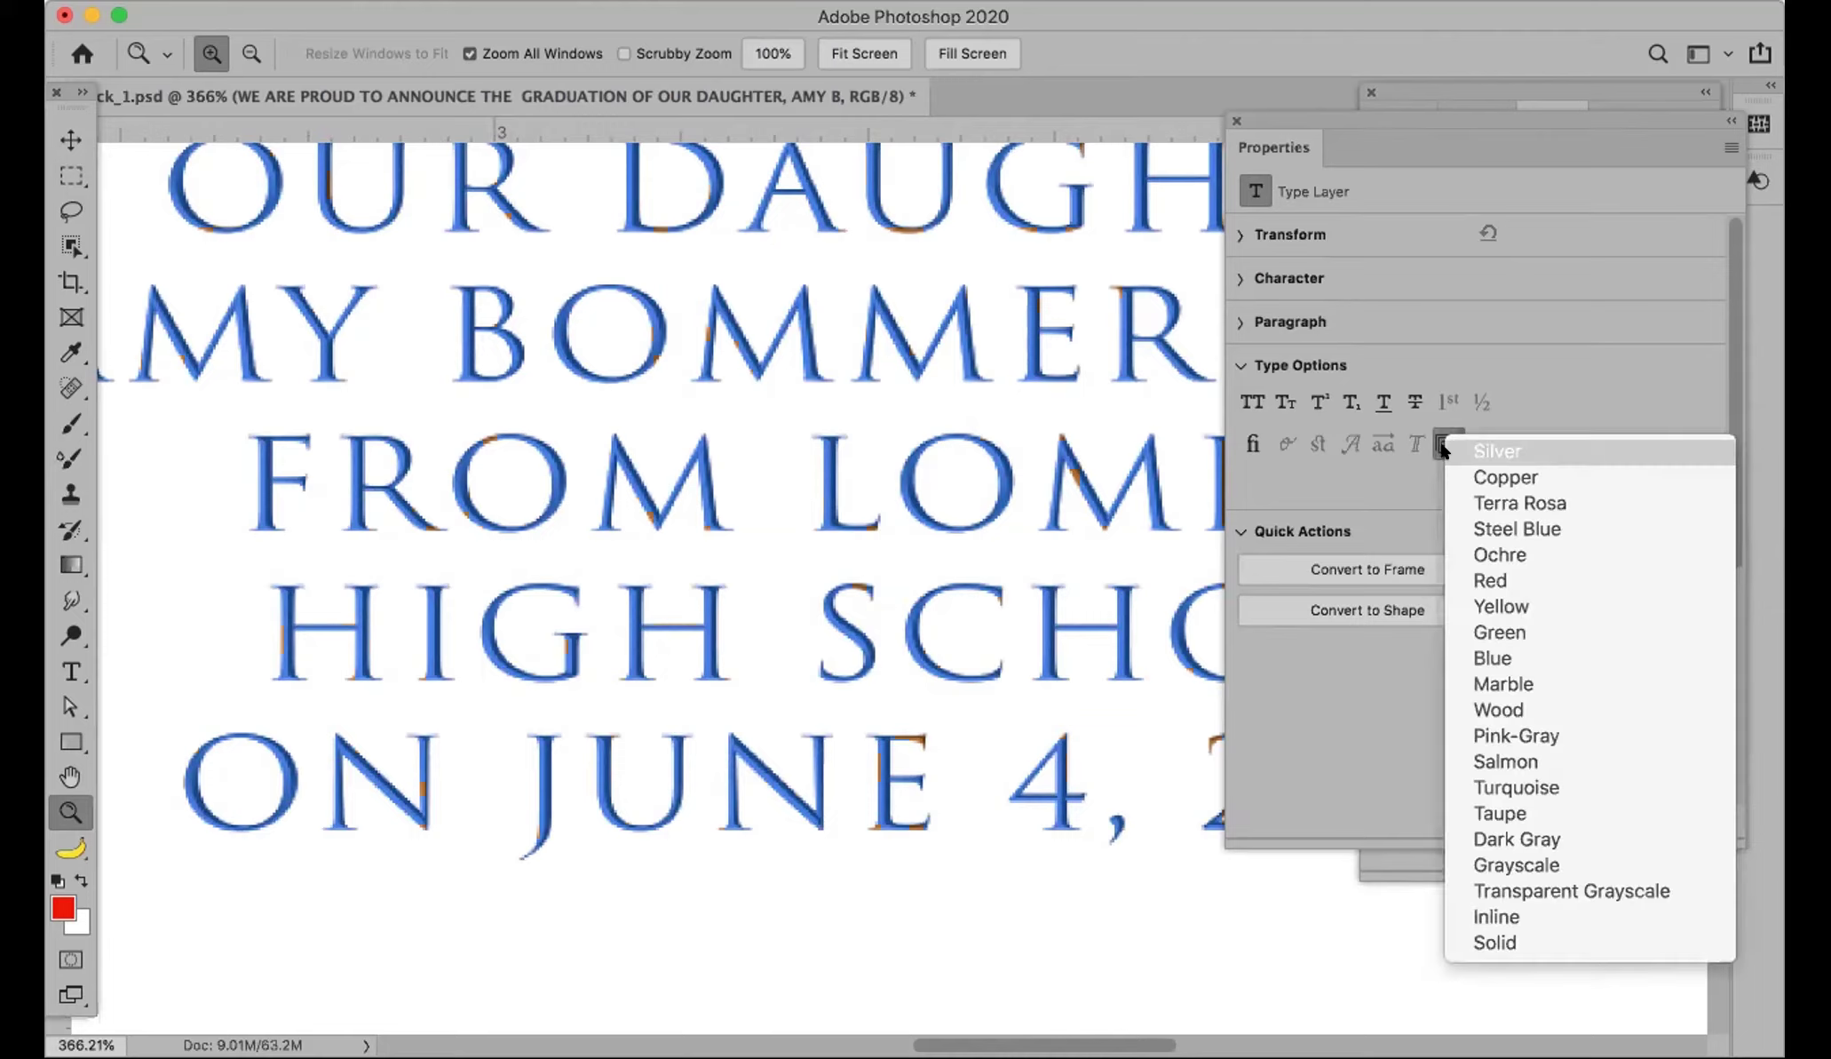
left_click(1489, 783)
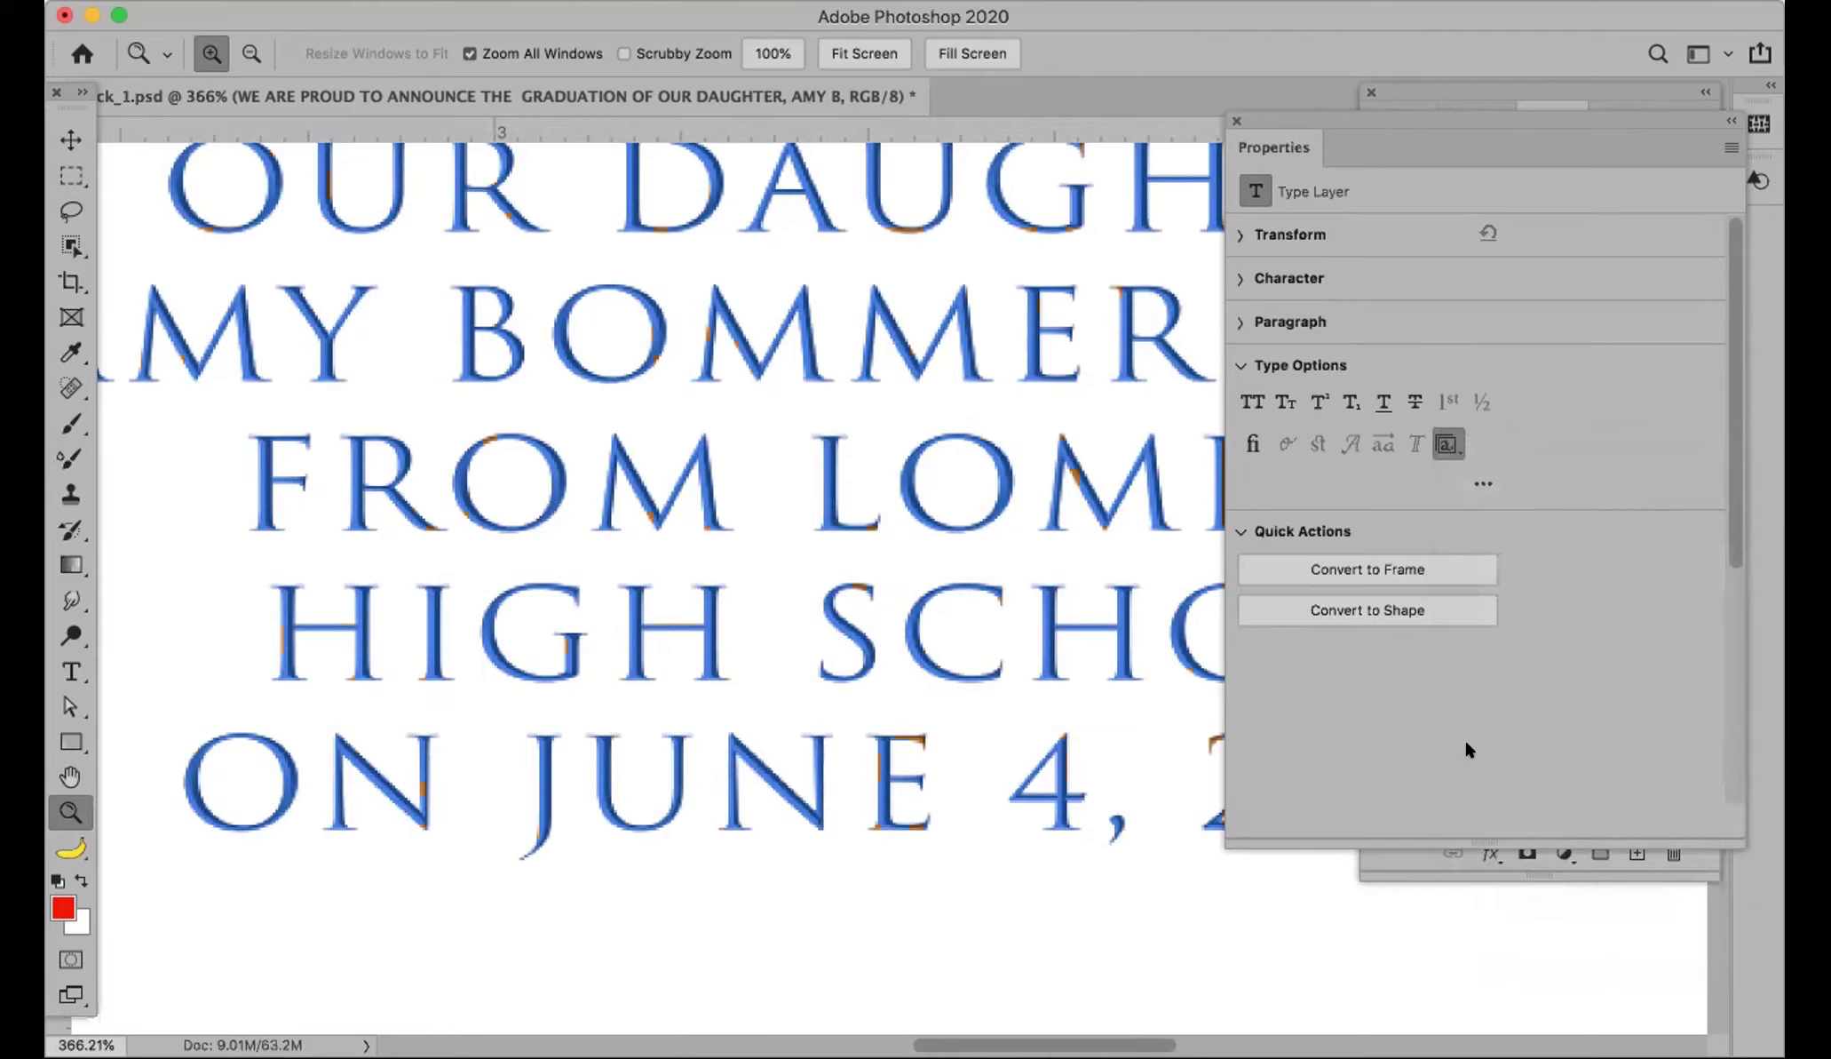
left_click(1448, 446)
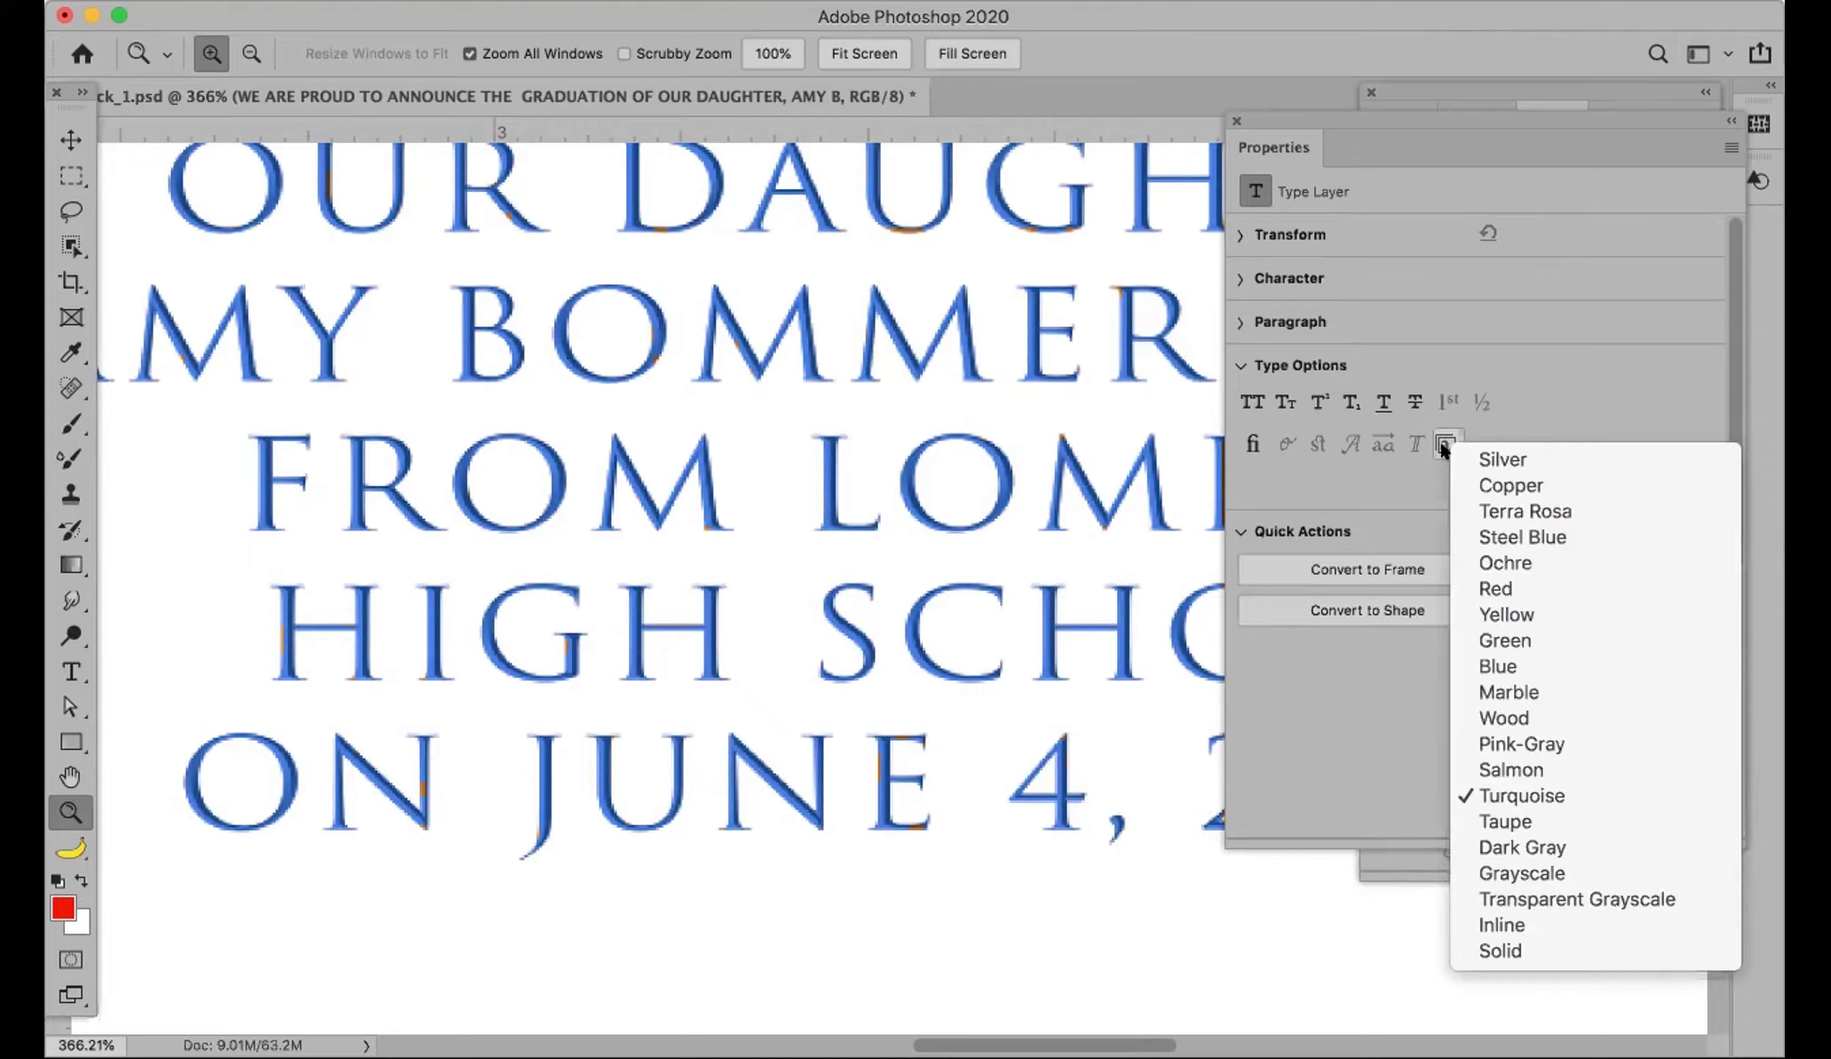
left_click(1487, 797)
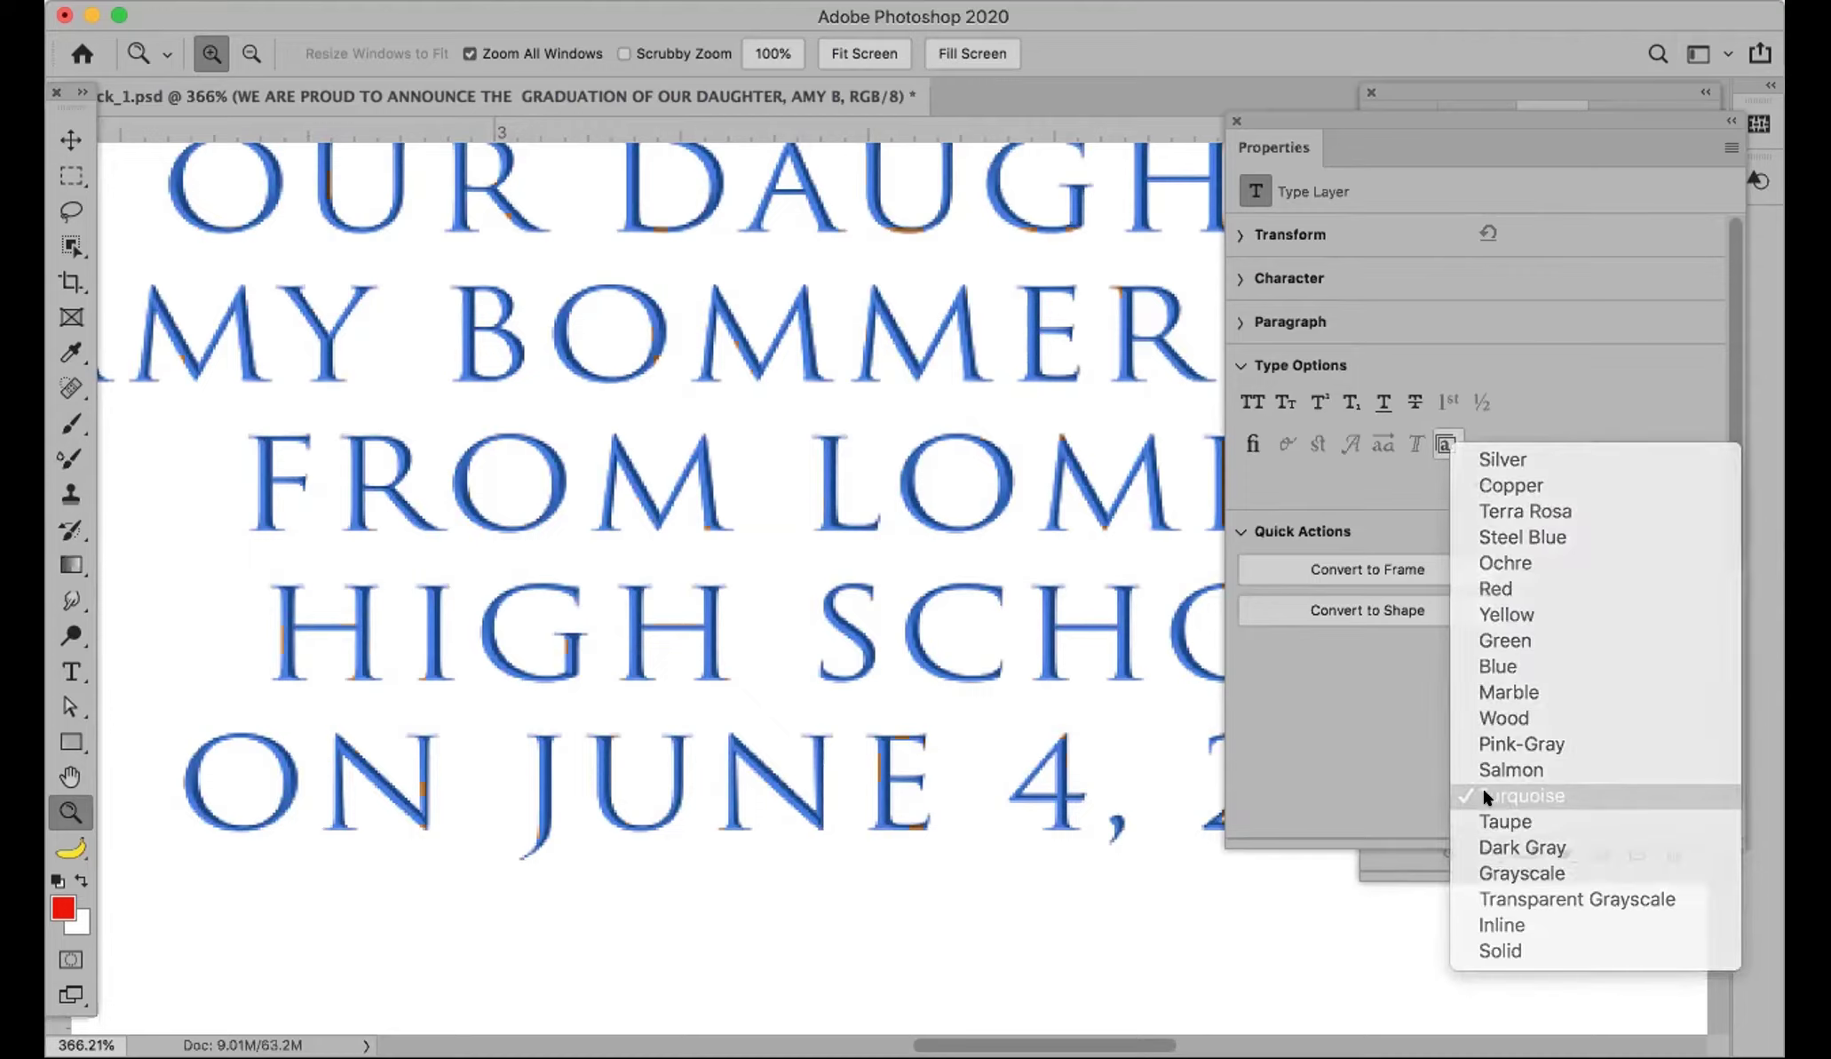
left_click(1447, 445)
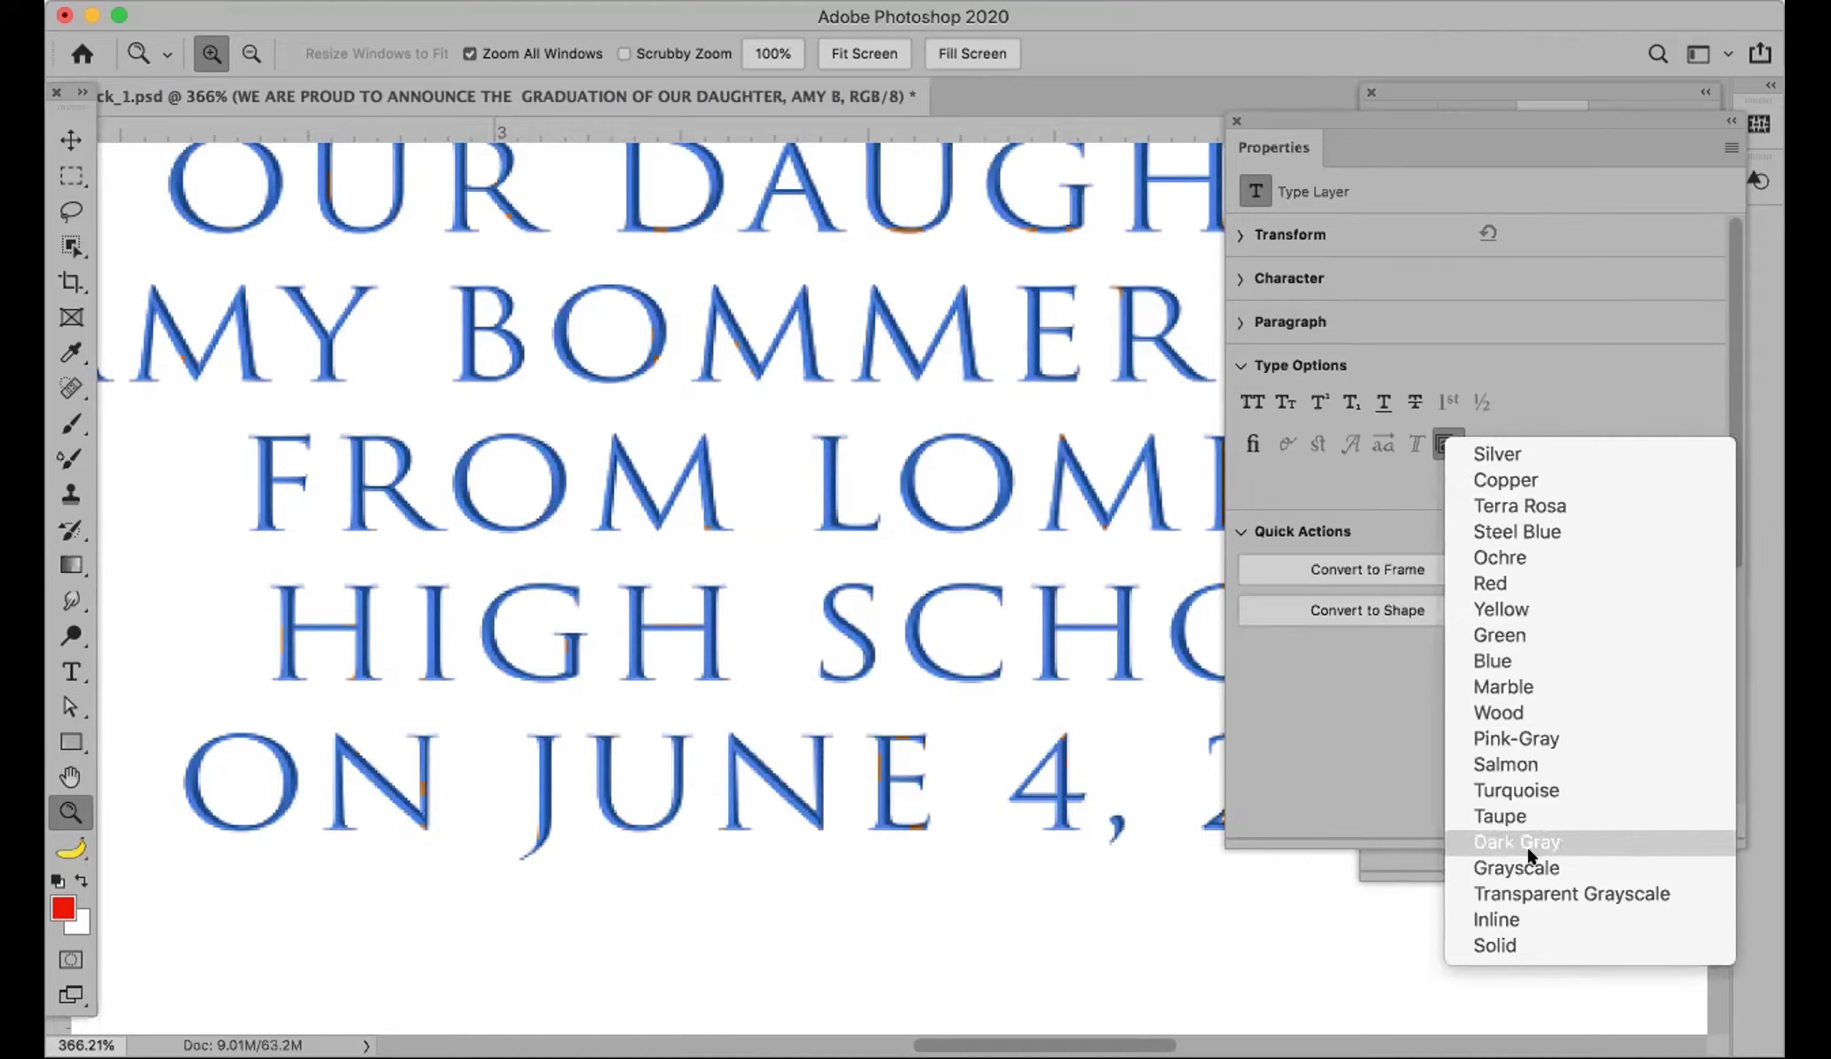
left_click(1533, 790)
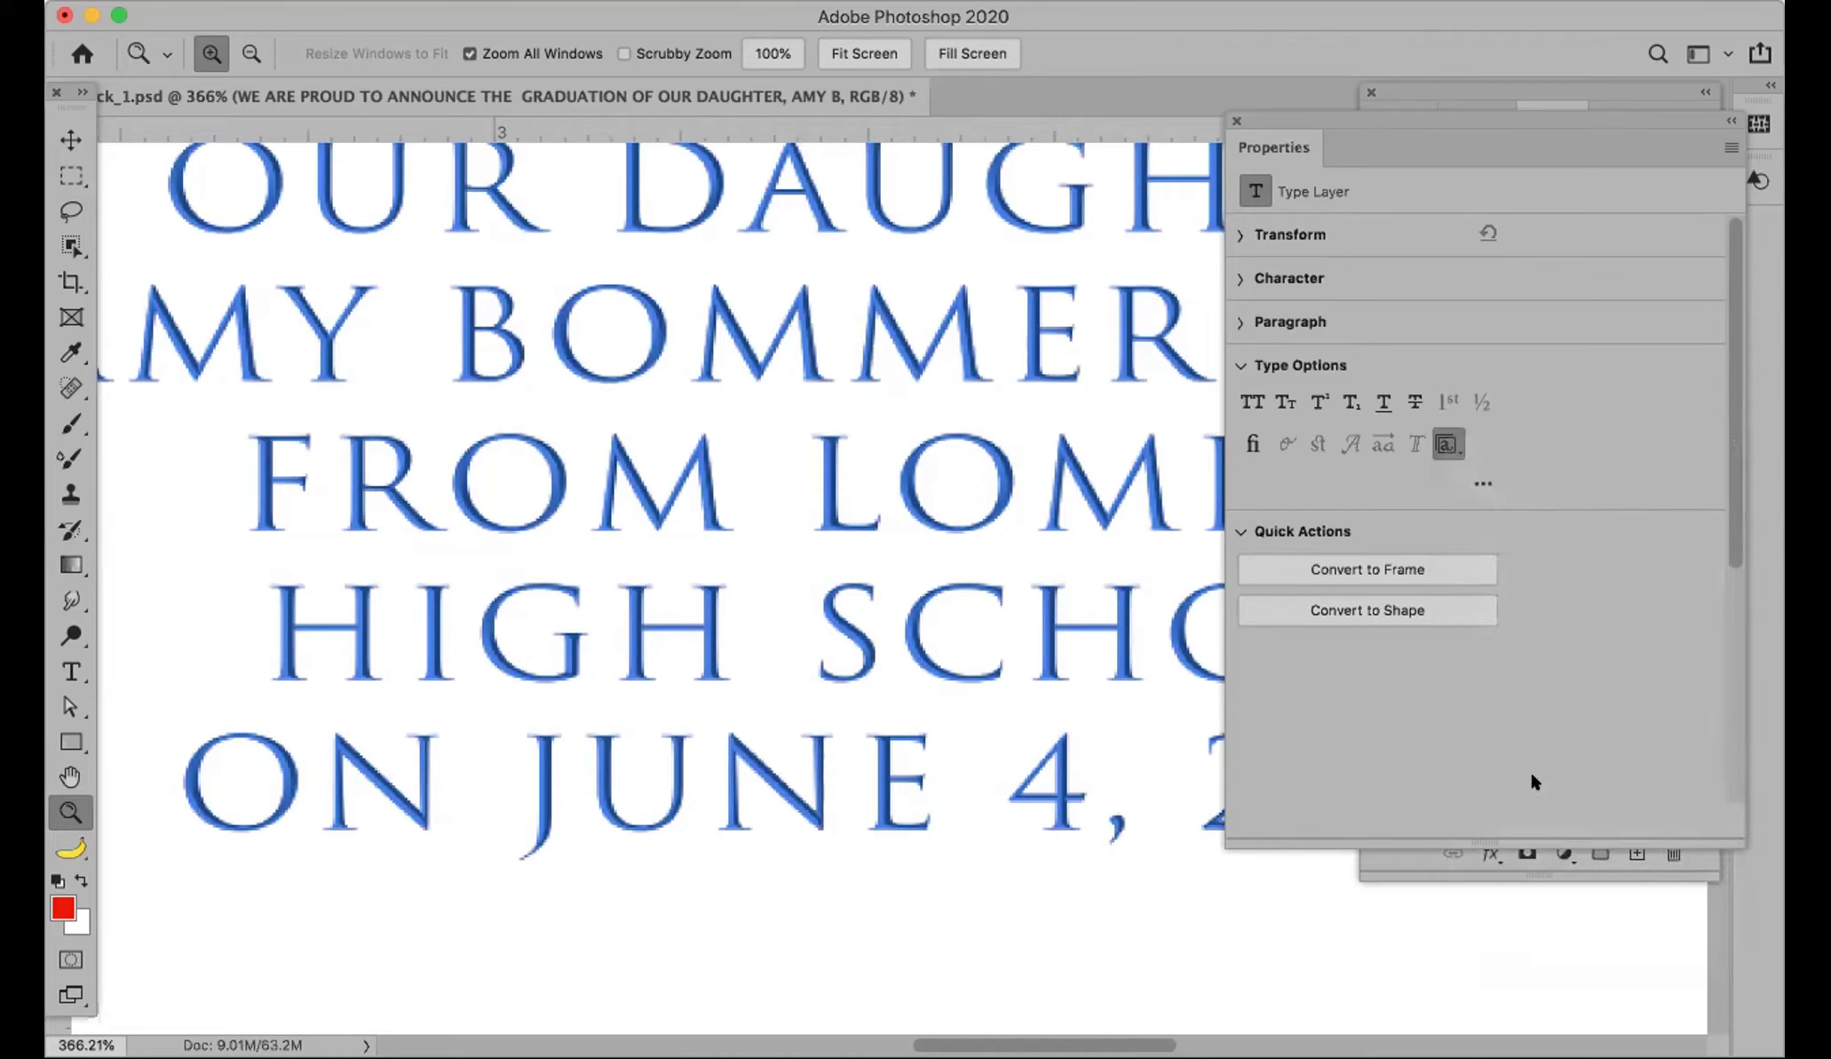
left_click(1445, 453)
left_click(1474, 790)
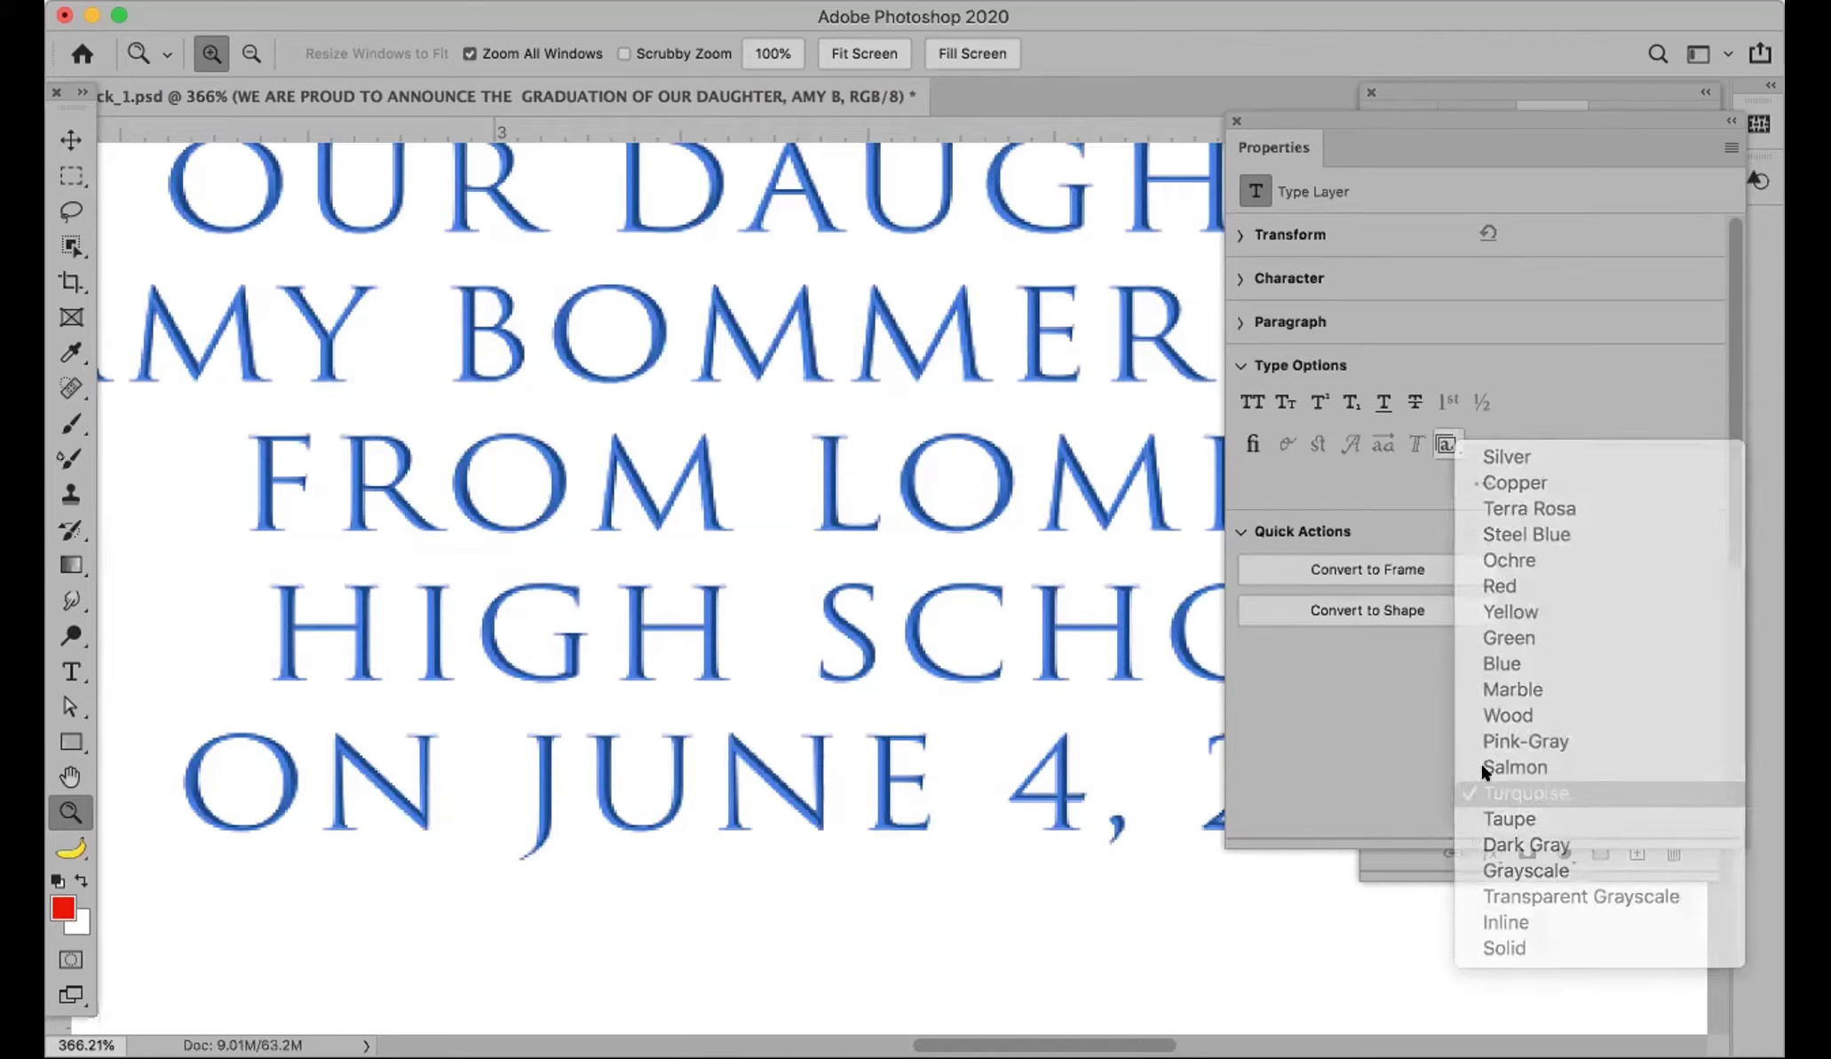
Step: Apply the Yellow stylistic set to the announcement text and remove it again
left_click(1447, 444)
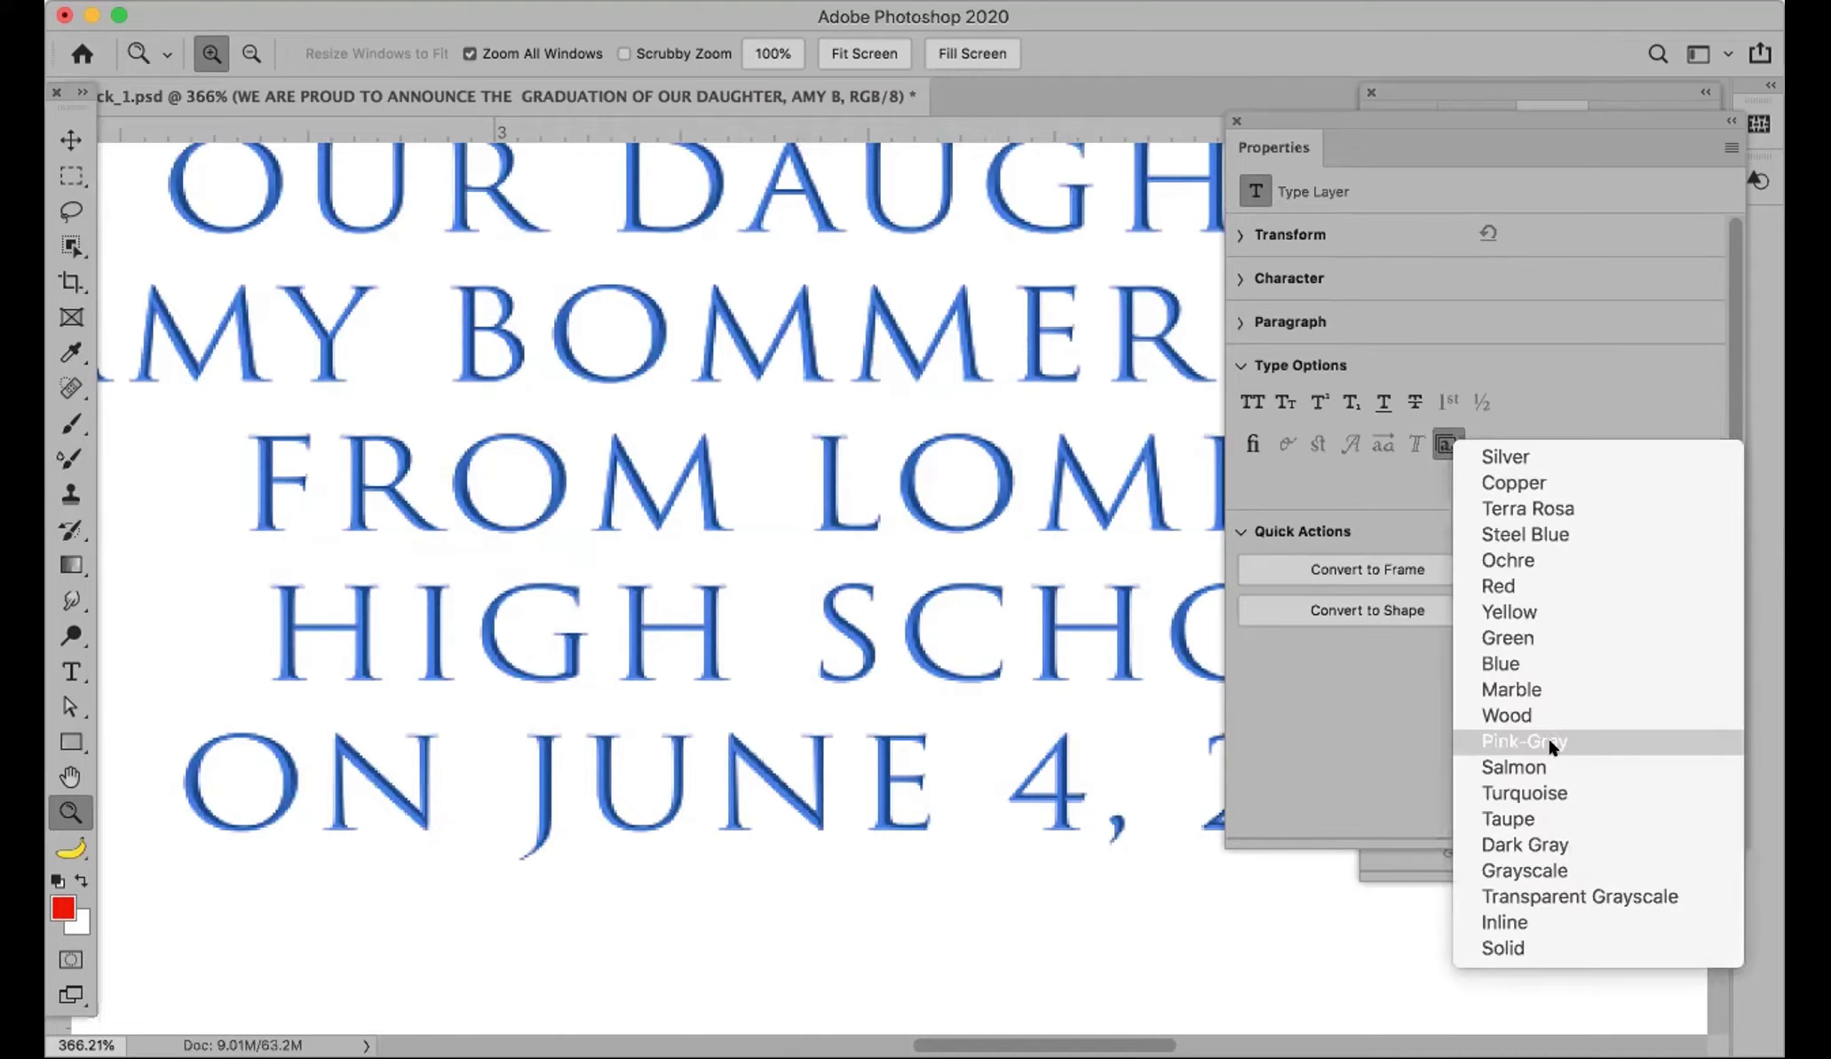
left_click(1539, 608)
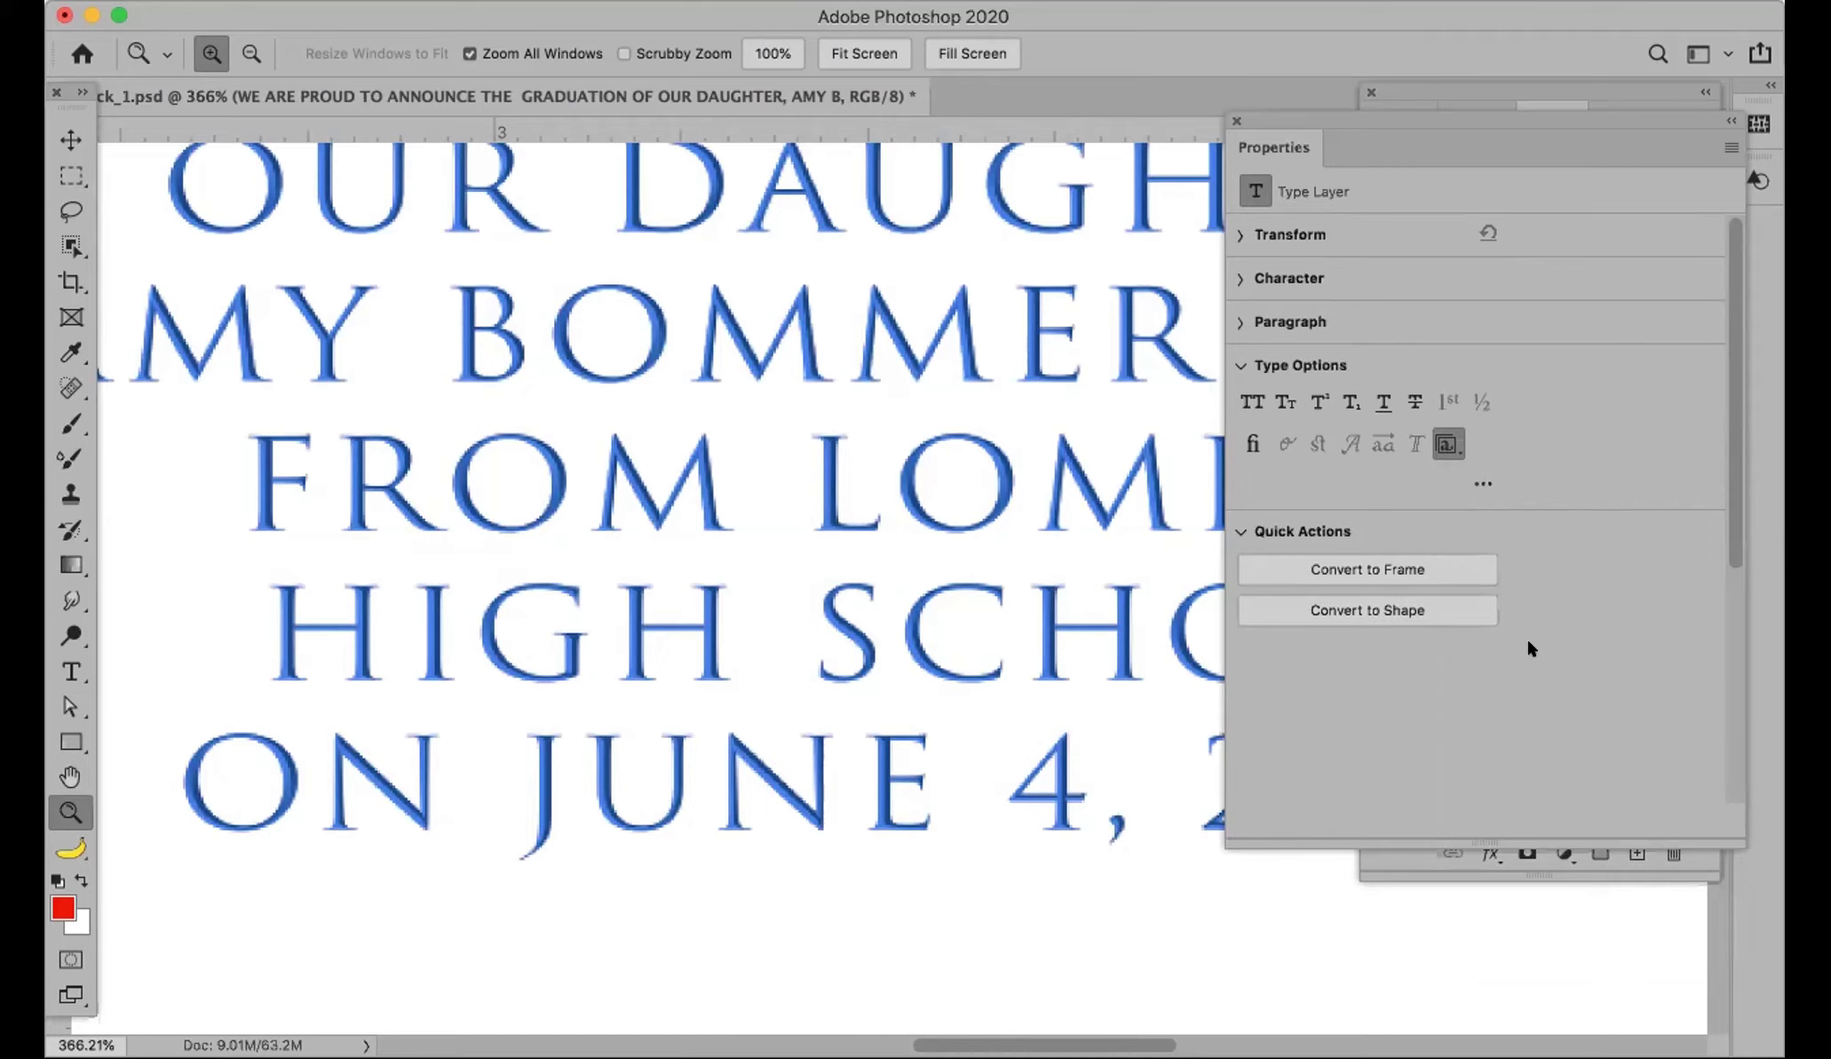
left_click(1446, 444)
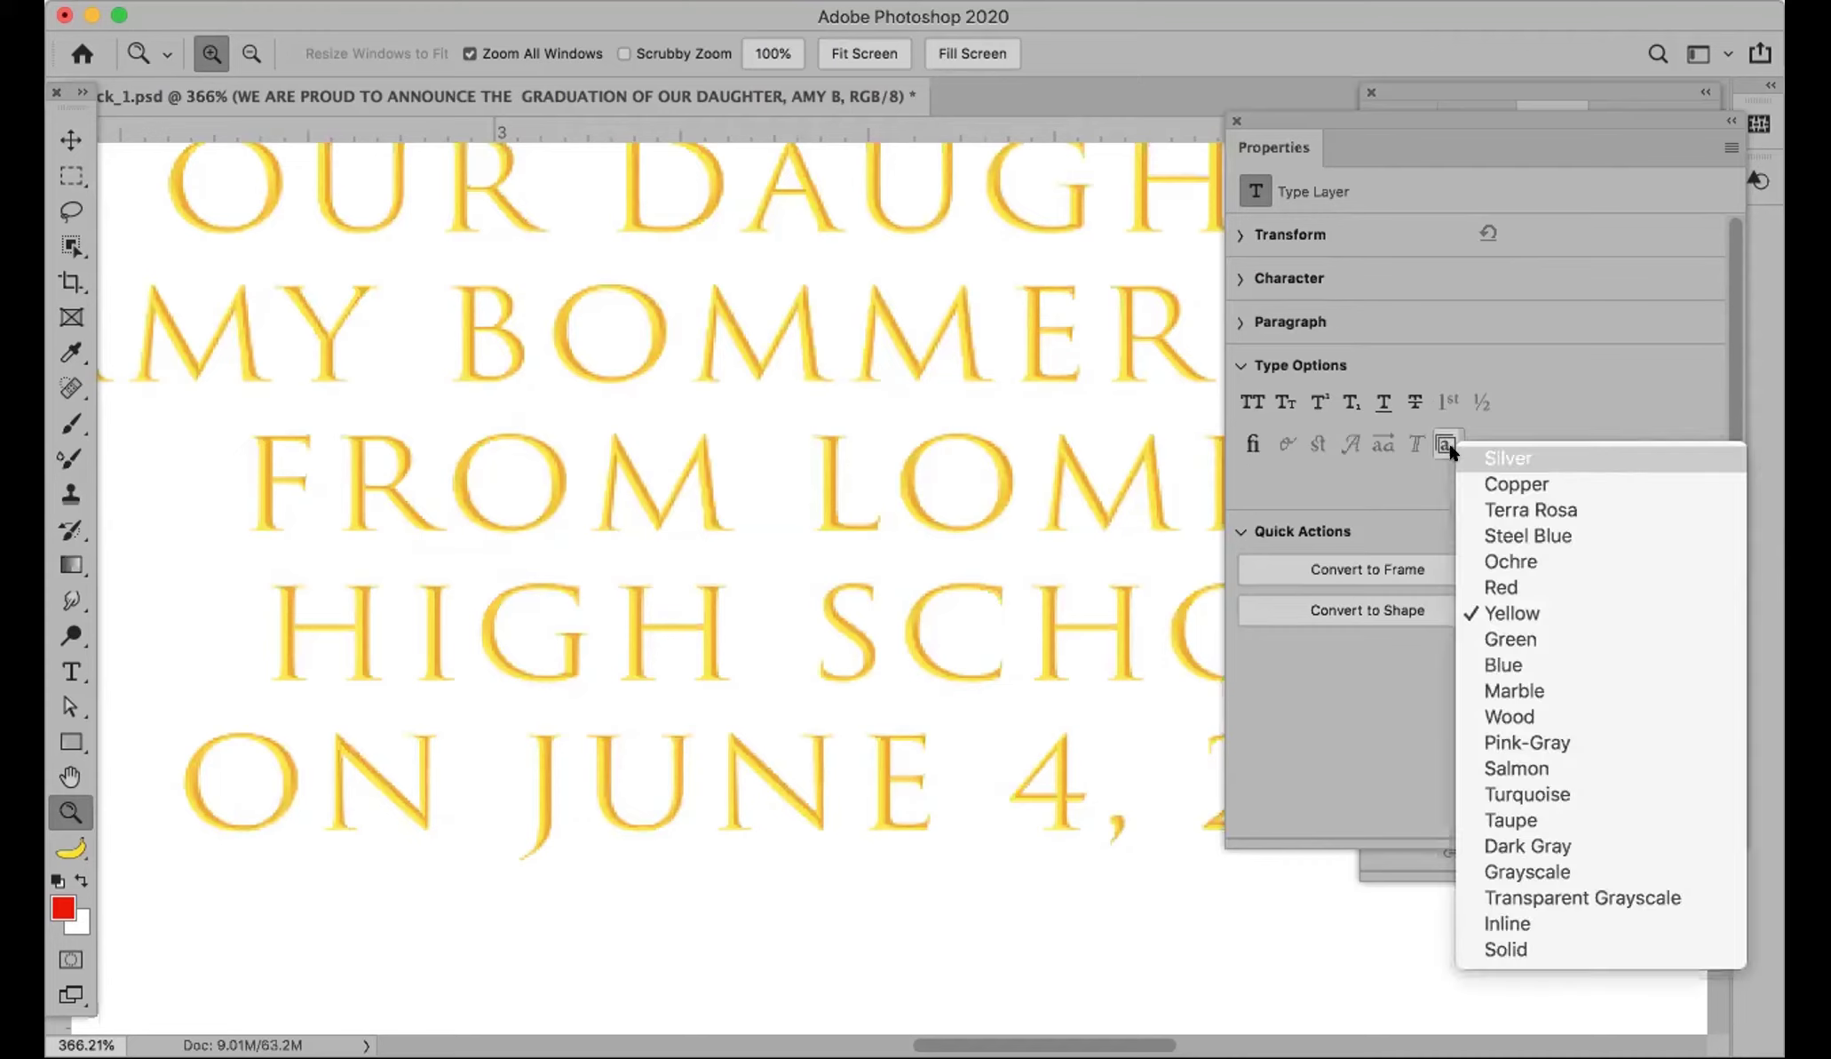
left_click(1486, 602)
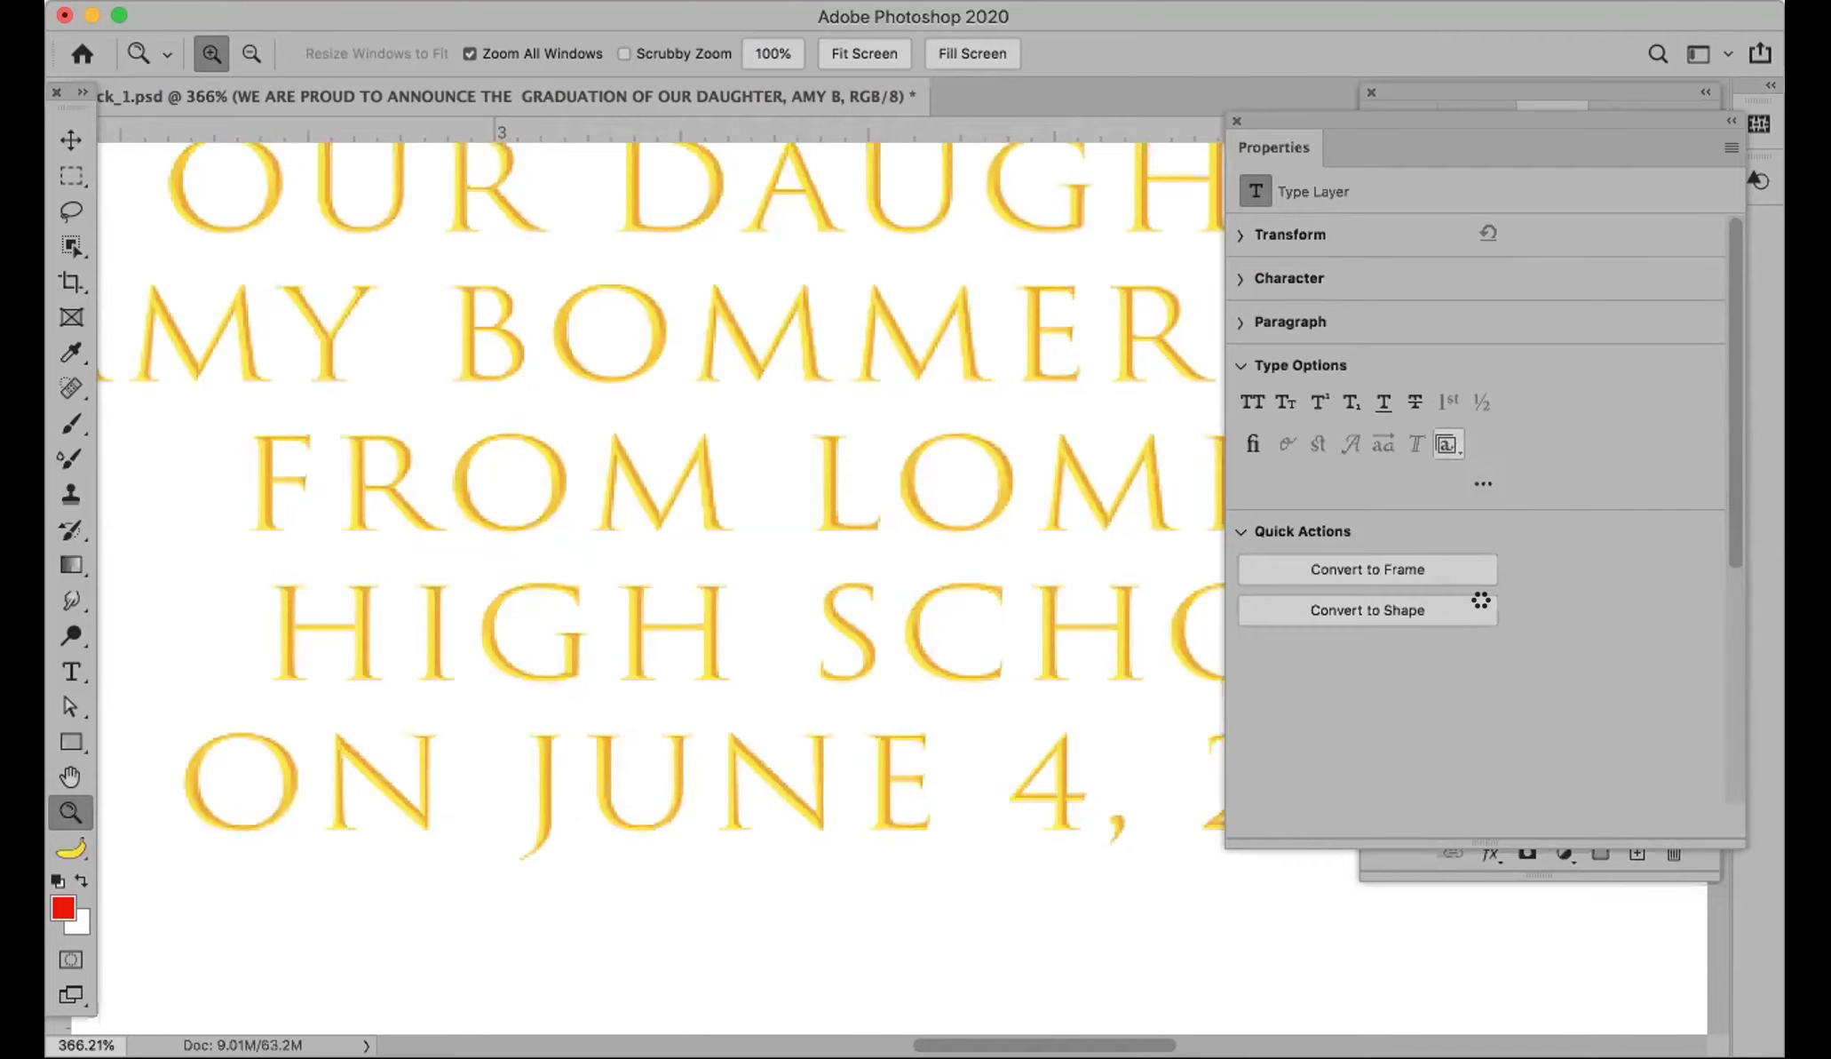
key("ctrl+z")
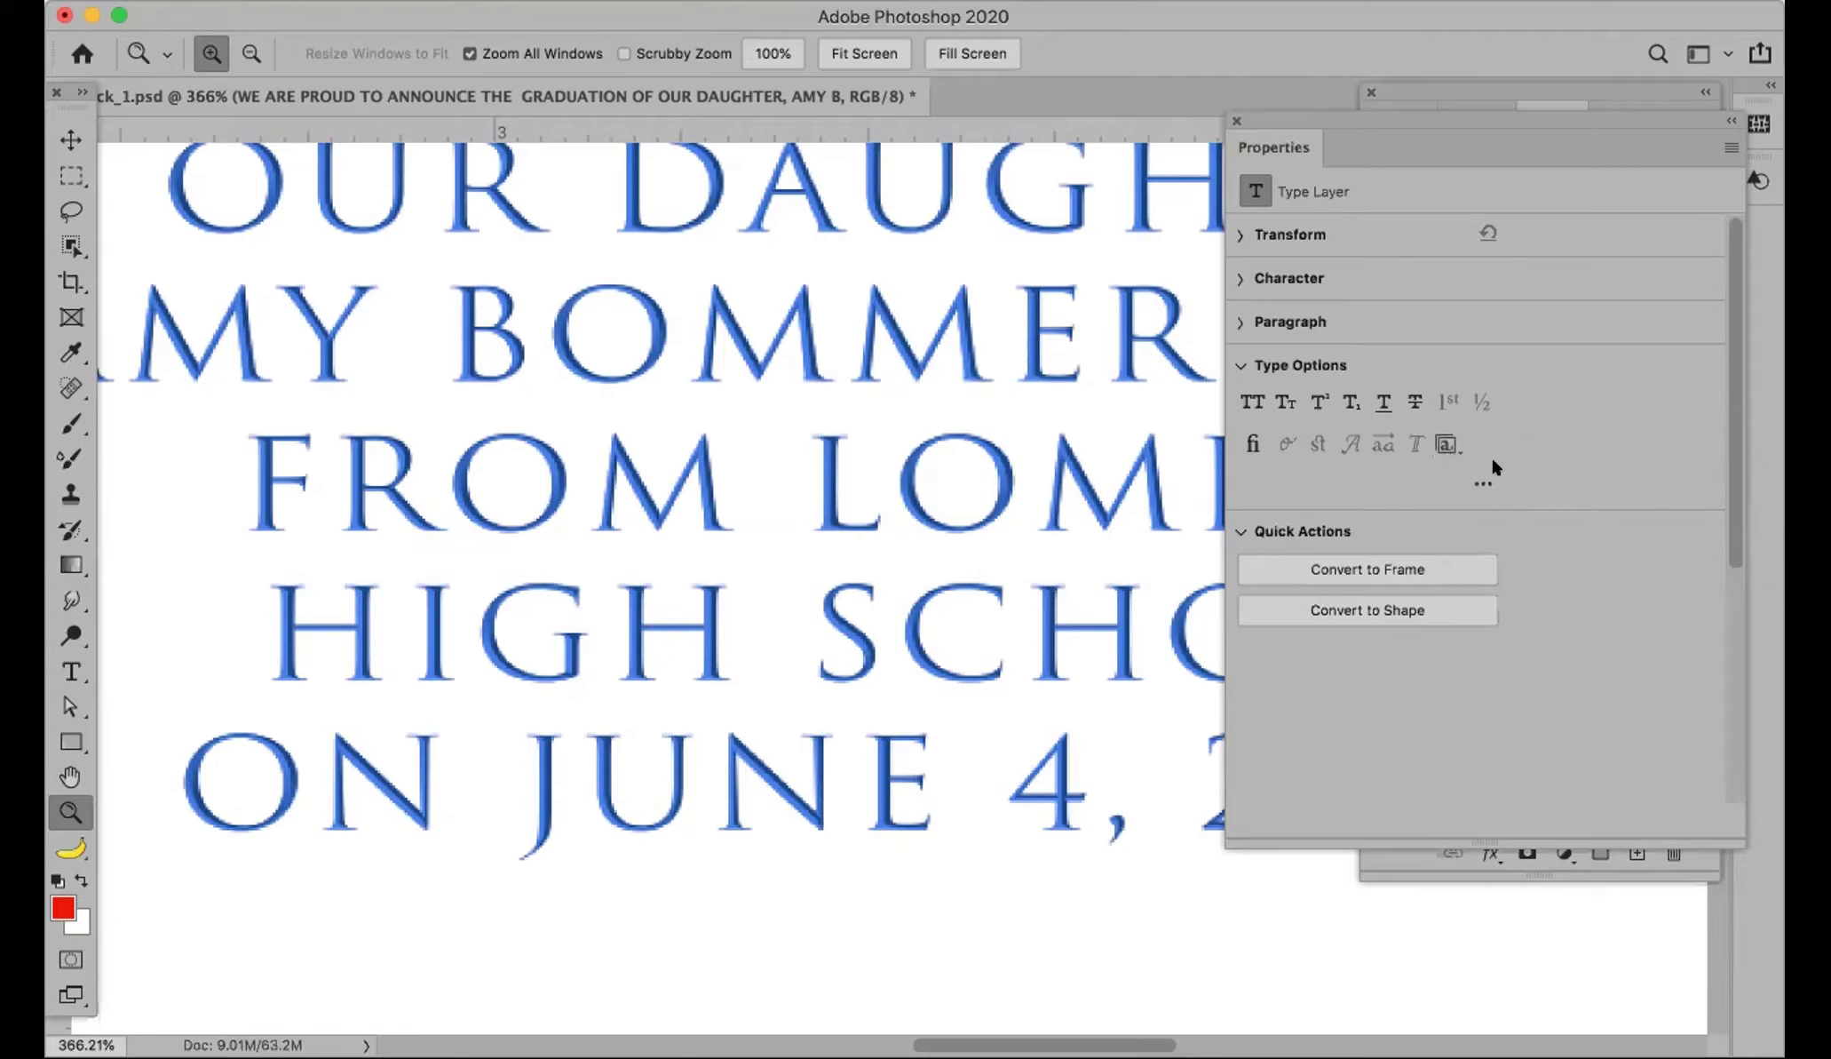
Step: Collapse the Properties and Layers panels and zoom to the announcement text layer at 200%
key("ctrl+0")
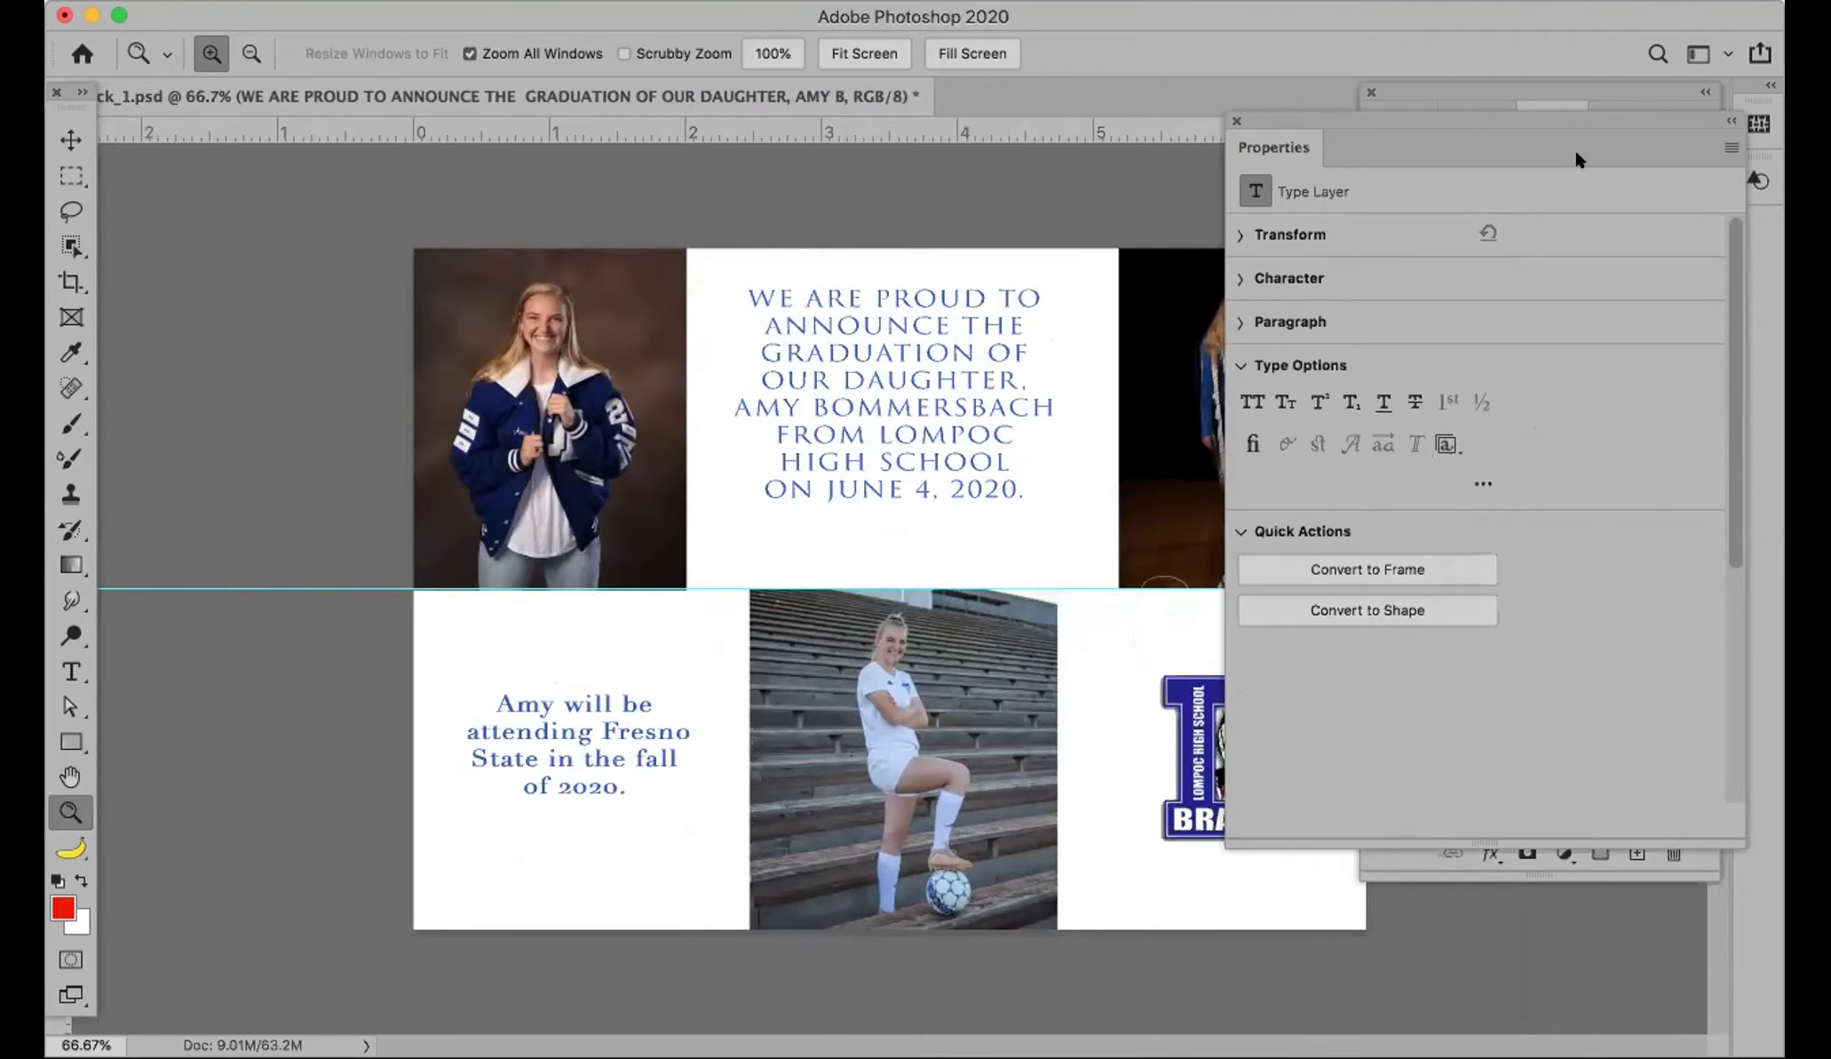
left_click(1729, 121)
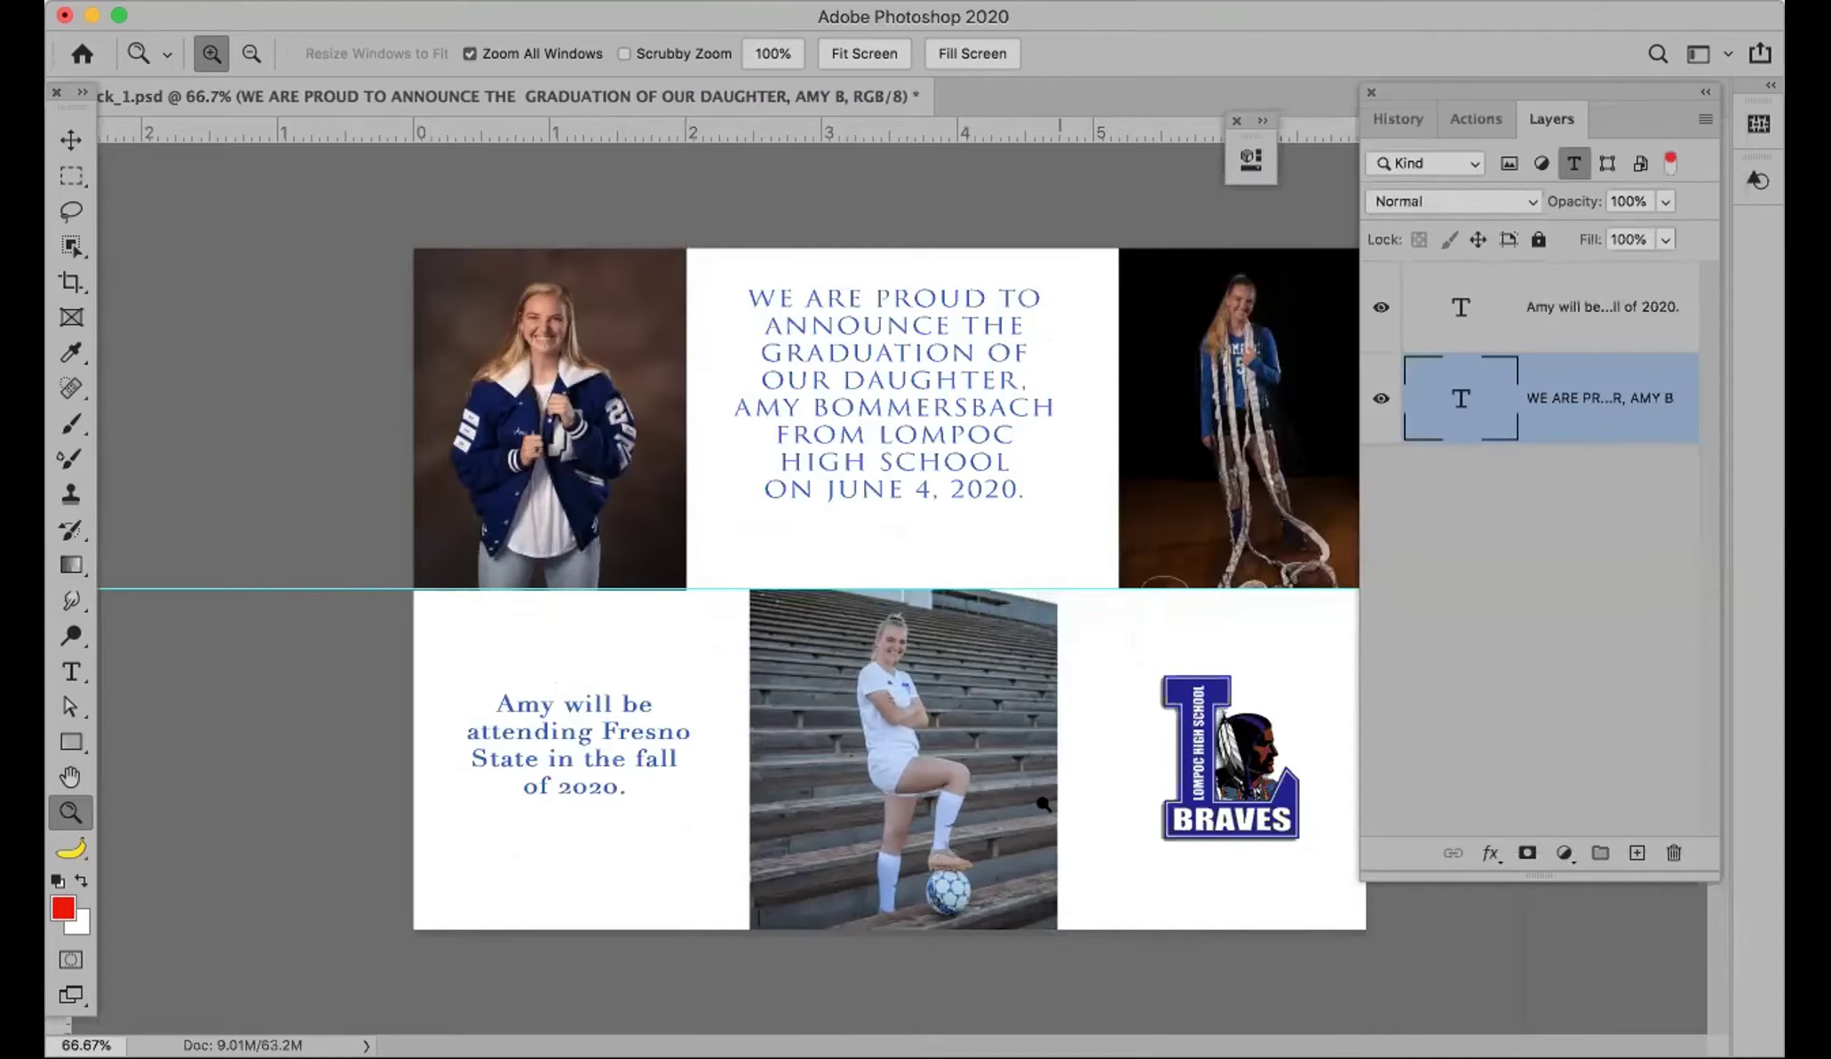
left_click(1577, 423, "alt")
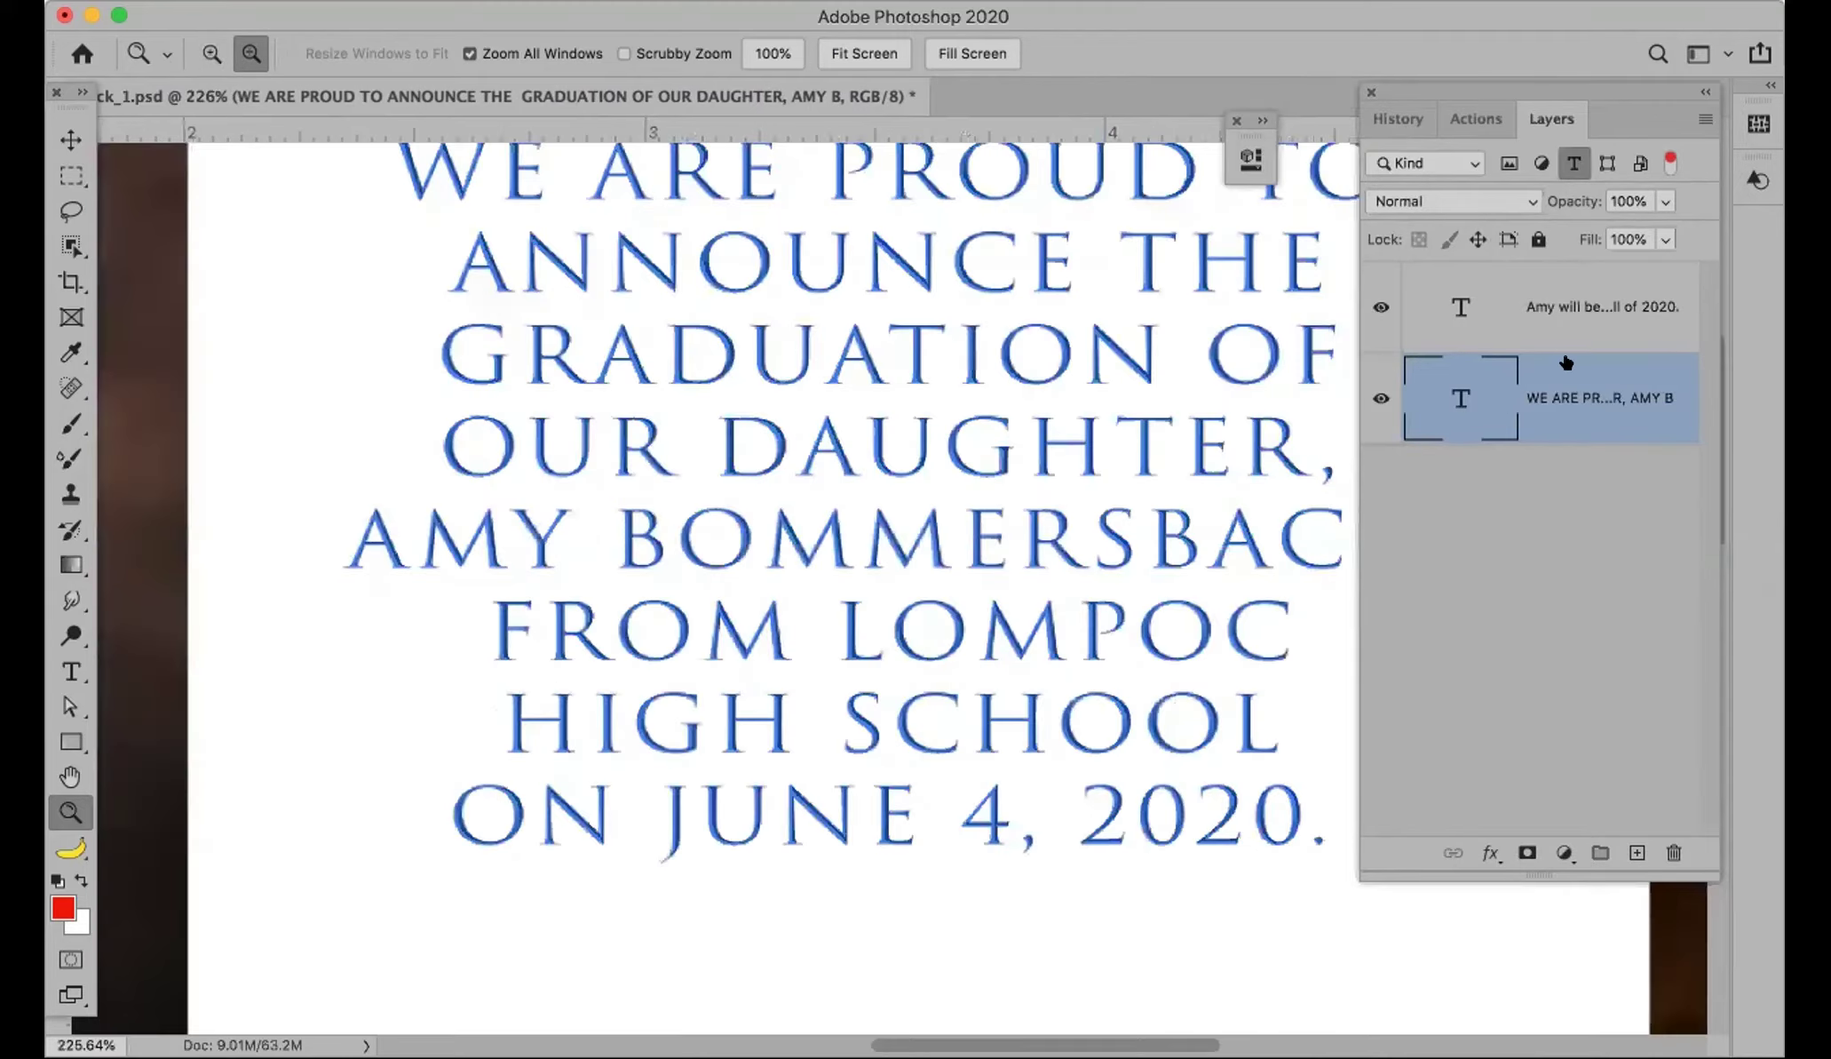
left_click(1703, 92)
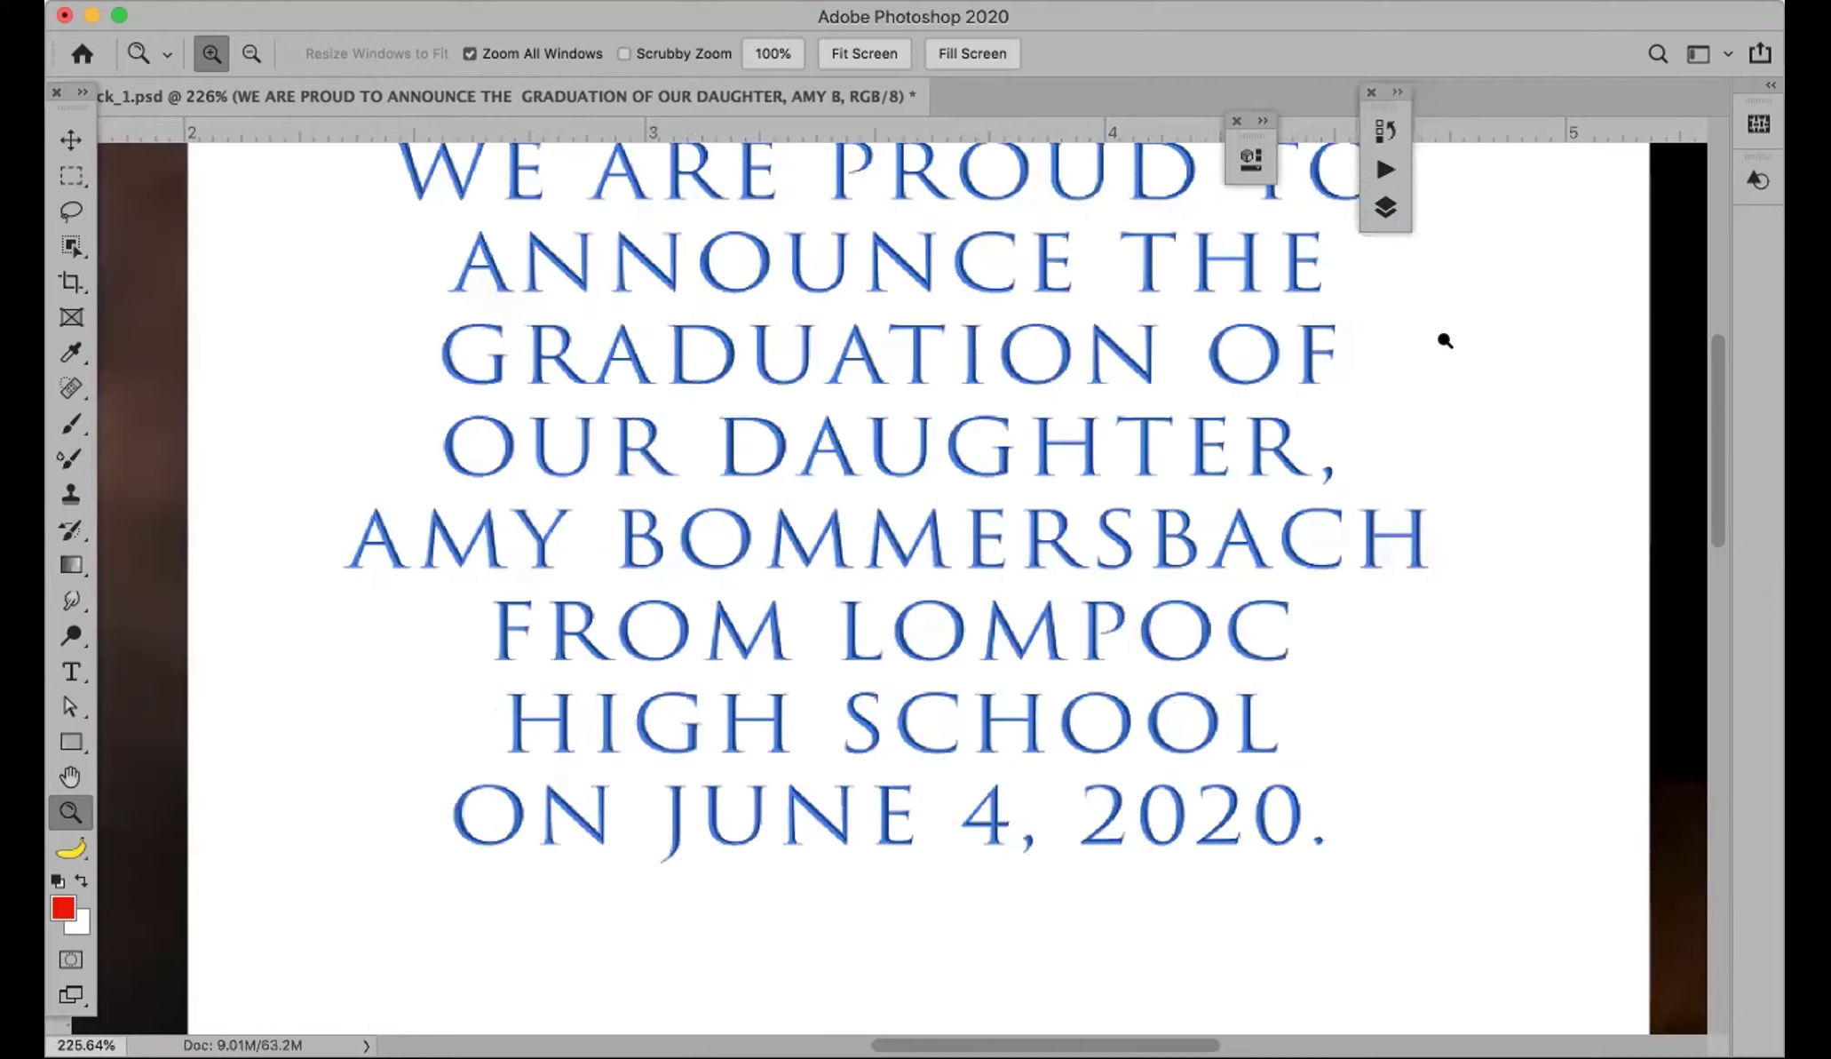
key("super+minus")
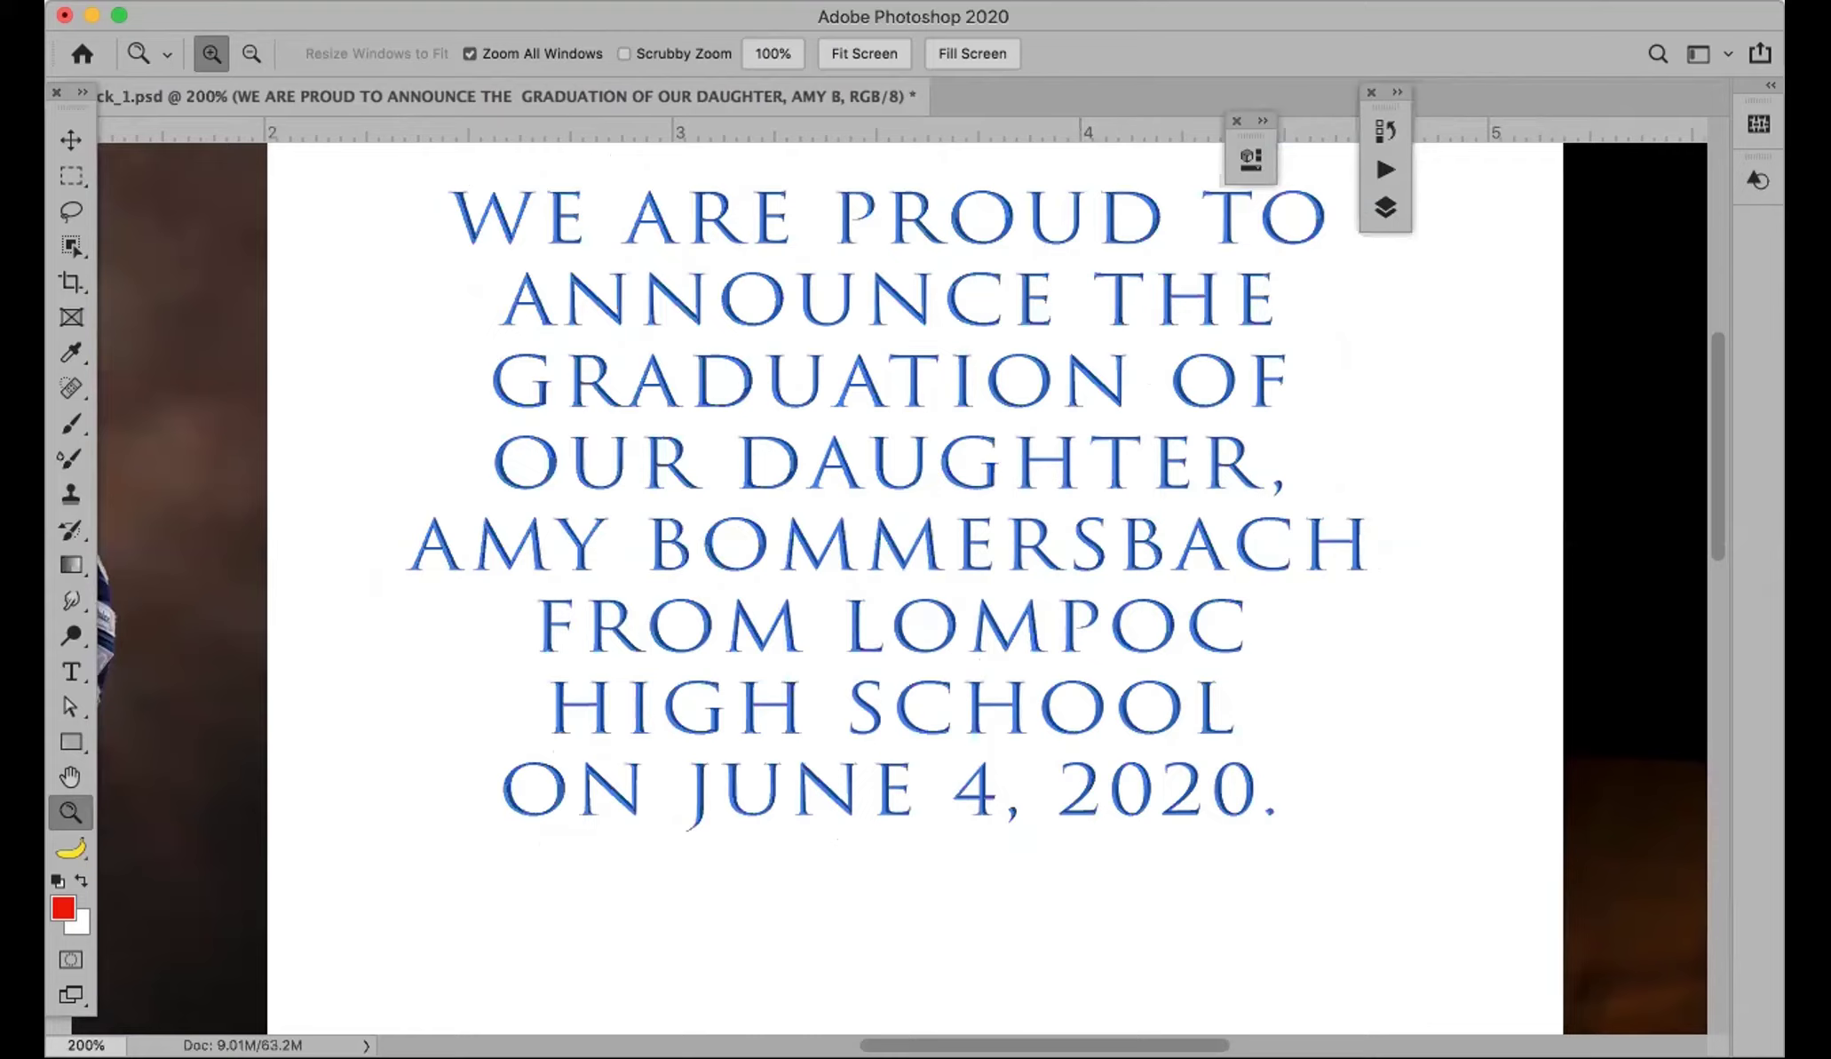
Step: Show the Character settings, check the announcement text's color in the color picker, and collapse the settings again
left_click(871, 0)
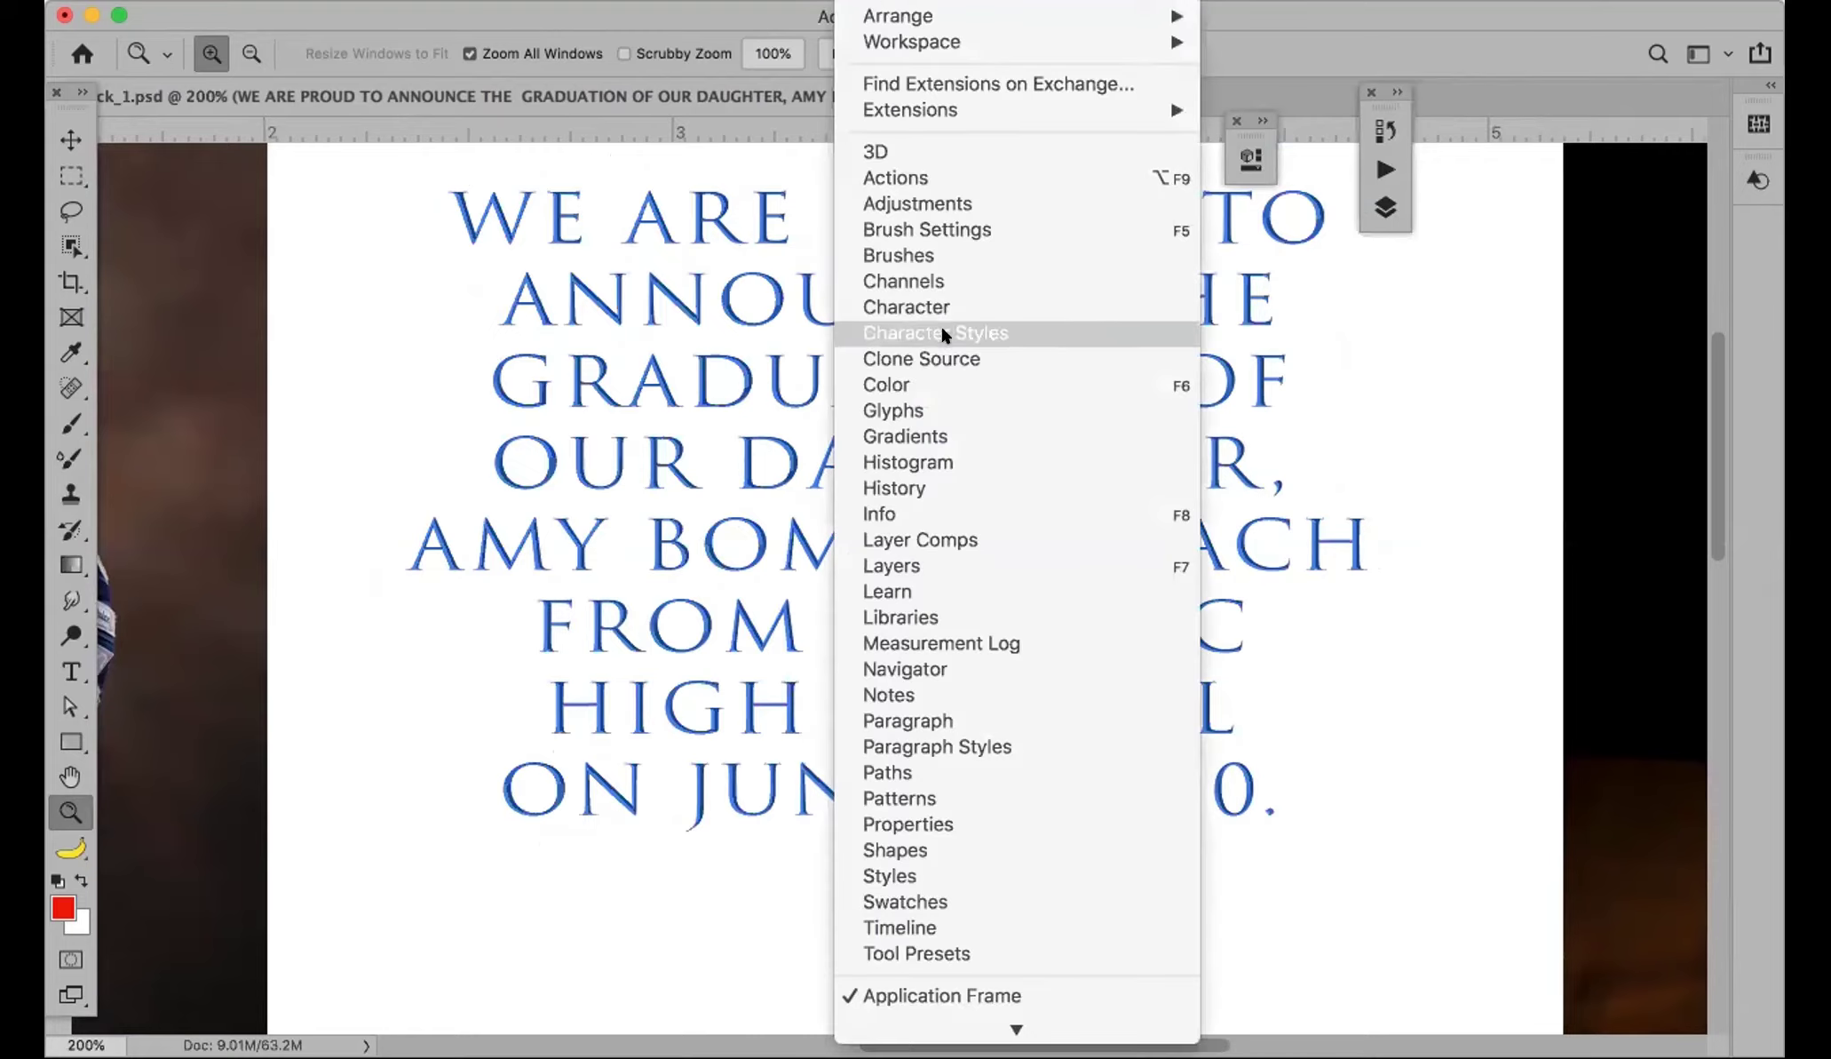
left_click(926, 308)
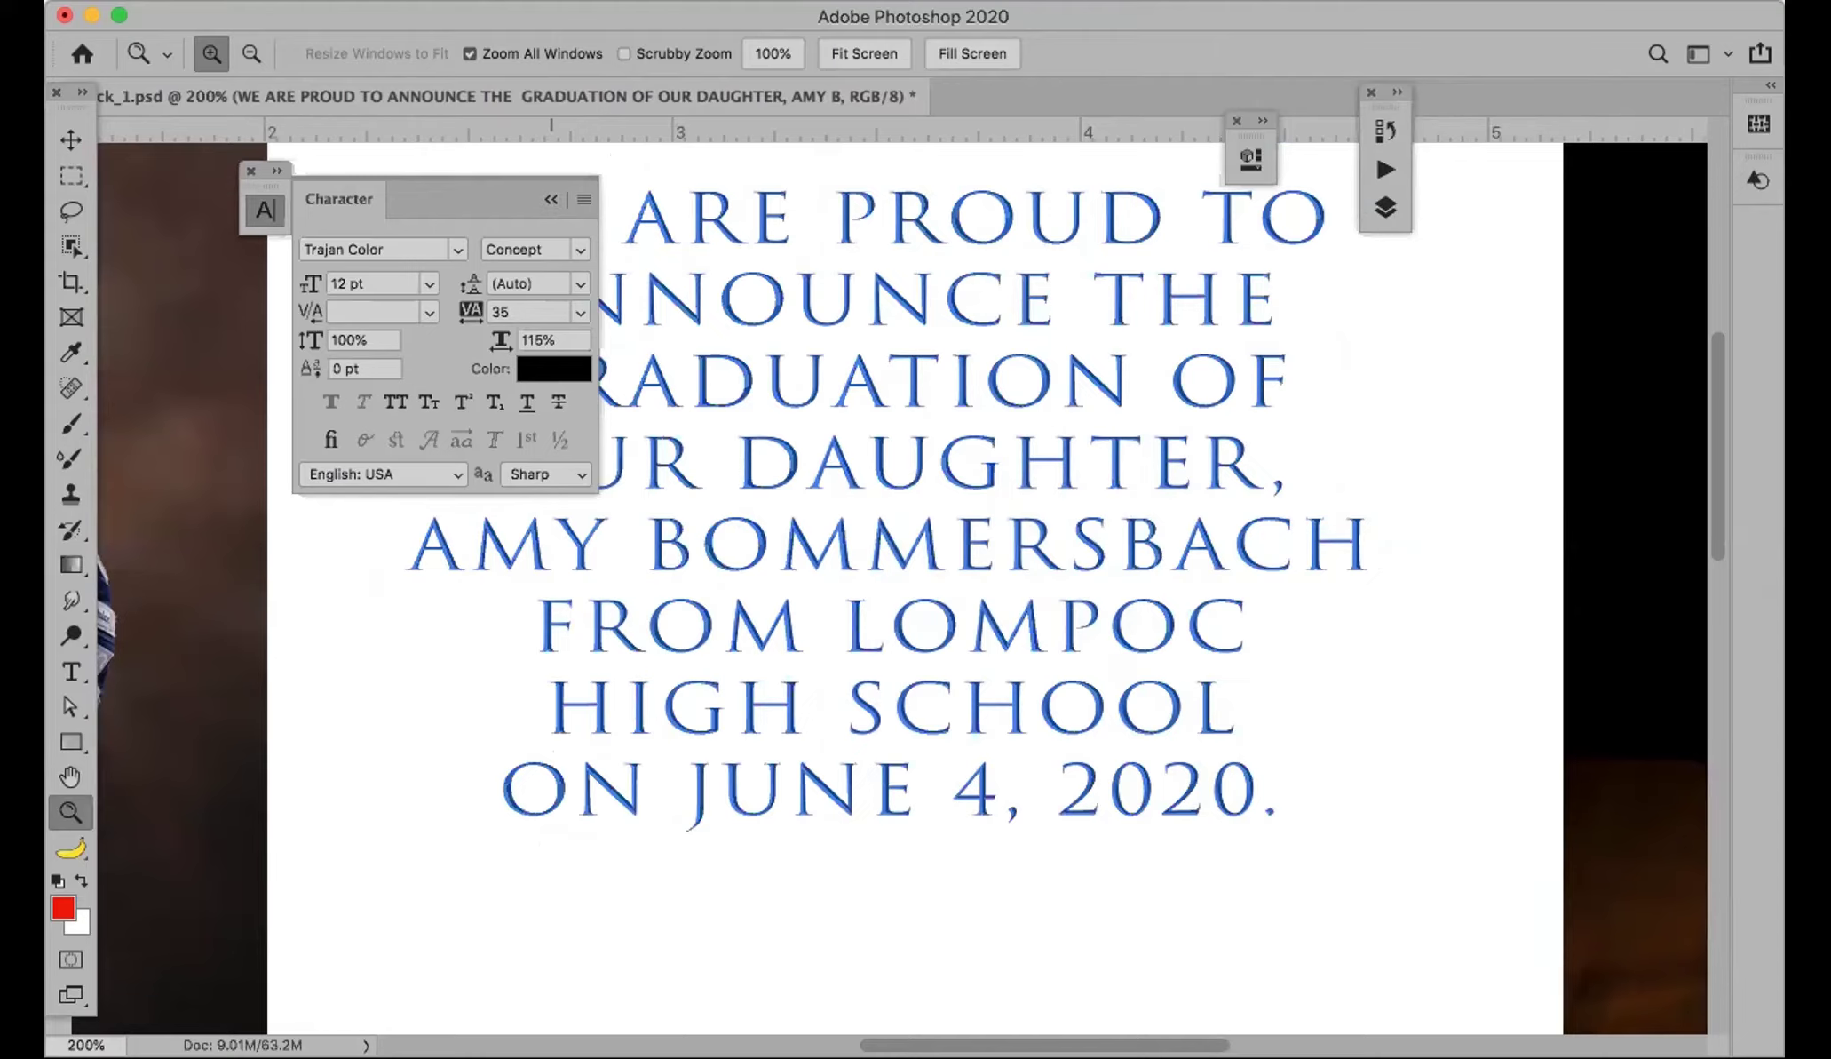
left_click(551, 368)
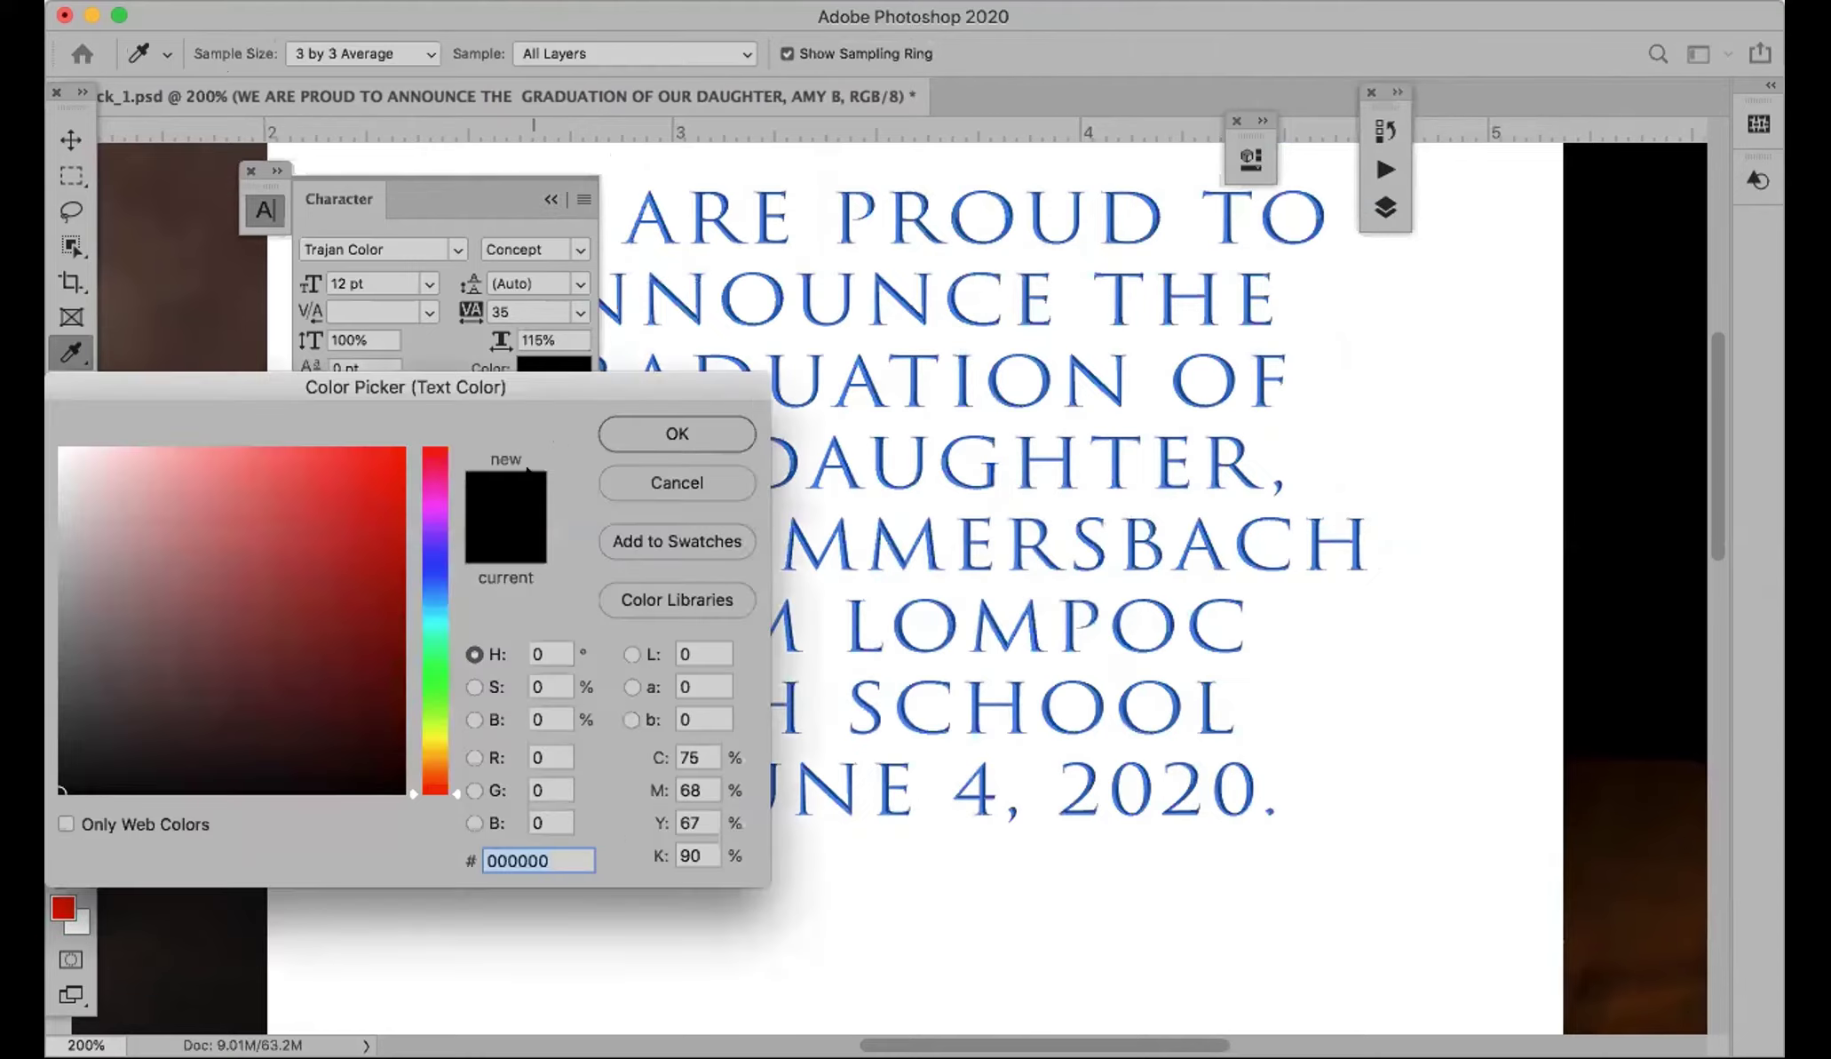
left_click(646, 430)
left_click(542, 195)
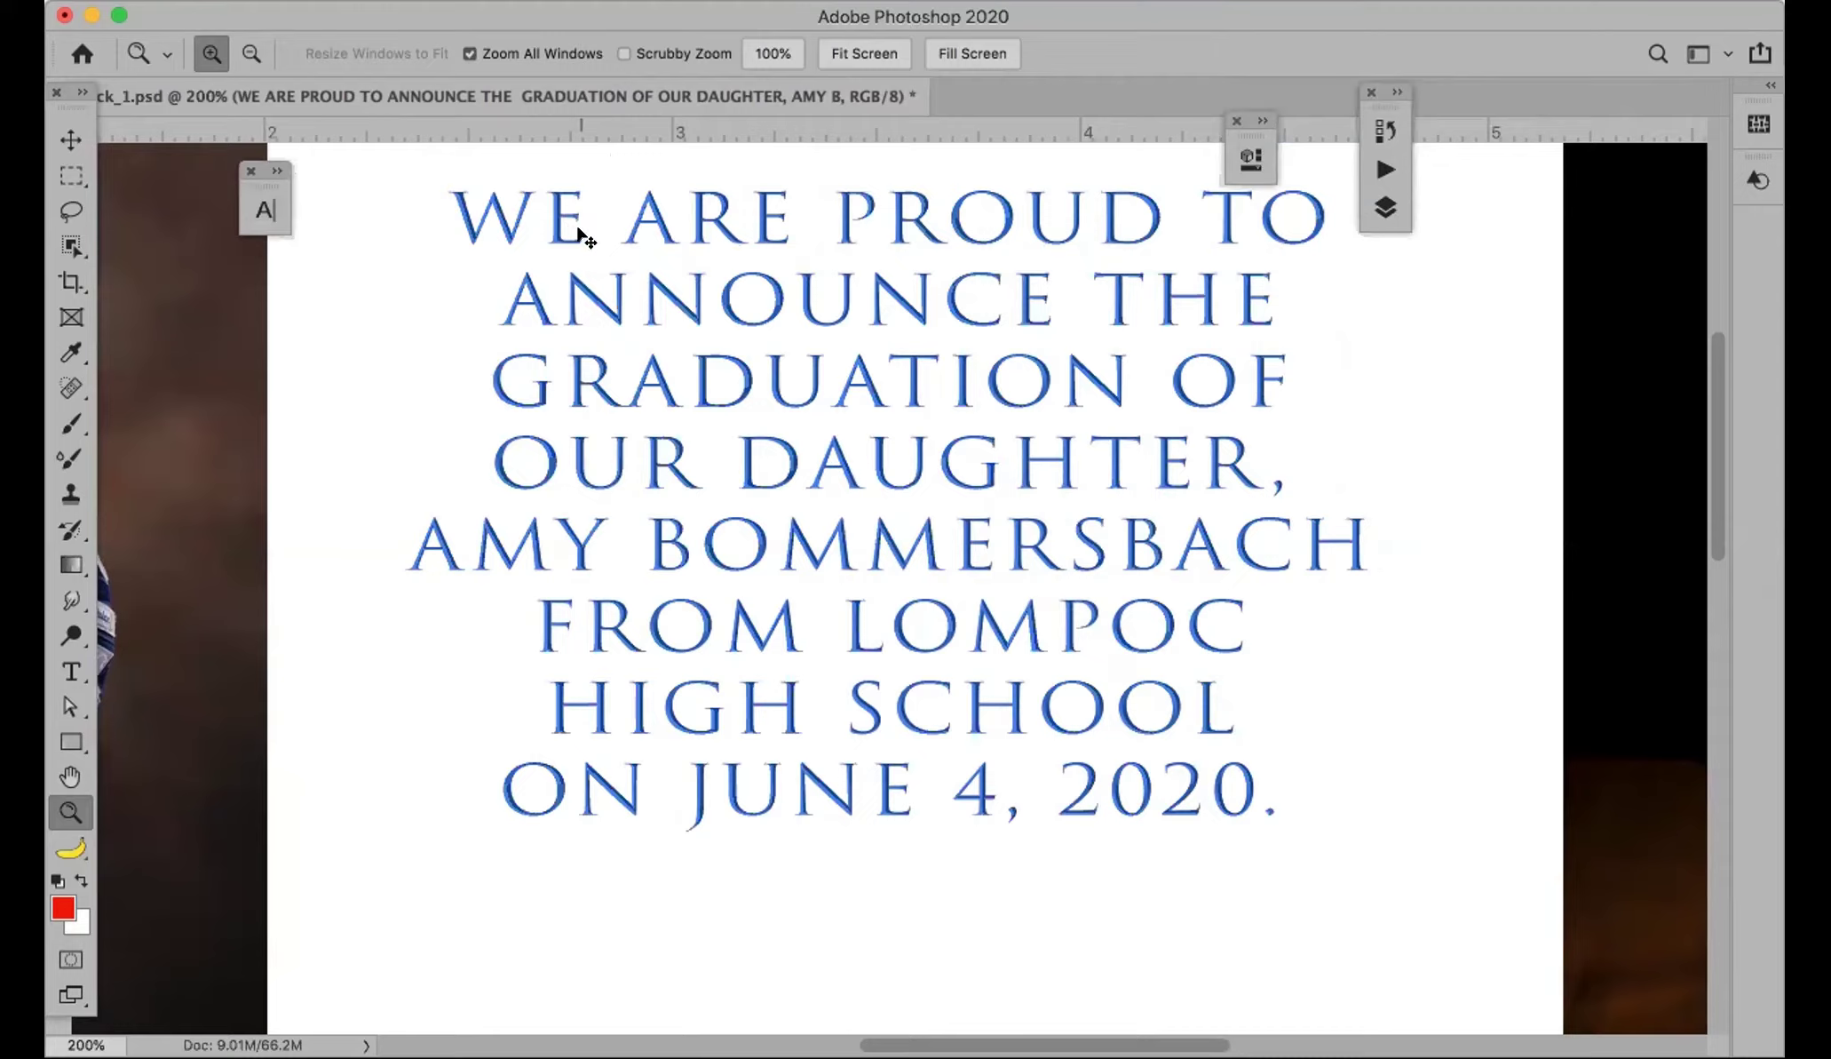
Step: Try to recolor the entire announcement text red (fc0808)
key("t")
left_click(578, 272)
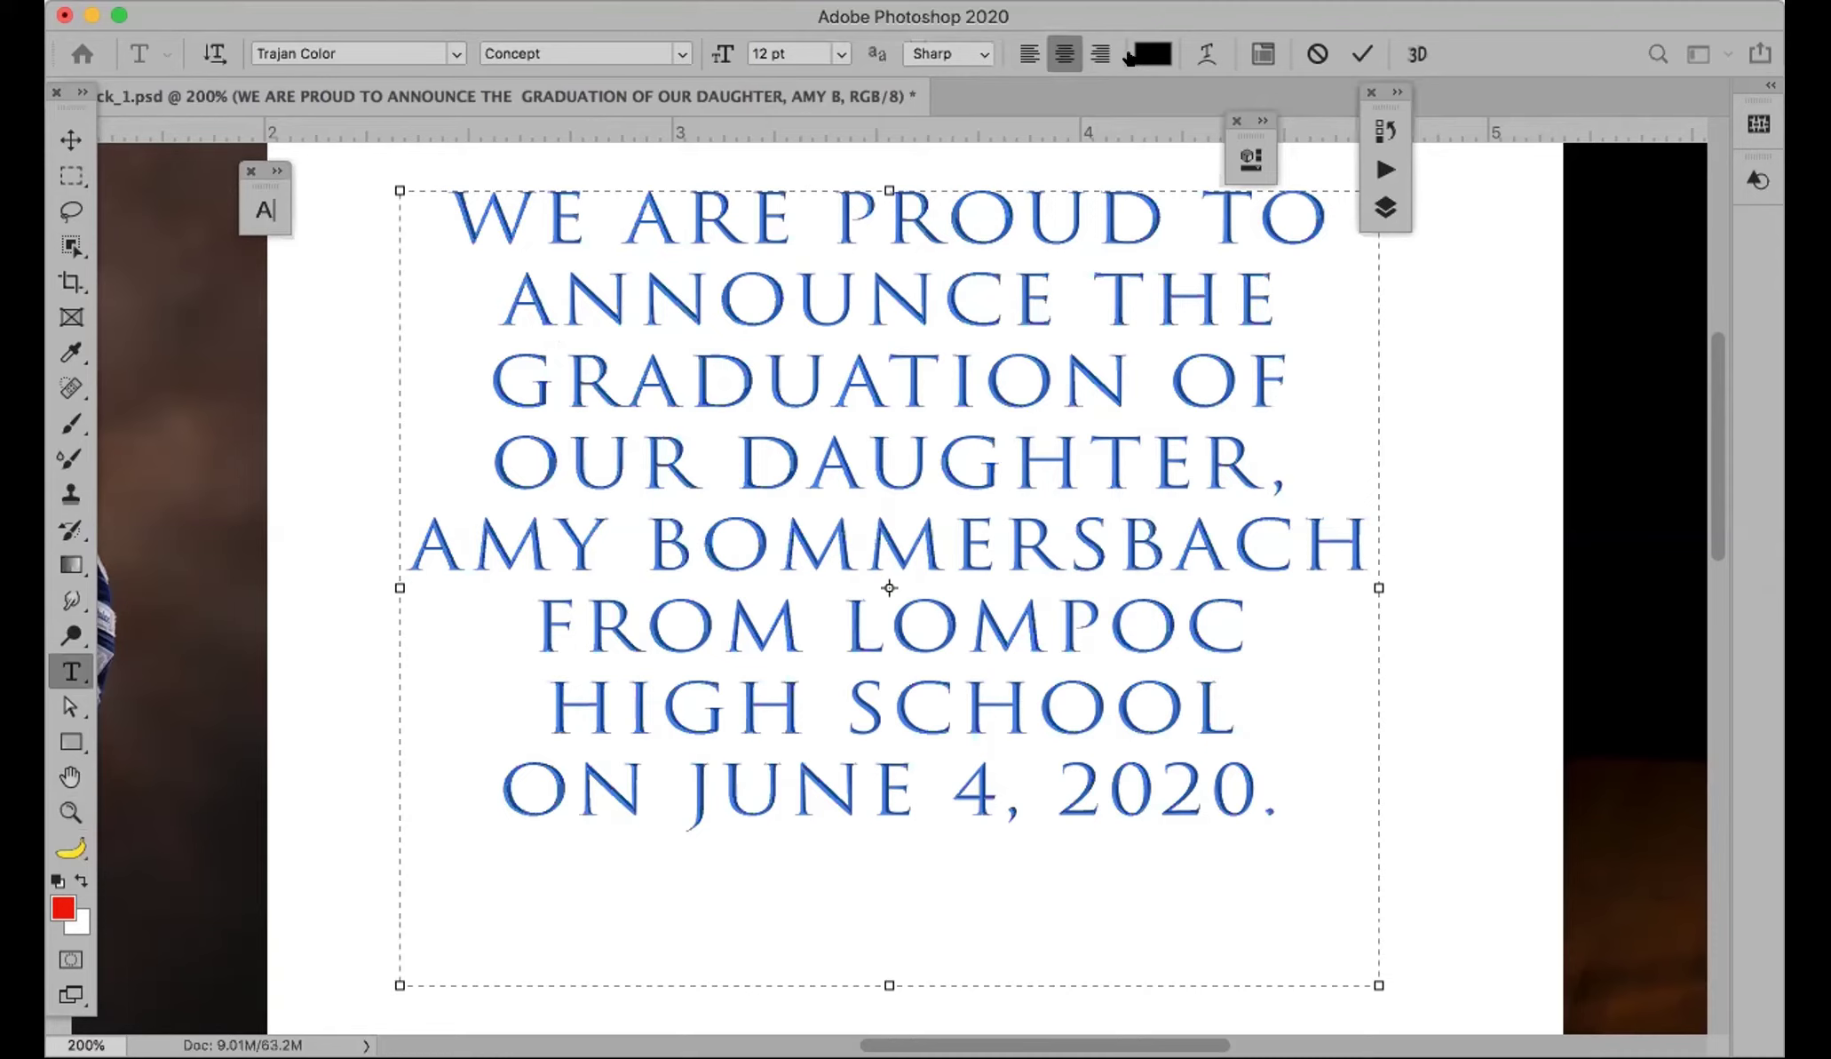
key("super+a")
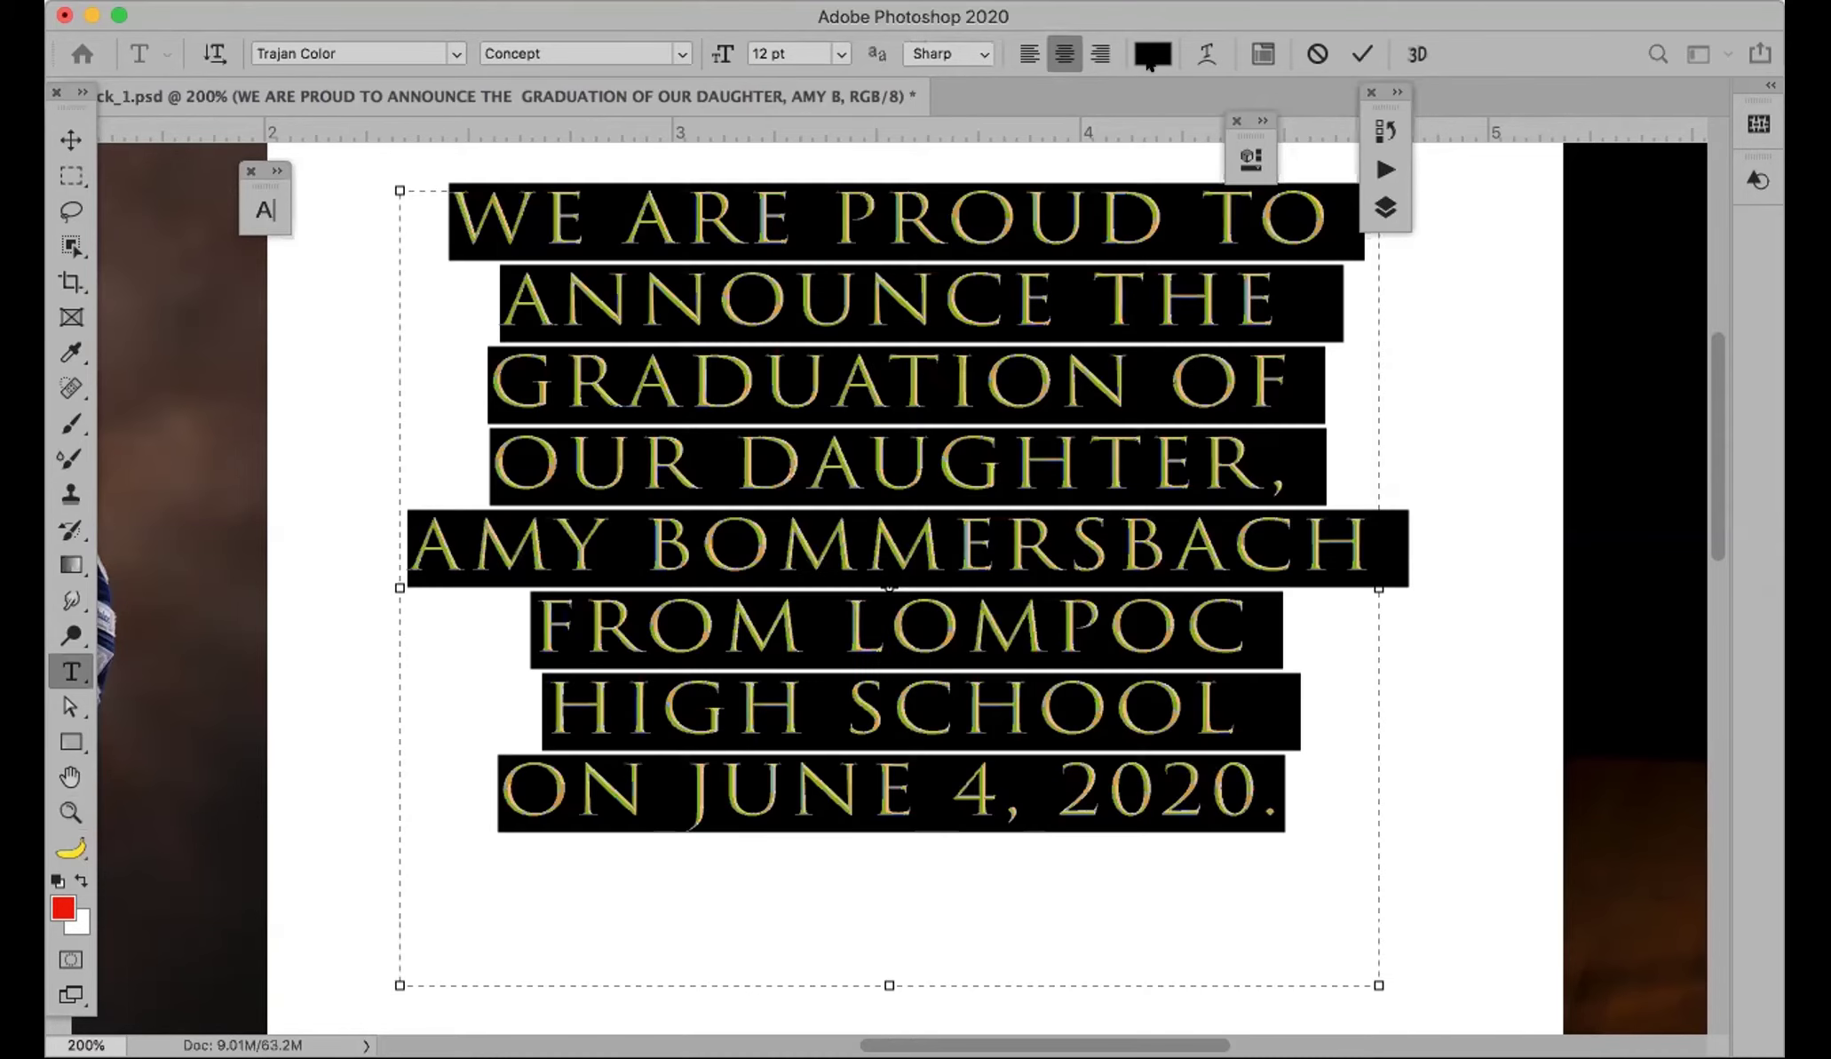
left_click(1148, 59)
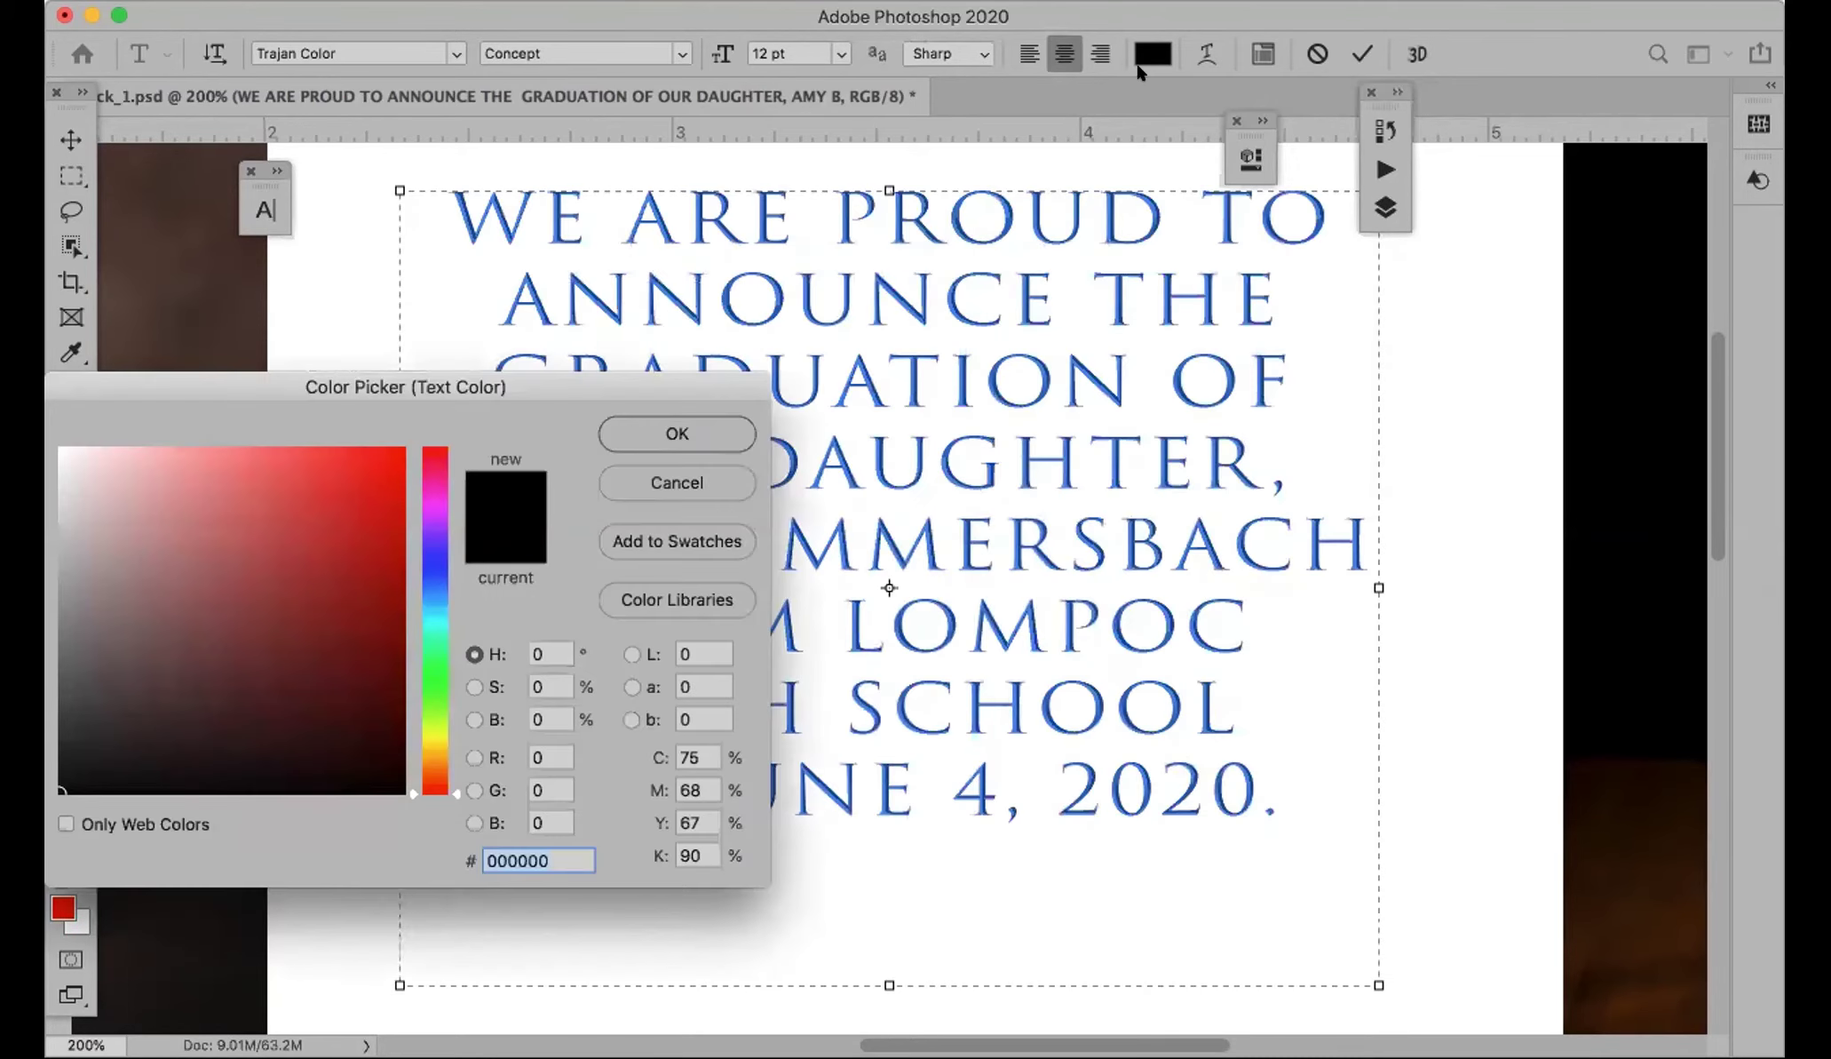
left_click(384, 443)
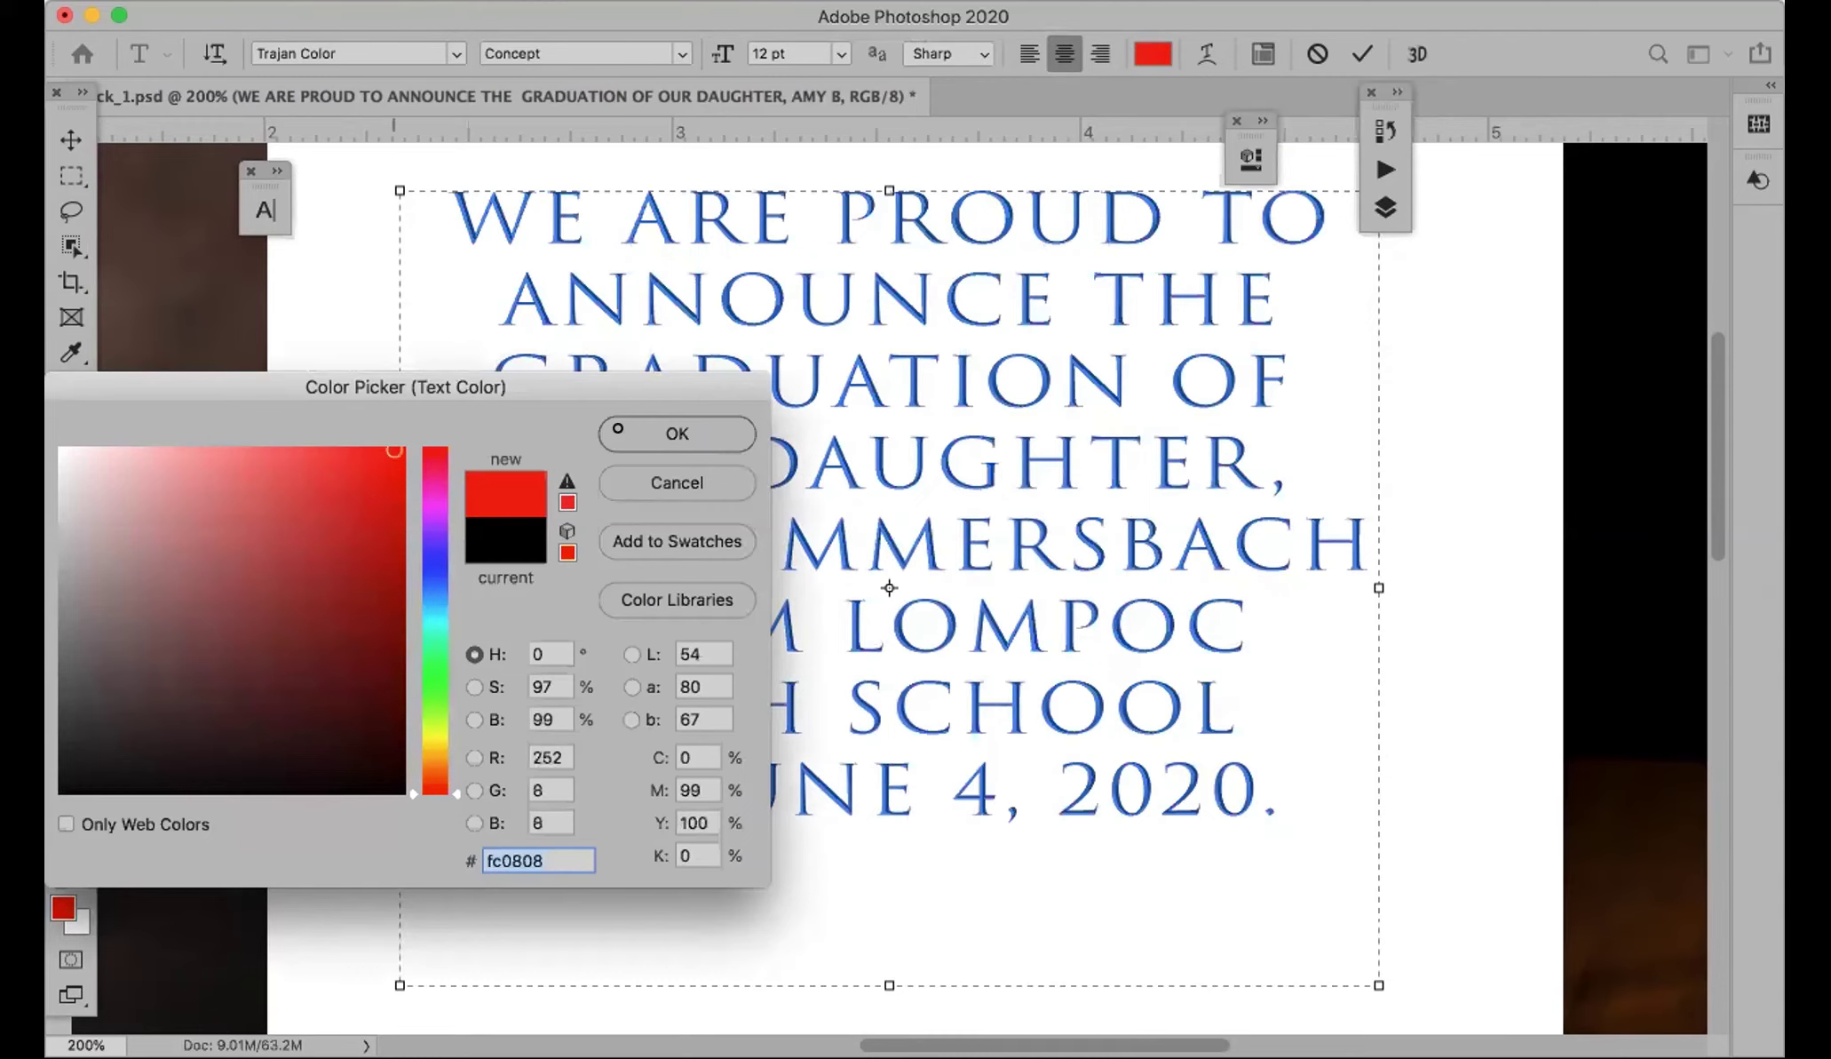
left_click(623, 437)
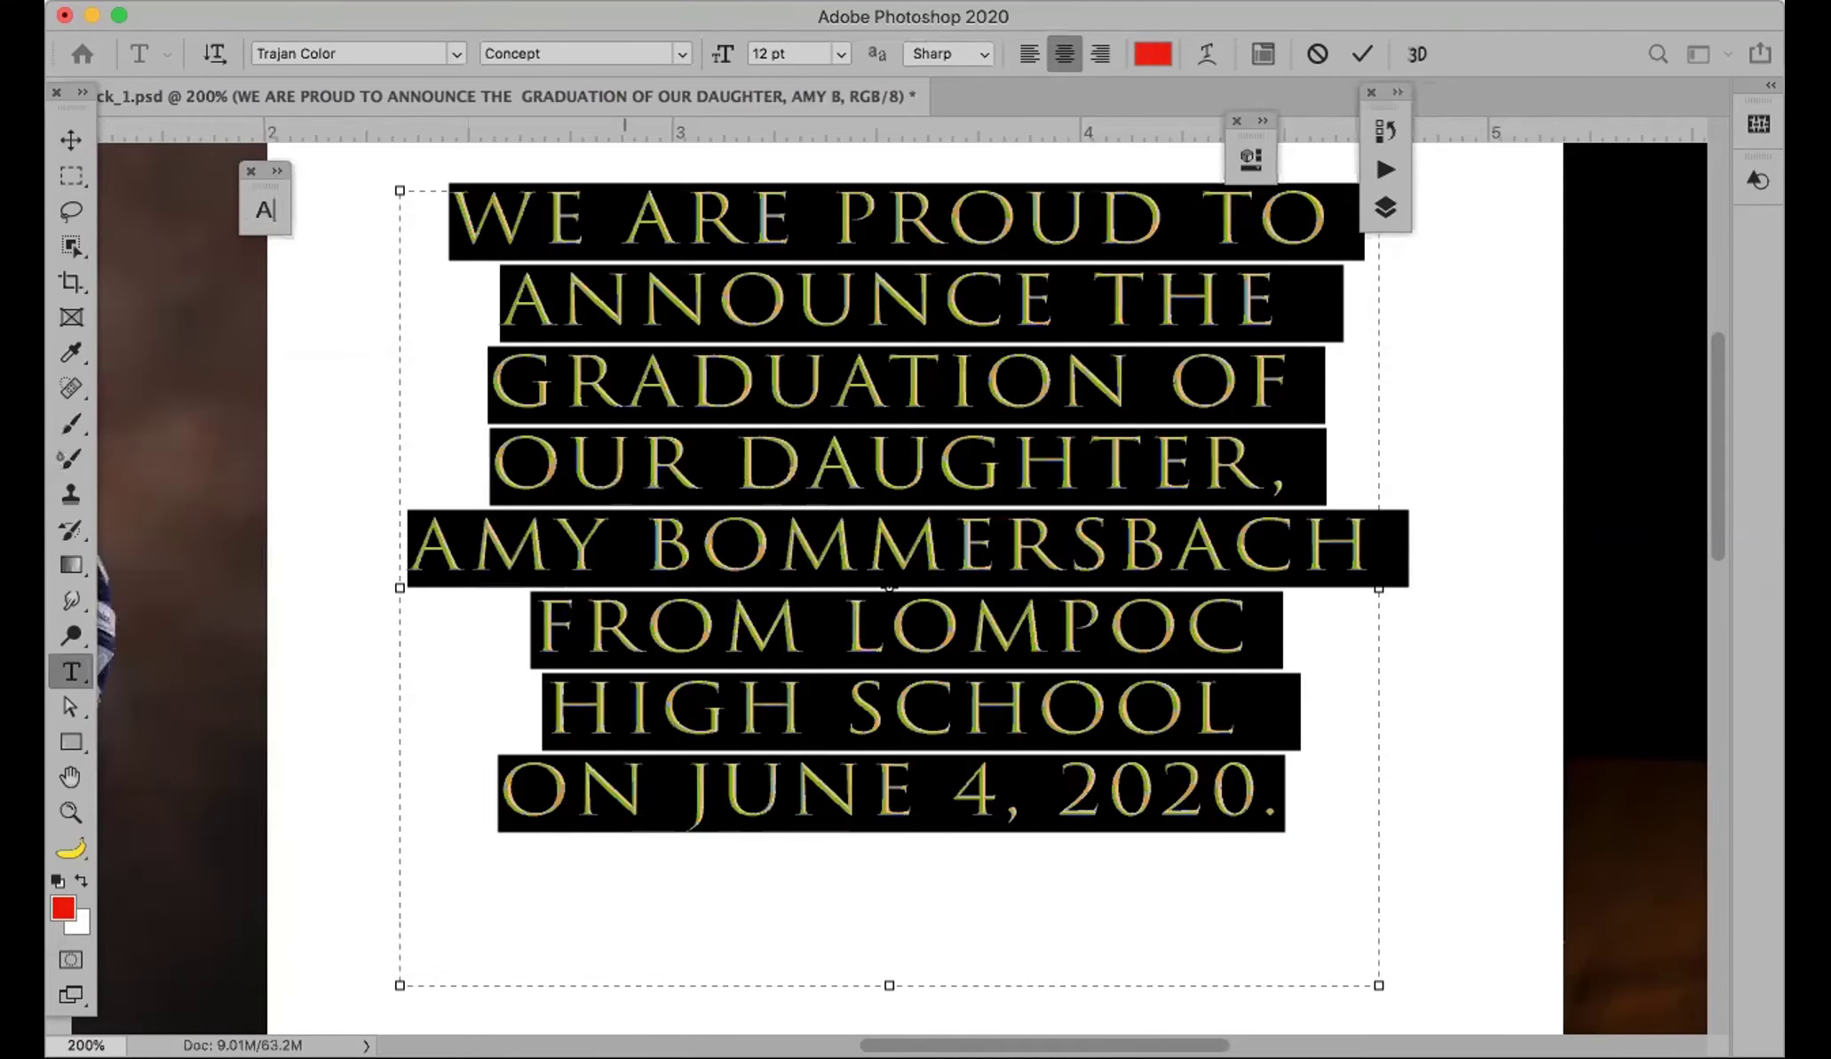
left_click(1336, 364)
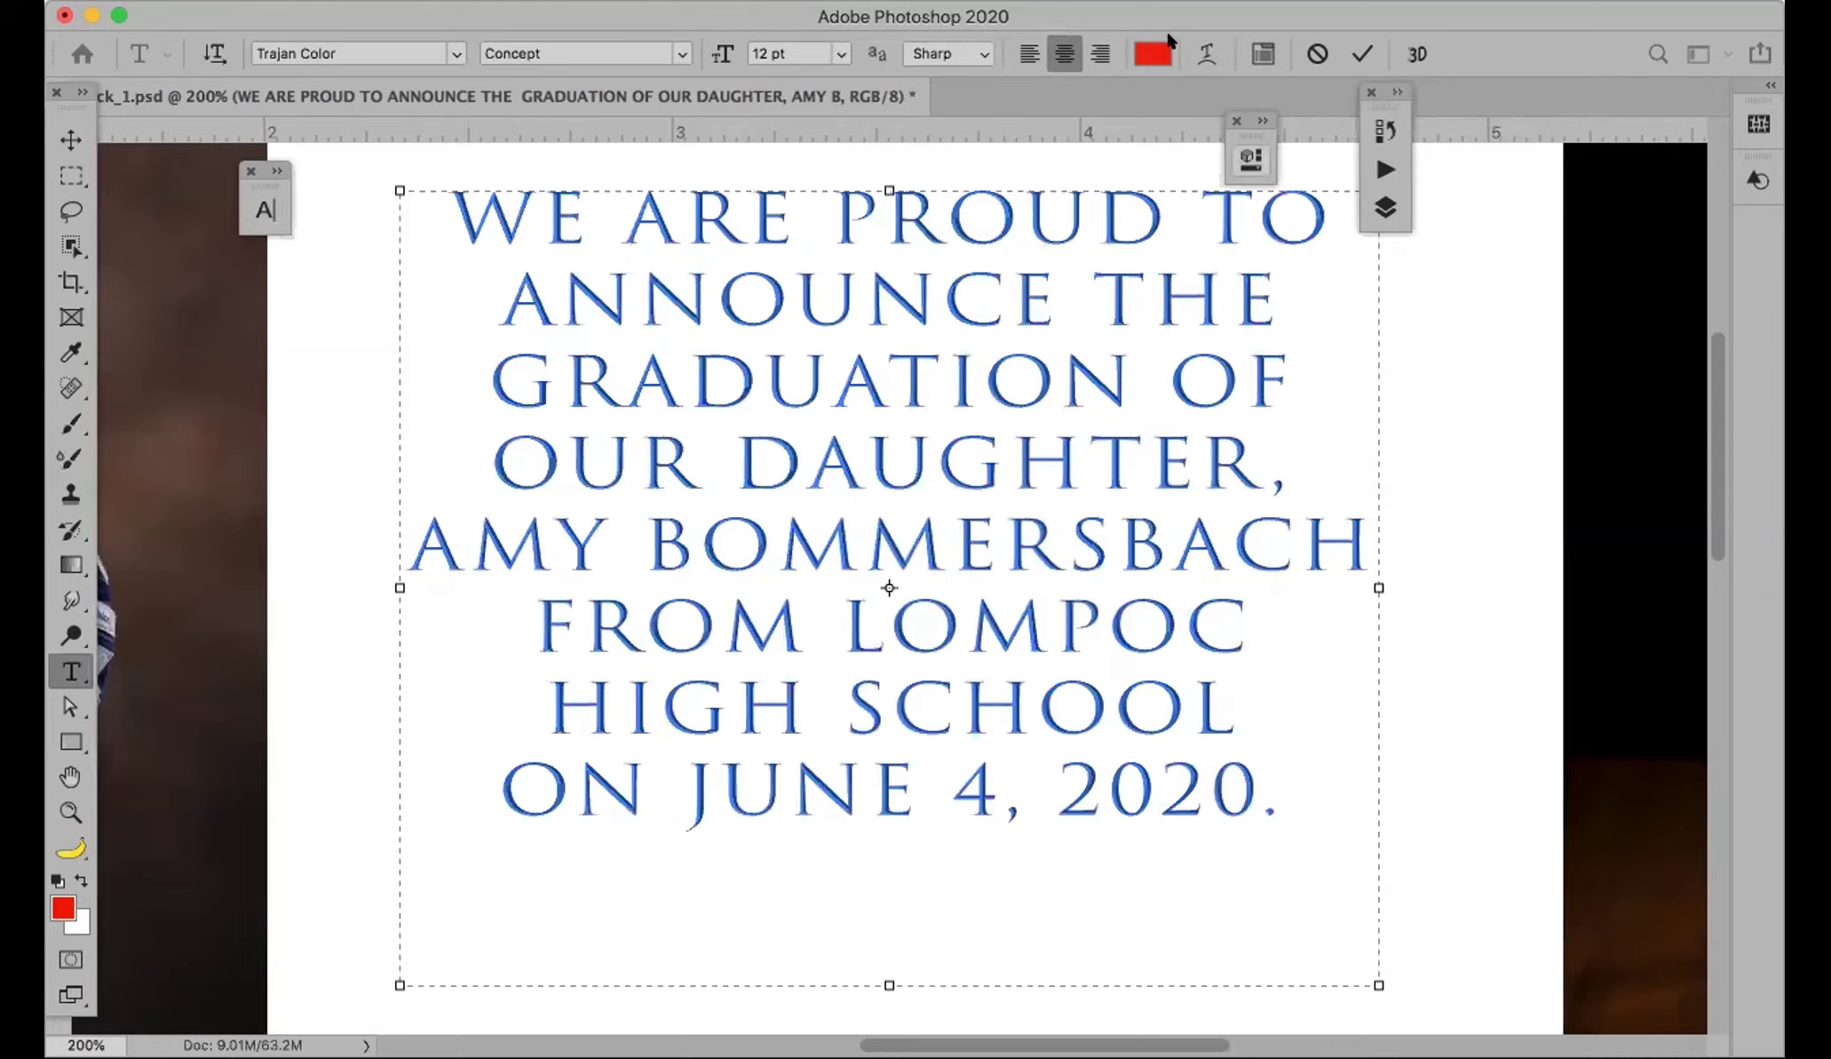
Step: Select the word WE at the start of the announcement text, and cancel the text edit
double_click(556, 209)
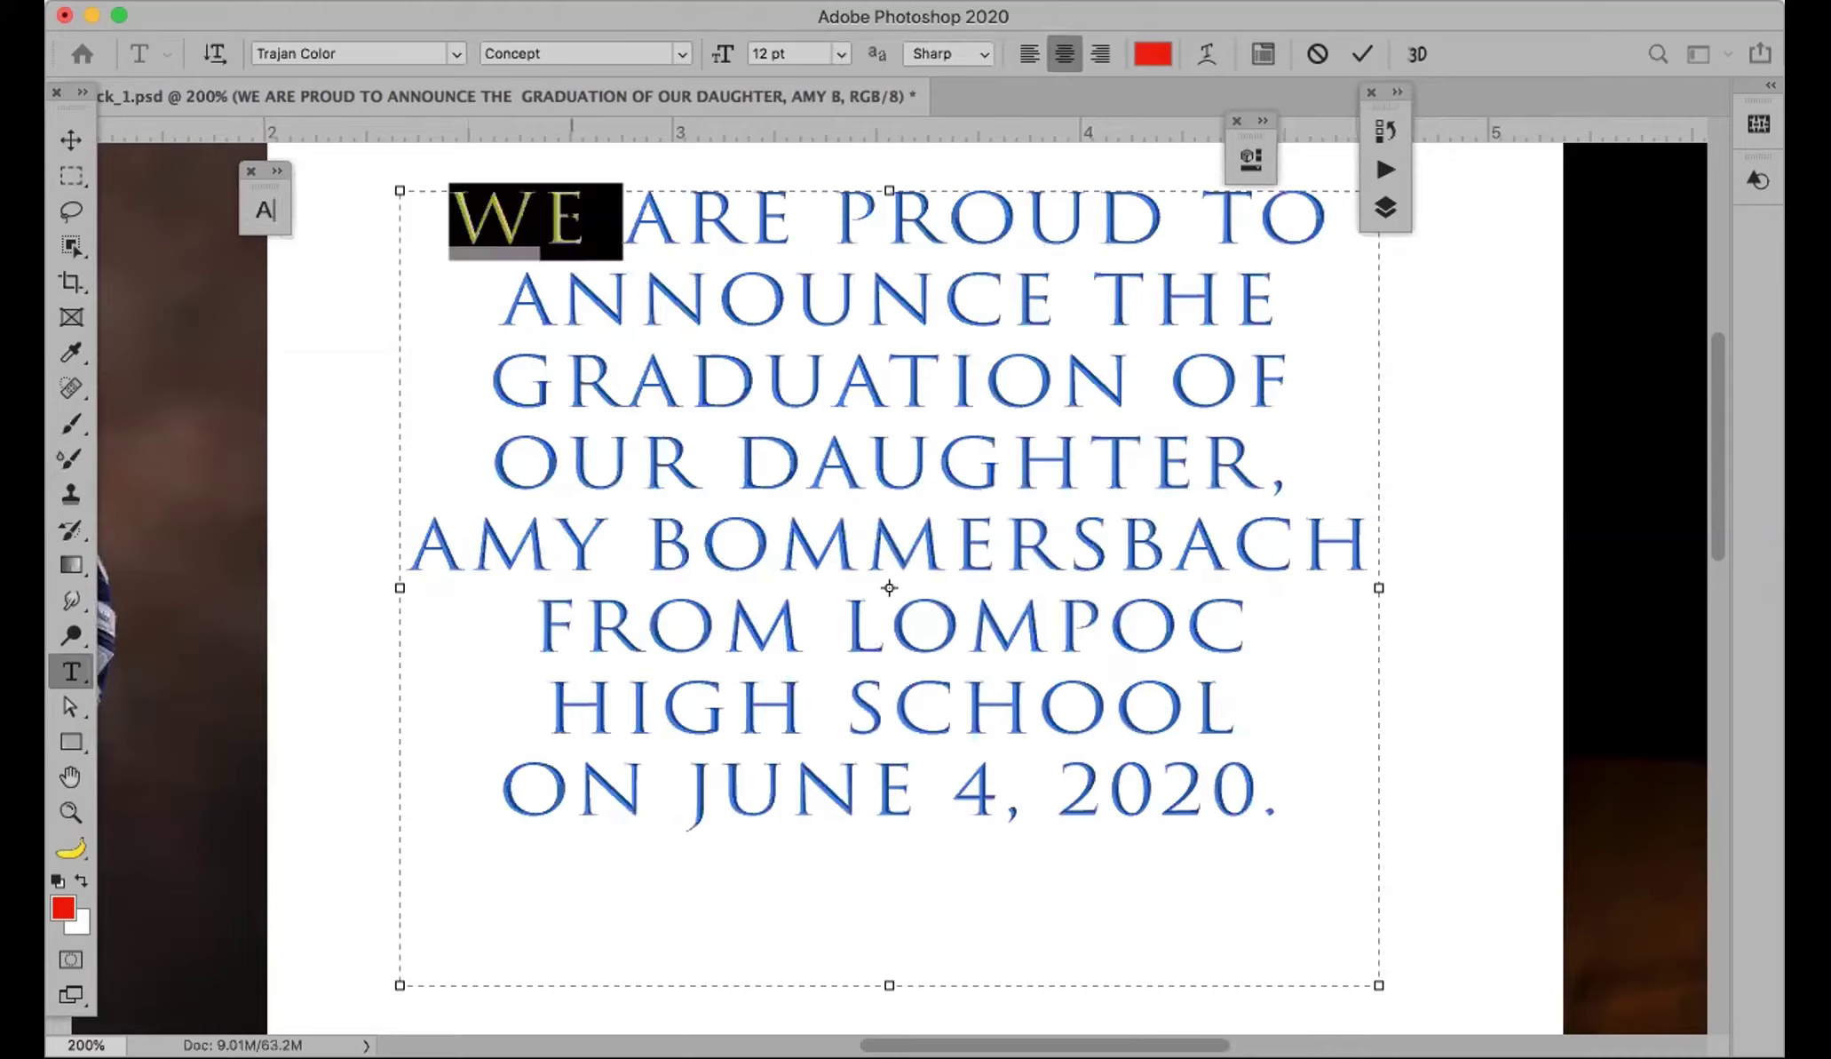
key("Right")
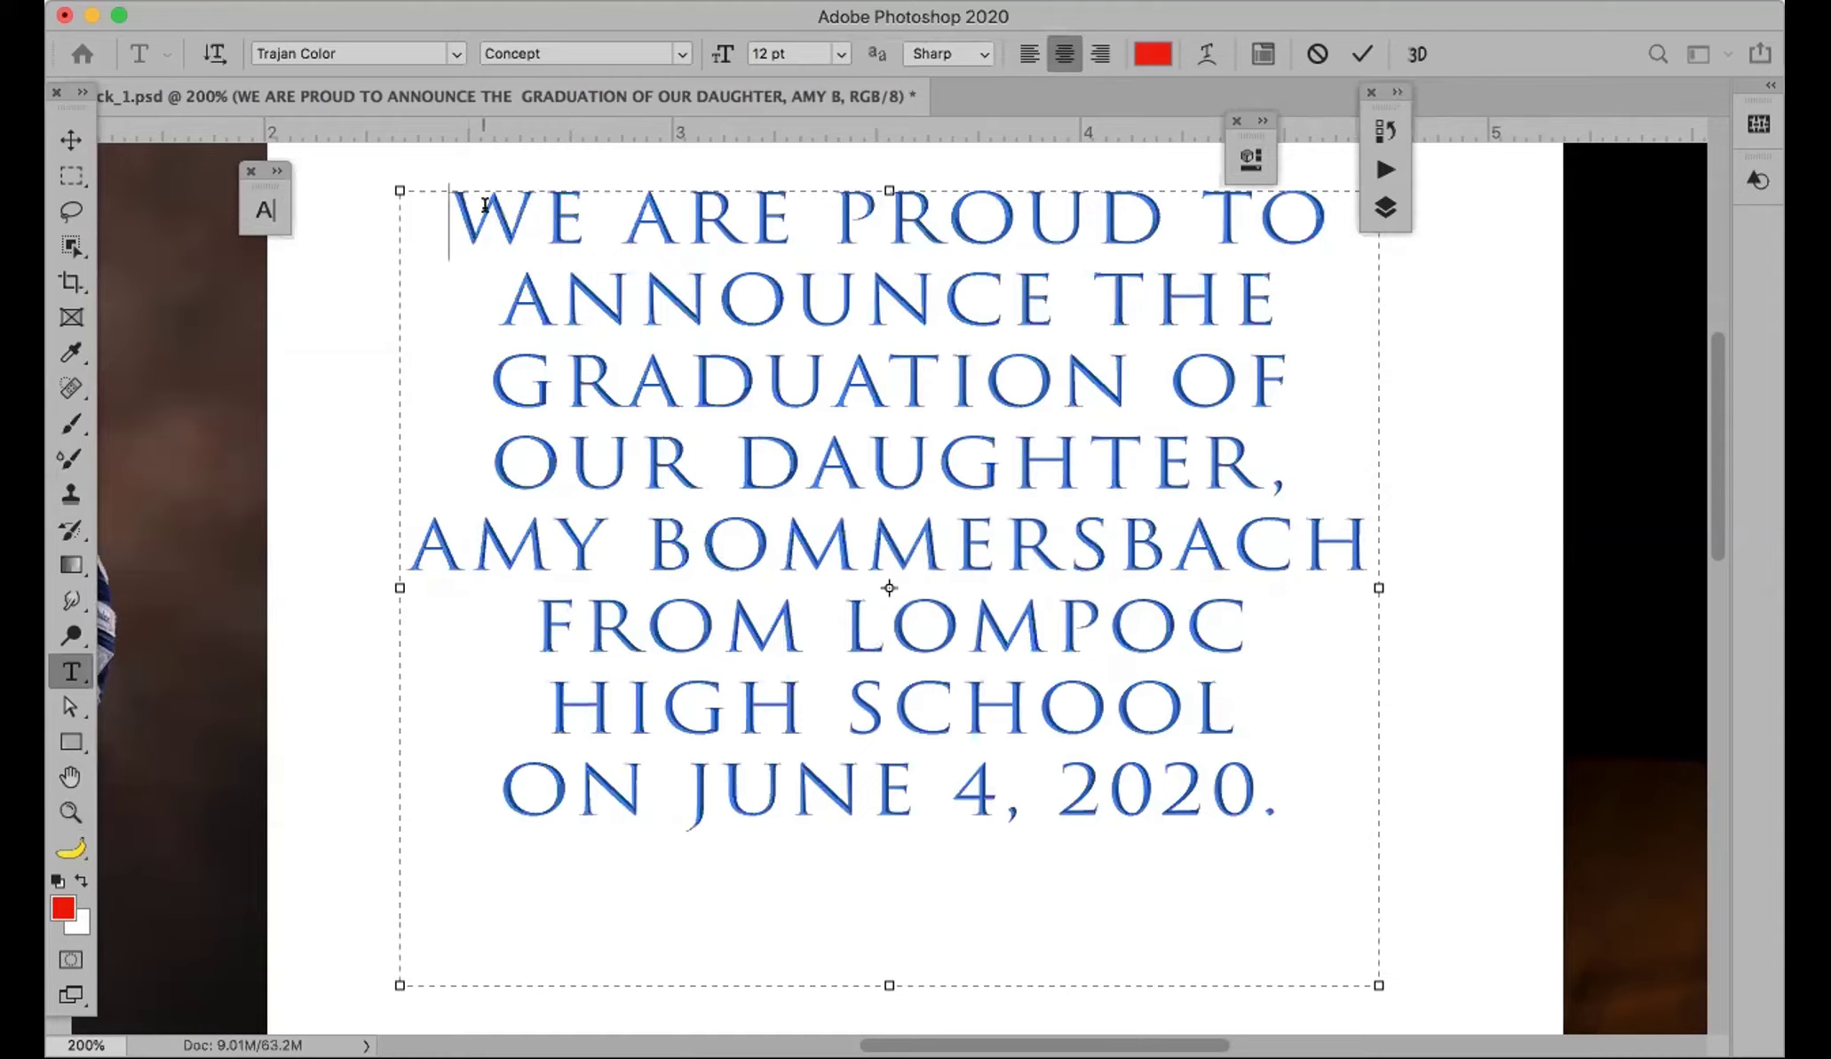
double_click(471, 206)
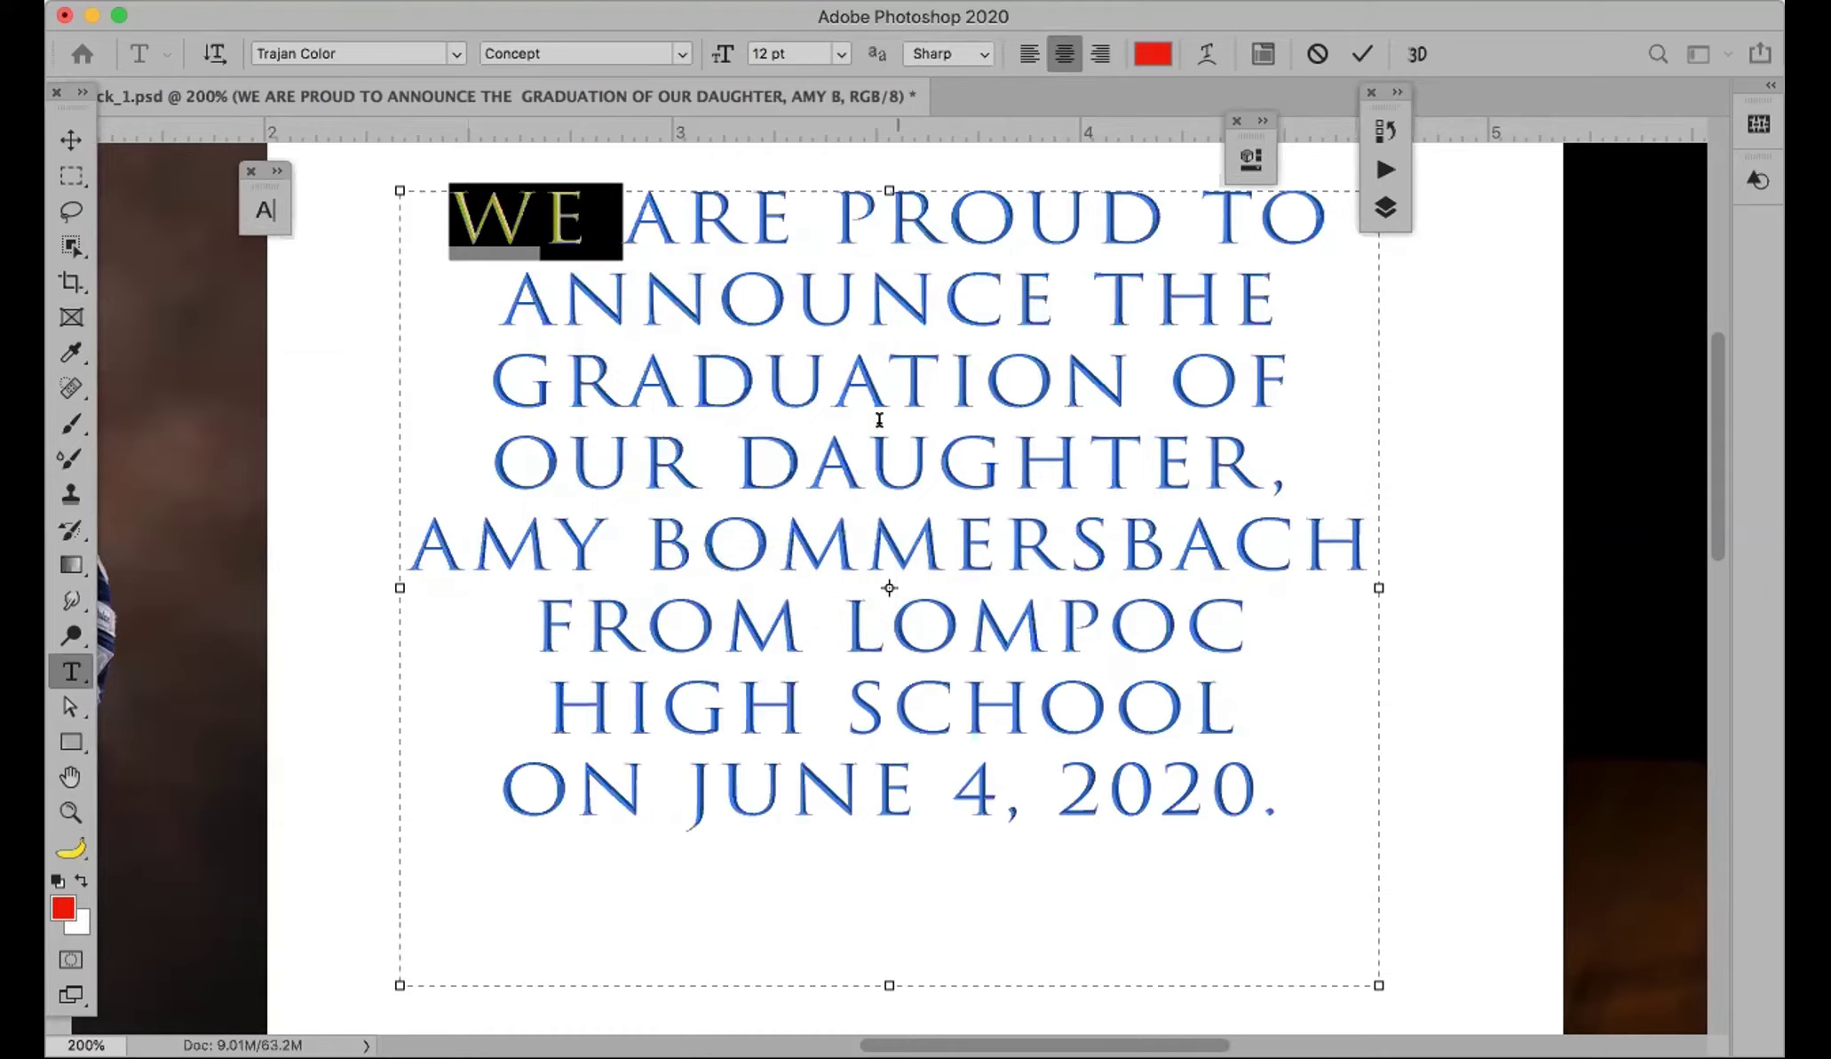
key("Escape")
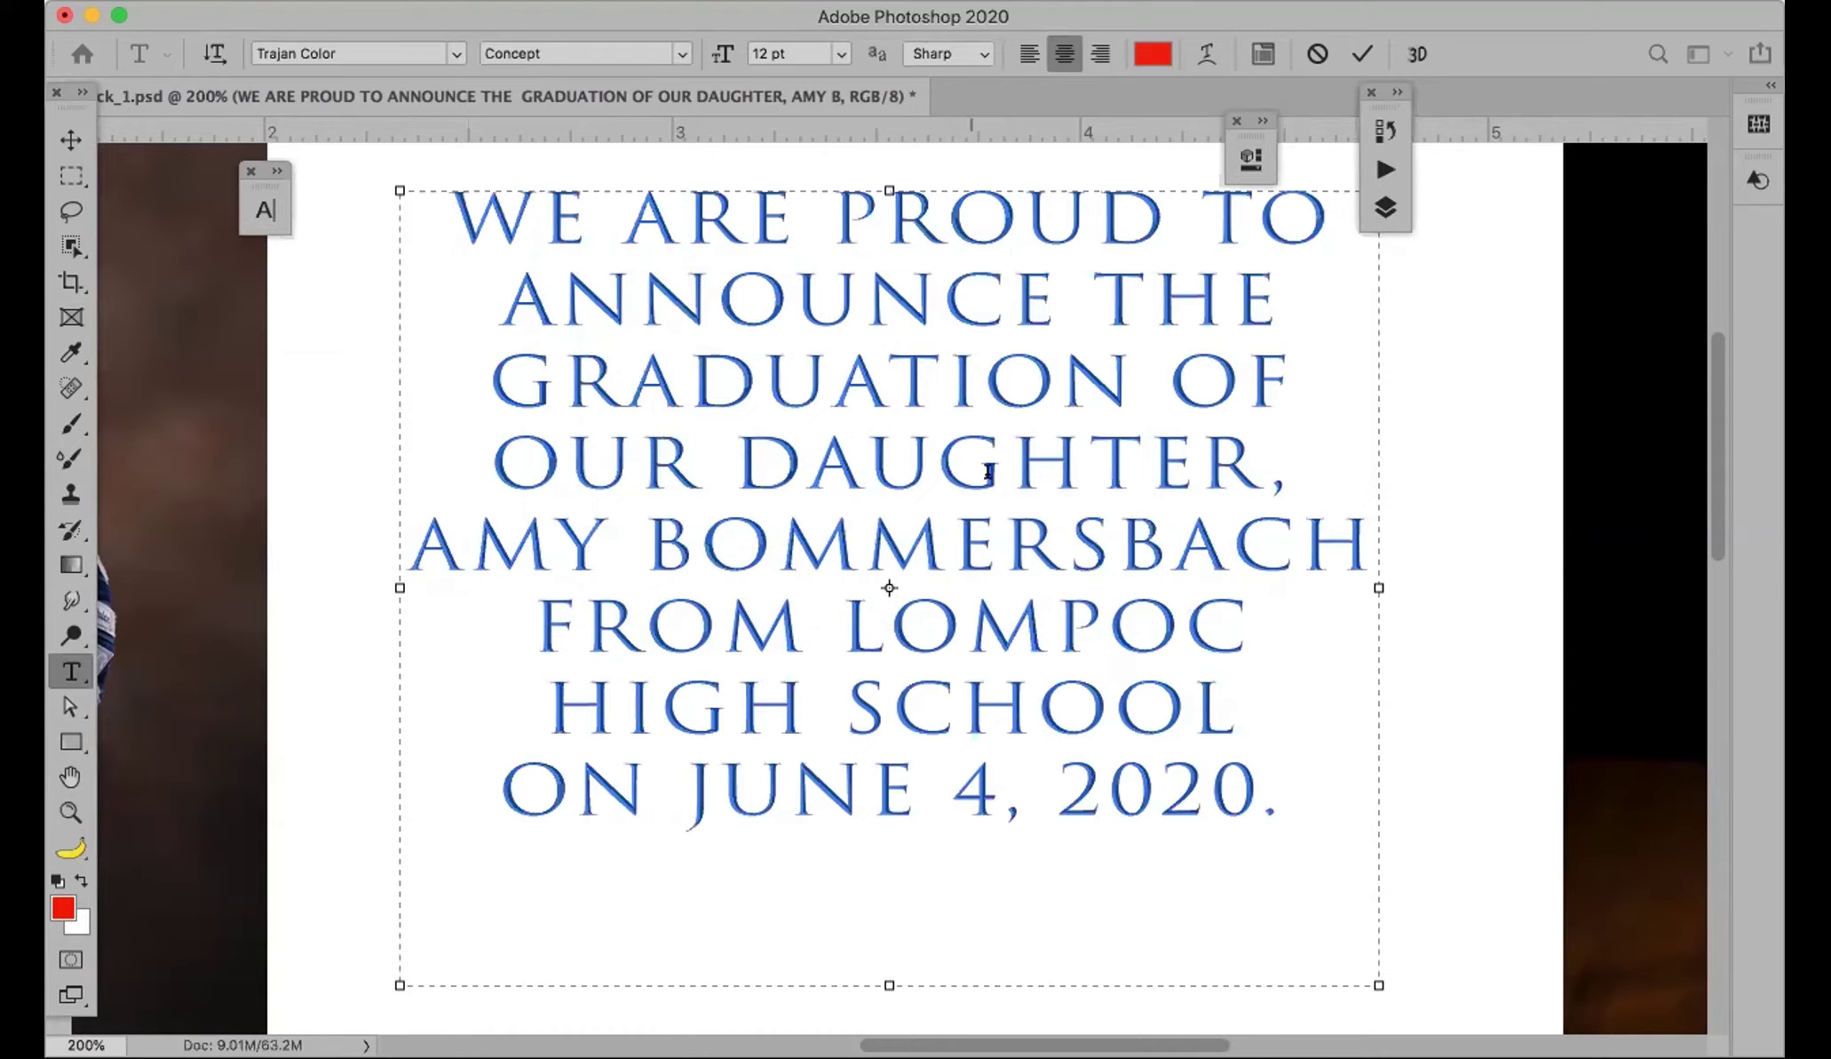
Step: Try to convert the announcement text layer to a frame and to a shape, and collapse the Properties panel
left_click(1248, 160)
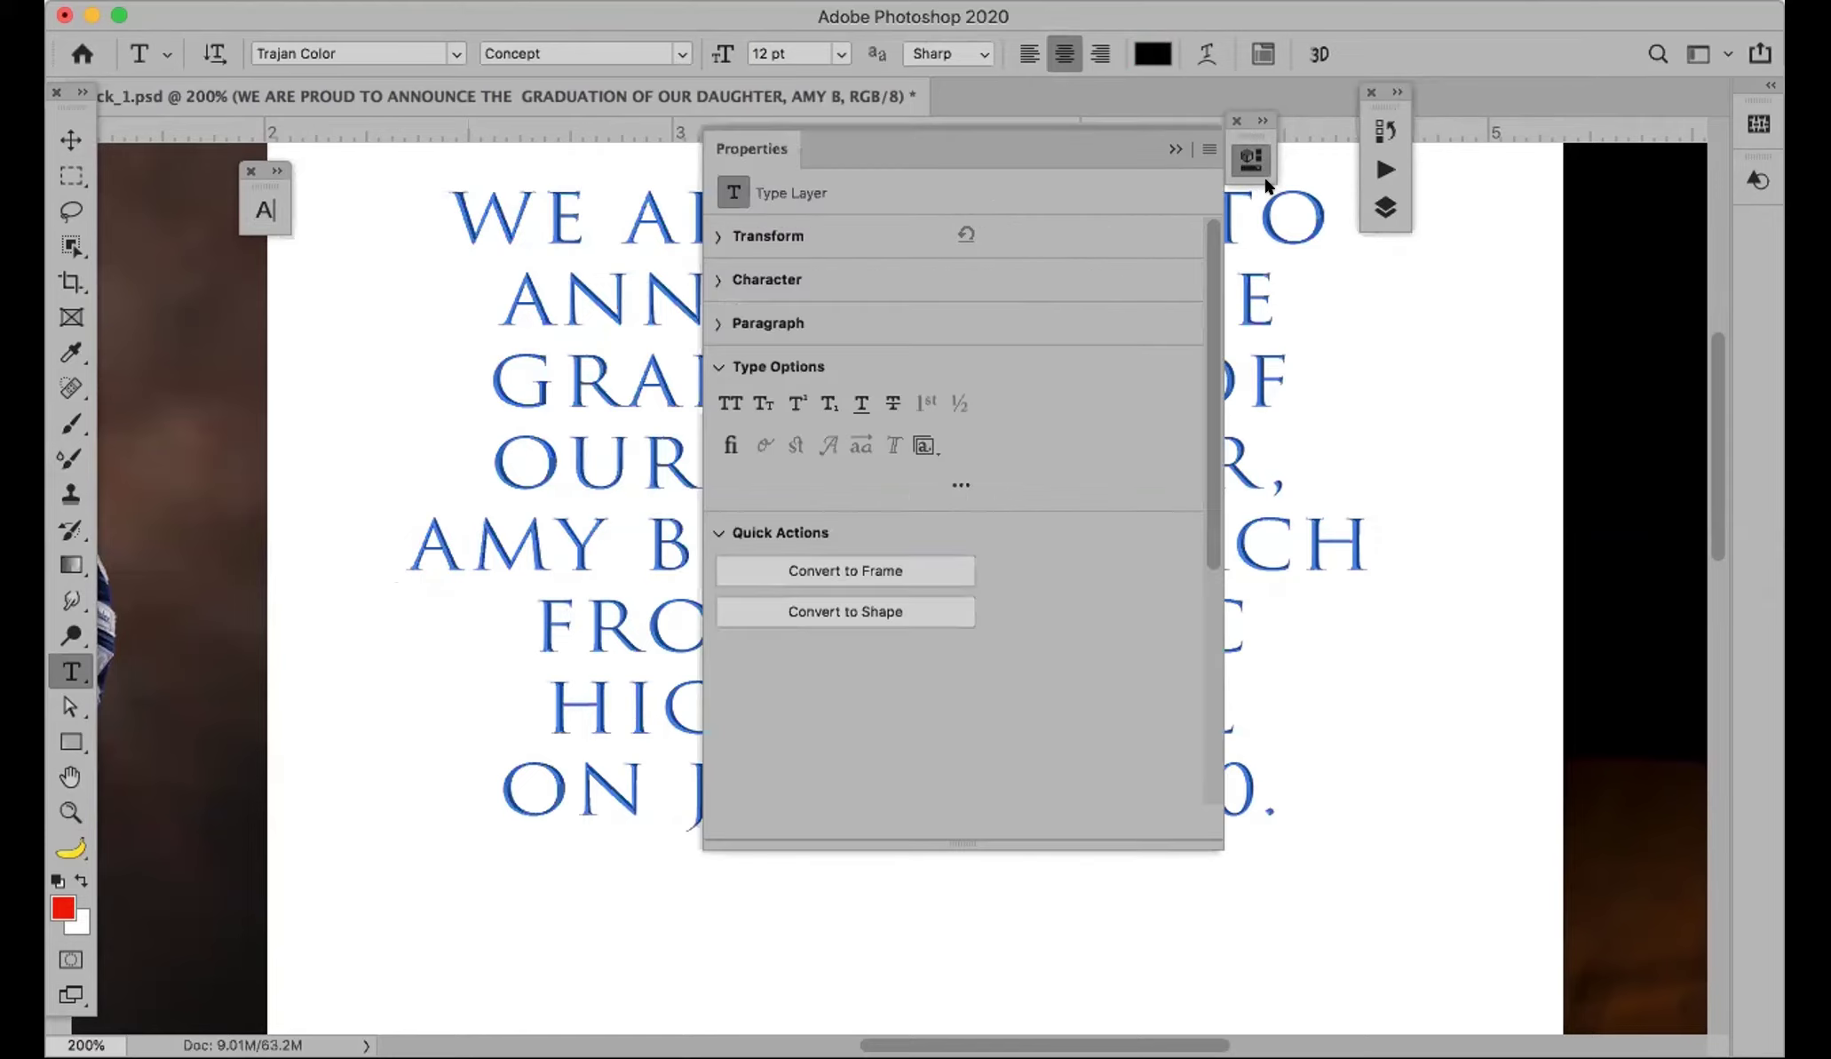
left_click(1168, 148)
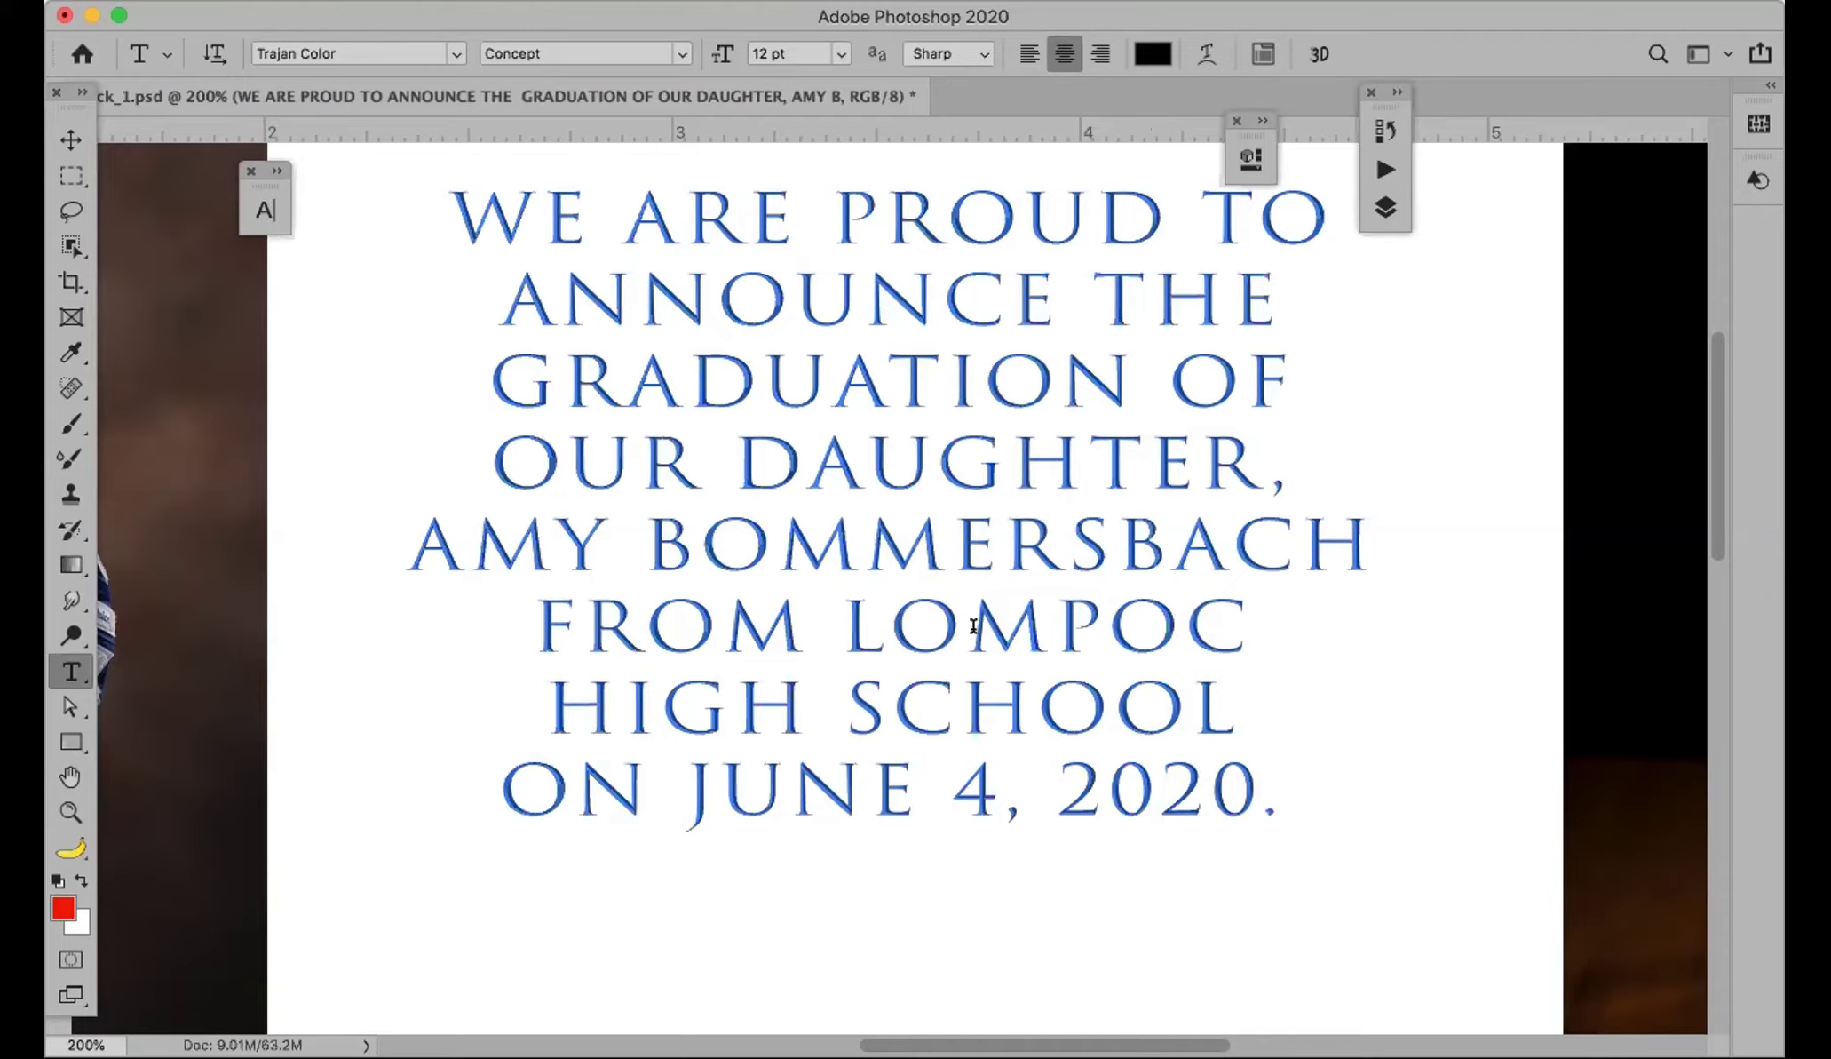
left_click(1243, 159)
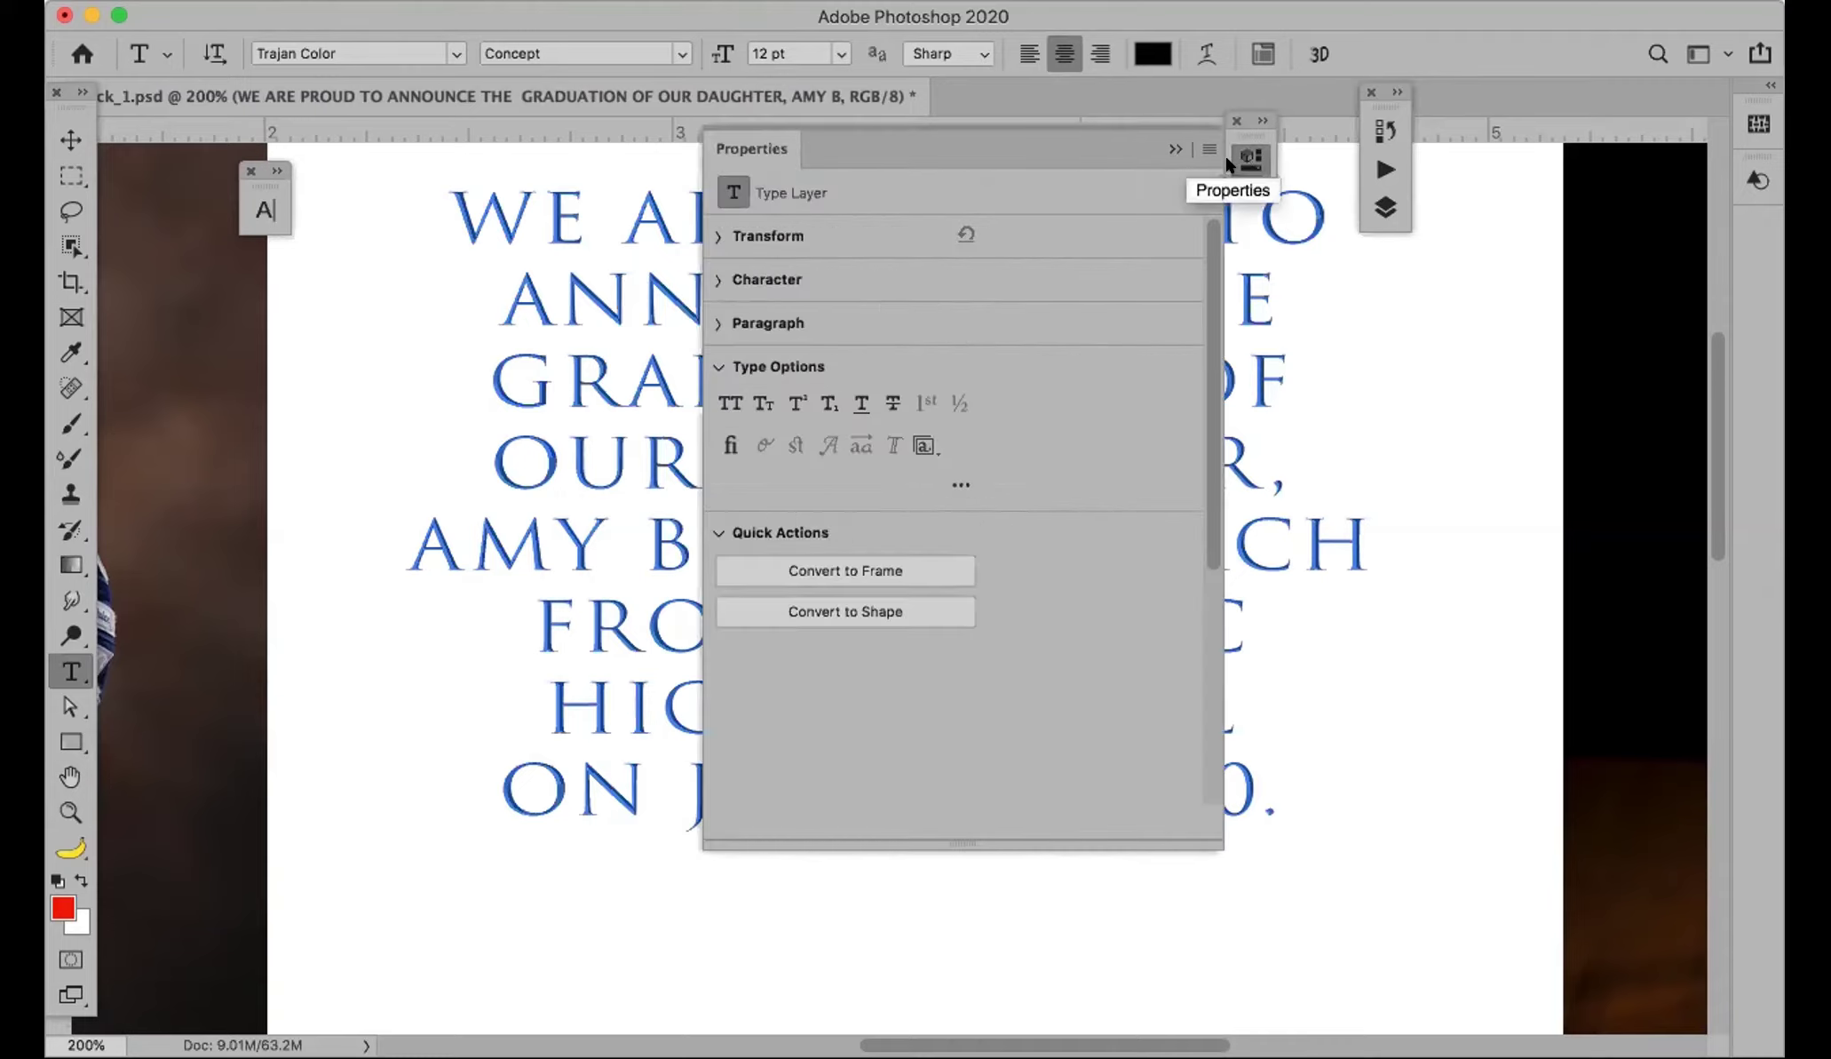
left_click(863, 572)
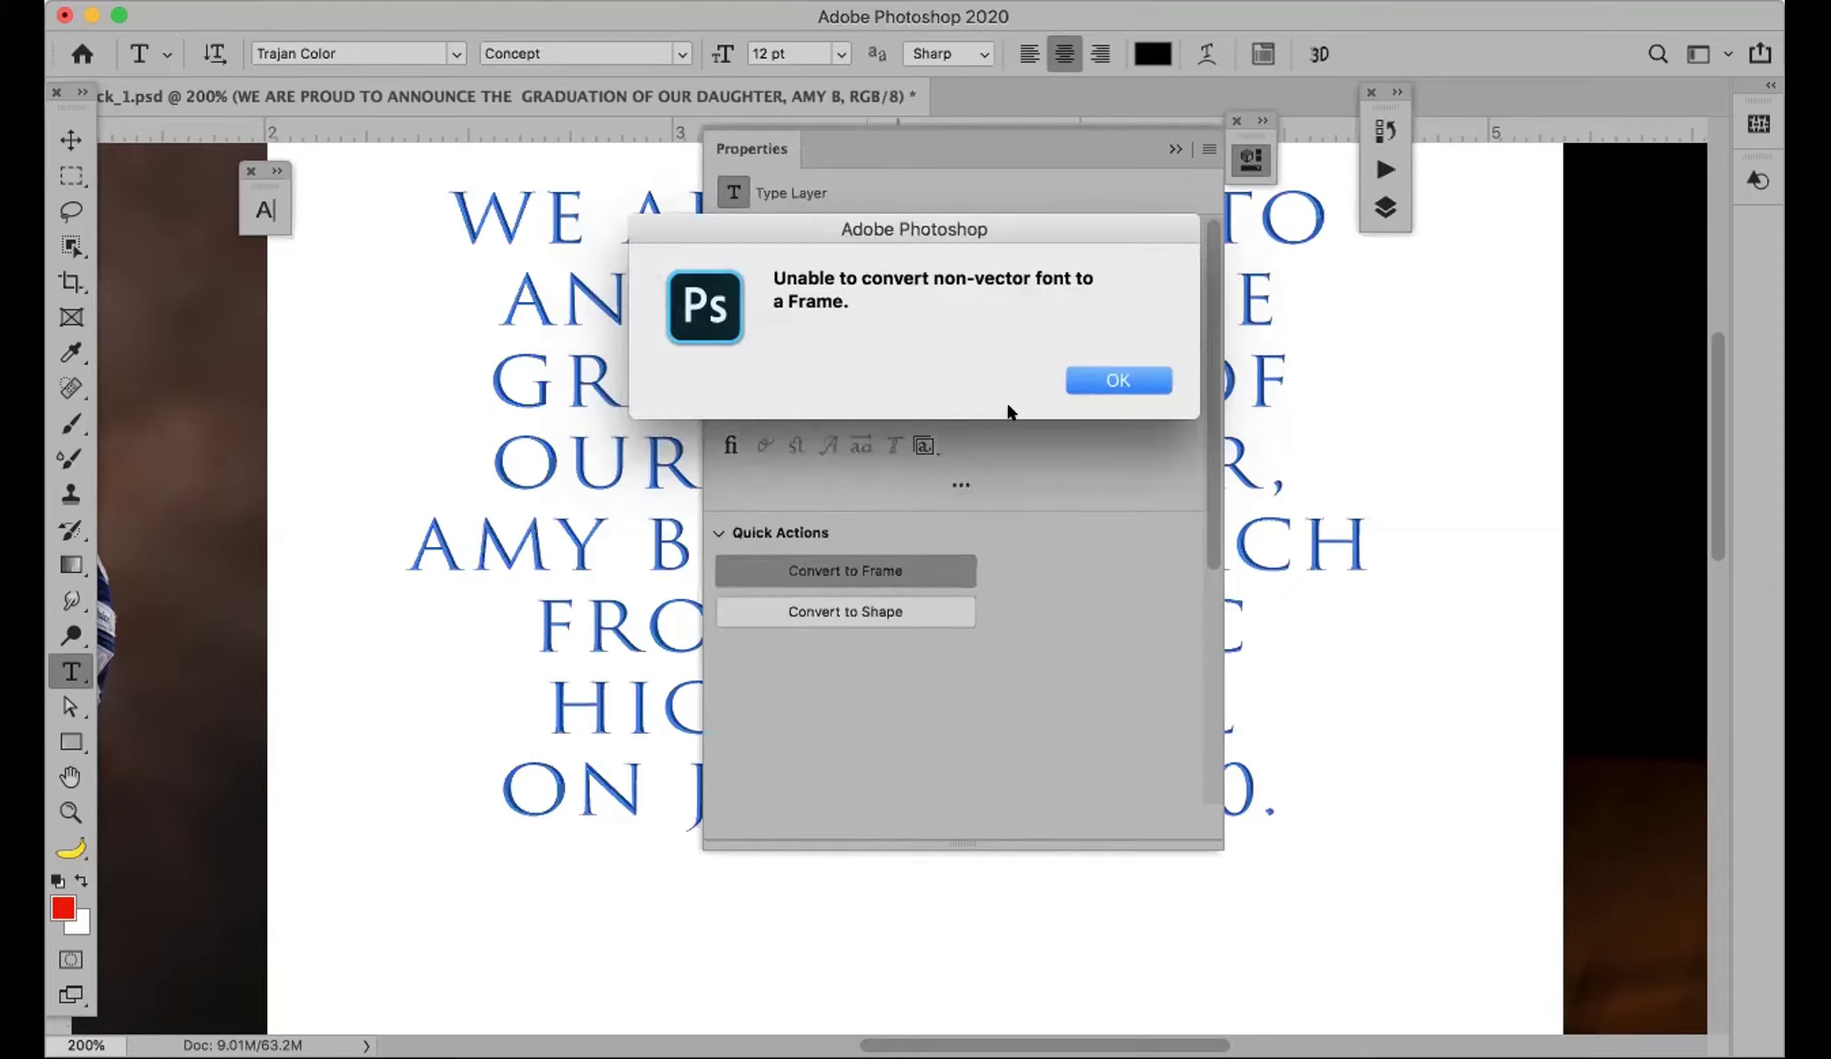
left_click(1102, 378)
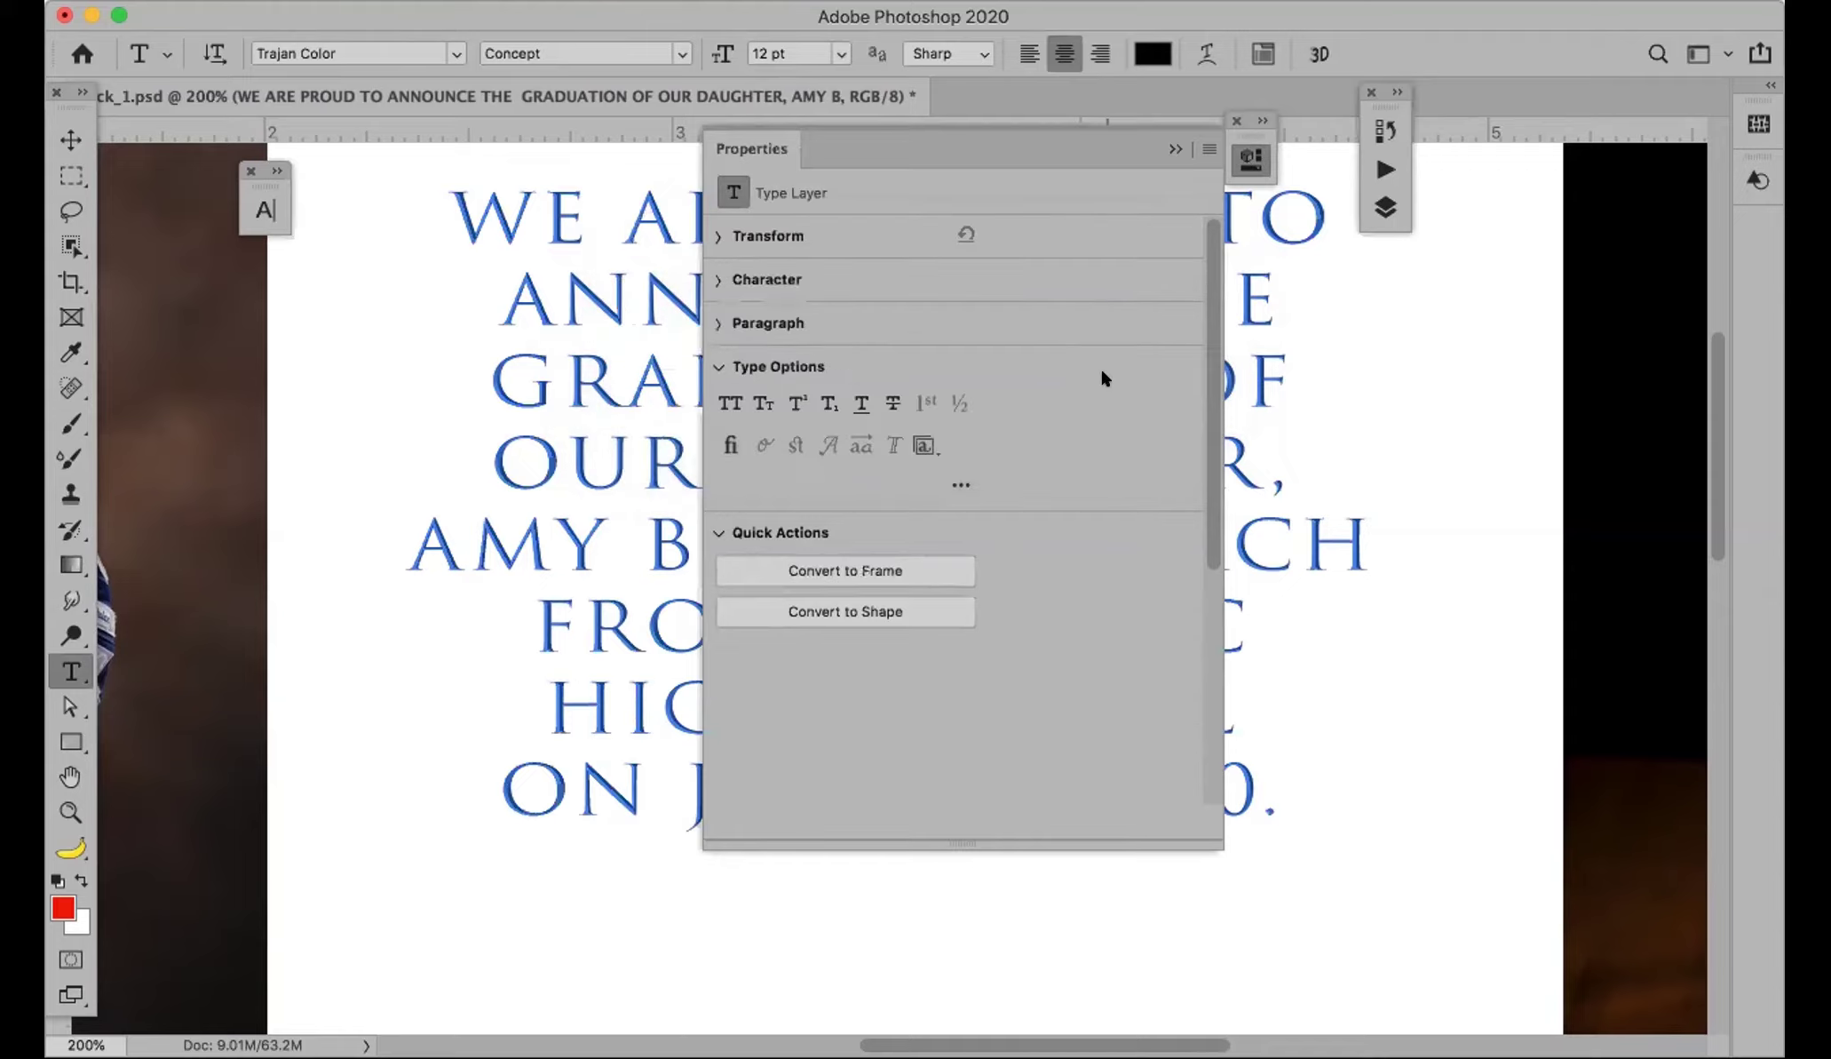
left_click(905, 606)
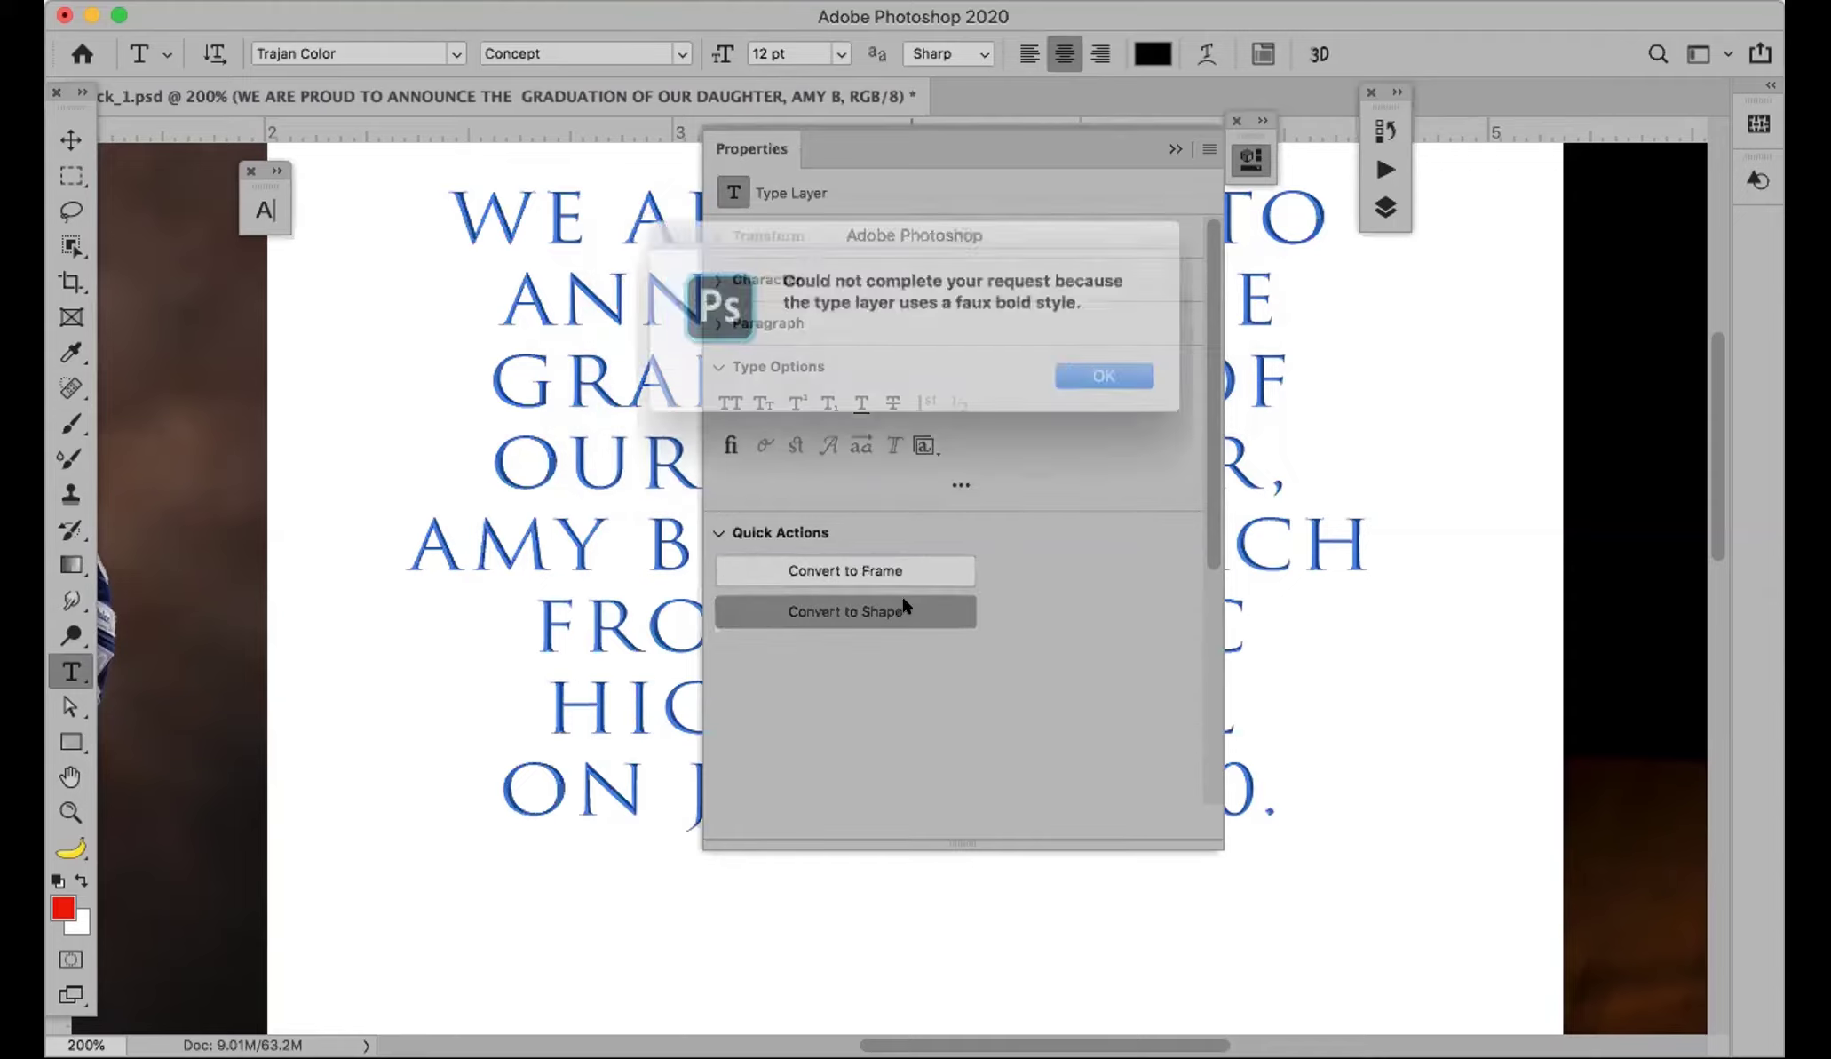
left_click(1098, 373)
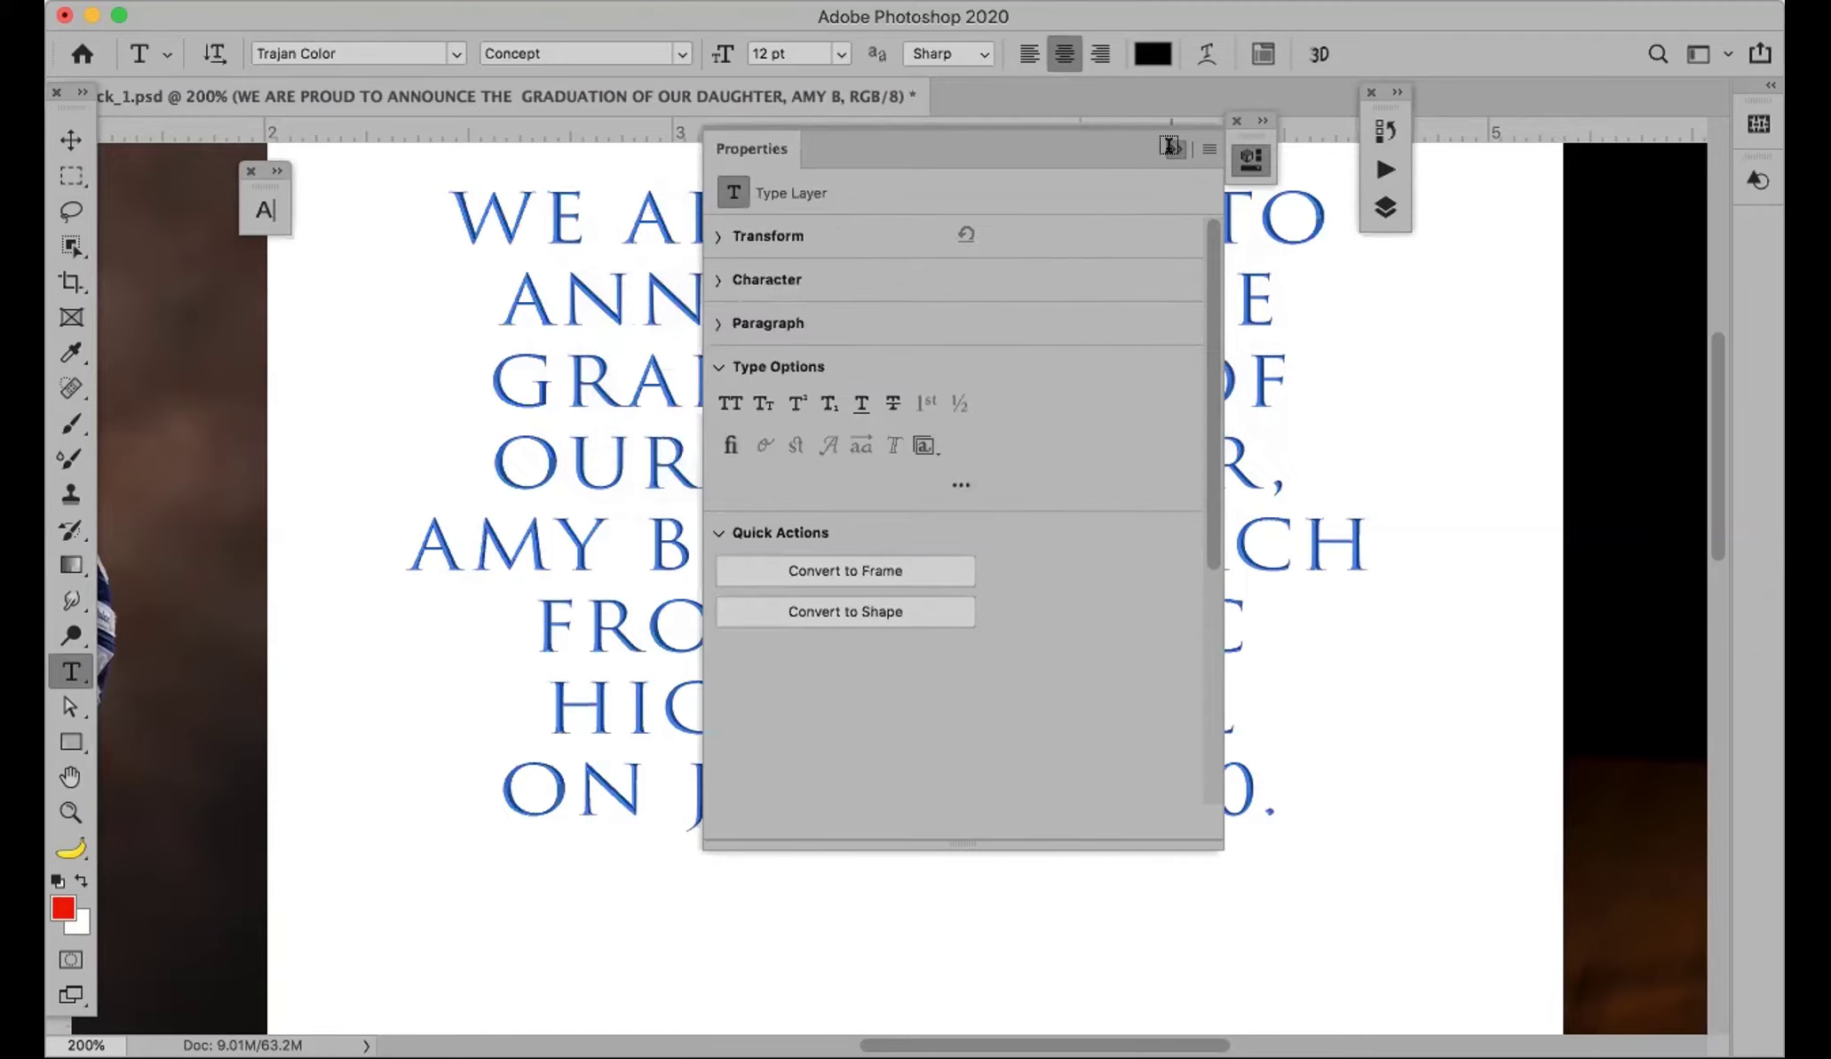
left_click(1169, 146)
Step: Rearrange the collapsed panels to show the Layers panel, and close Back_1.psd
left_click_drag(1239, 137, 1320, 151)
left_click(1397, 92)
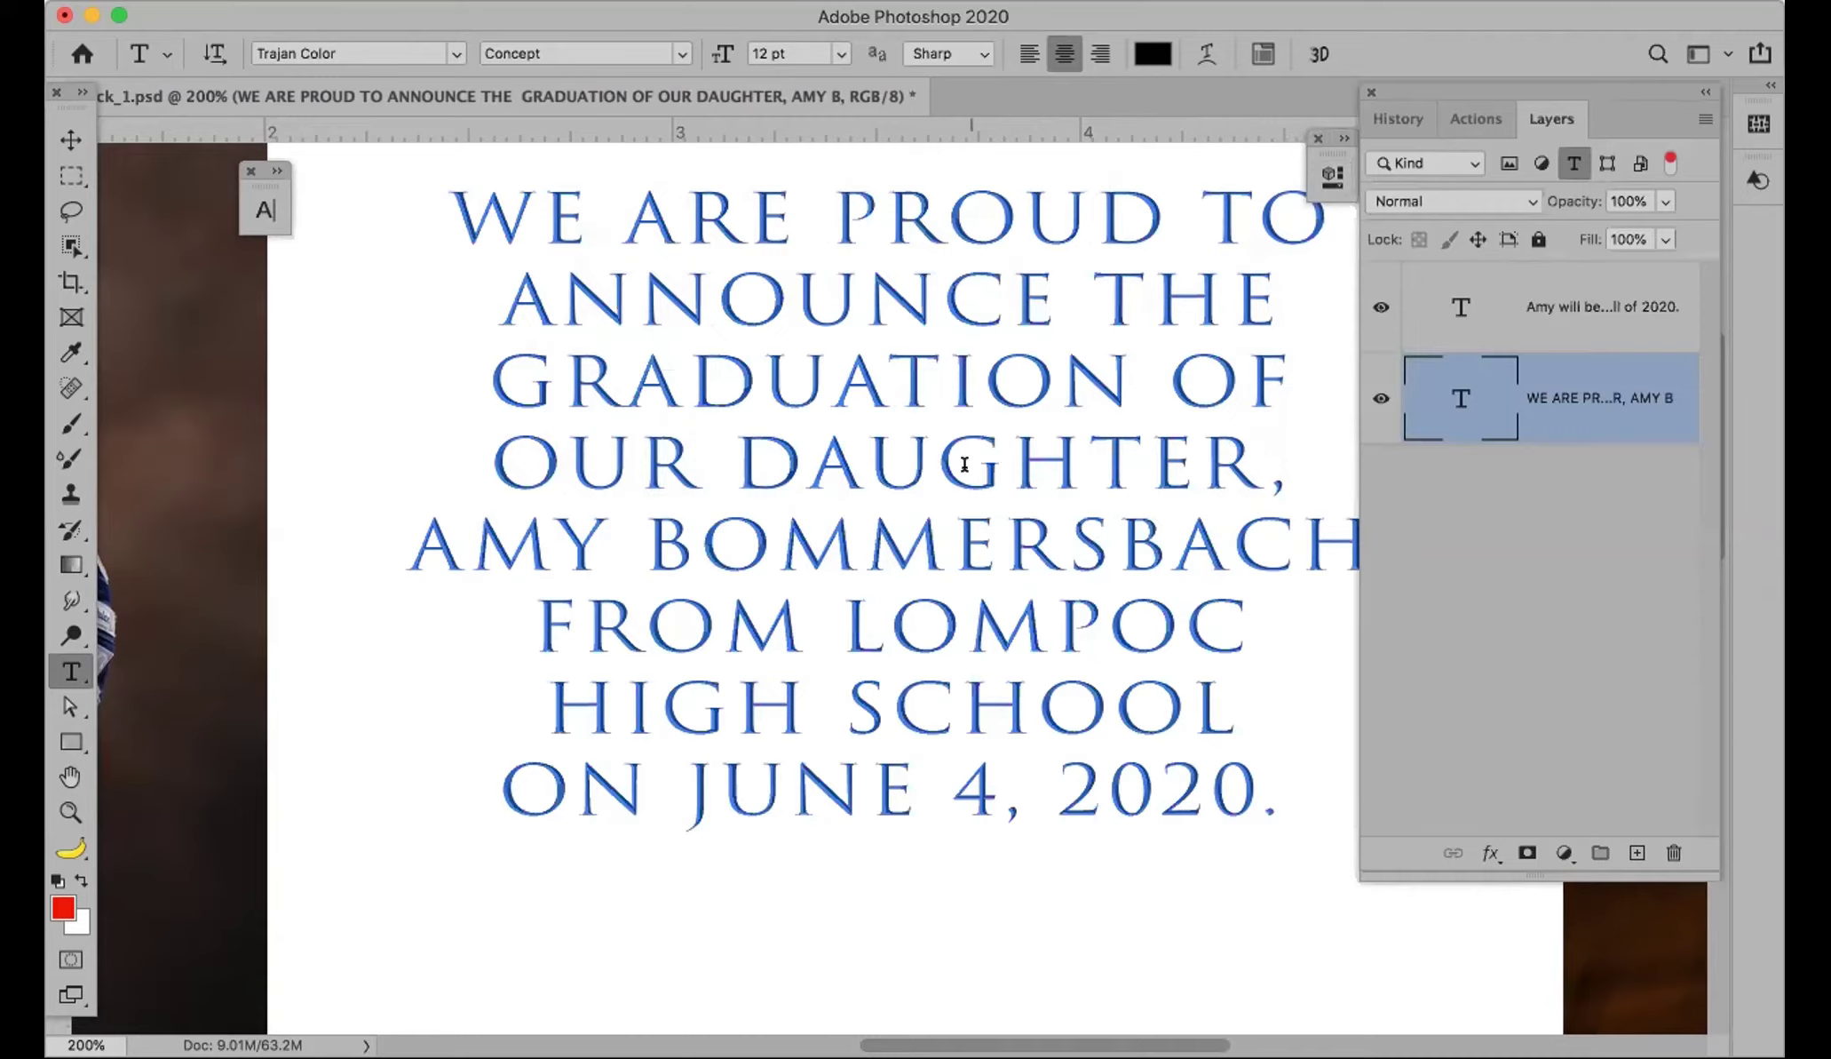
key("super+w")
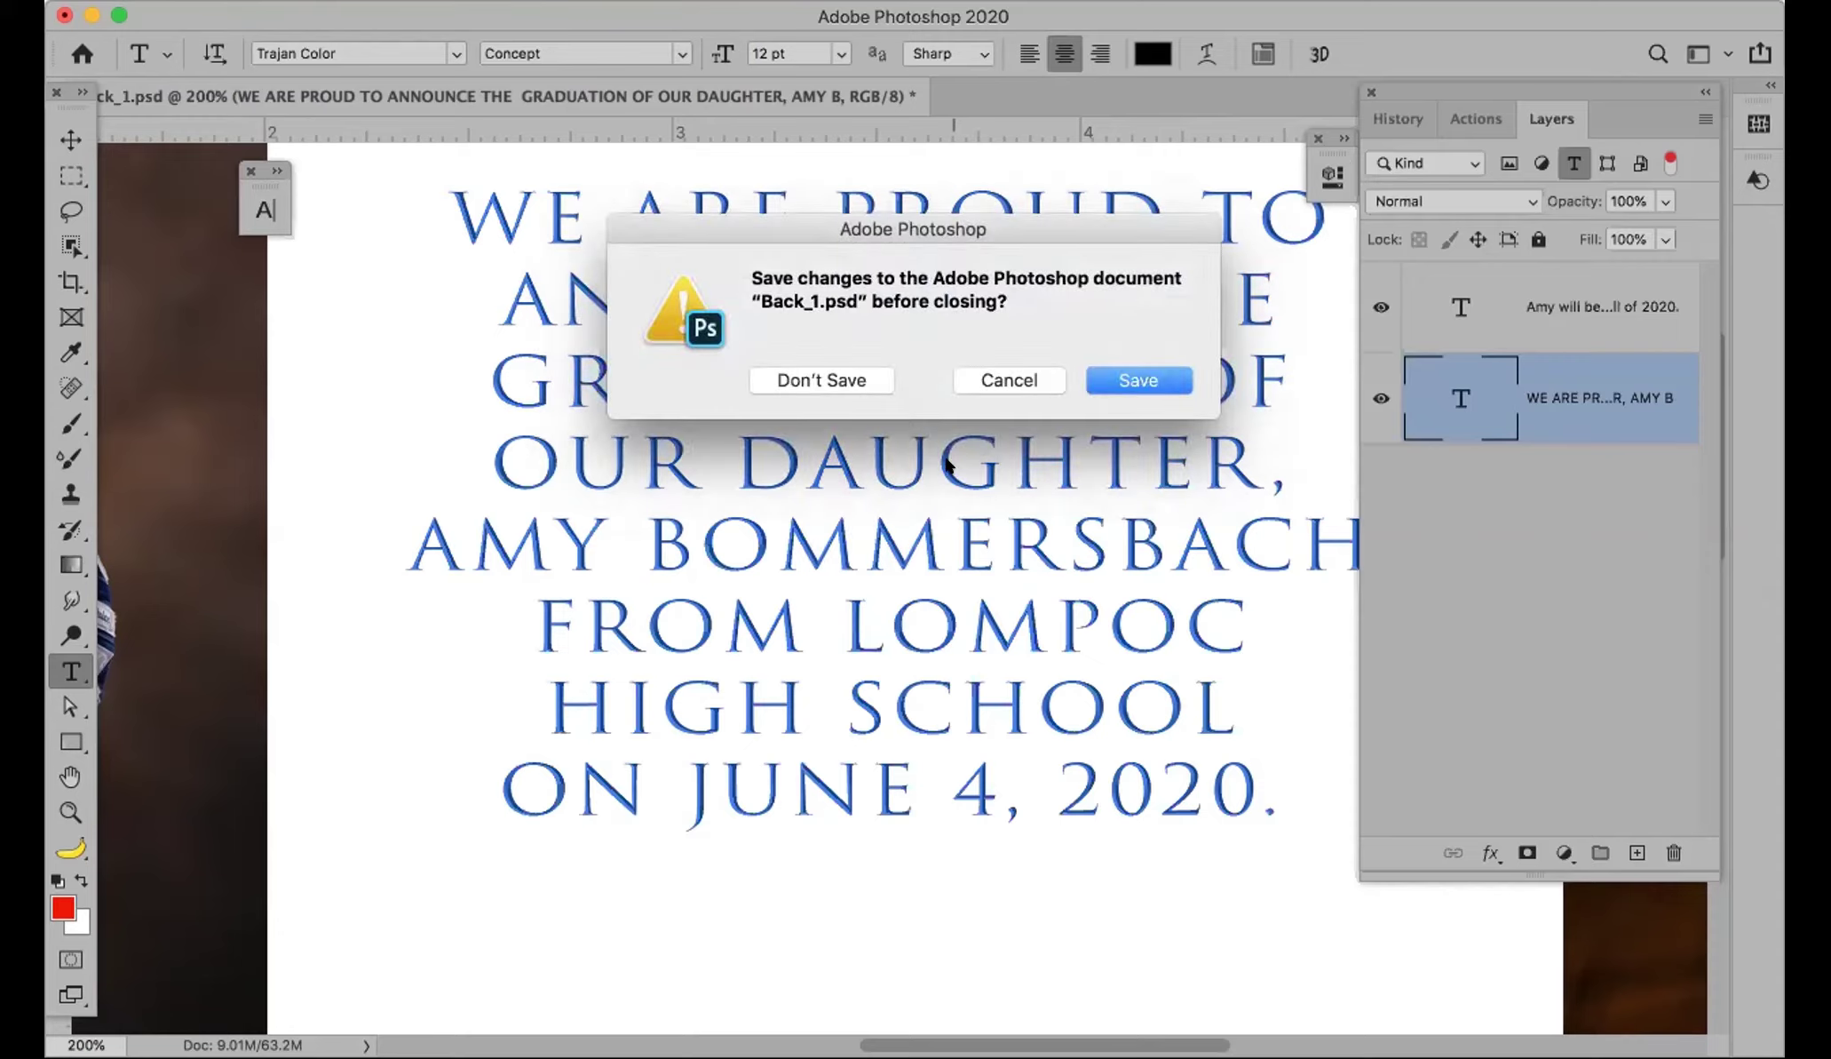
key("Return")
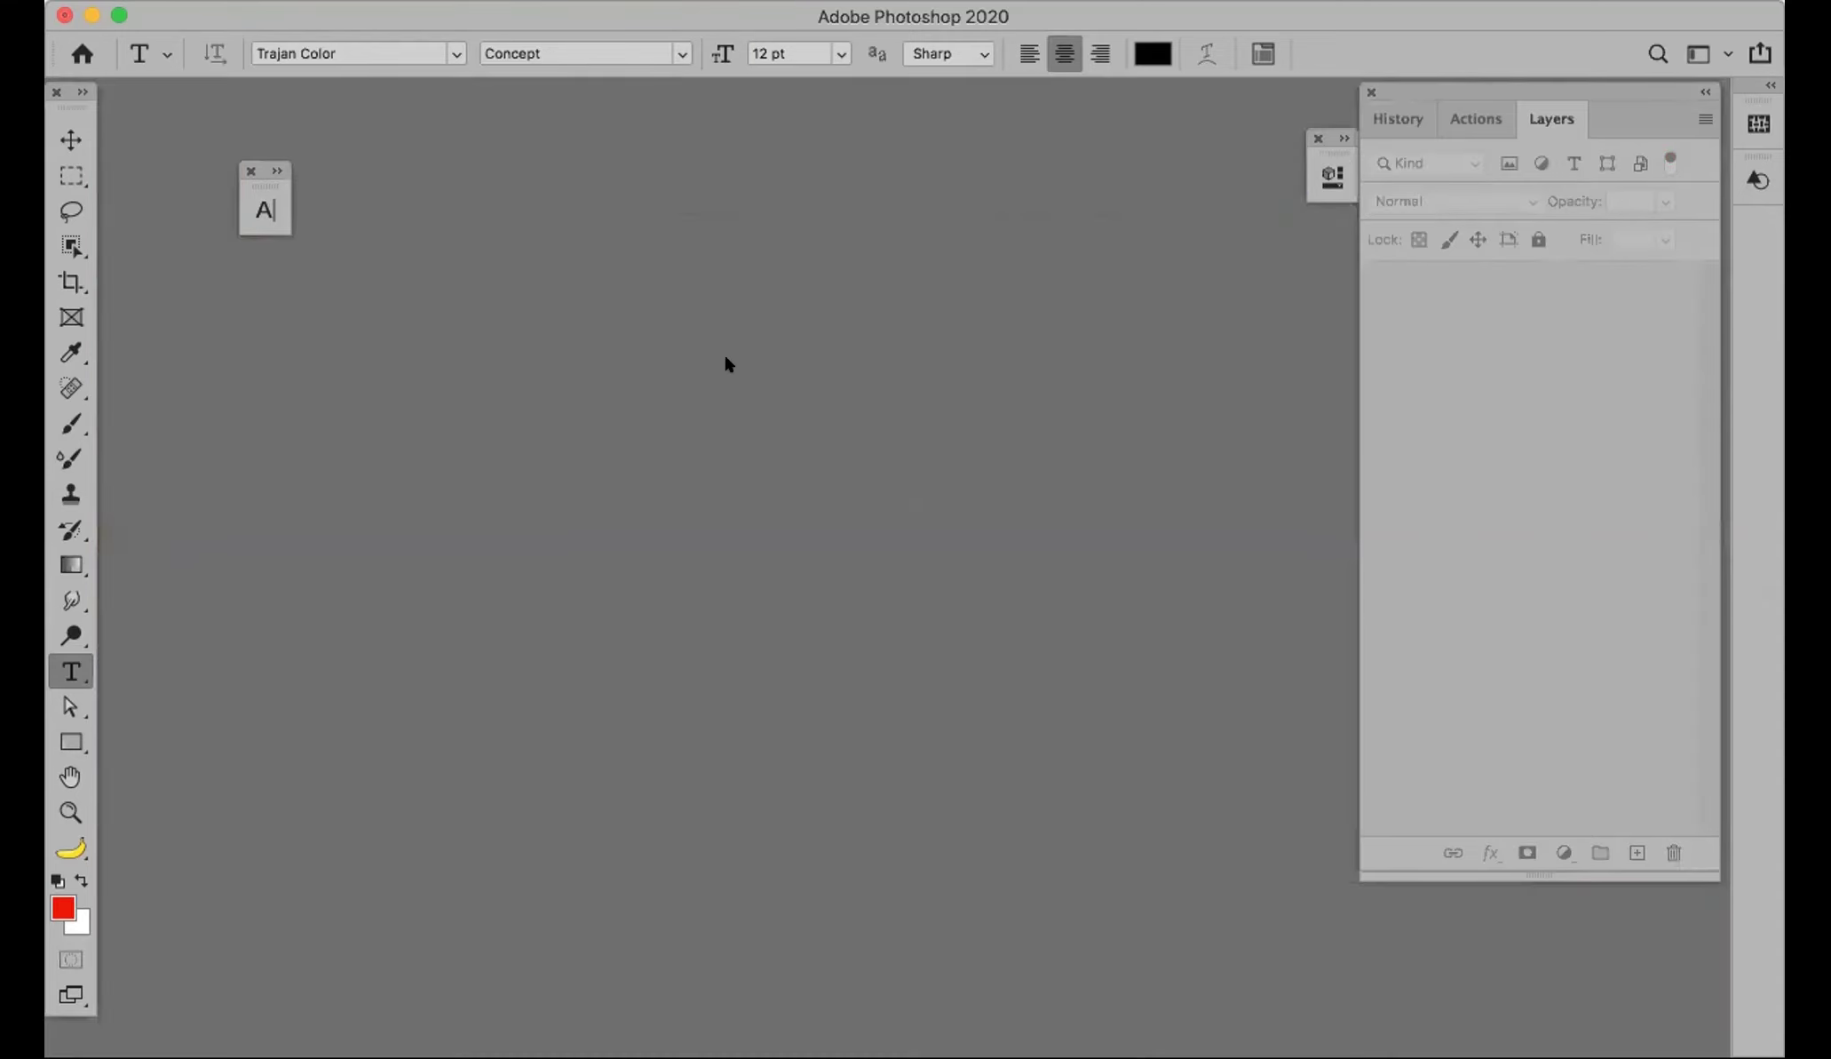
Step: Create a 4 x 4 in, 300 ppi document and add a centered placeholder text box about 3 inches square
key("super+n")
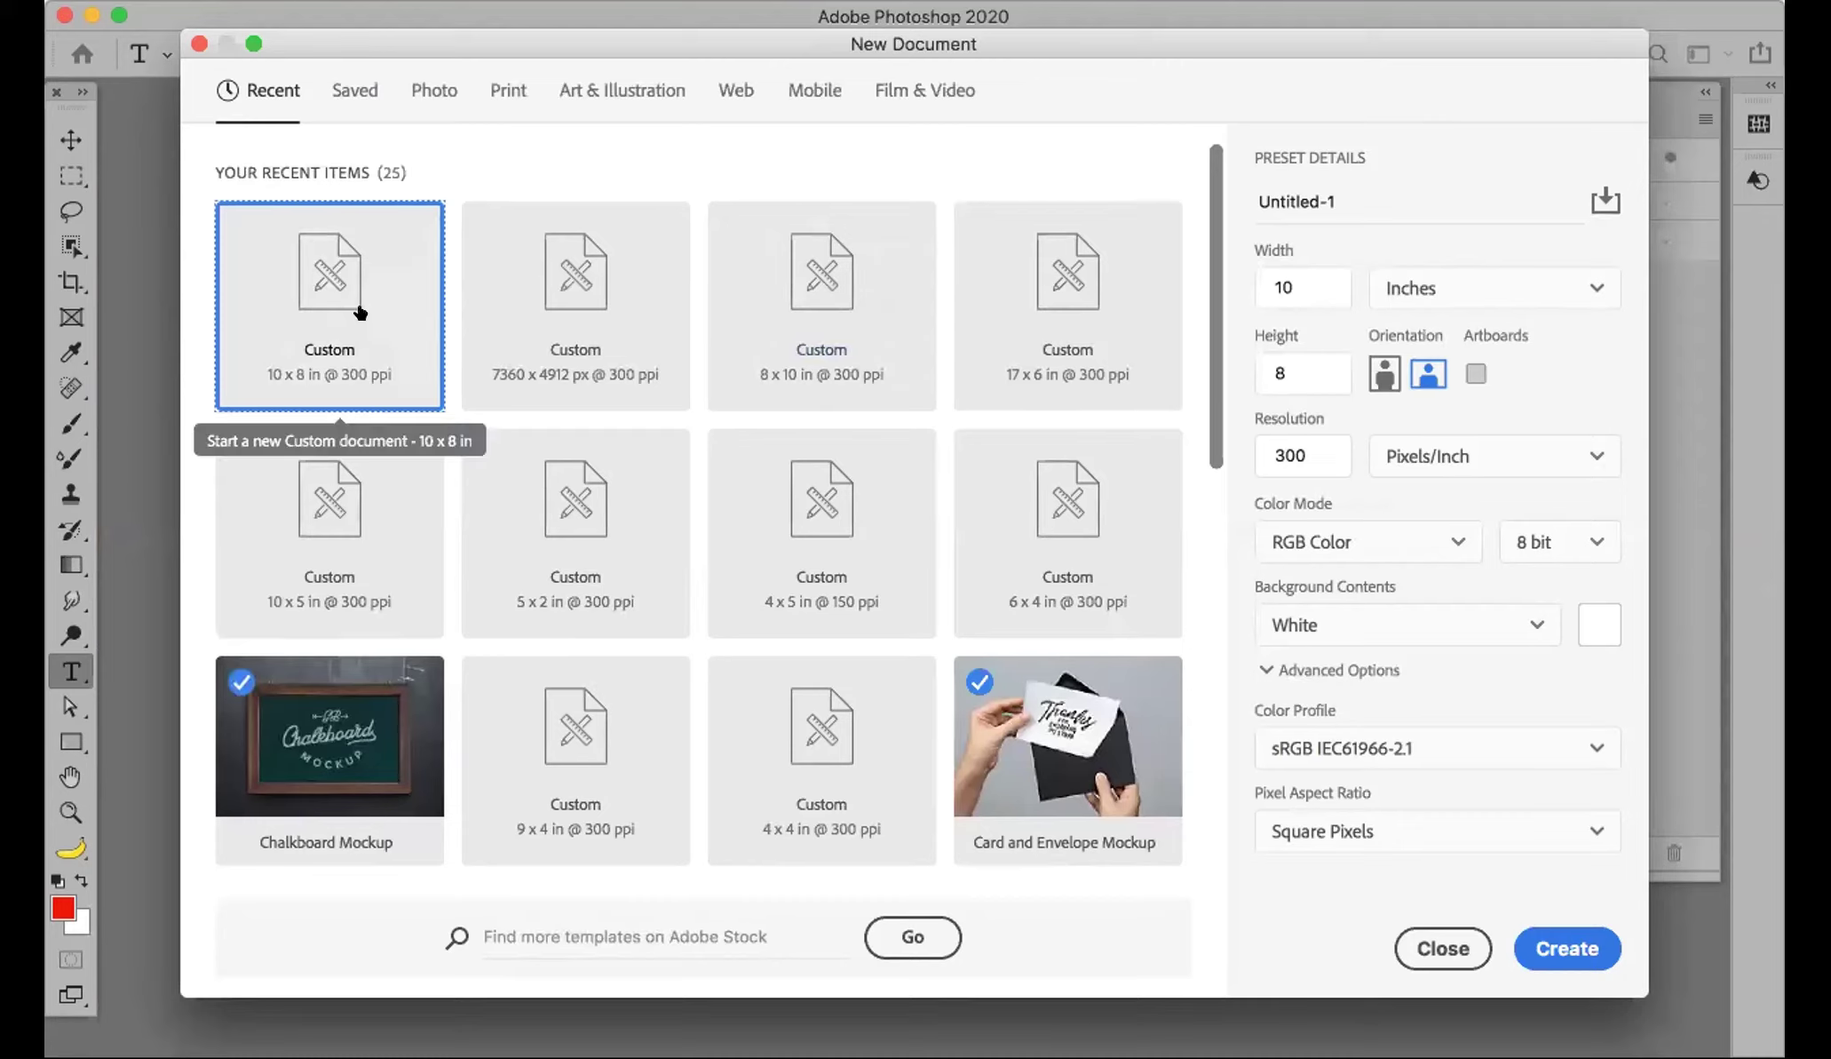
double_click(804, 734)
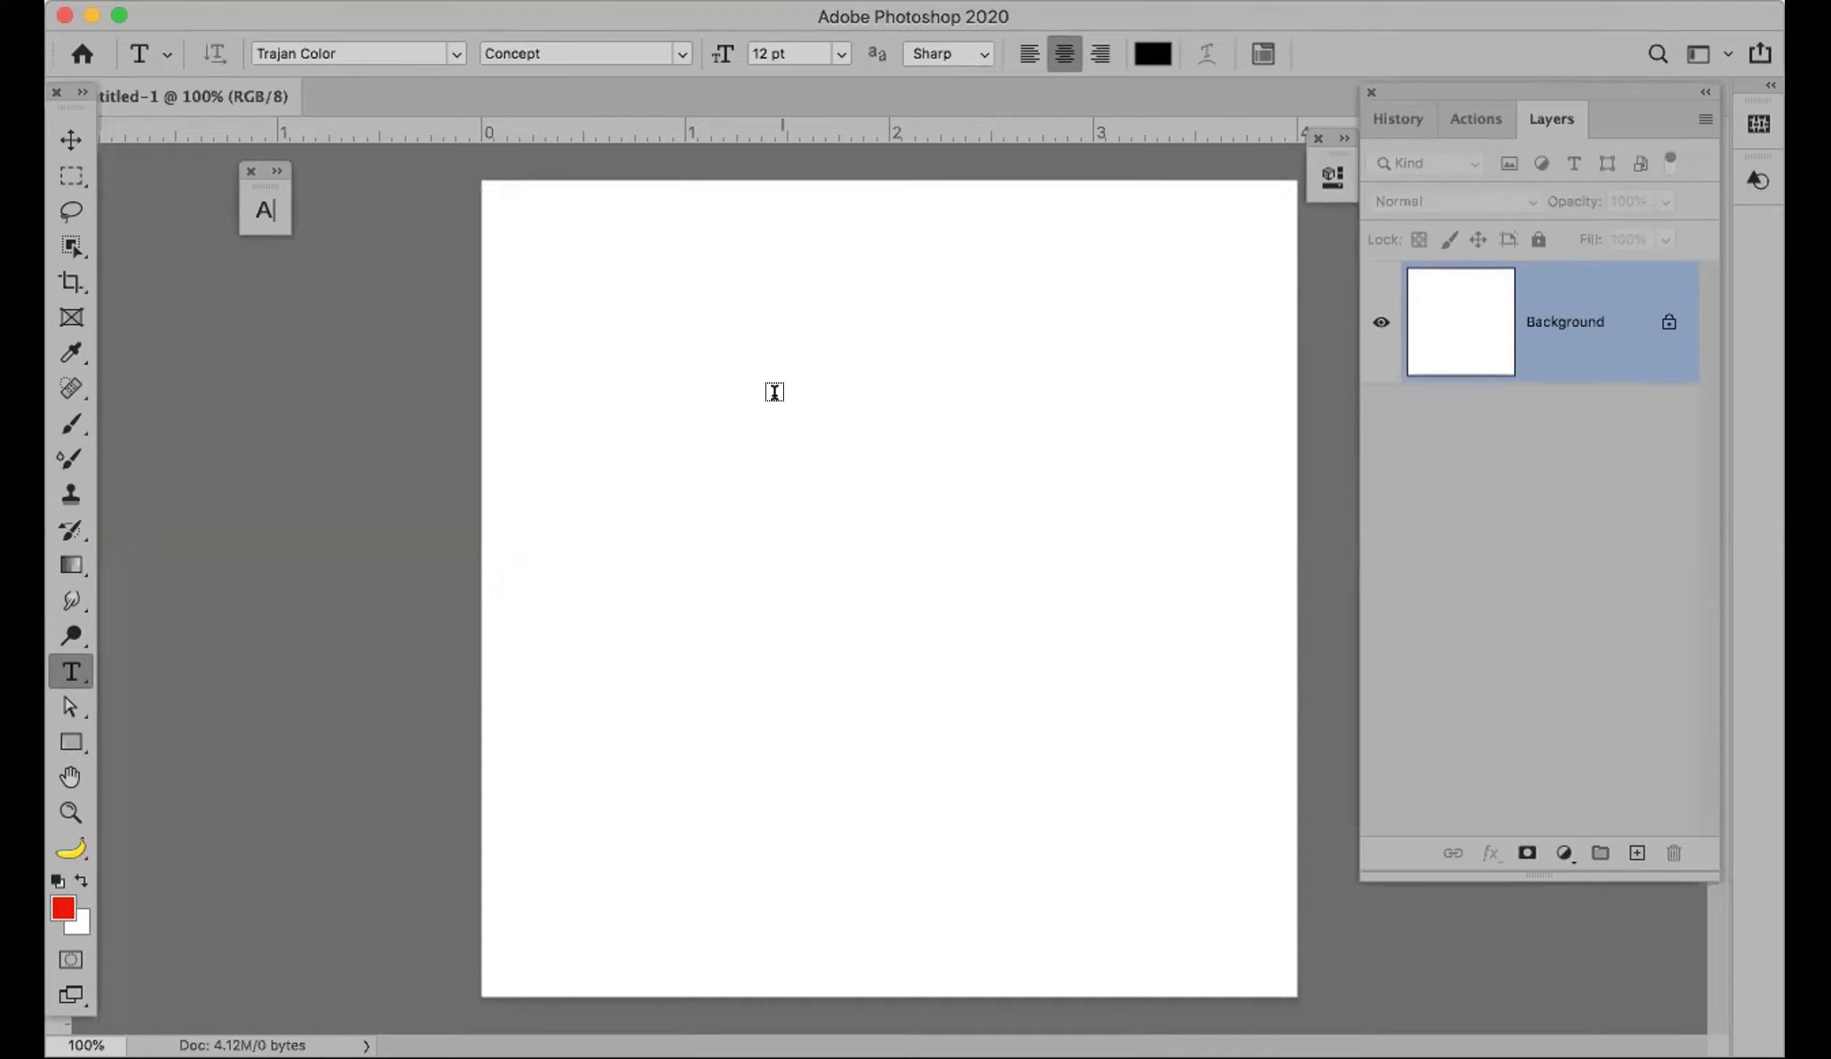
left_click_drag(595, 283, 1230, 860)
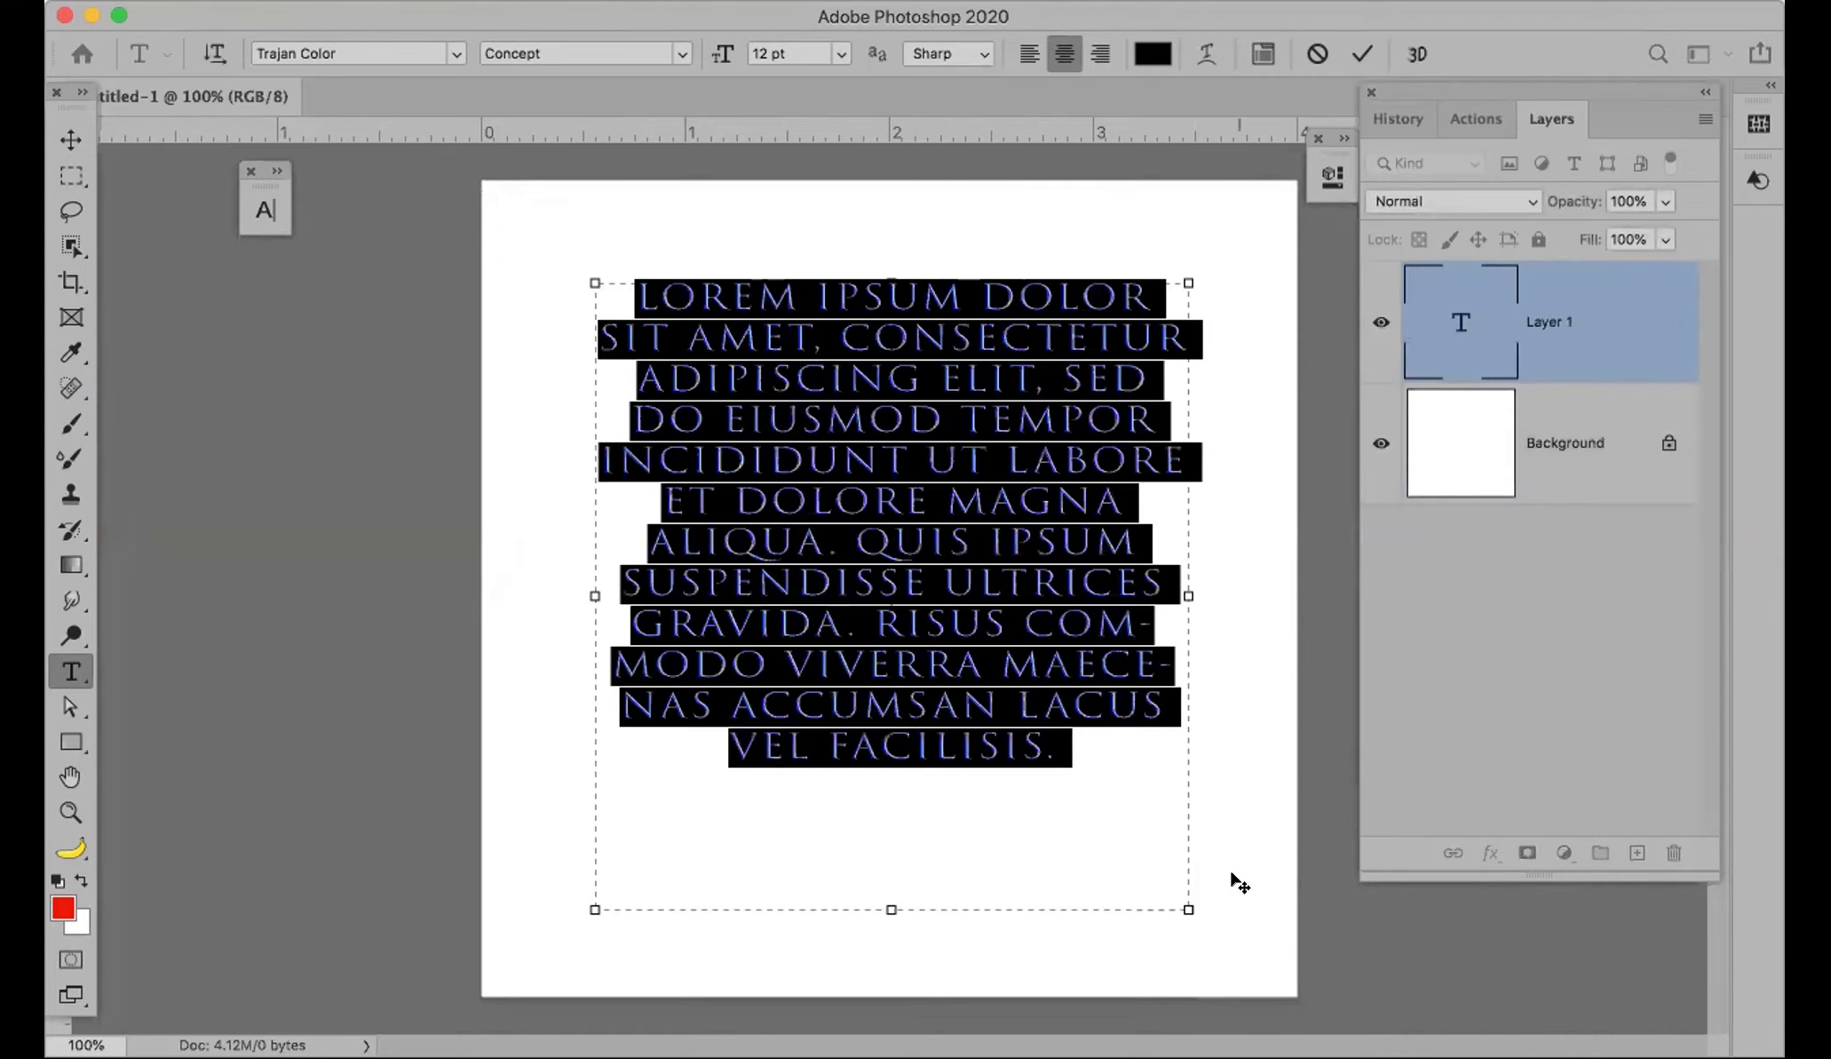
left_click(1057, 839)
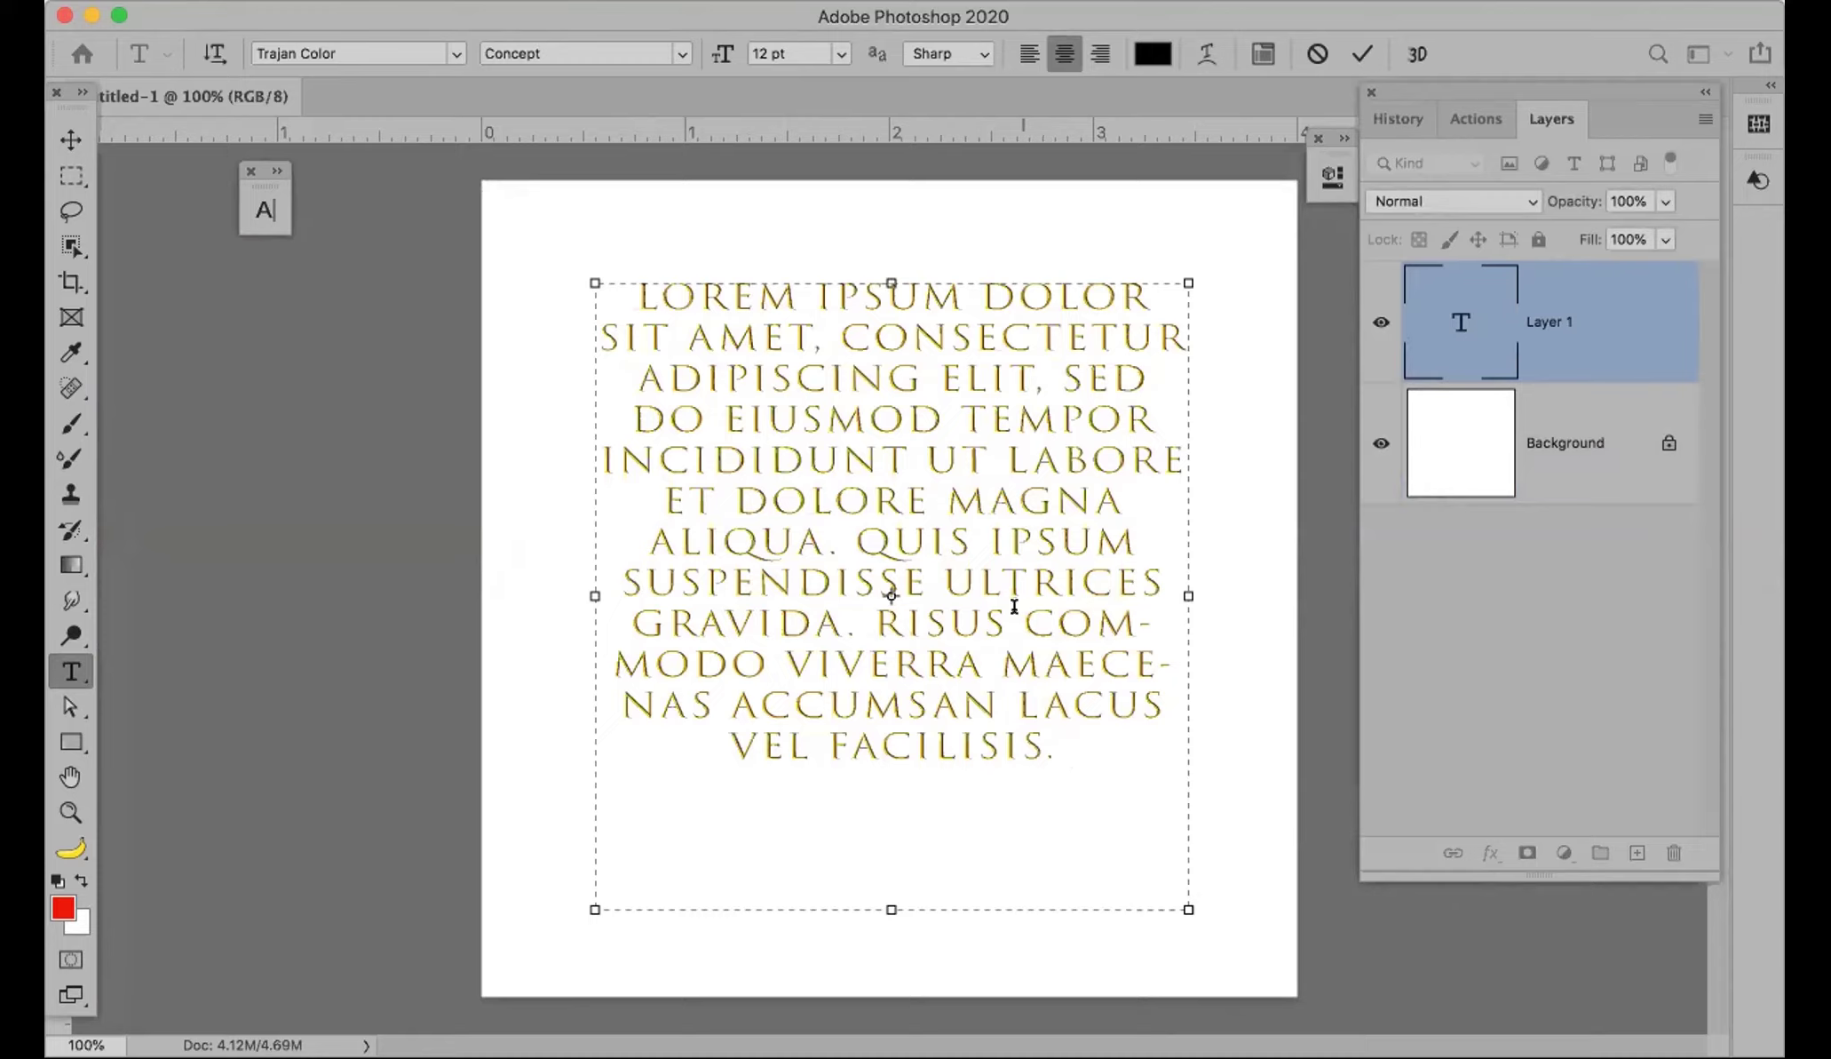
left_click(1362, 53)
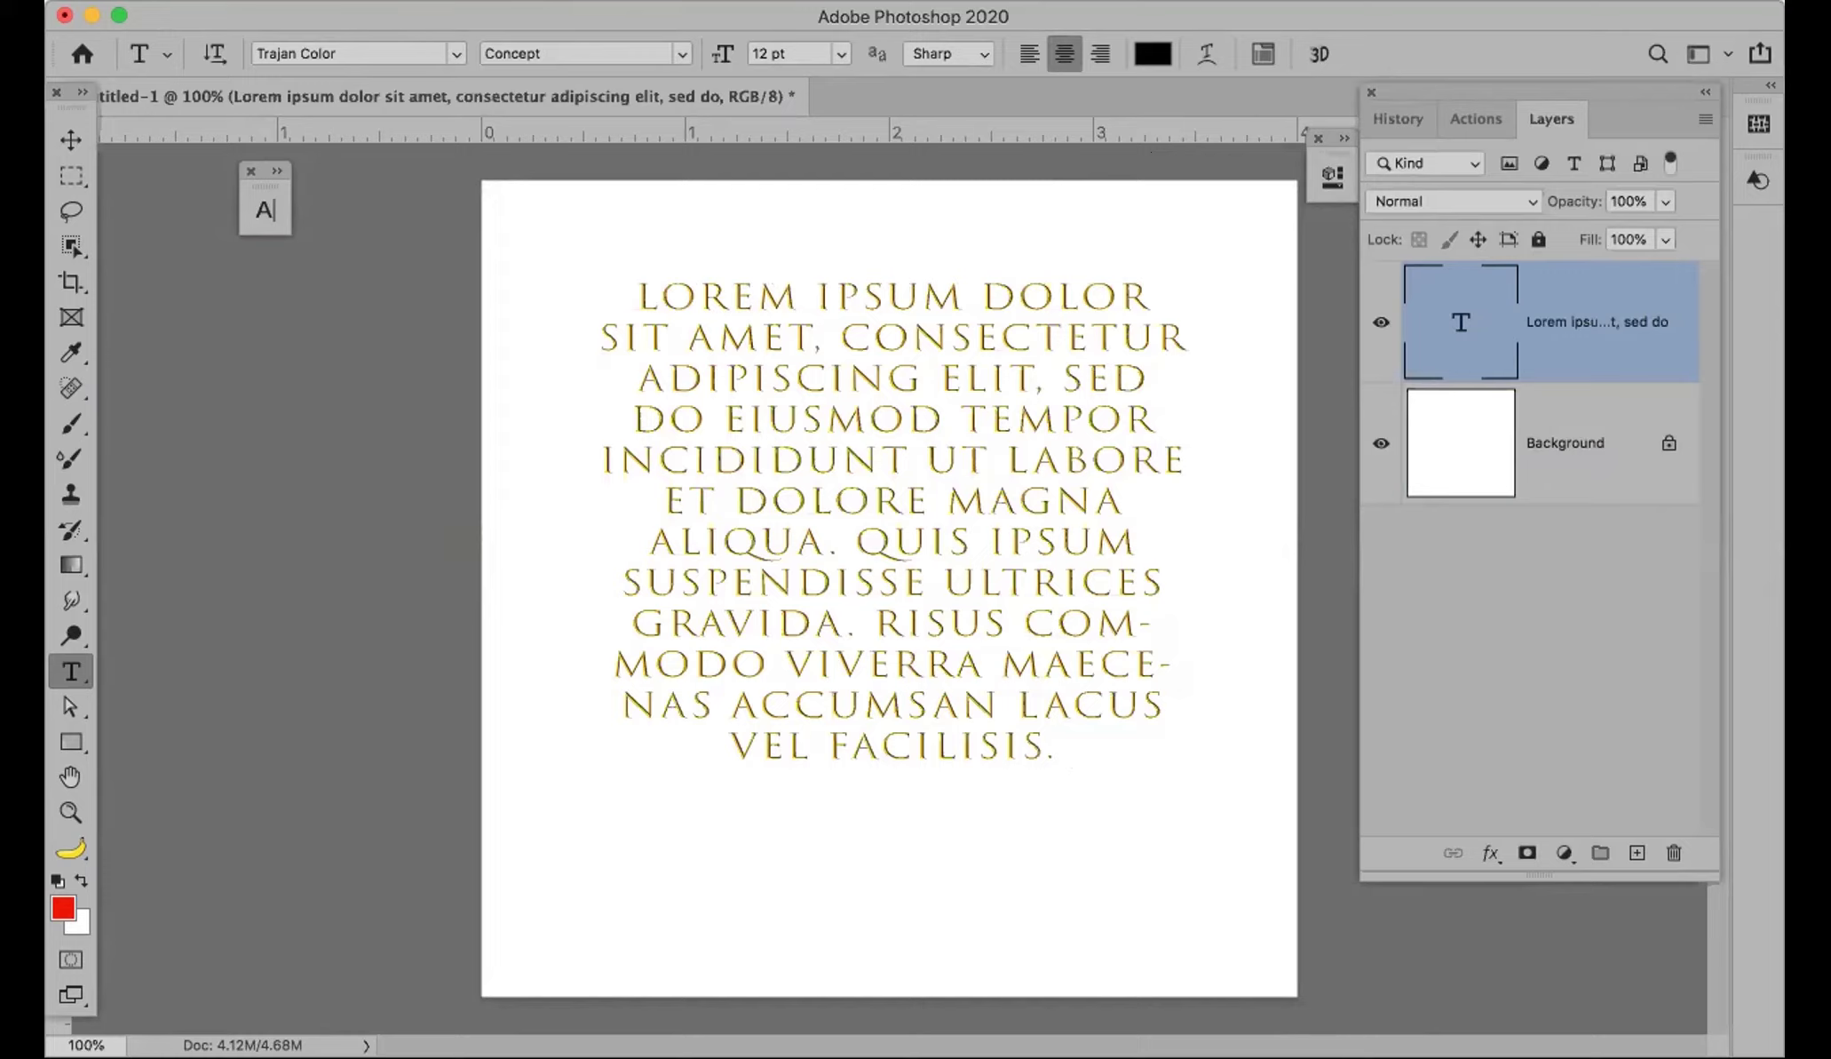
Step: Disable filling new type layers with placeholder text in the type preferences, and test it with a text box below the paragraph
left_click(151, 0)
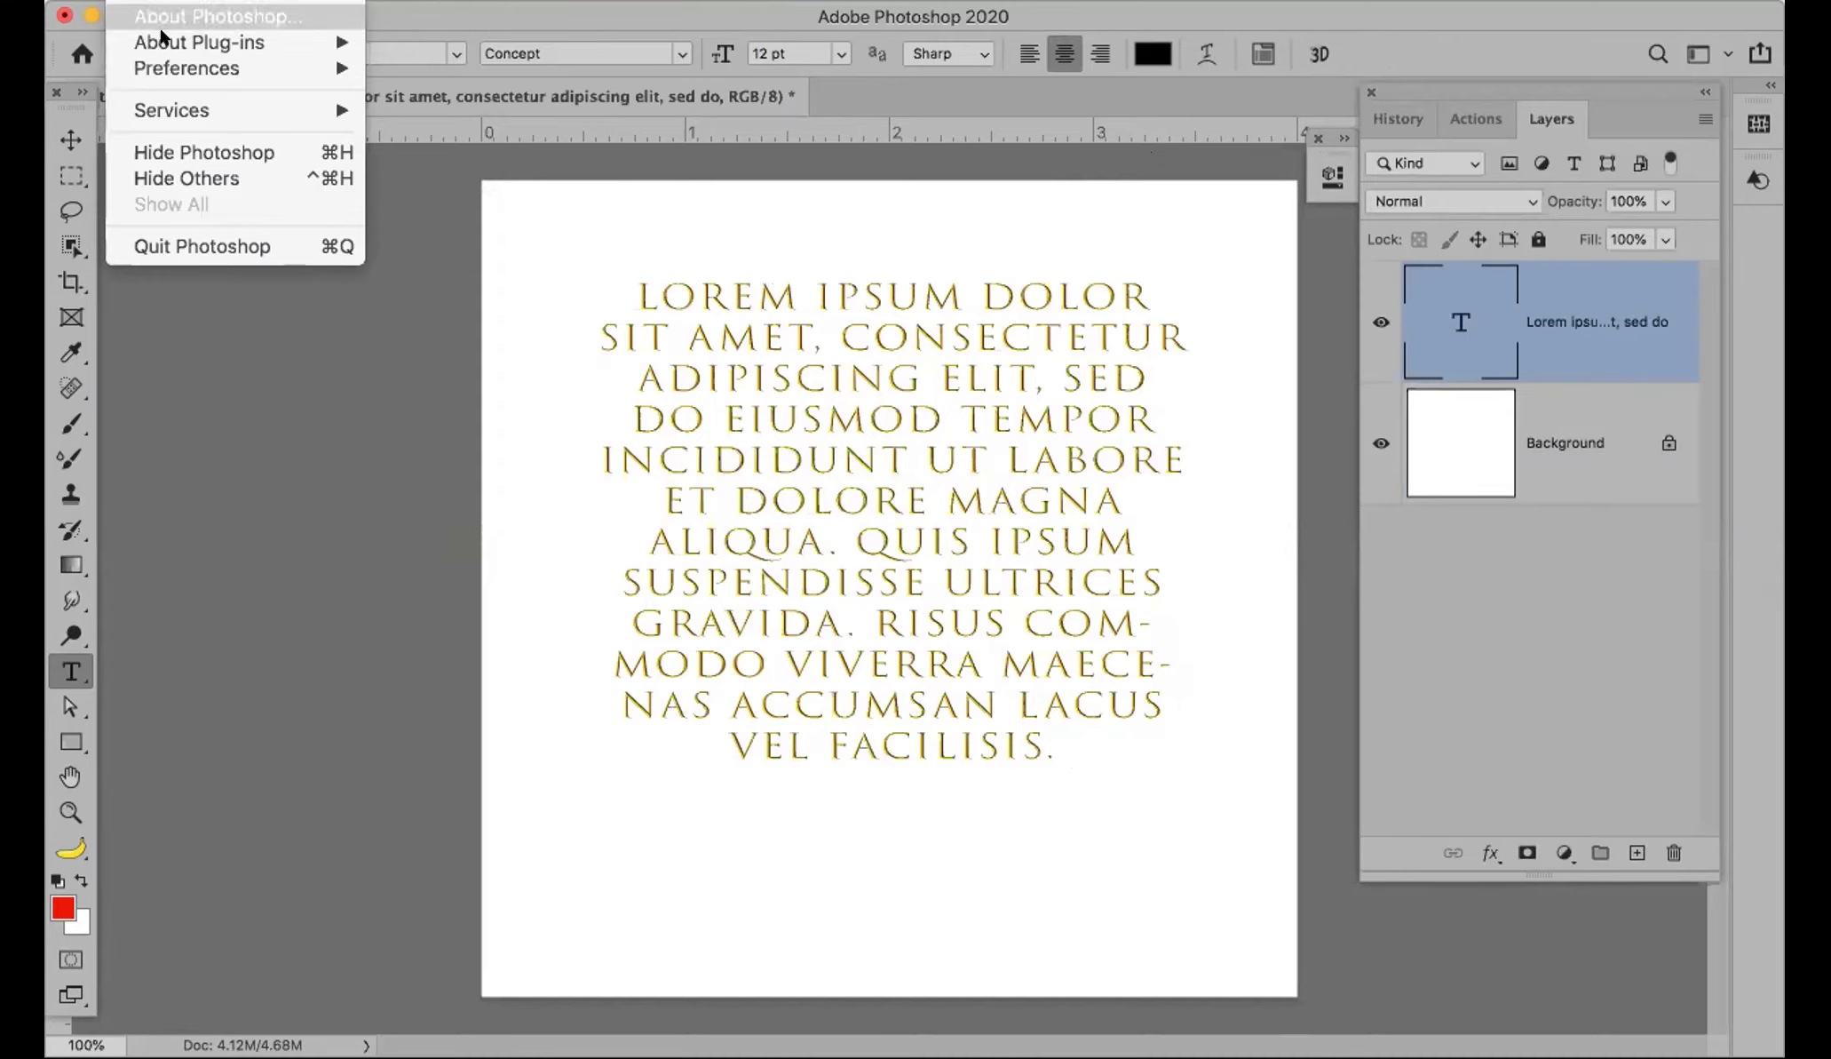
mouse_move(178, 68)
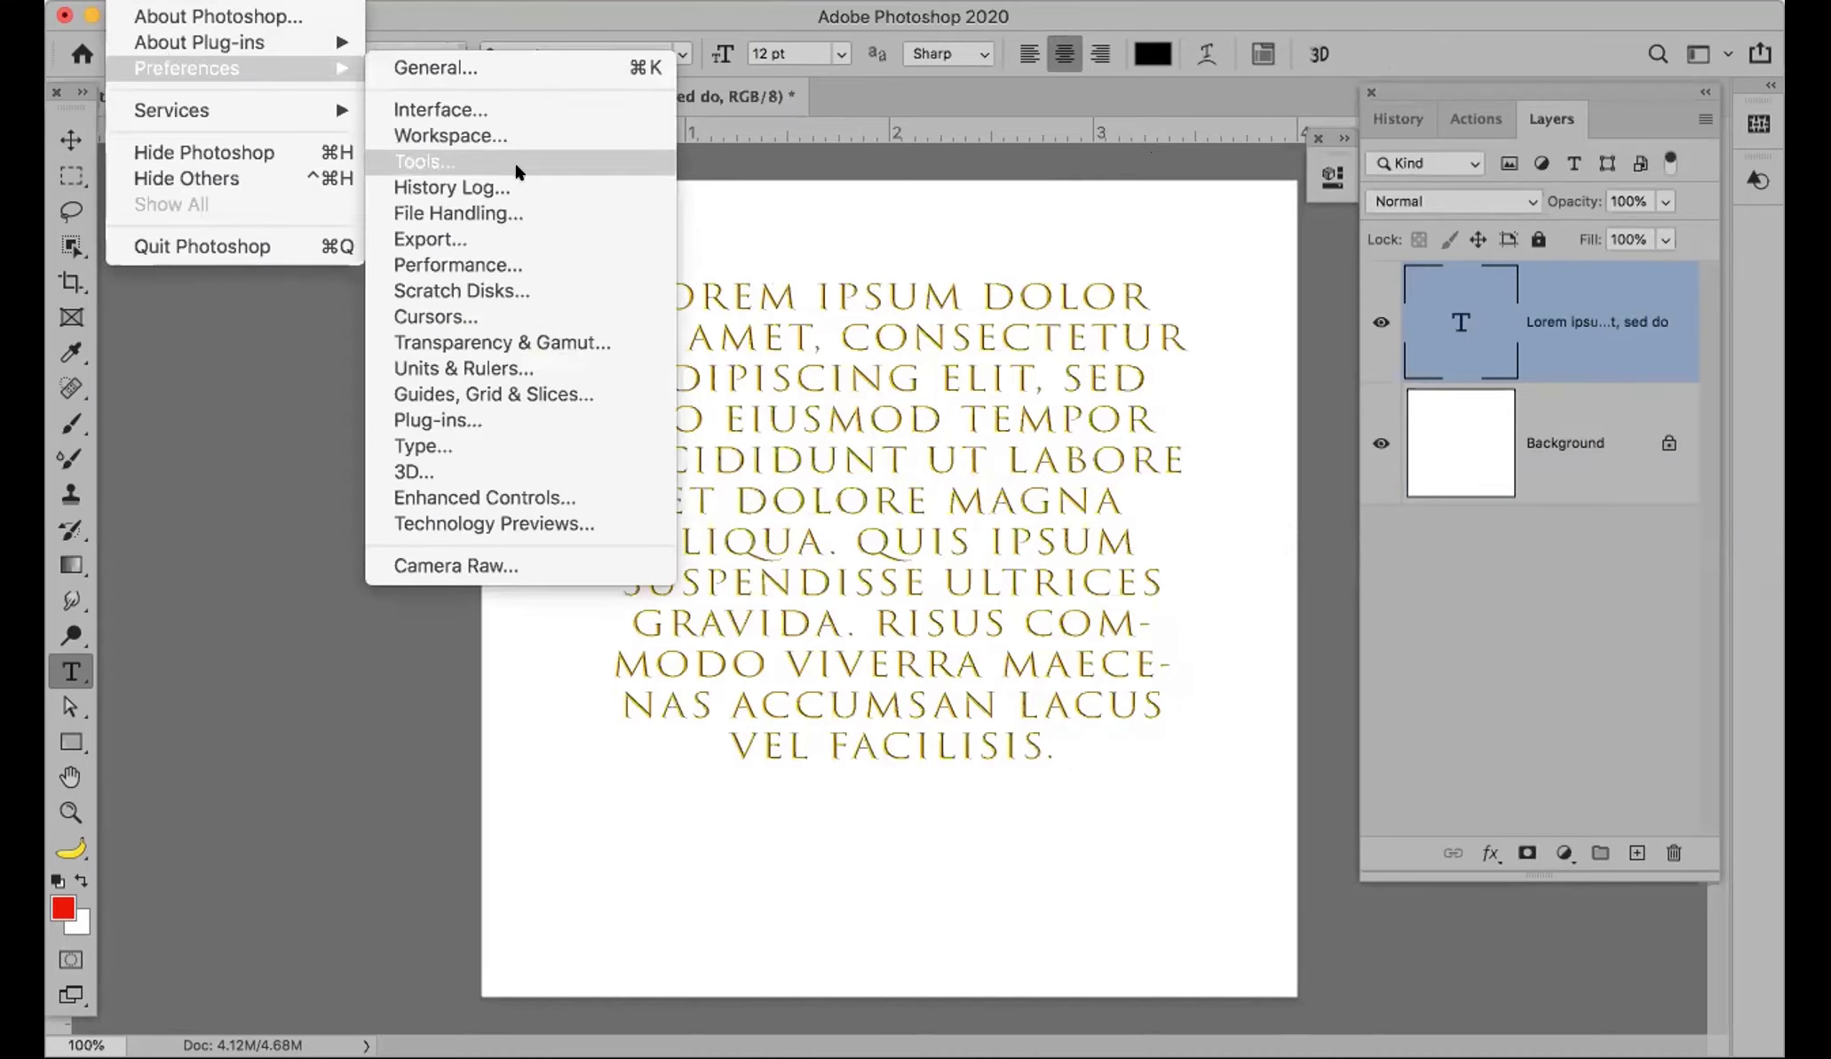
left_click(460, 446)
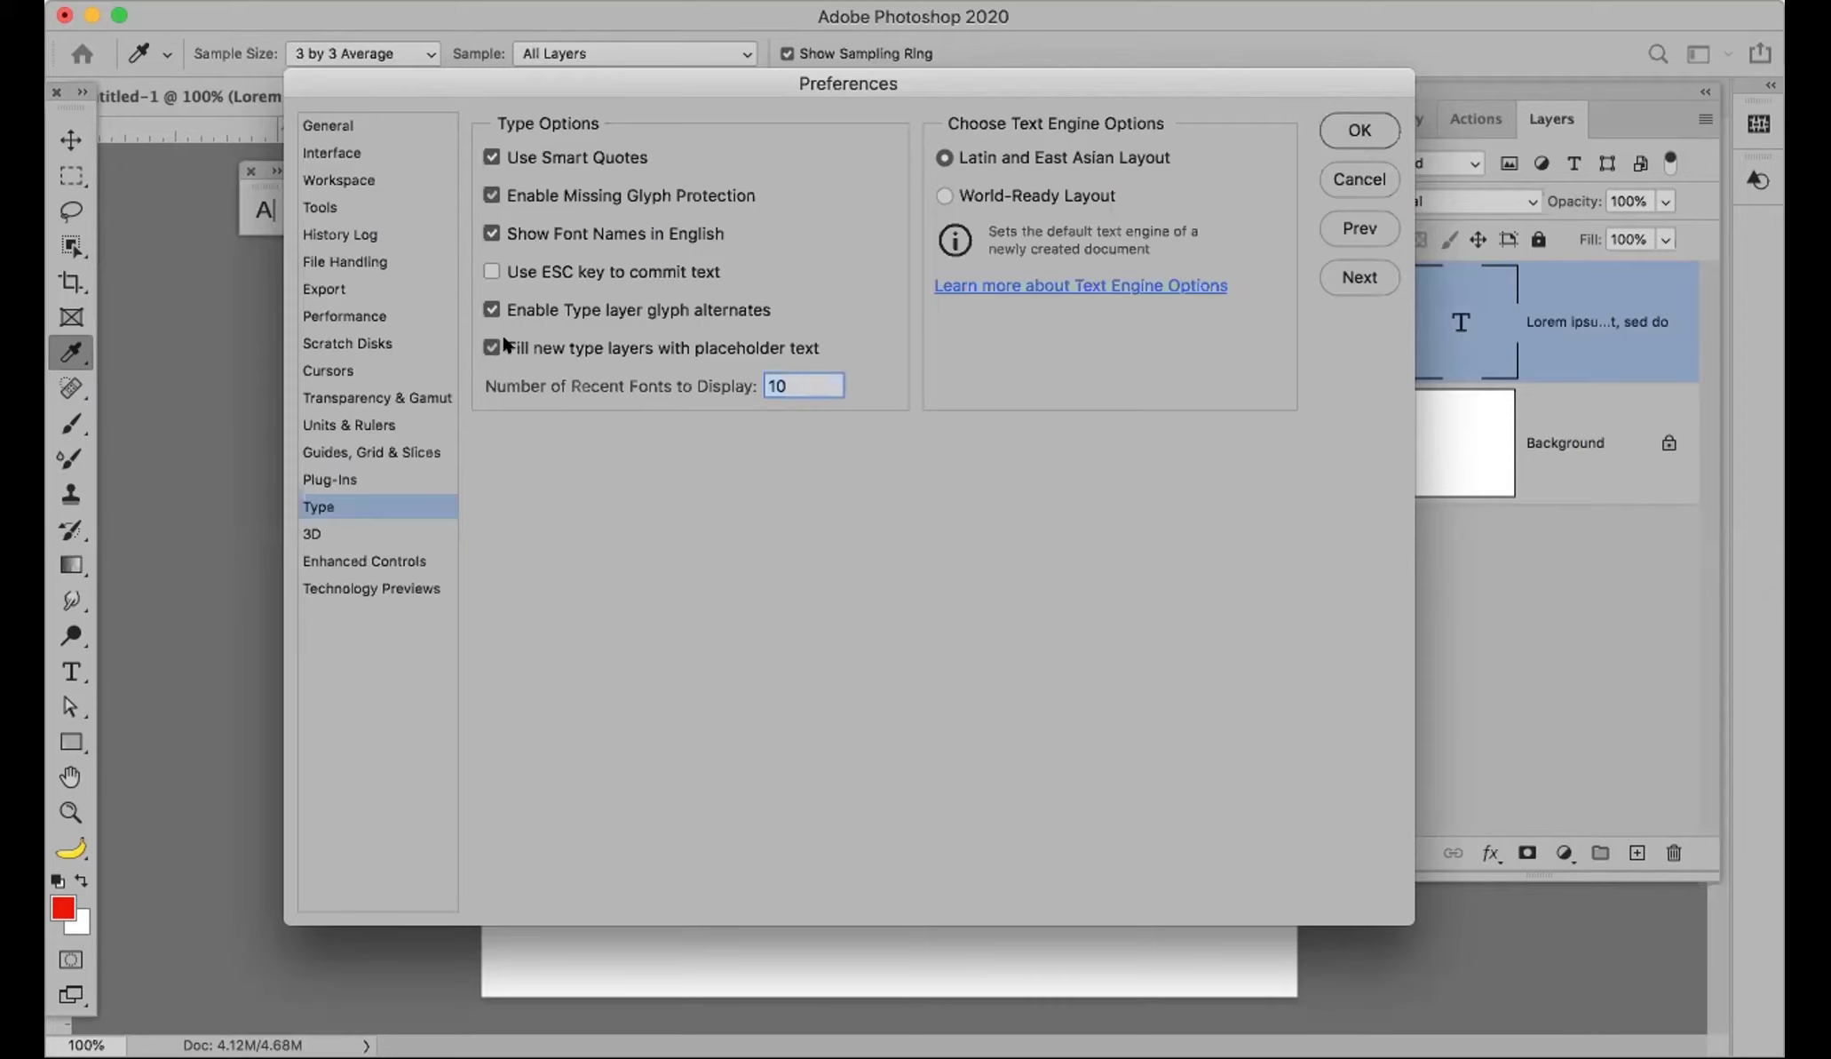
left_click(1322, 126)
left_click_drag(619, 788, 1187, 930)
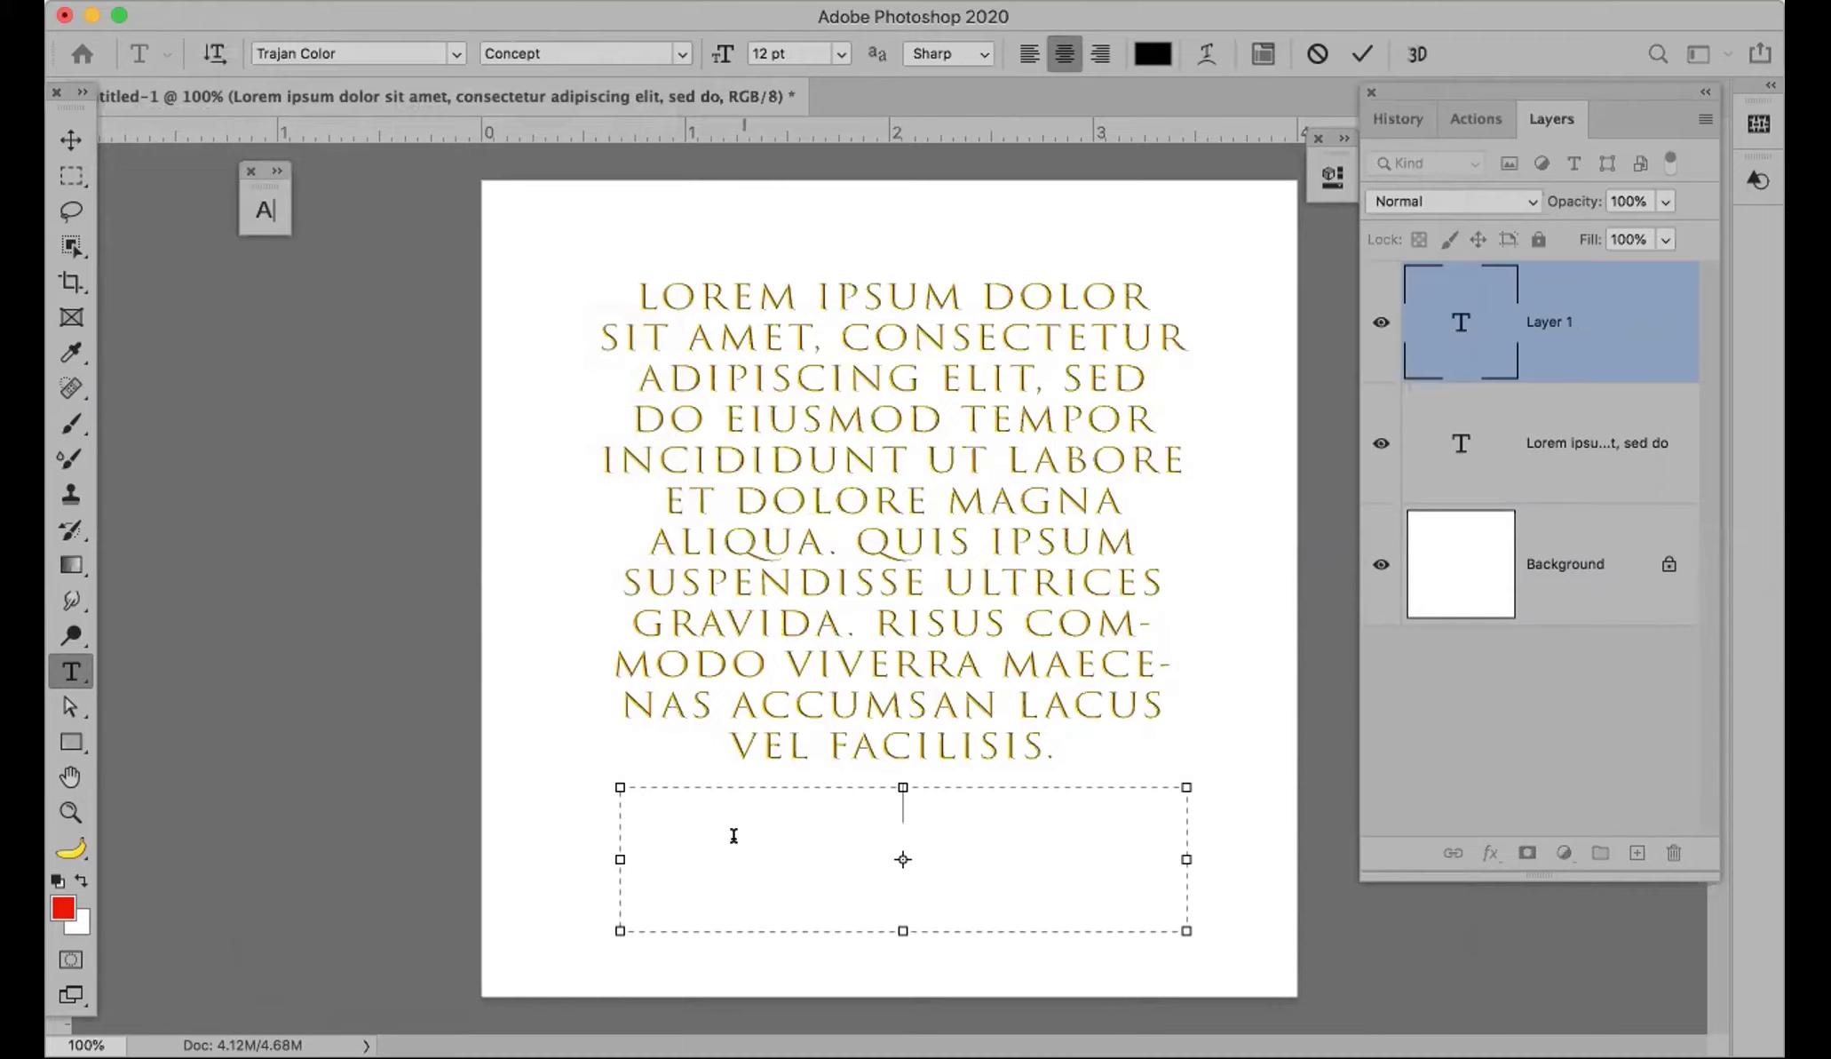
key("Escape")
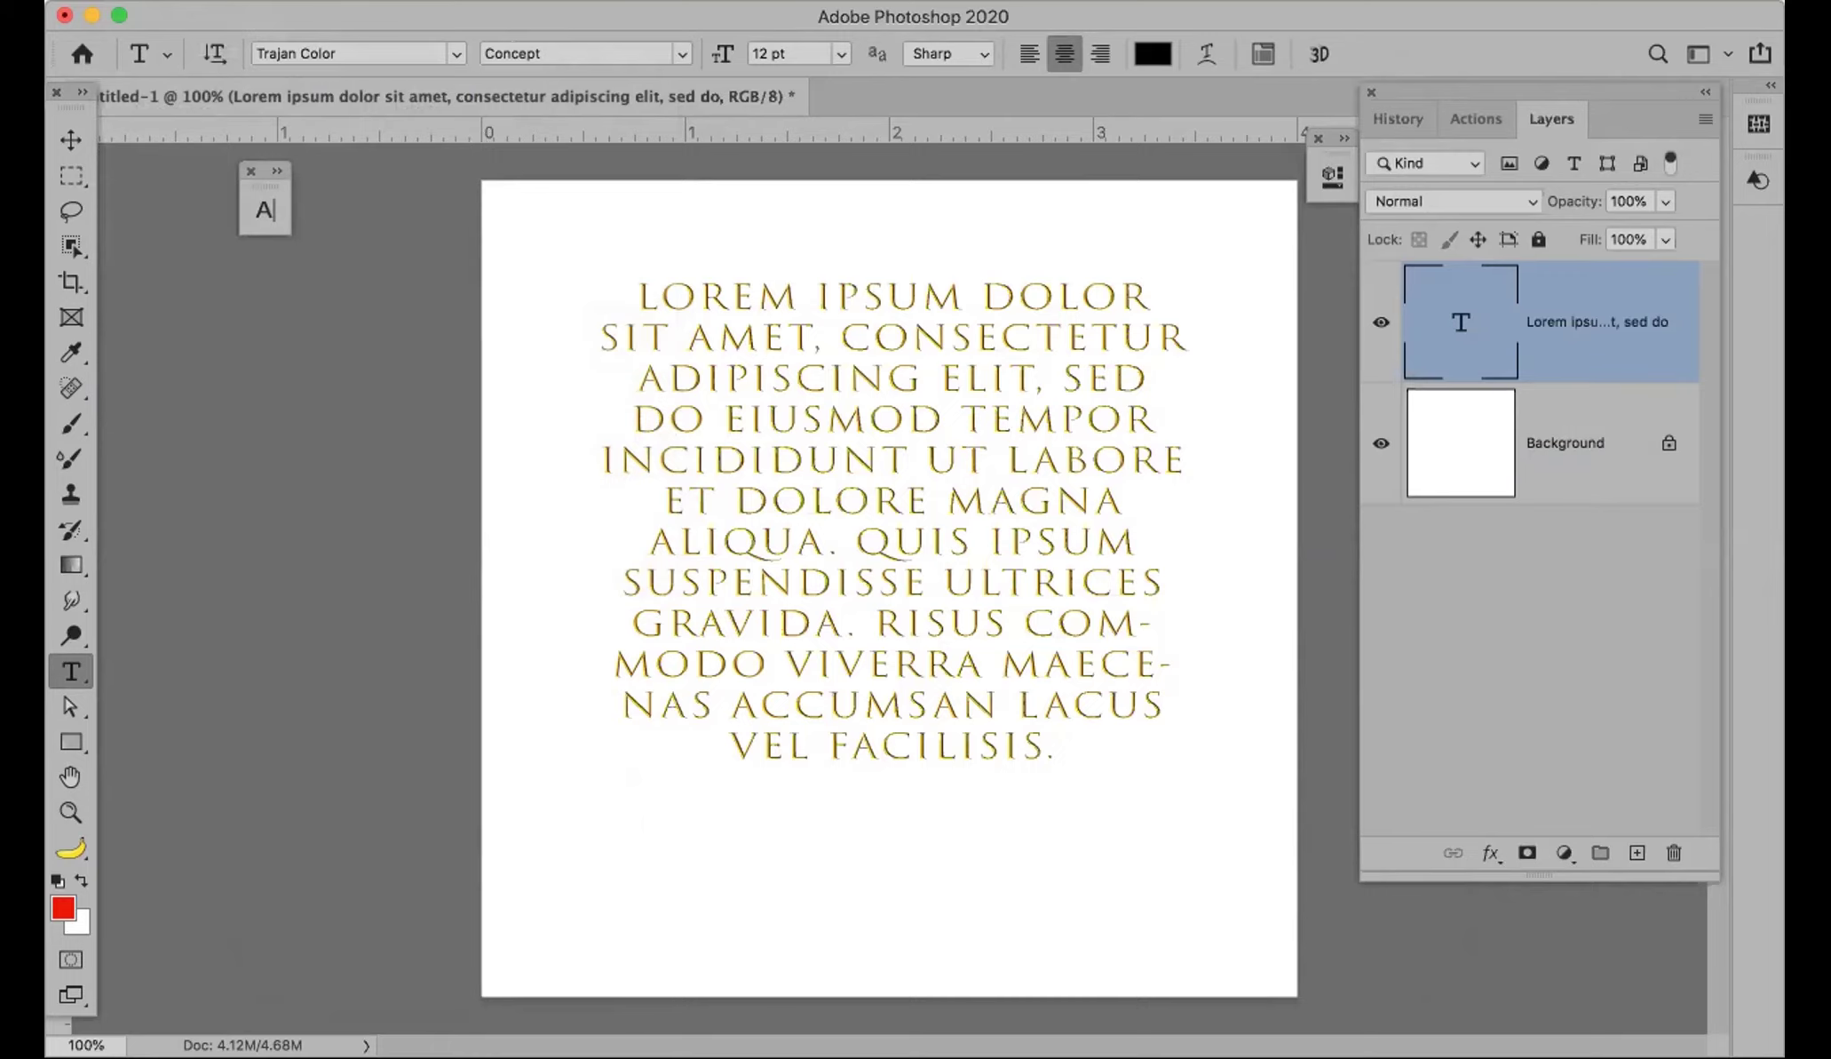
Step: Enable filling new type layers with placeholder text in the type preferences
left_click(142, 2)
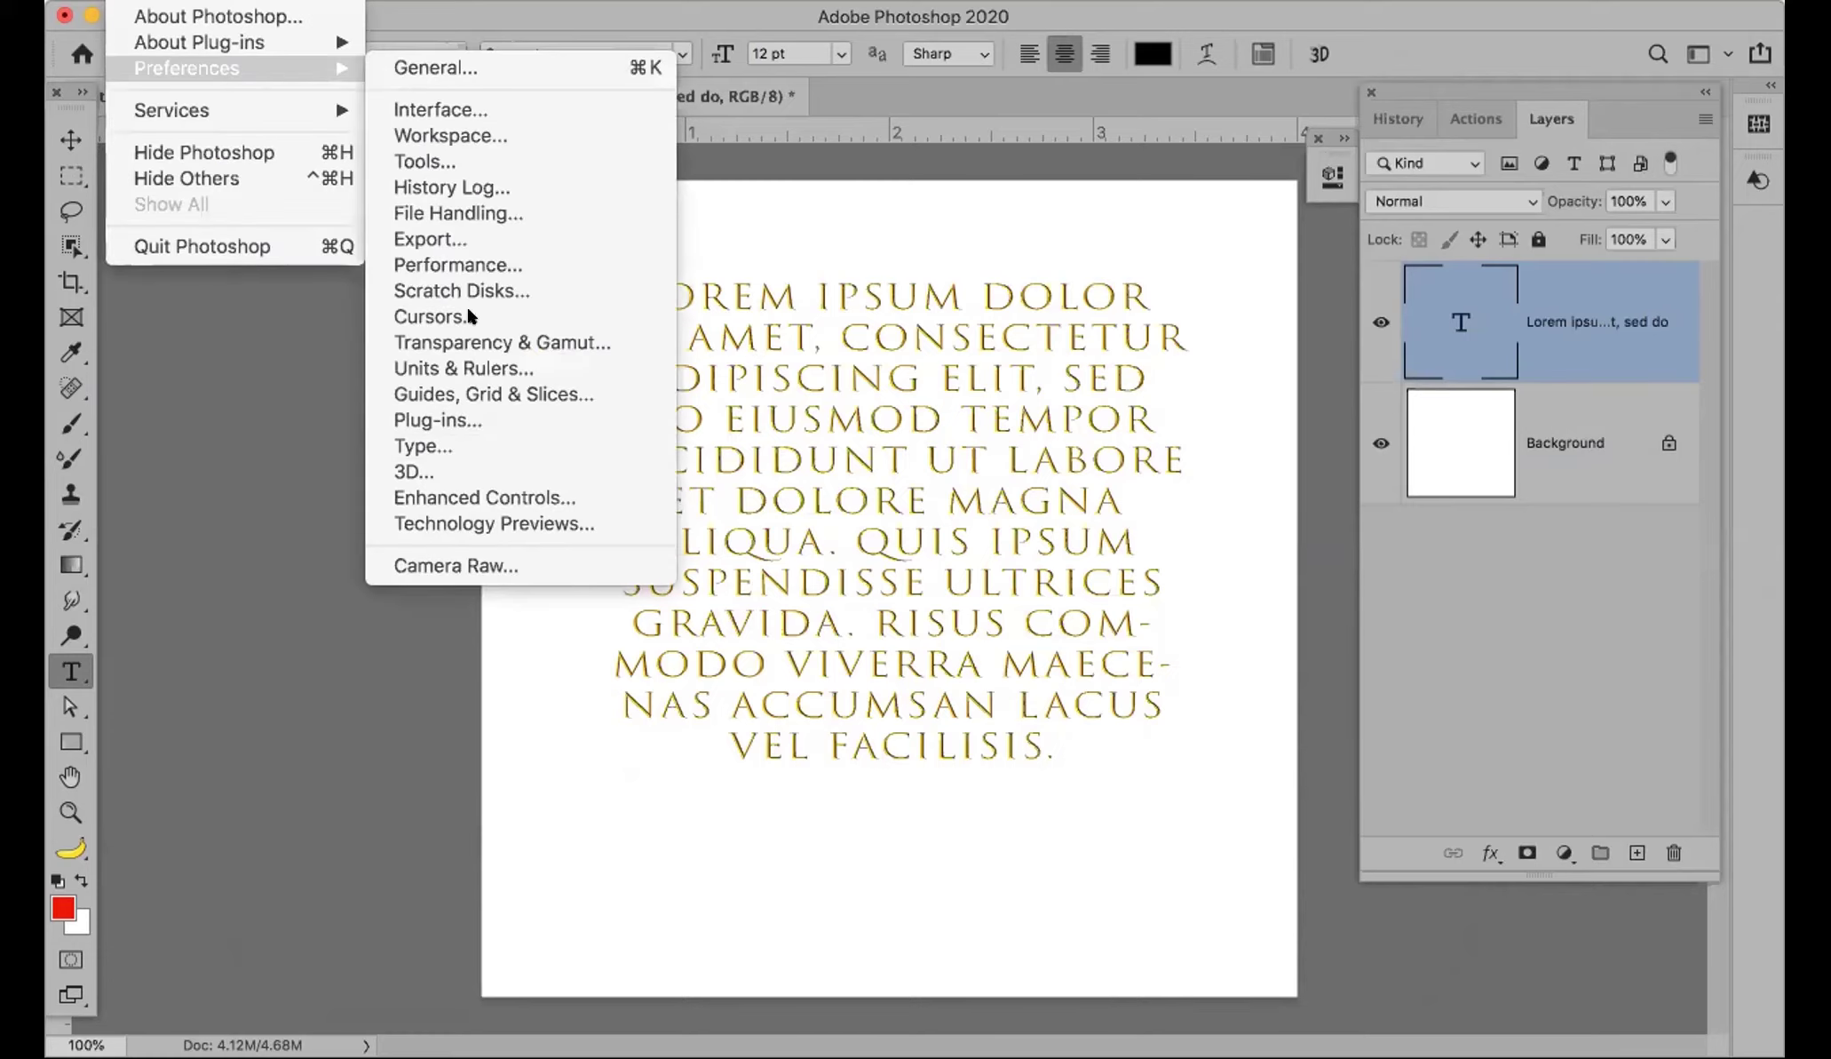
left_click(443, 446)
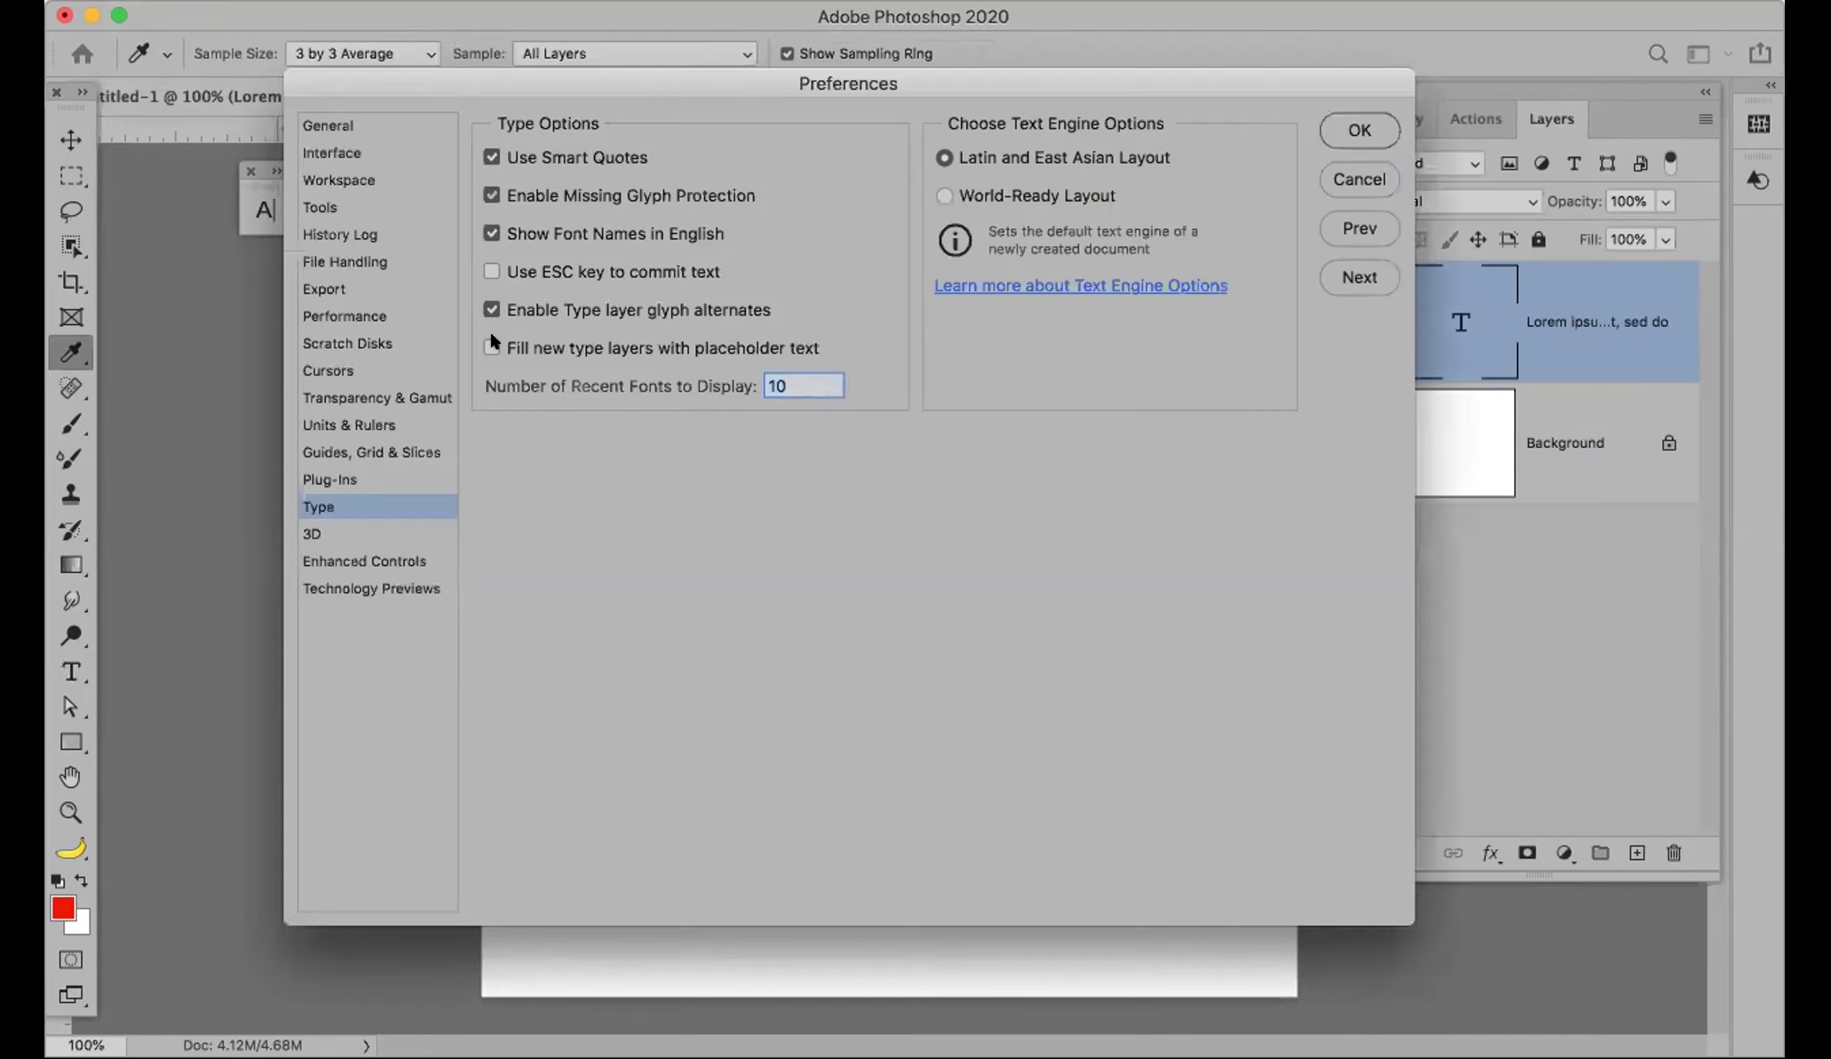
left_click(491, 347)
left_click(1341, 129)
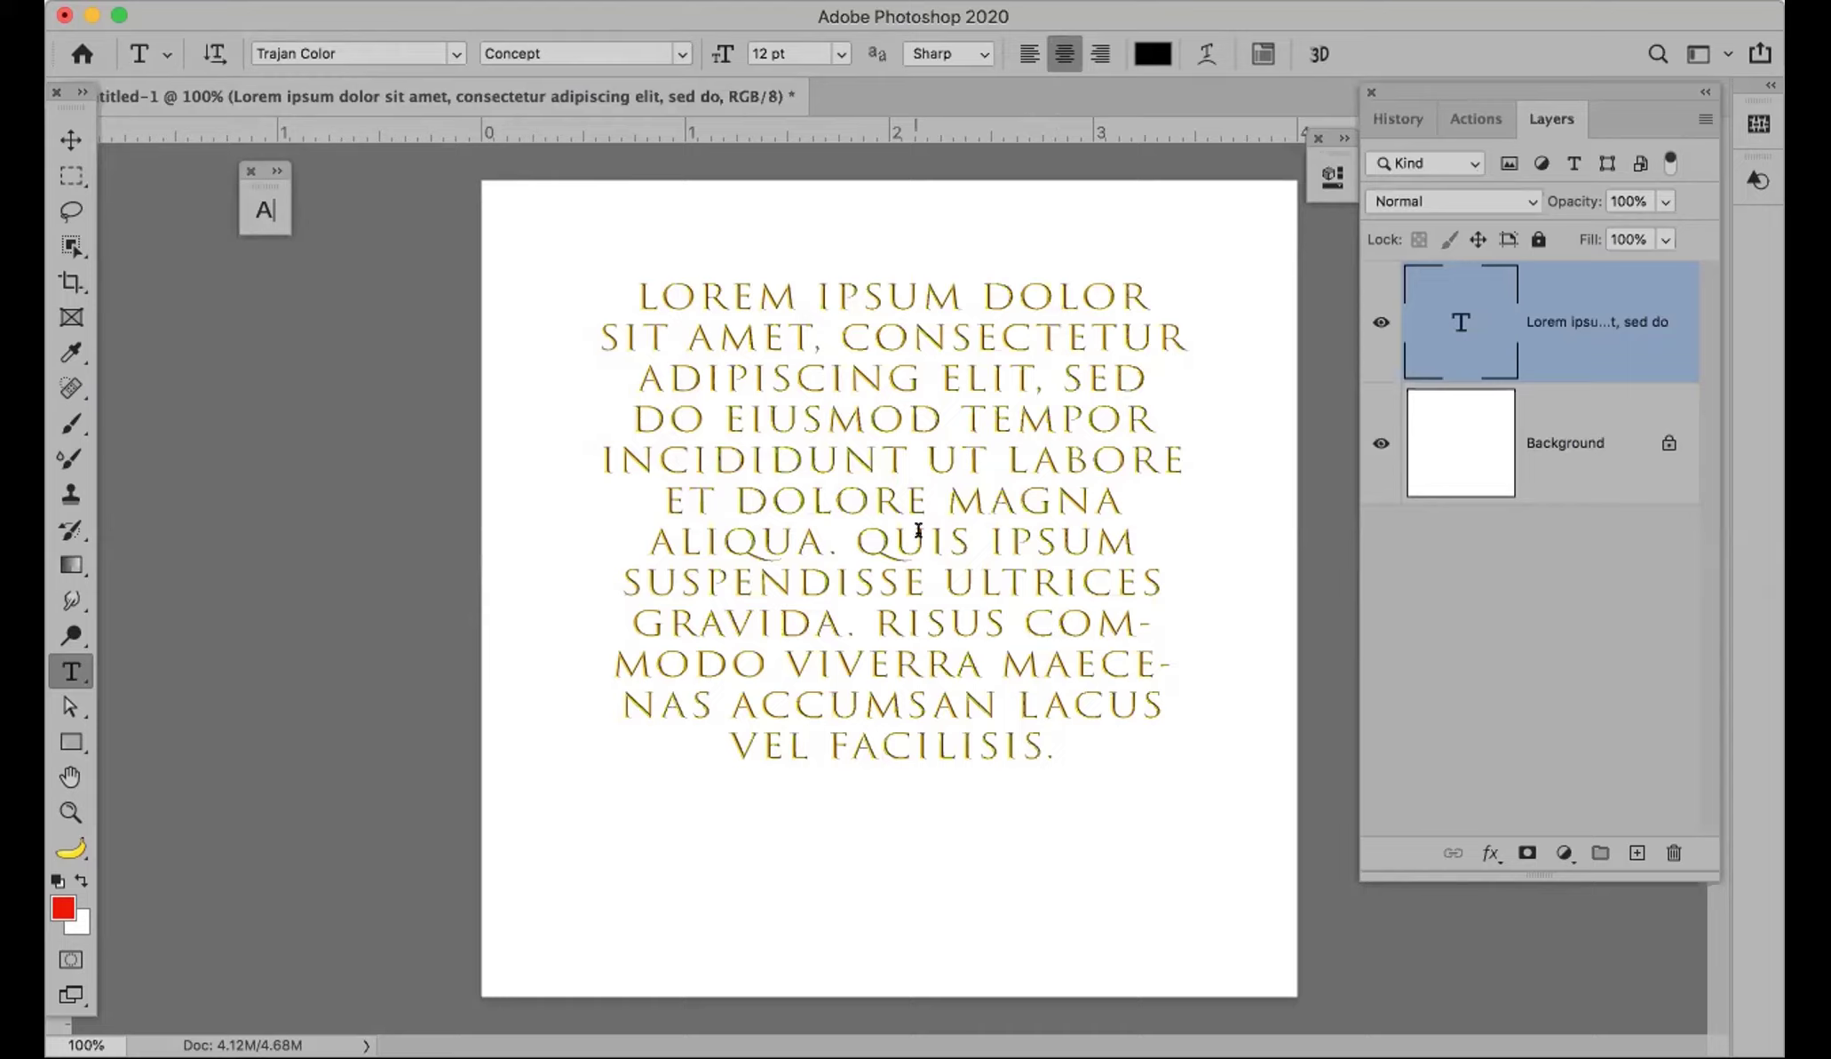
Step: Delete the Lorem ipsum text layer and switch to the Brush tool
left_click_drag(1597, 321, 1675, 851)
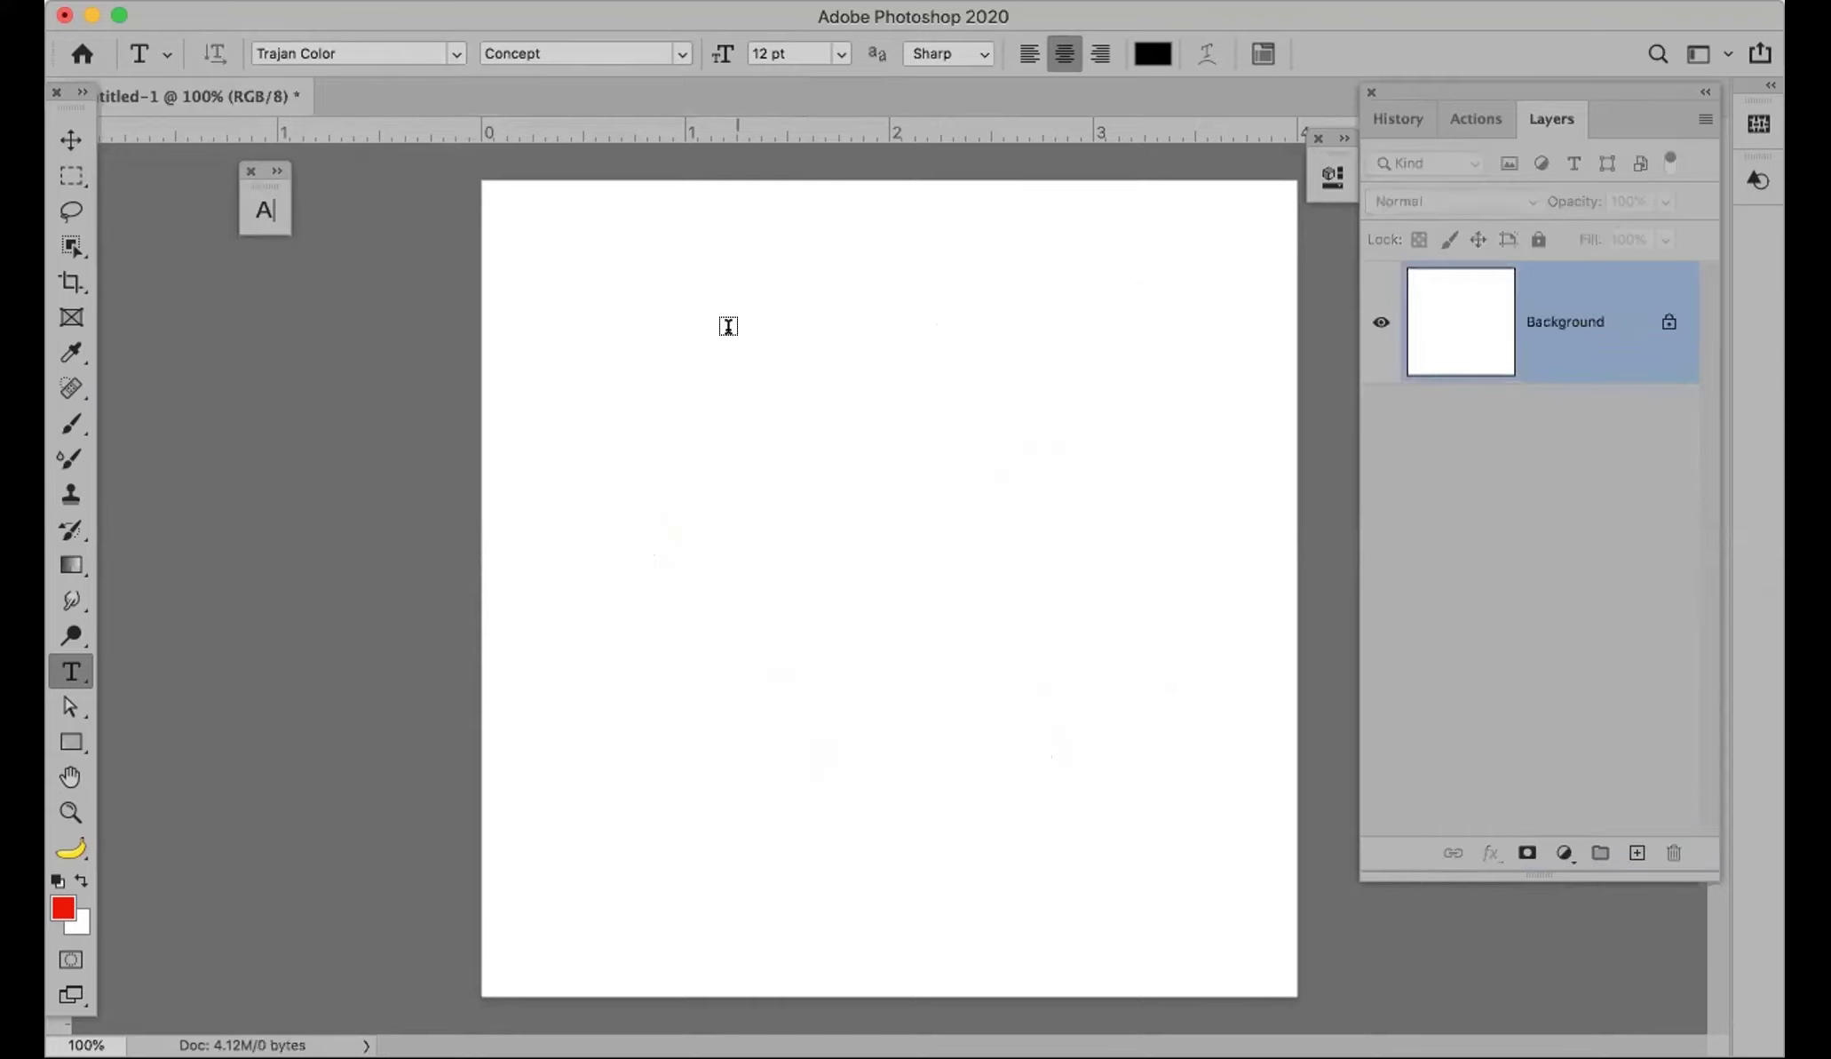
key("b")
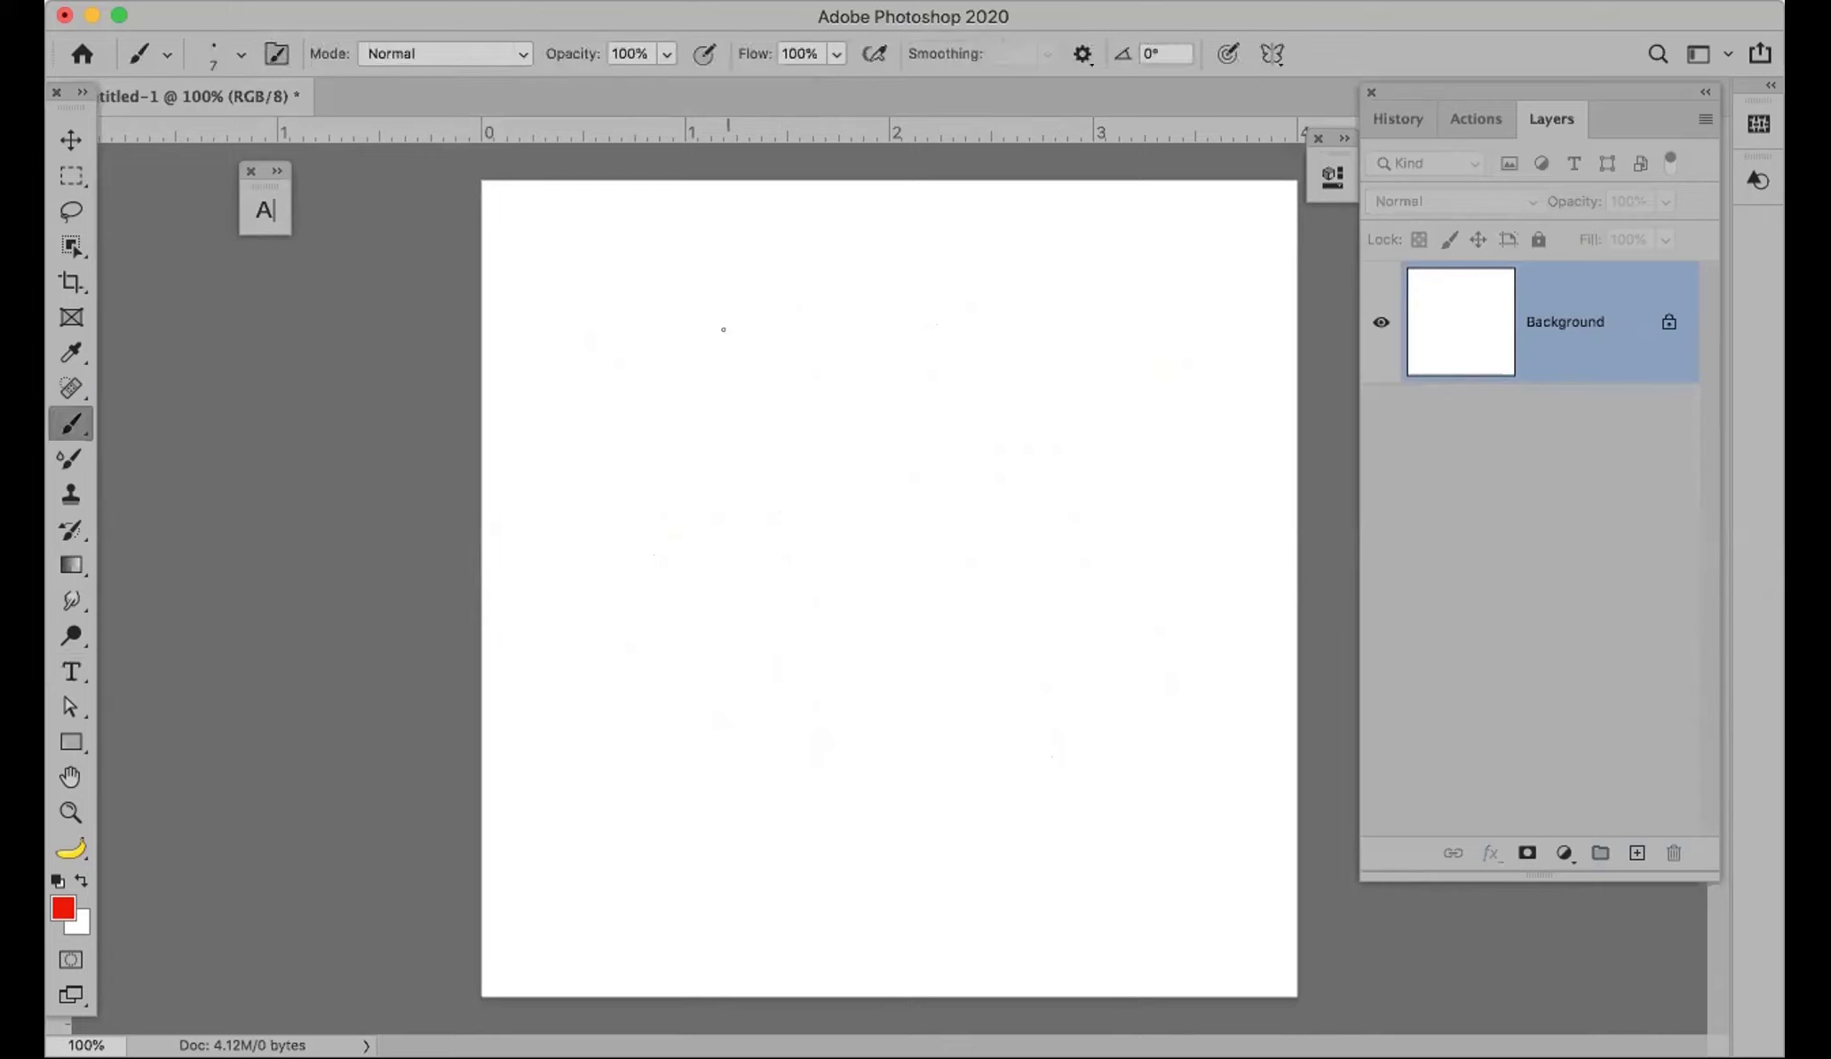
Step: Enlarge the hard round brush to 35 px and paint a winding red stroke across the blank canvas
key("bracketright")
key("bracketright")
key("bracketright")
key("bracketright")
key("bracketright")
key("bracketright")
left_click(628, 346)
mouse_move(628, 347)
left_mouse_down()
mouse_move(691, 319)
mouse_move(822, 405)
mouse_move(637, 499)
mouse_move(884, 438)
left_mouse_up()
mouse_move(1078, 454)
left_mouse_down()
mouse_move(987, 750)
mouse_move(885, 707)
mouse_move(901, 586)
mouse_move(838, 651)
left_mouse_up()
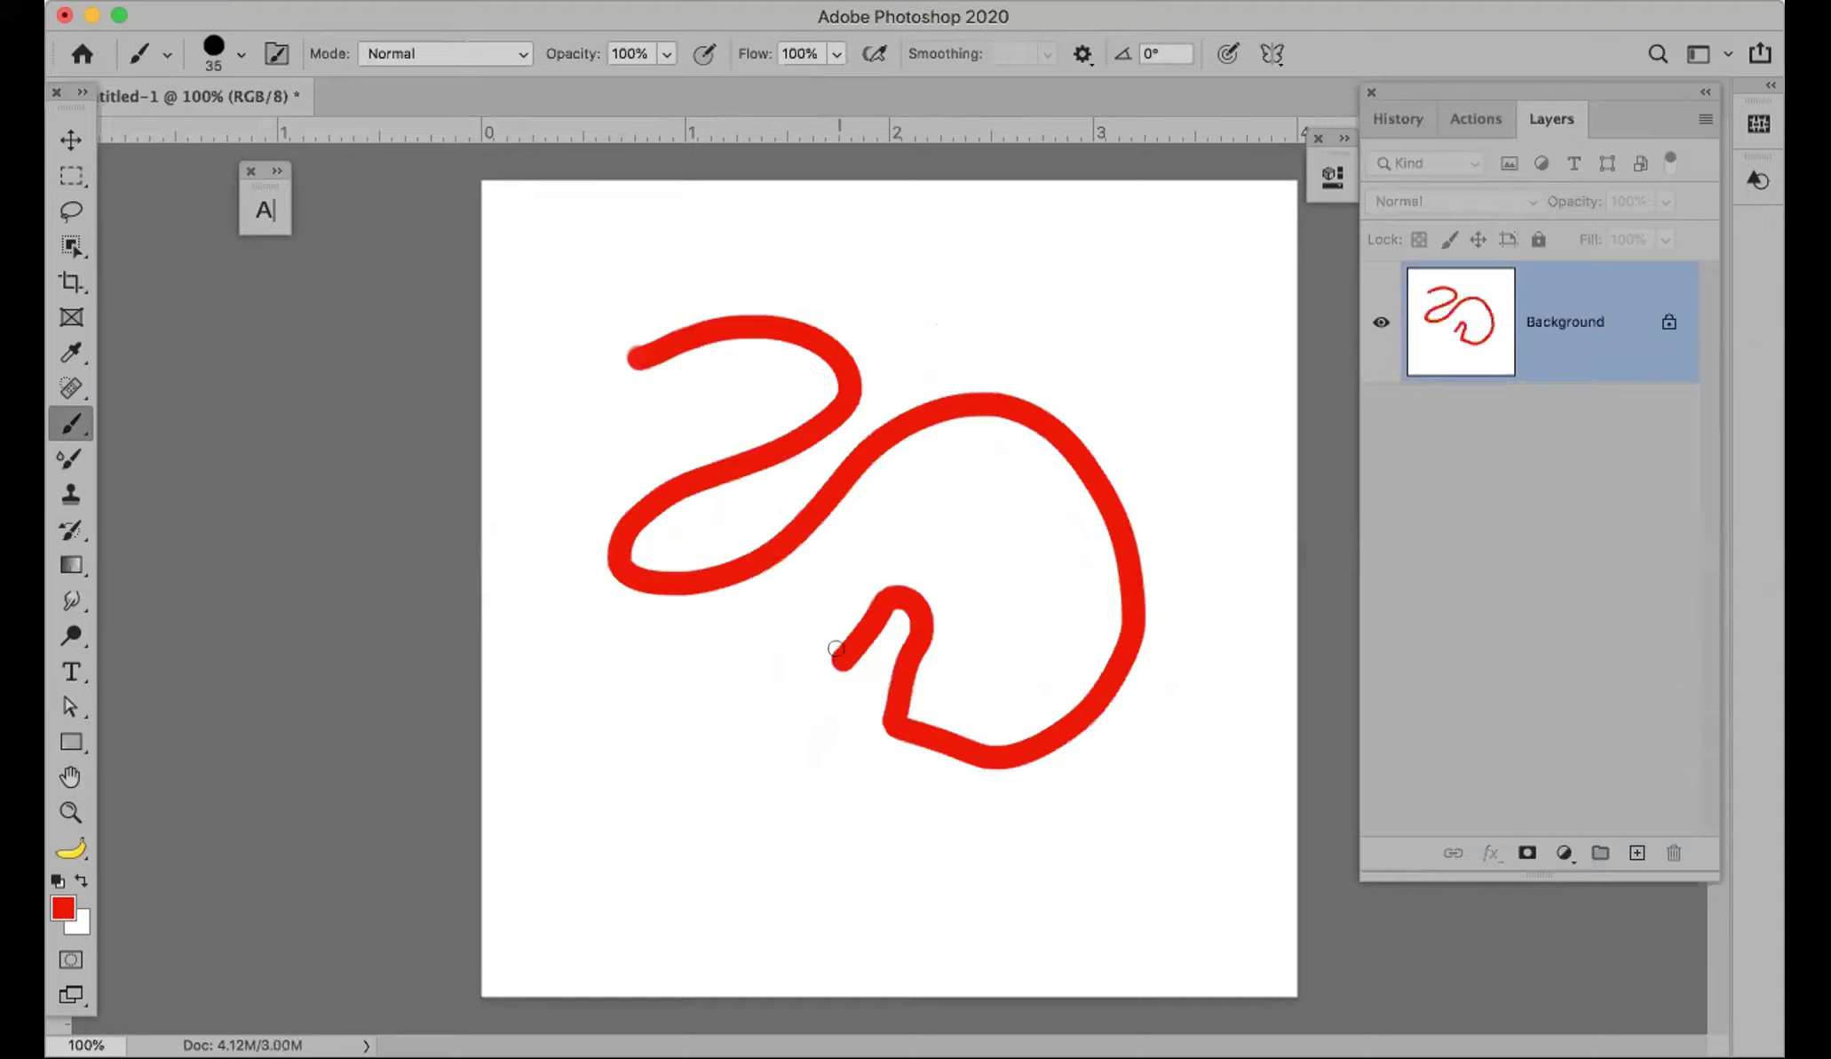
Step: Alternate between erasing parts of the red stroke with the same brush tip and painting new red strokes from the erased ends
mouse_move(839, 663)
left_mouse_down()
mouse_move(869, 645)
mouse_move(823, 665)
mouse_move(891, 577)
mouse_move(895, 707)
mouse_move(1041, 749)
left_mouse_up()
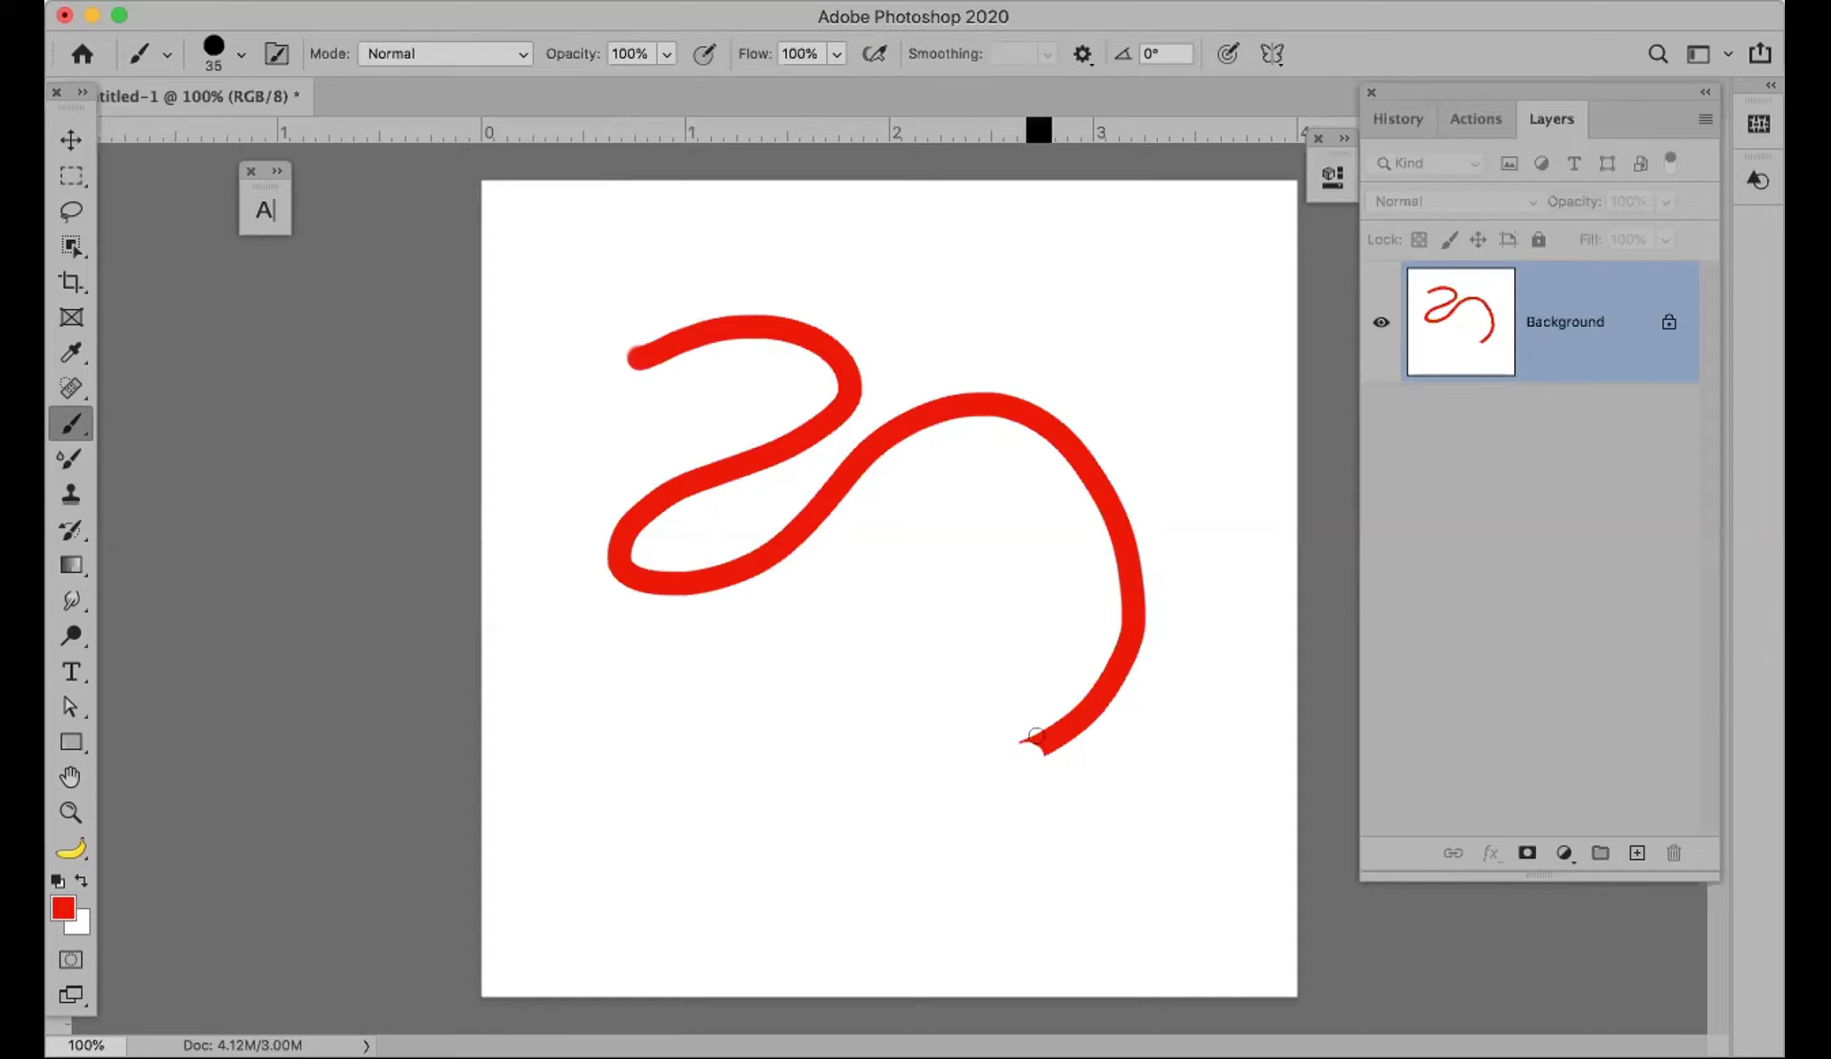
mouse_move(1034, 754)
left_mouse_down()
mouse_move(757, 799)
mouse_move(934, 667)
mouse_move(863, 650)
mouse_move(928, 569)
left_mouse_up()
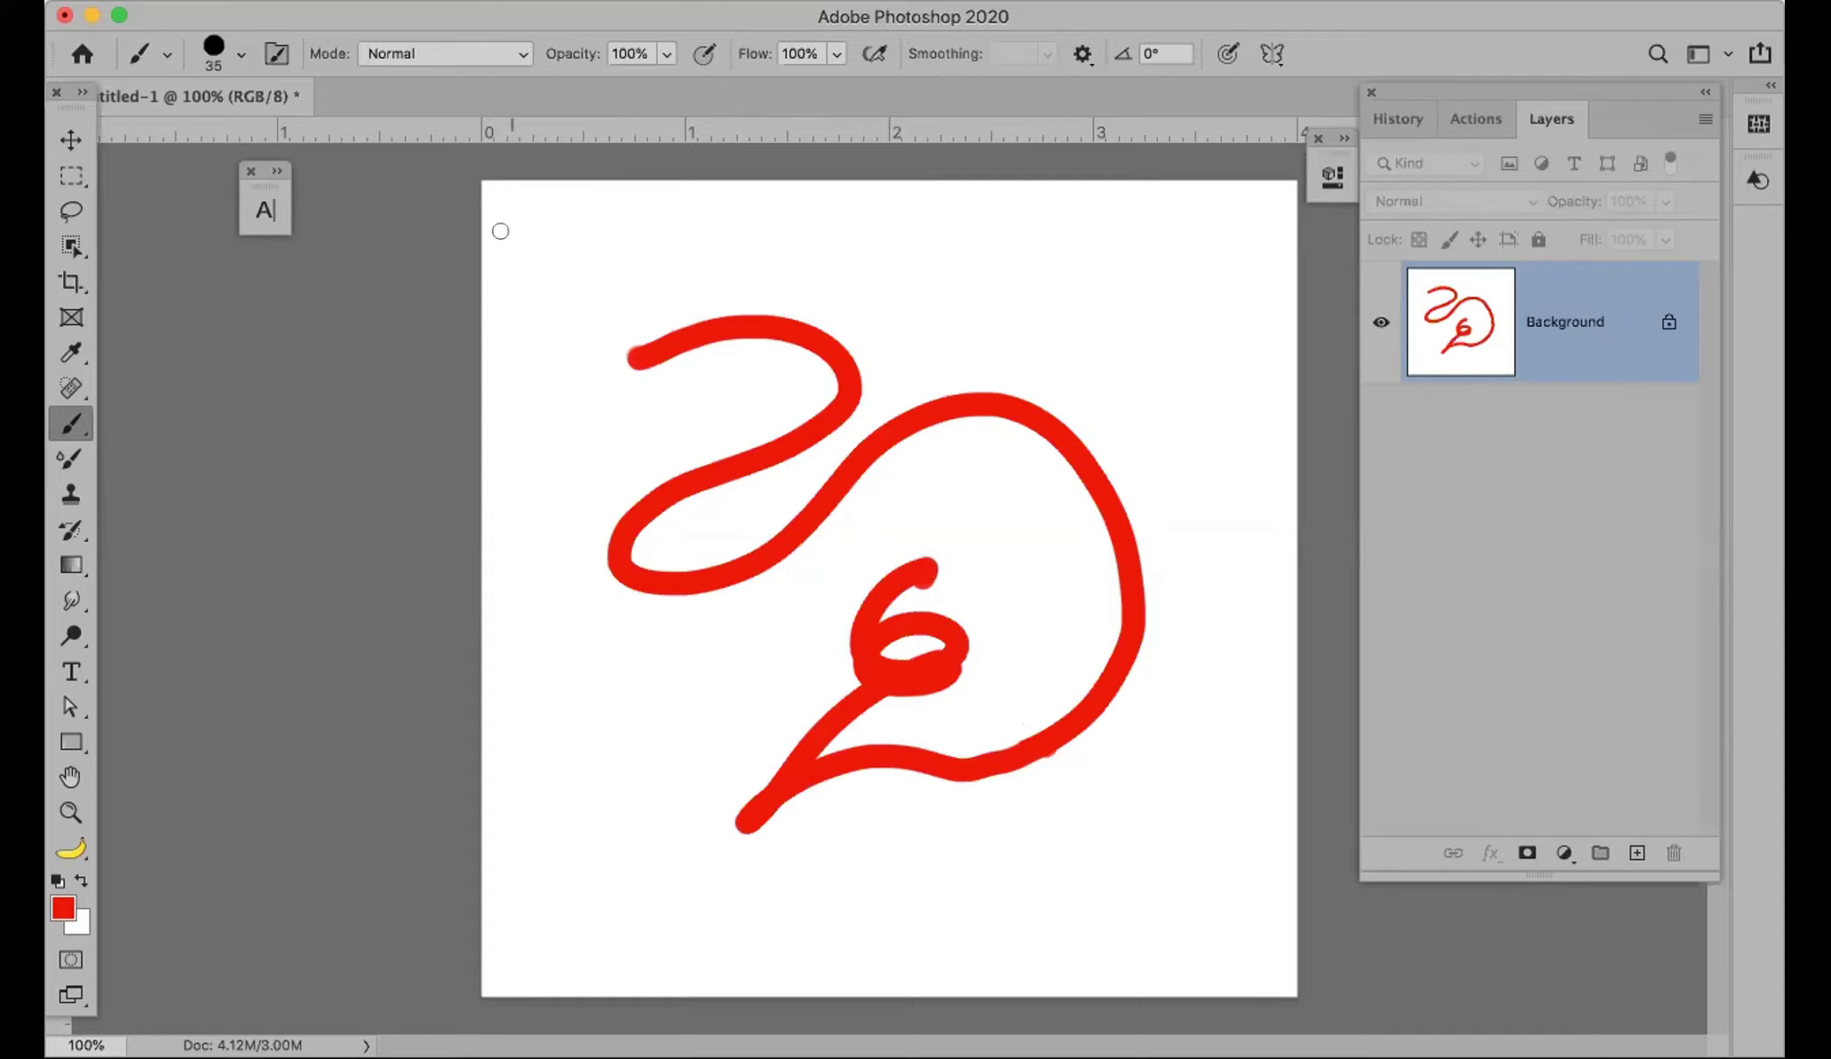
mouse_move(631, 351)
left_mouse_down()
mouse_move(804, 327)
mouse_move(729, 300)
mouse_move(693, 316)
mouse_move(777, 331)
mouse_move(855, 367)
mouse_move(846, 385)
mouse_move(880, 357)
left_mouse_up()
mouse_move(838, 371)
left_mouse_down()
mouse_move(797, 364)
mouse_move(812, 409)
mouse_move(964, 304)
left_mouse_up()
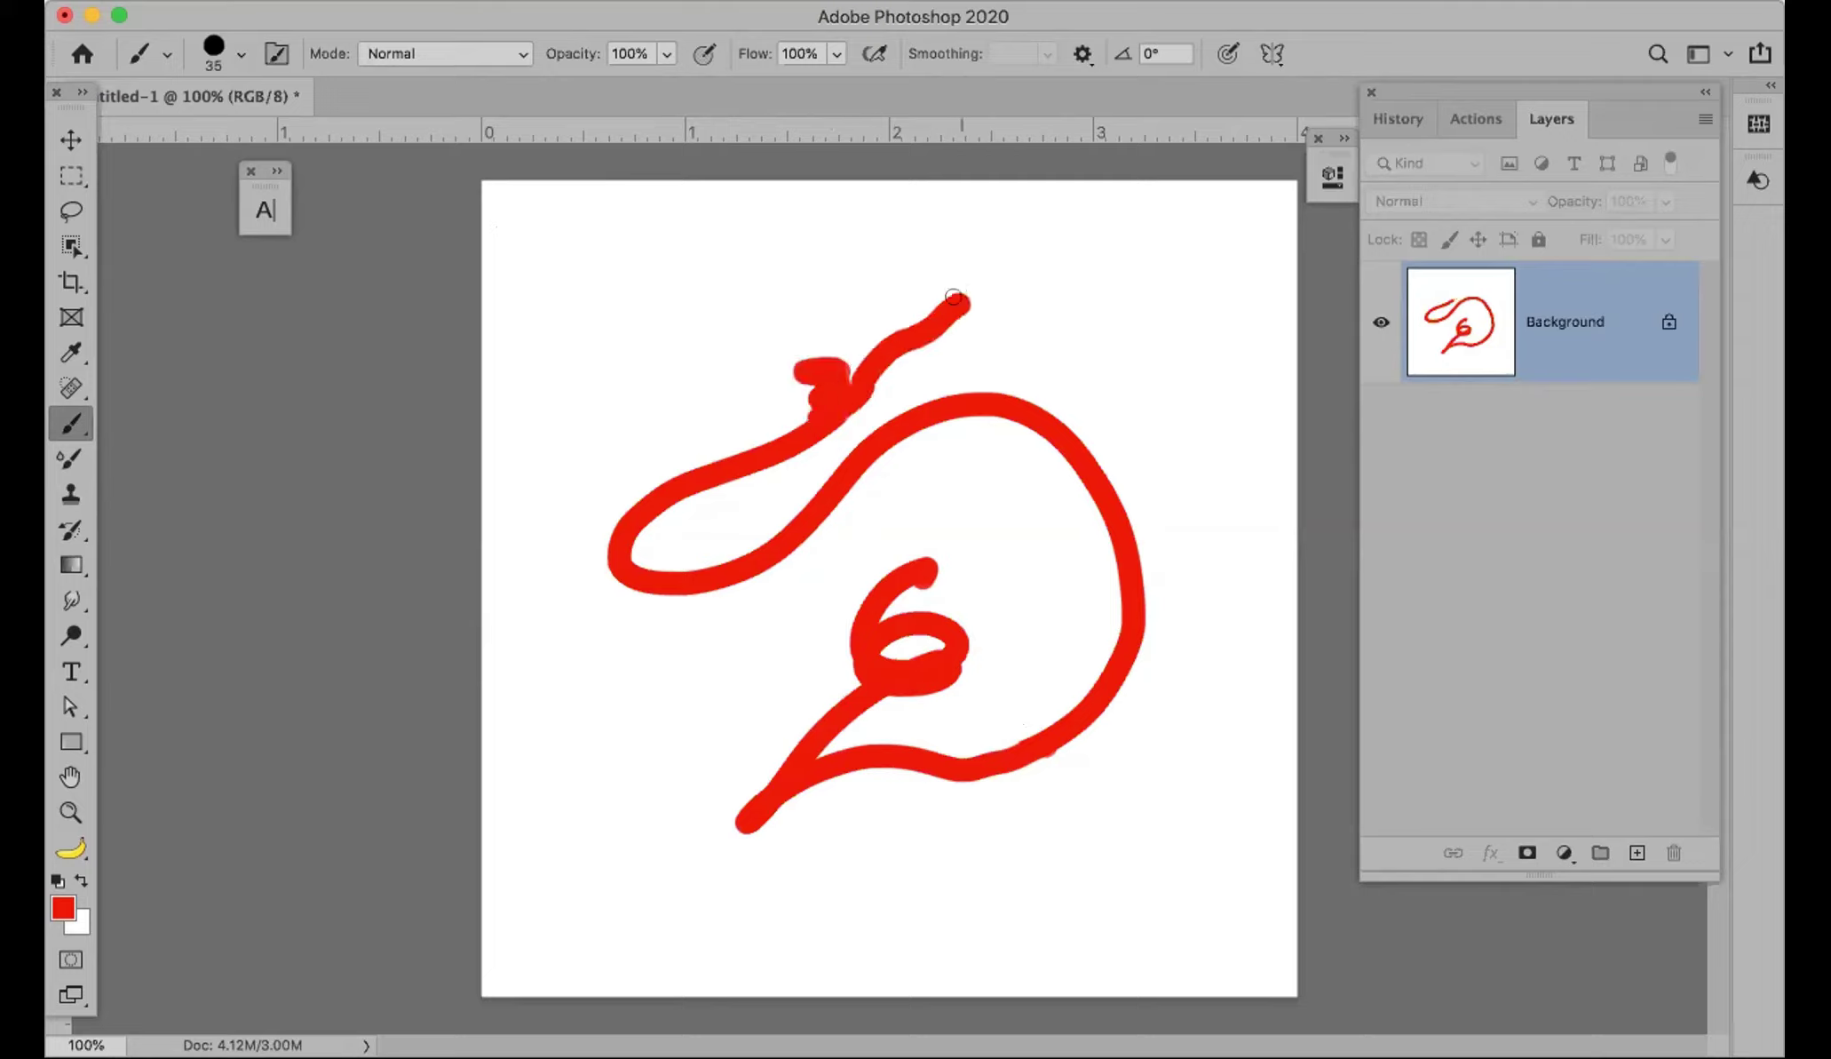
left_click_drag(808, 368, 730, 272)
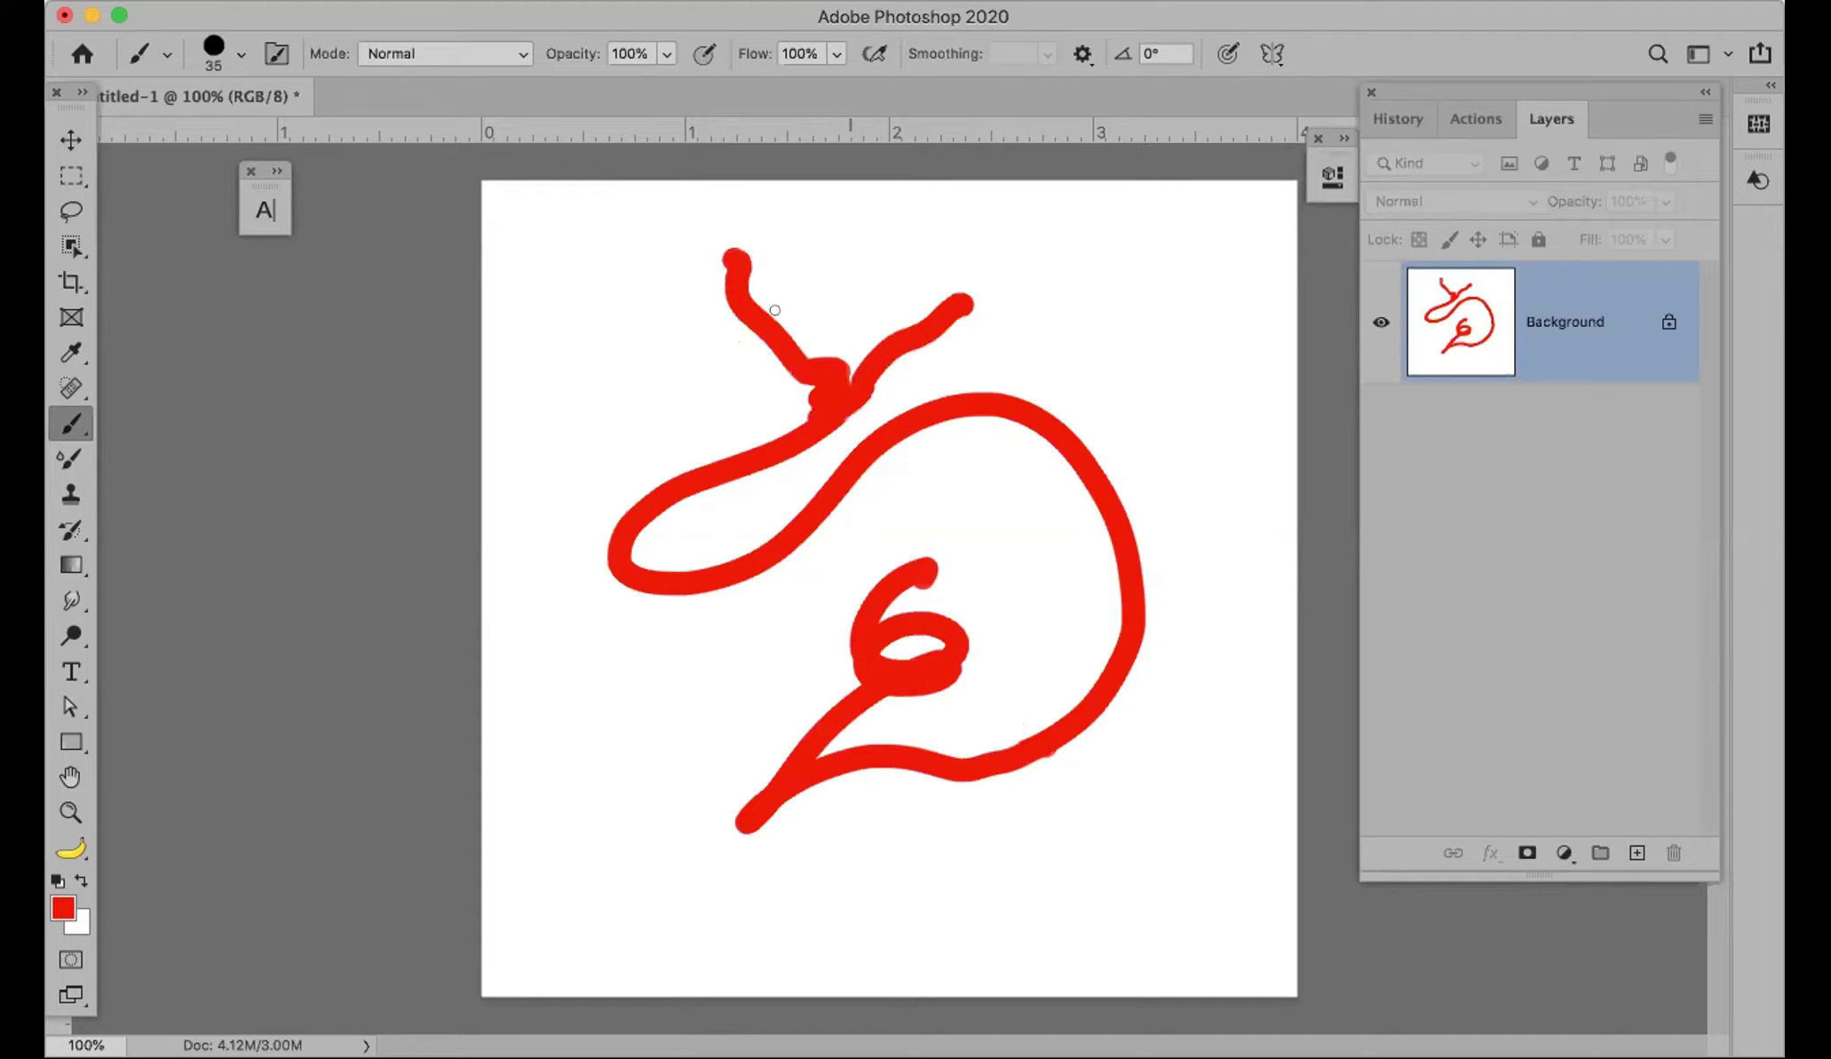
mouse_move(755, 315)
left_mouse_down()
mouse_move(729, 272)
mouse_move(706, 297)
mouse_move(754, 246)
mouse_move(736, 228)
mouse_move(748, 248)
mouse_move(725, 312)
left_mouse_up()
Step: Clear the painted strokes by filling the Background layer with white
key("super+BackSpace")
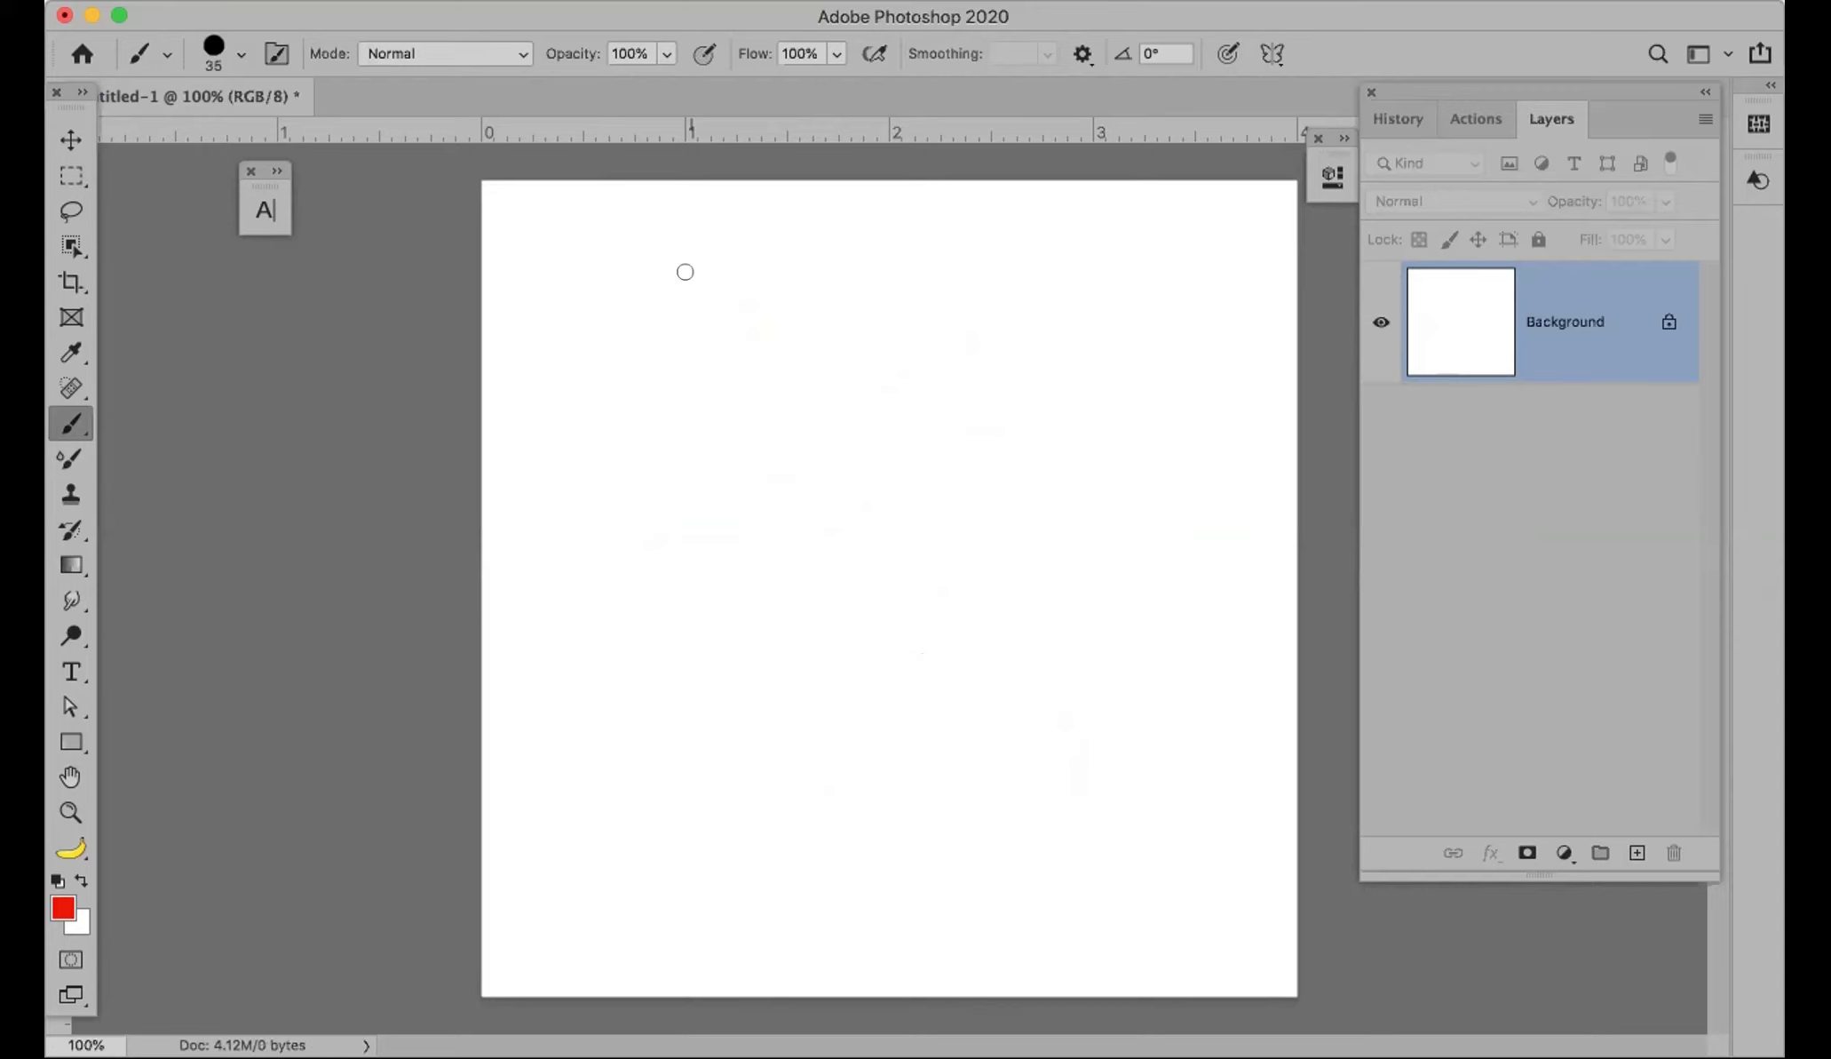
key("super+z")
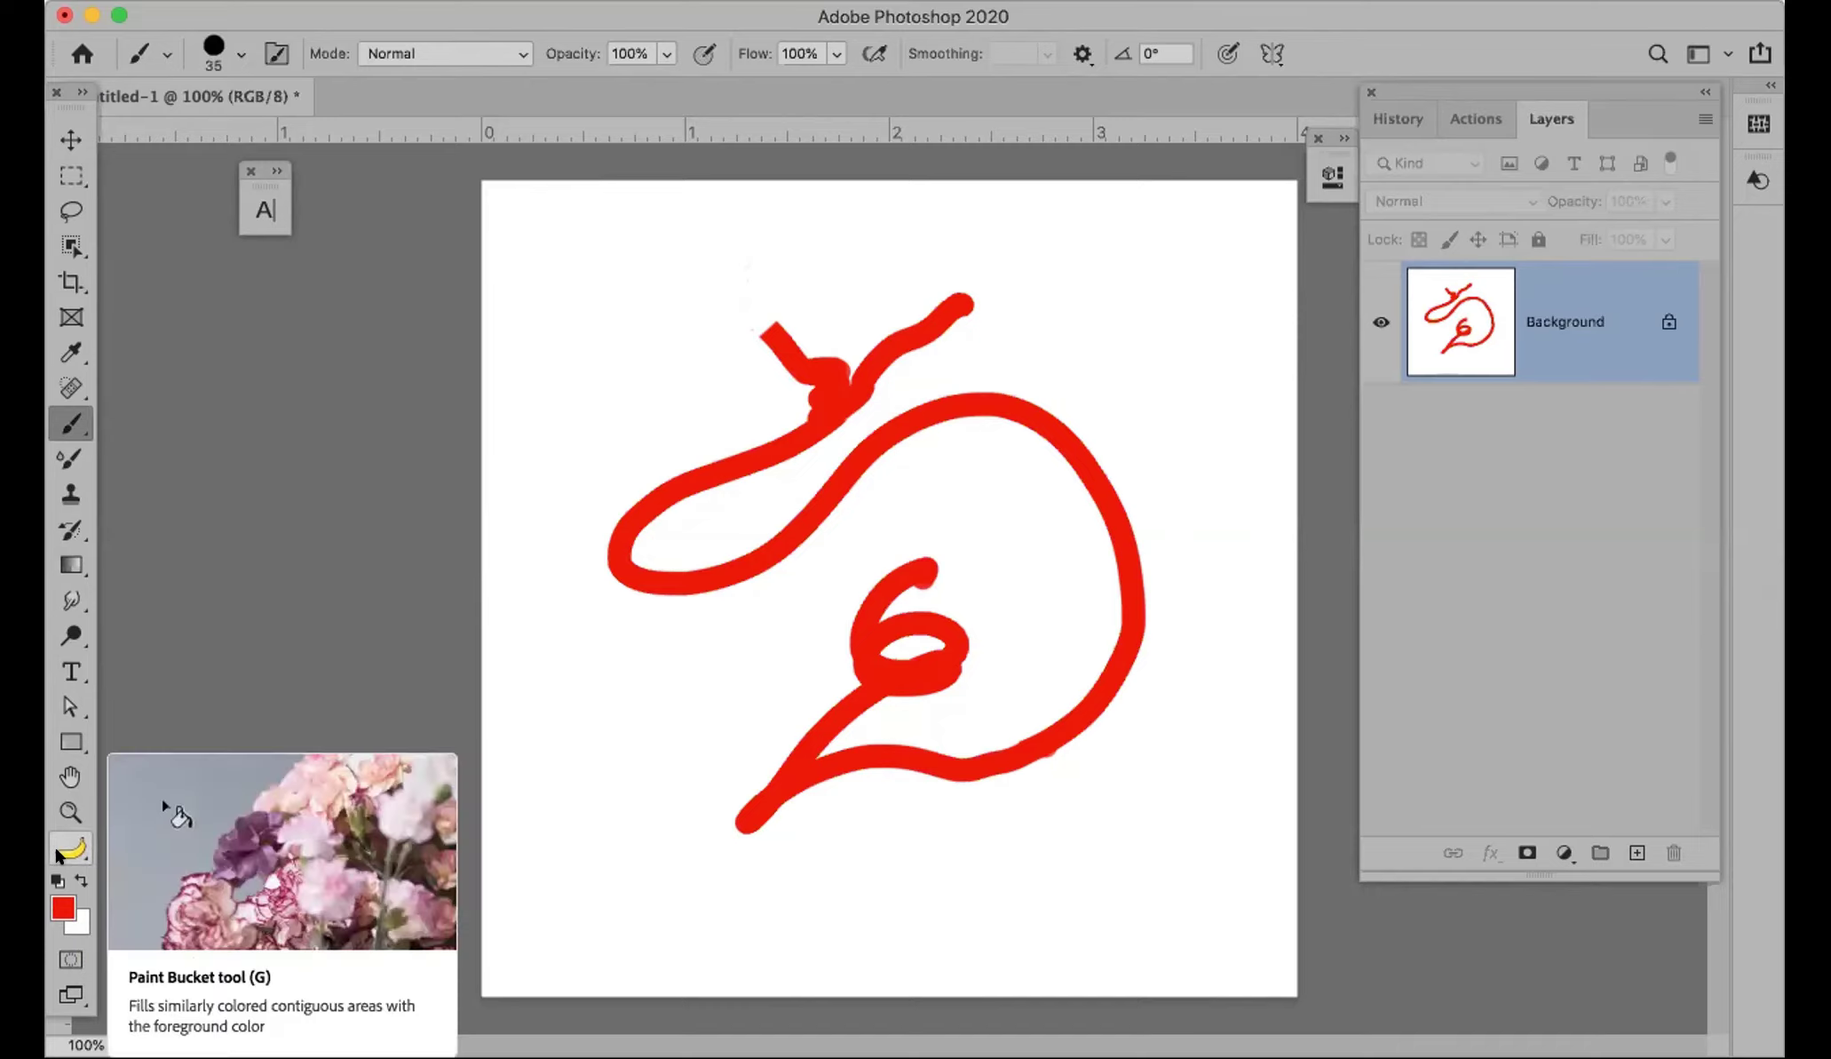
key("super+z")
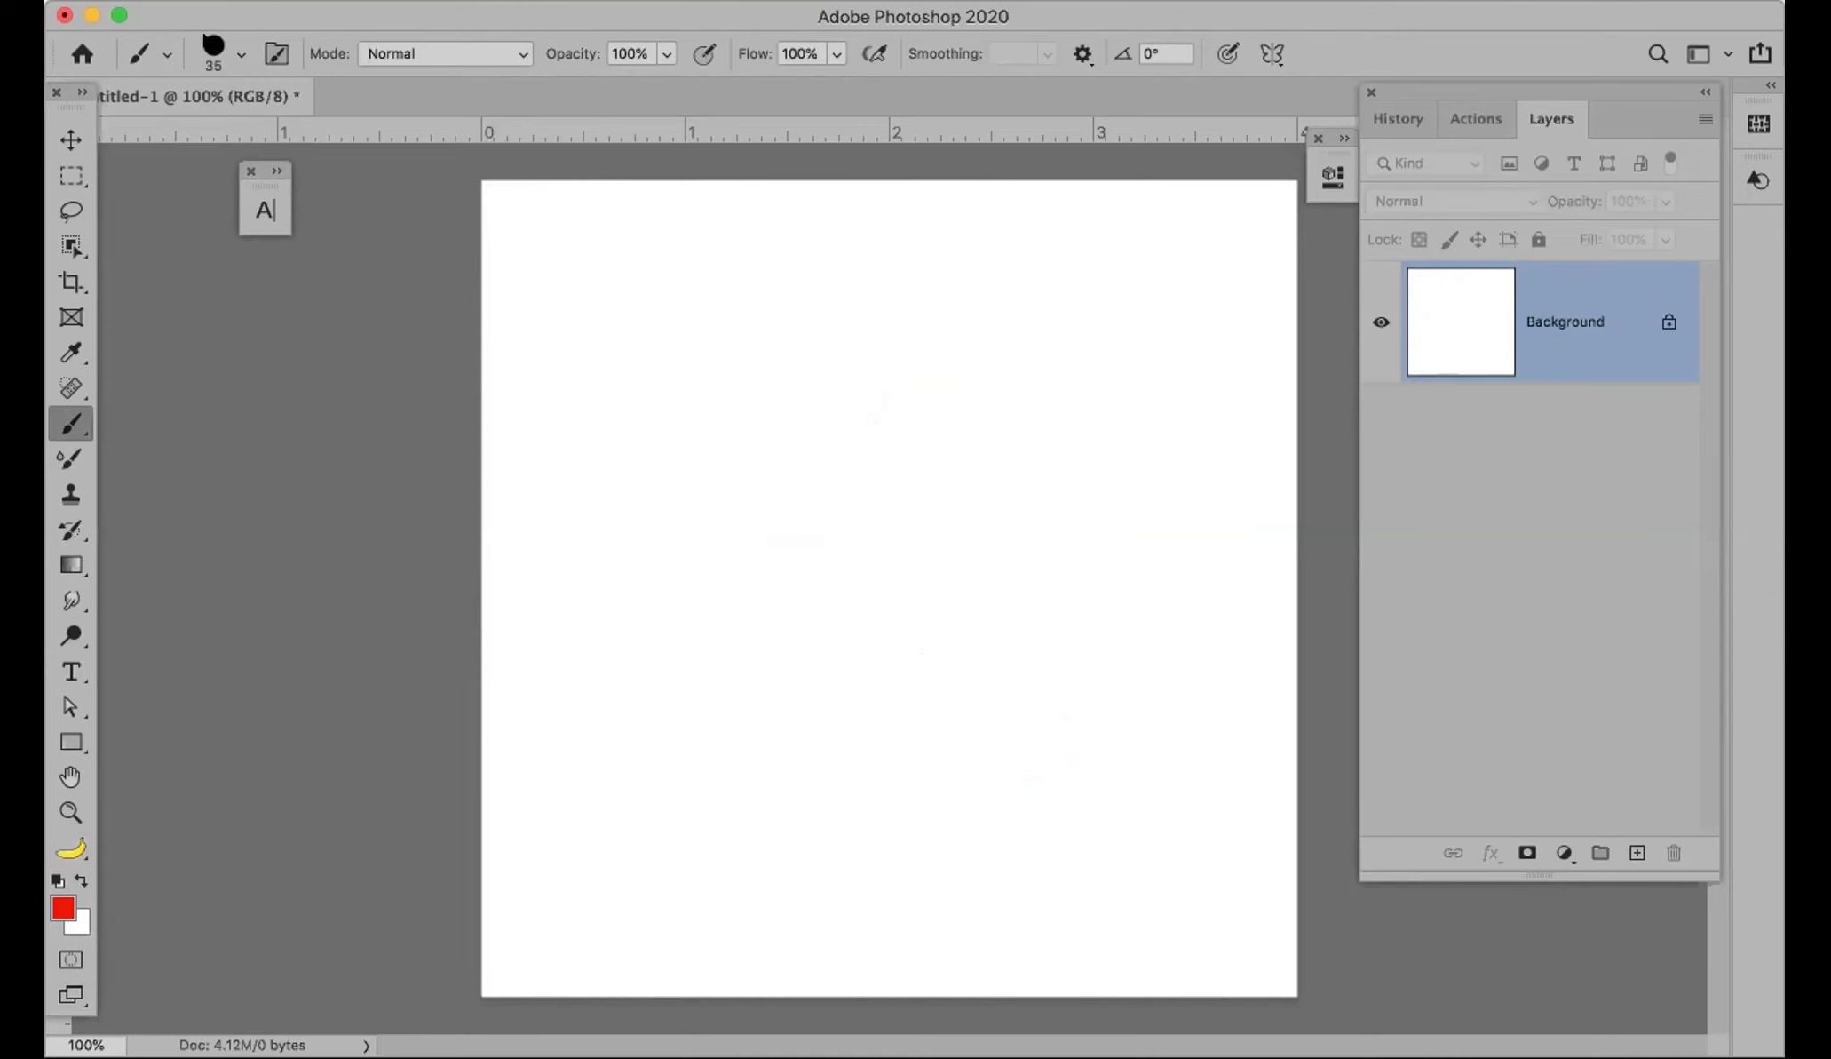
Step: Choose the Scattered Maple Leaves brush from the Default Brushes in the Legacy Brushes set
left_click(211, 57)
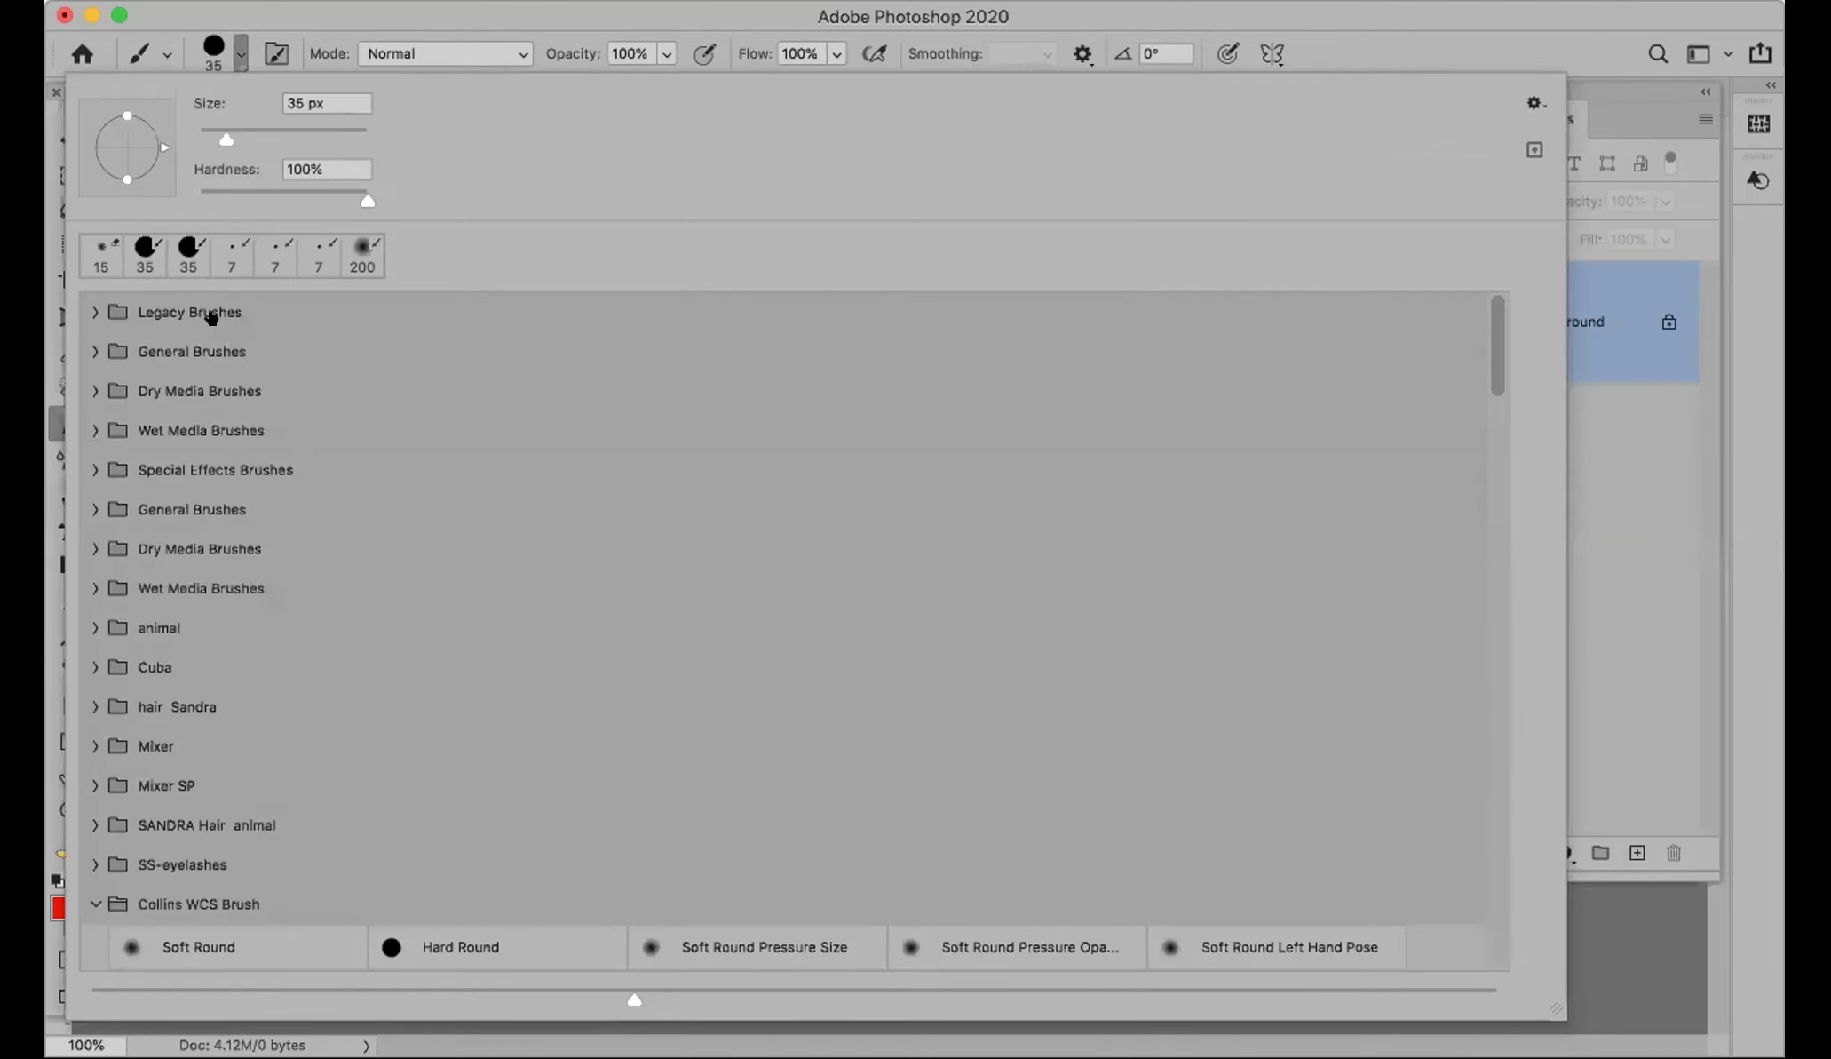
left_click(88, 312)
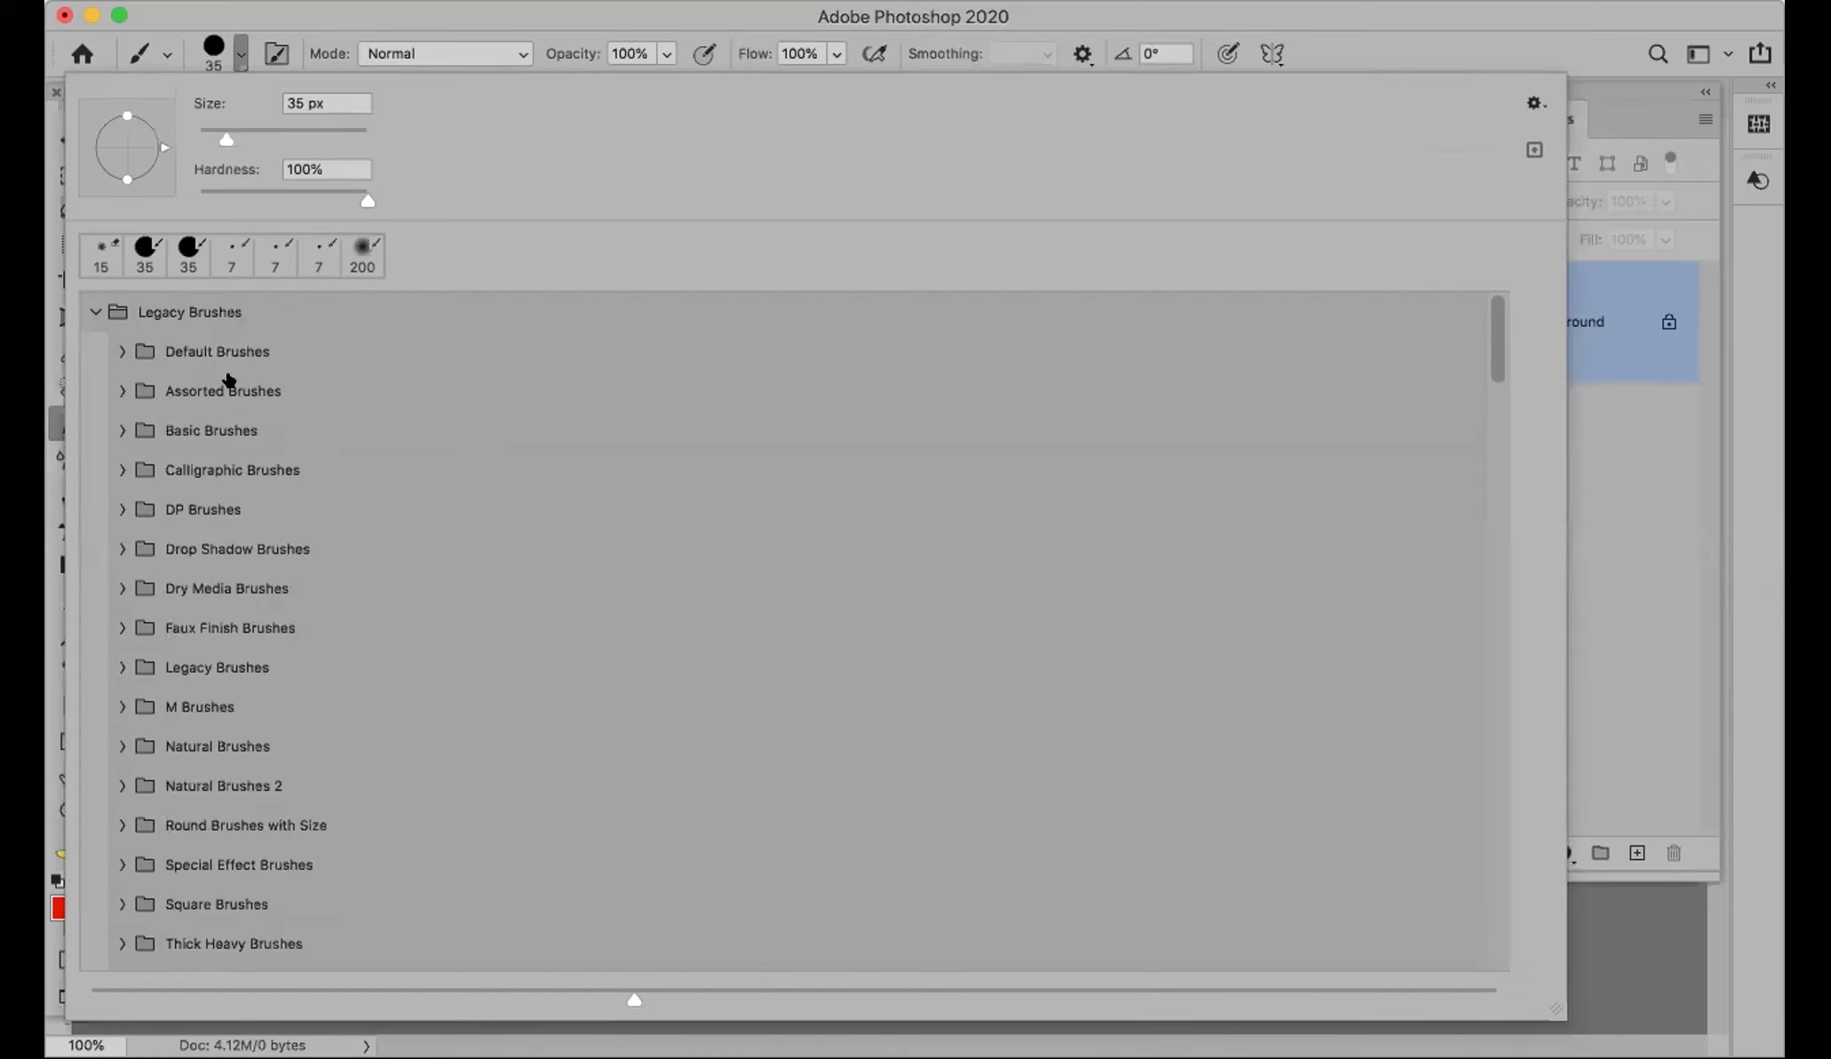
left_click(213, 348)
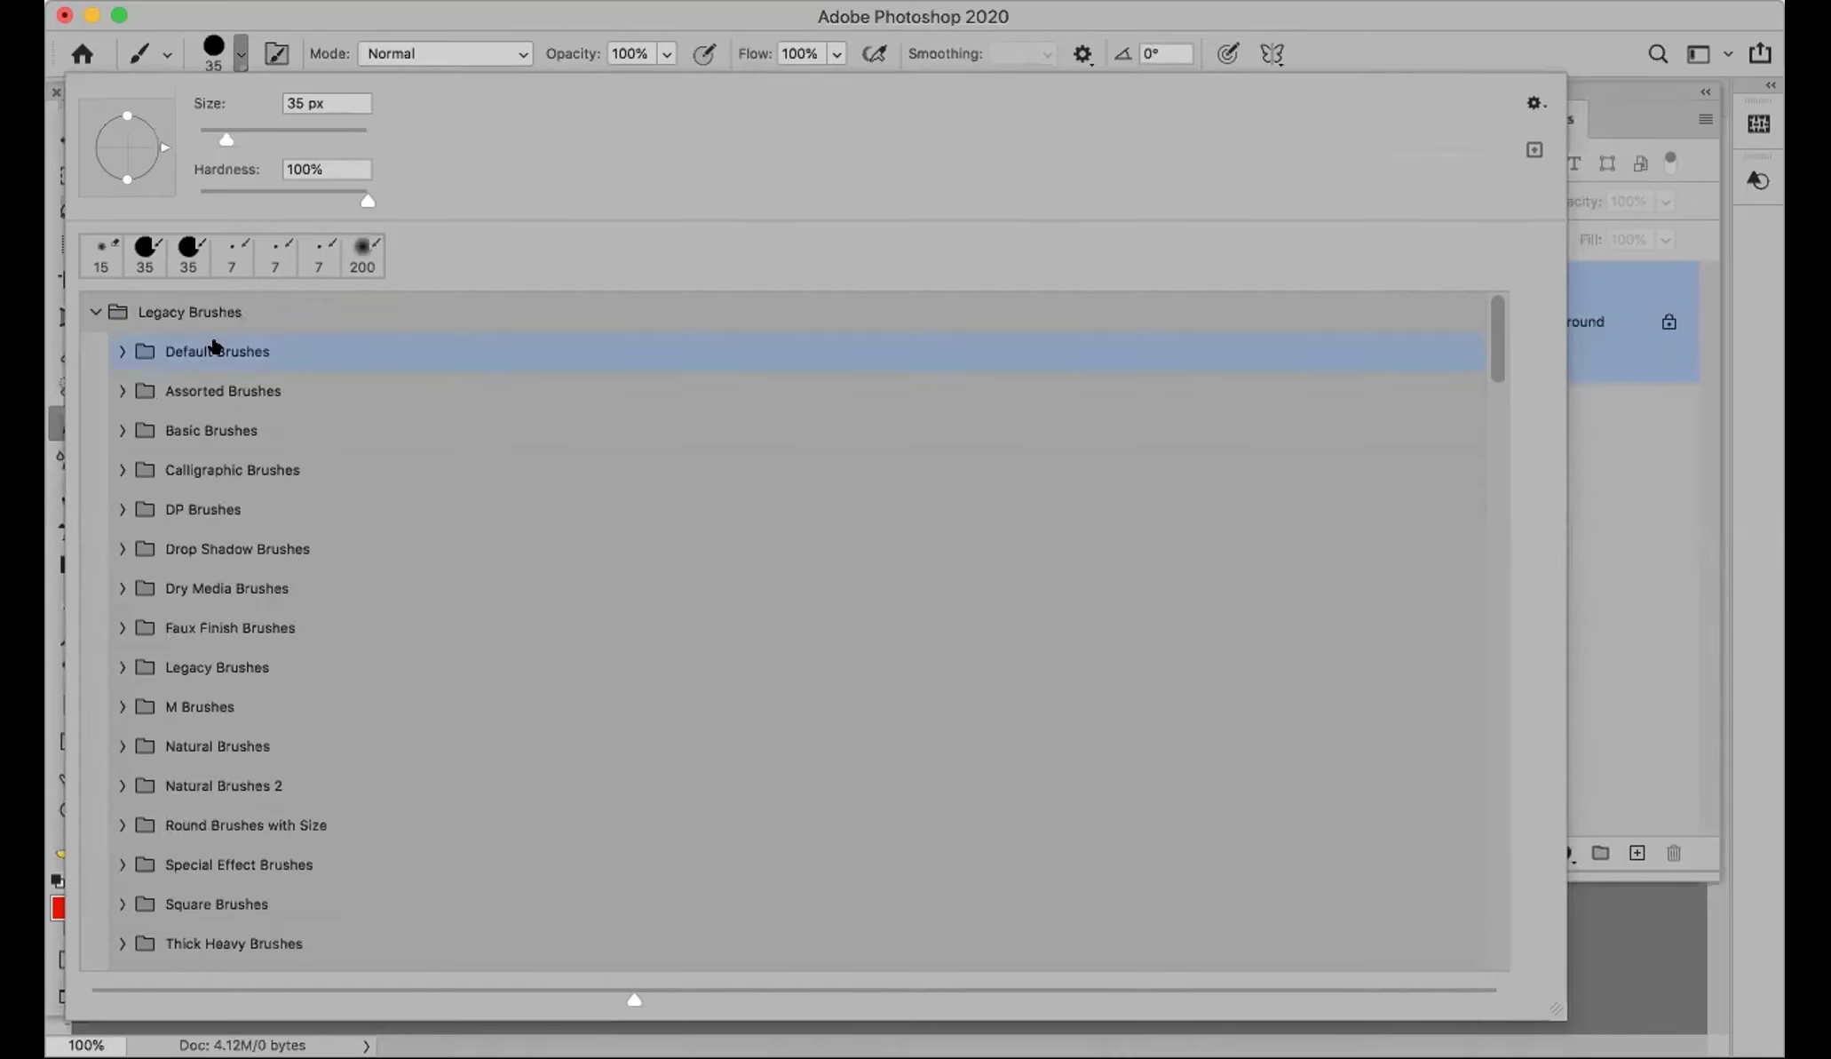
left_click(106, 354)
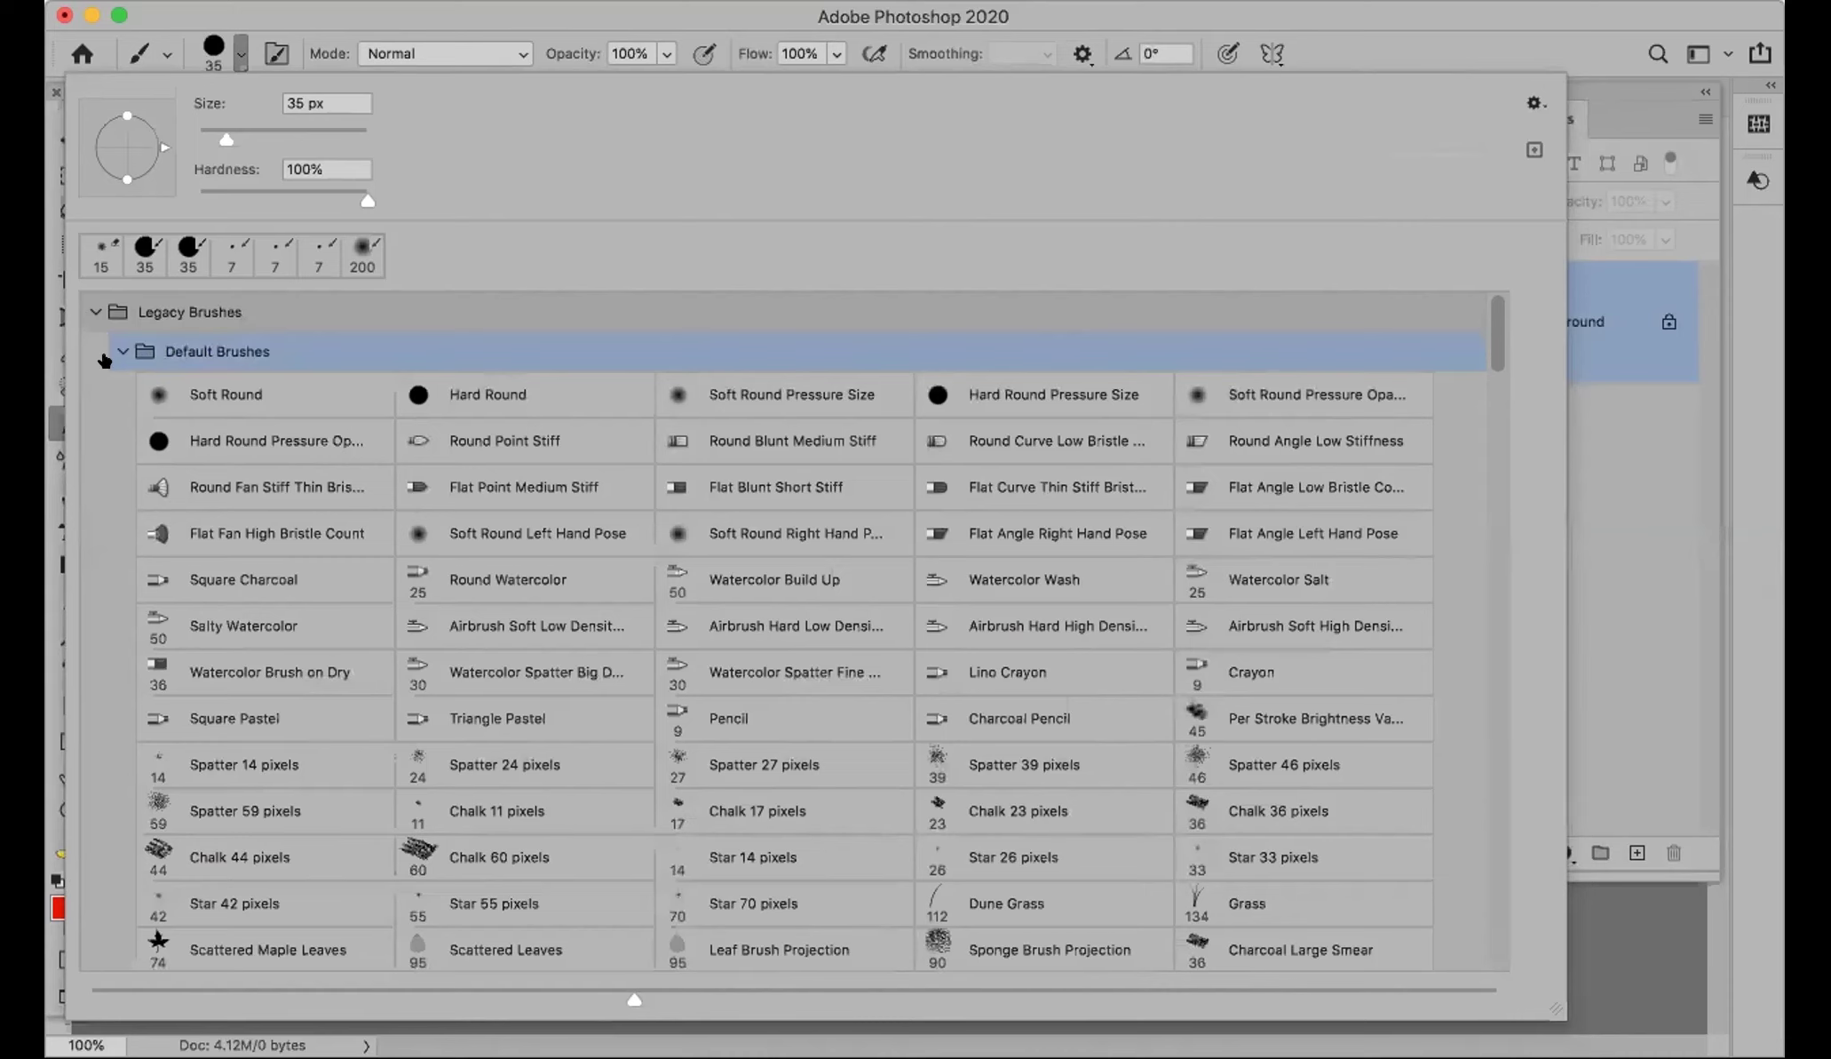
left_click(238, 942)
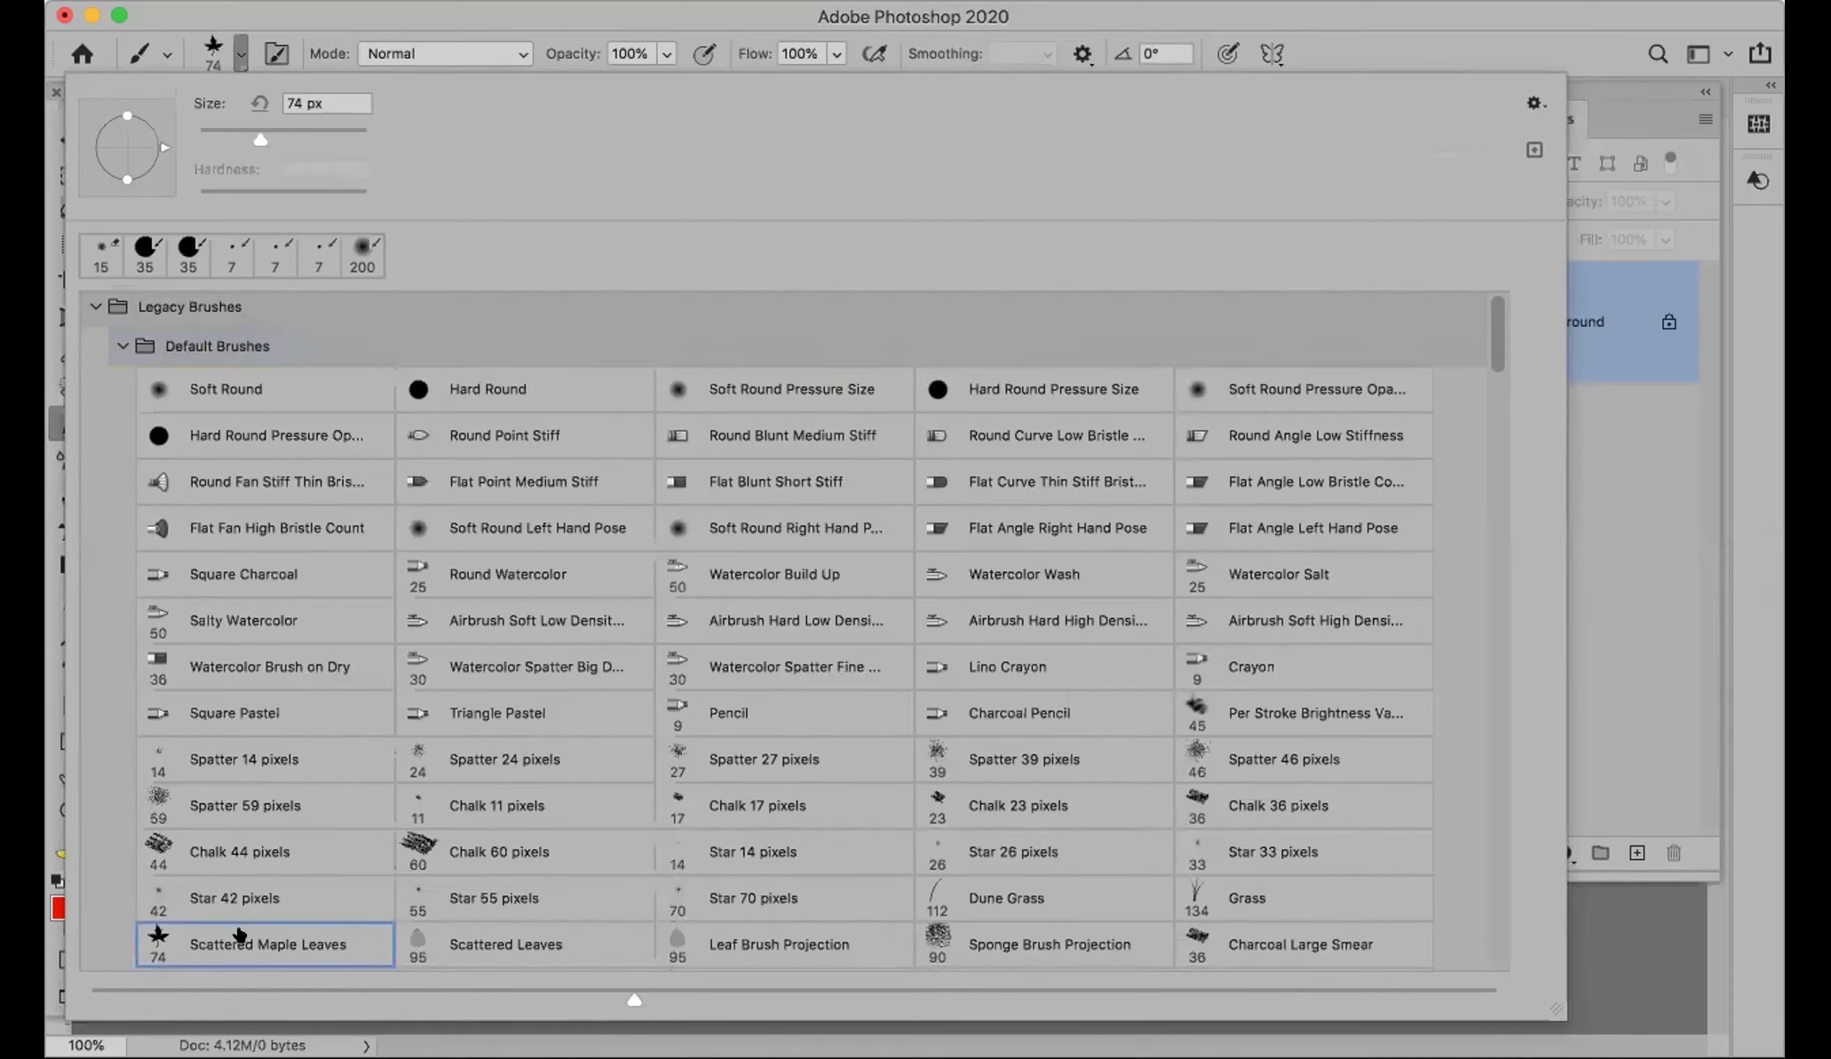
double_click(241, 925)
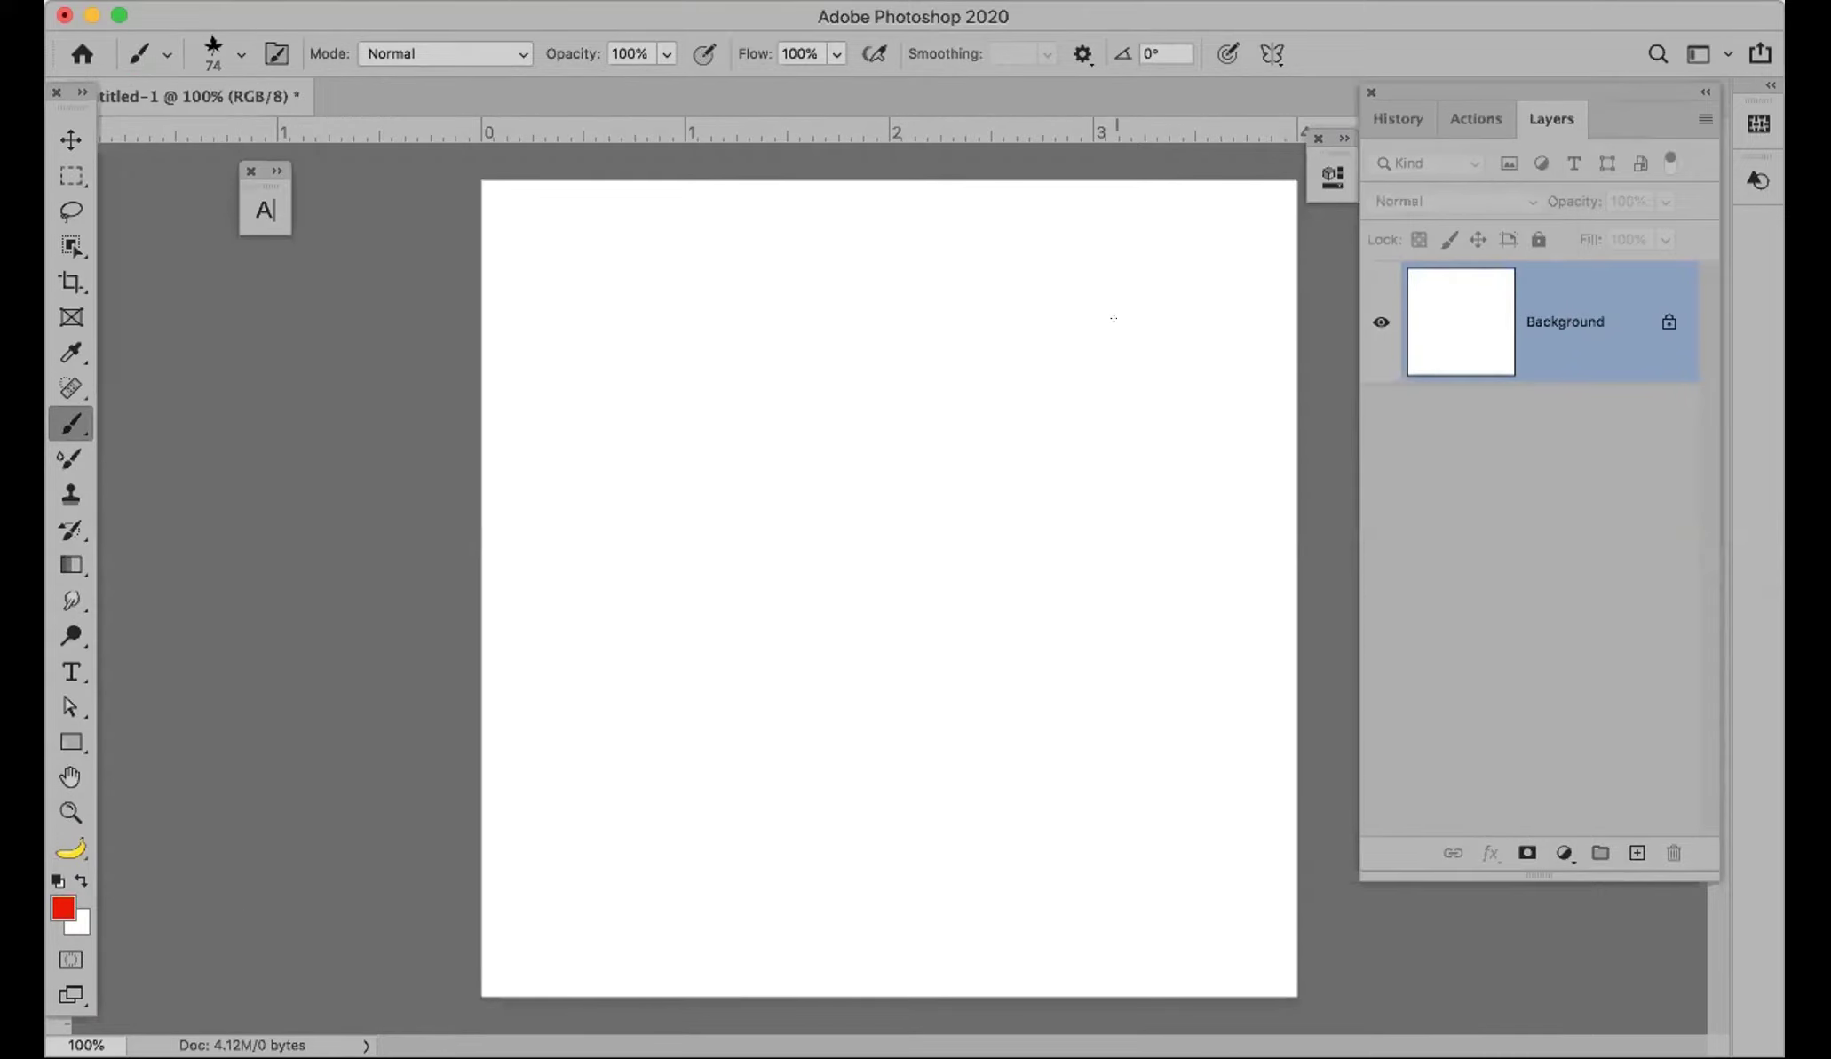
Step: In the brush settings, set spacing to 1% and disable Shape Dynamics, Scattering, Color Dynamics and Transfer
left_click(1329, 175)
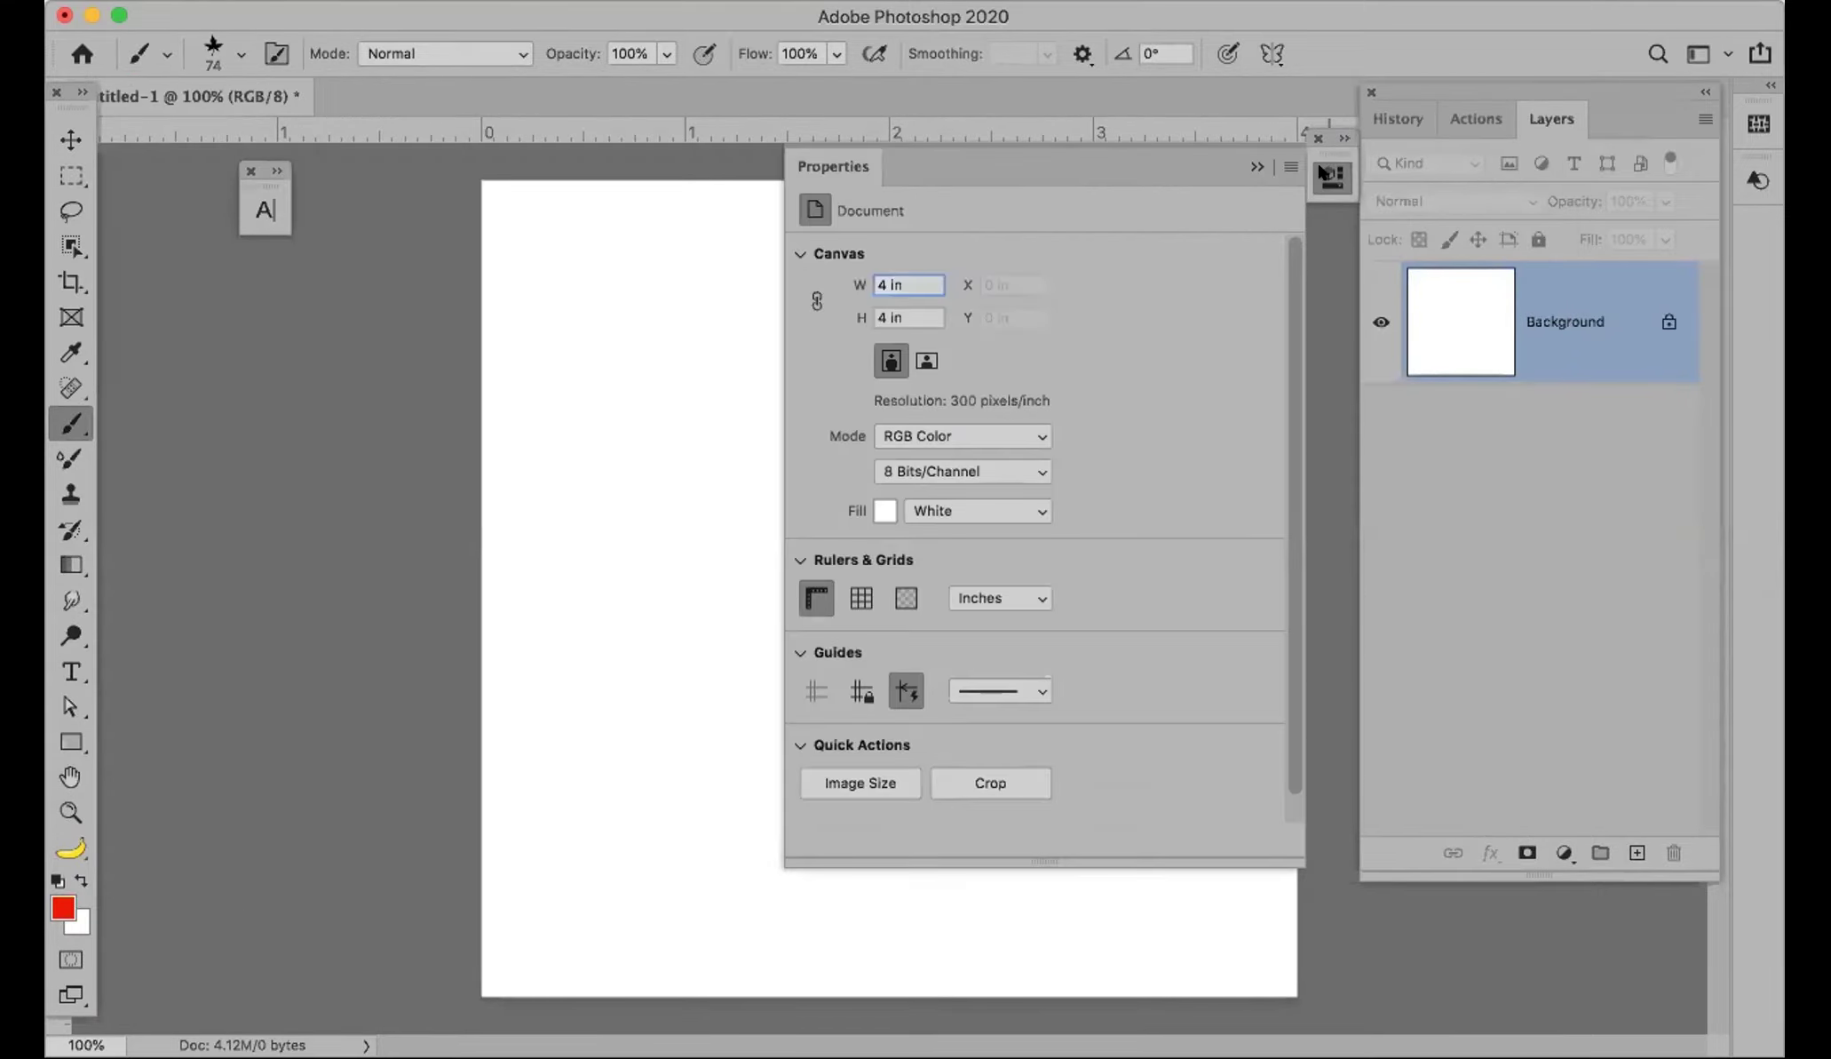
left_click(1257, 167)
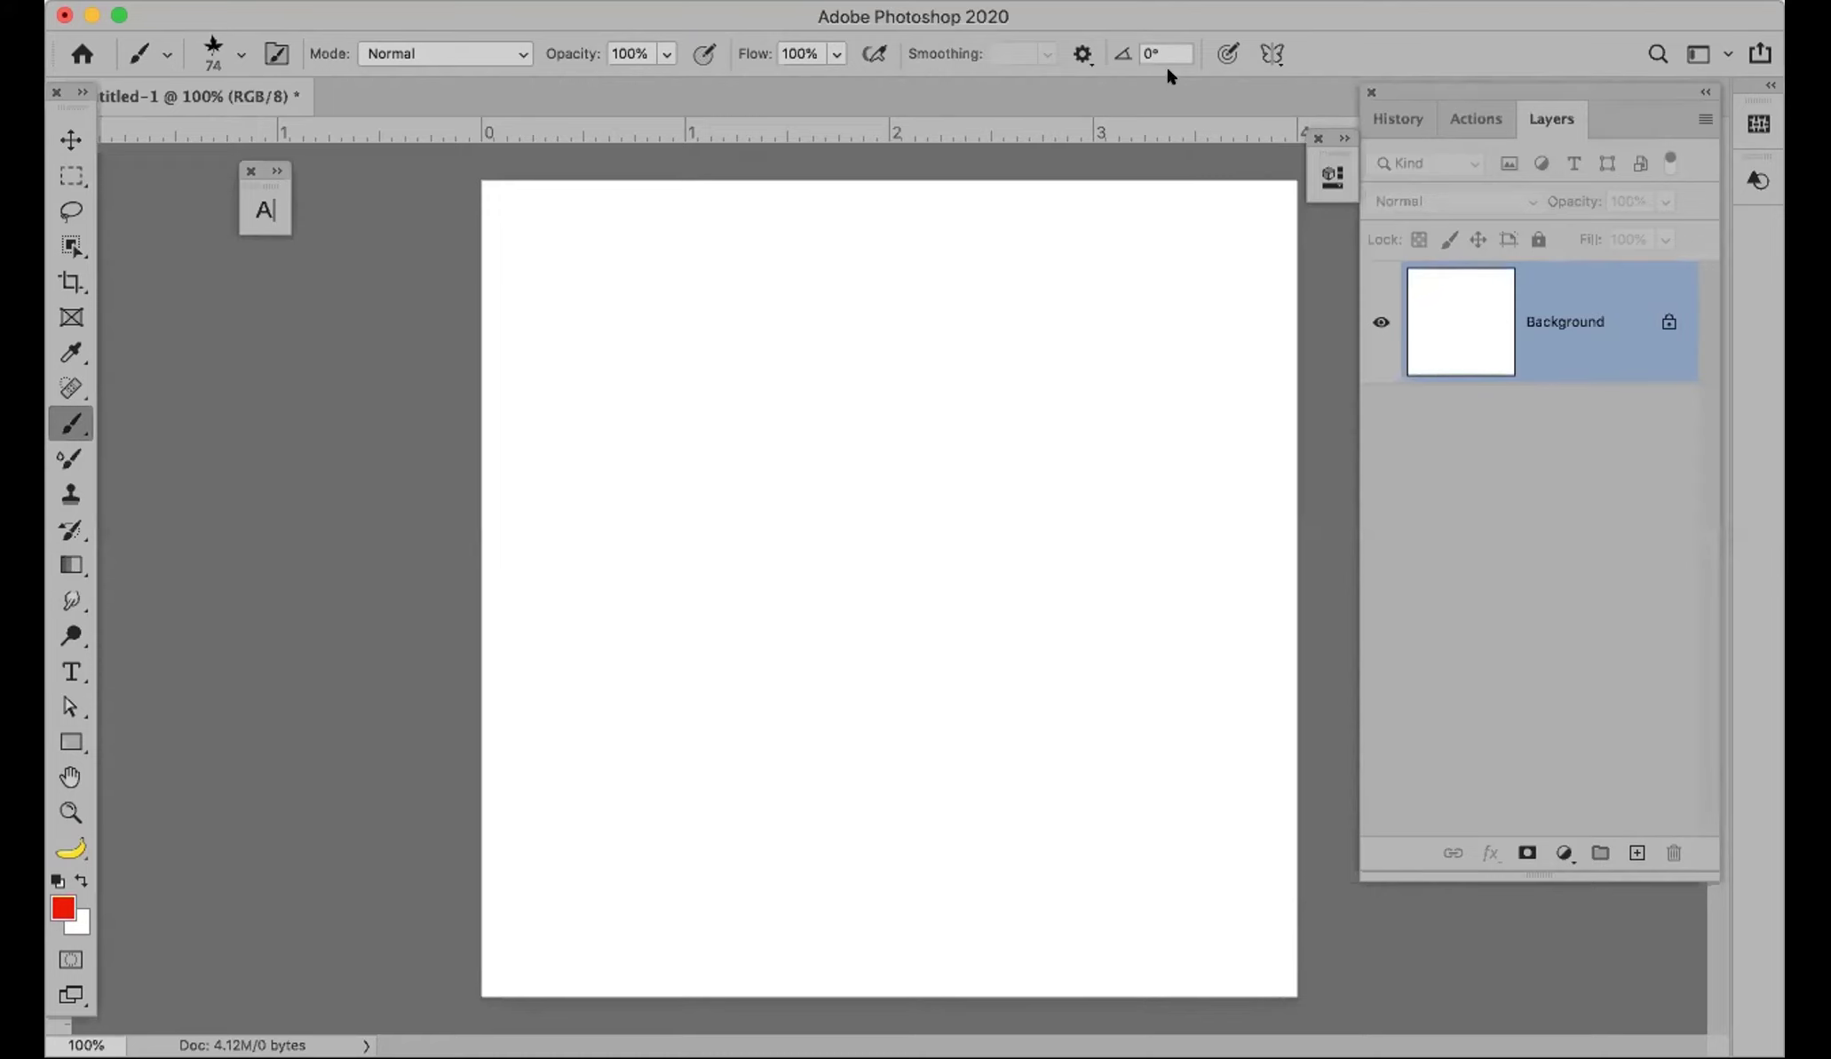
left_click(875, 0)
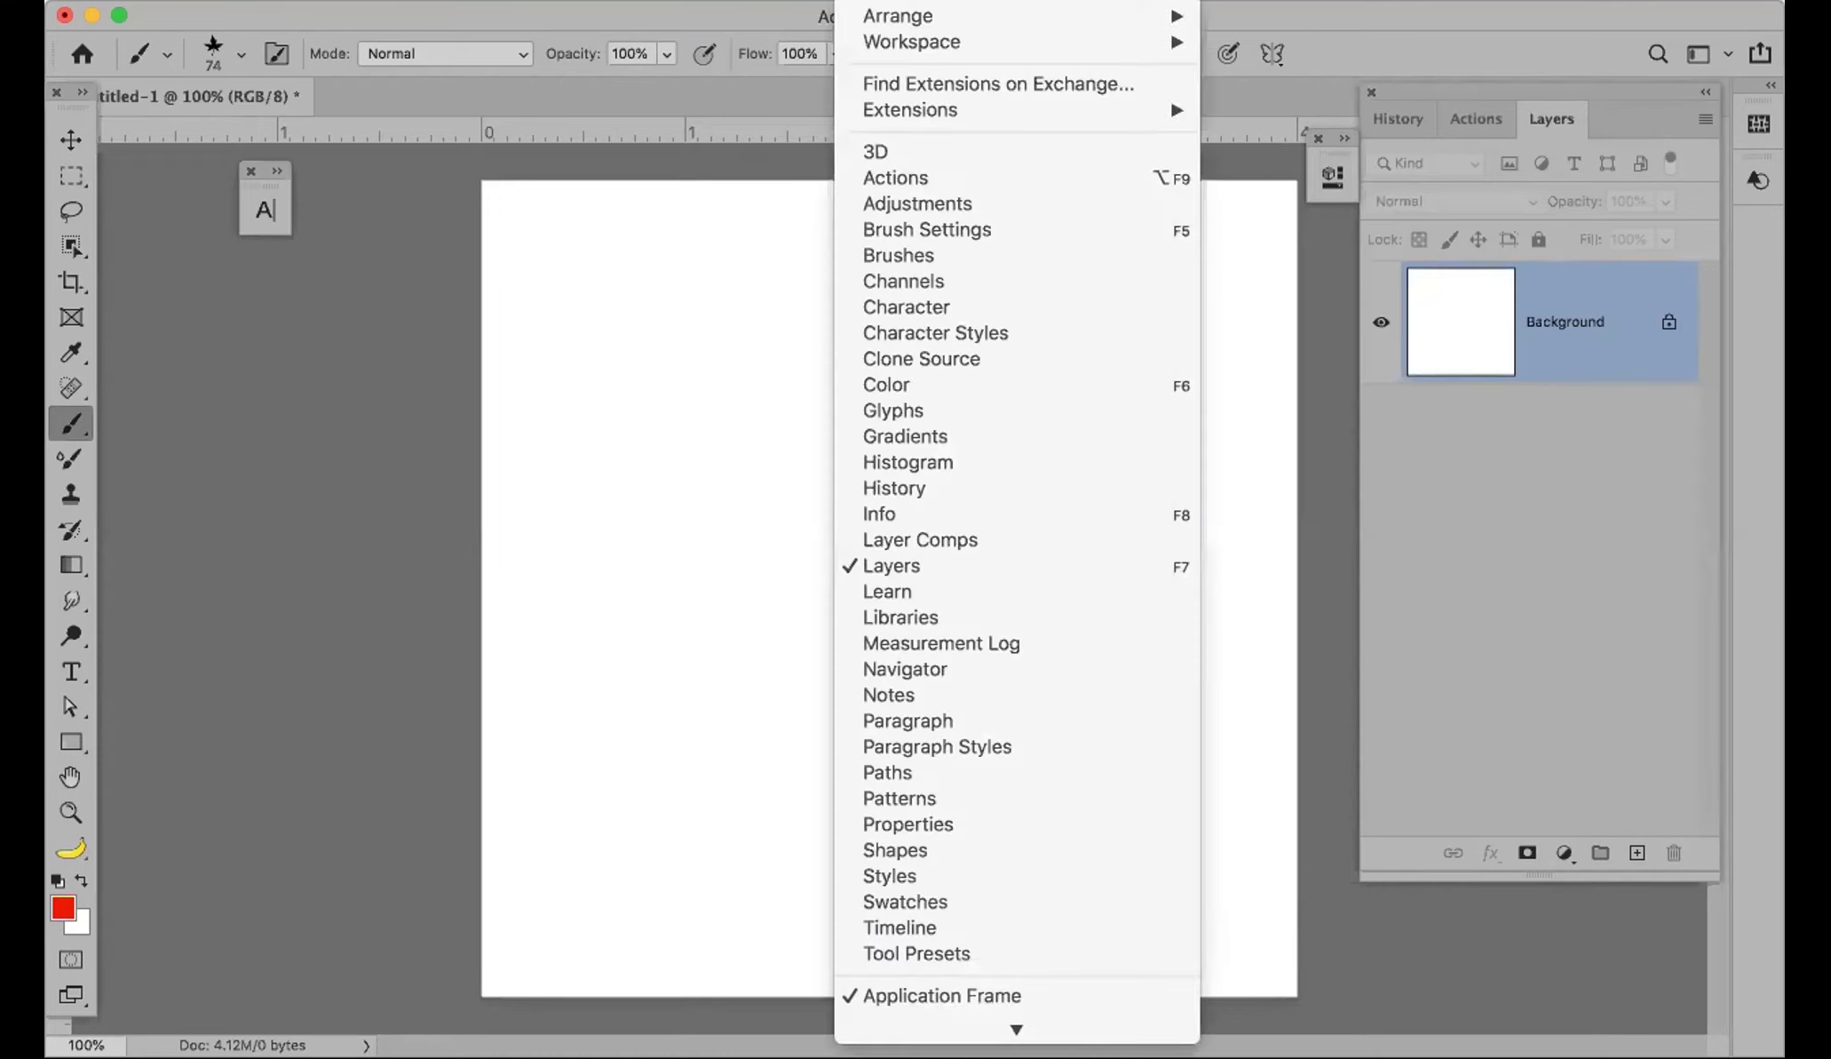
left_click(931, 227)
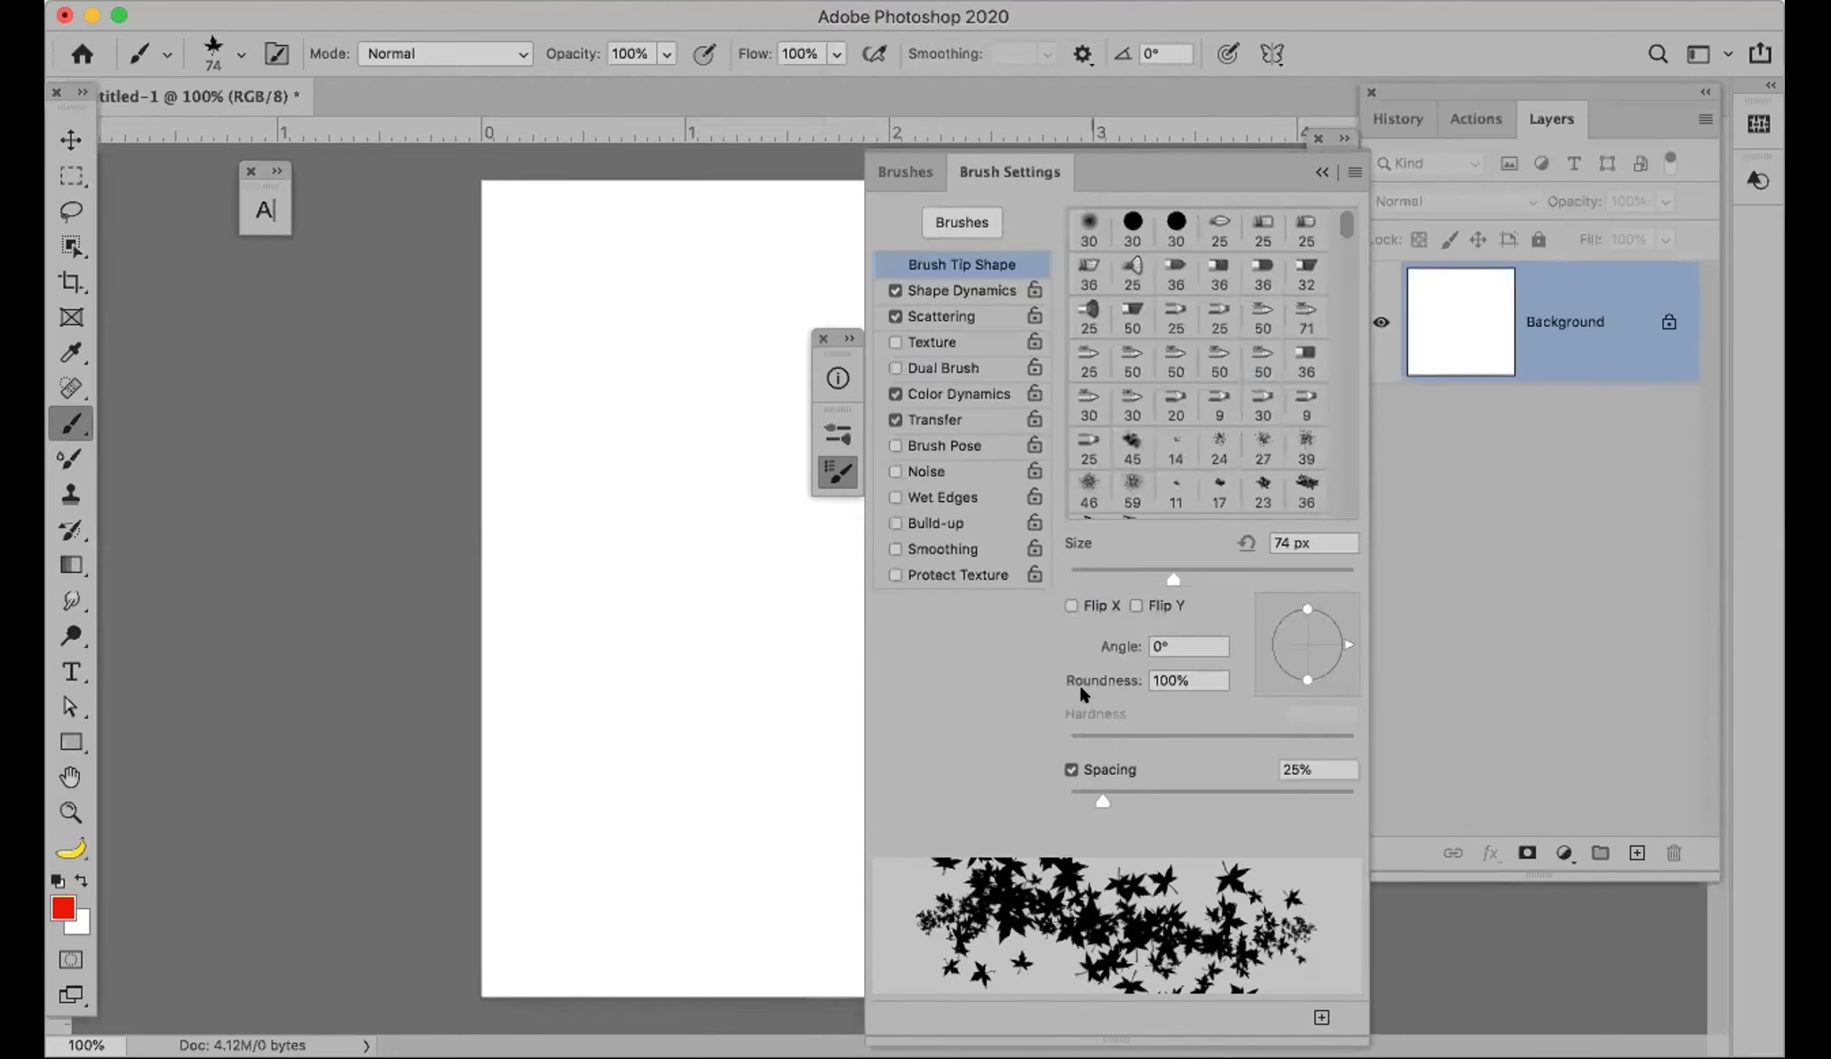
left_click_drag(1099, 796, 1062, 793)
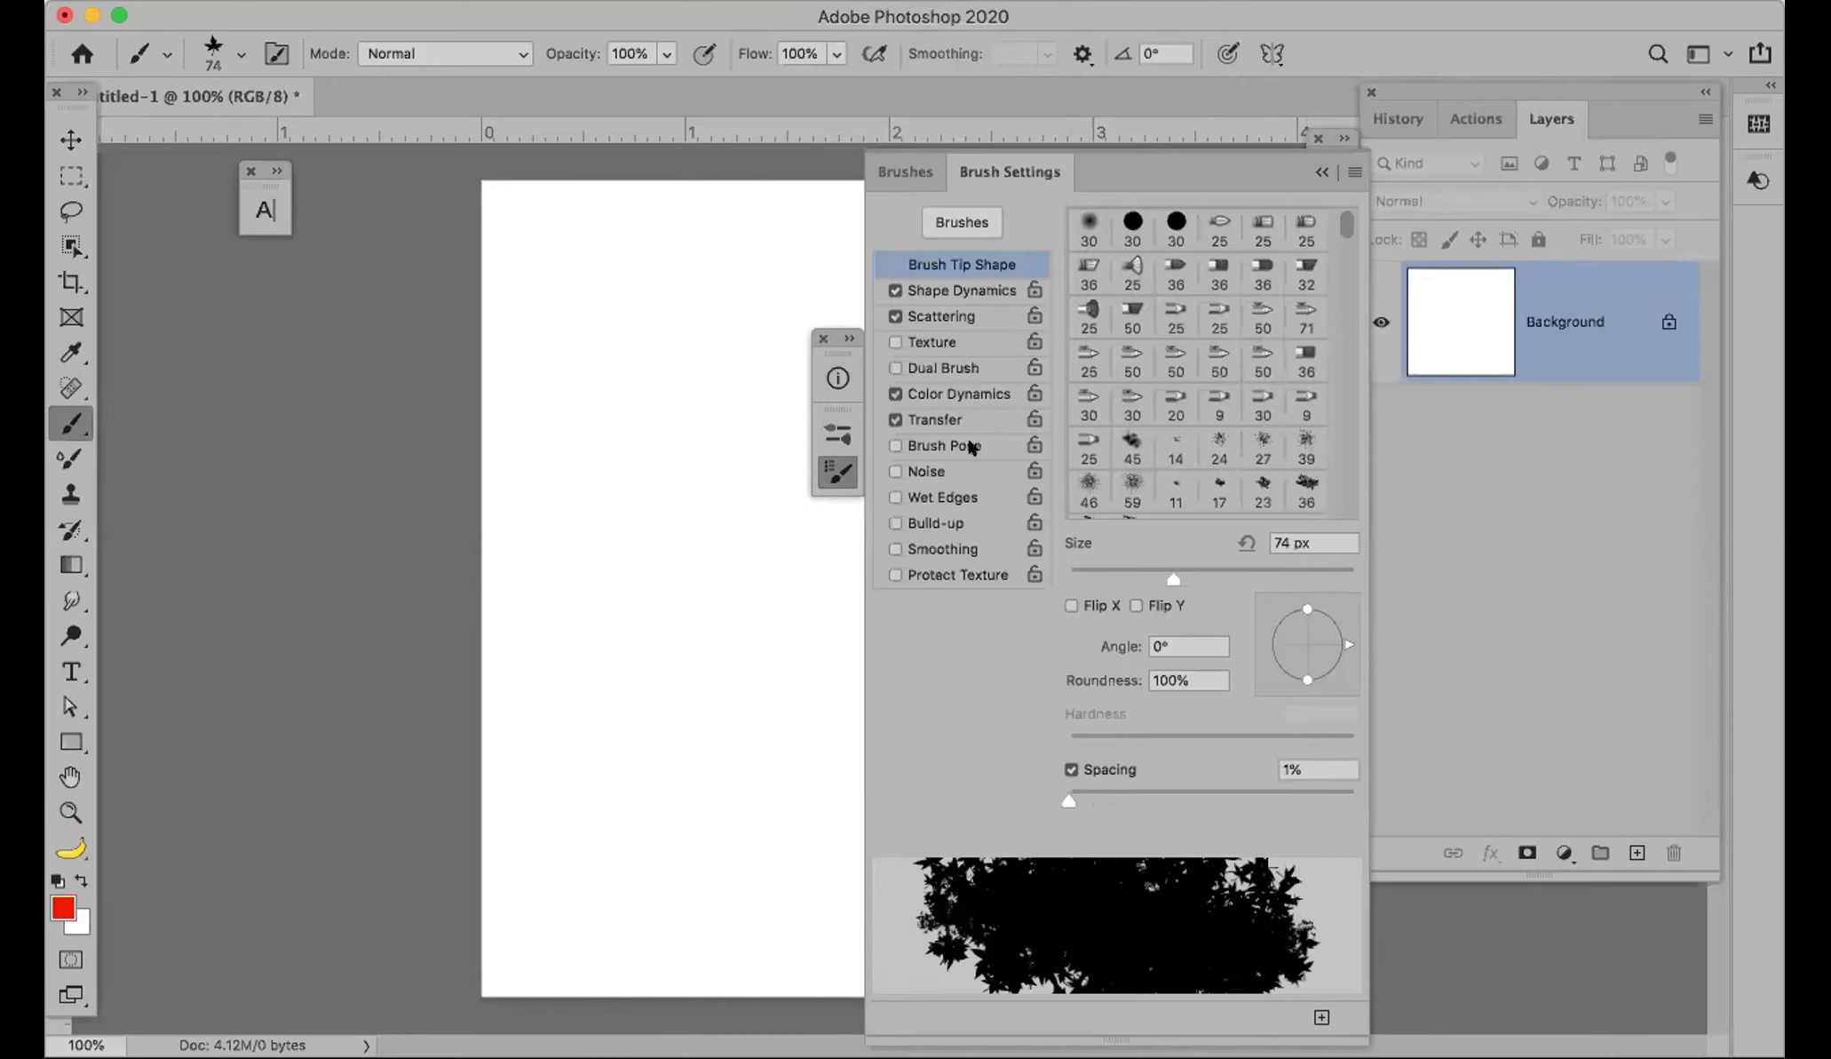
left_click(893, 290)
left_click(894, 316)
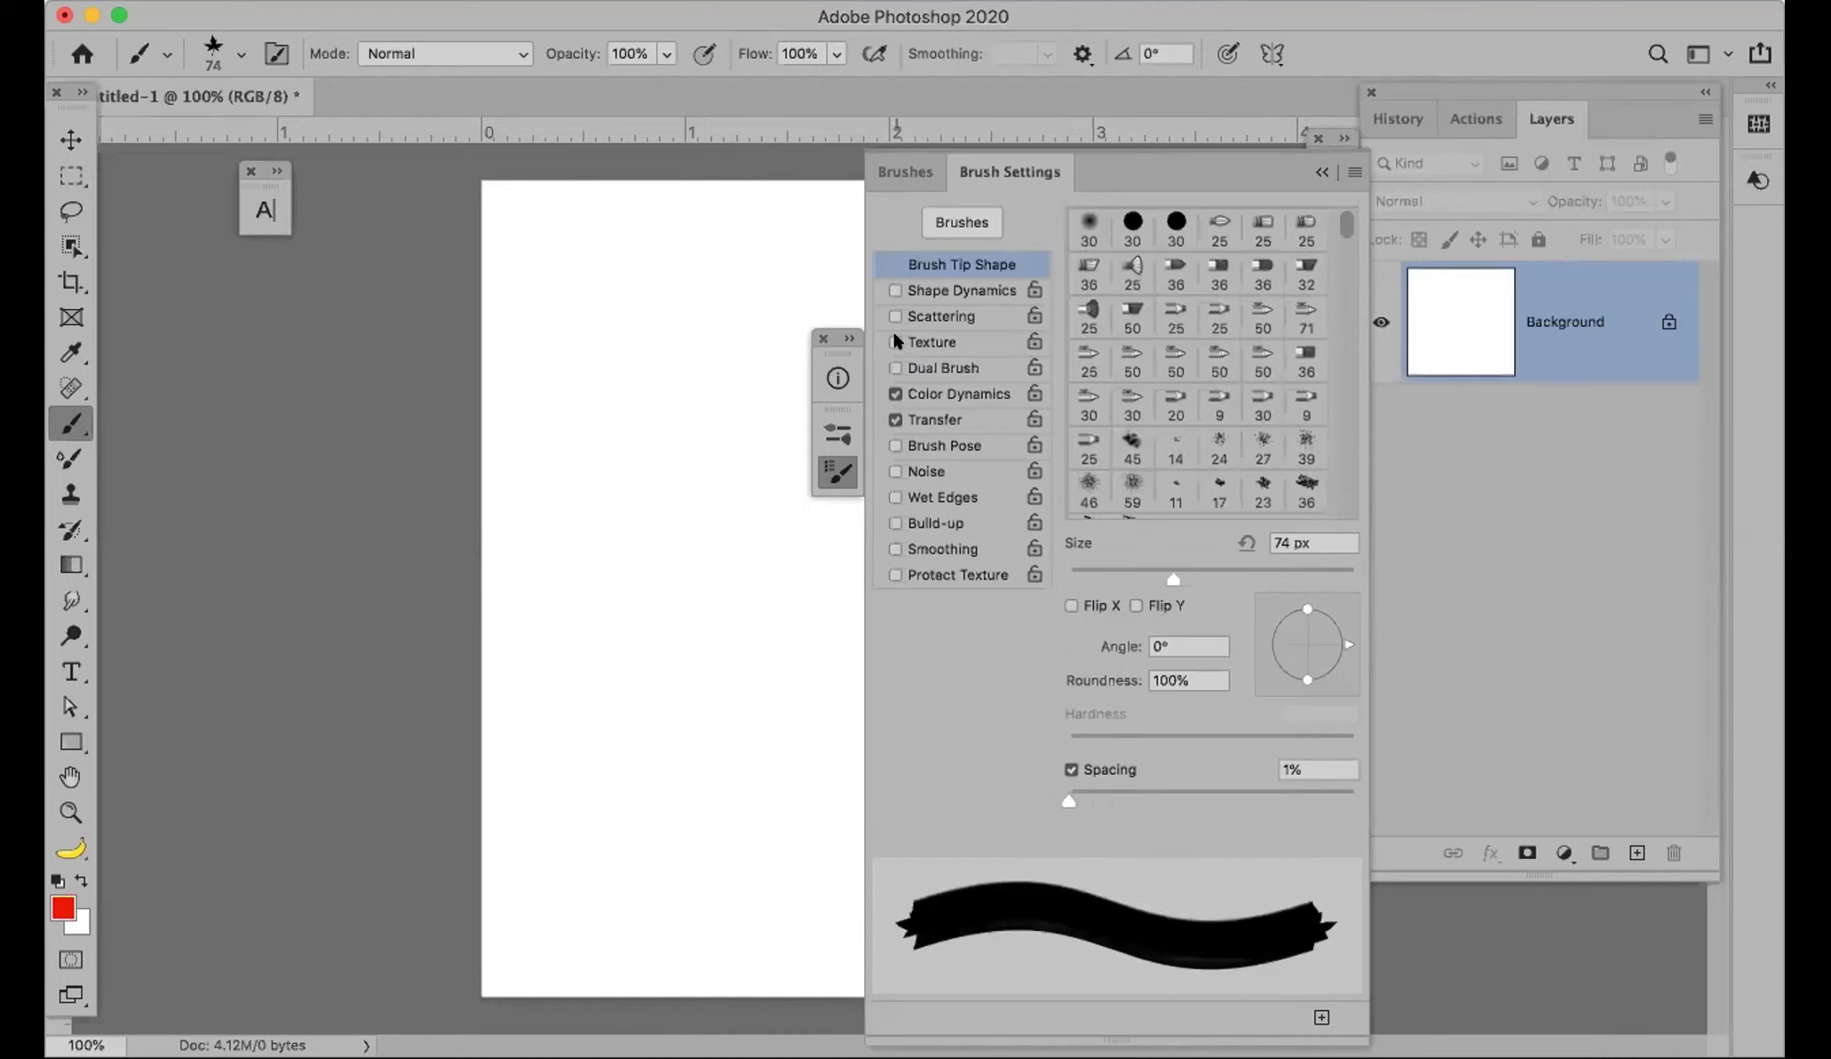
left_click(894, 394)
left_click(892, 419)
Step: Stamp a single 74 px test leaf on the canvas, collapse the brush settings and undo the stamp
left_click(657, 569)
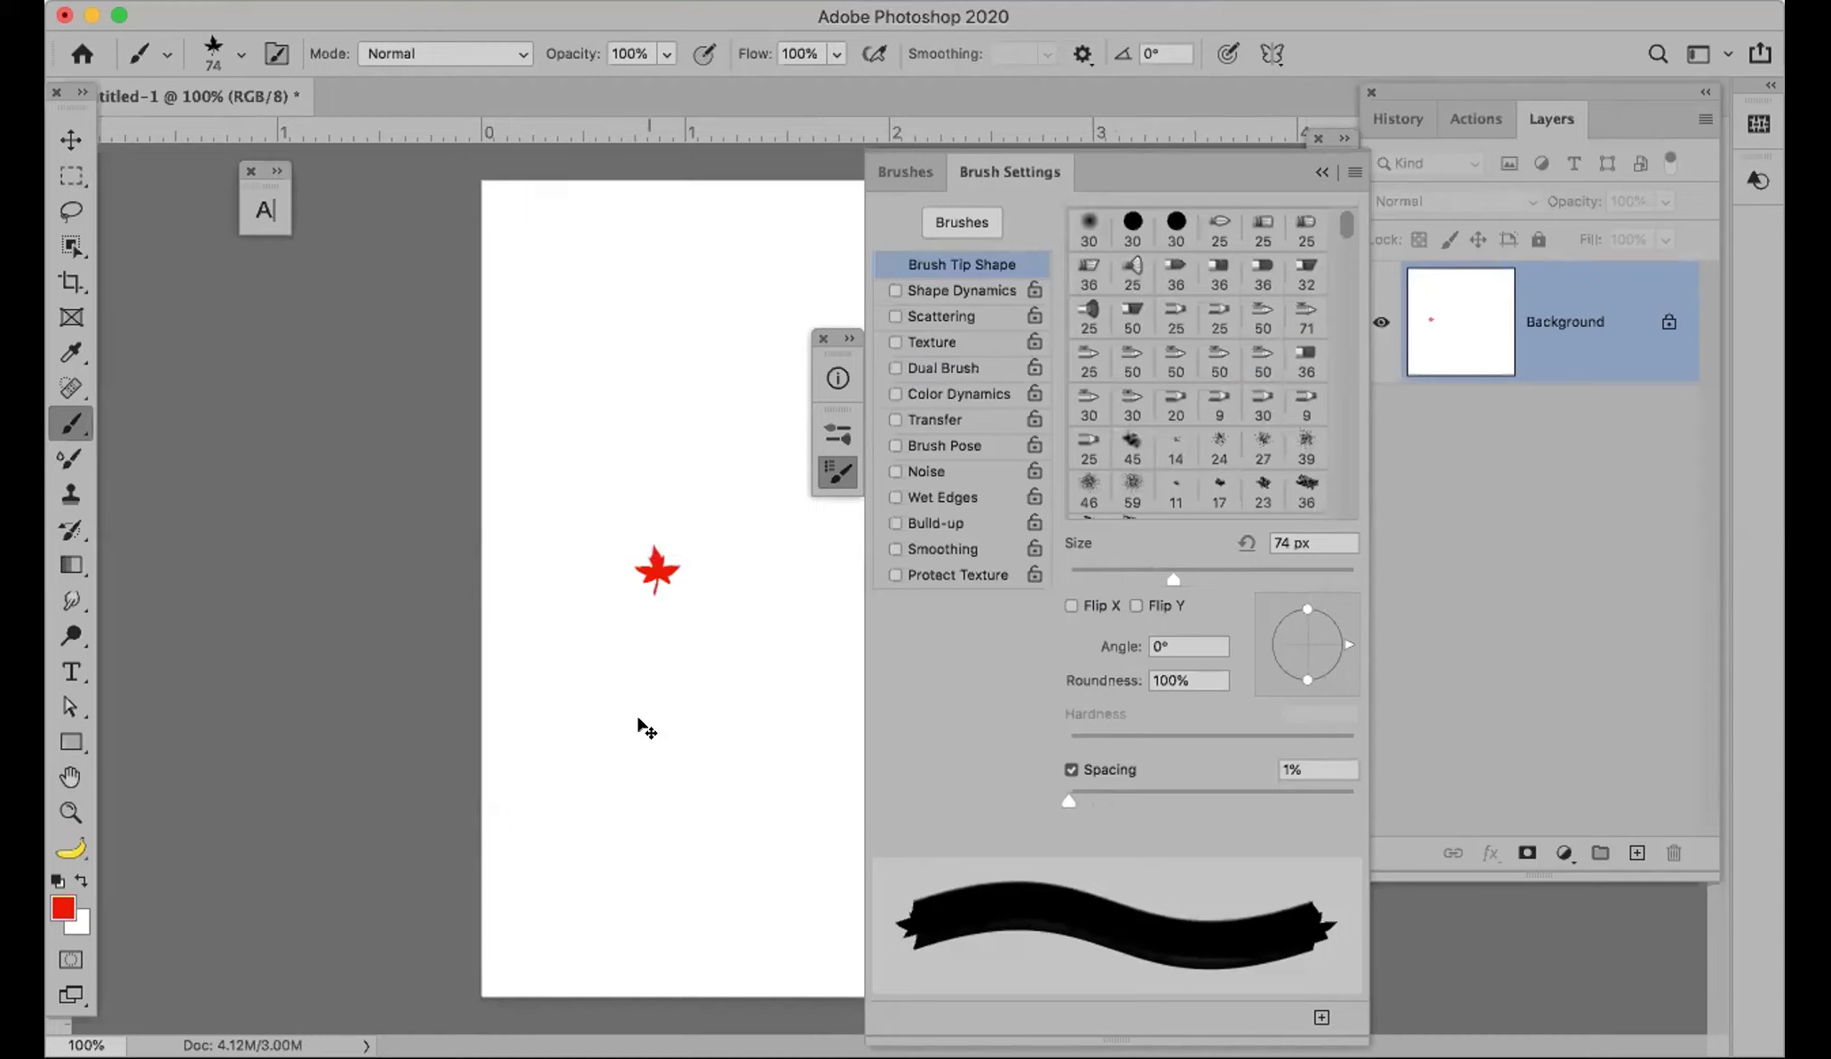
key("super+equal")
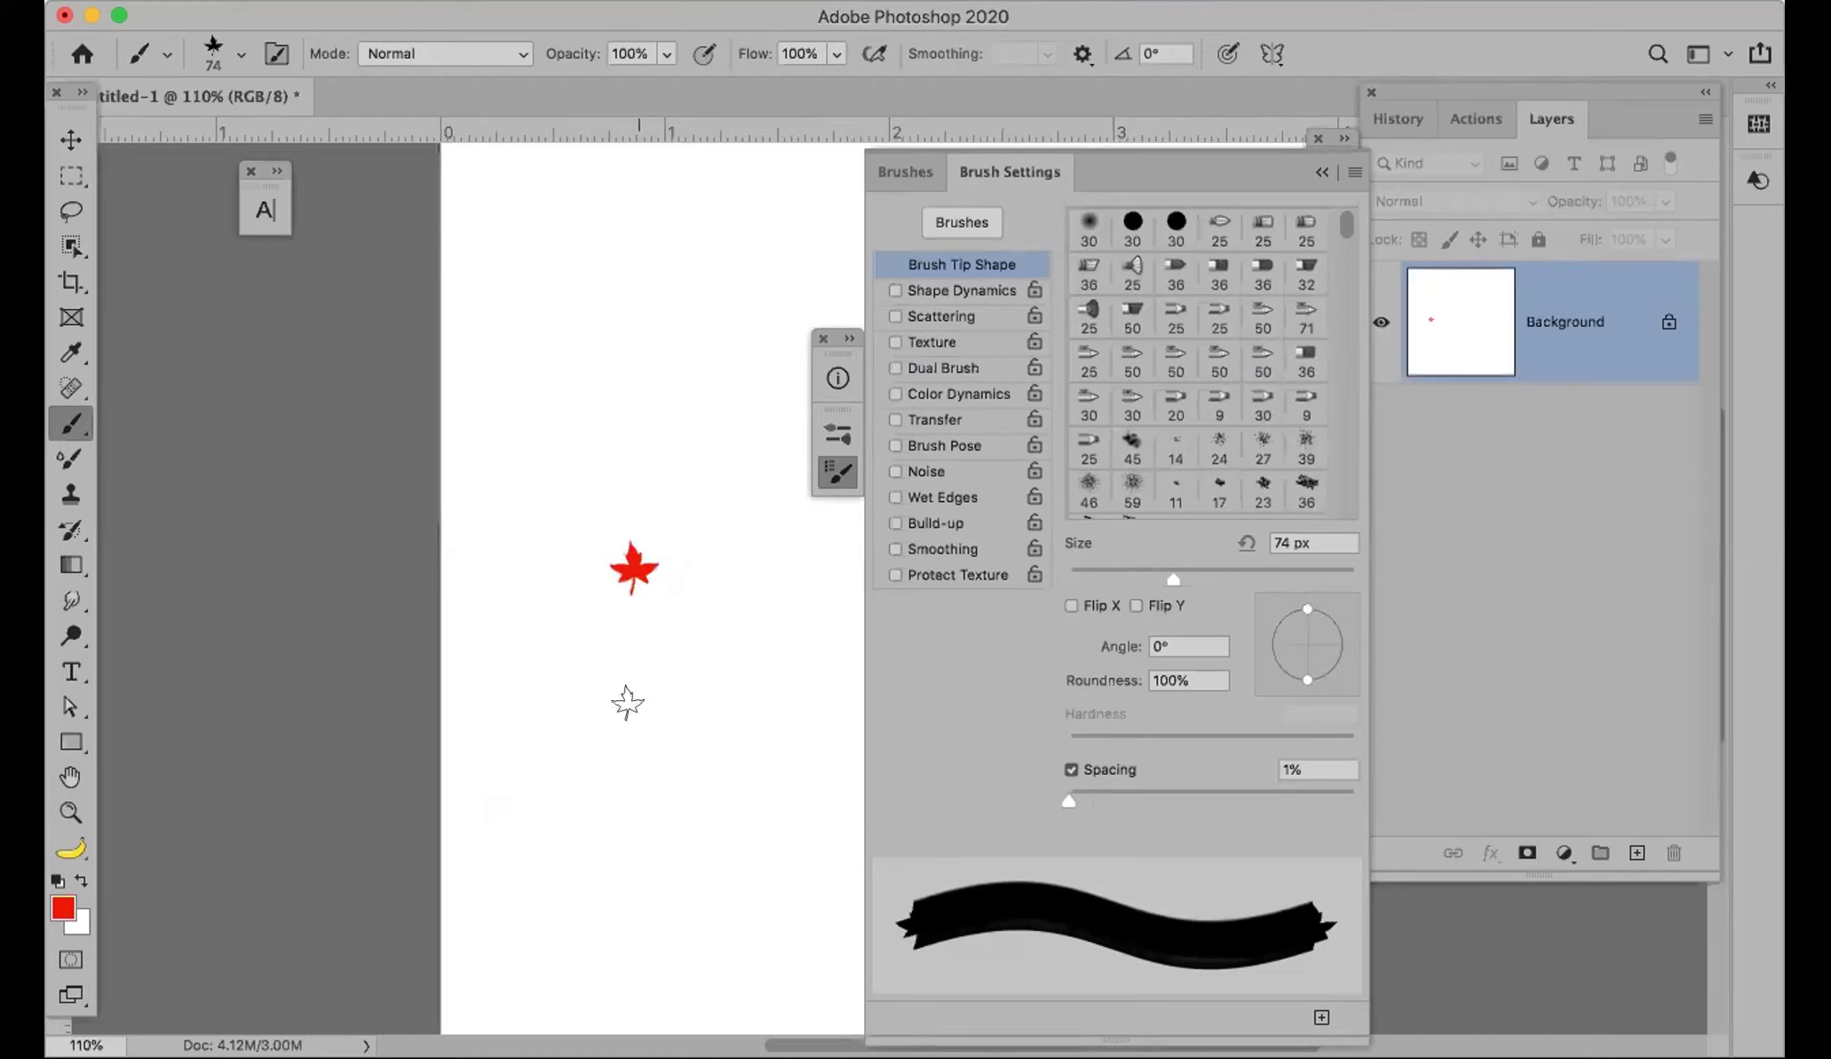
left_click(1322, 173)
key("super+z")
Step: Enlarge the leaf brush to 500 px and stamp one red leaf in the upper-left area of the canvas
key("bracketright")
key("bracketright")
key("bracketright")
key("bracketright")
key("bracketright")
key("bracketright")
key("bracketright")
key("bracketright")
key("bracketright")
key("bracketright")
key("bracketright")
left_click(723, 434)
Step: Rotate the brush tip clockwise to about -52° and stamp a second leaf below and to the right of the first
key("Right")
key("shift+Right")
key("shift+Left")
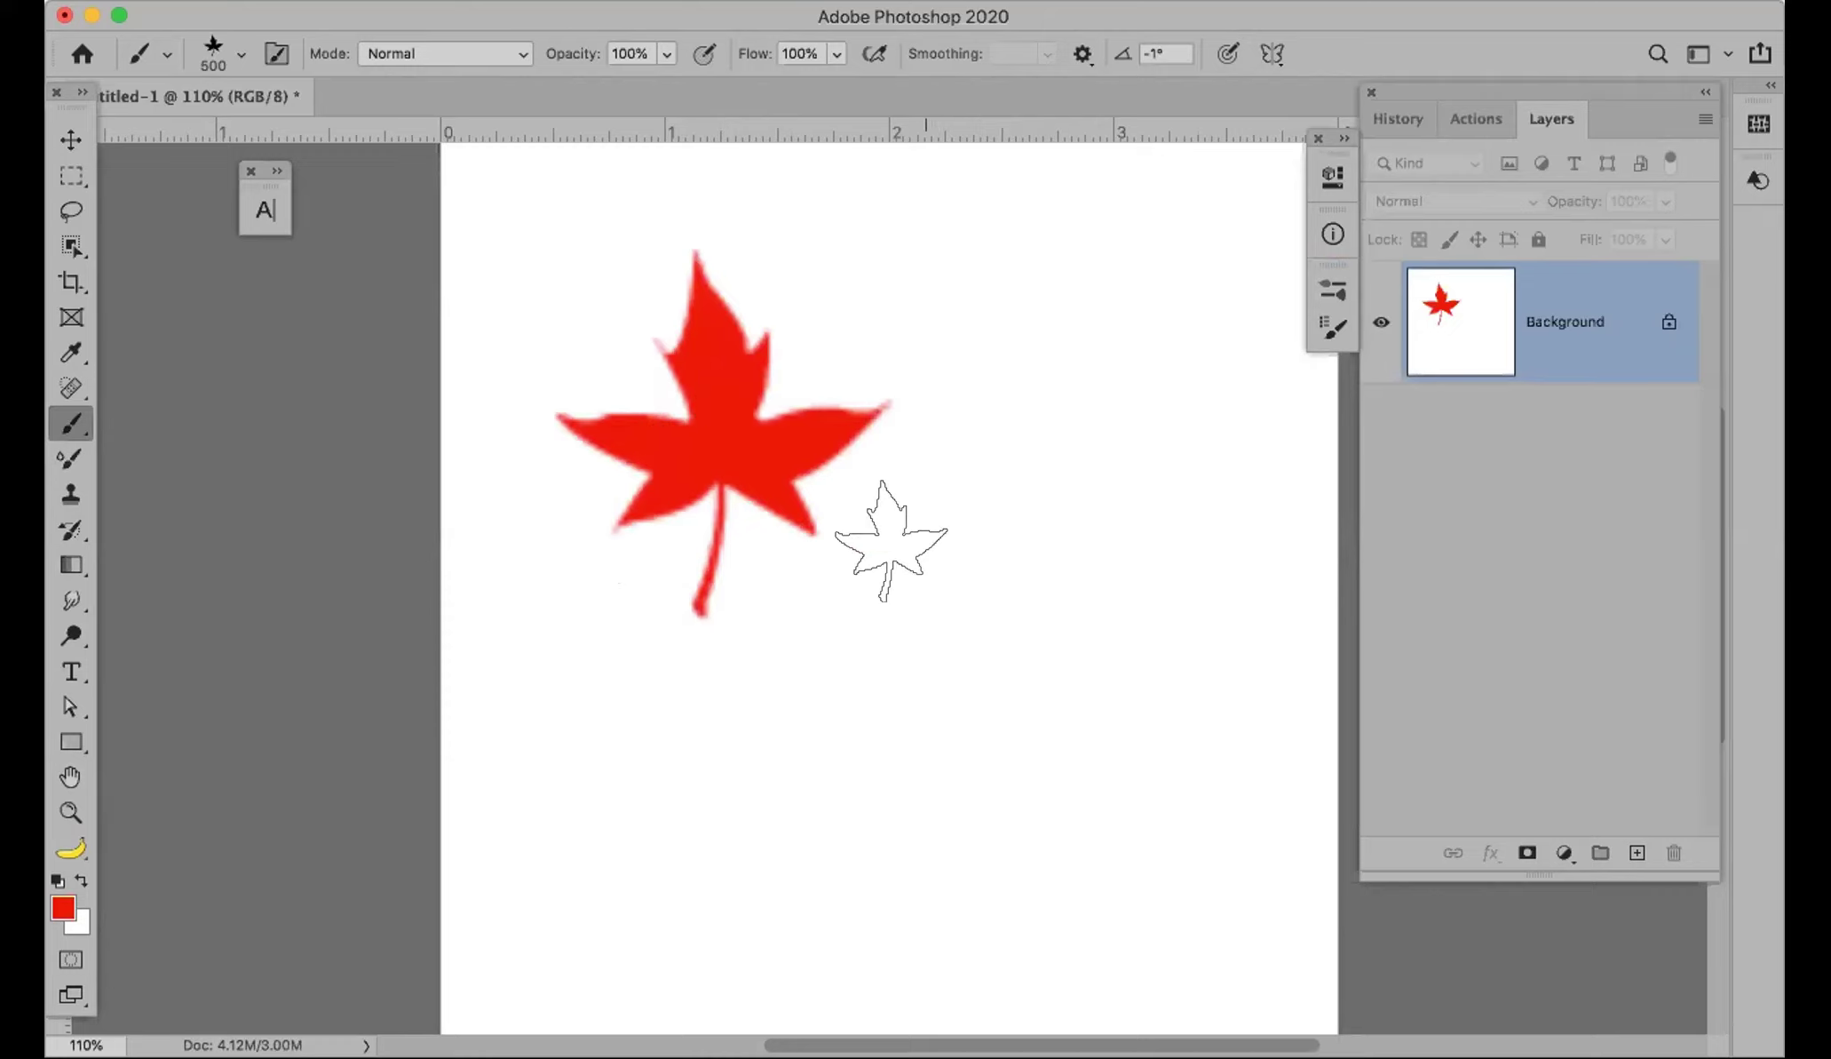
key("Right")
key("Right")
key("Right")
key("Right")
key("Right")
key("Right")
key("Right")
key("Right")
key("Right")
key("Right")
key("Right")
key("Right")
key("Right")
key("Right")
key("Right")
key("Right")
key("Right")
key("Right")
key("Right")
key("Right")
key("Right")
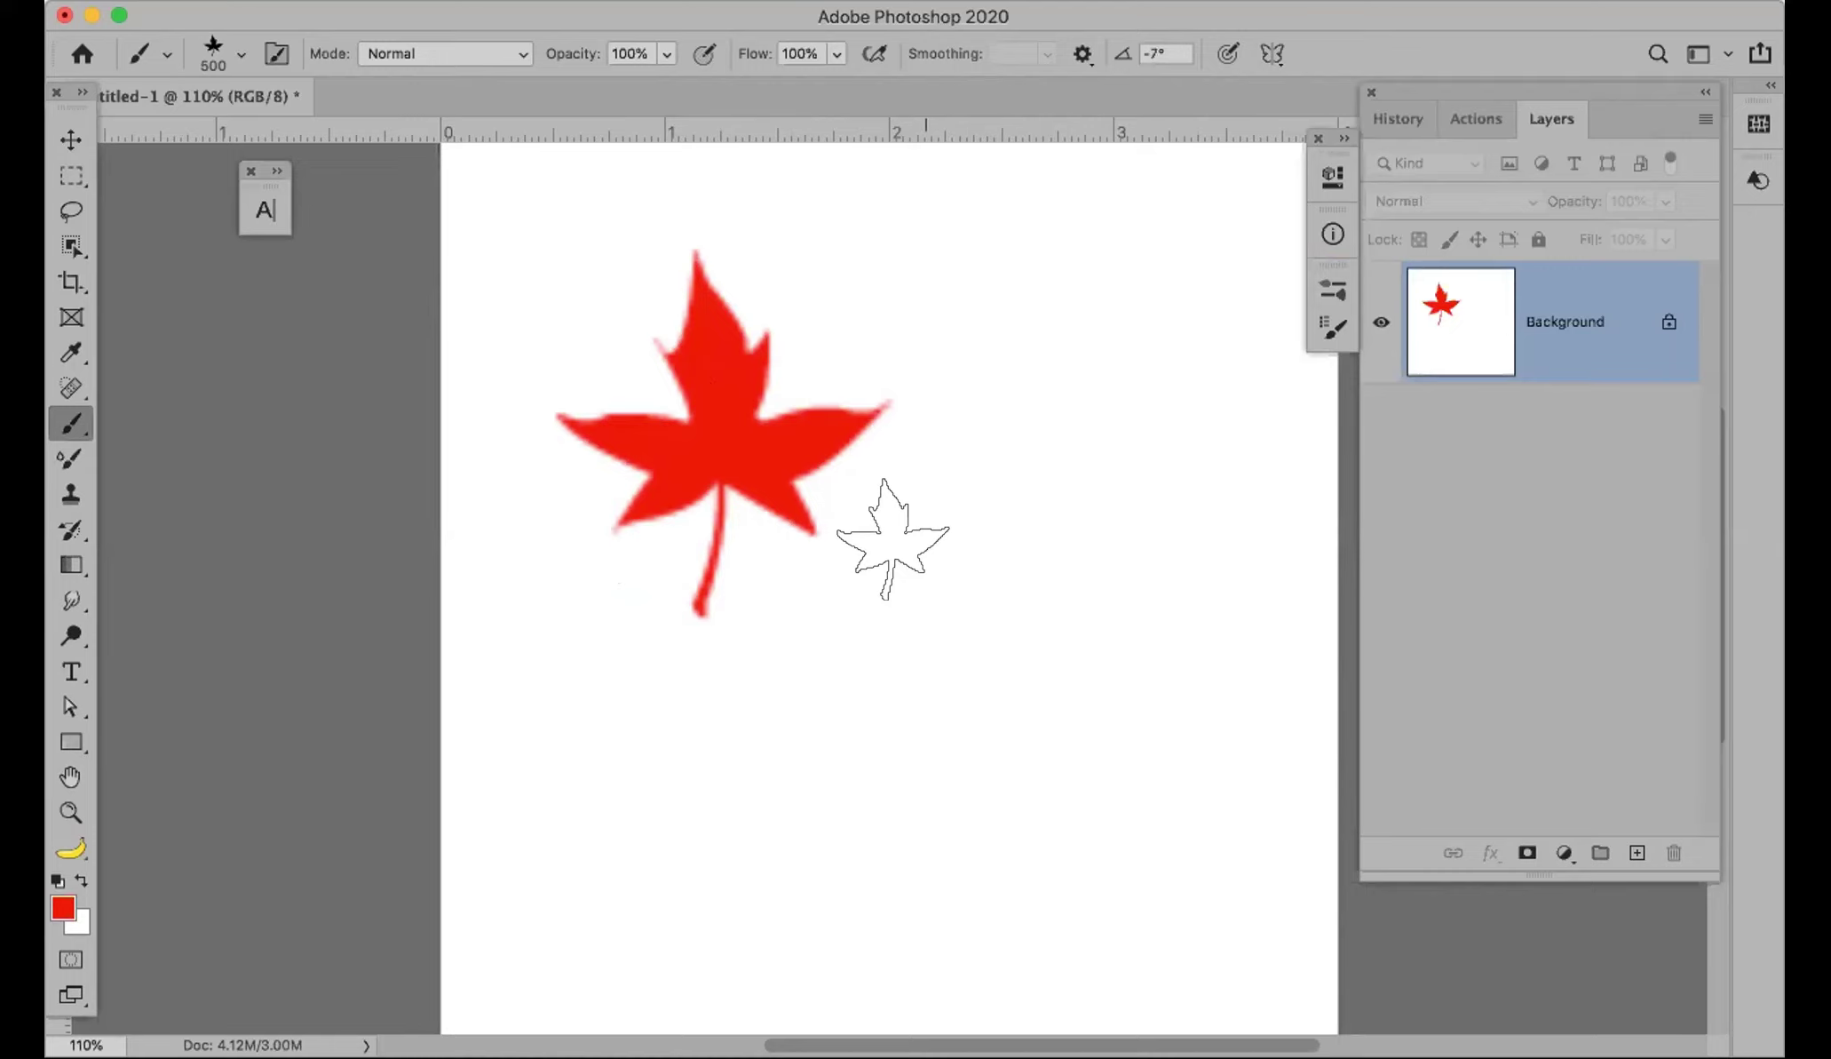
key("Right")
key("Right")
key("Right")
key("Right")
key("Right")
key("Right")
key("Right")
key("Right")
key("Right")
key("Right")
key("Right")
key("Right")
key("Right")
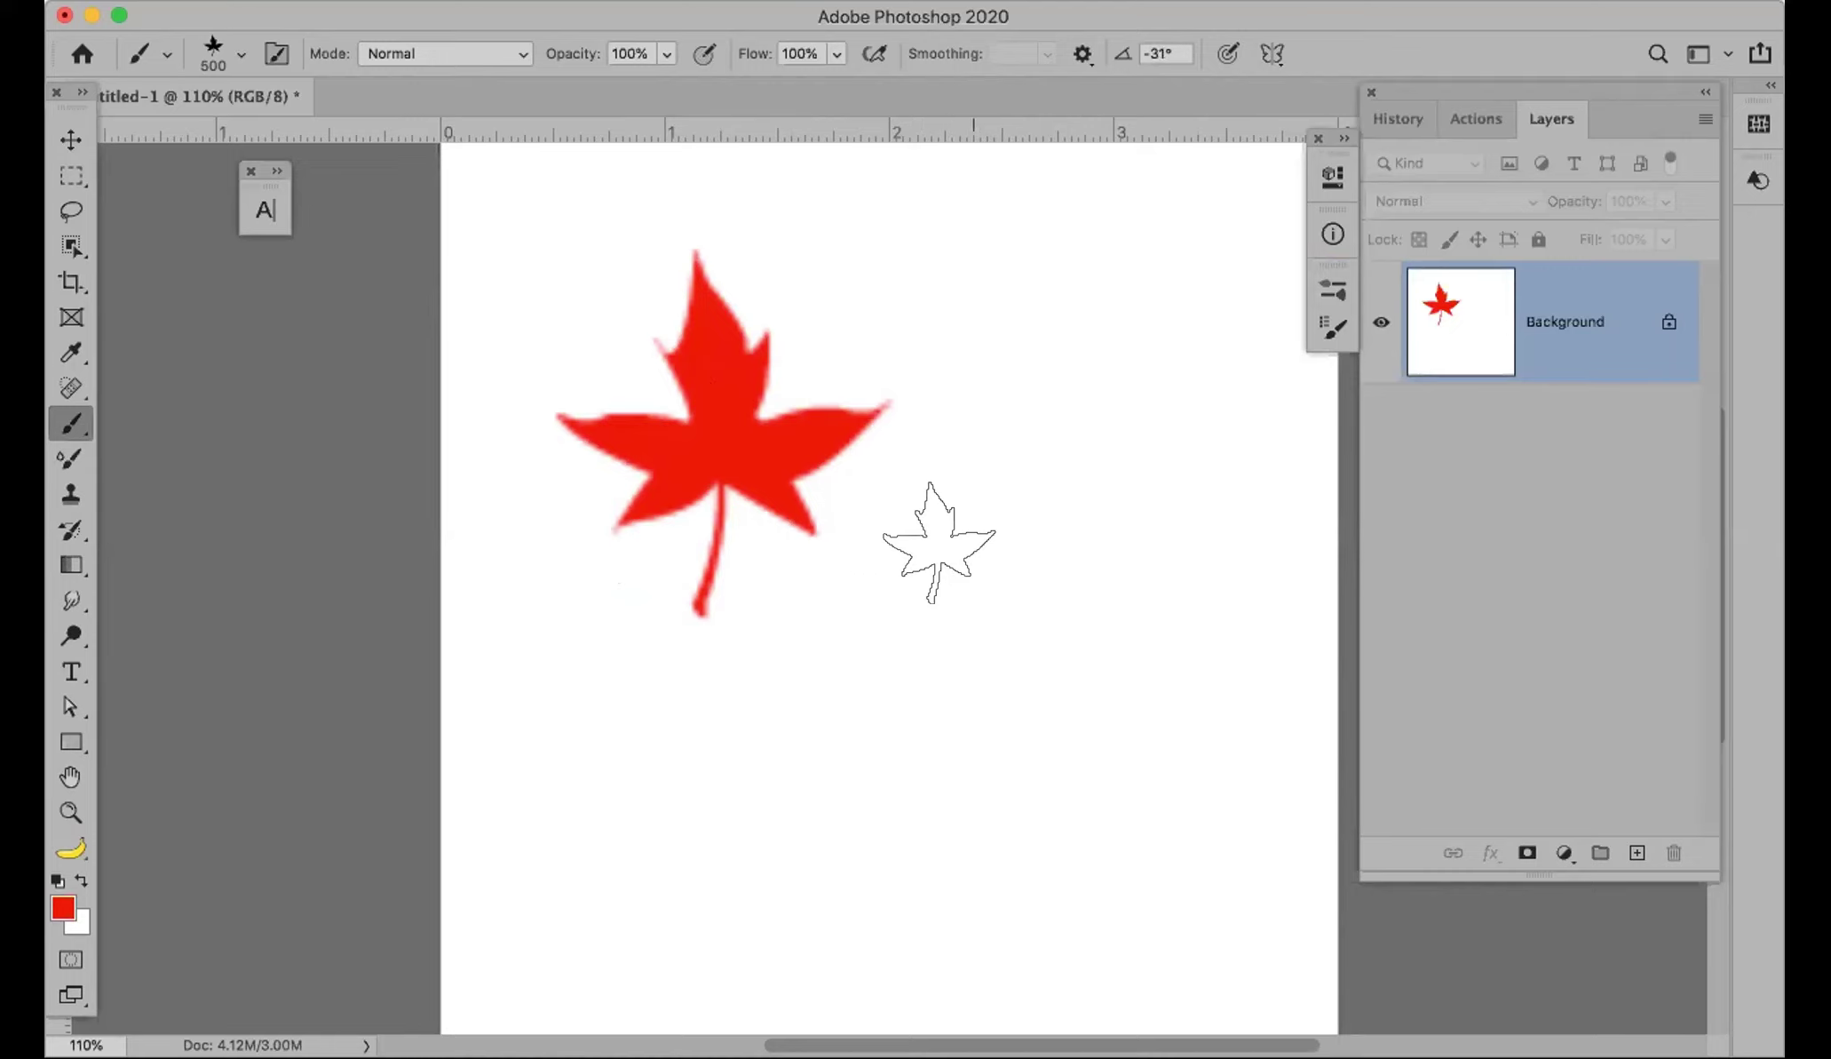
key("Right")
key("Right")
key("Right")
key("Right")
key("Right")
key("Right")
key("Right")
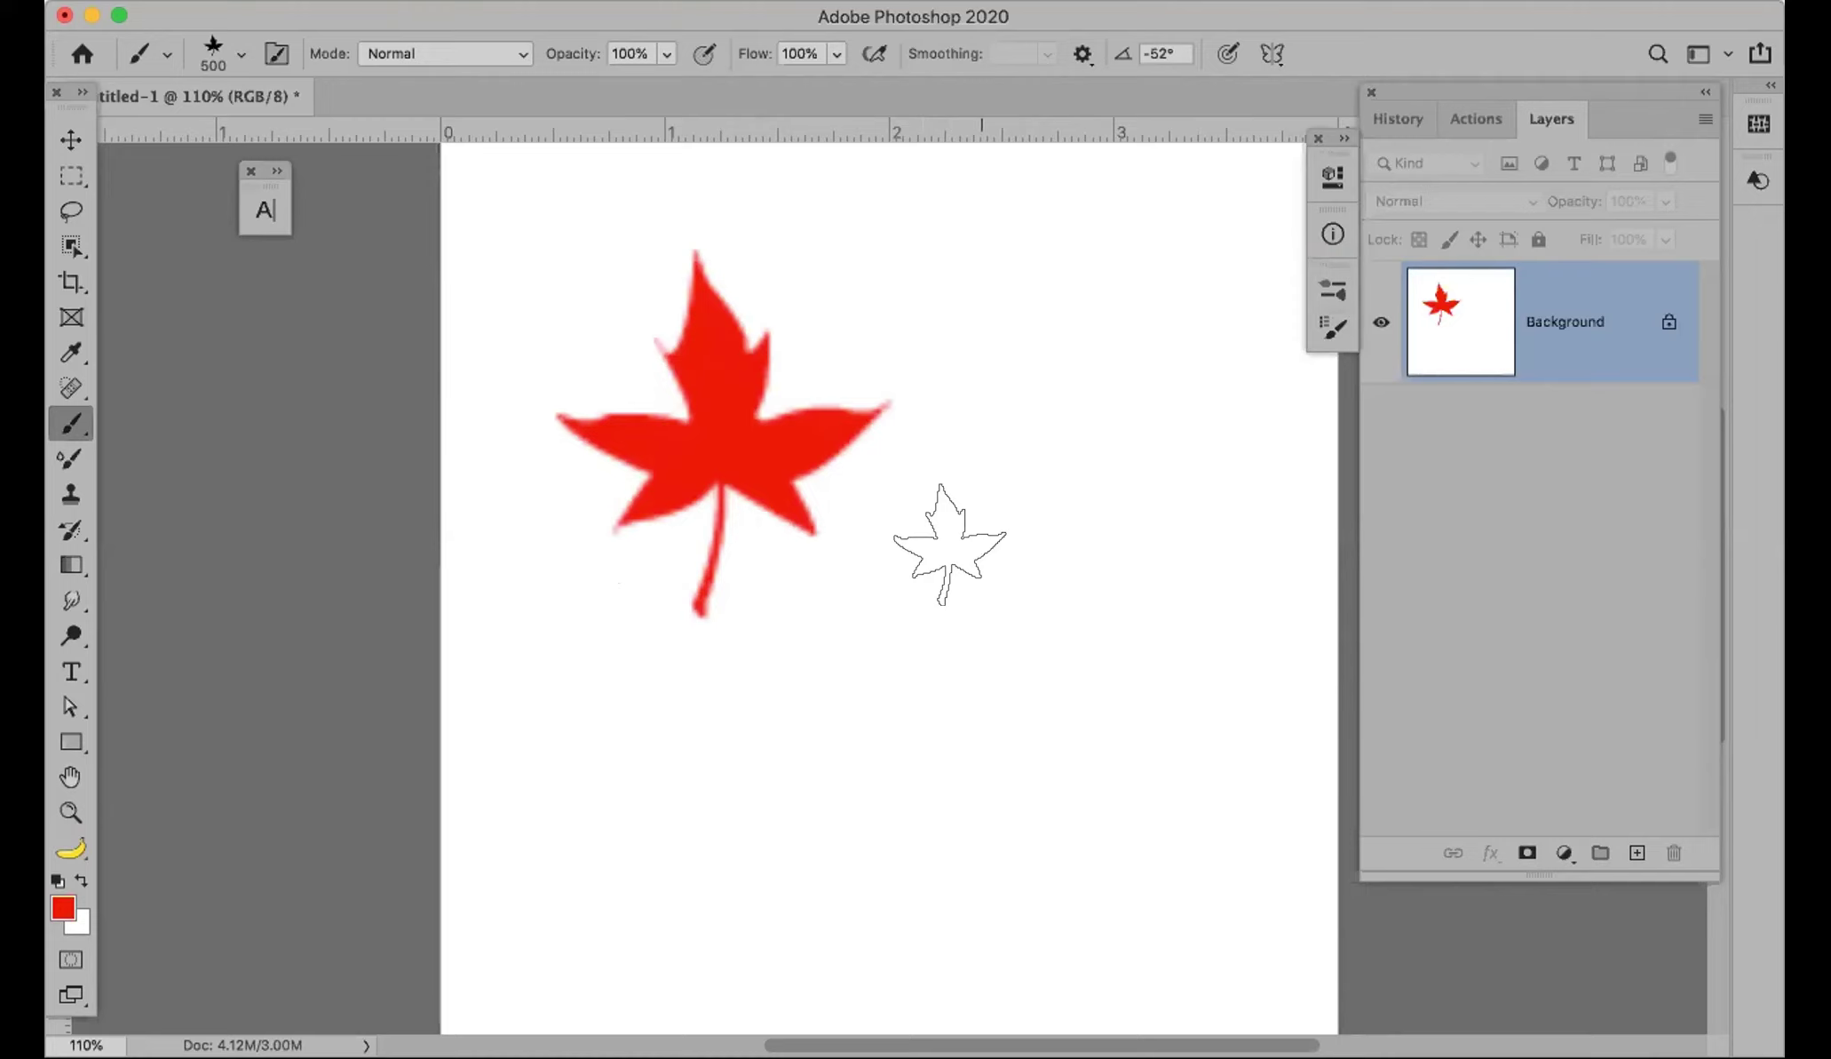
left_click(971, 575)
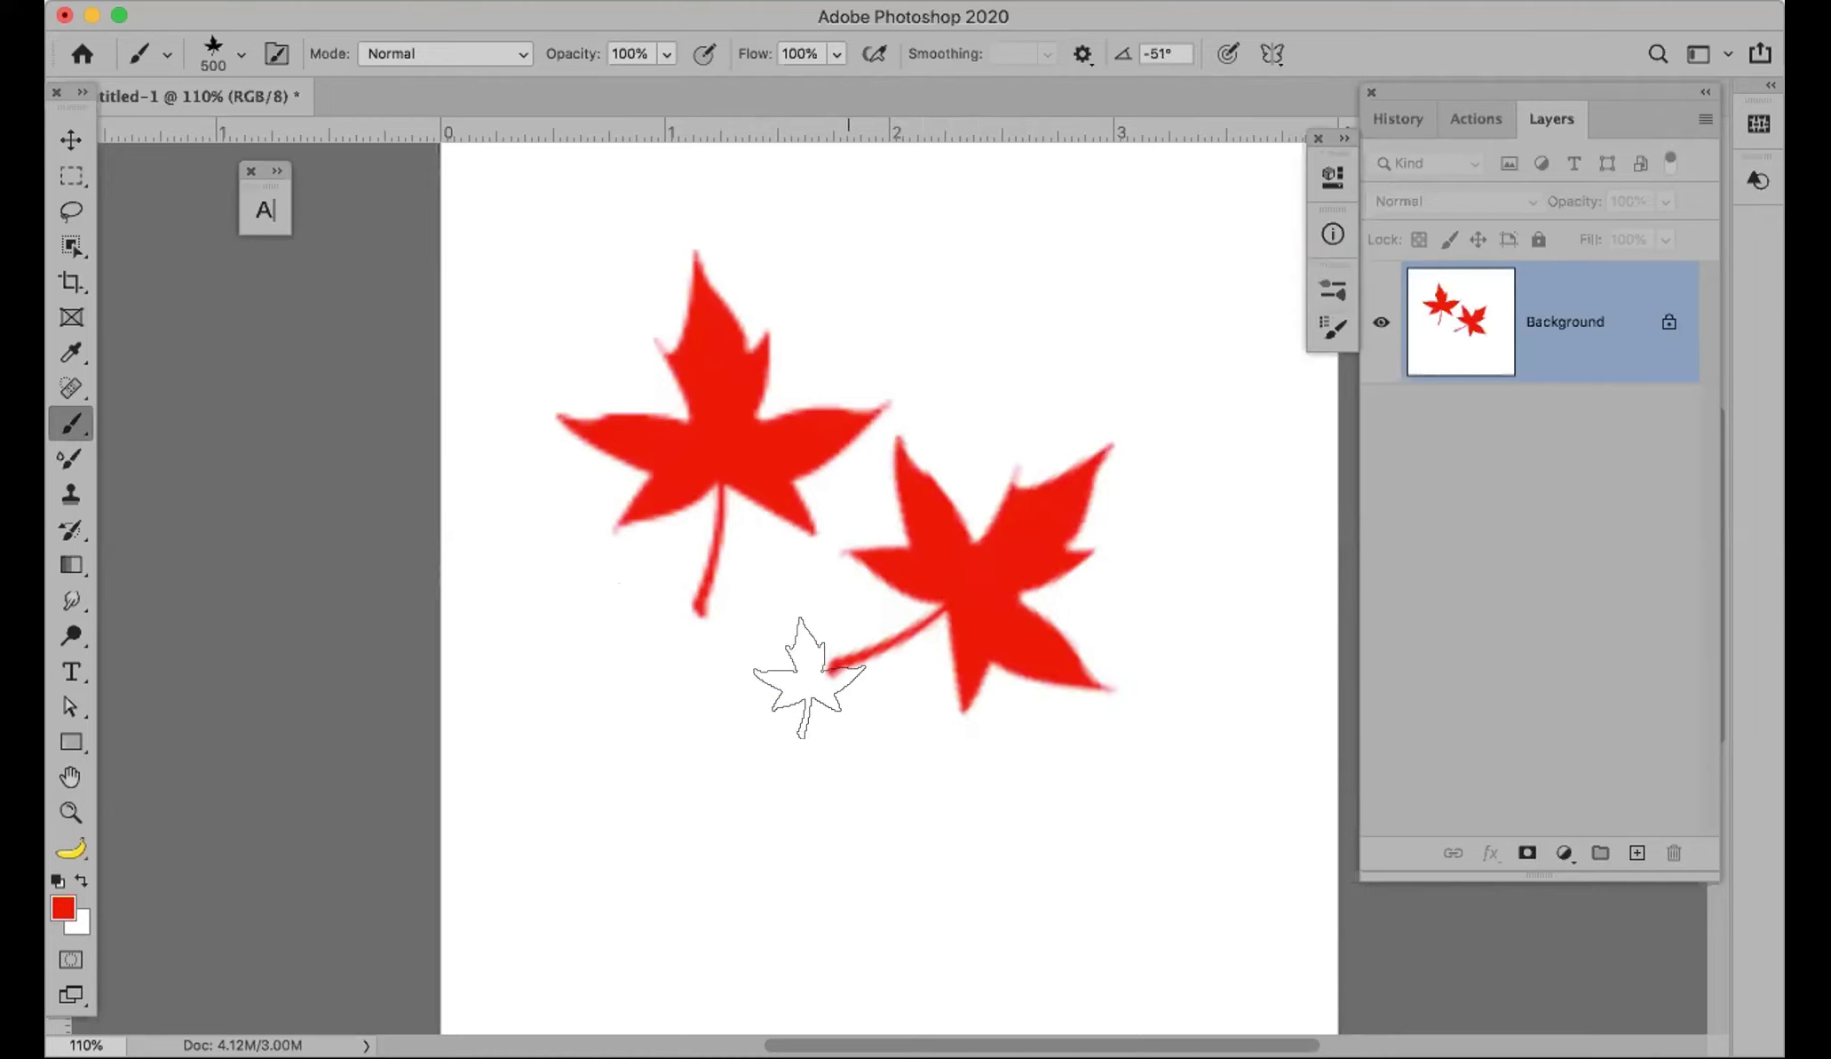
Step: Rotate the brush tip counterclockwise to 23° and stamp a third leaf below the first one
key("Left")
key("Left")
key("Left")
key("Left")
key("Left")
key("Left")
key("Left")
key("Left")
key("Left")
key("Left")
key("Left")
key("Left")
key("Left")
key("Left")
key("Left")
key("Left")
key("Left")
key("Left")
key("Left")
key("Left")
key("Left")
key("Left")
key("Left")
key("Left")
key("Left")
key("Left")
key("Left")
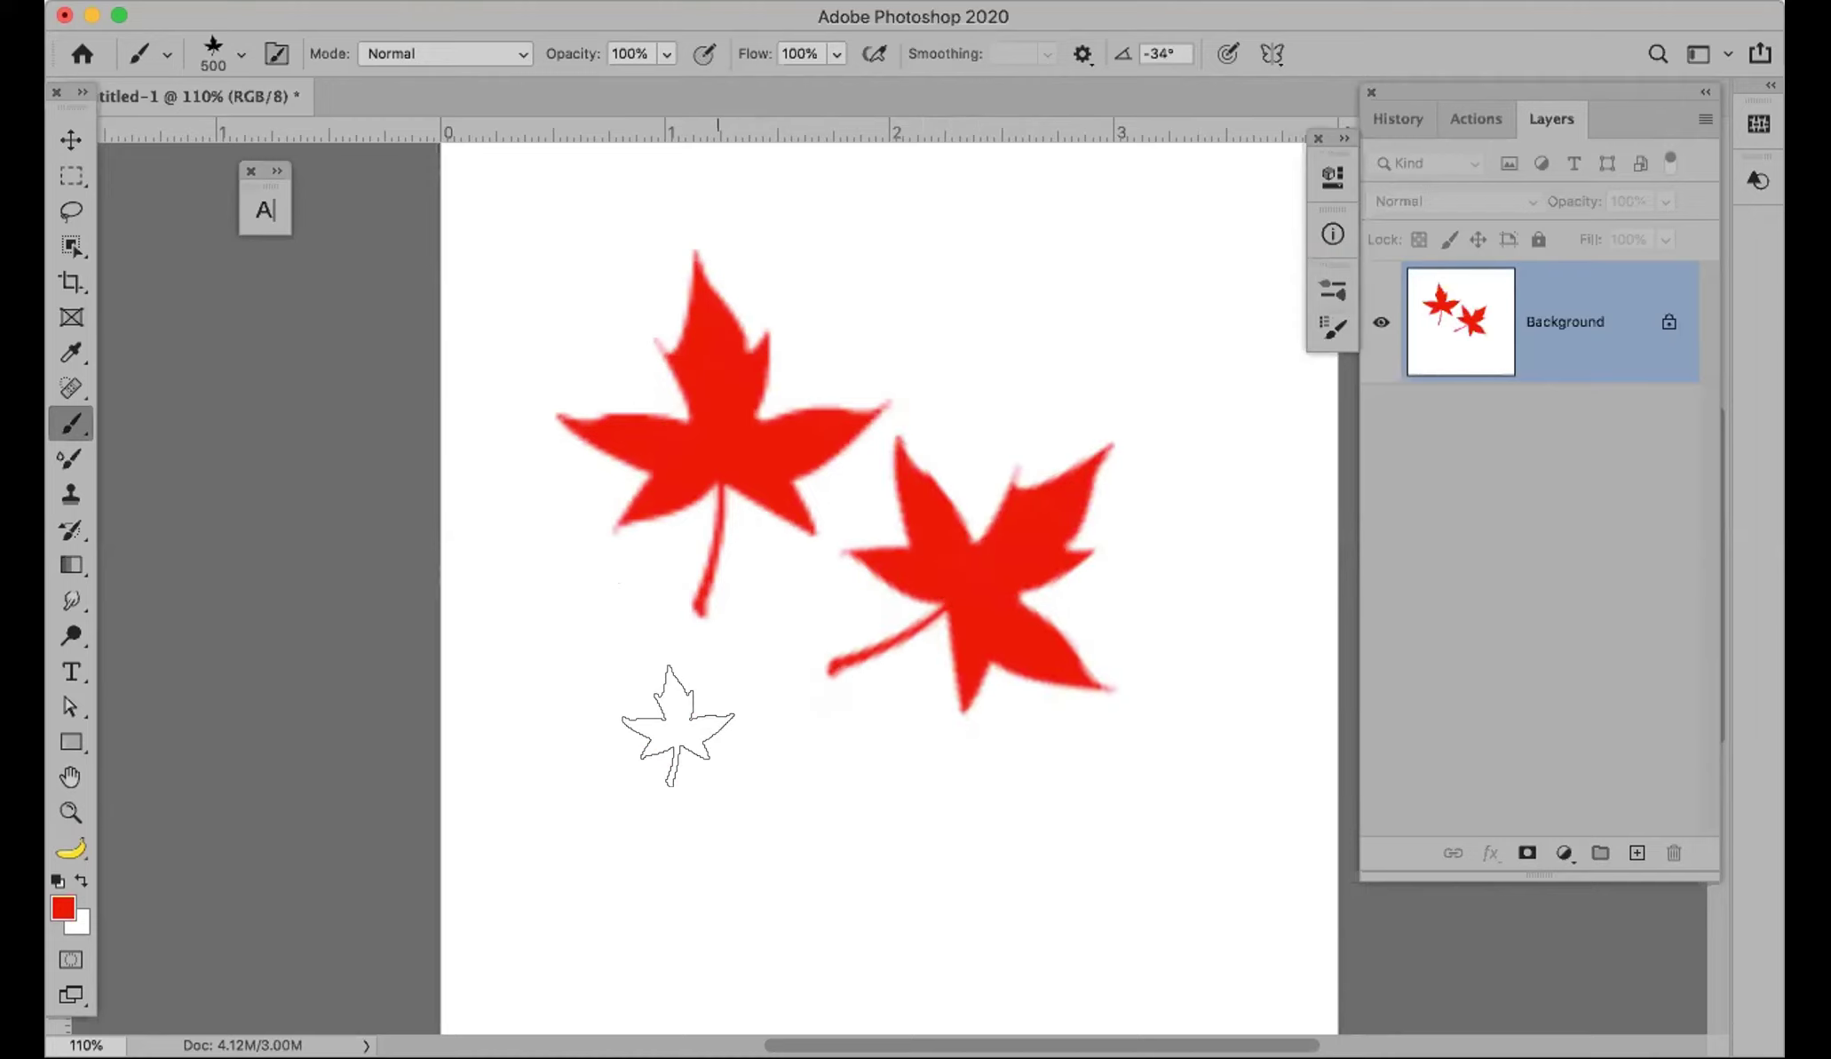
key("Left")
key("Left")
key("Left")
key("Left")
key("Left")
key("Left")
key("Left")
key("Left")
key("Left")
key("Left")
key("Left")
key("Left")
key("Left")
key("Left")
key("Left")
key("Left")
key("Left")
key("Left")
key("Left")
key("Left")
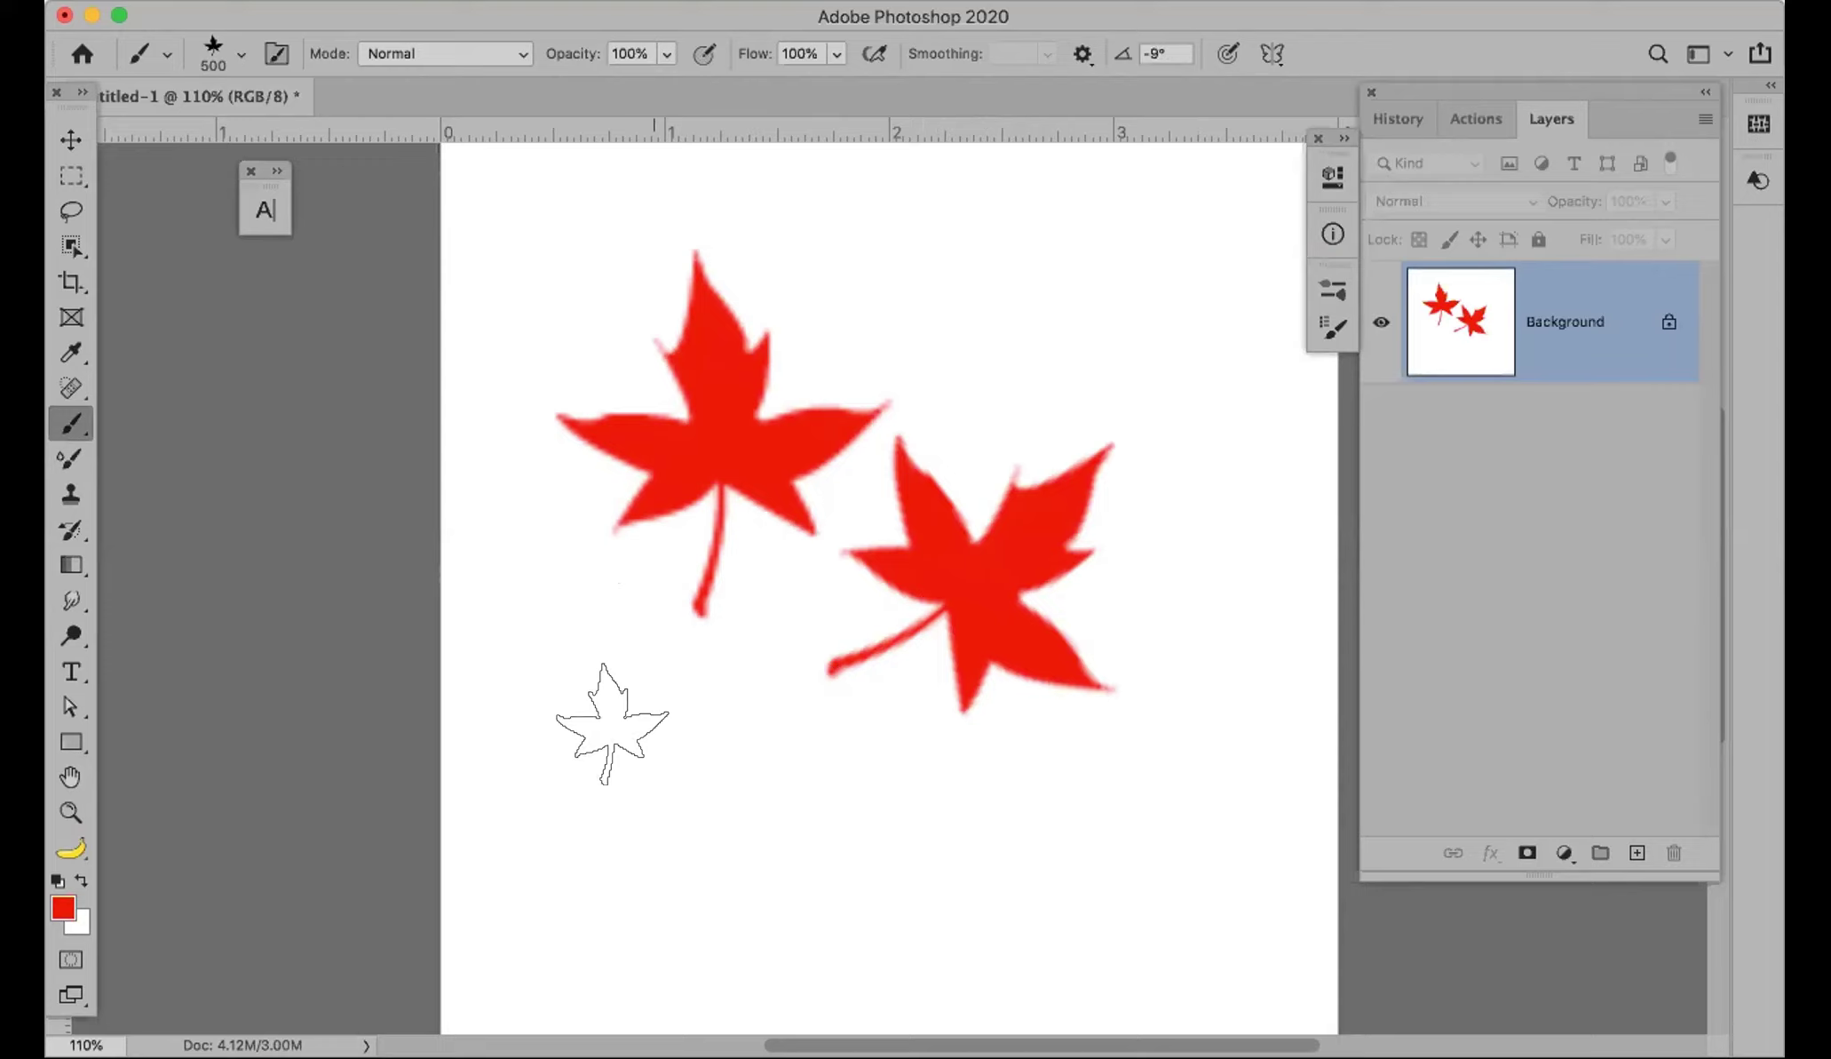
key("Left")
key("Left")
key("Left")
key("Left")
key("Left")
key("Left")
key("Left")
key("Left")
key("Left")
key("Left")
key("Left")
key("Left")
key("Left")
left_click(647, 760)
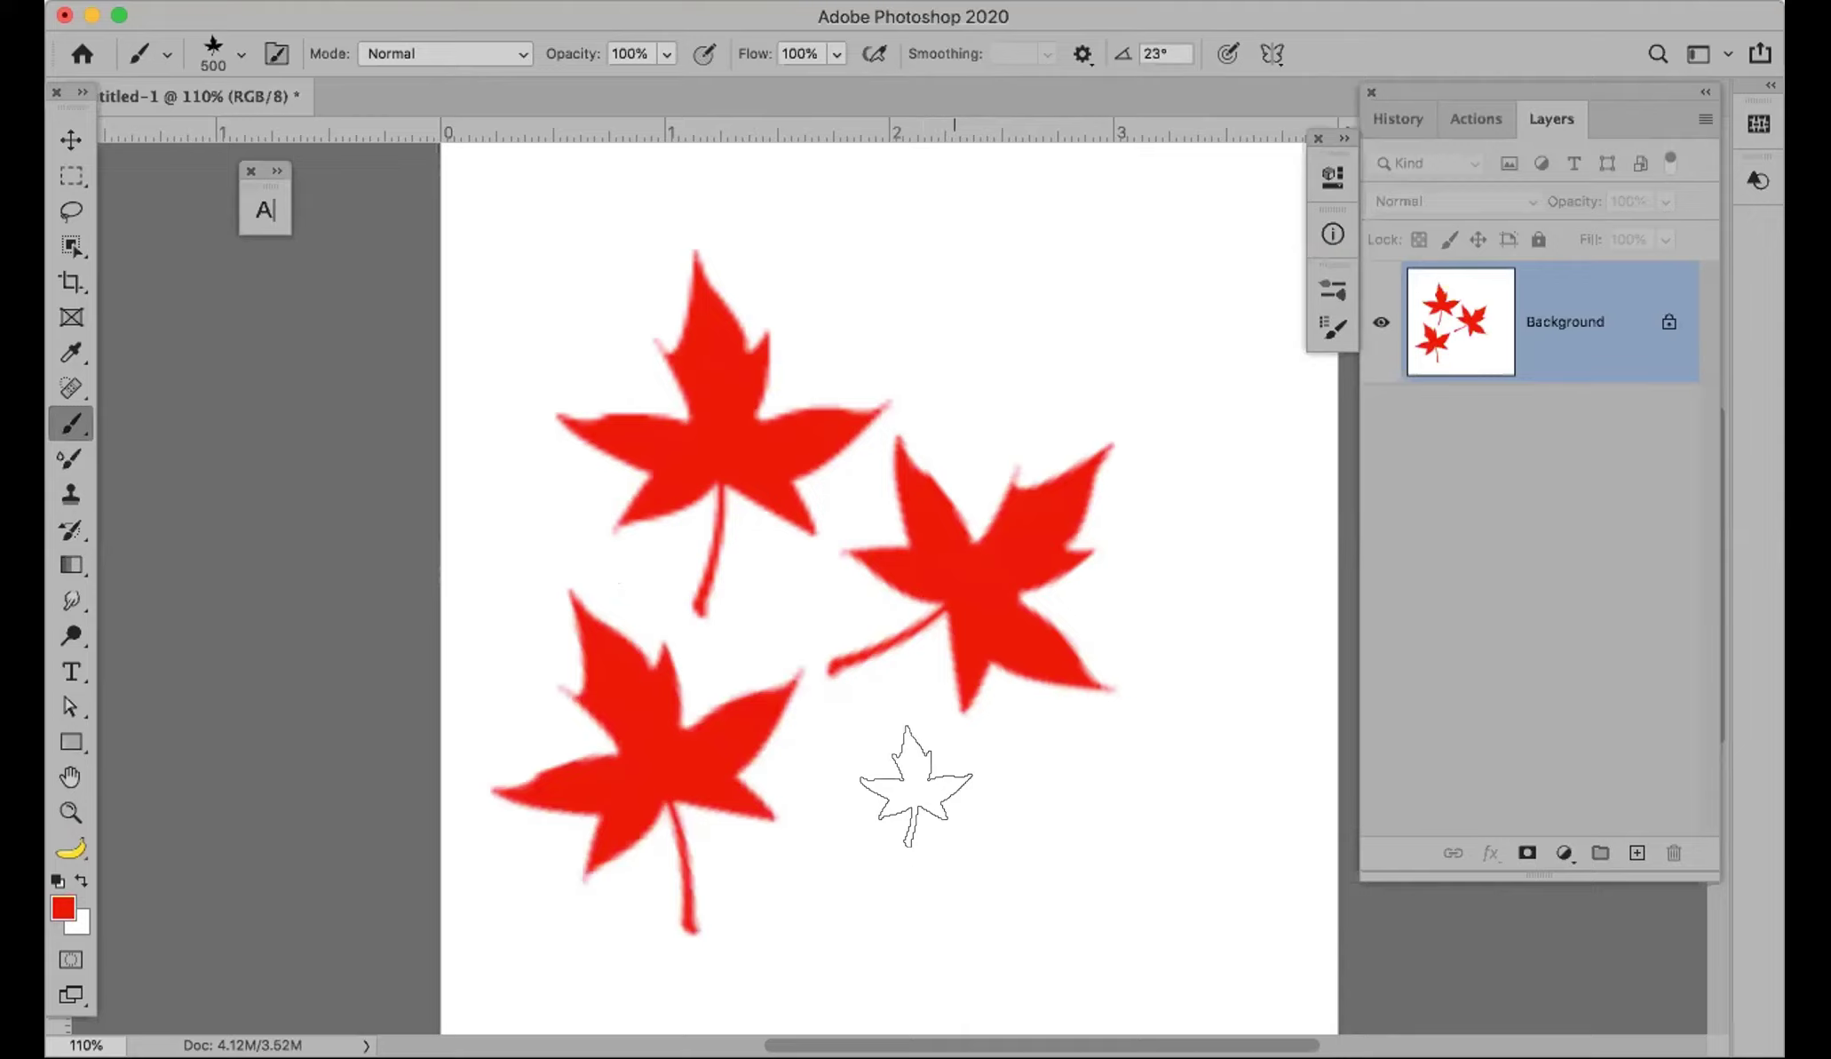
Step: Rotate the leaf brush tip to -112° and stamp a fourth leaf in the lower-right area of the canvas
key("shift+Right")
key("shift+Right")
key("shift+Right")
key("shift+Right")
key("shift+Right")
key("shift+Right")
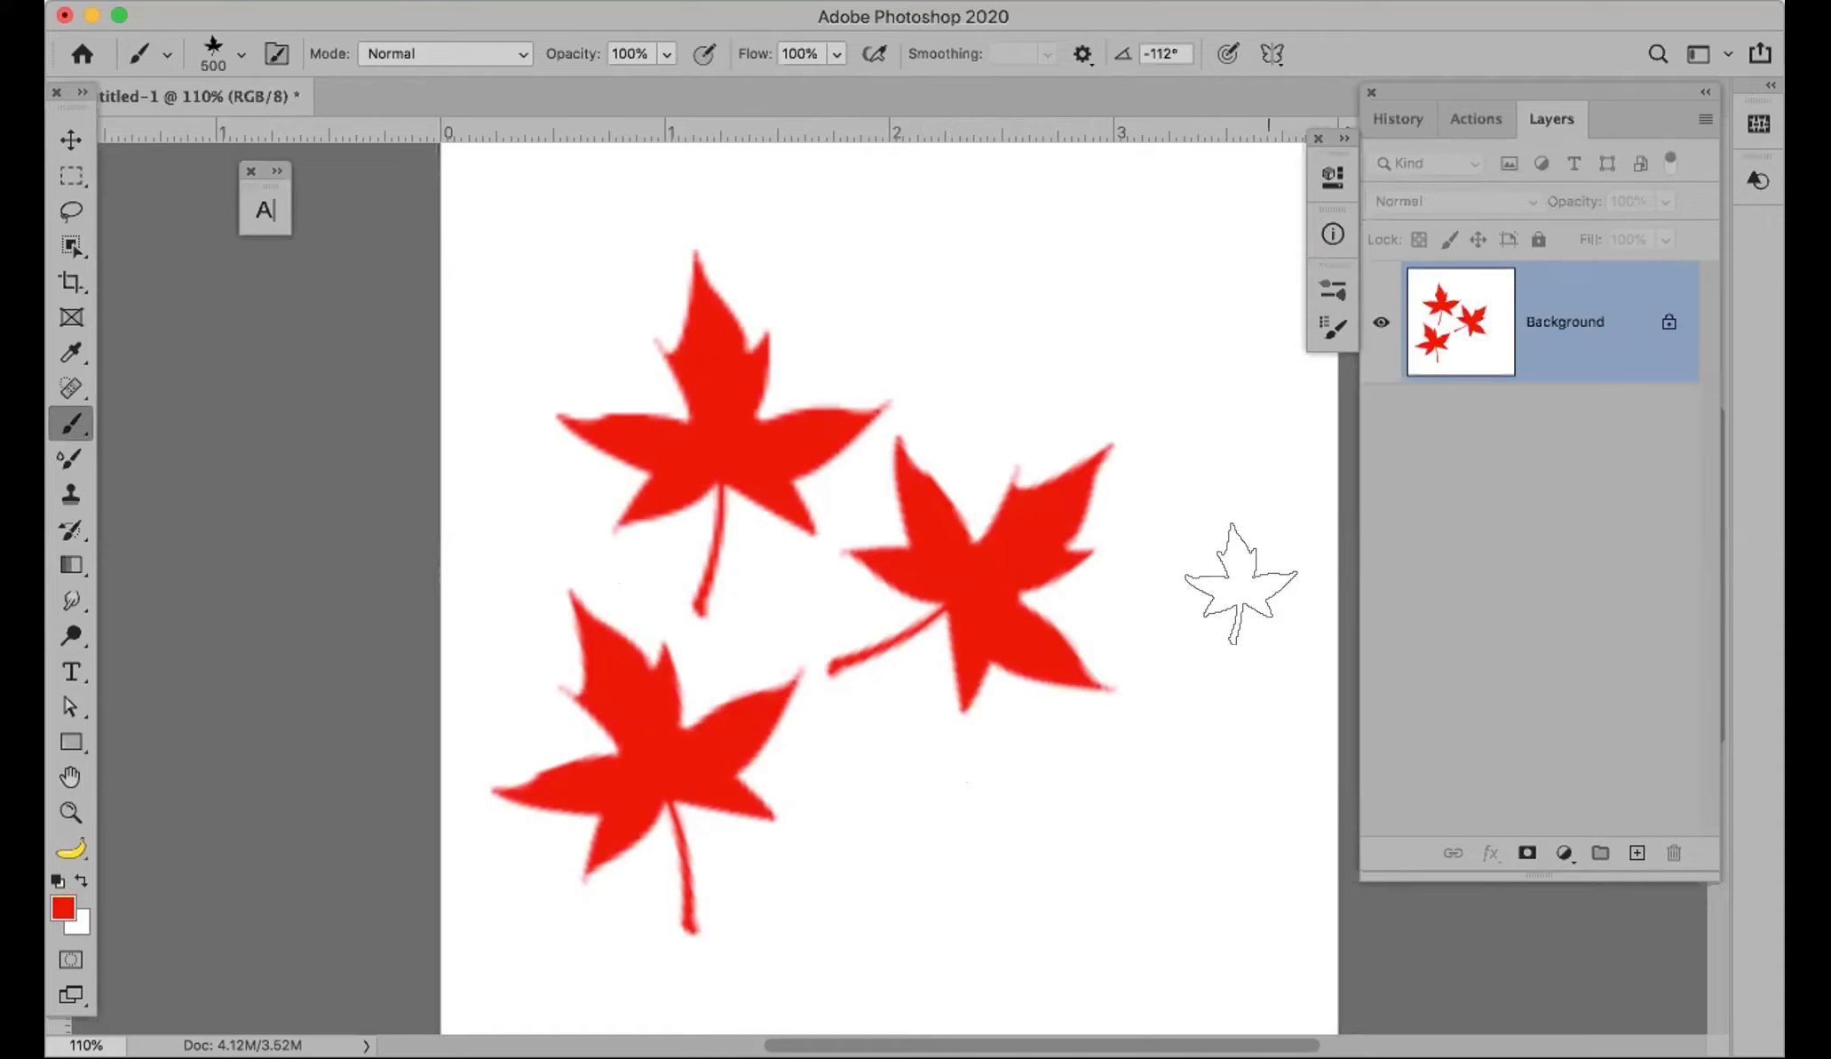
left_click(999, 764)
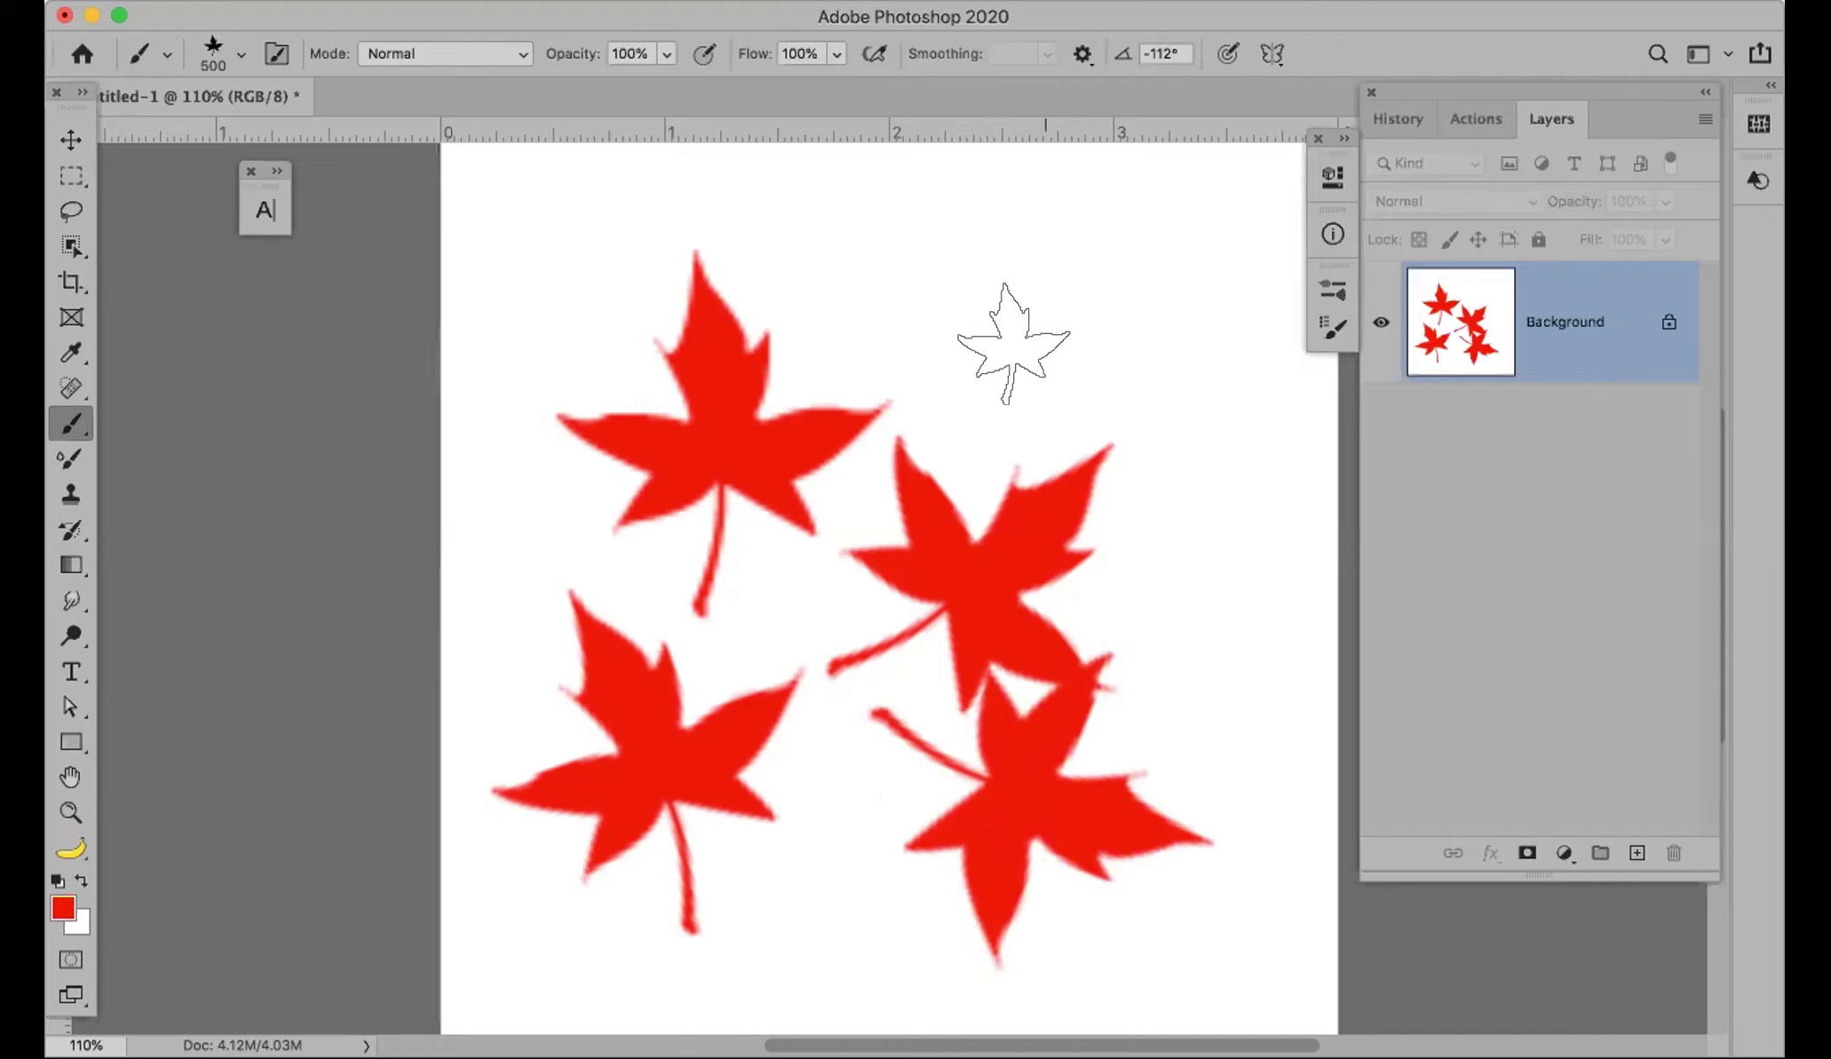
Step: Set the brush tip angle to 4° in the brush settings and stamp a fifth leaf overlapping the upper-left leaf
left_click(1329, 329)
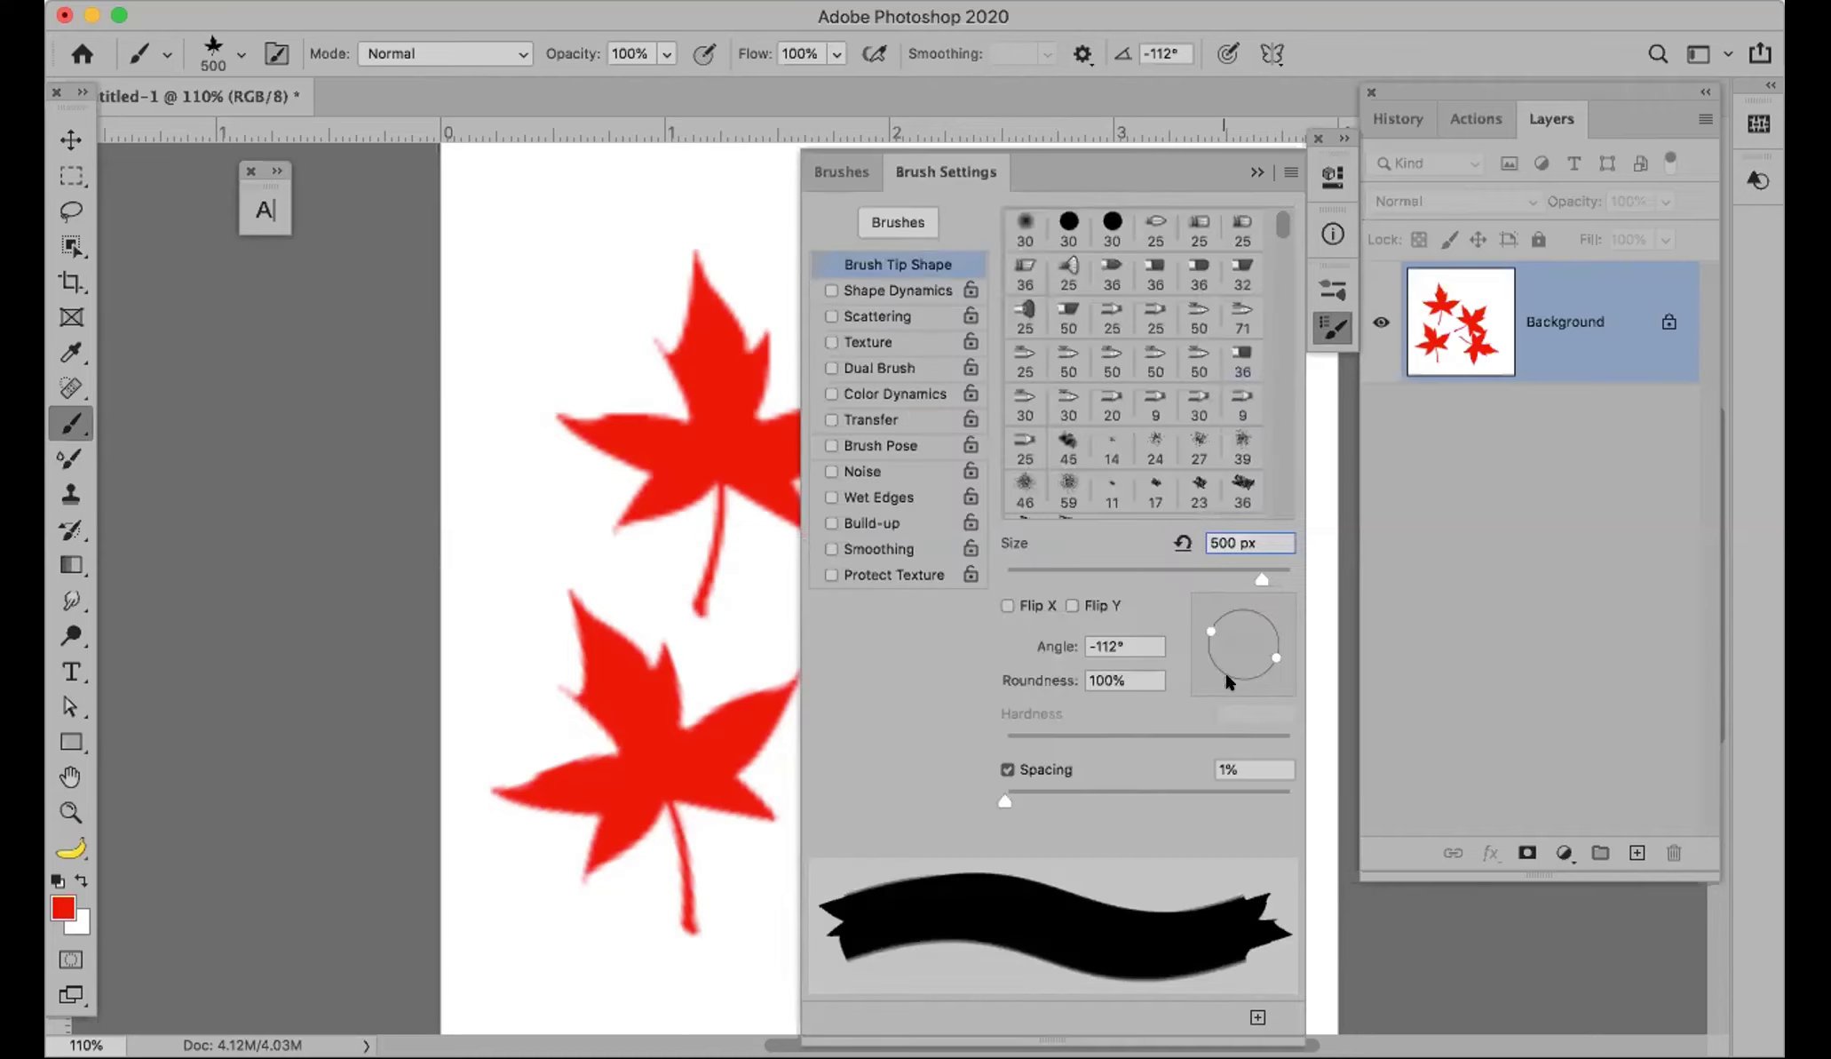
mouse_move(1228, 681)
left_mouse_down()
mouse_move(1269, 651)
mouse_move(1250, 671)
mouse_move(1213, 662)
mouse_move(1226, 620)
mouse_move(1208, 624)
mouse_move(1281, 628)
mouse_move(1276, 606)
left_mouse_up()
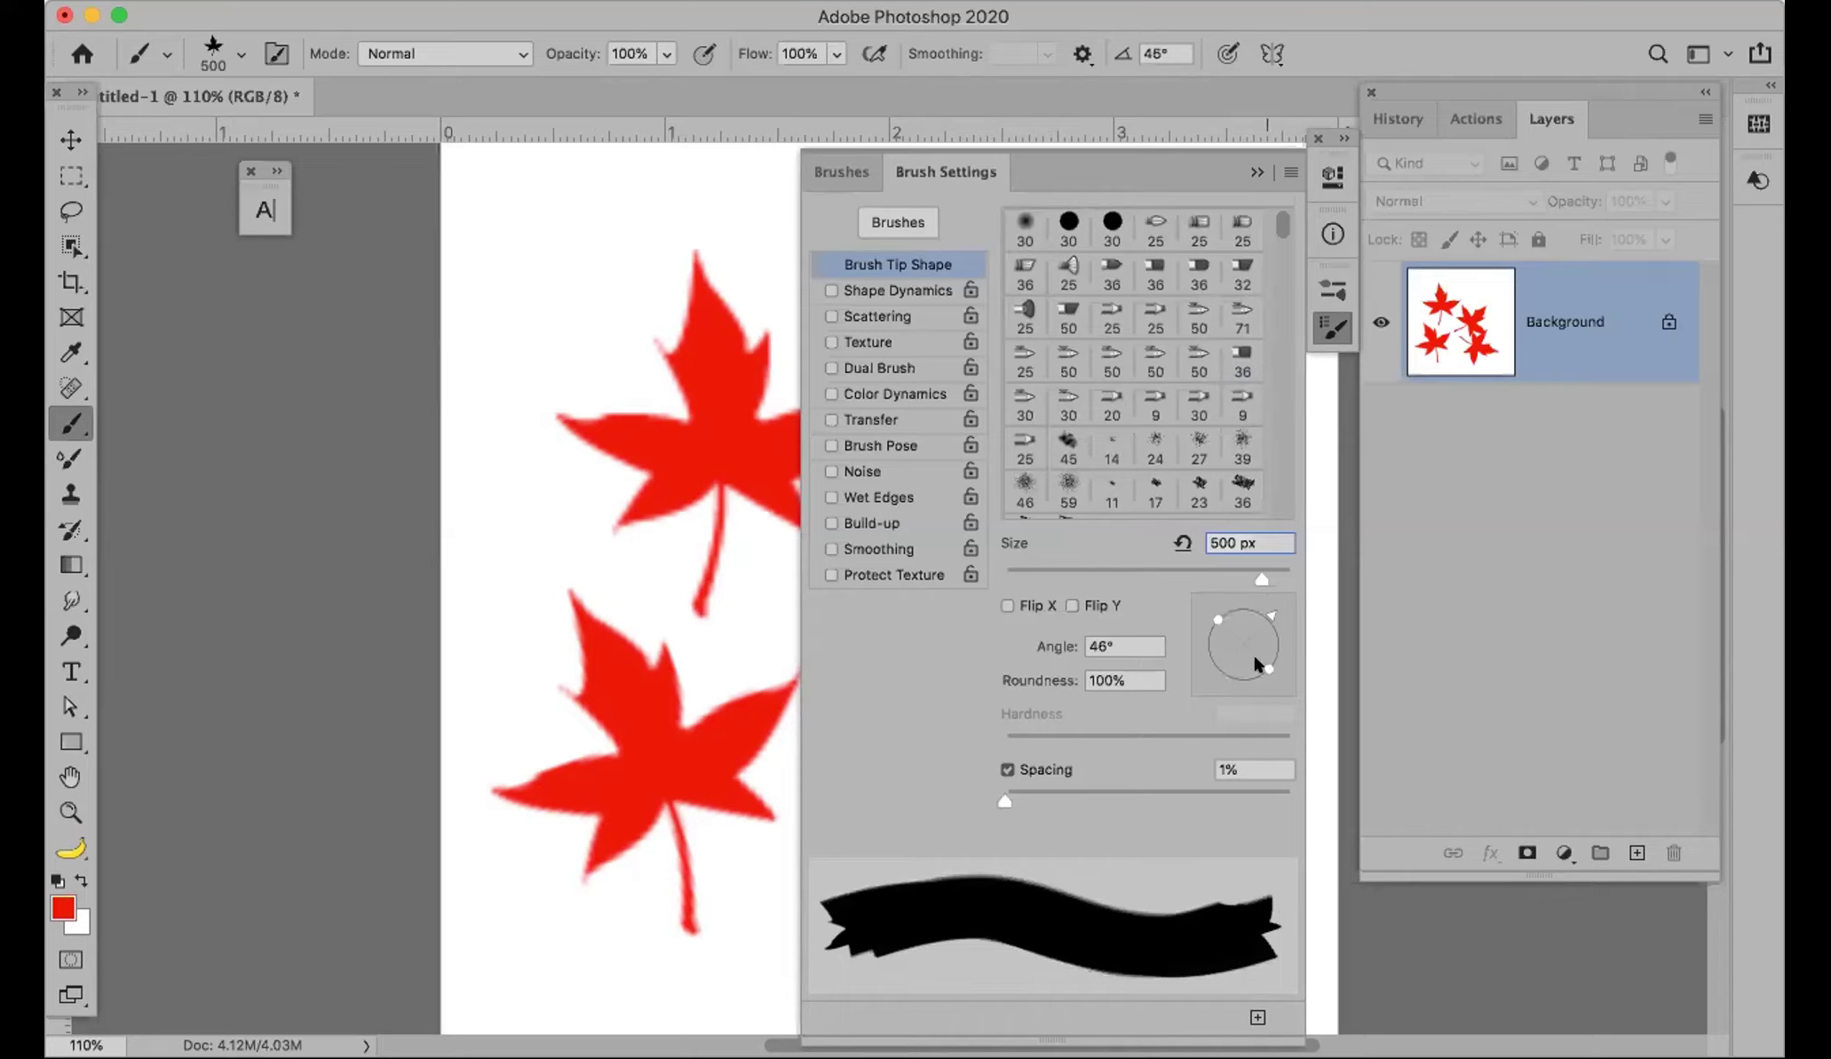
left_click_drag(1271, 604, 1282, 625)
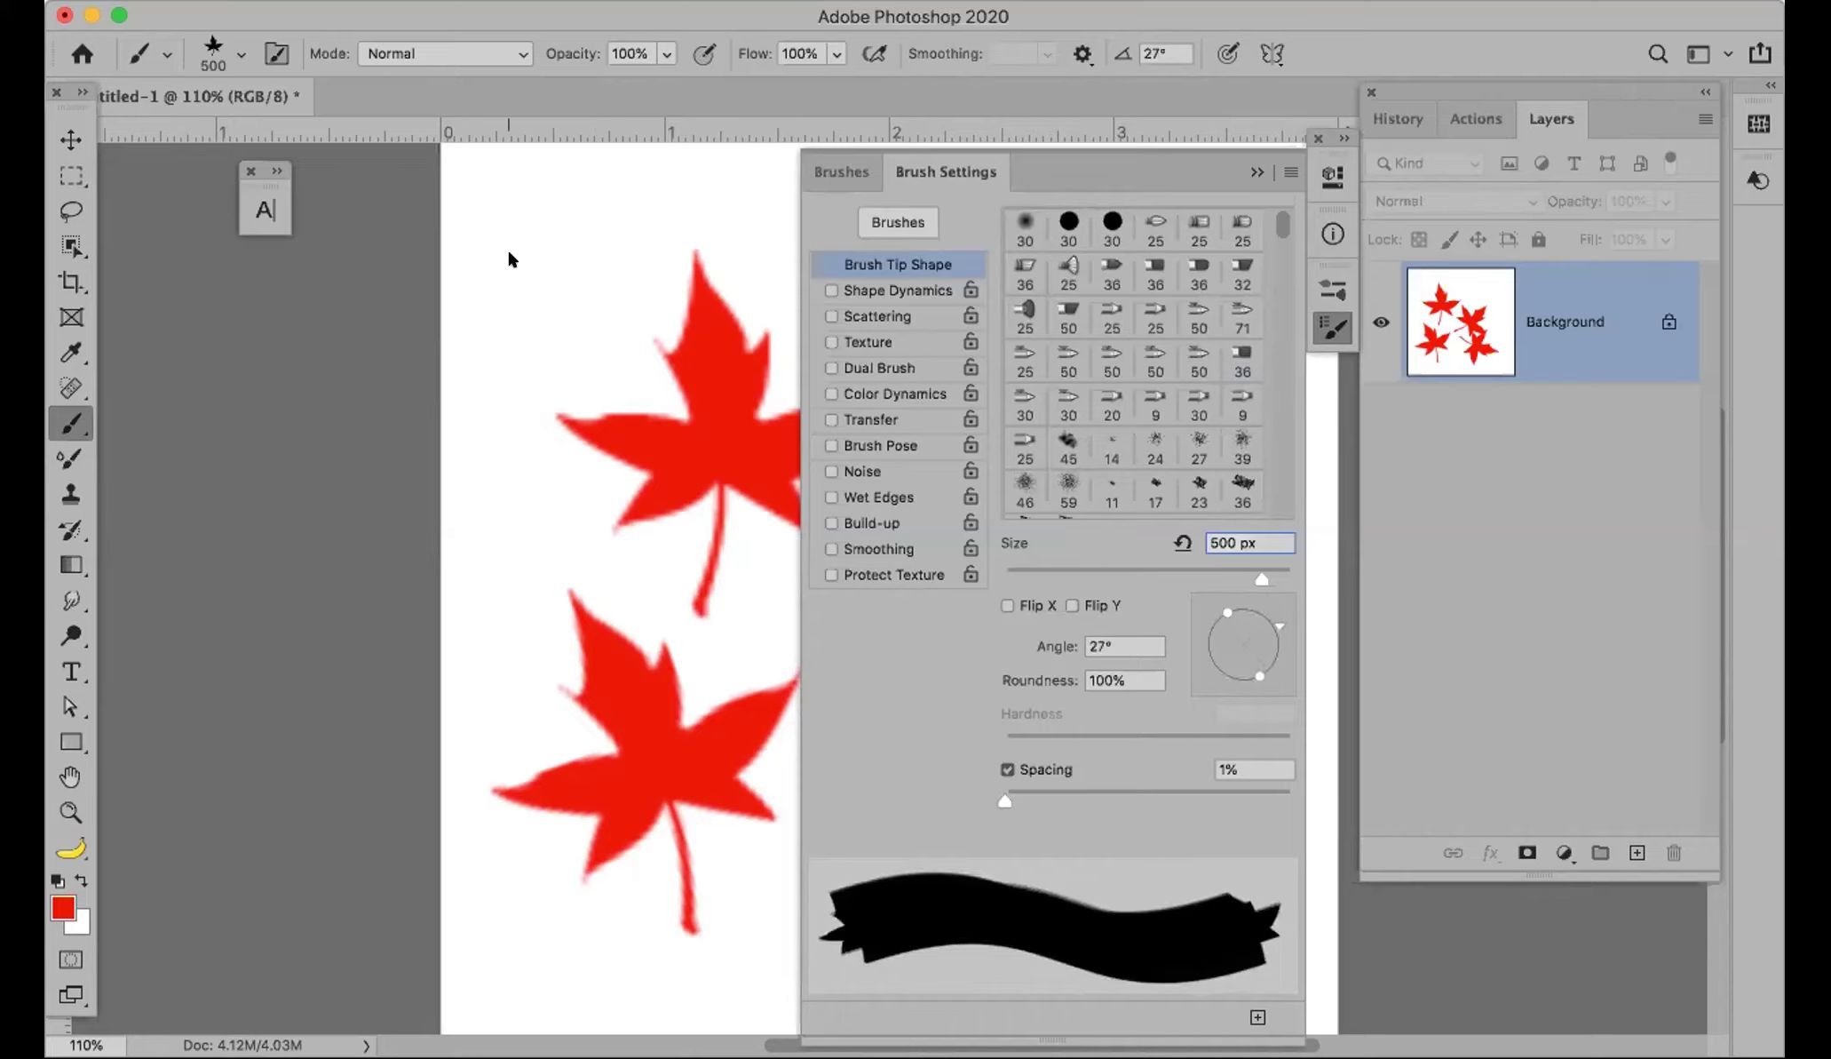
left_click_drag(1276, 622, 1285, 643)
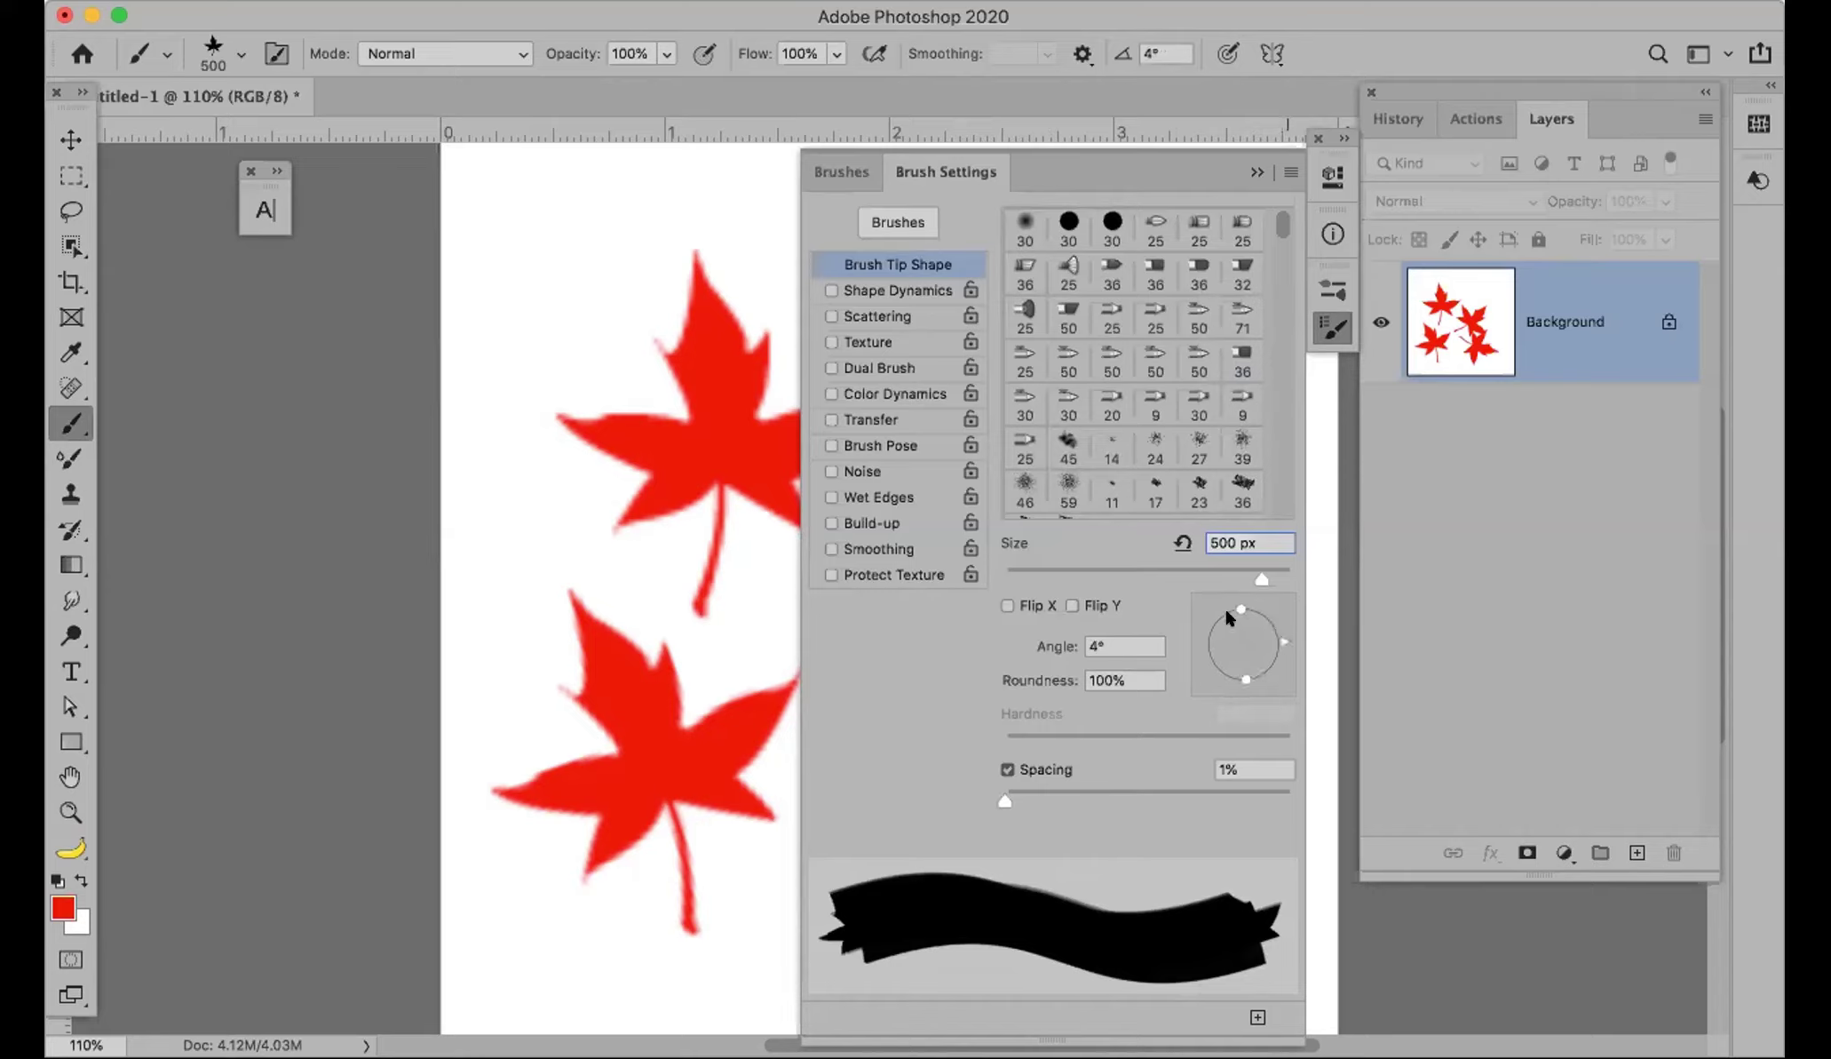
left_click(612, 321)
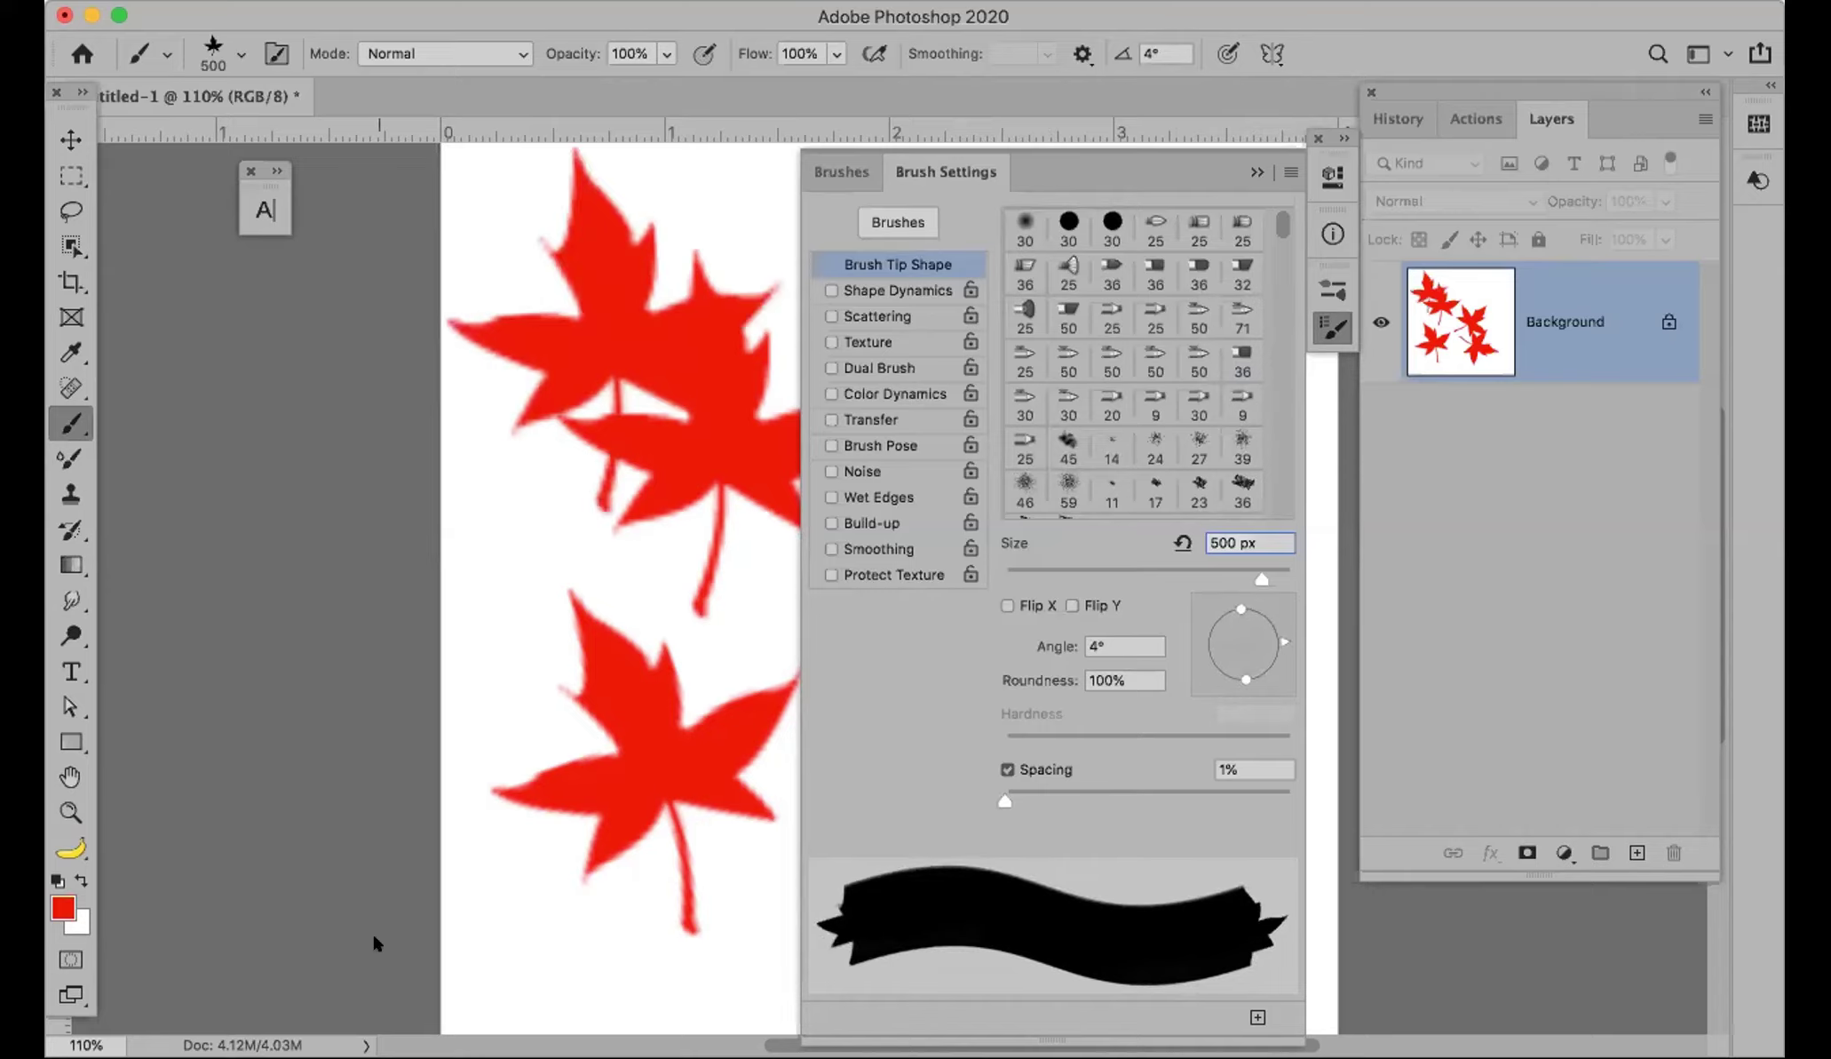
left_click(1257, 172)
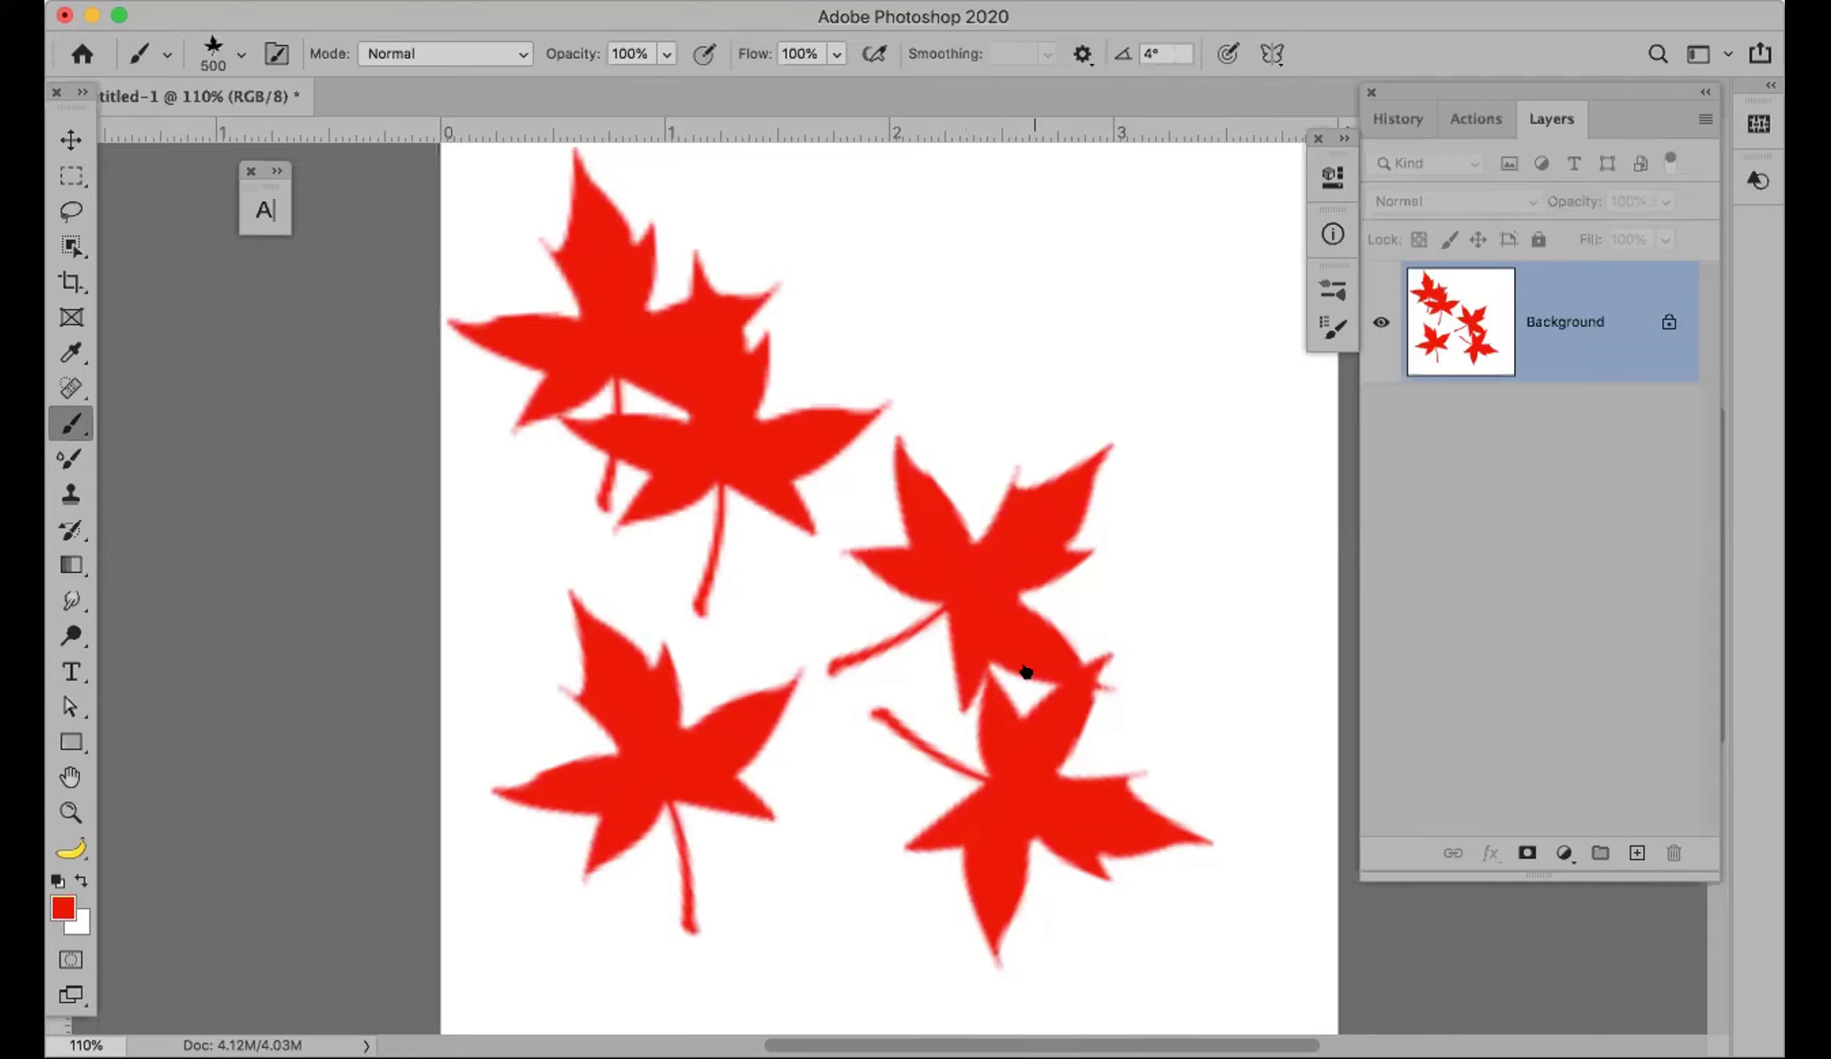
Step: Look through the open sample documents, closing the floating Layers panel to uncover their tabs
key("Tab")
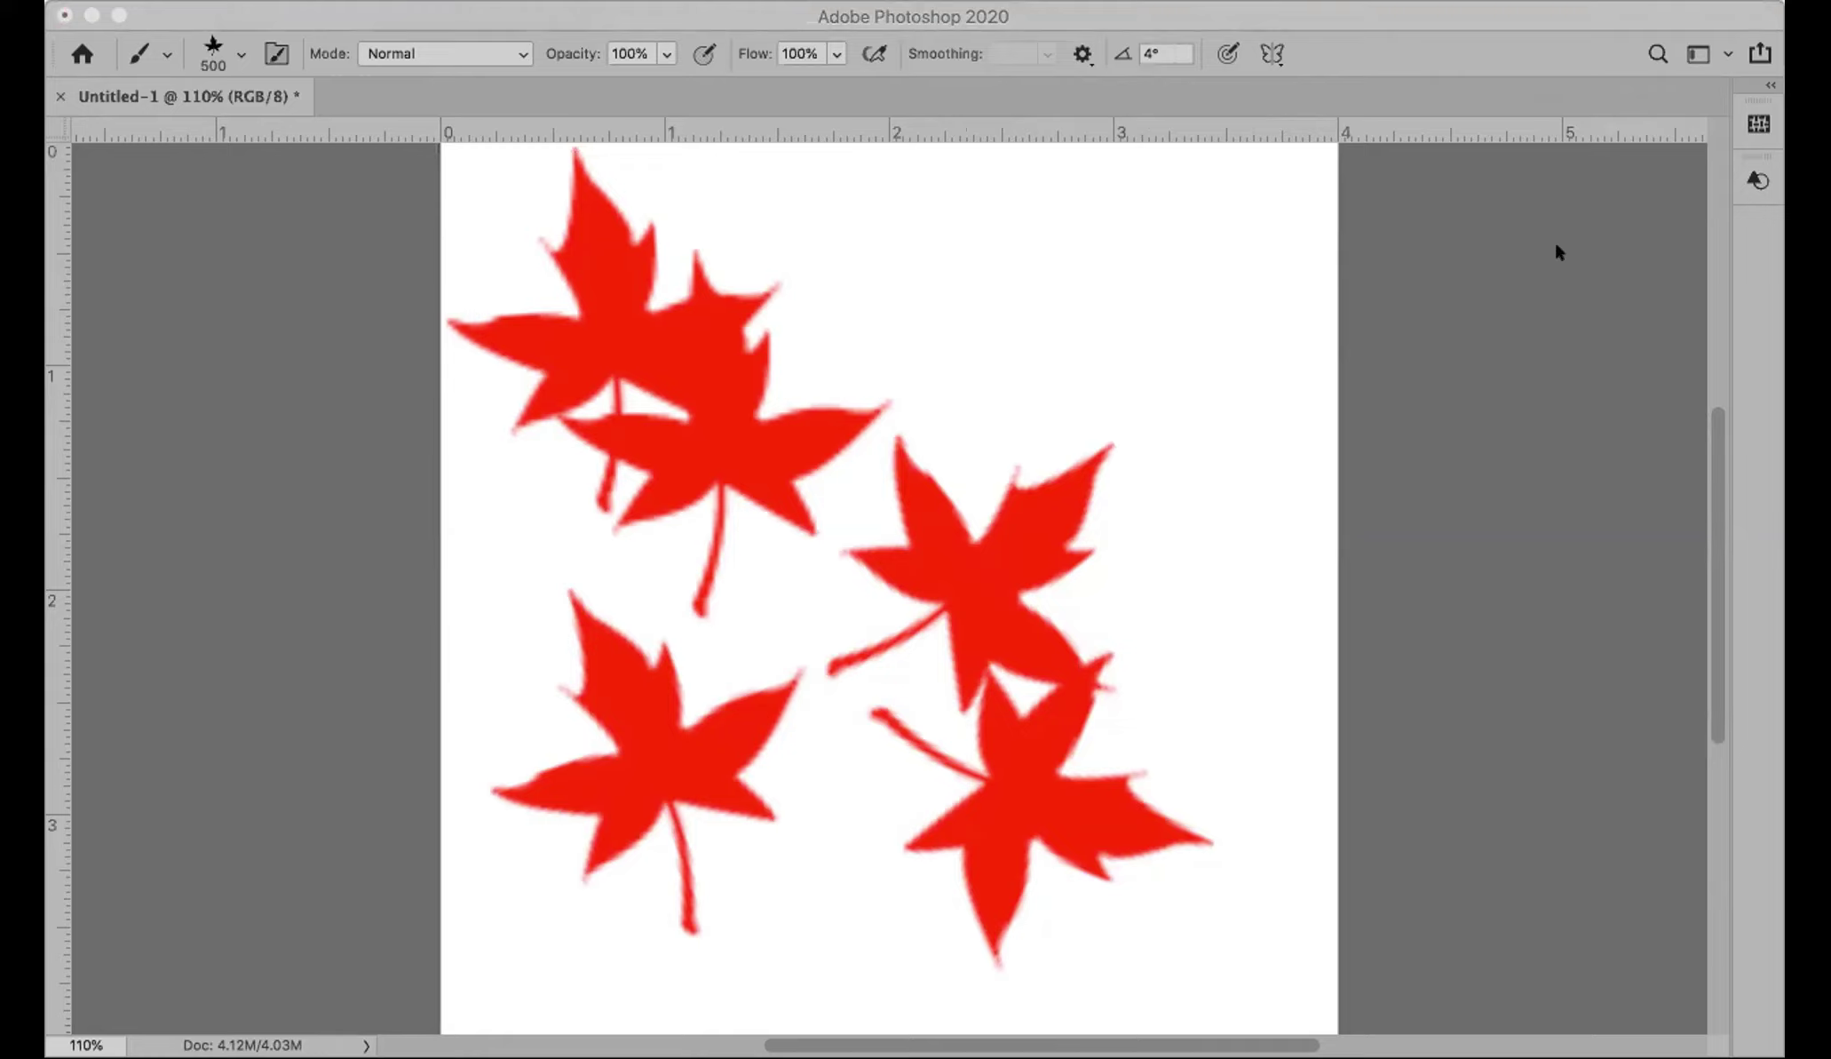
left_click(1208, 890)
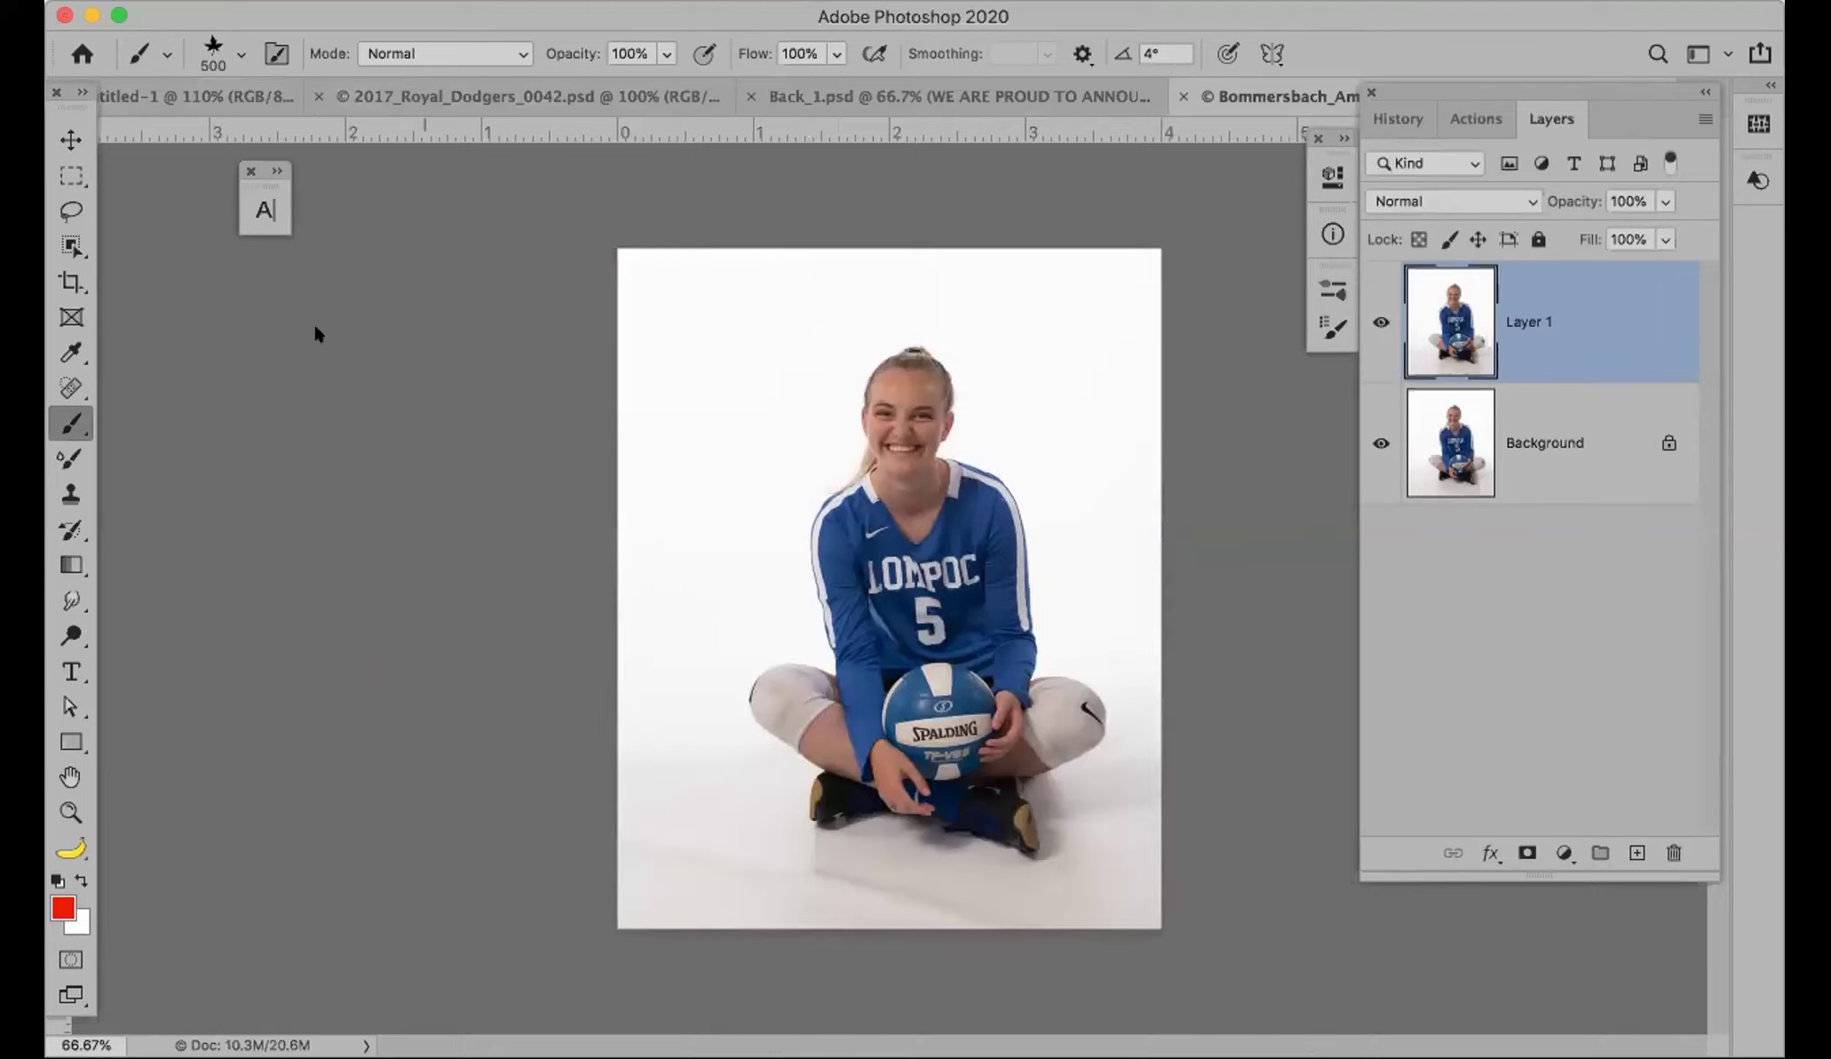
left_click(249, 96)
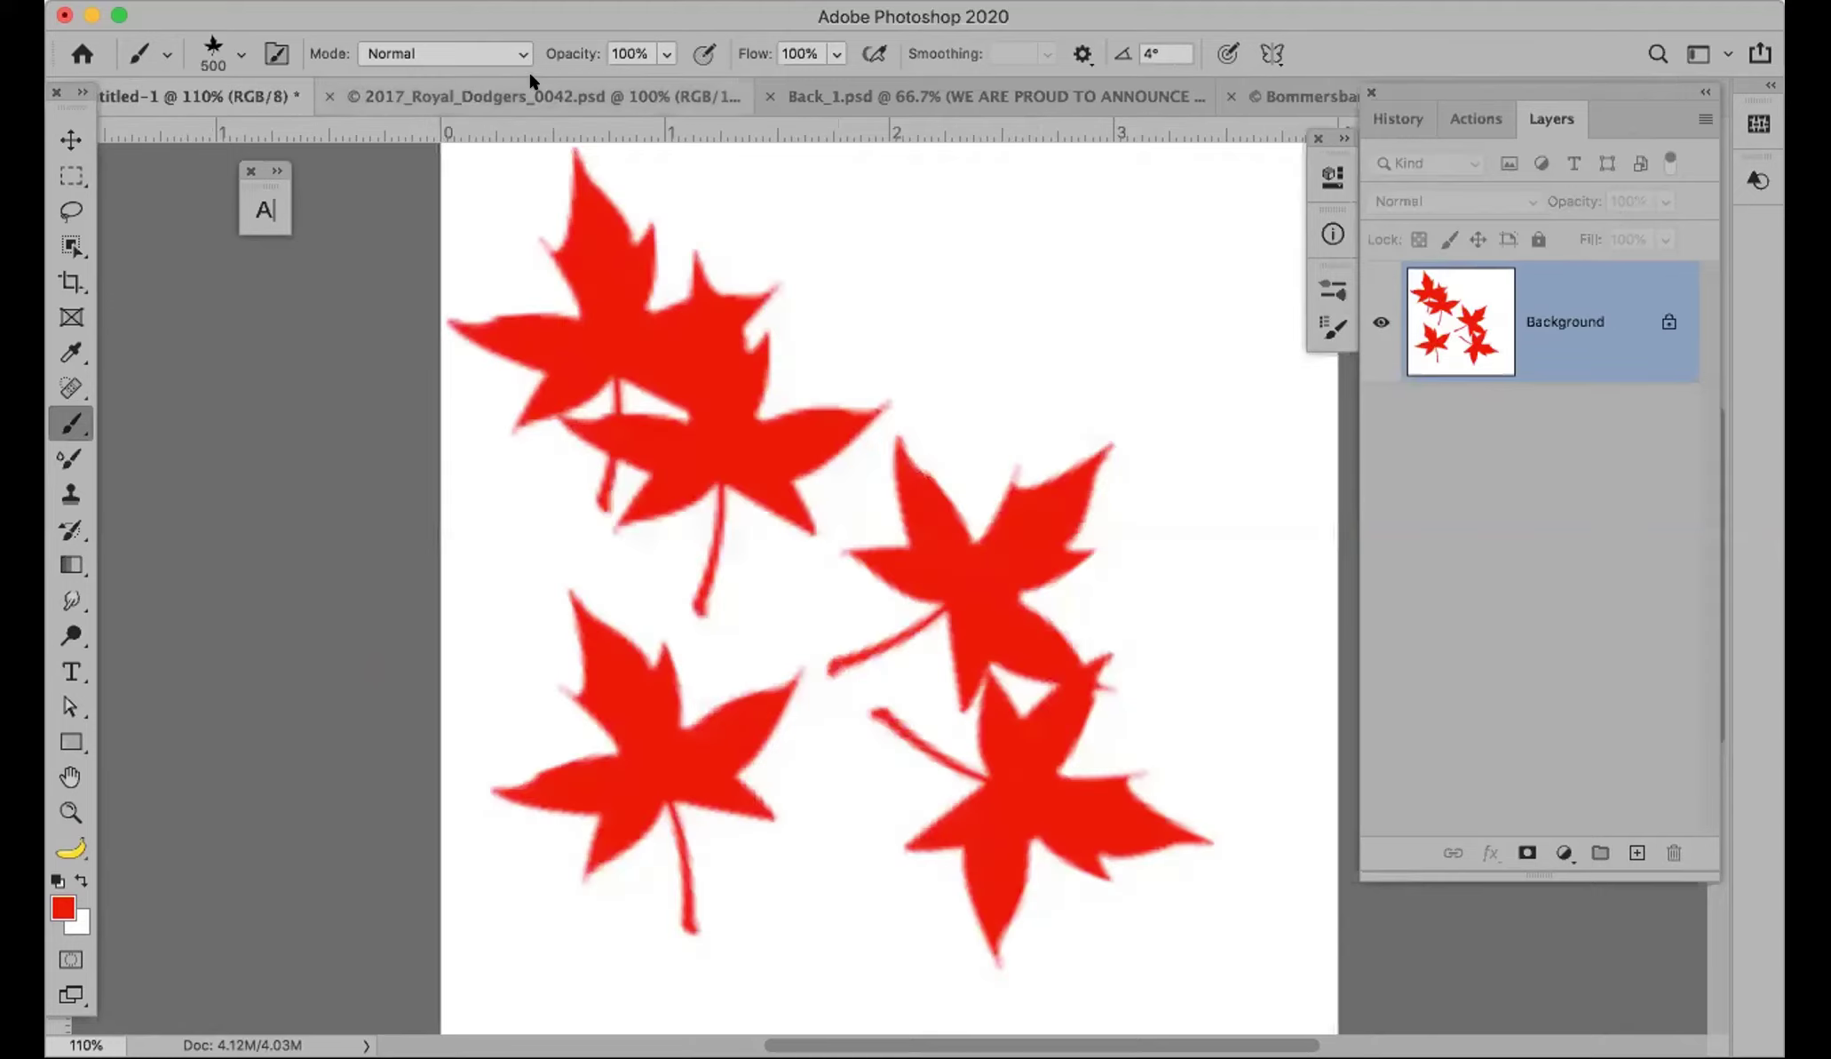
left_click(577, 94)
left_click(949, 98)
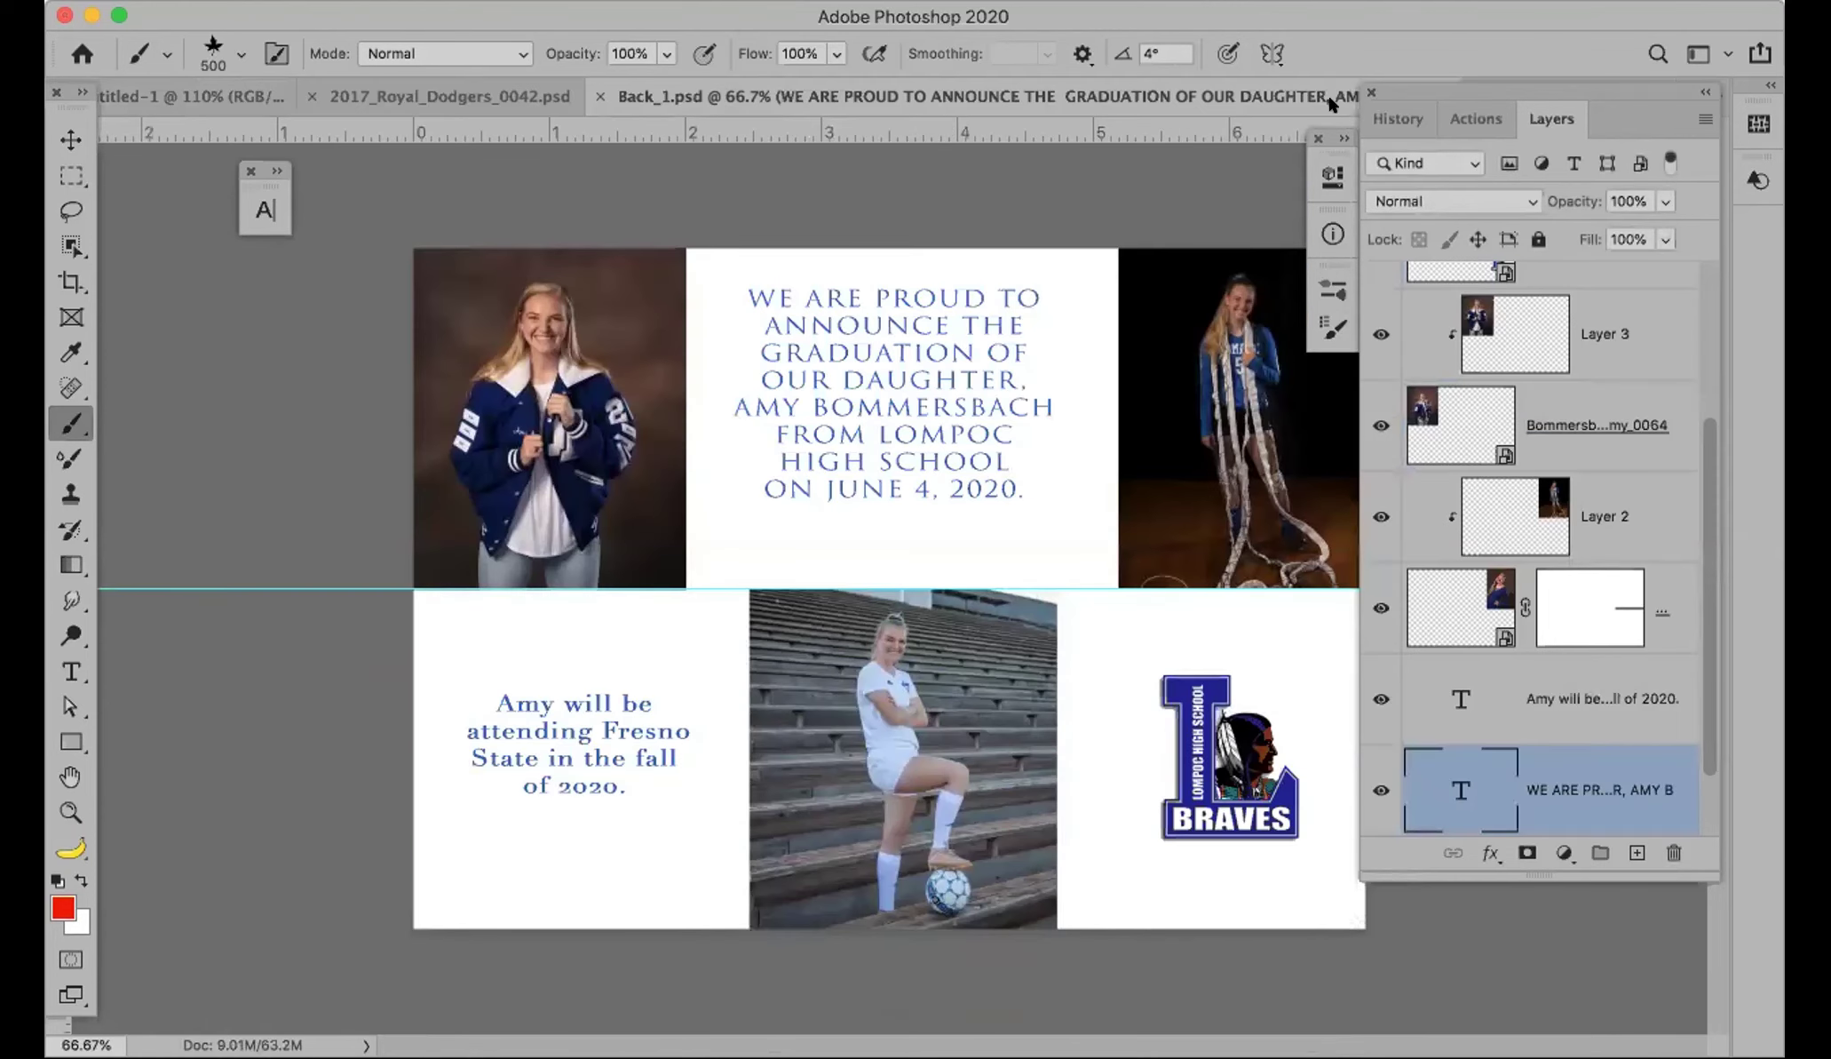
left_click_drag(1577, 78, 1559, 151)
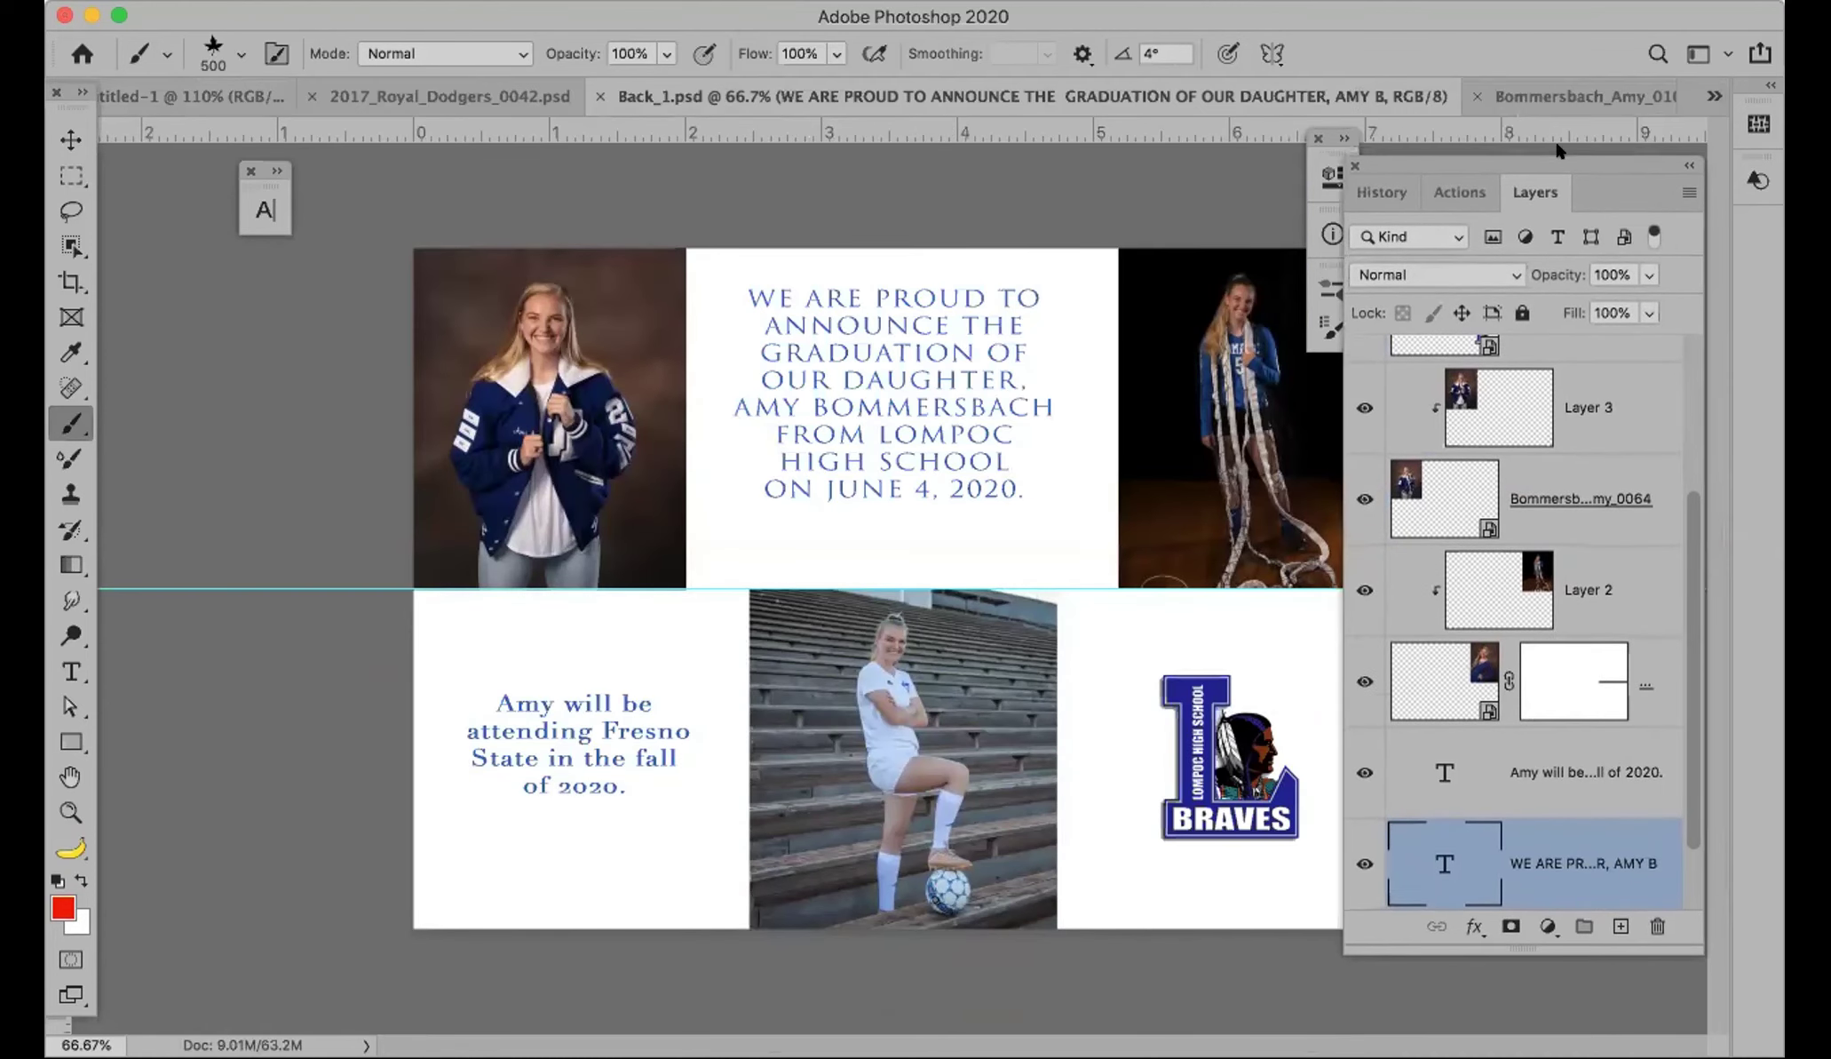
left_click(1354, 165)
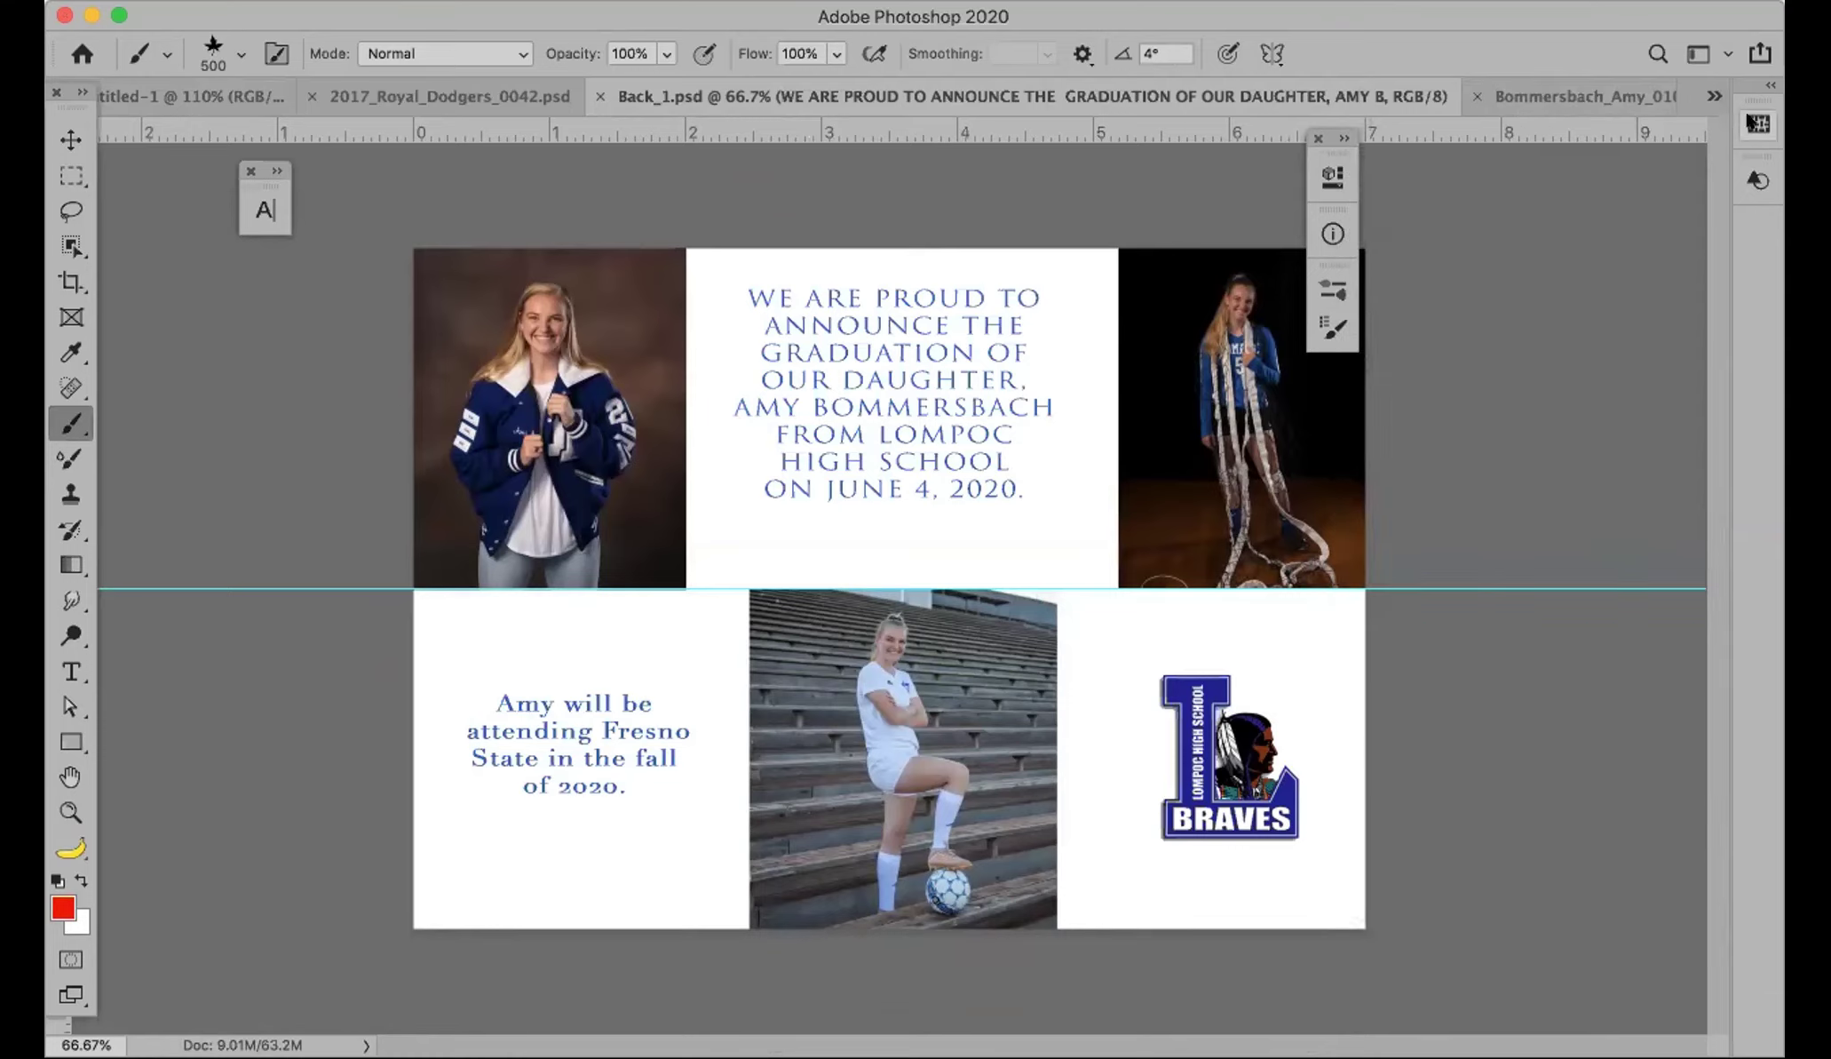
left_click(1586, 95)
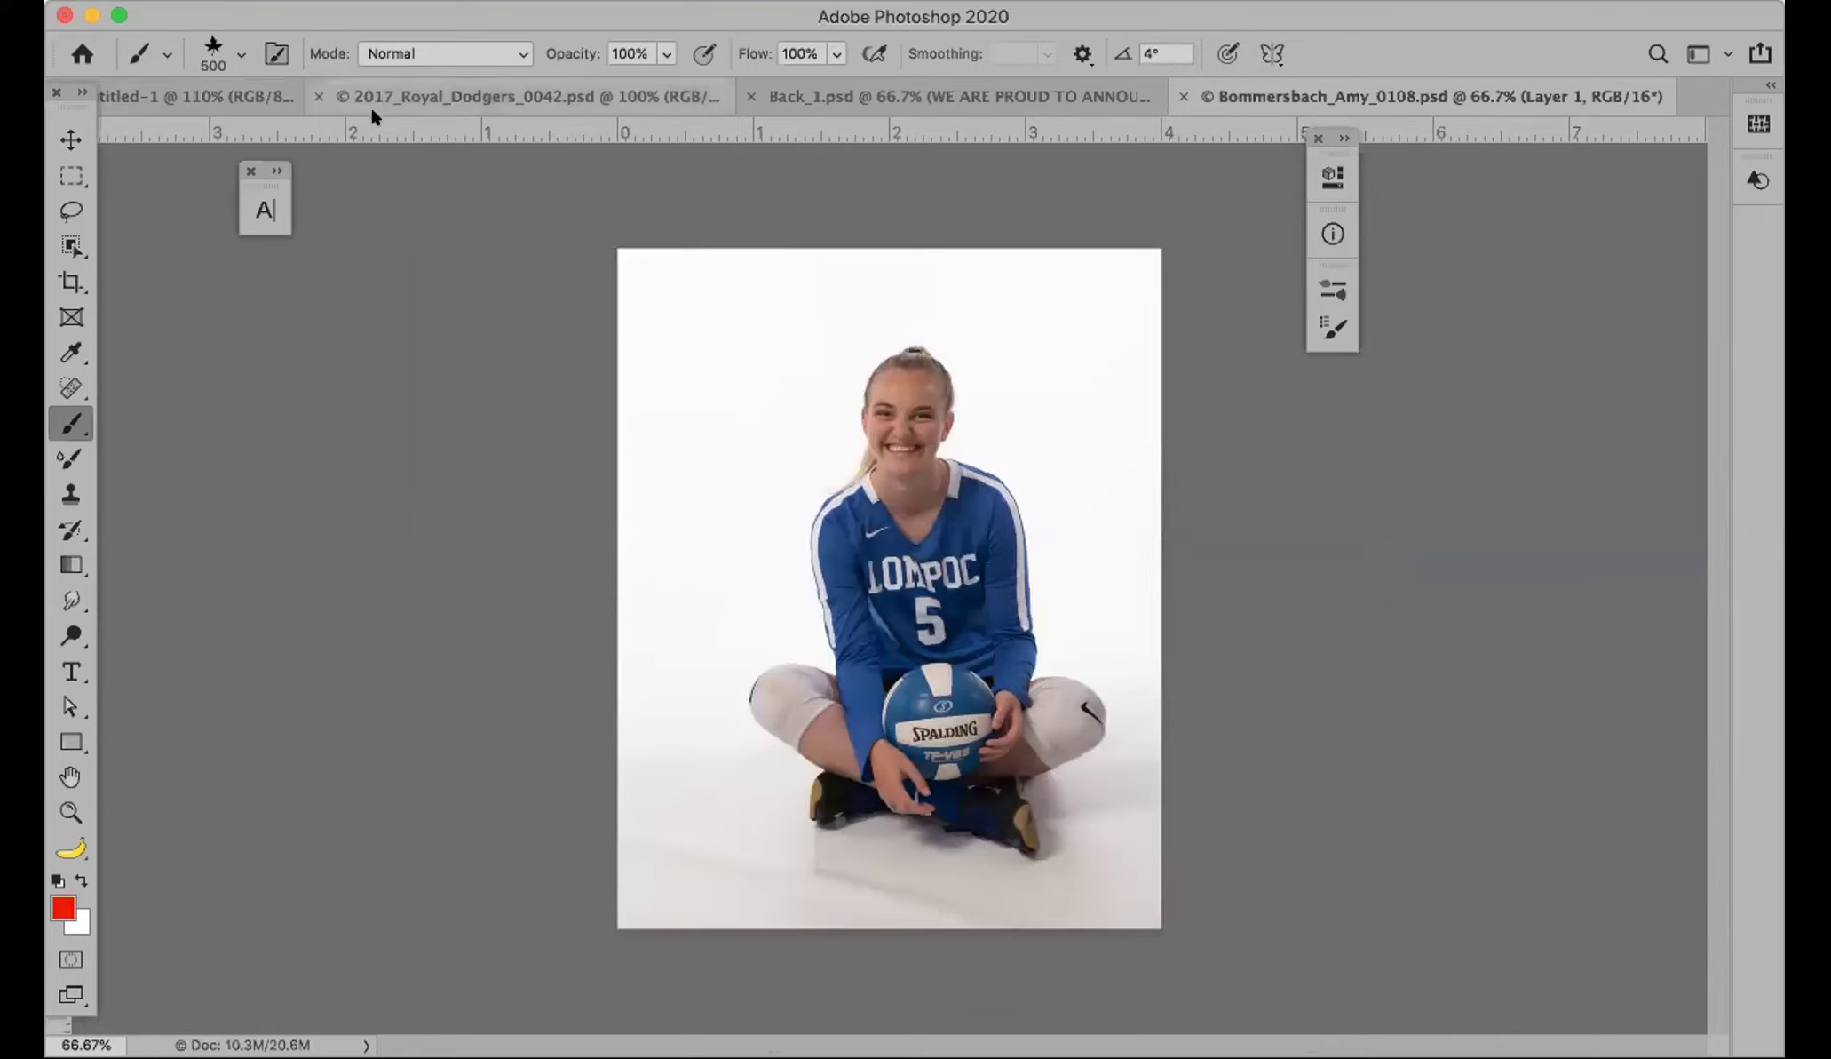
Step: Return to the leaf document and close all the other open documents
left_click(256, 97)
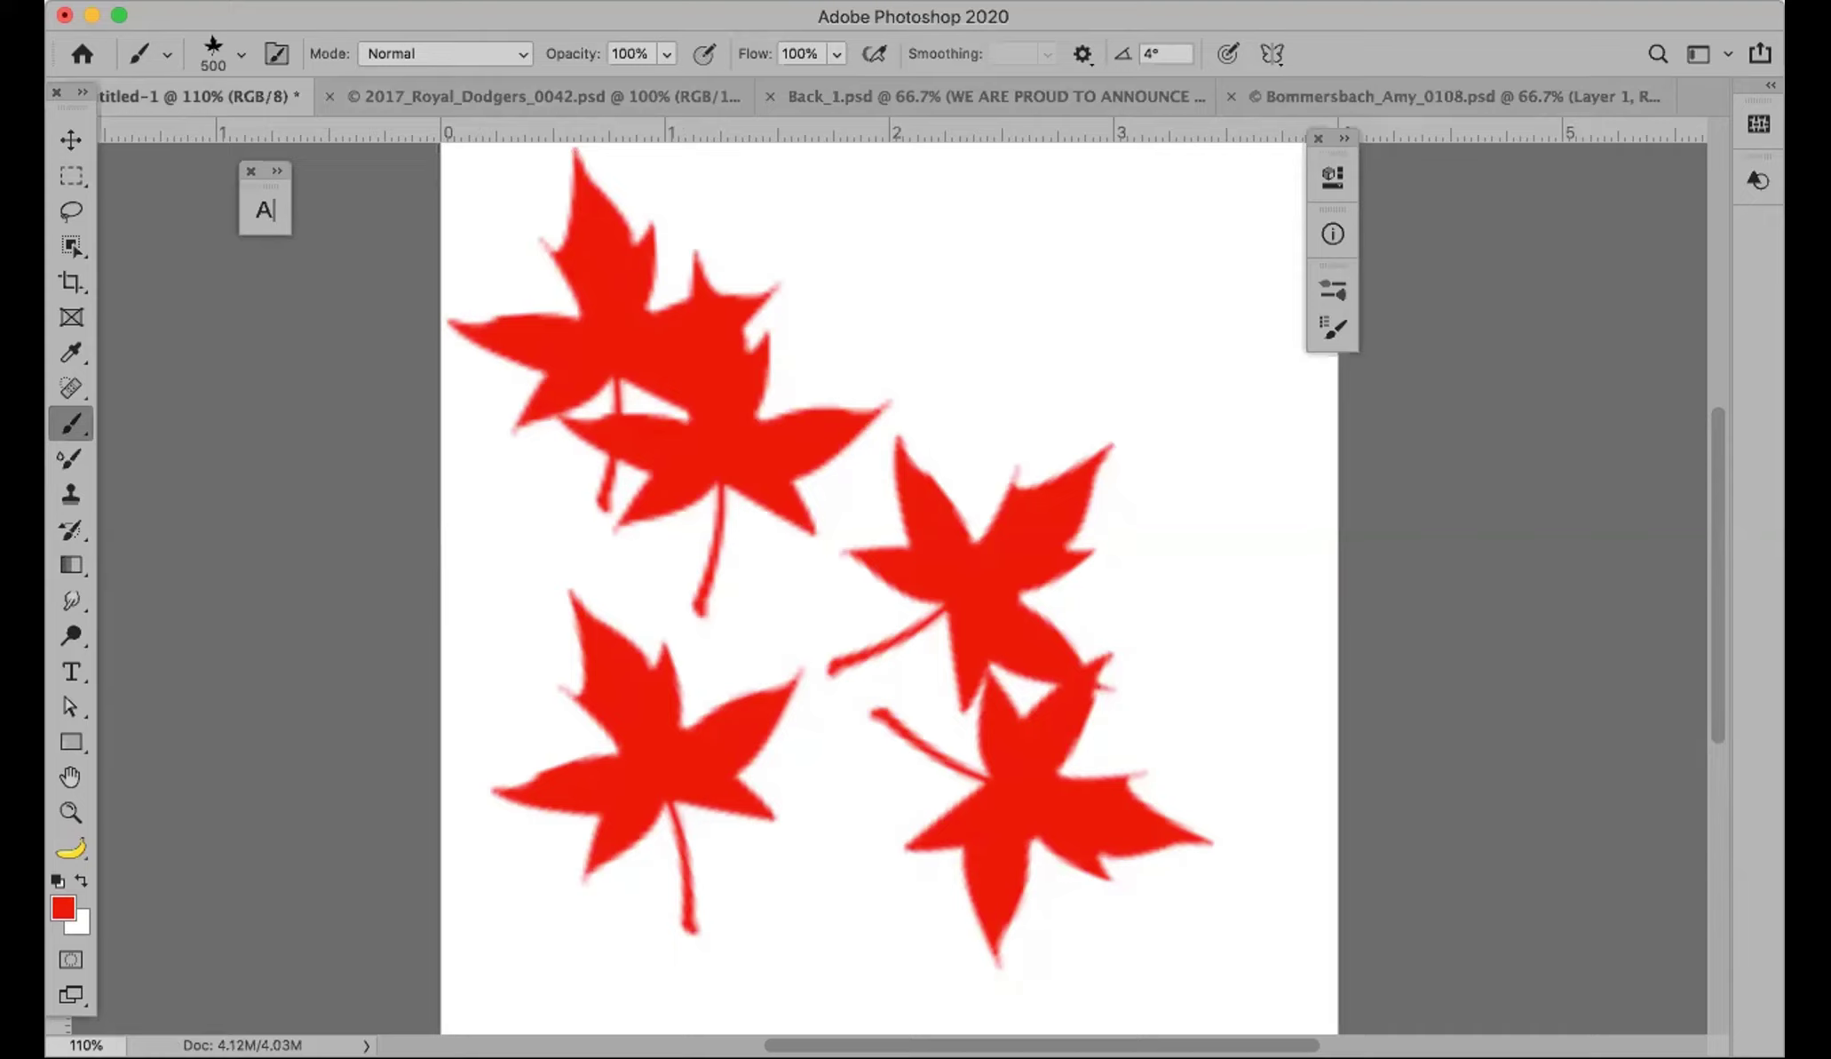
left_click(257, 2)
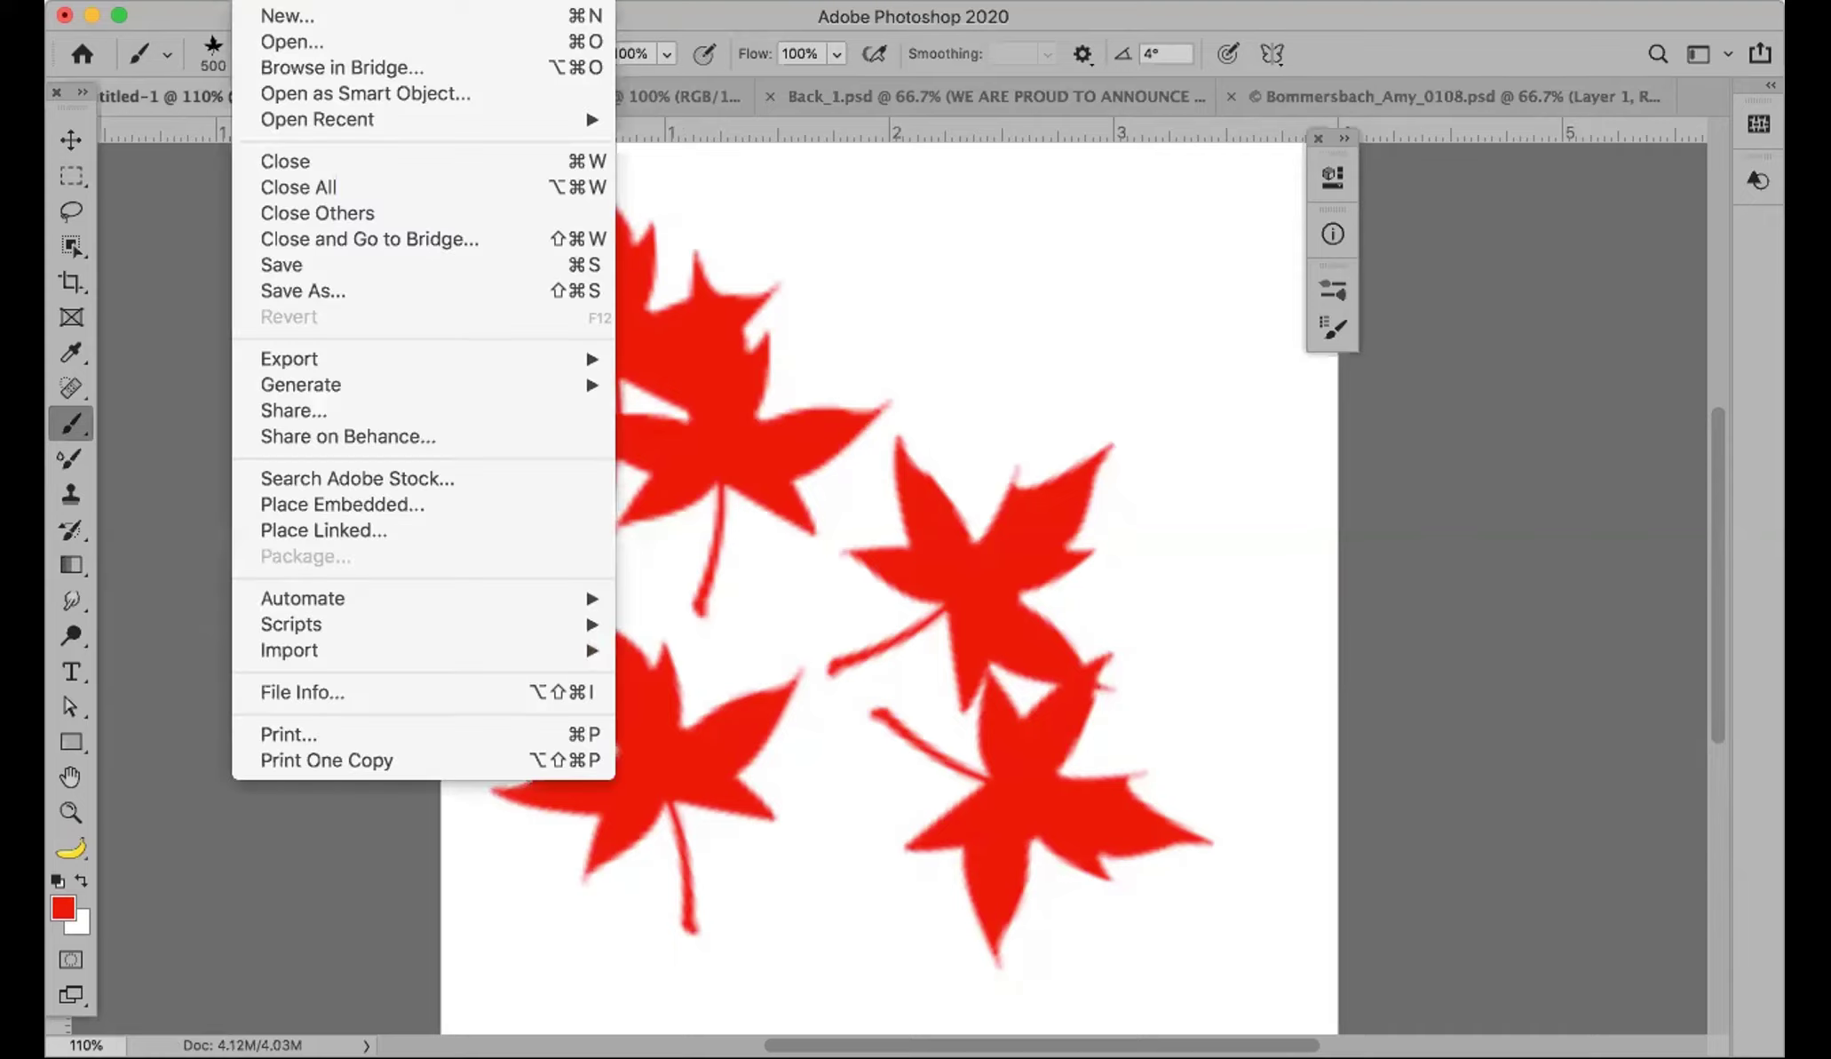
left_click(301, 213)
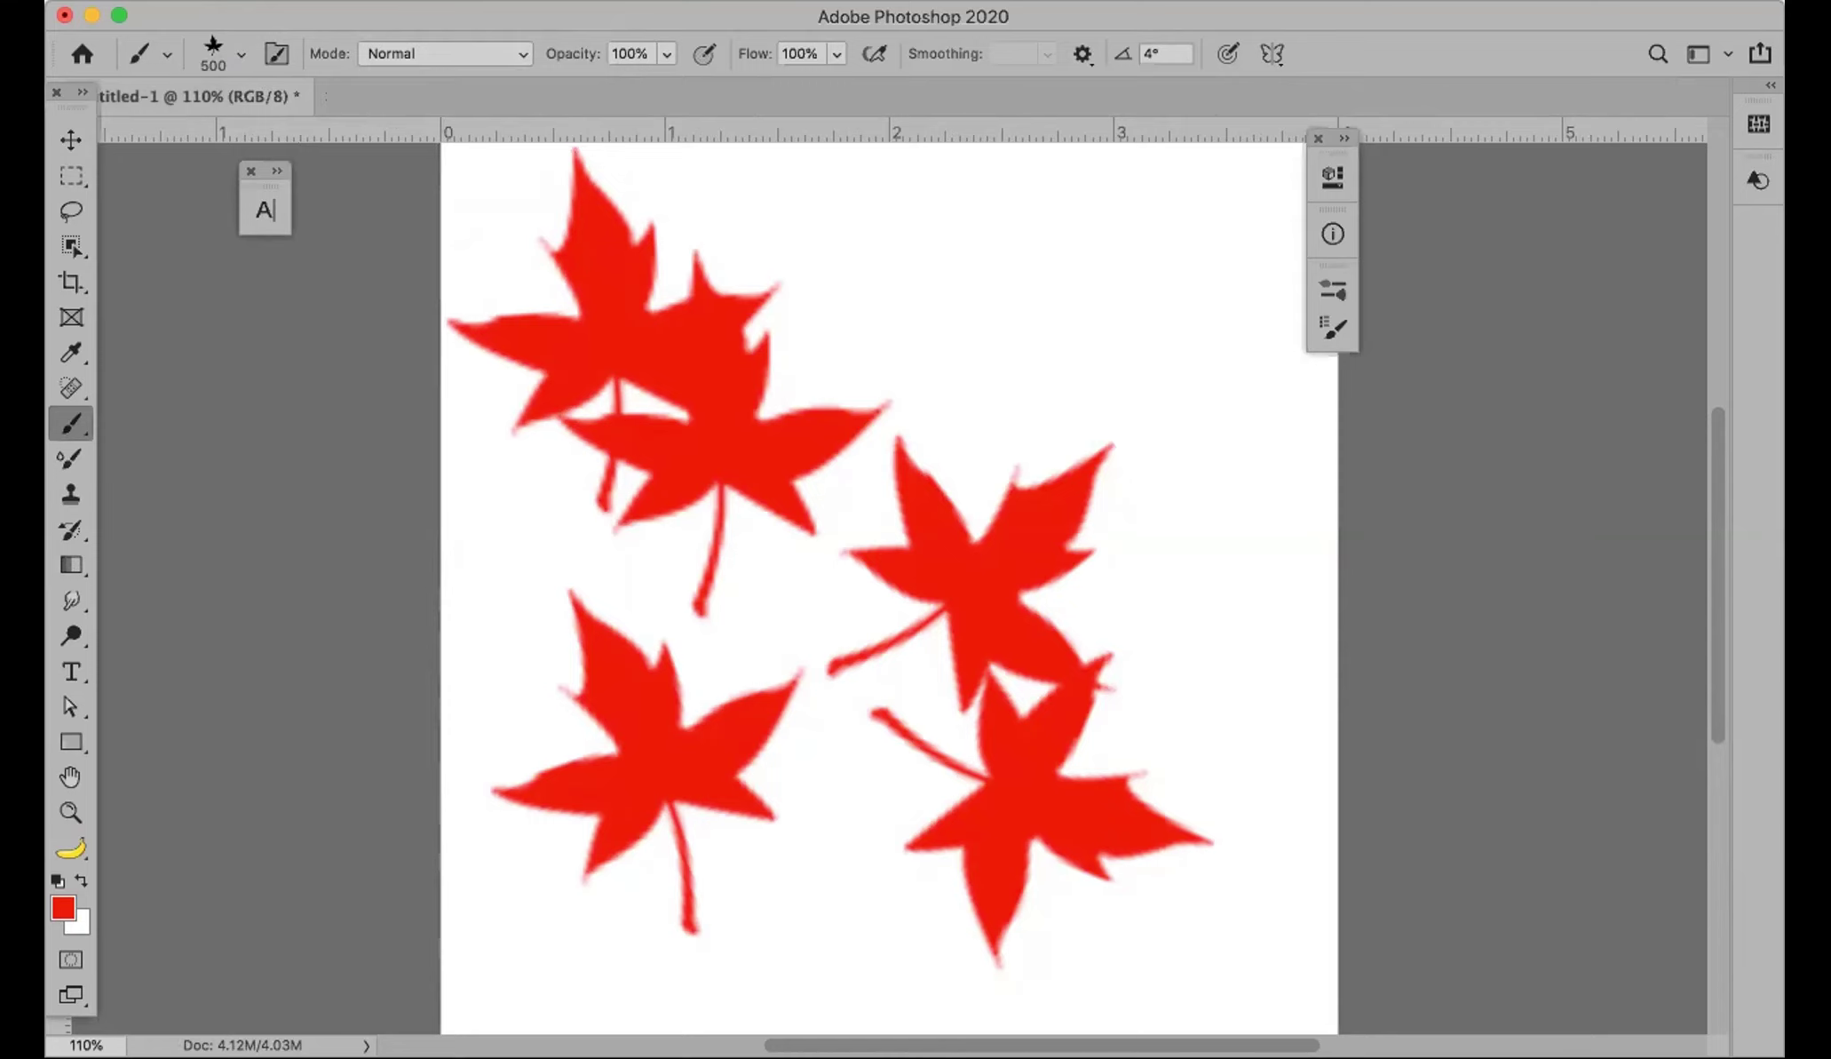
Step: Show the Layers panel again and move it back up below the options bar
left_click(888, 0)
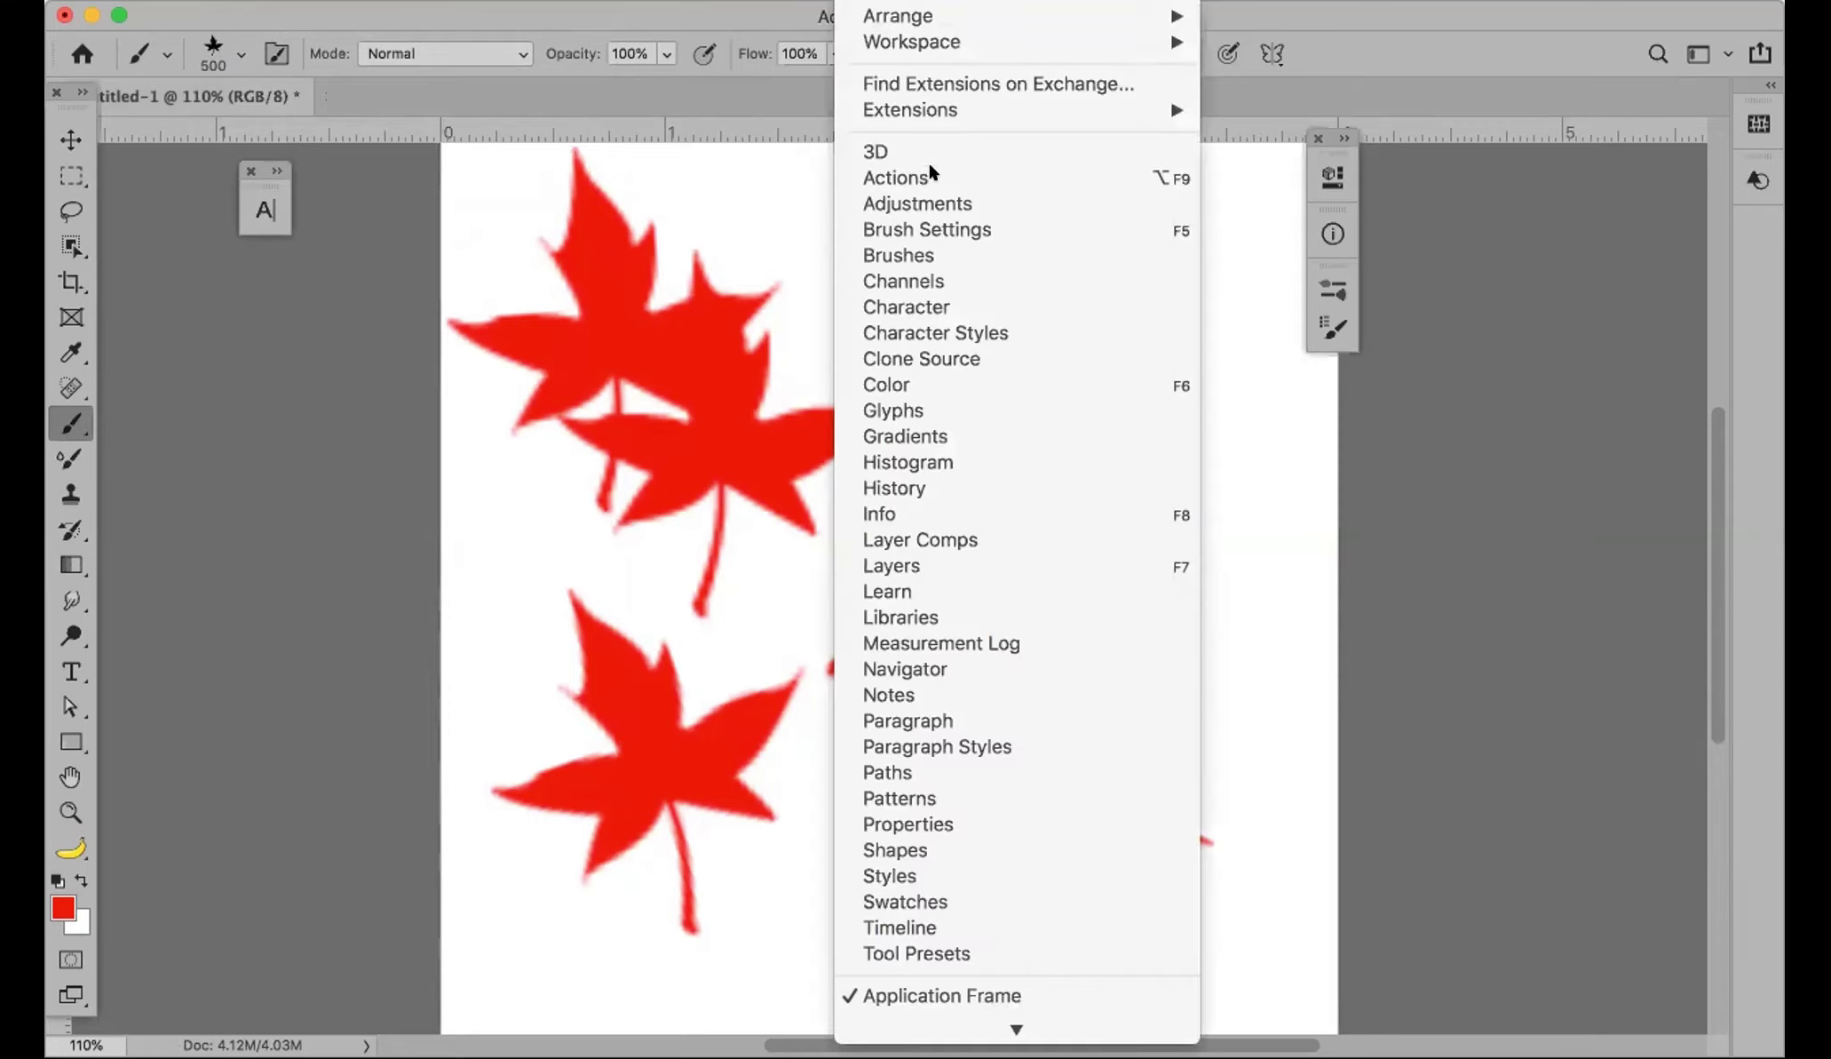
left_click(923, 565)
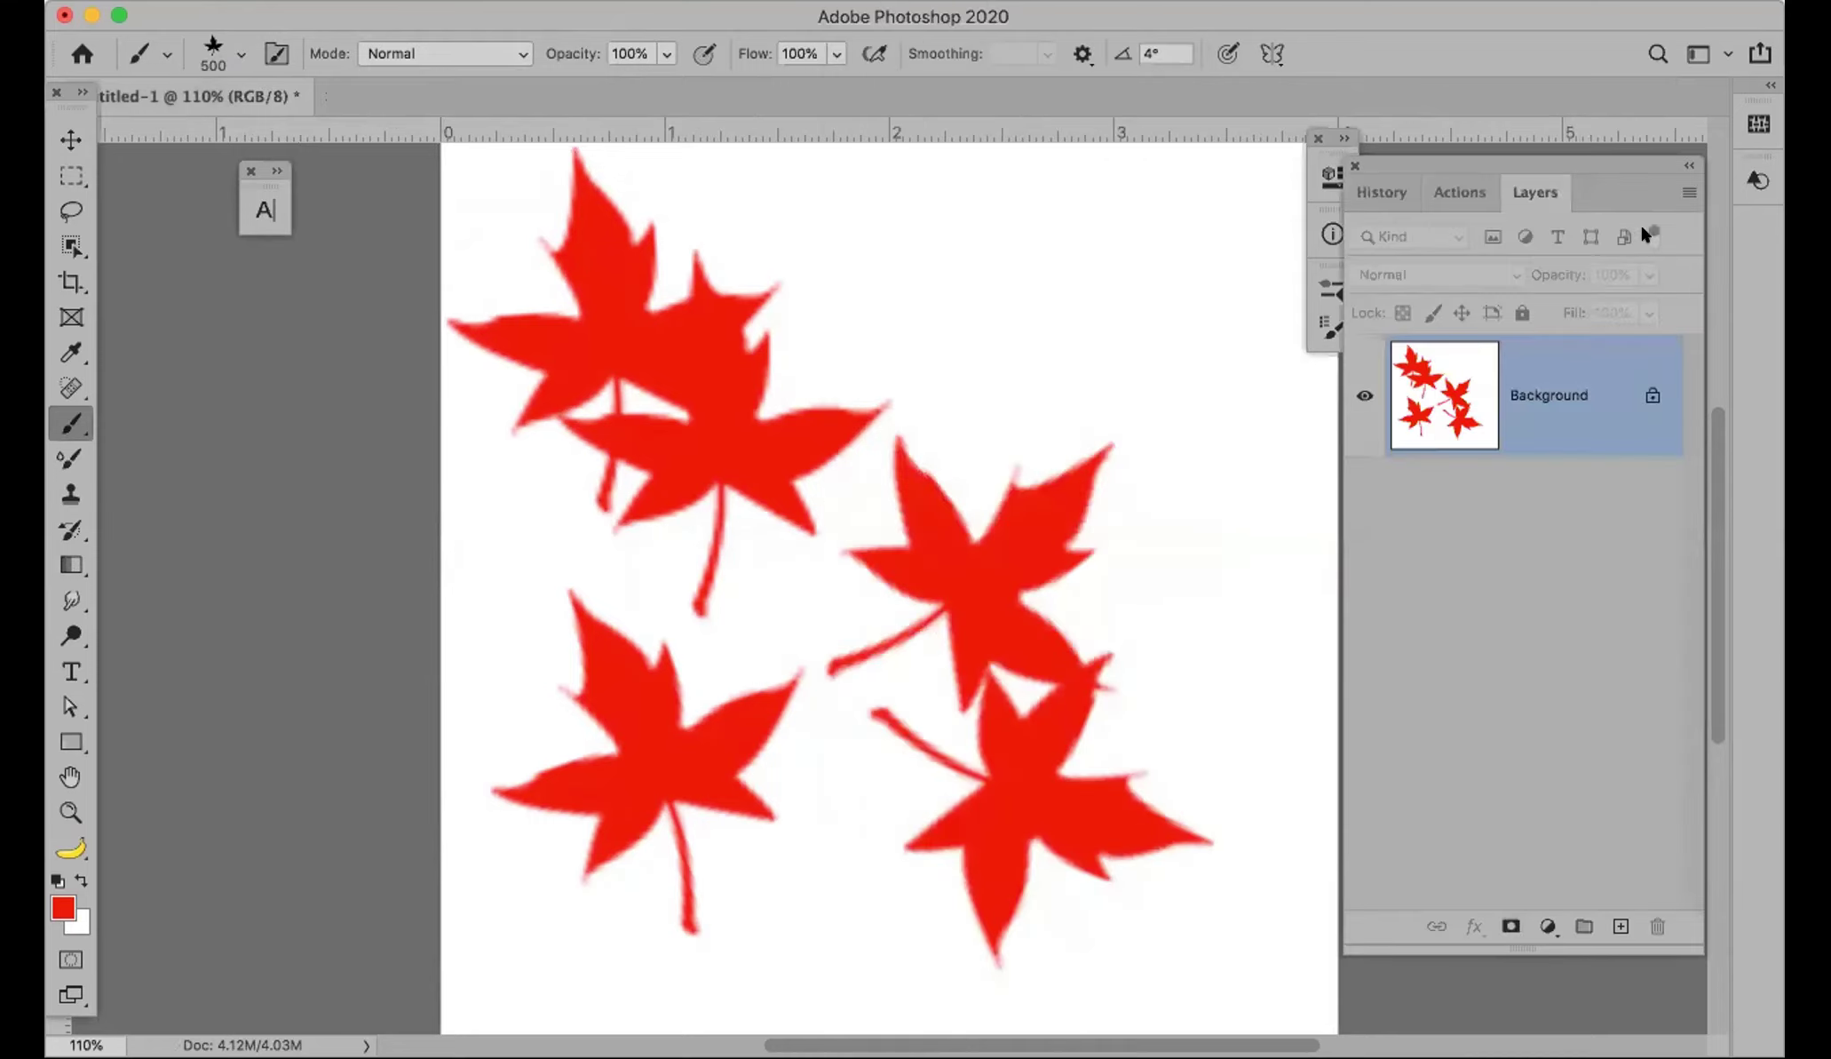
left_click_drag(1627, 163, 1654, 79)
Step: Close the leaf document without saving, go to Bridge, and close the small floating type panel over the volleyball portrait
left_click(252, 1)
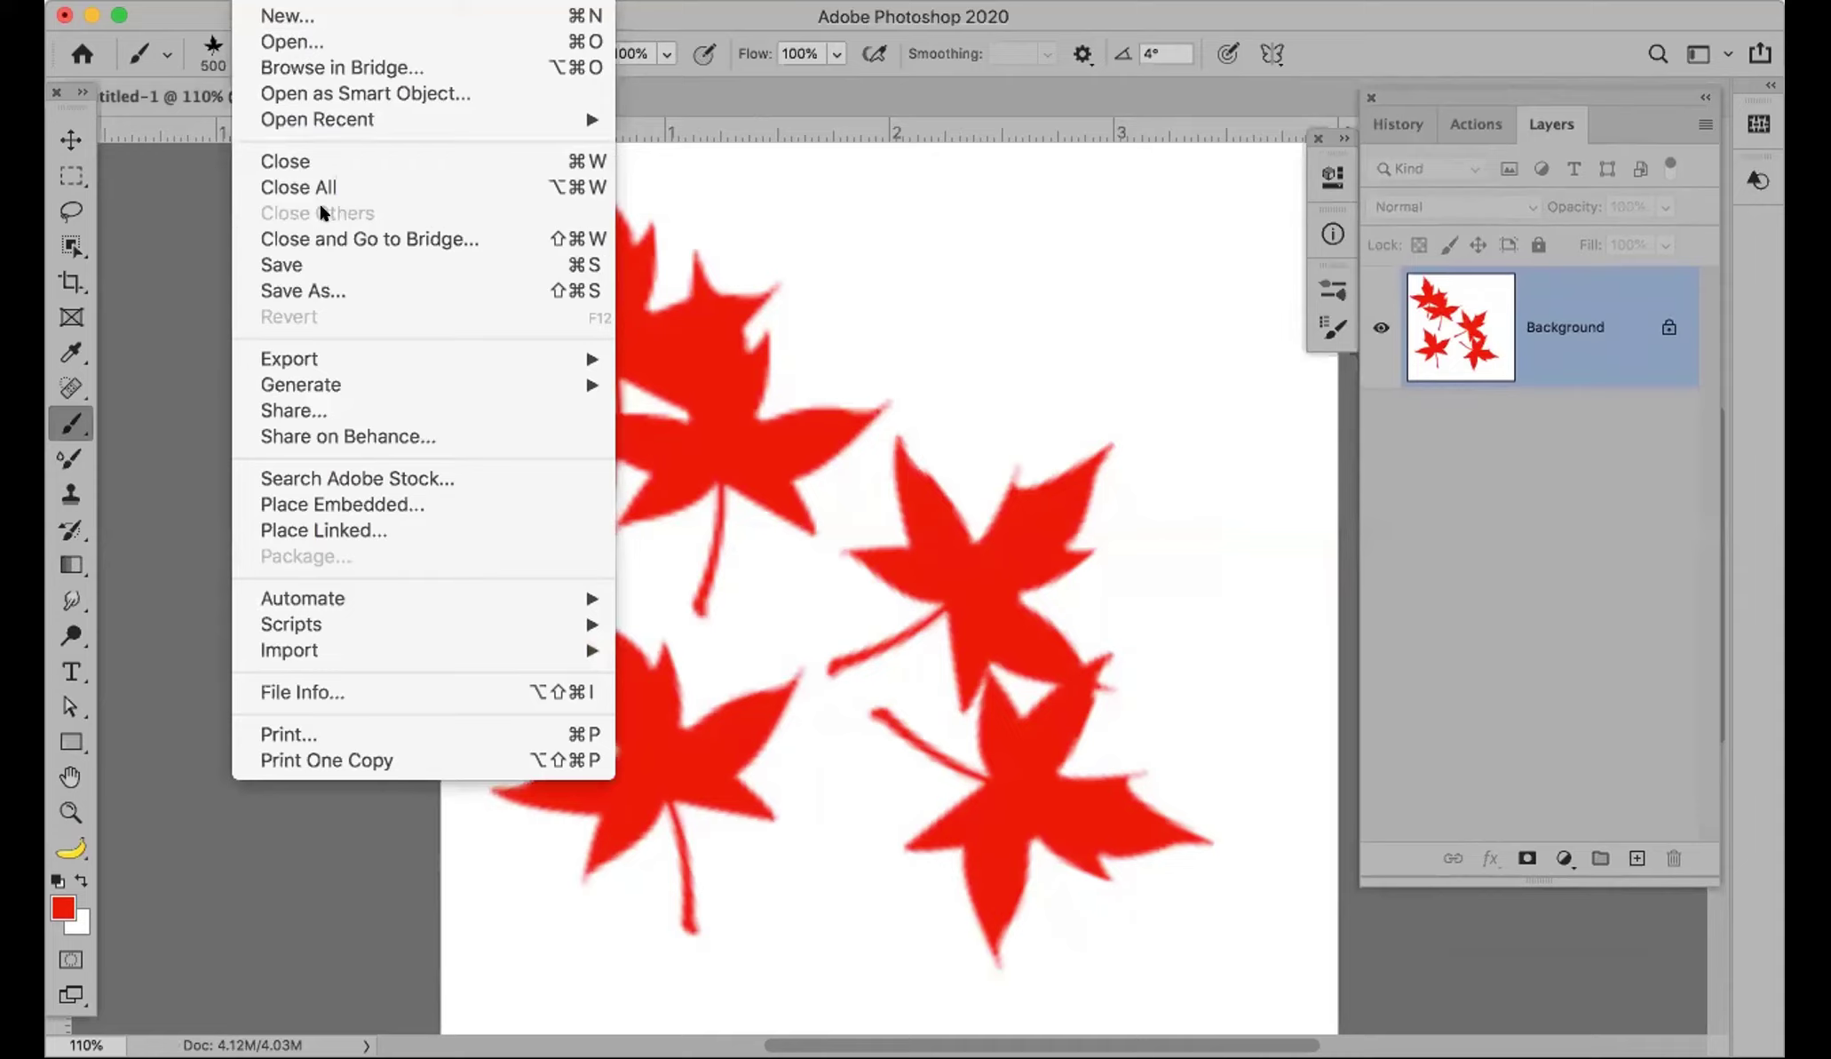
left_click(426, 242)
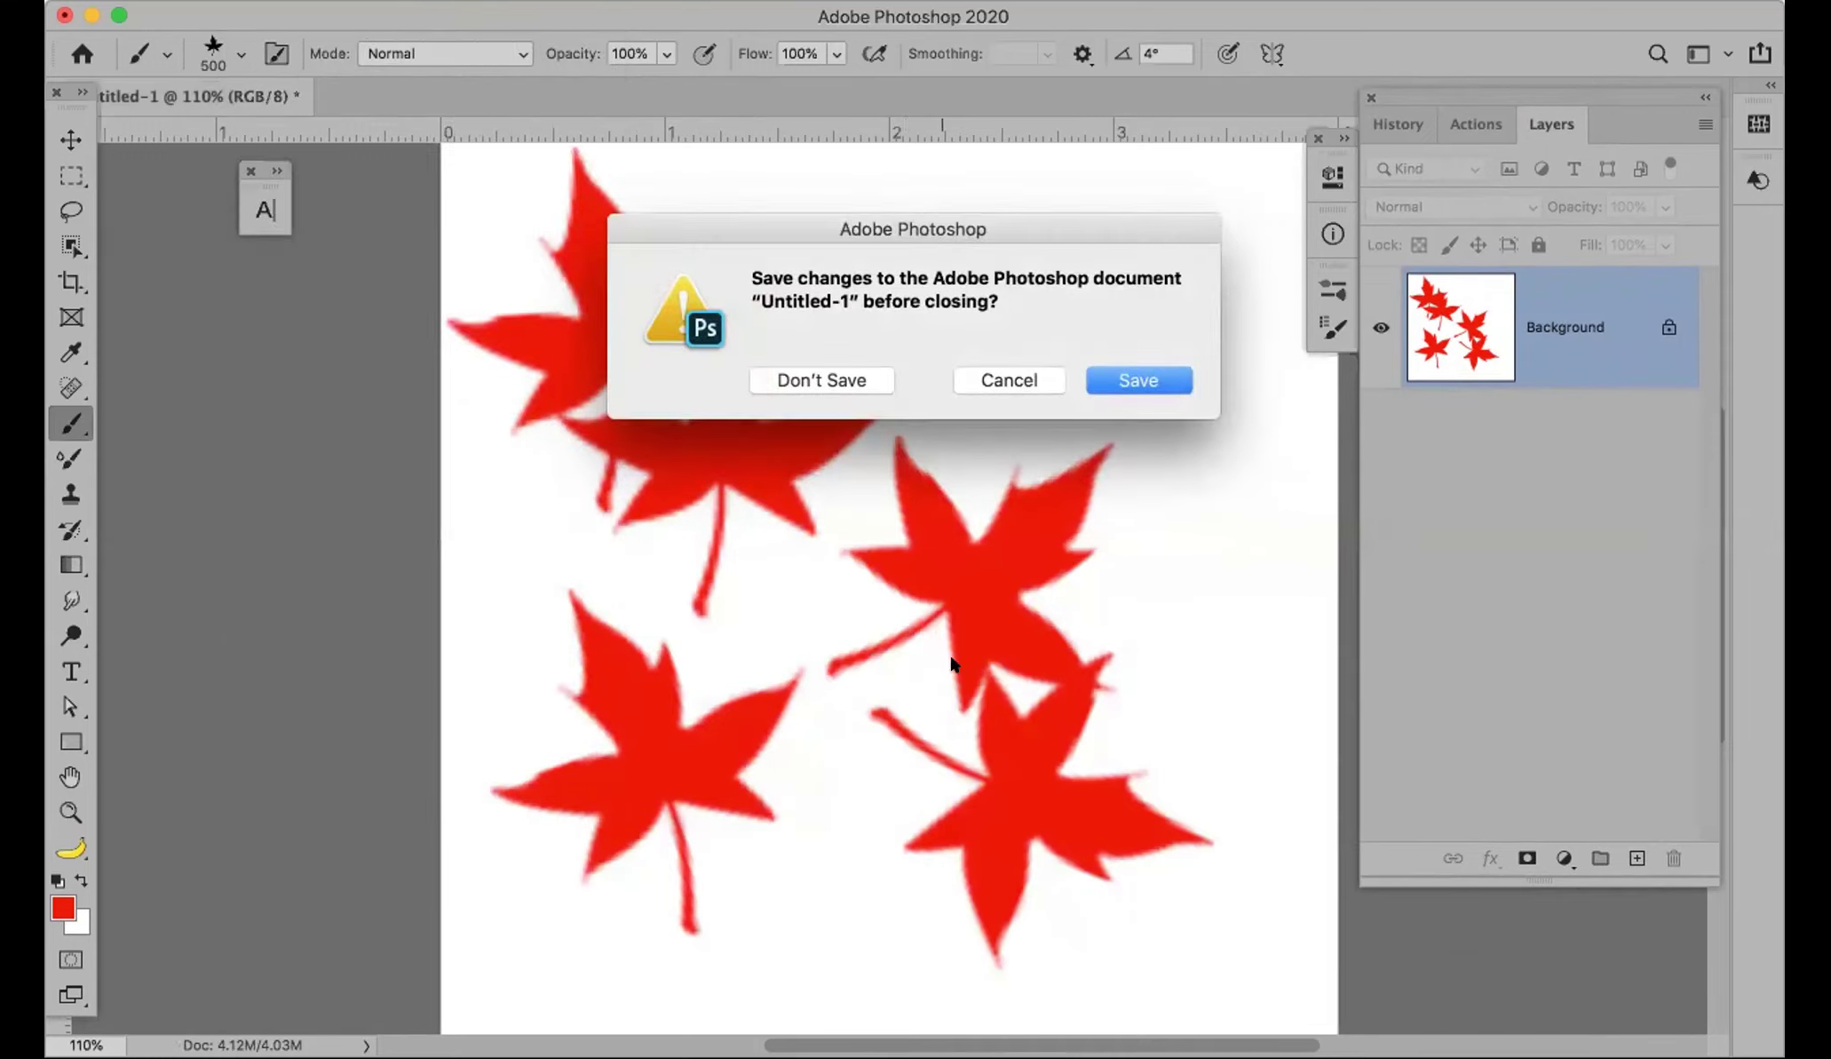
left_click(818, 380)
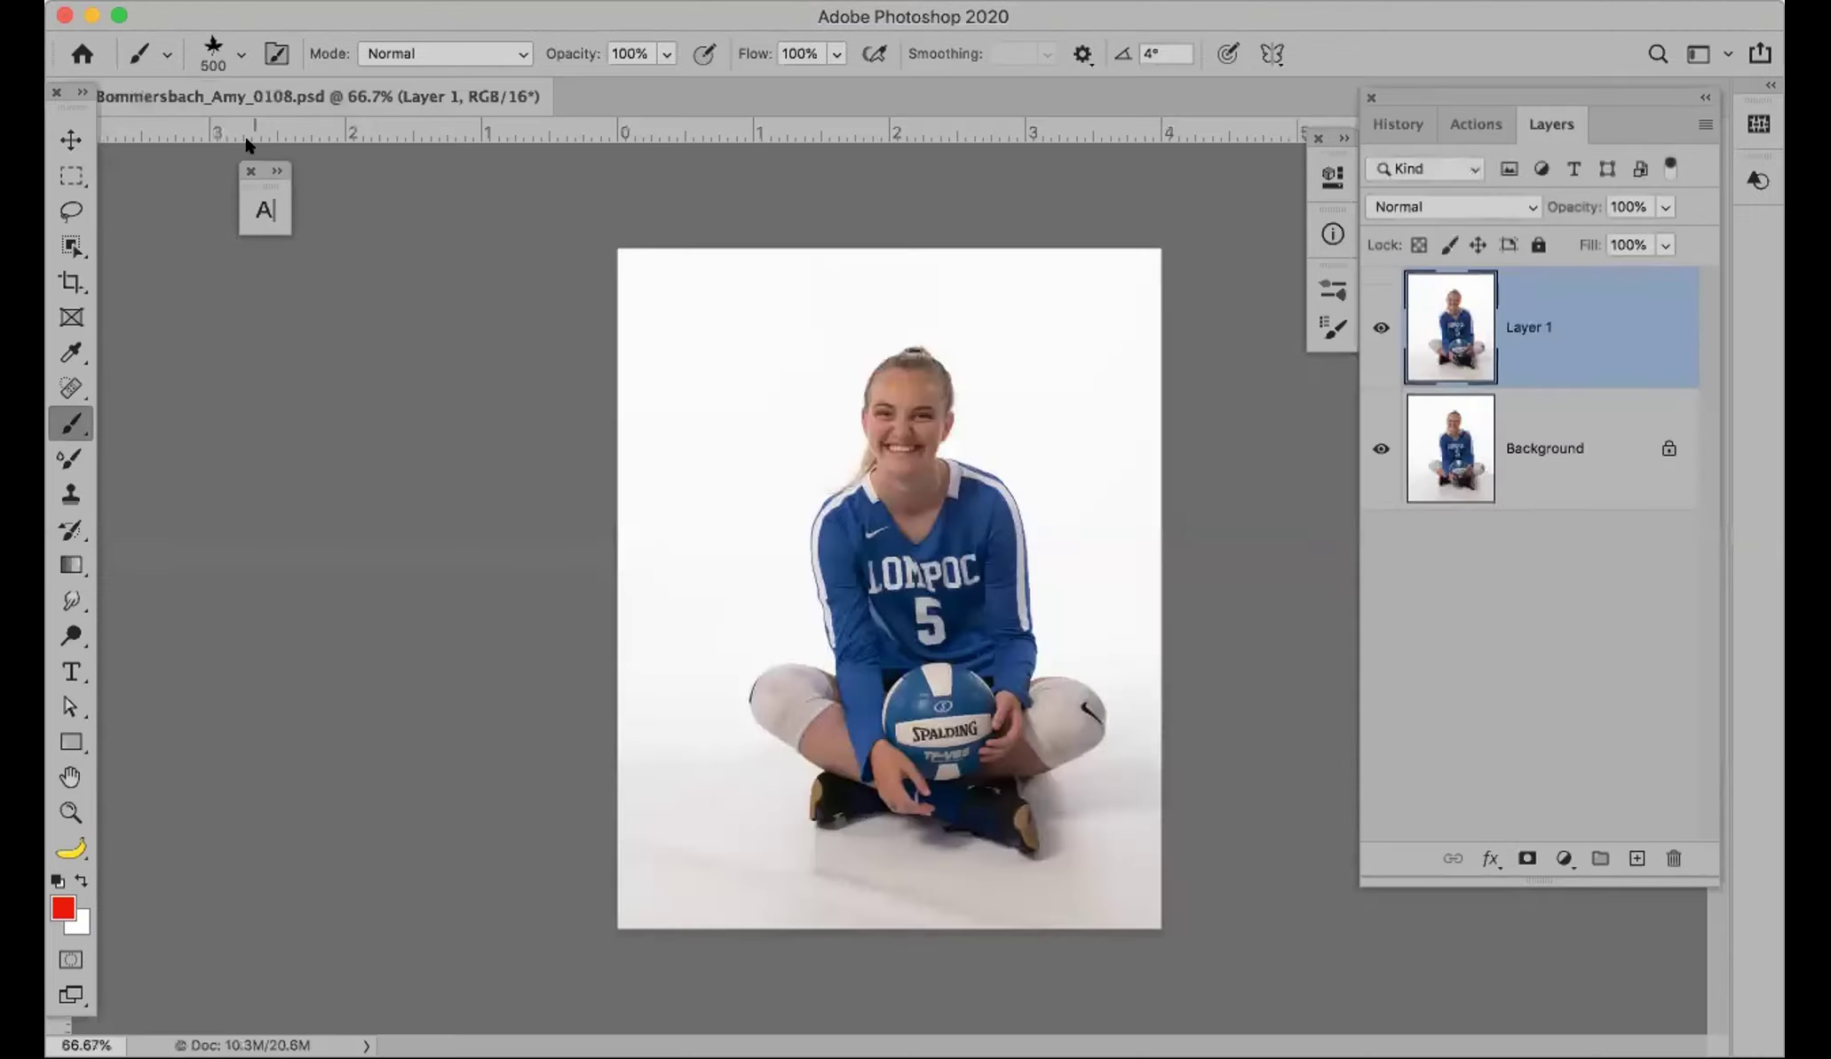
left_click(251, 171)
Step: Try resizing Layer 1 to 73.92% wide and 78.73% high with Free Transform, then undo it and end the transform
key("z")
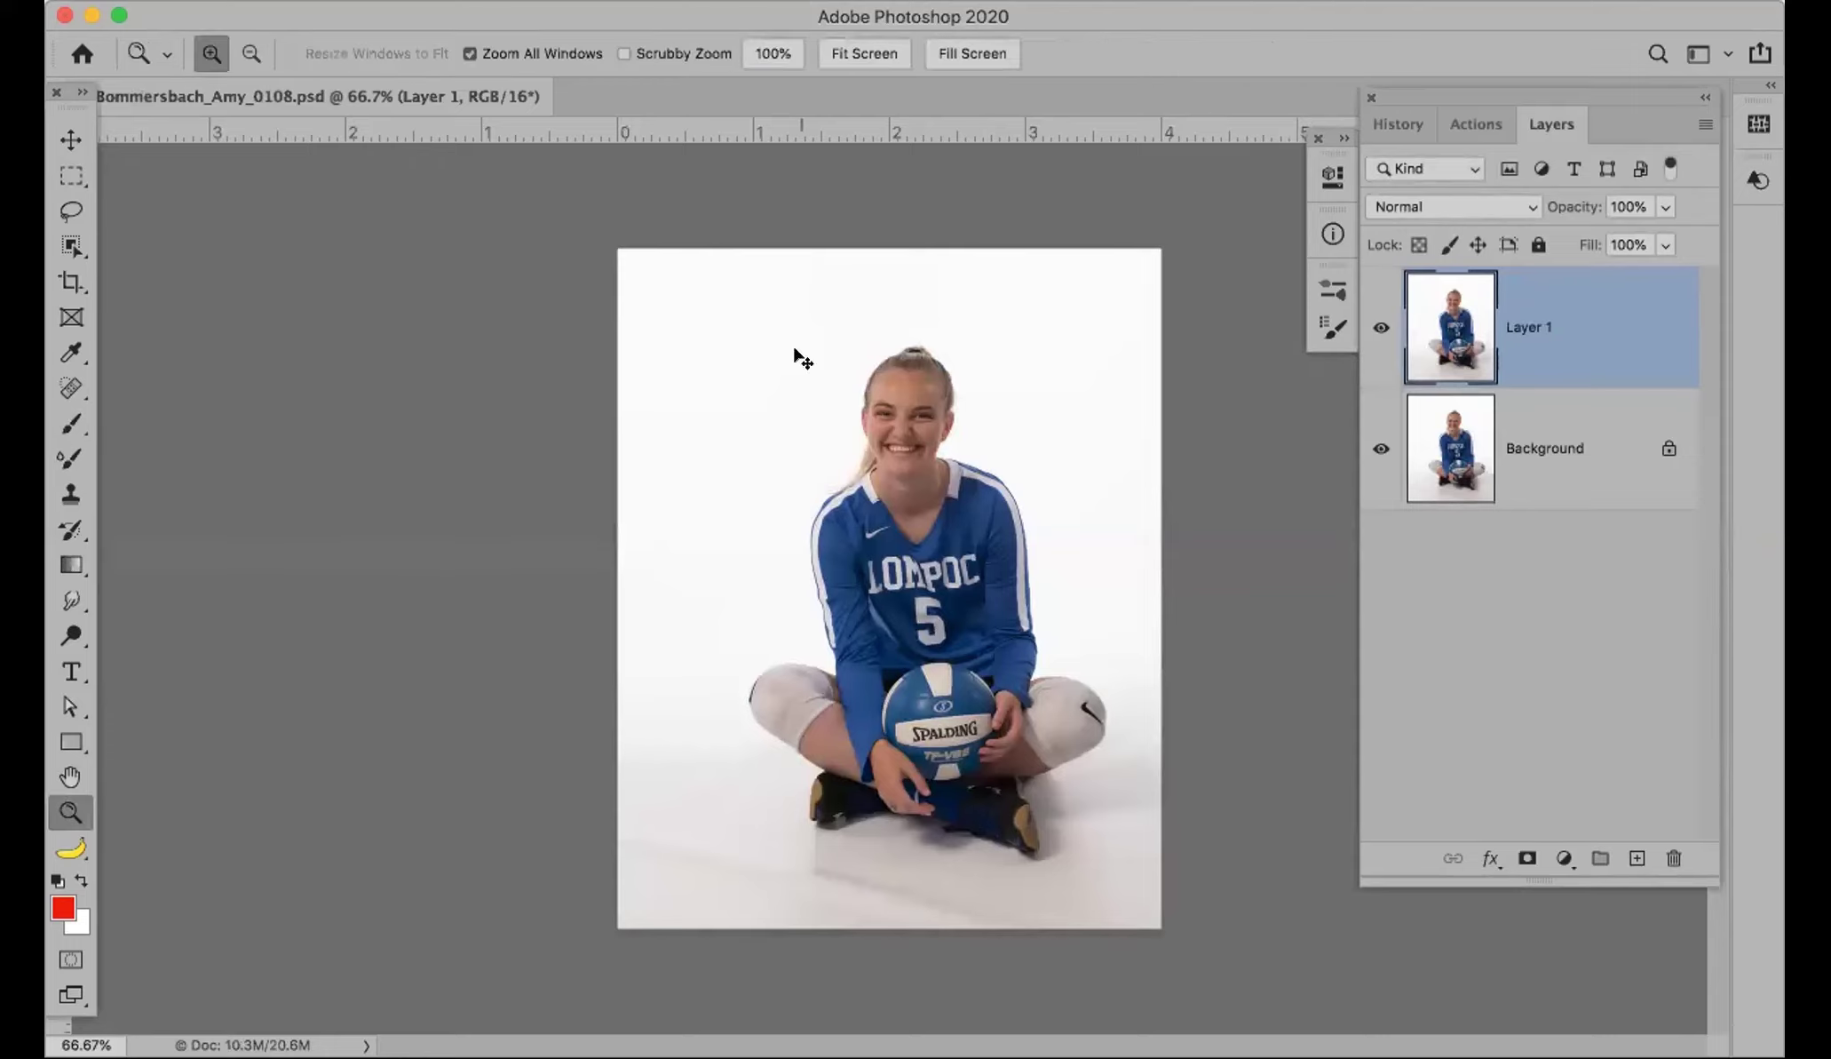
key("super+t")
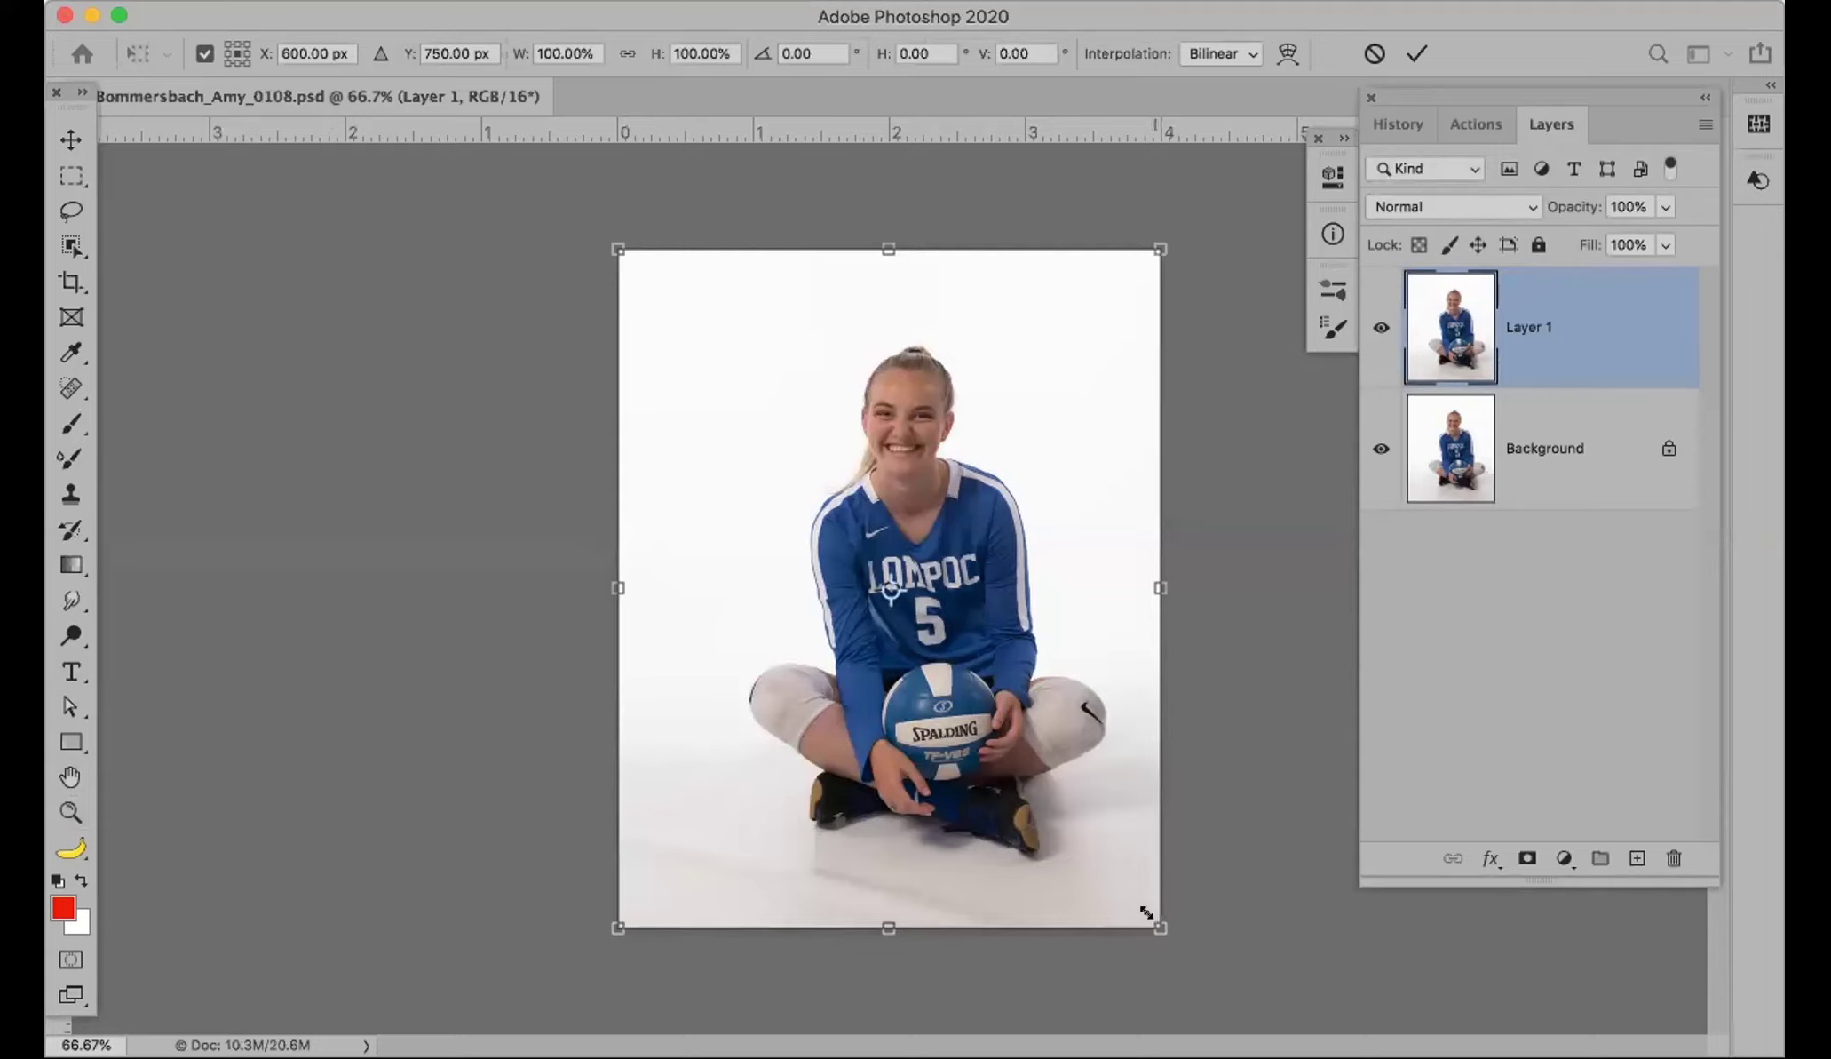
left_click_drag(1121, 881, 1019, 782)
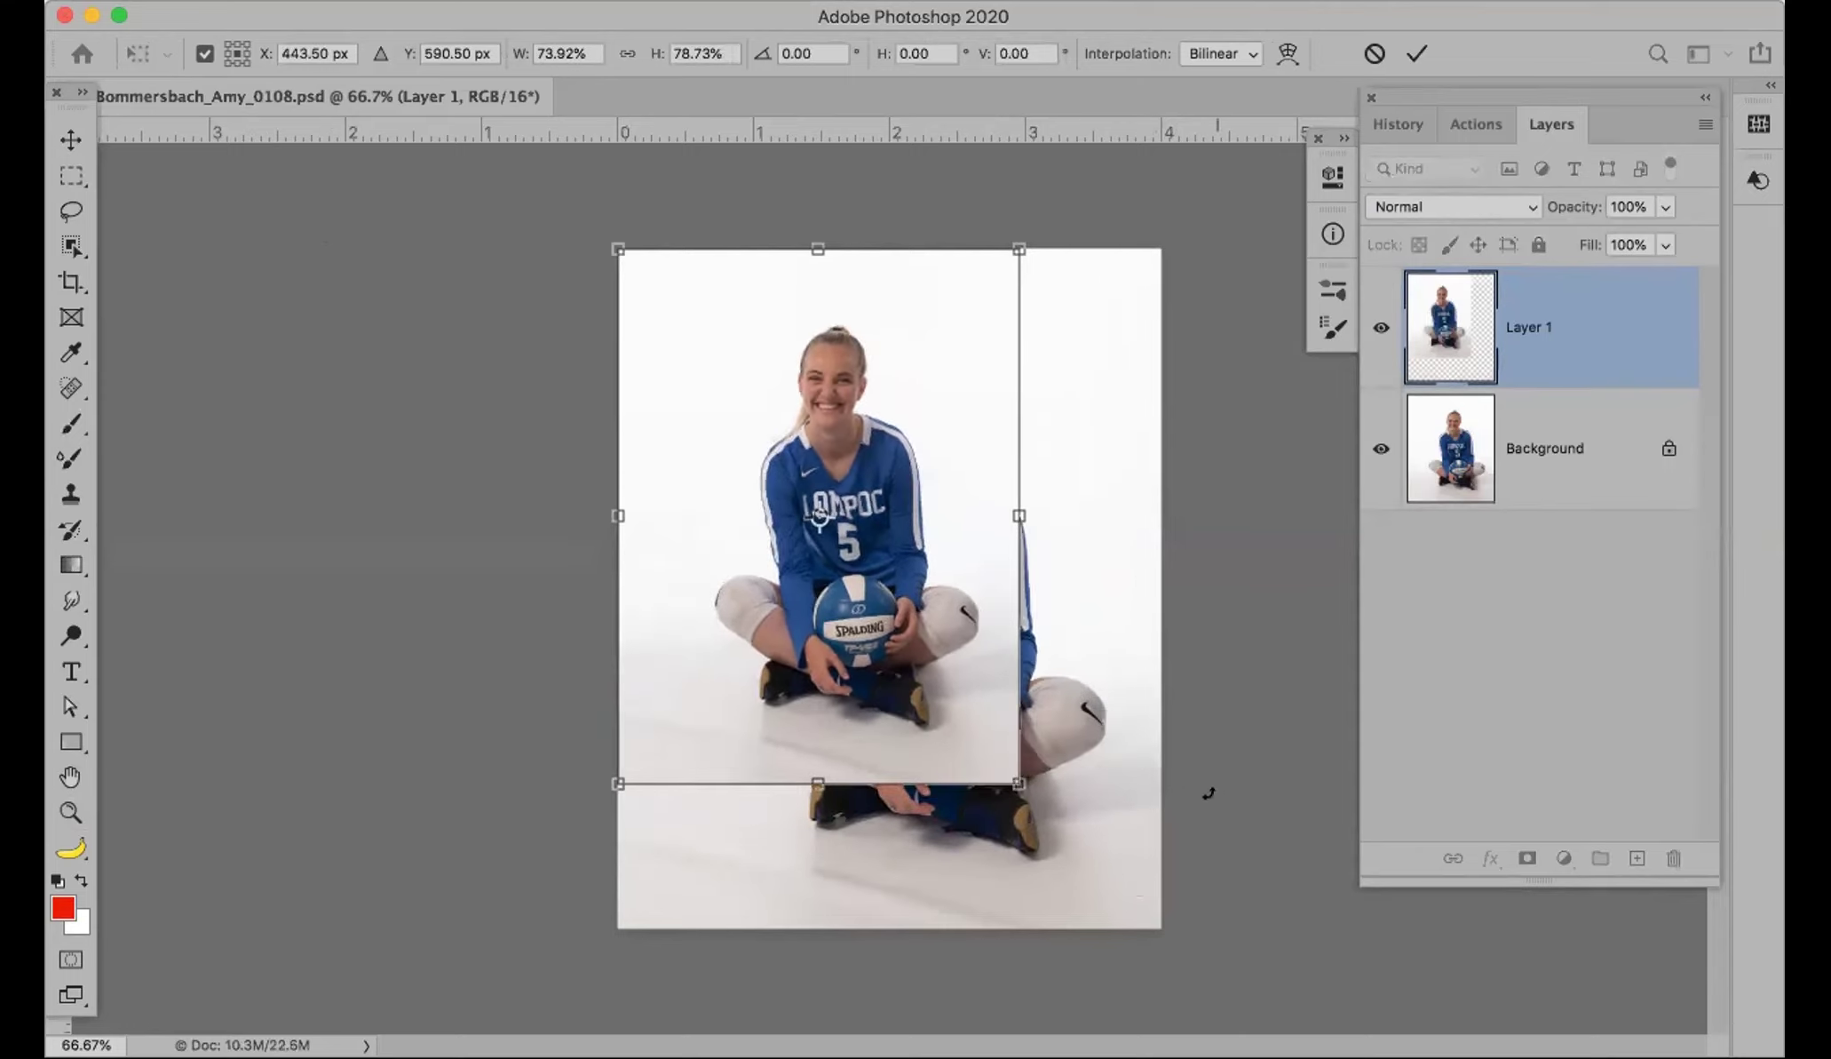
key("super+z")
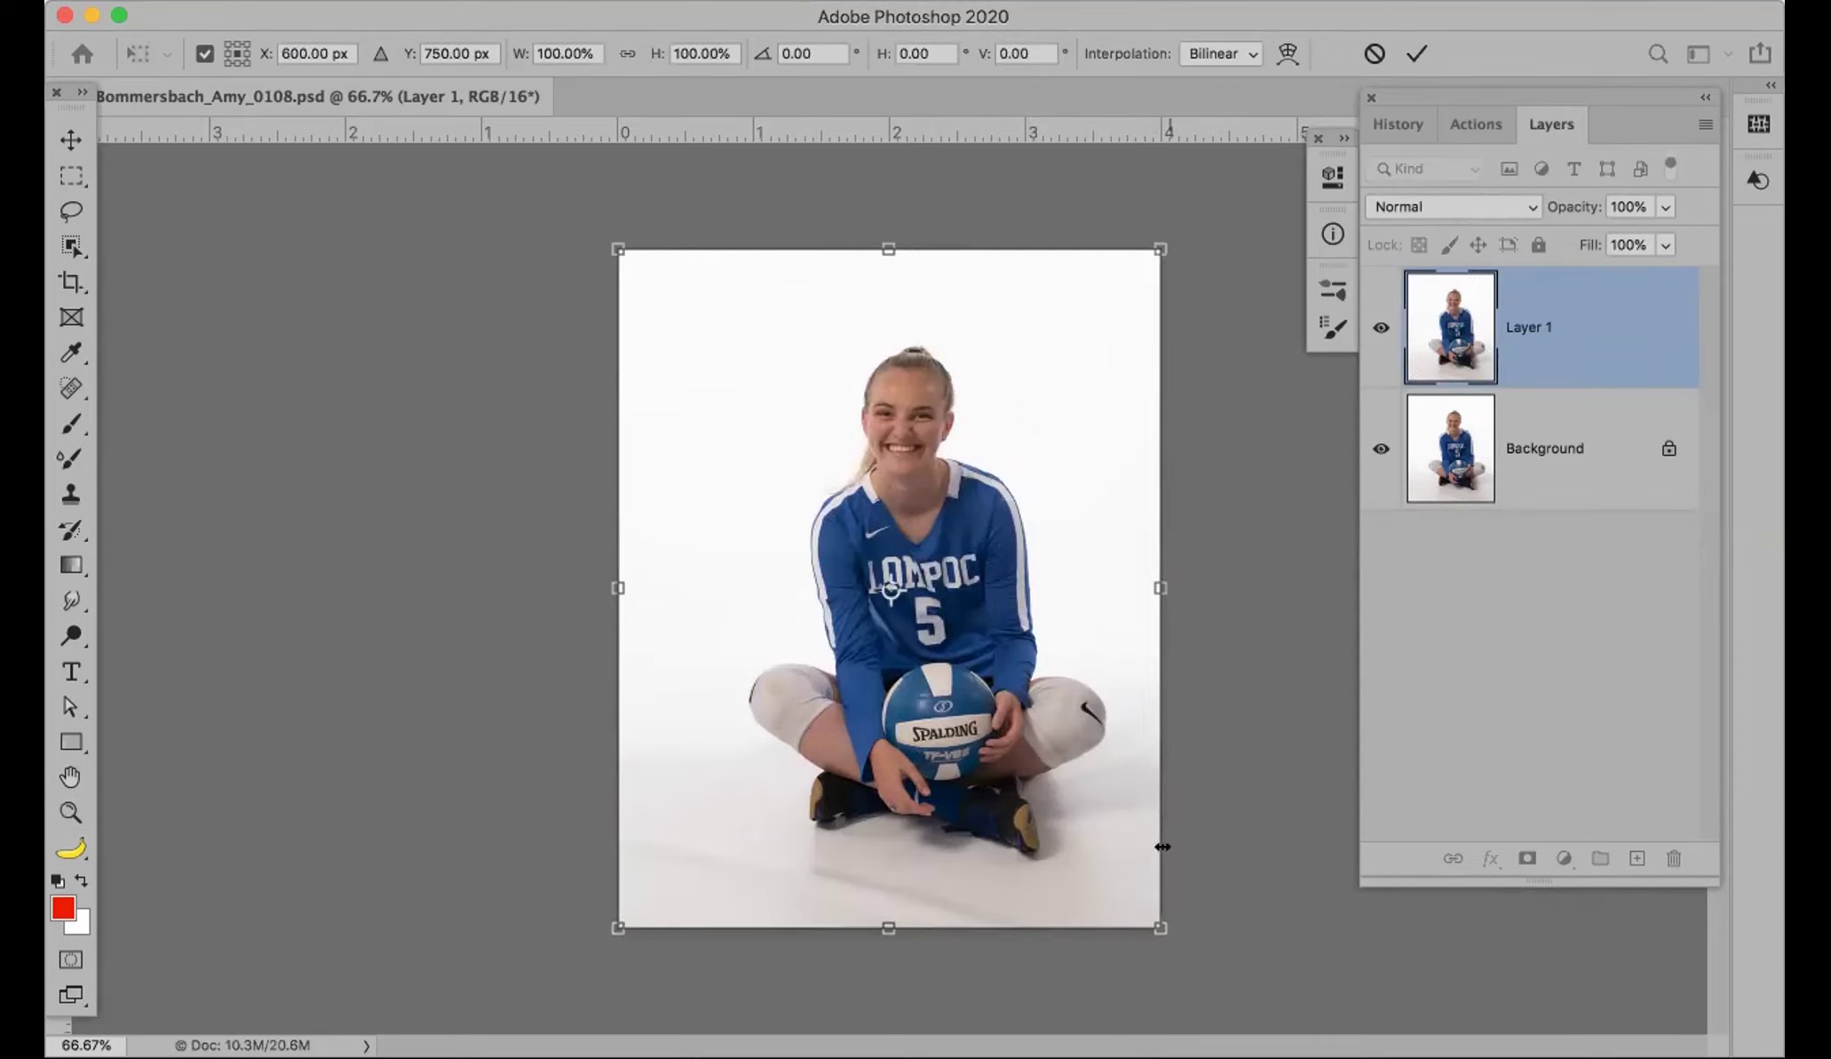
left_click_drag(1149, 913, 1177, 858)
key("Return")
key("z")
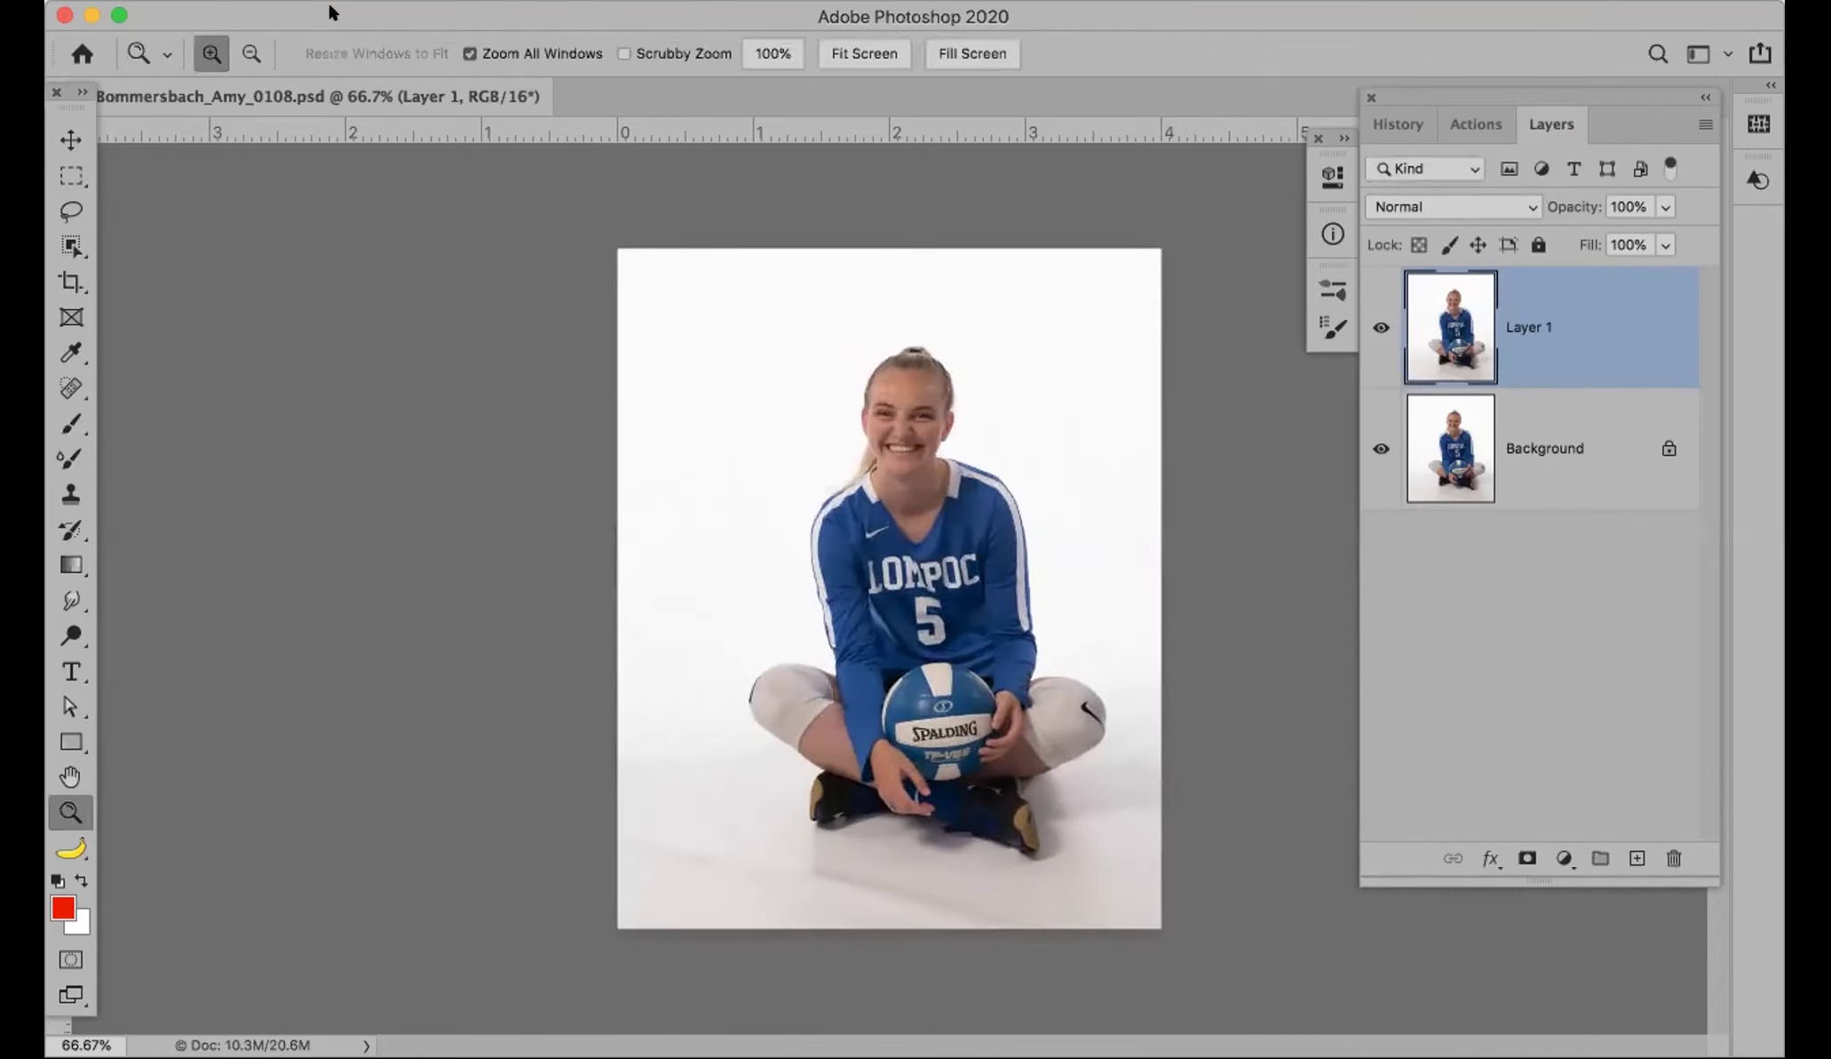
Step: Turn on Use Legacy Free Transform in the general preferences
left_click(151, 0)
mouse_move(191, 68)
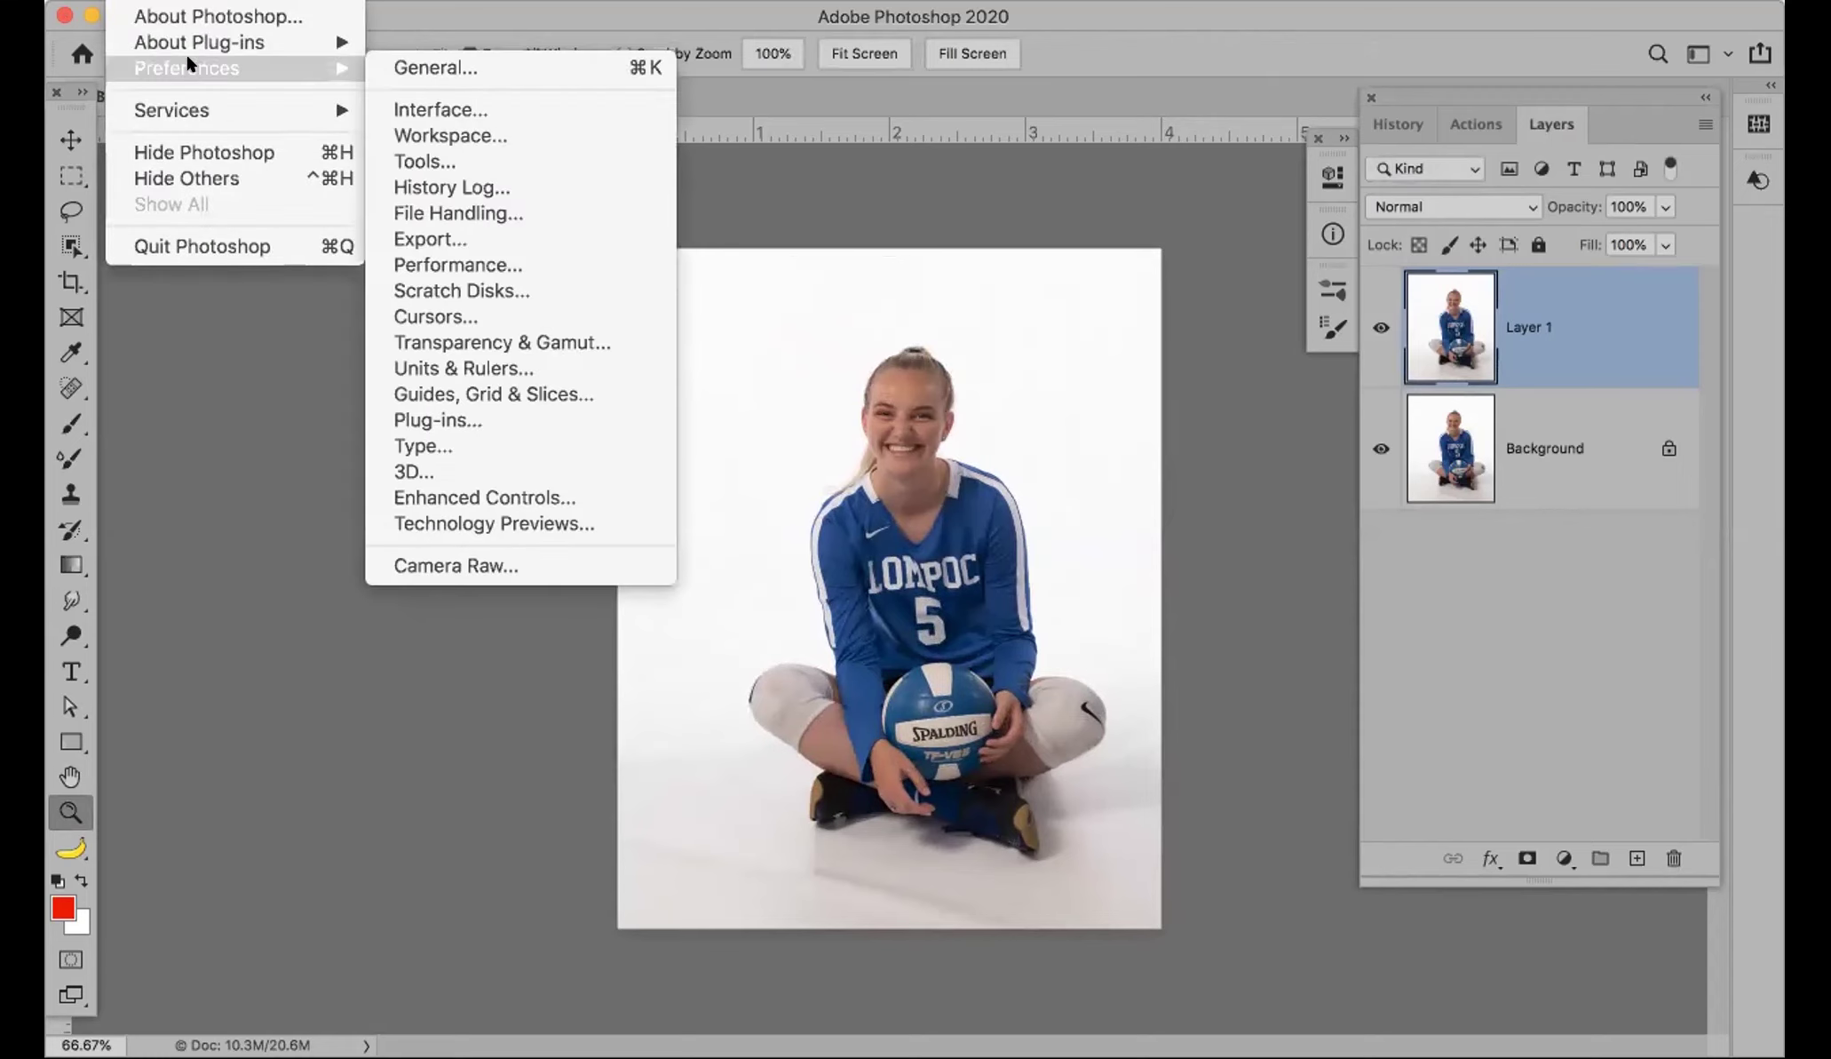
left_click(434, 66)
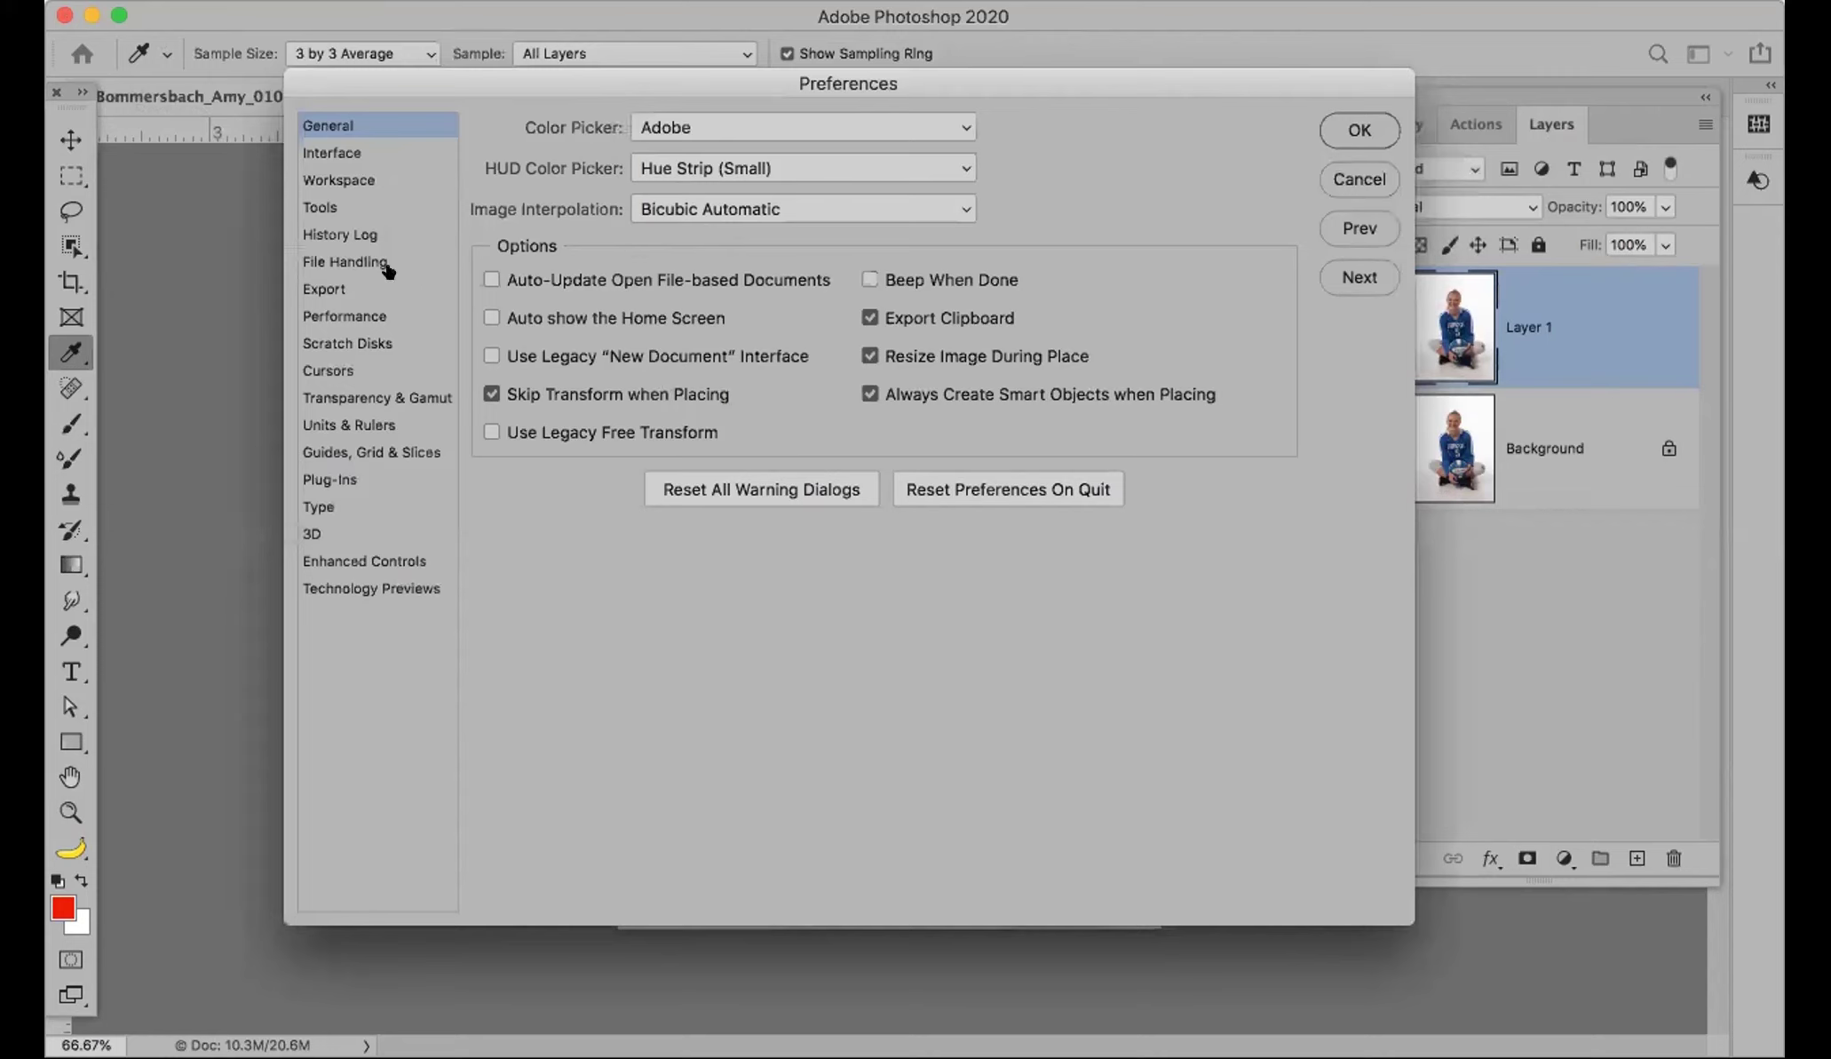
left_click(491, 432)
left_click(1352, 133)
key("z")
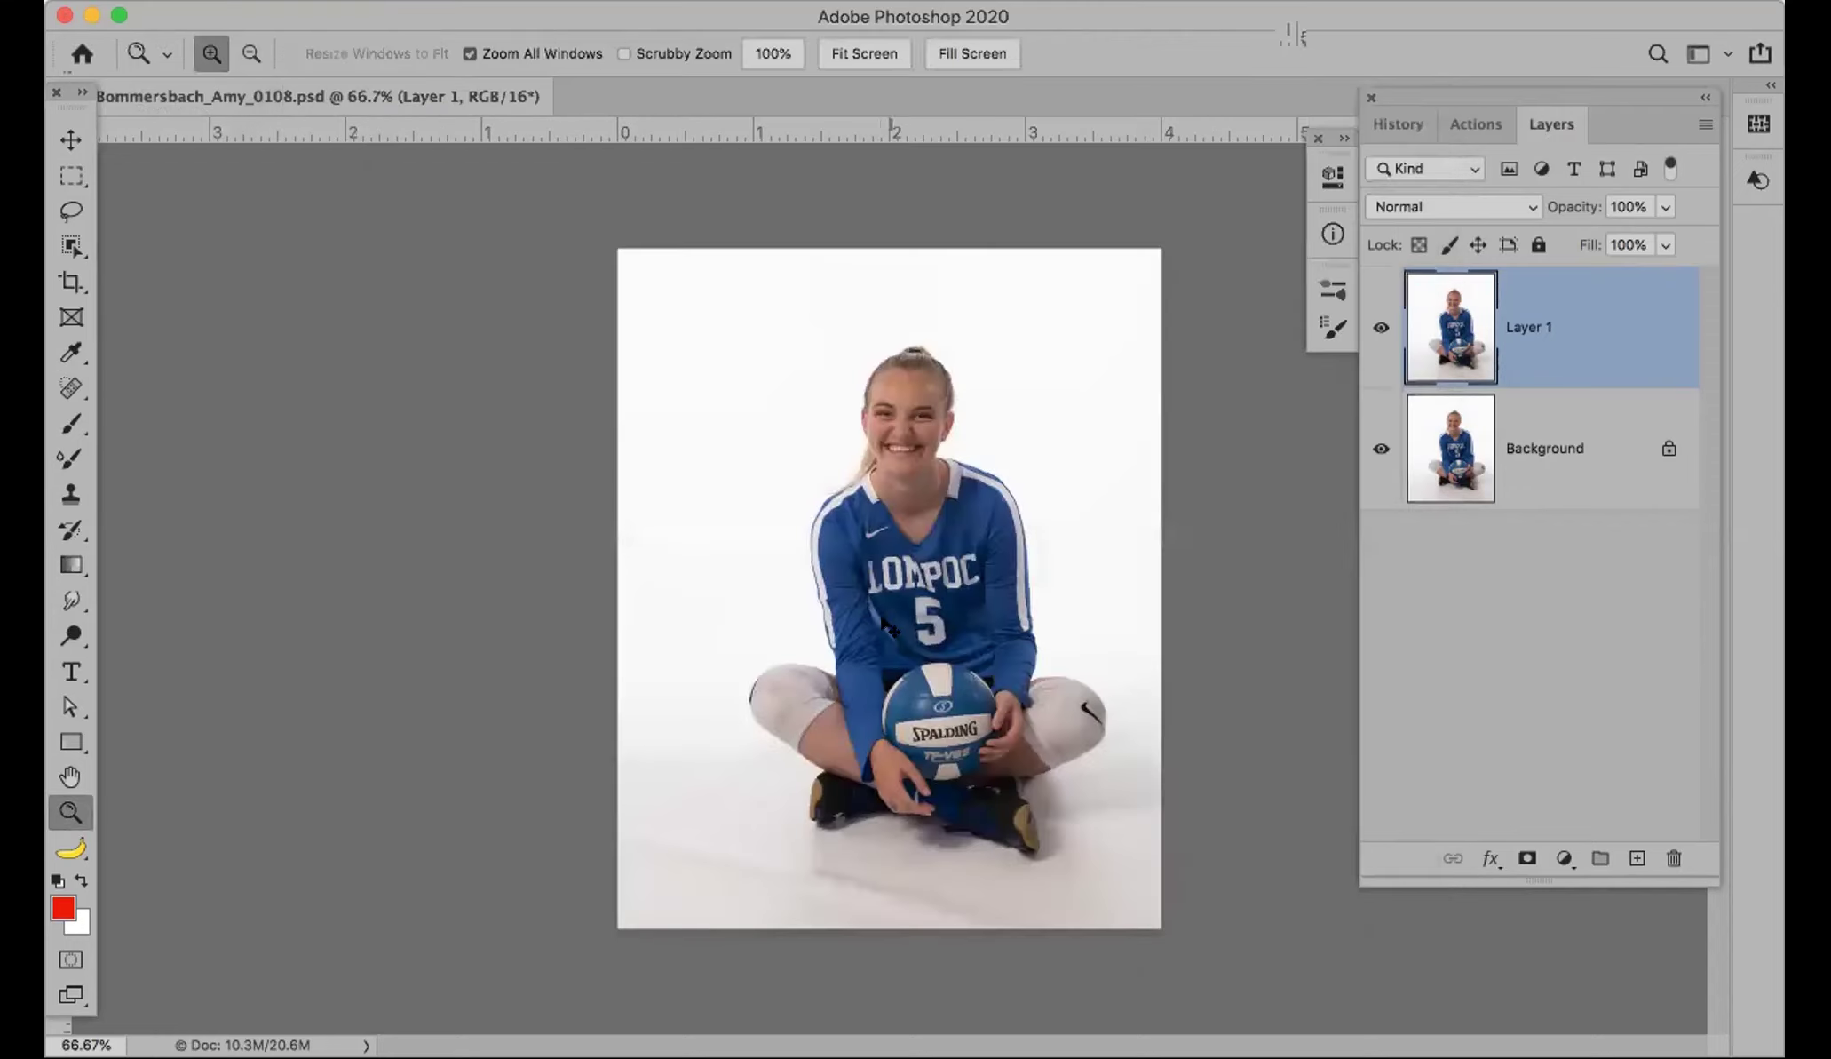
Step: Try resizing Layer 1 to 63% wide and 79.60% high with the legacy Free Transform, then undo it and end the transform
key("super+t")
left_click_drag(1142, 910, 999, 799)
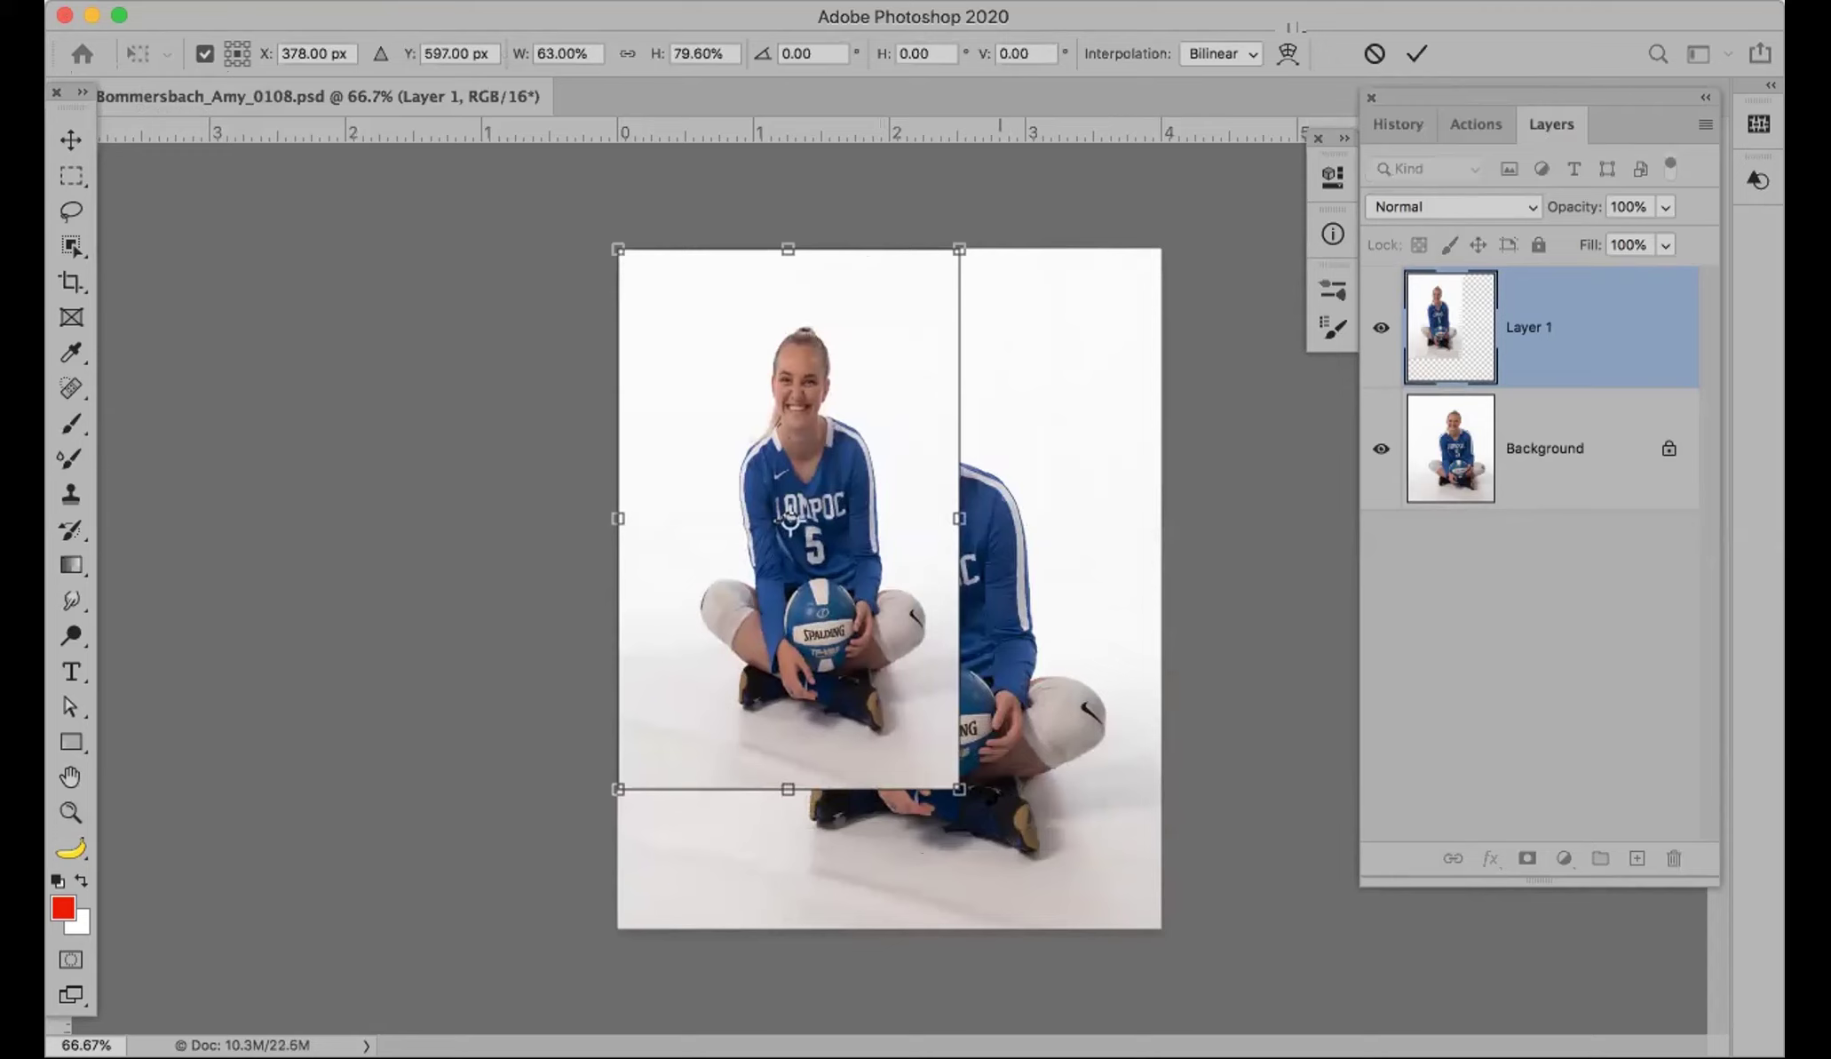
key("super+z")
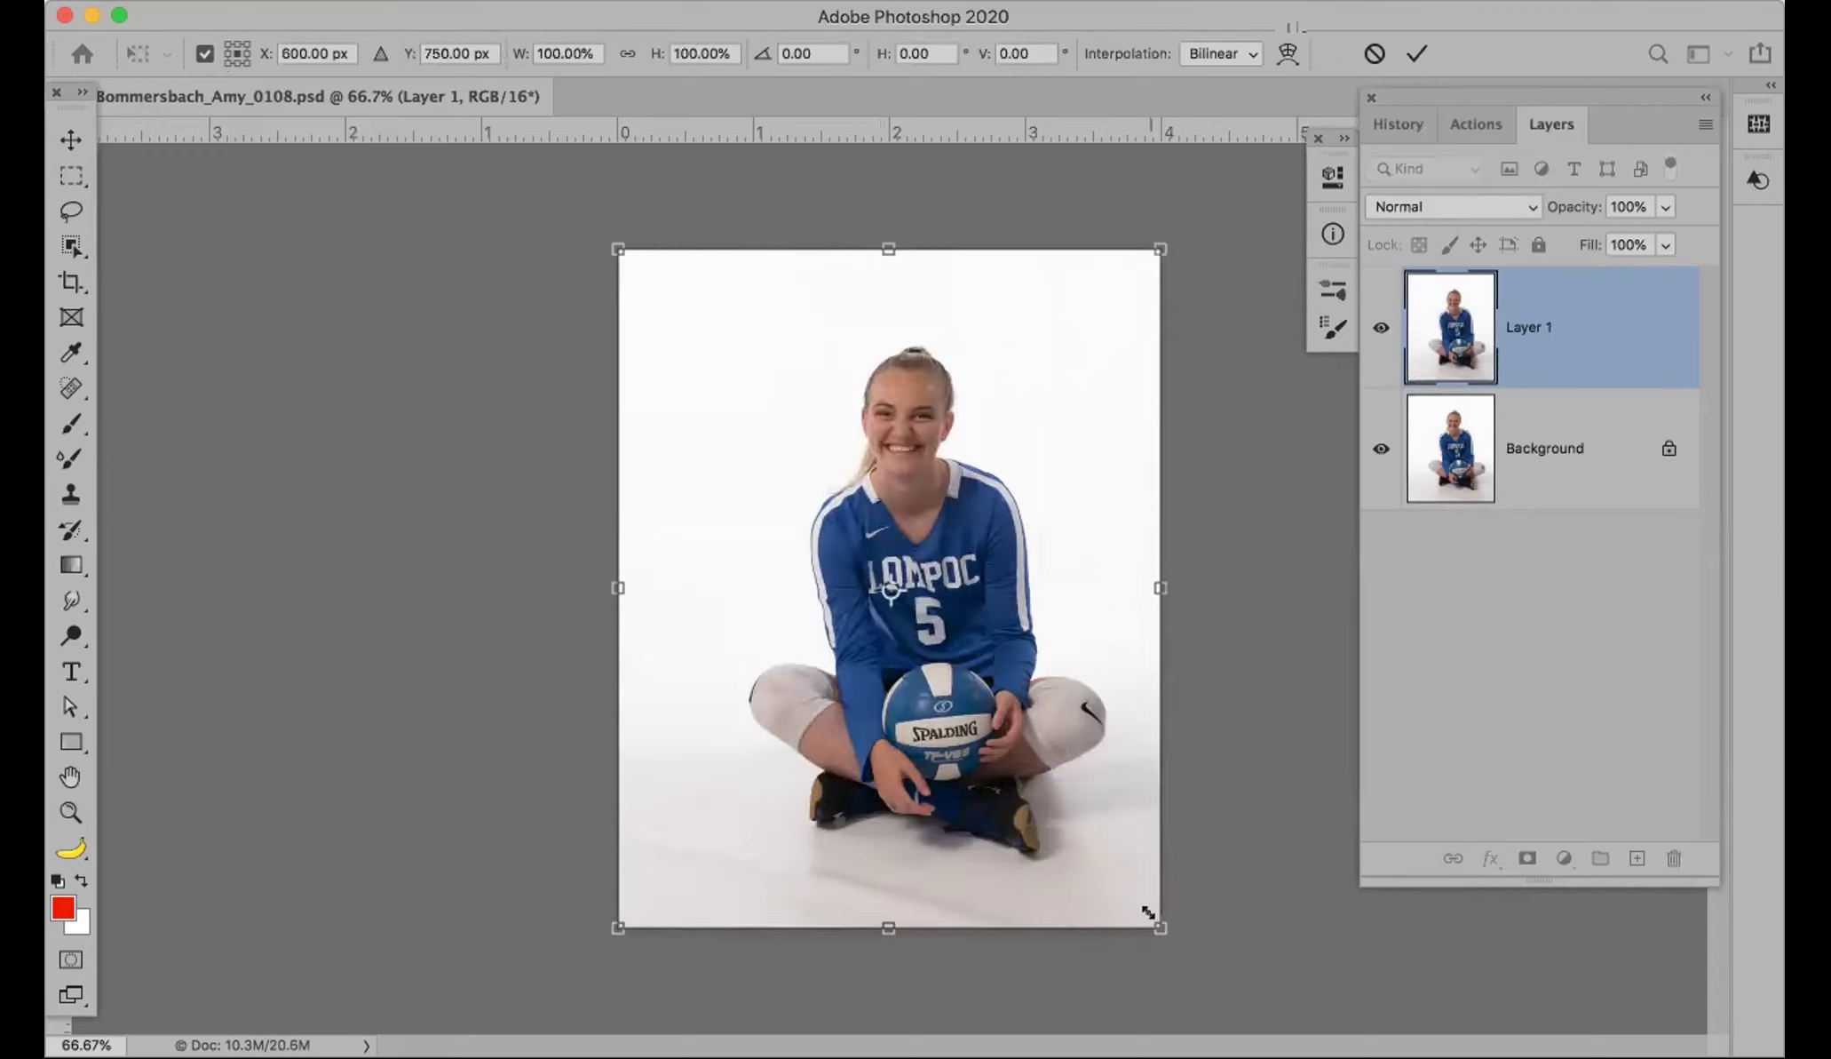
mouse_move(1157, 923)
left_mouse_down()
mouse_move(966, 752)
mouse_move(948, 695)
mouse_move(1048, 737)
mouse_move(1128, 834)
mouse_move(1161, 928)
left_mouse_up()
key("Return")
key("z")
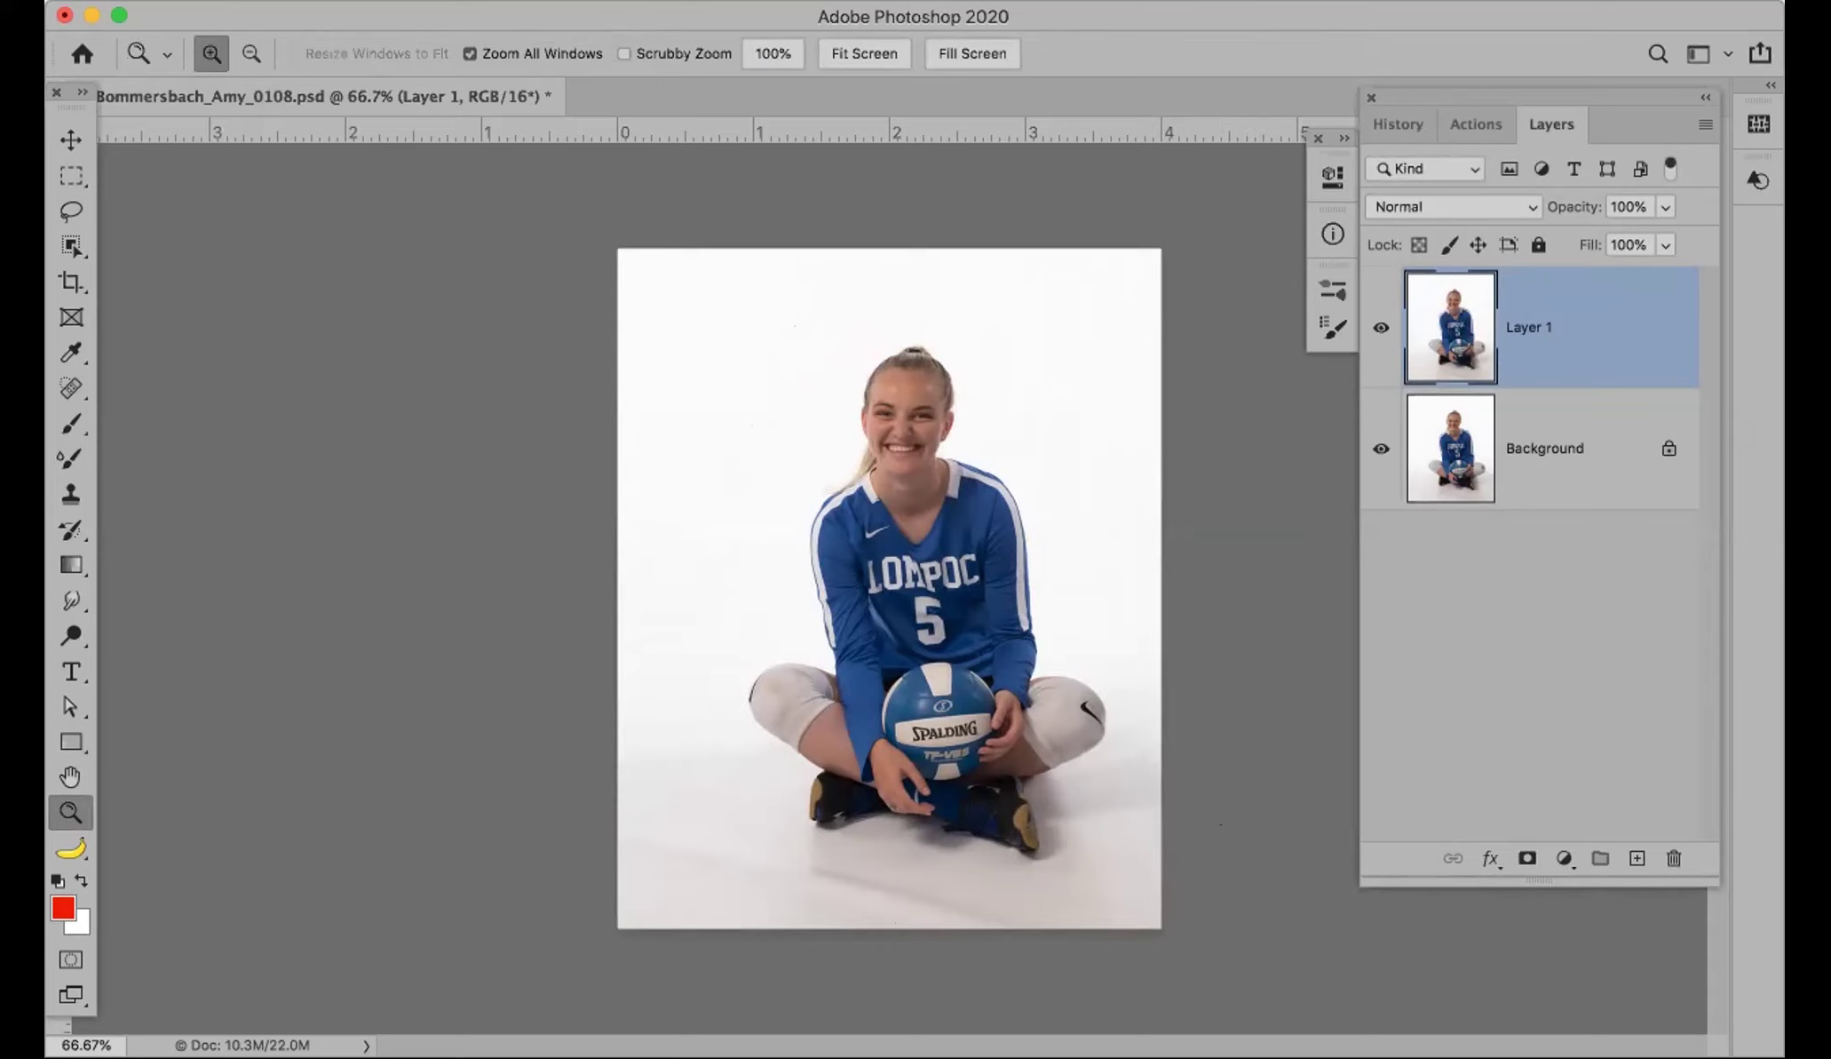
Step: Turn on Use Legacy Free Transform in the general preferences
left_click(155, 0)
mouse_move(257, 0)
mouse_move(155, 2)
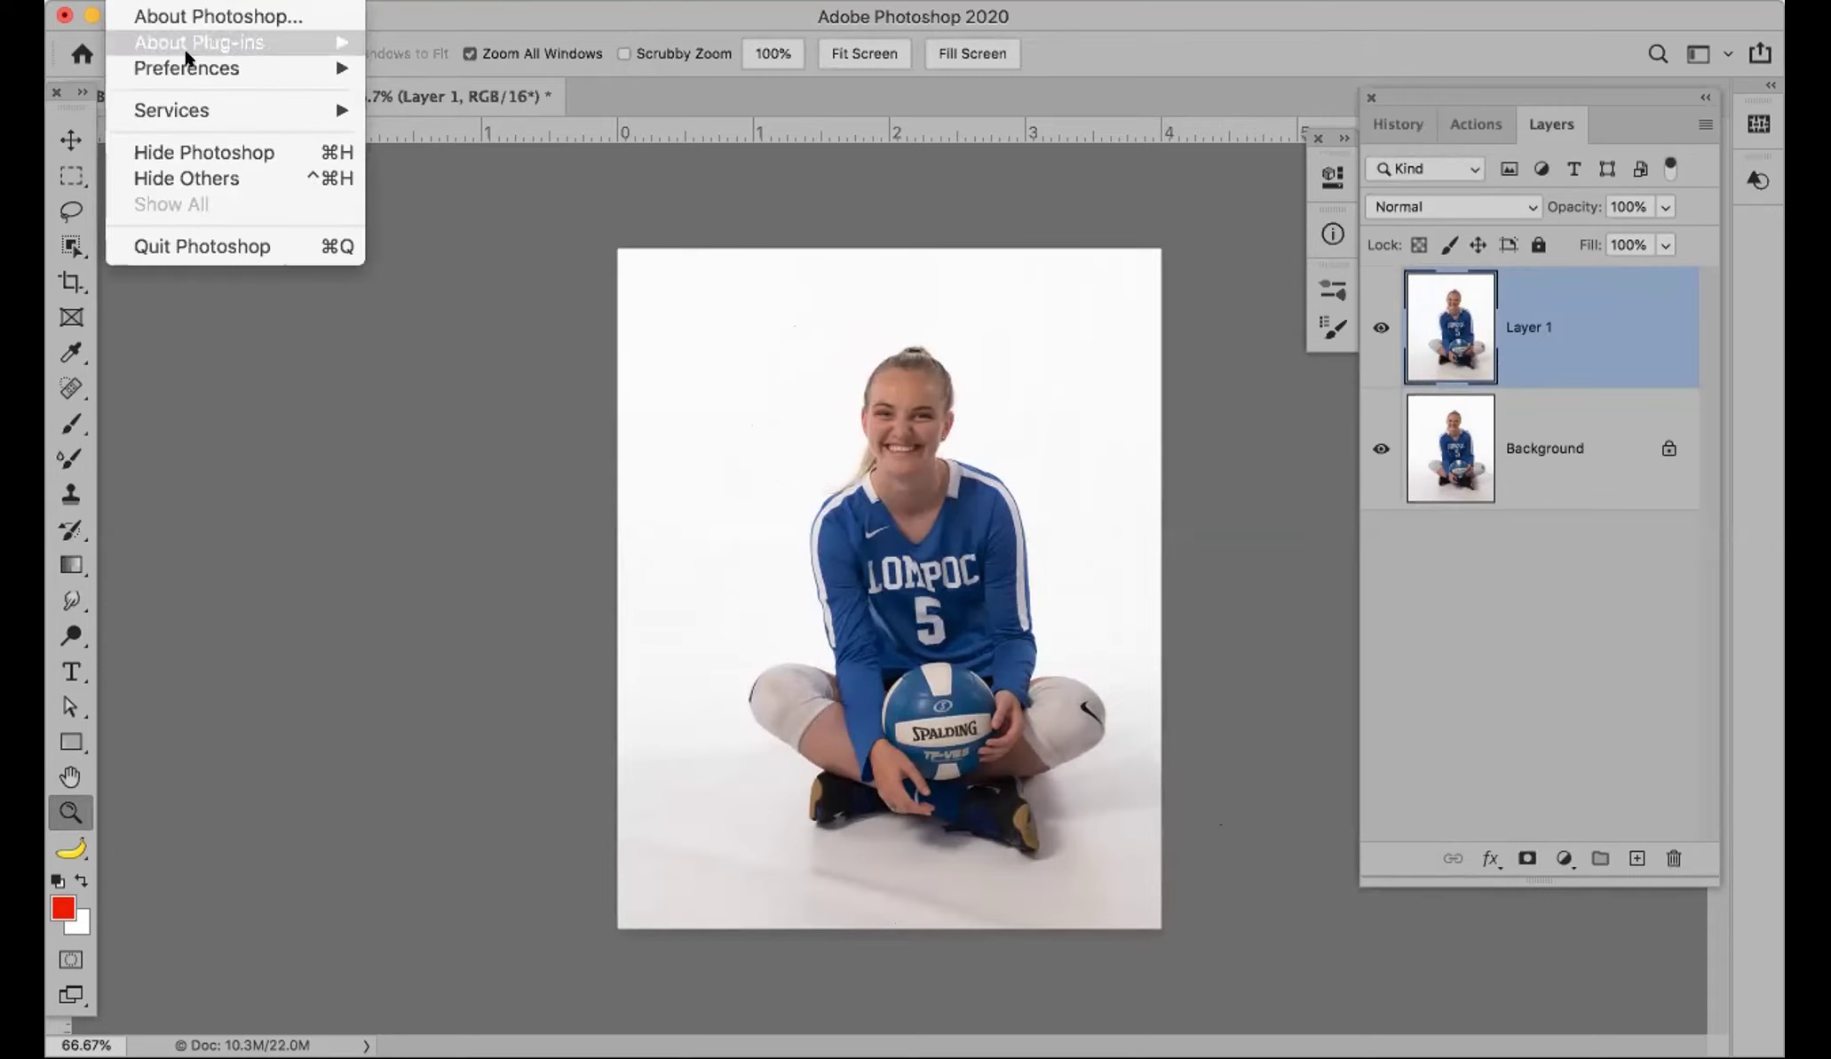
mouse_move(210, 71)
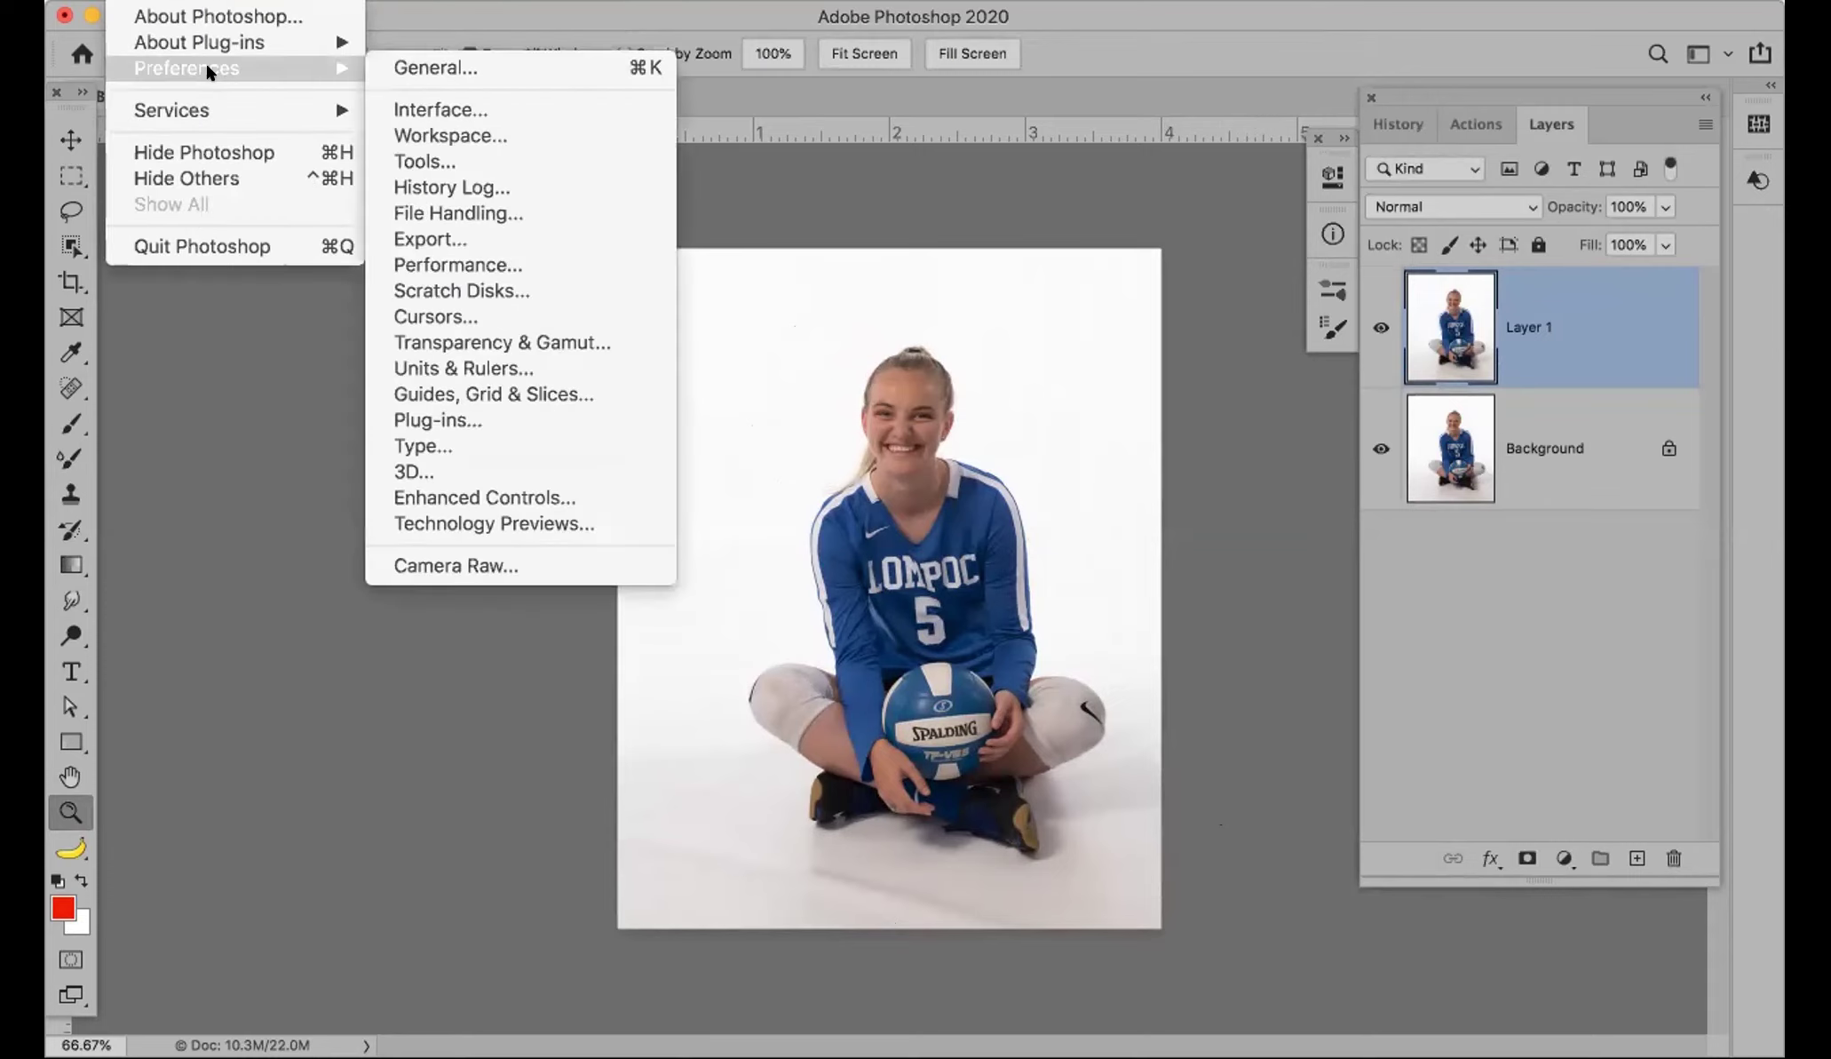
left_click(427, 67)
key("i")
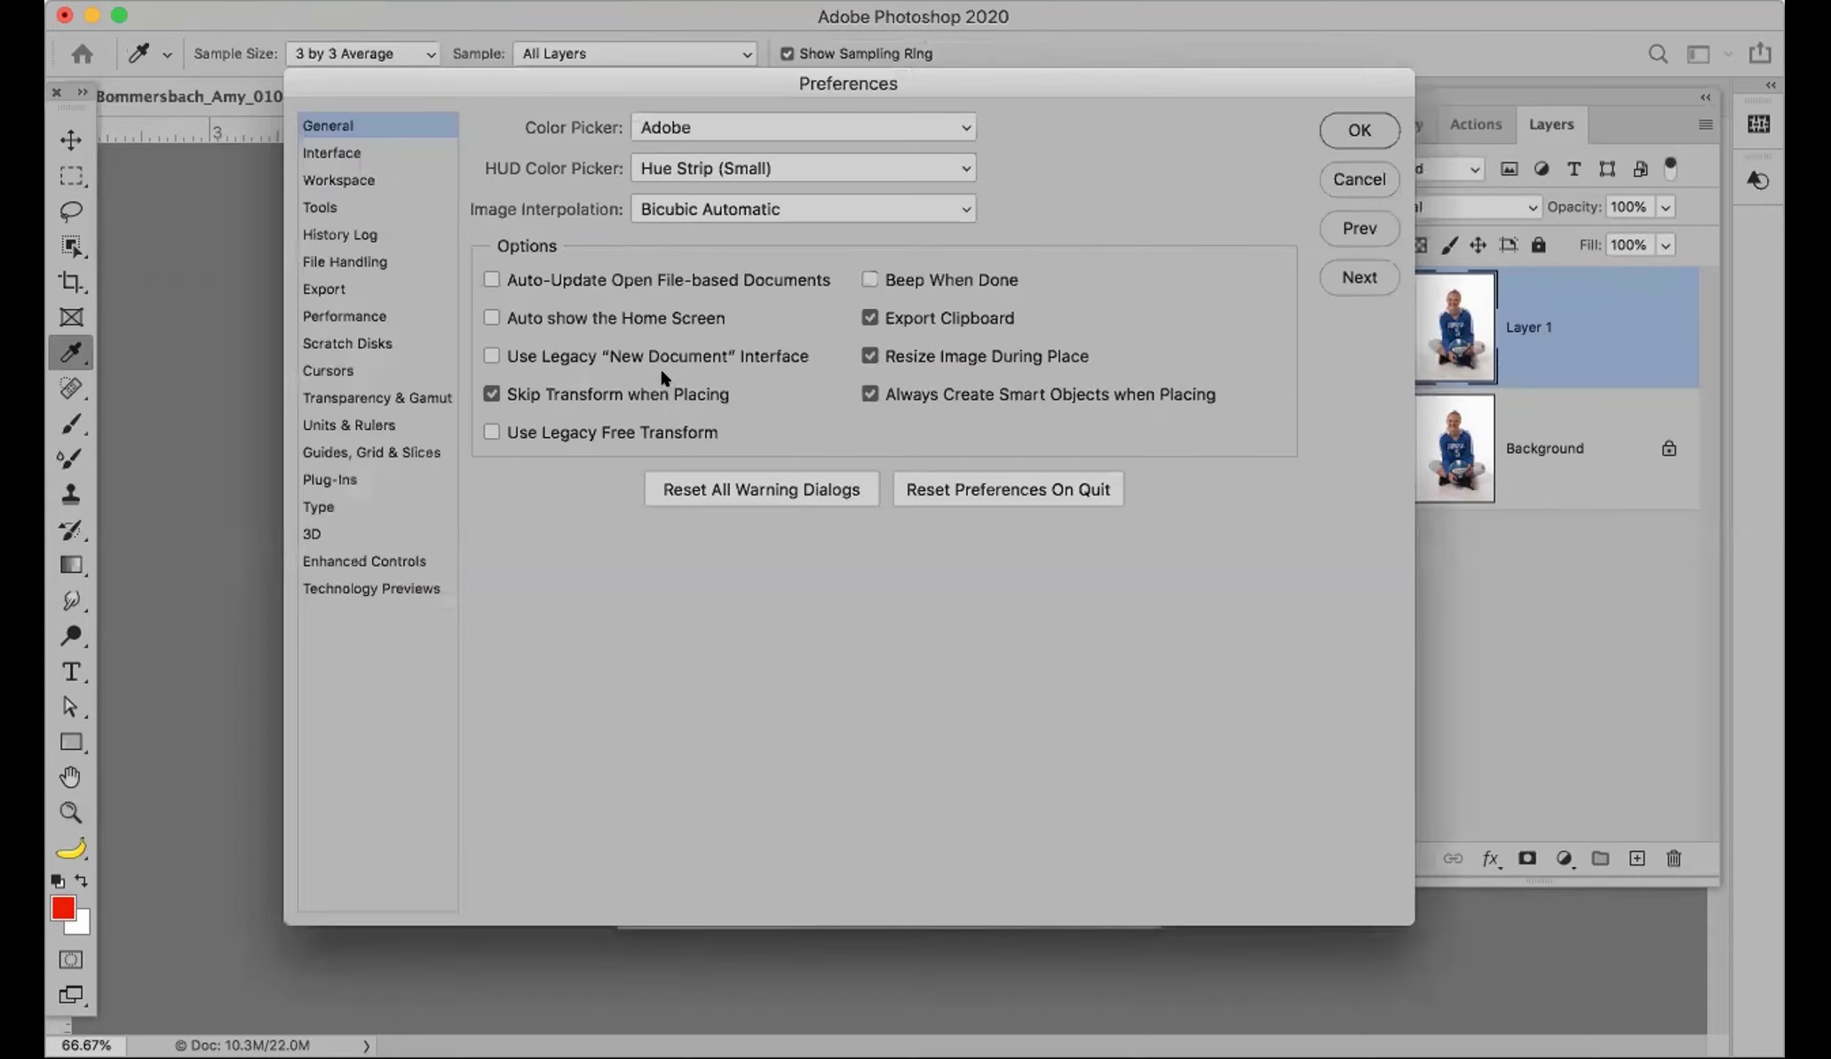
left_click(491, 431)
left_click(1329, 142)
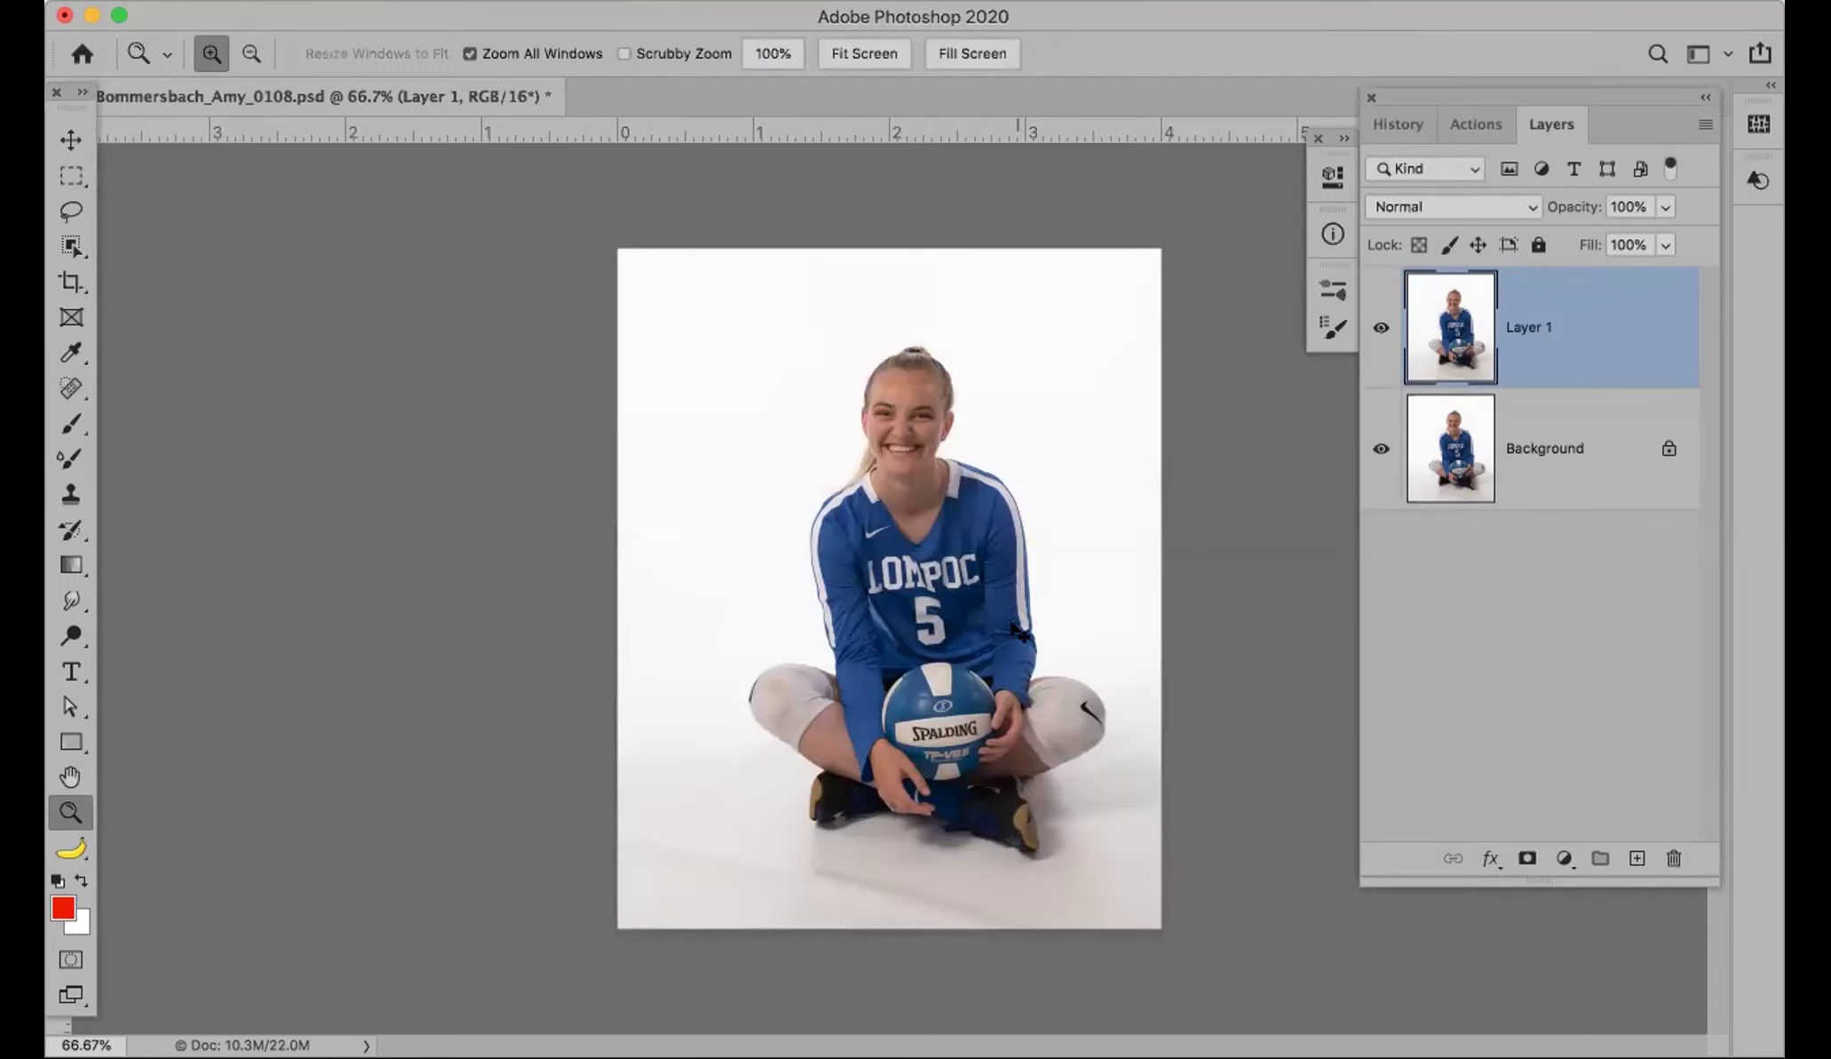
Step: Try resizing Layer 1 to 114.51% wide and 87.06% high, then close the portrait without applying the transform or saving
key("ctrl+t")
left_click_drag(1156, 924, 1231, 826)
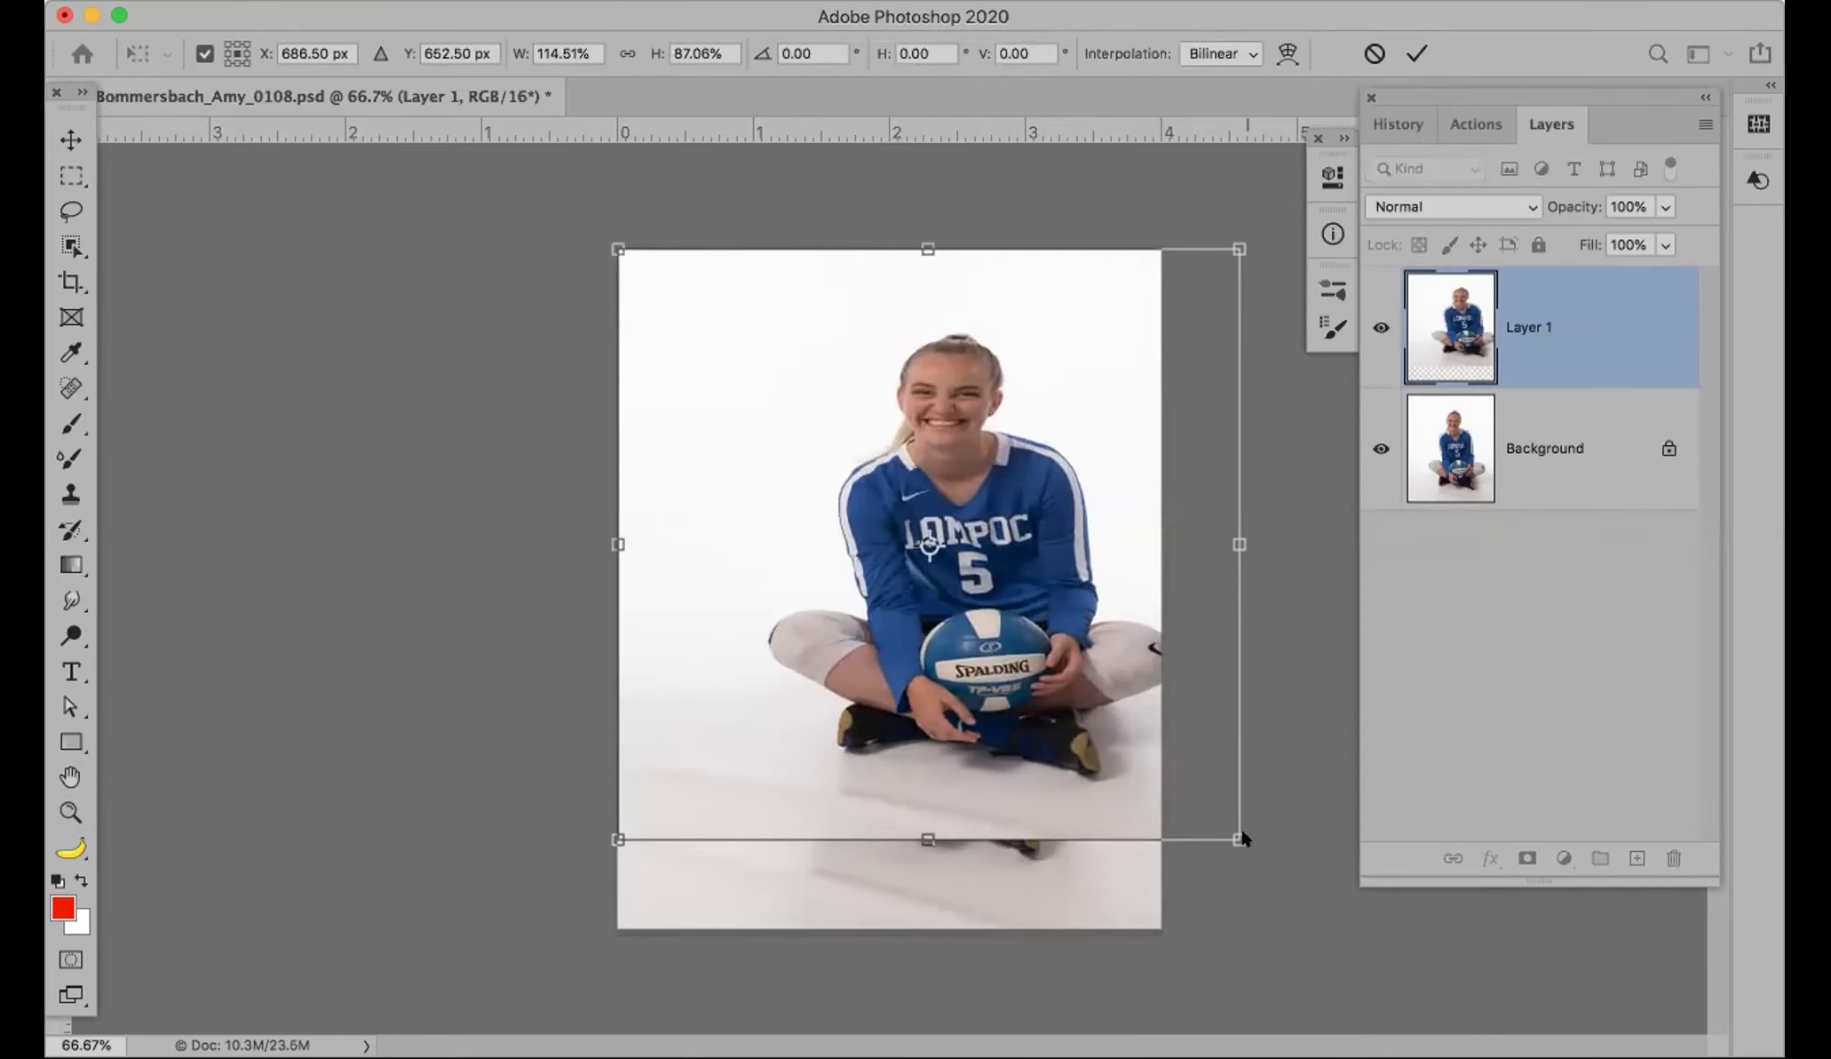
key("super+w")
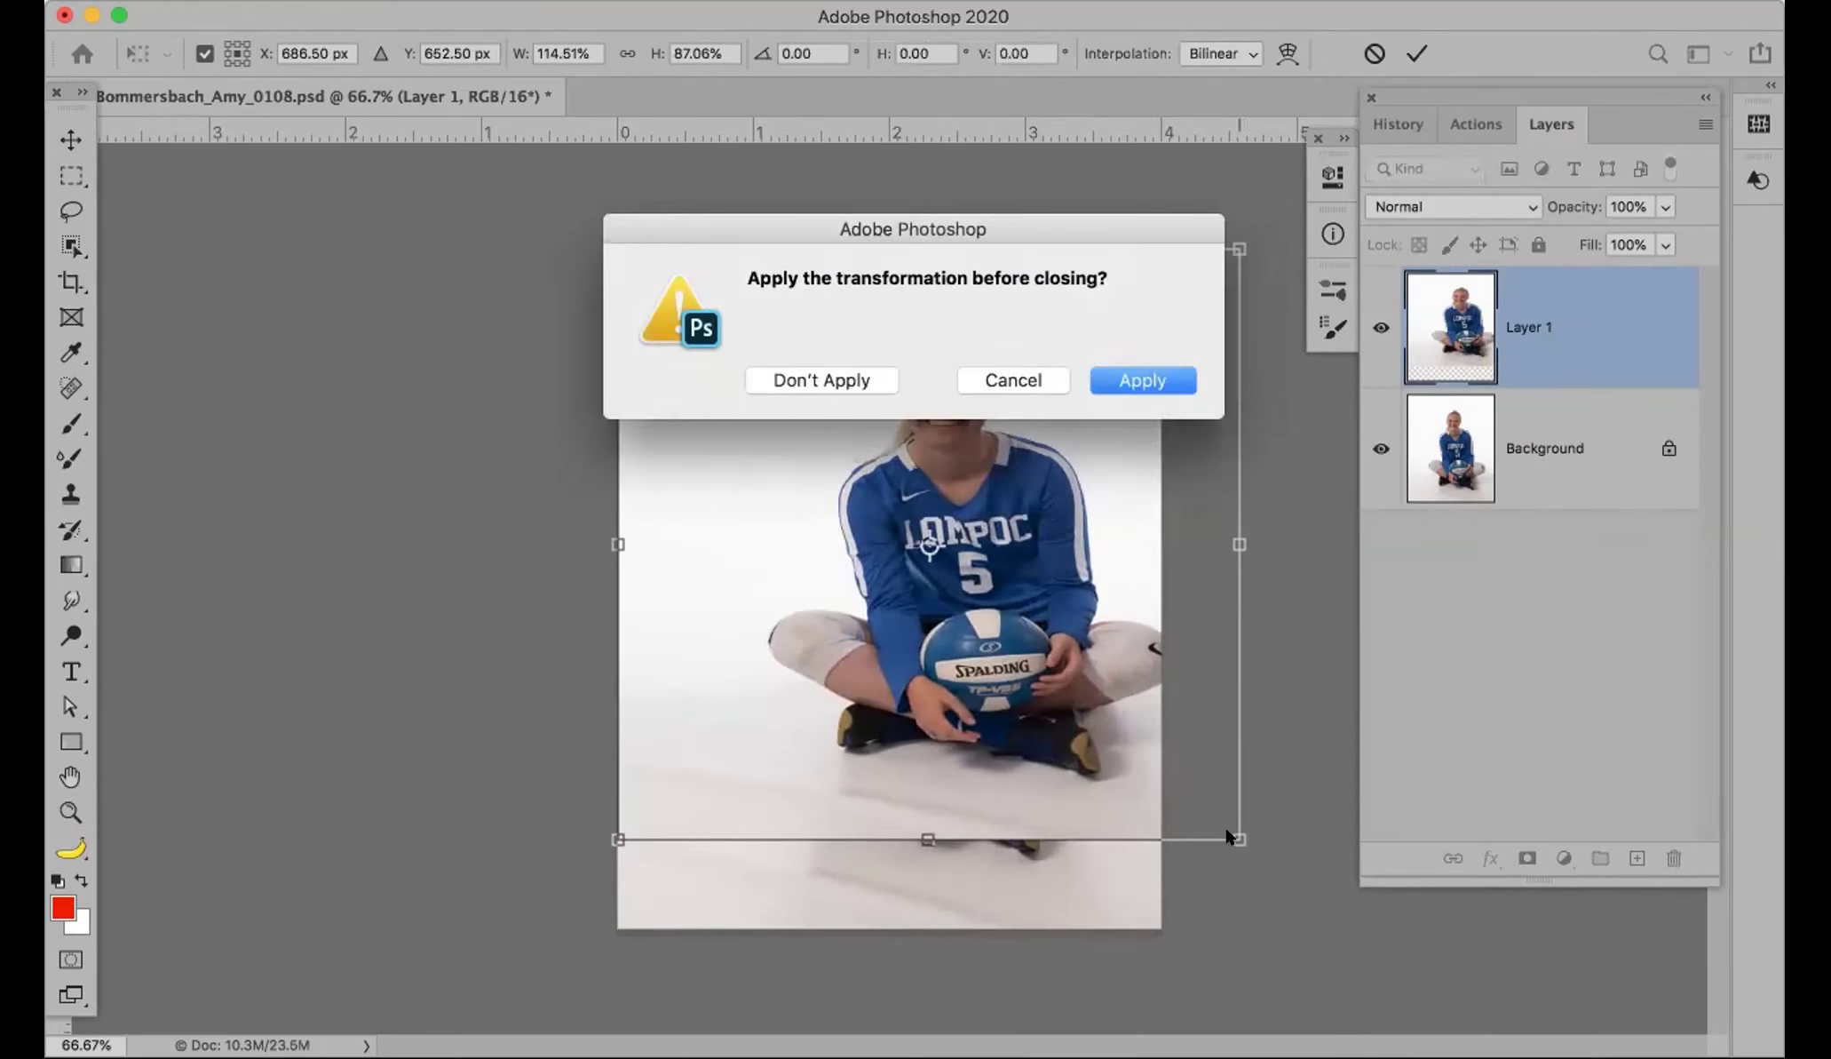
left_click(856, 382)
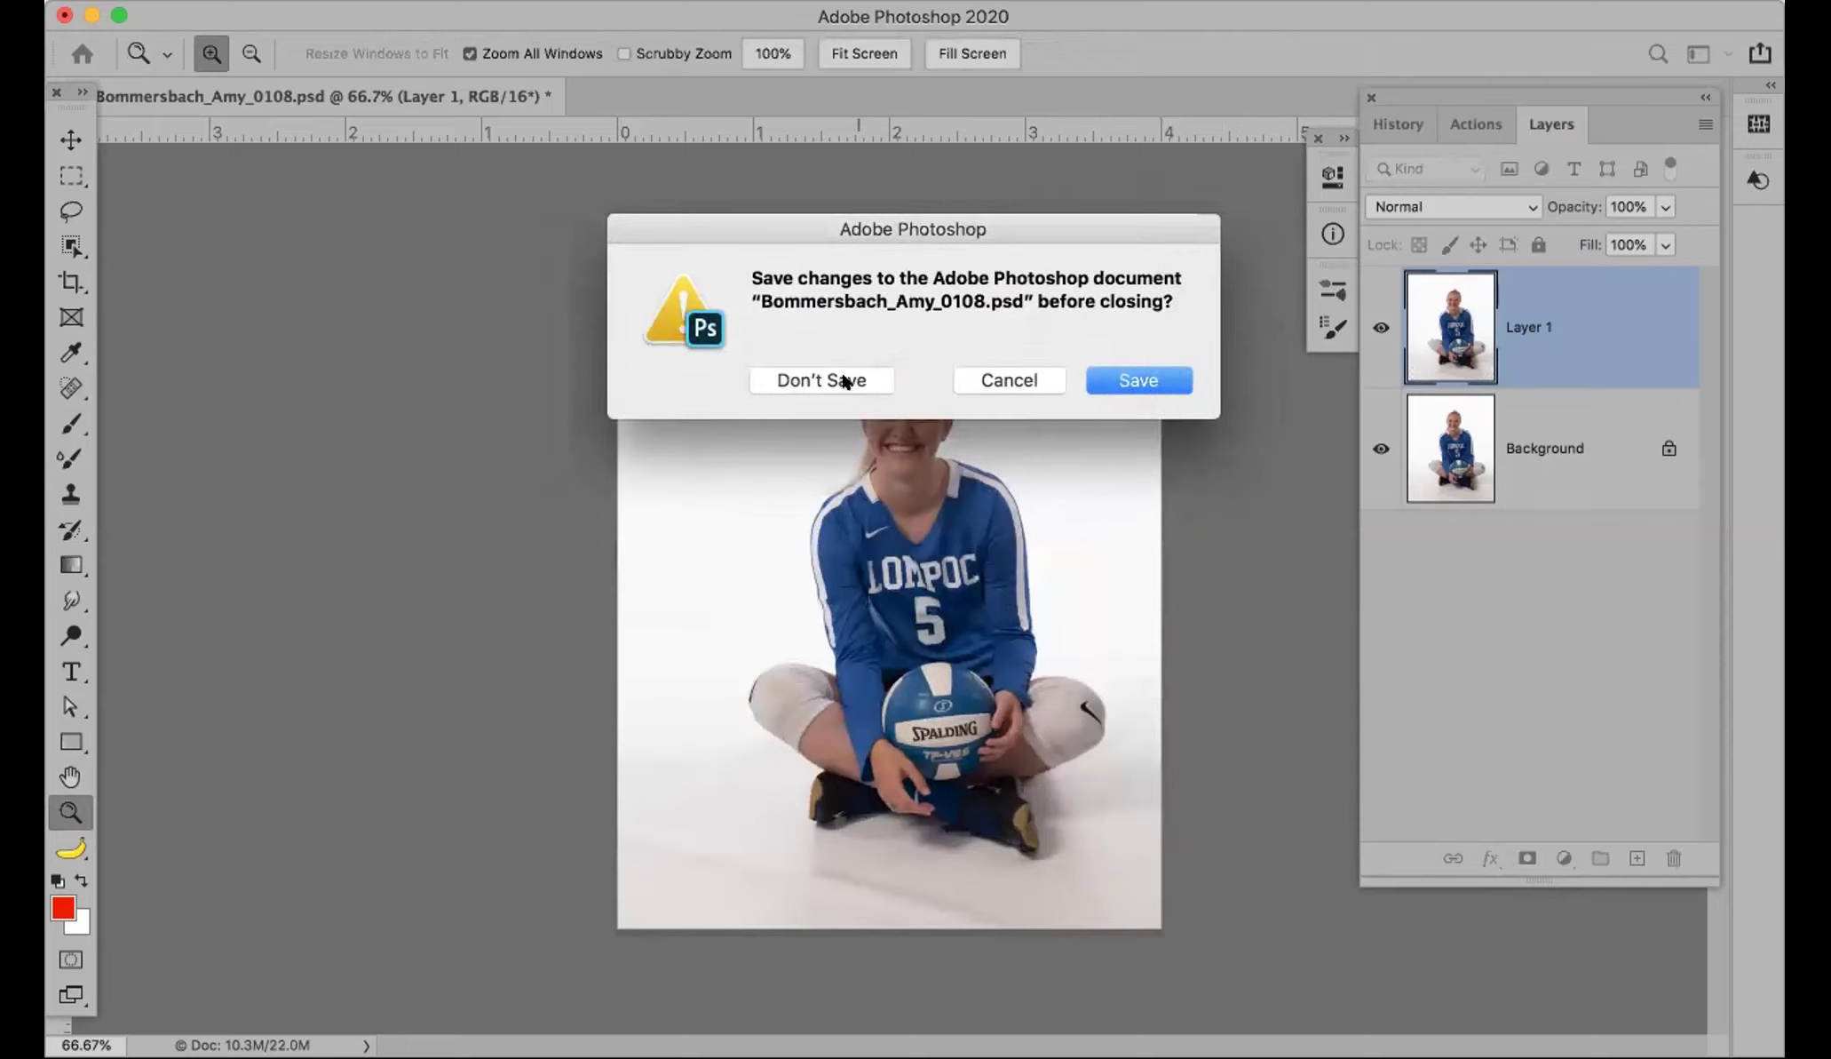
left_click(845, 382)
Step: Review the general preferences and accept them
left_click(200, 4)
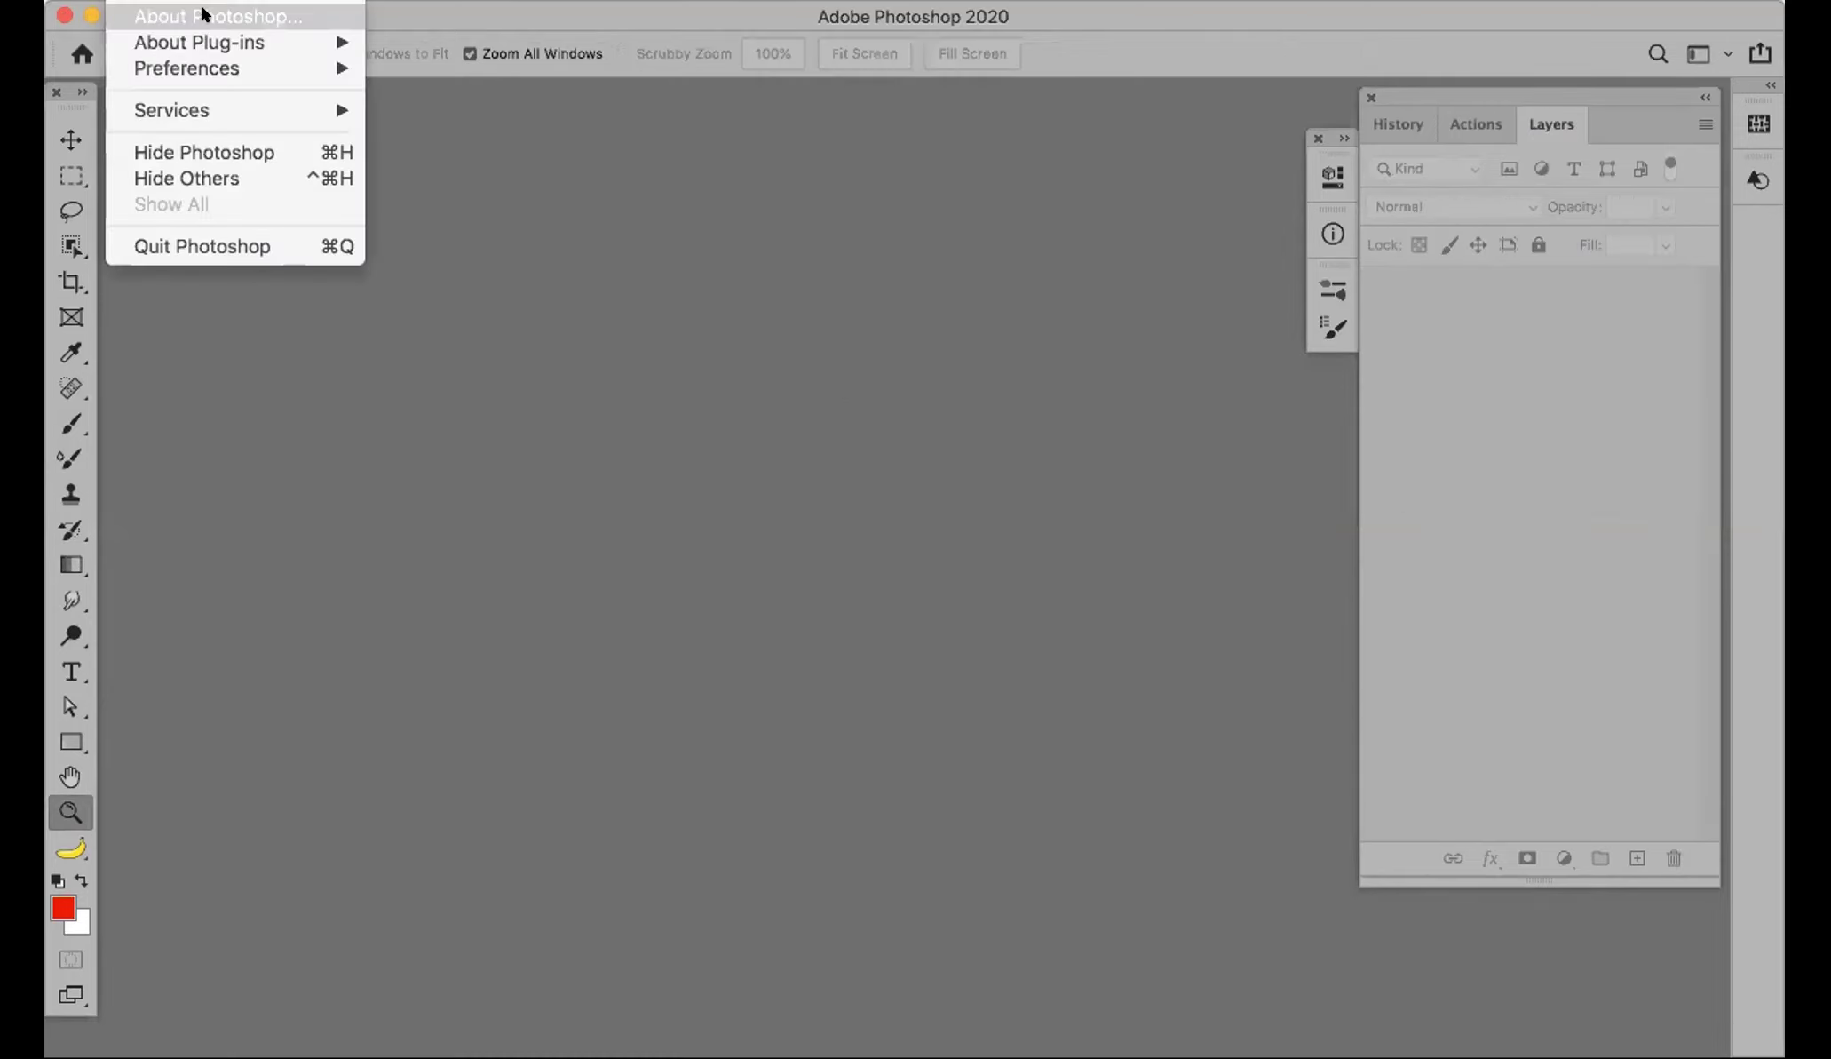
mouse_move(229, 64)
left_click(465, 71)
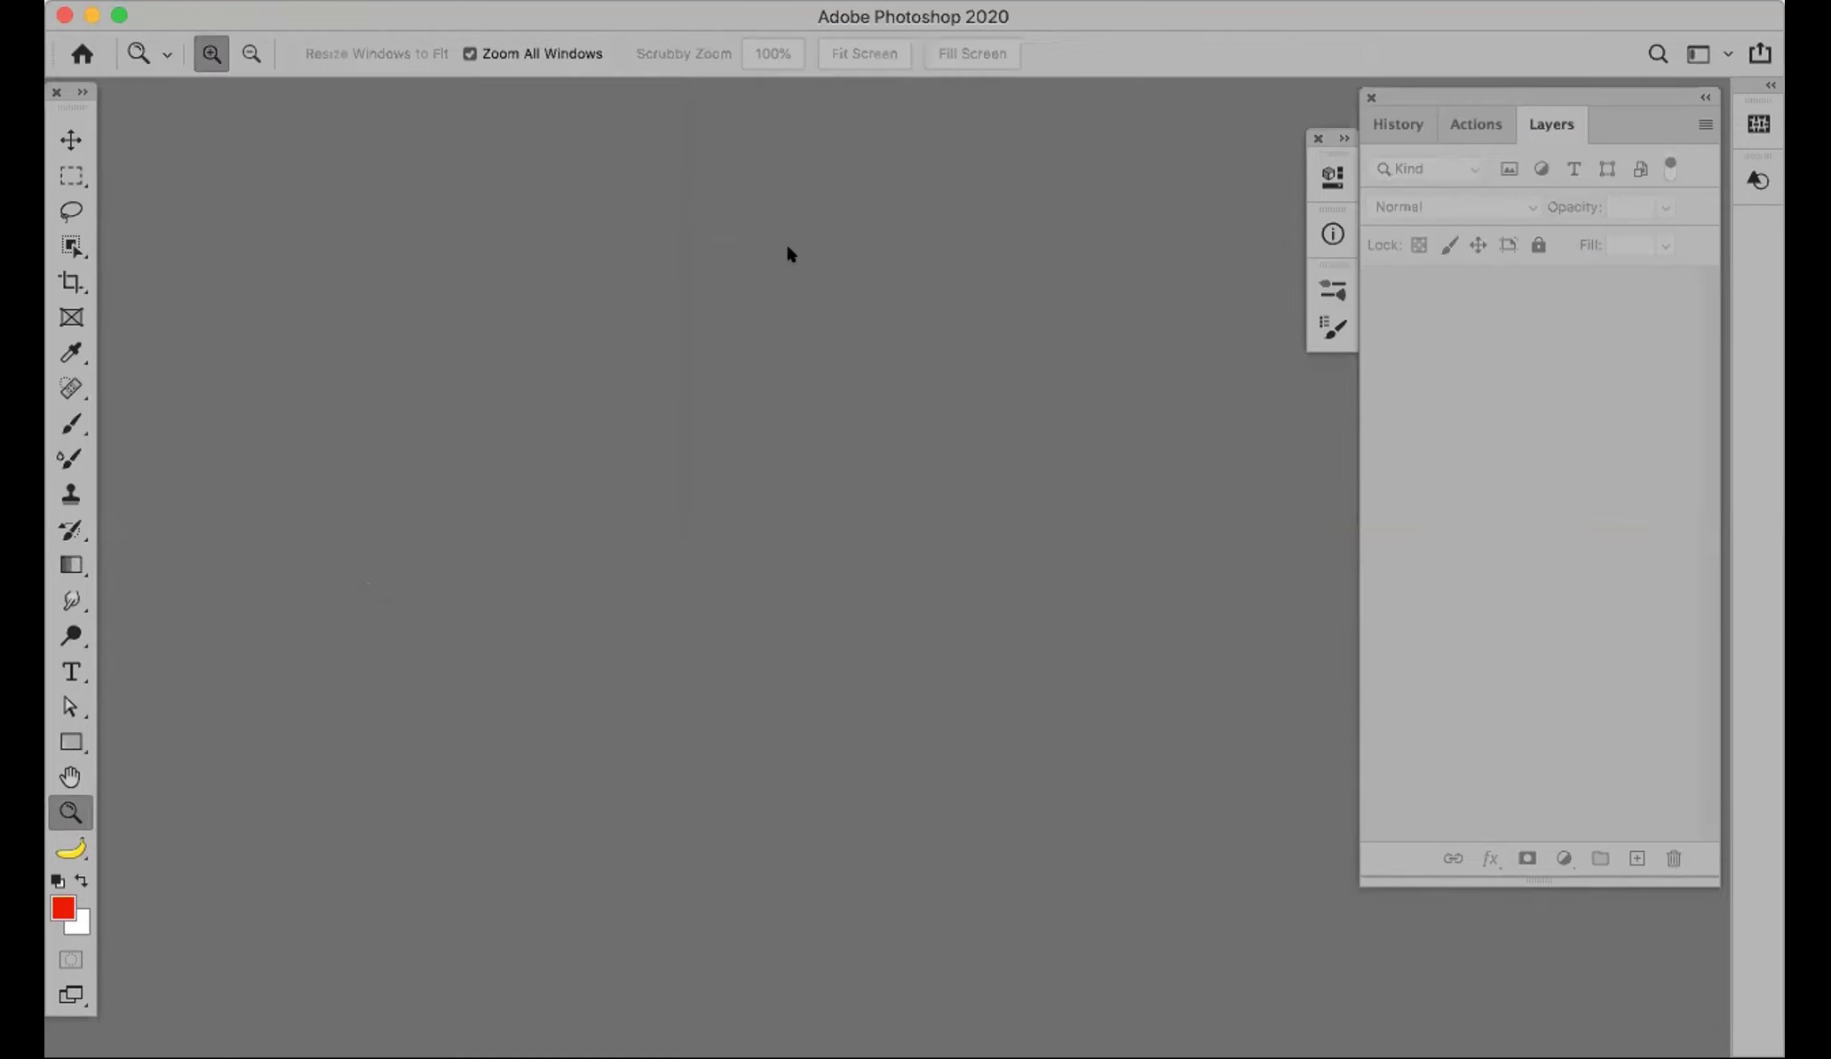
left_click(1326, 137)
Step: Open the cloud document Cars_0015 and duplicate its Background layer
key("super+o")
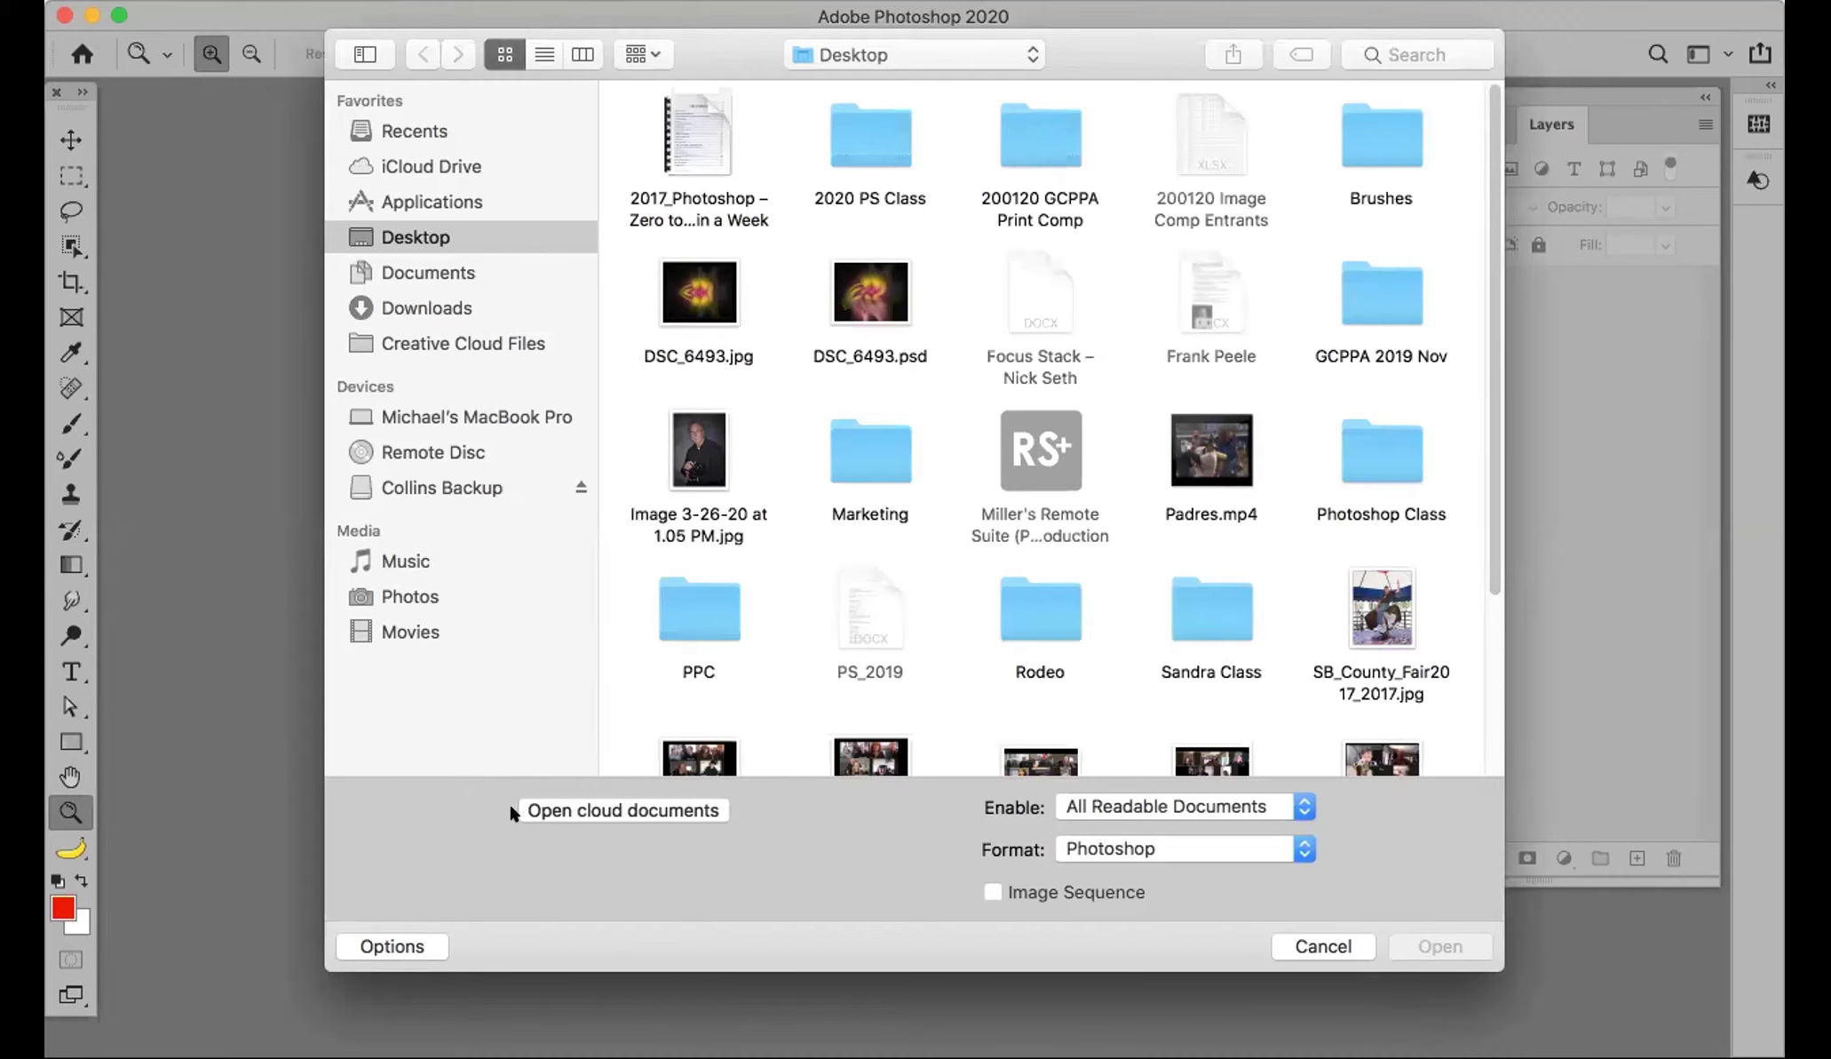
left_click(612, 806)
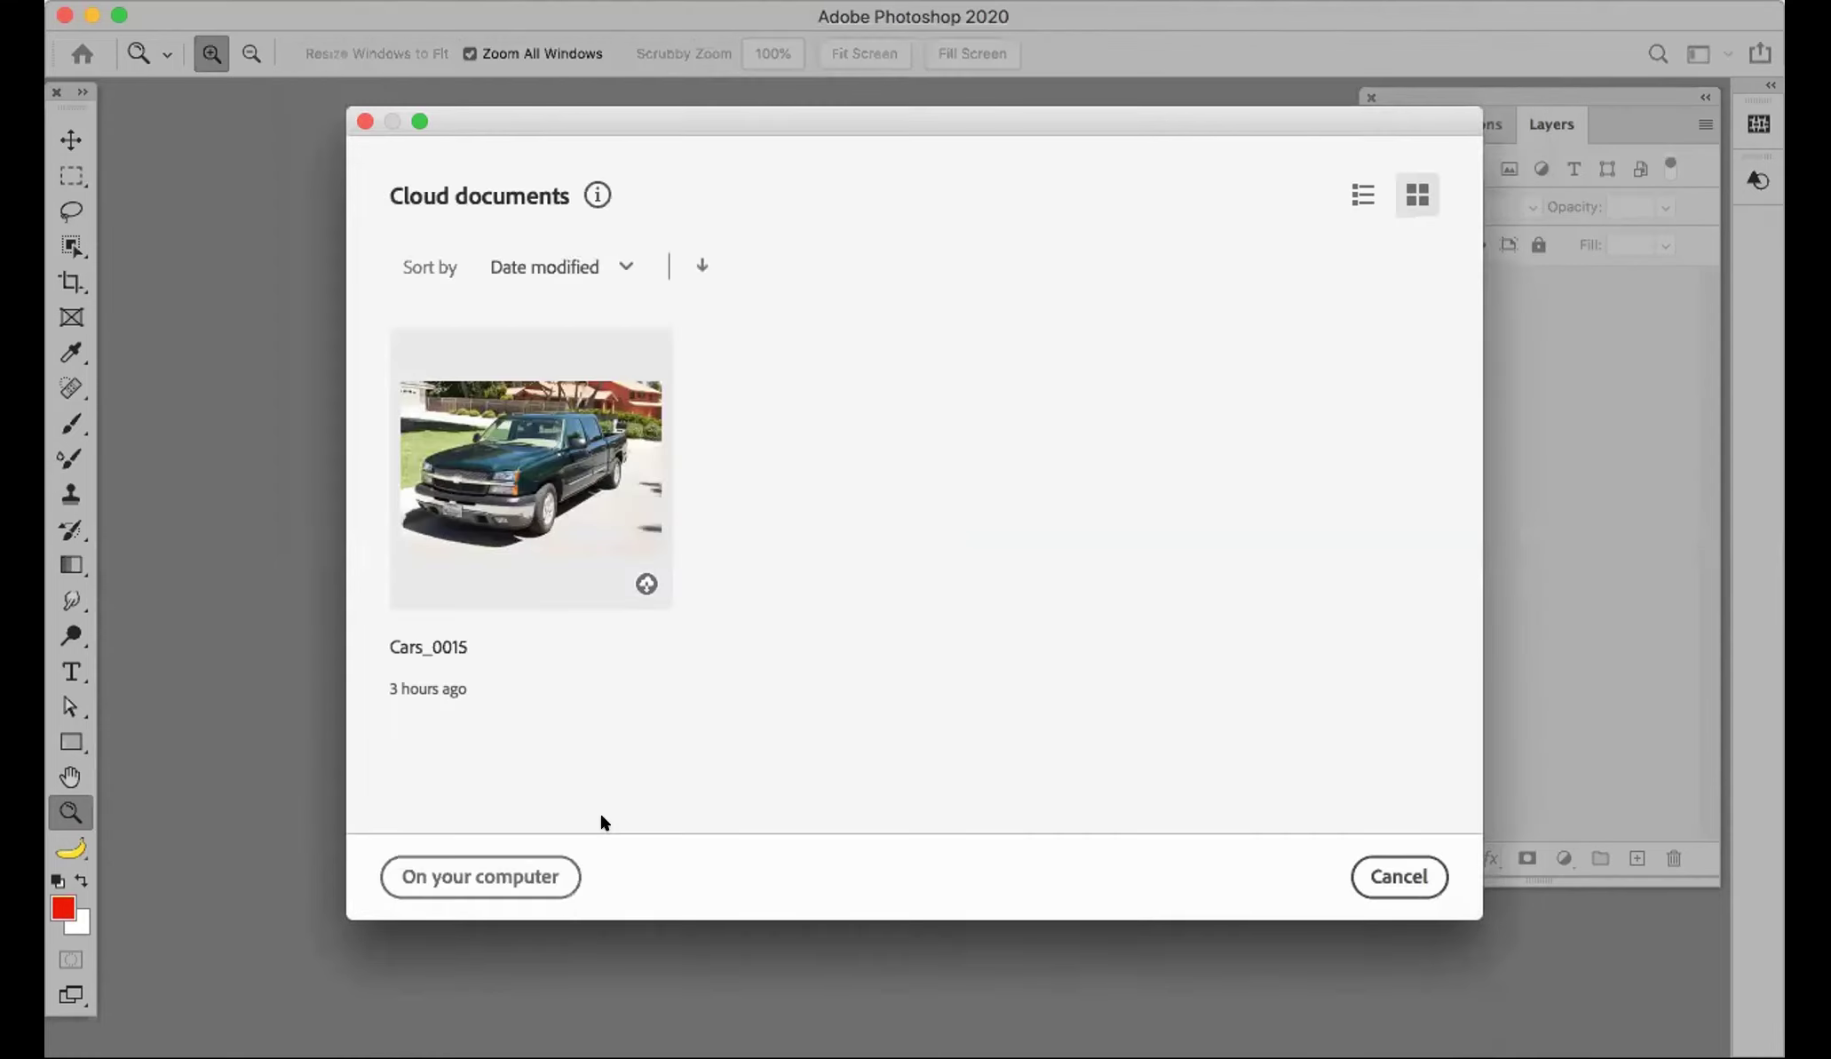
double_click(542, 444)
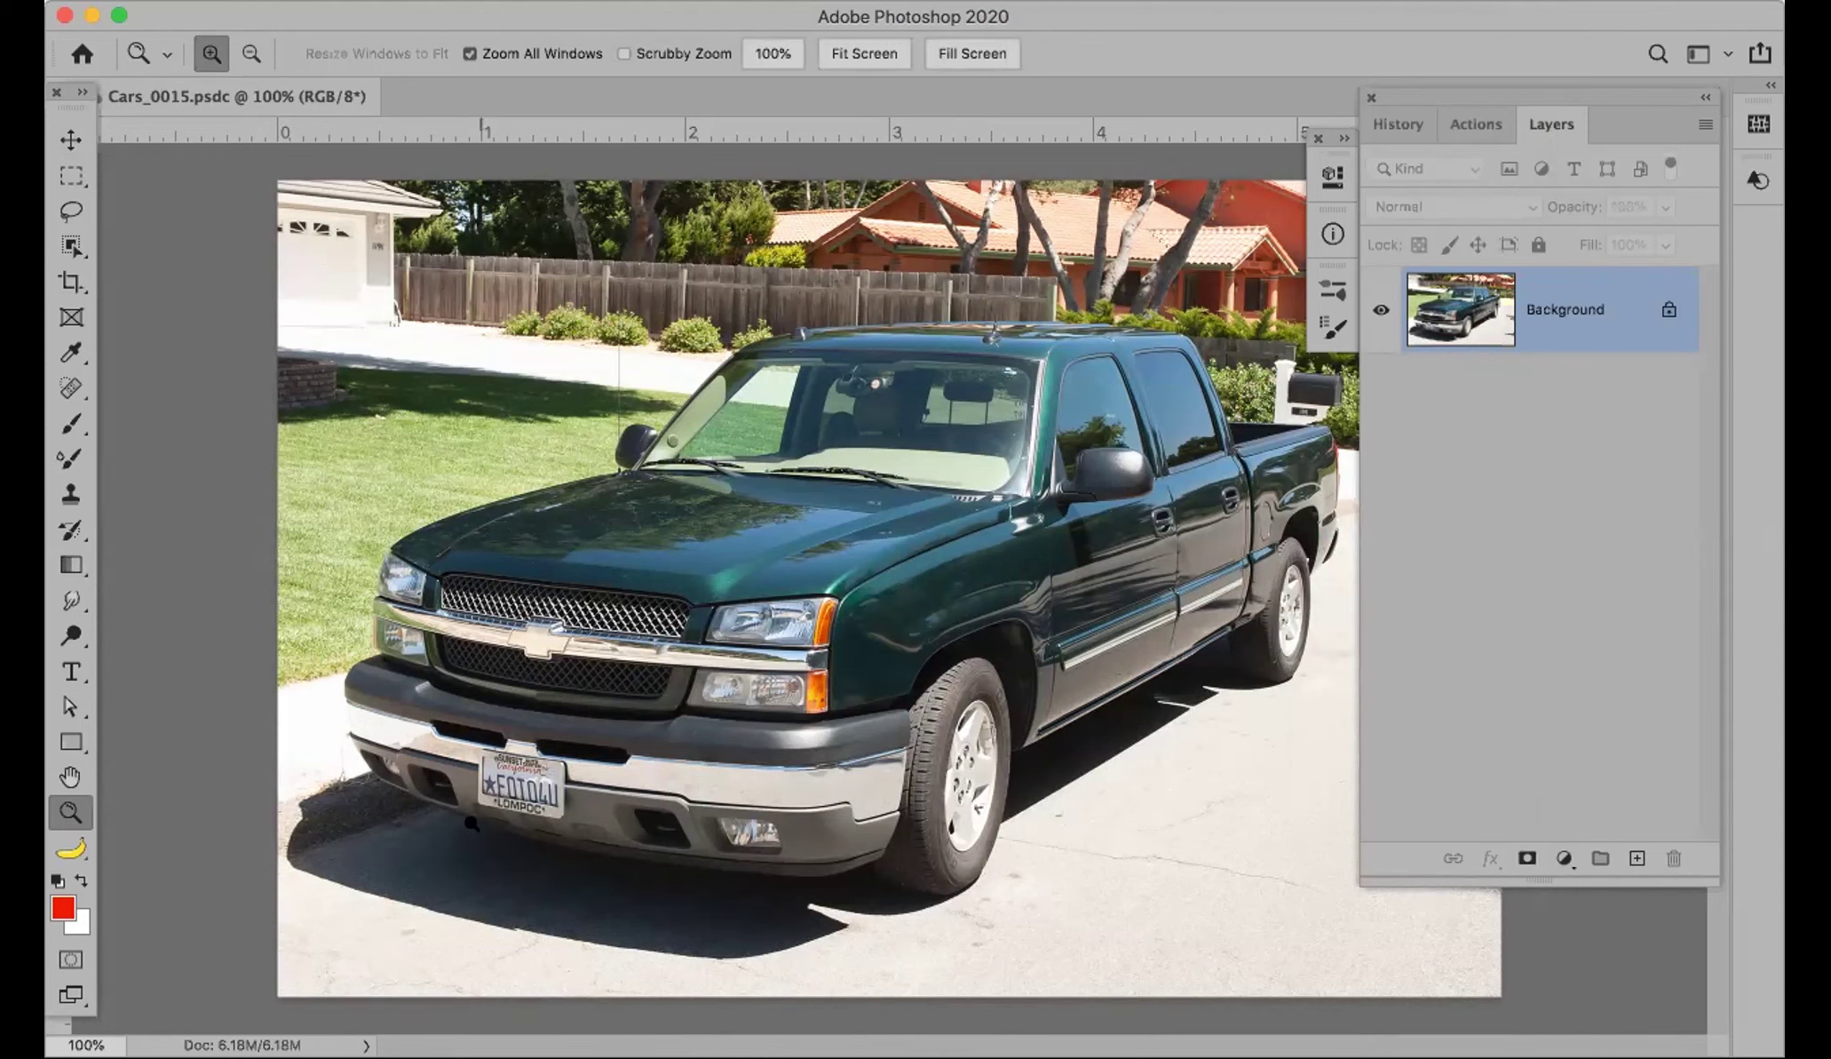
left_click(772, 859, "alt")
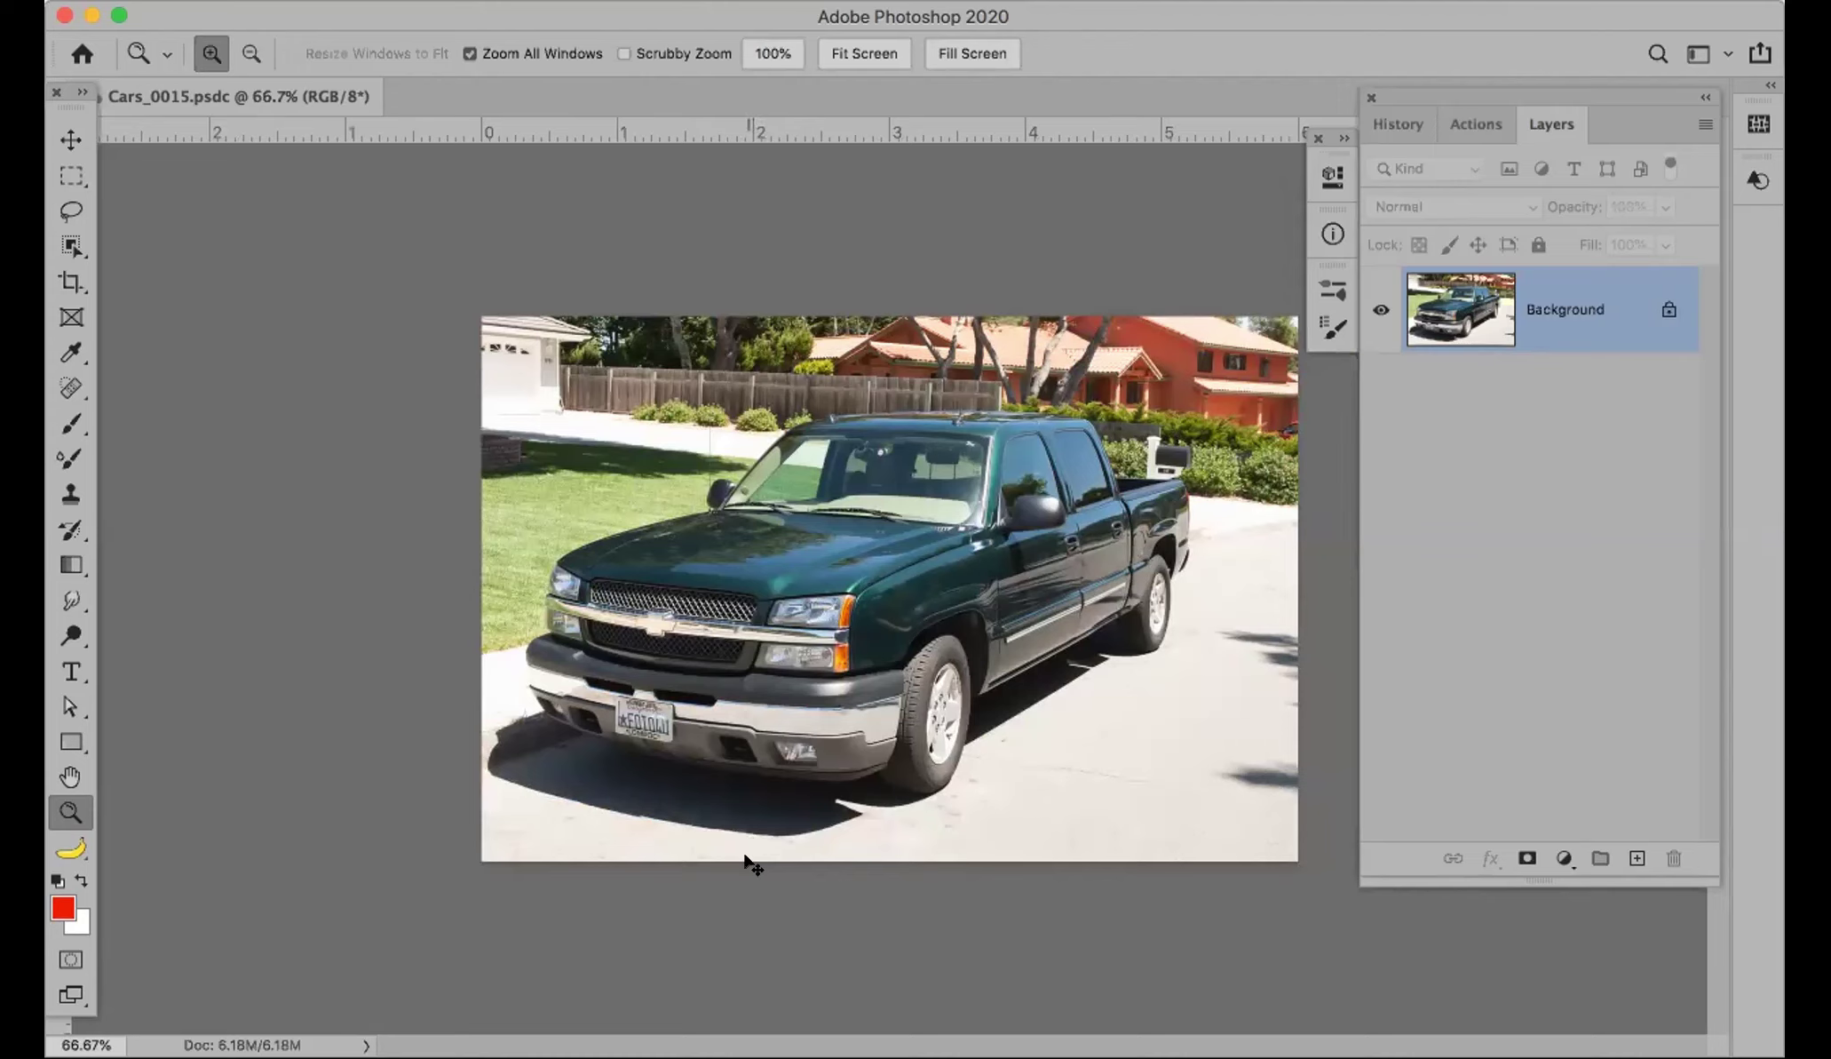
key("super+j")
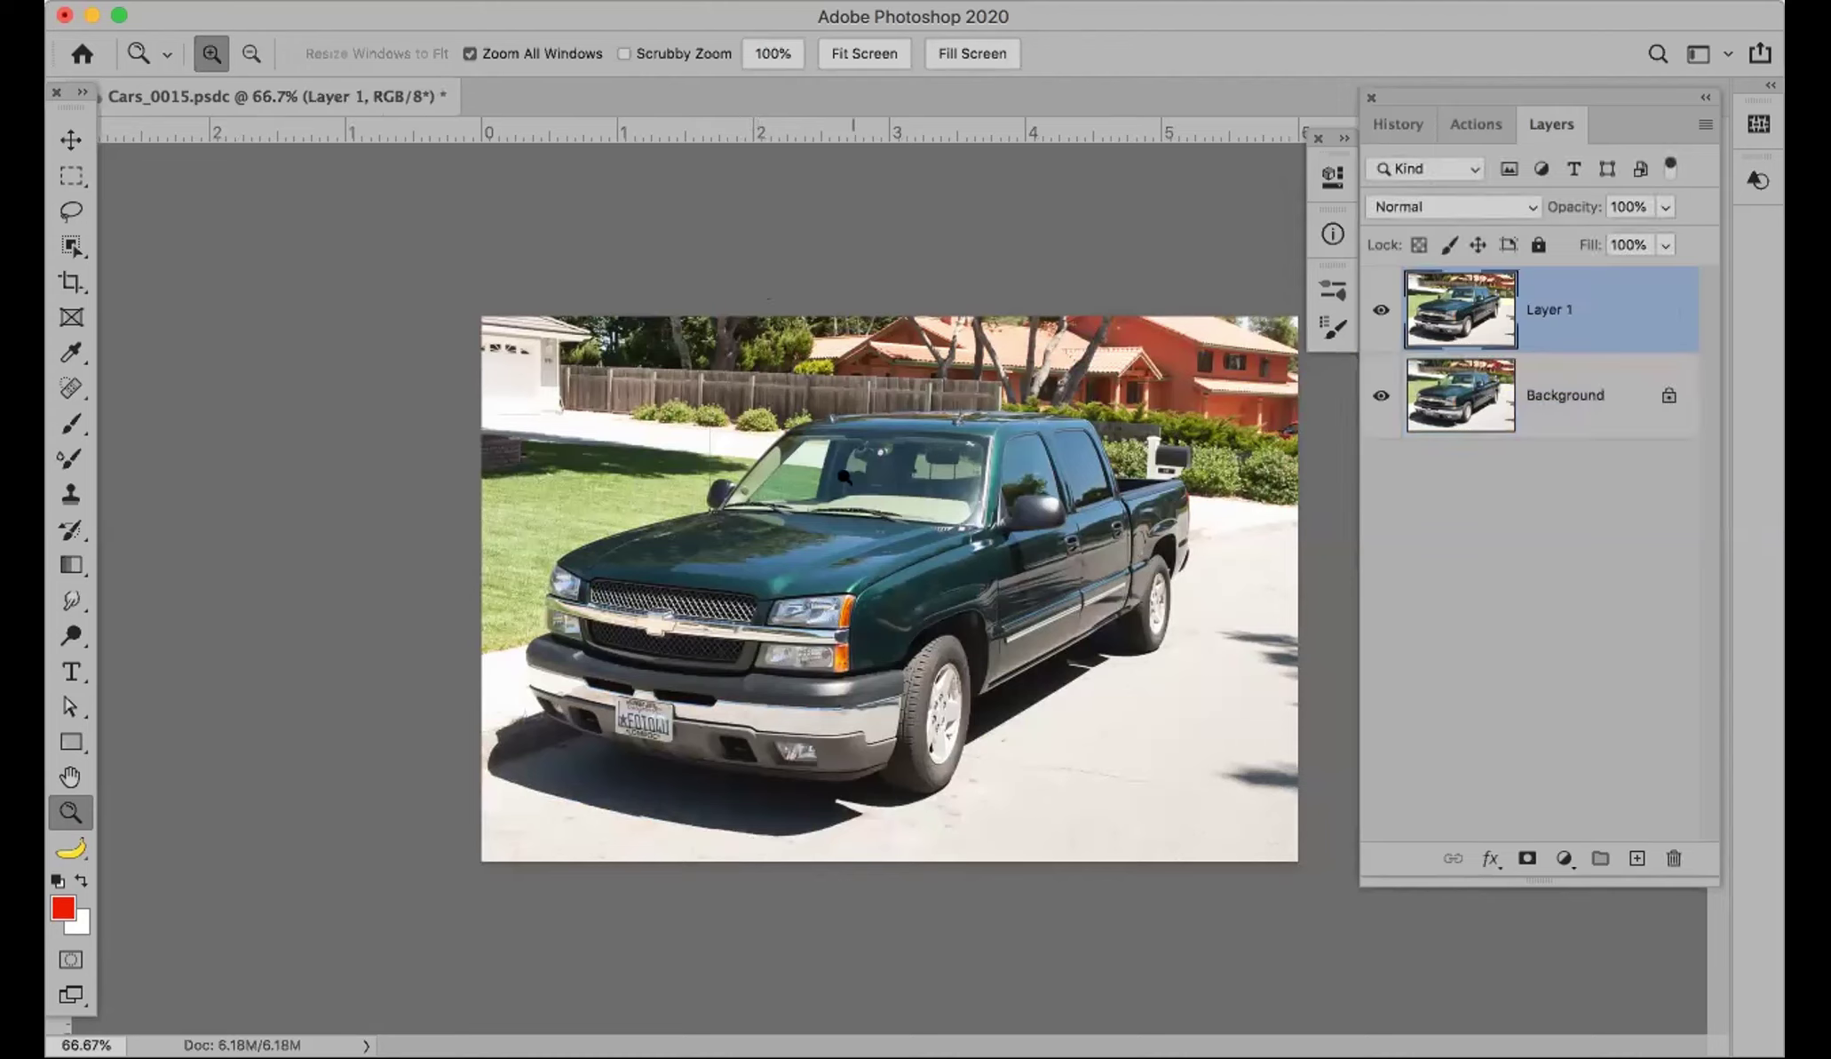
Step: Toggle the Free Transform reference point on Layer 1 and set it to the image's lower-left corner, then end the transform
key("super+t")
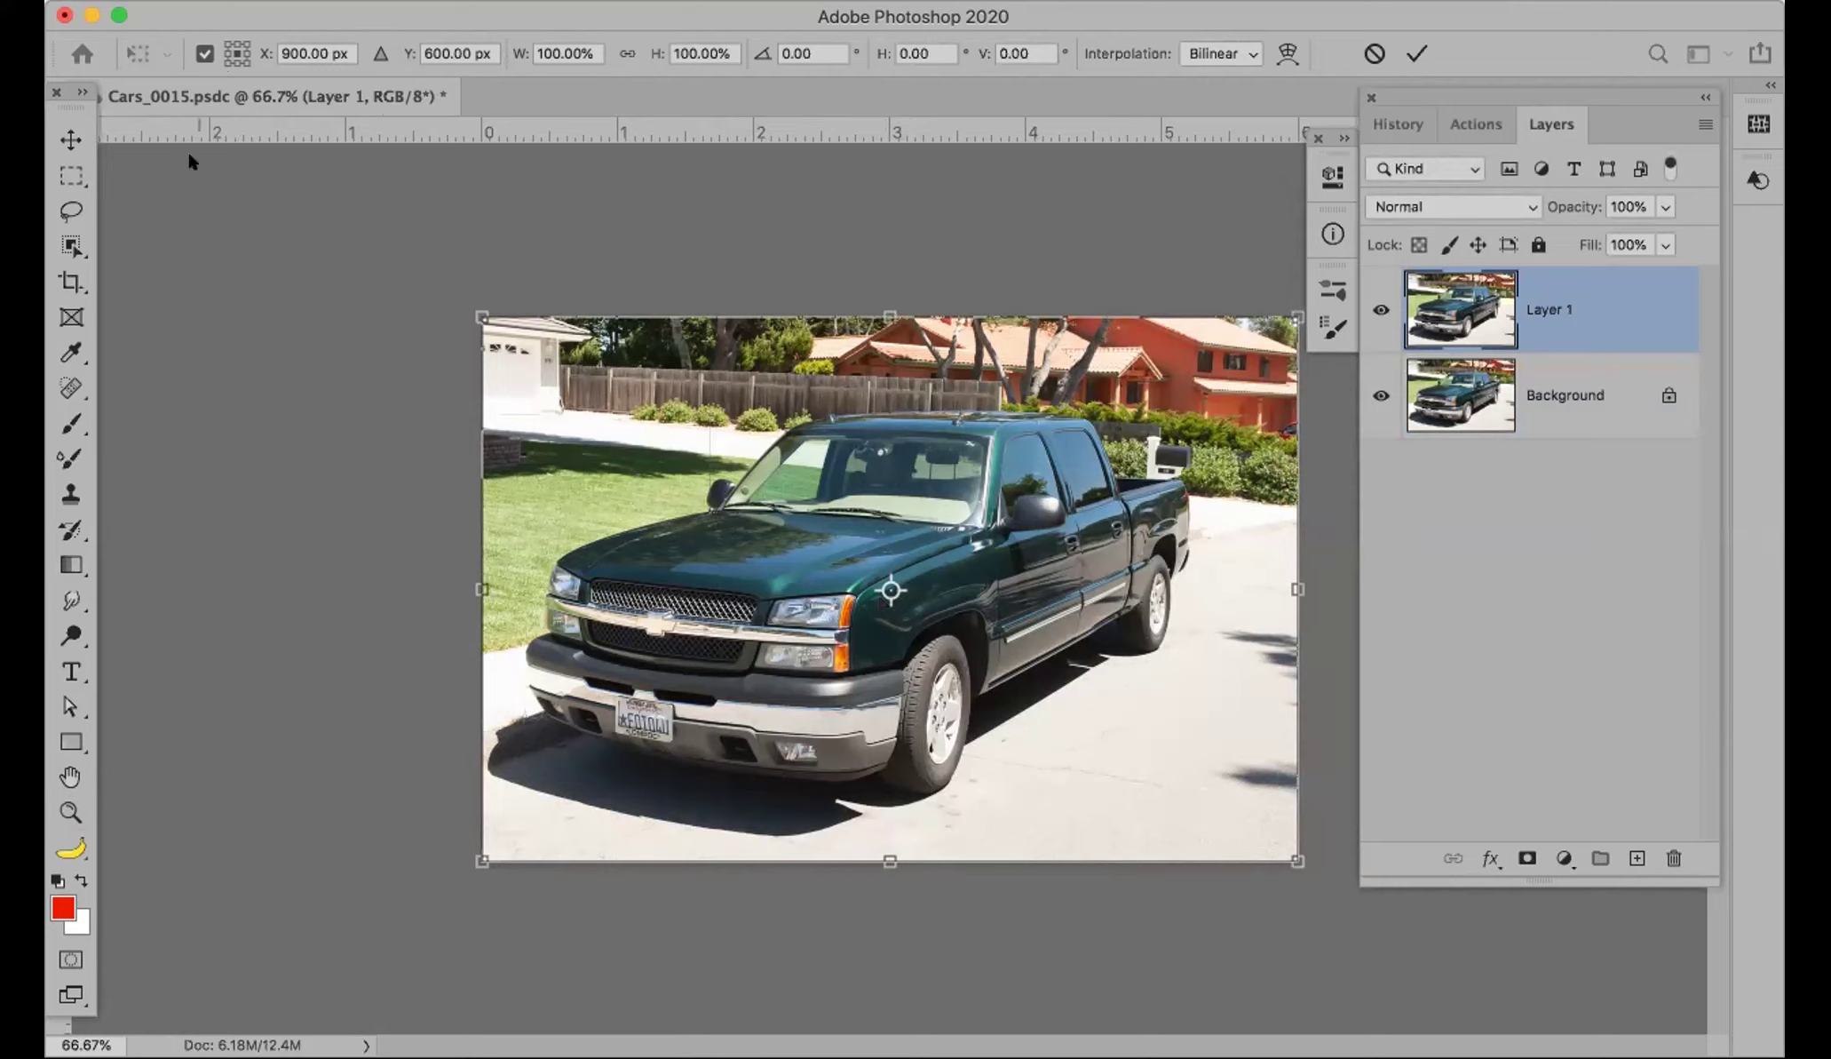
left_click(203, 54)
left_click(203, 54)
left_click(202, 54)
left_click(203, 54)
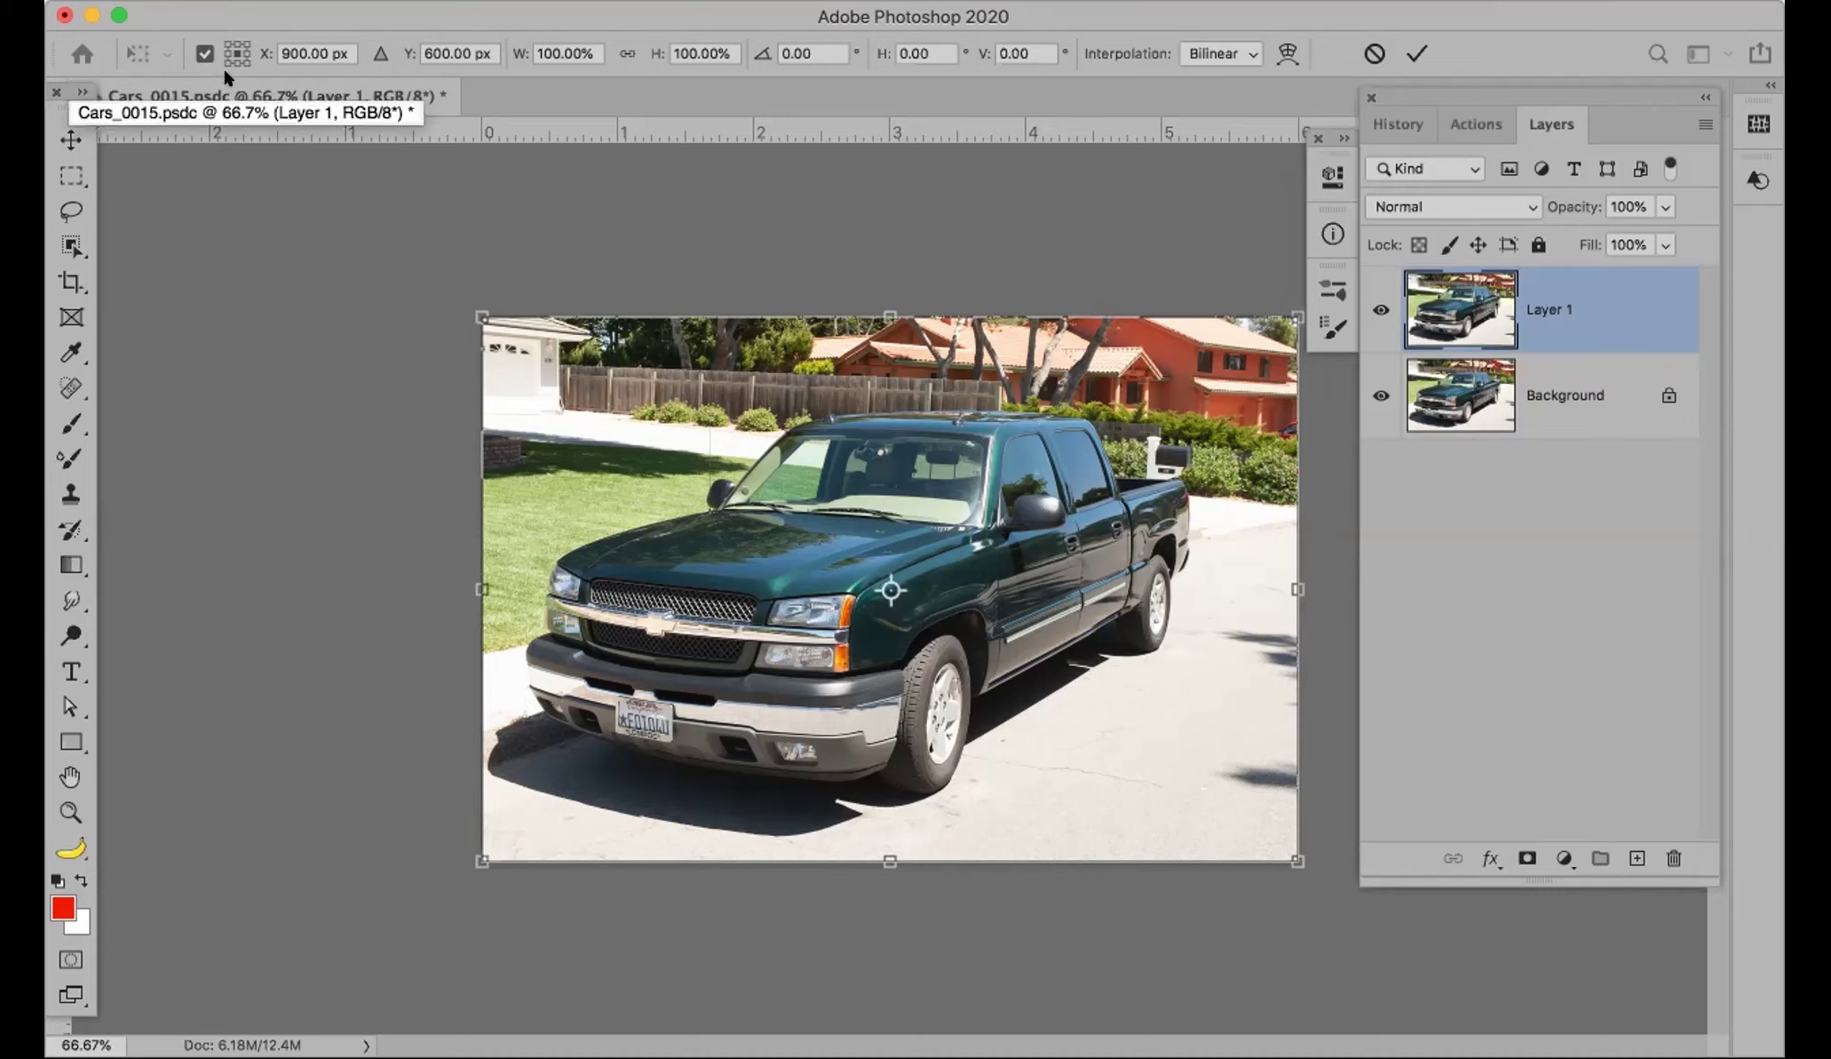
left_click(228, 59)
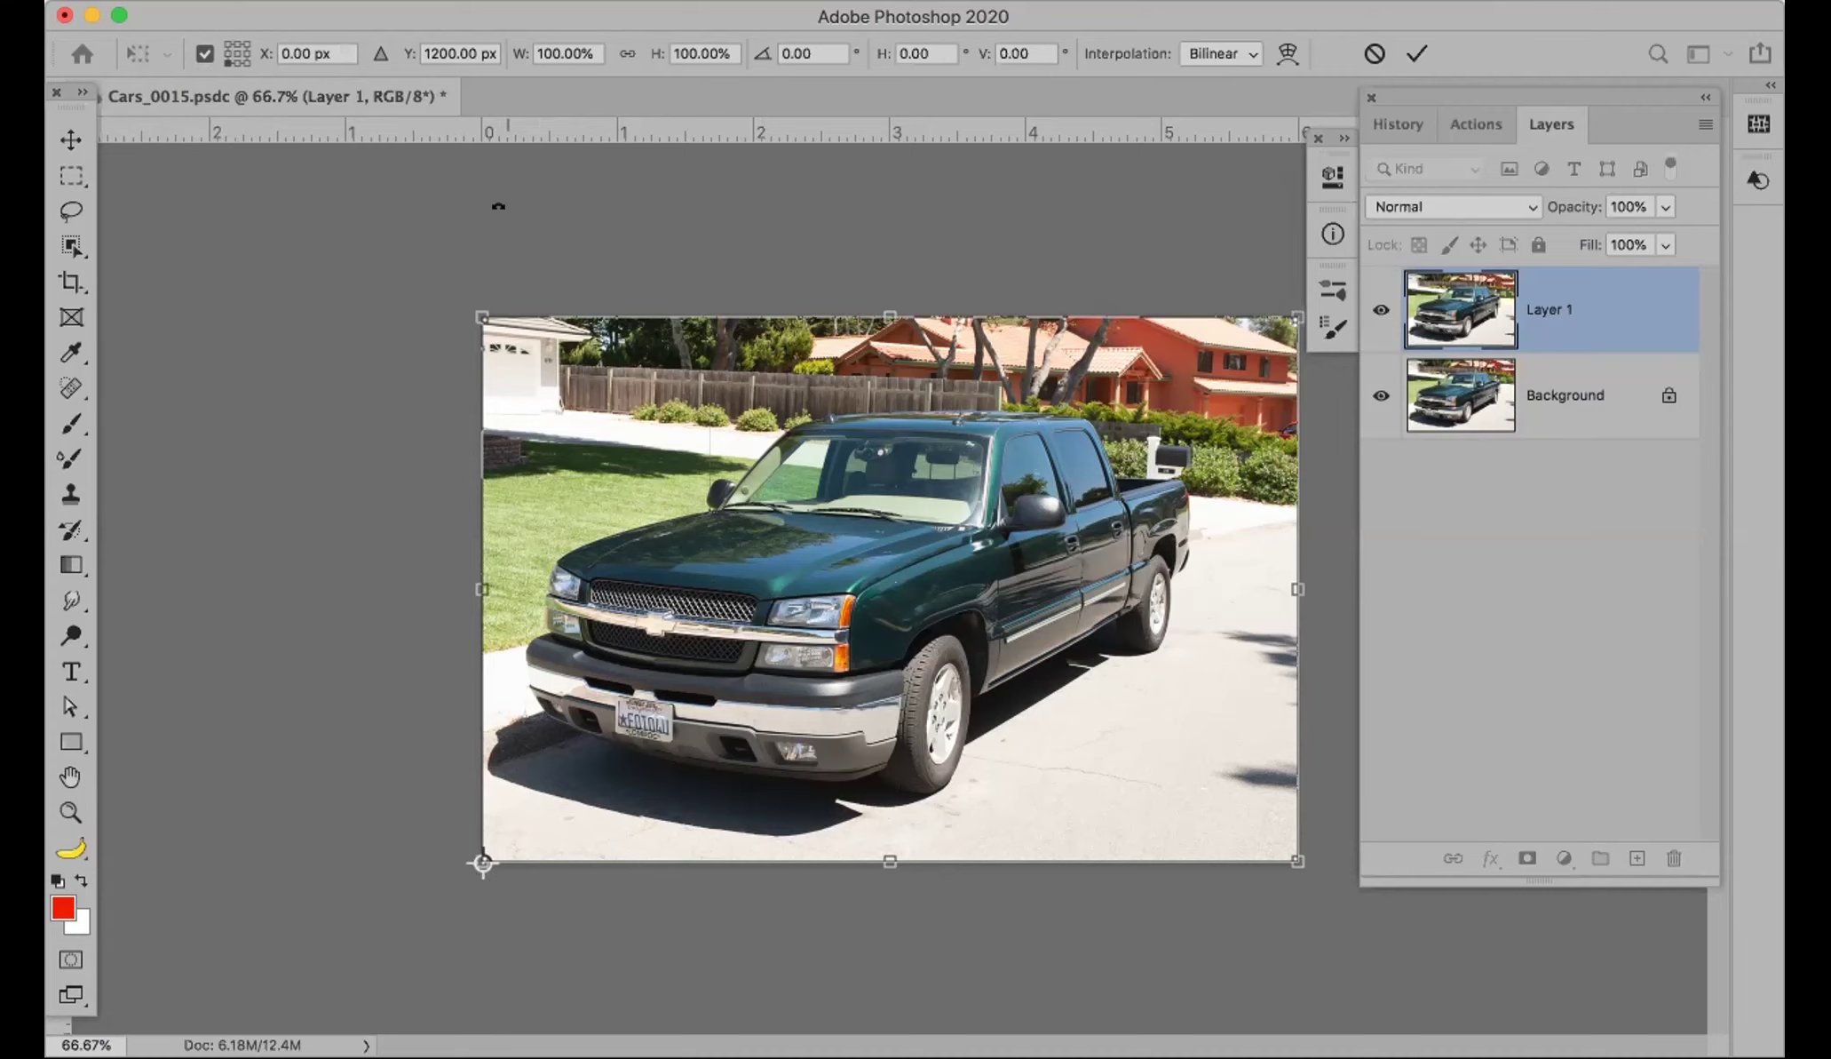
left_click_drag(510, 204, 494, 259)
key("Return")
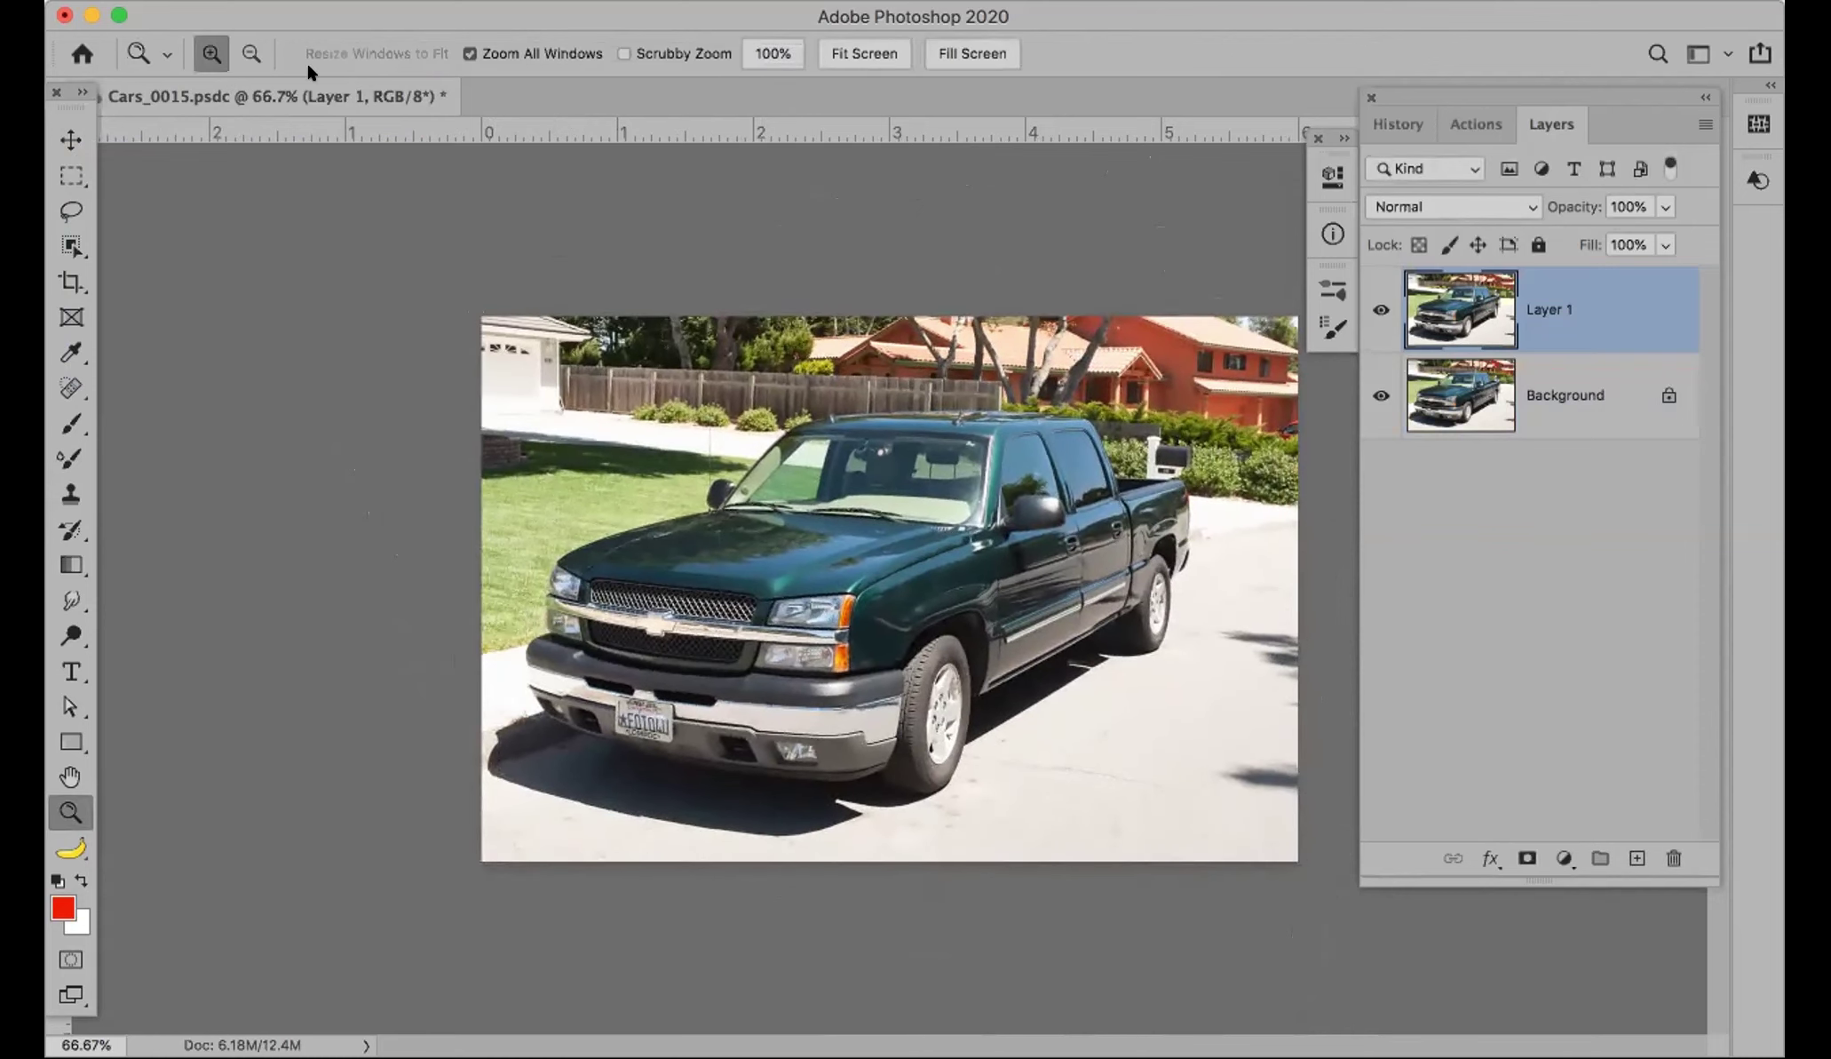
Step: Try scaling Layer 1 to 63.11% about its centre with Free Transform, then cancel
key("t")
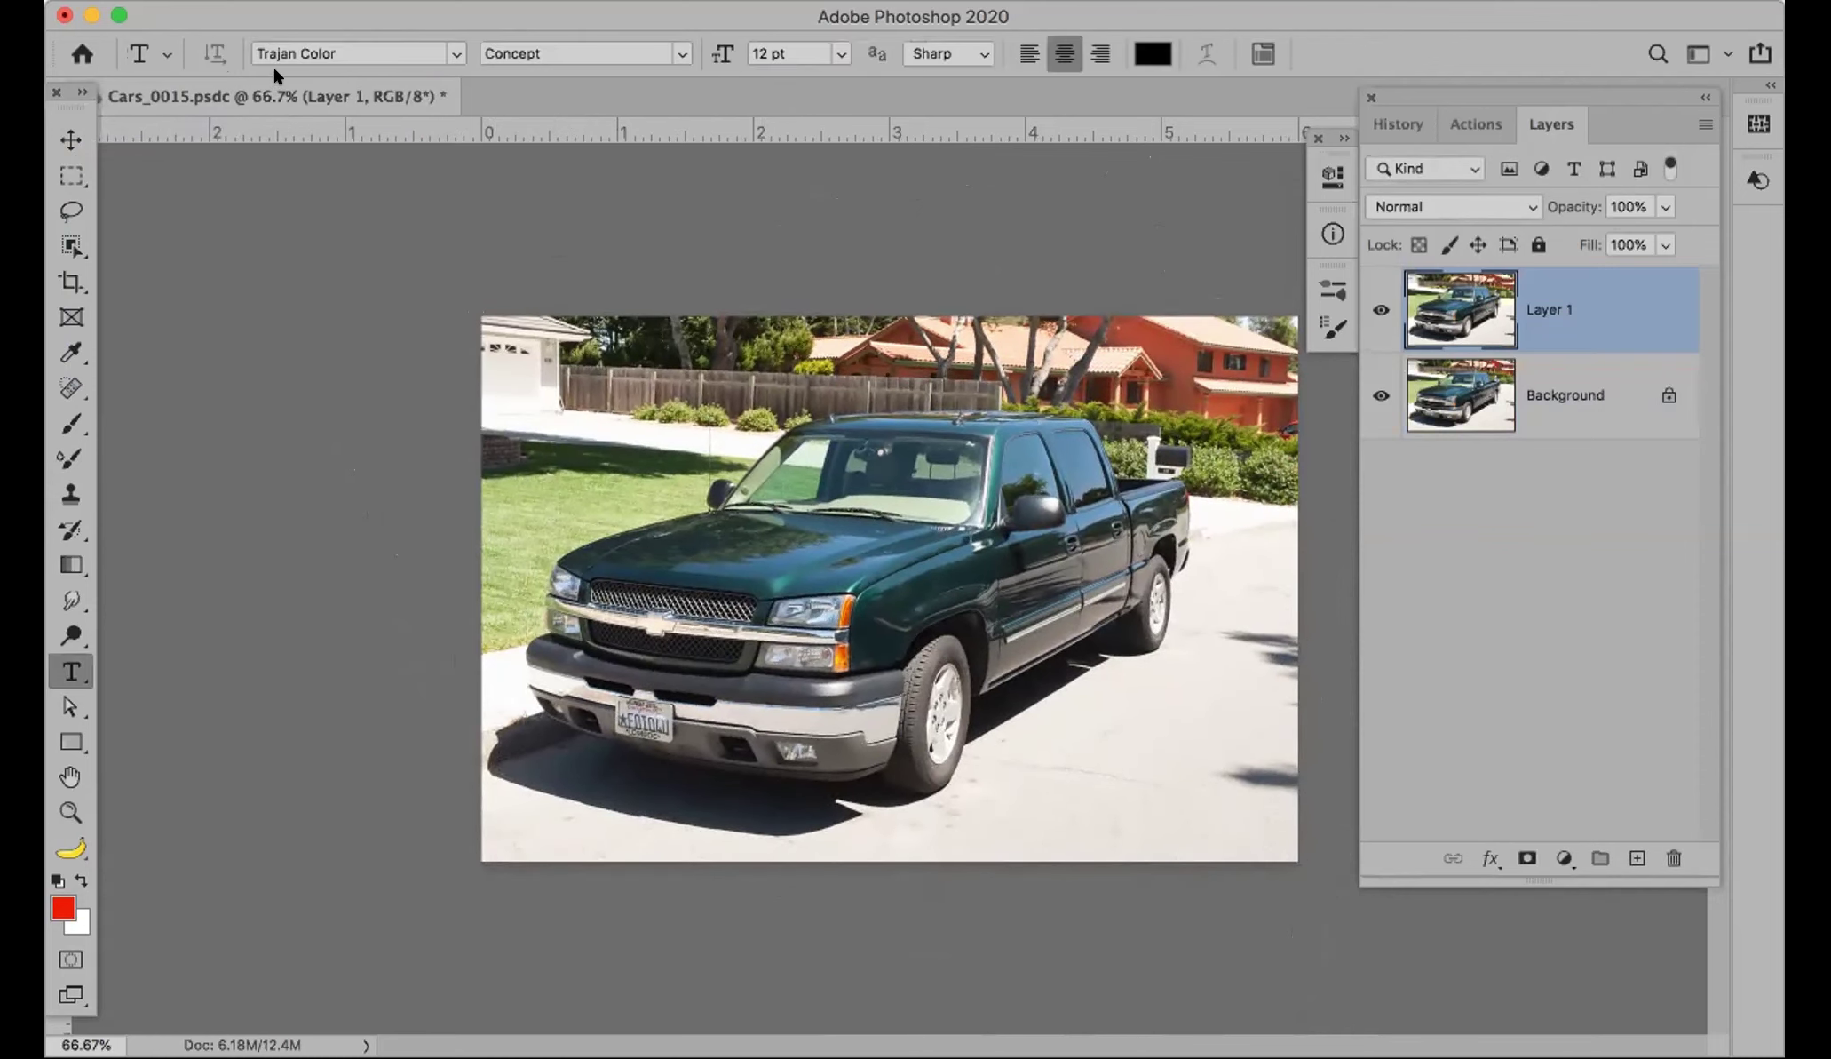
key("super+t")
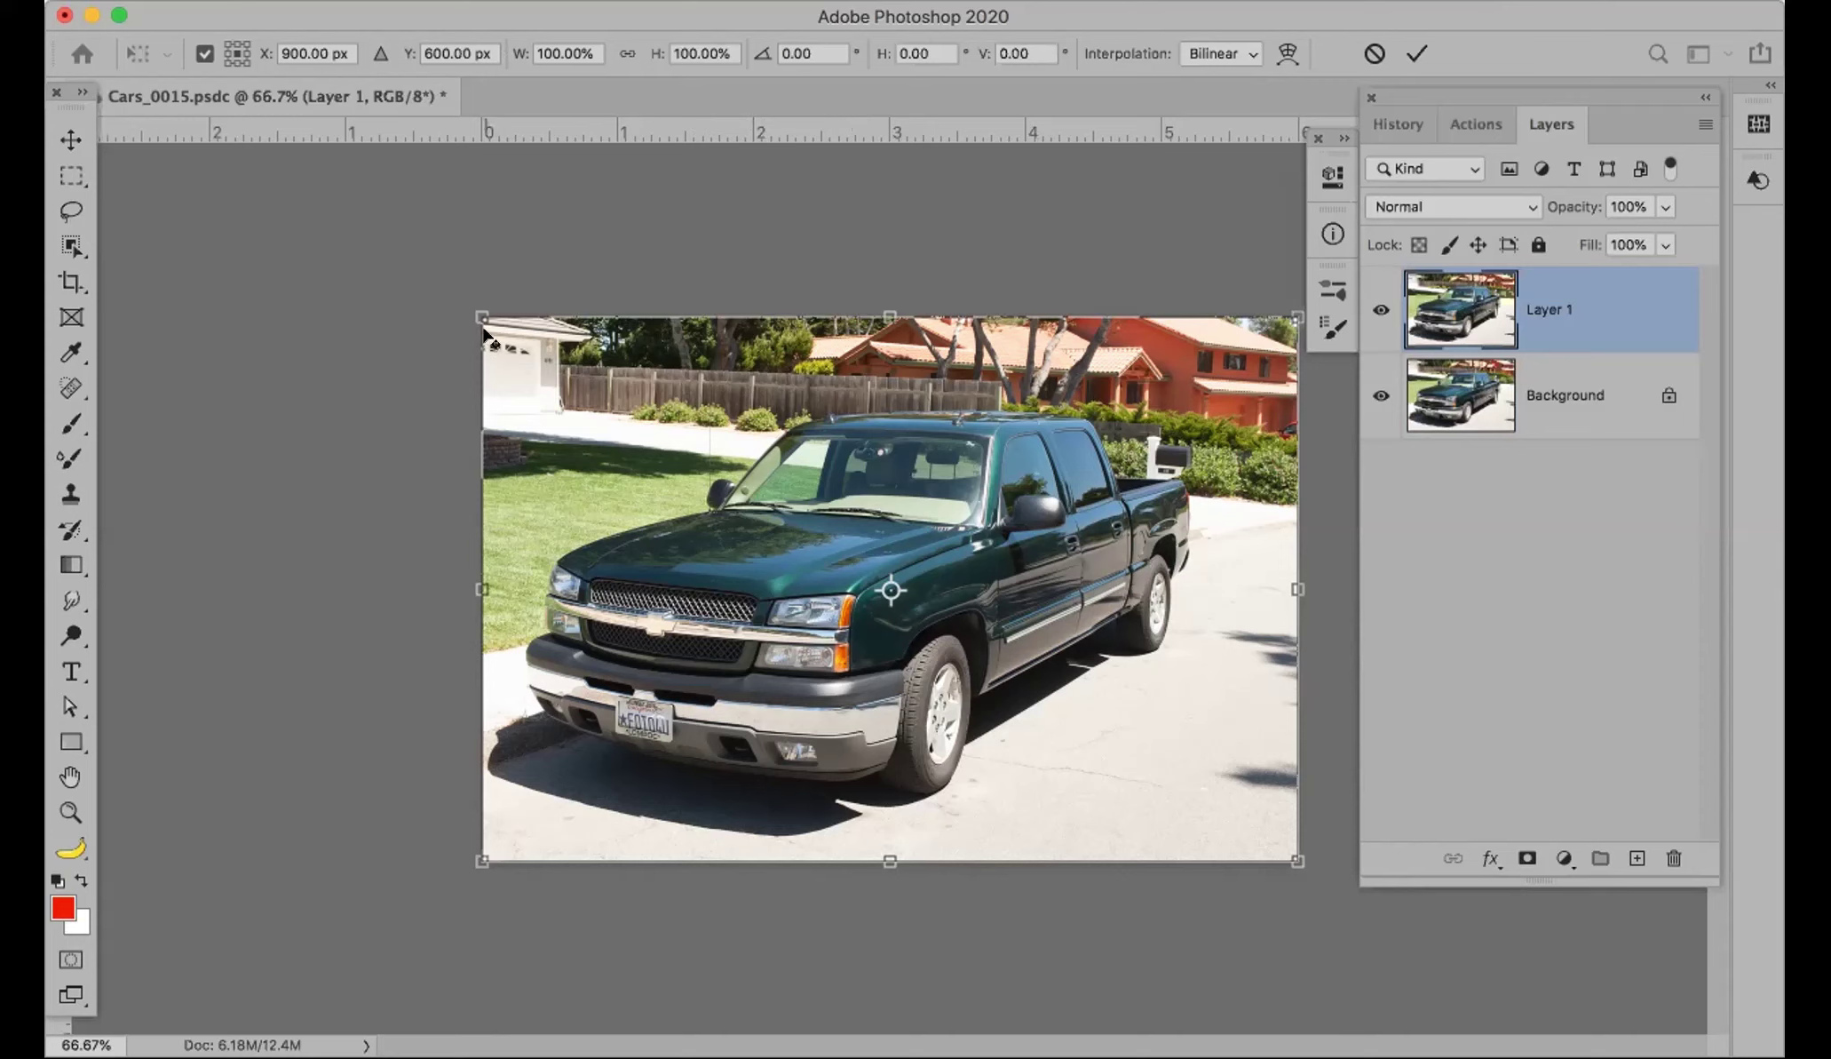
left_click_drag(470, 301, 600, 446)
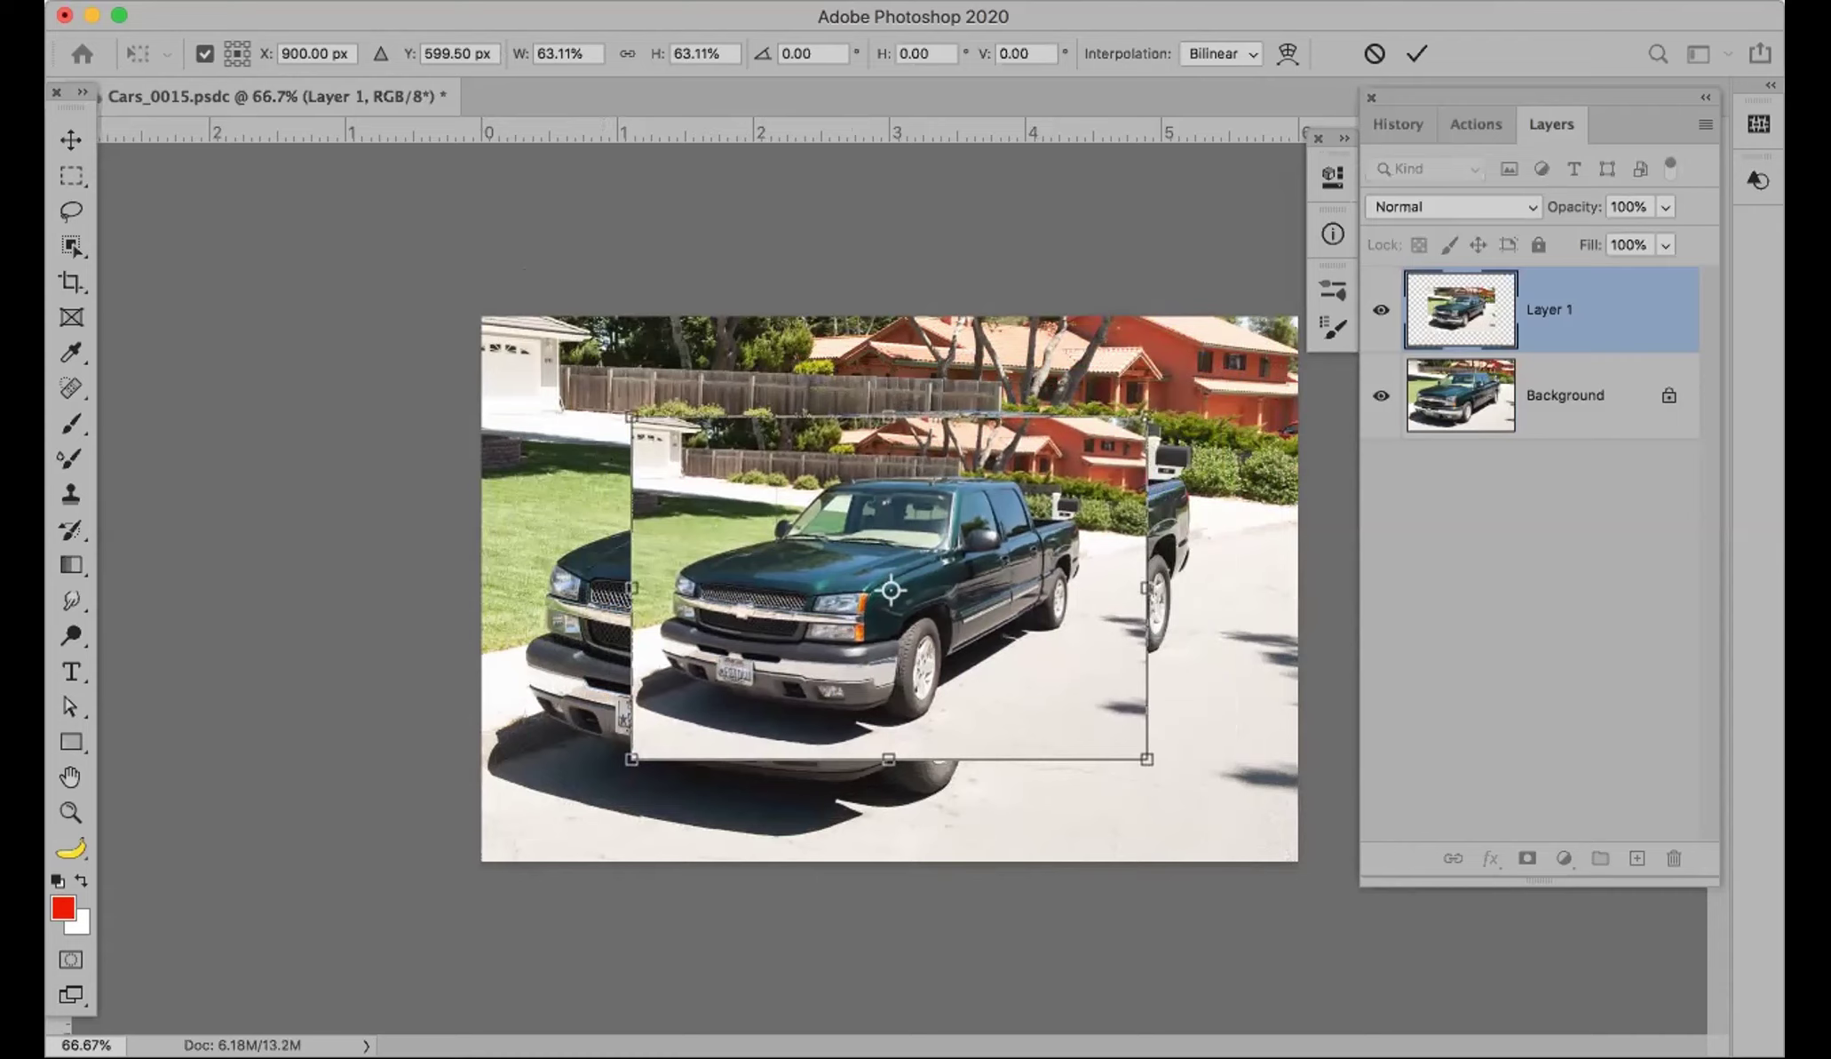
key("Escape")
Step: Try scaling Layer 1 to 66.33% about a reference point moved to X 235.35 px, Y 967.02 px, then cancel
key("t")
key("super+t")
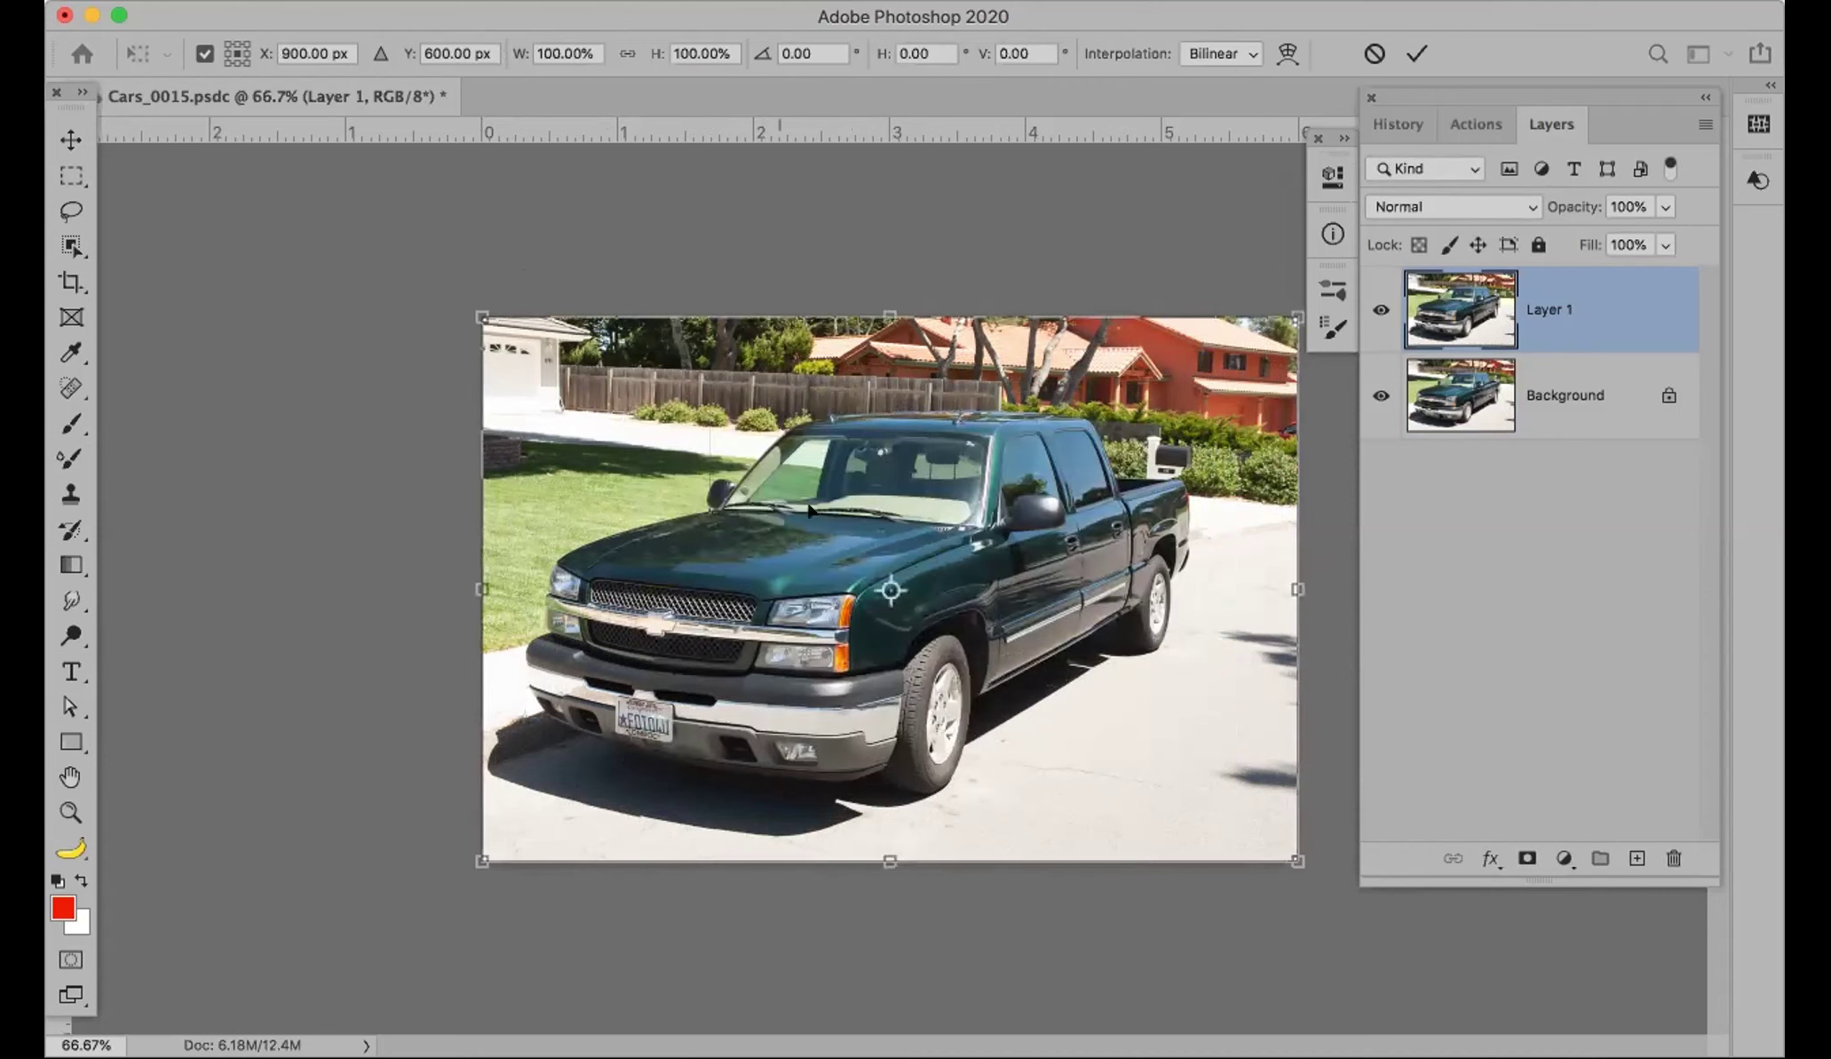
left_click_drag(891, 590, 589, 757)
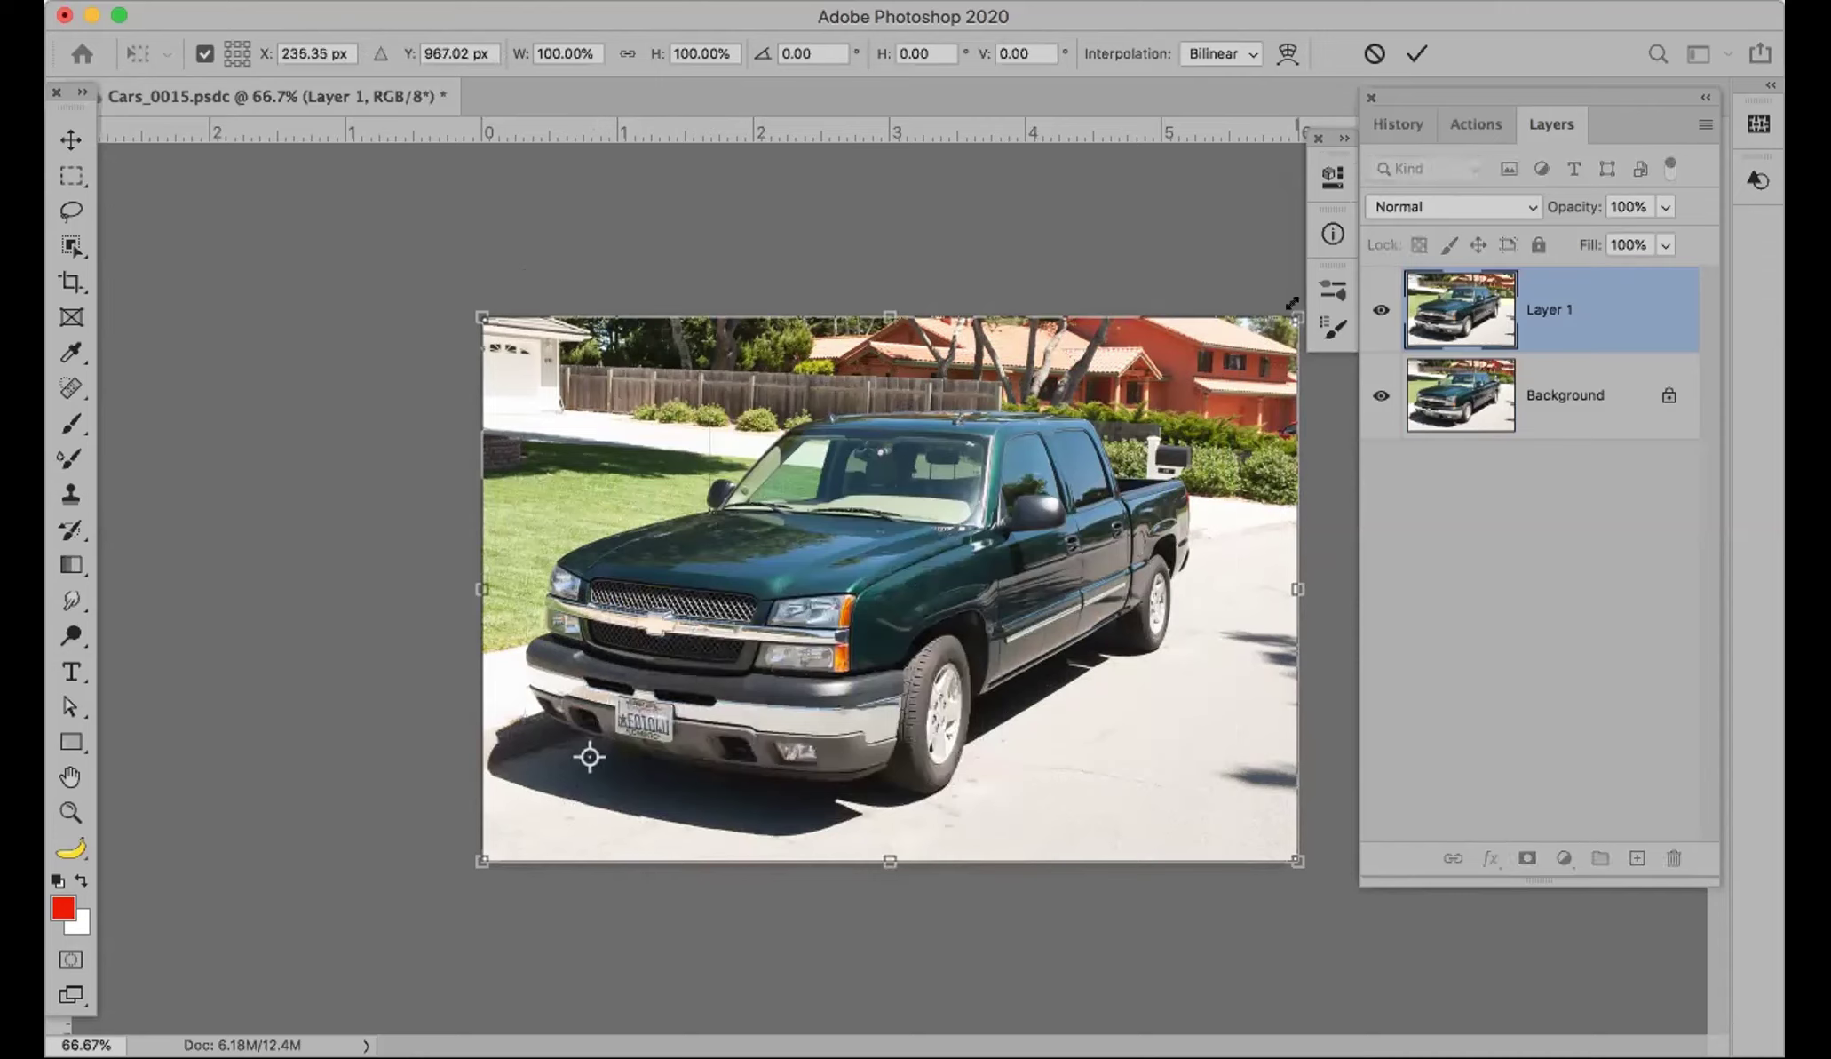
left_click_drag(1283, 302, 1039, 470)
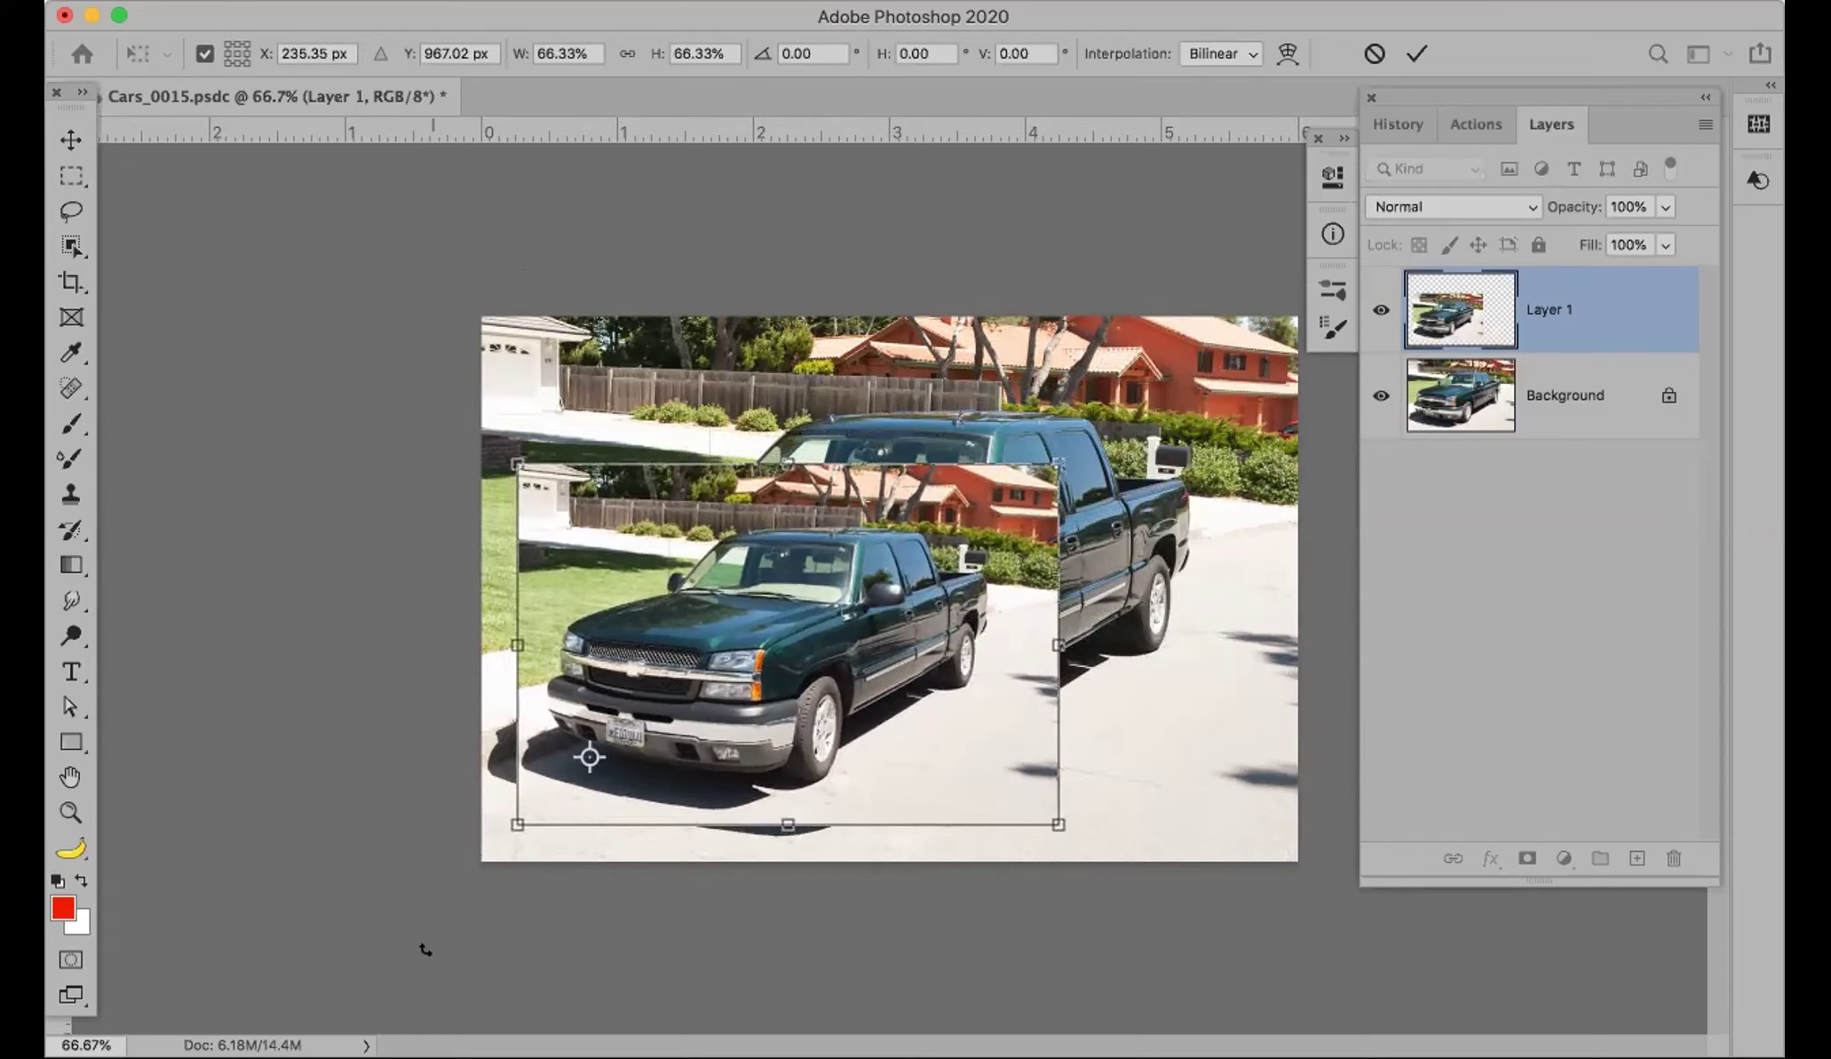
key("Escape")
Step: Undo the layer duplication and unlock the Background layer
key("t")
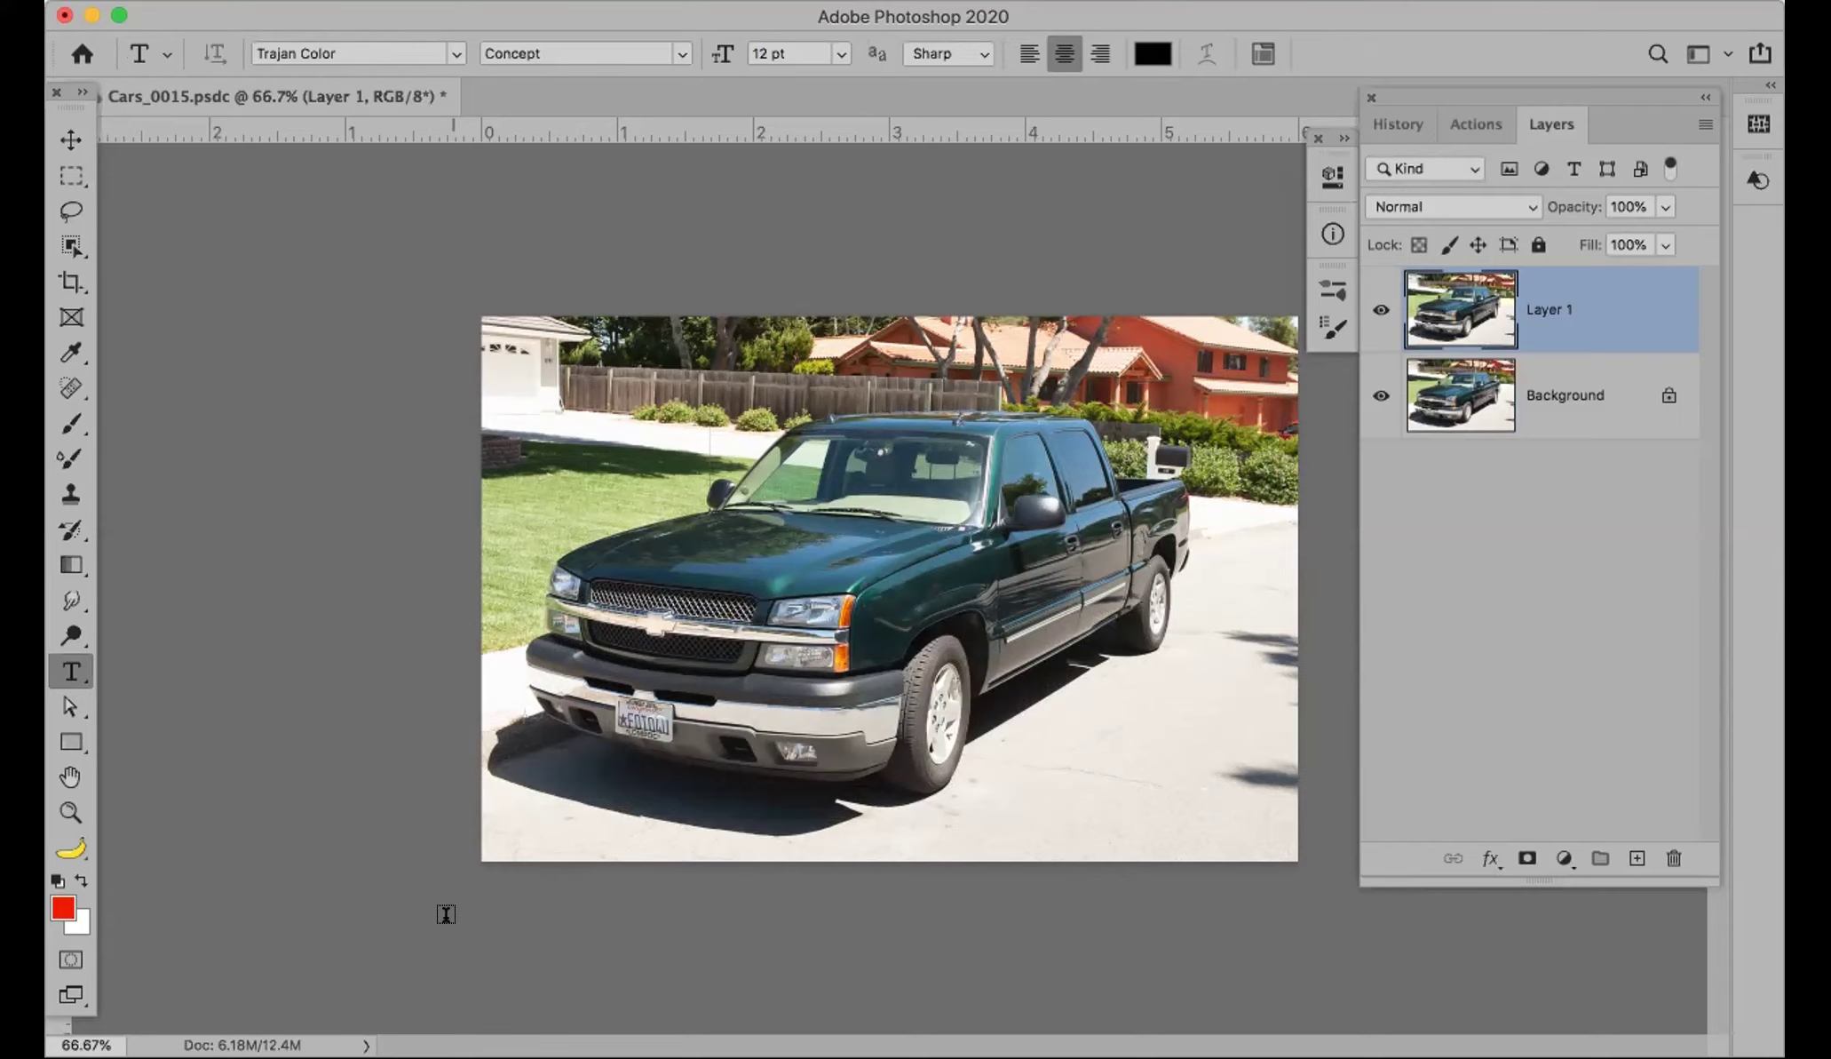
key("super+z")
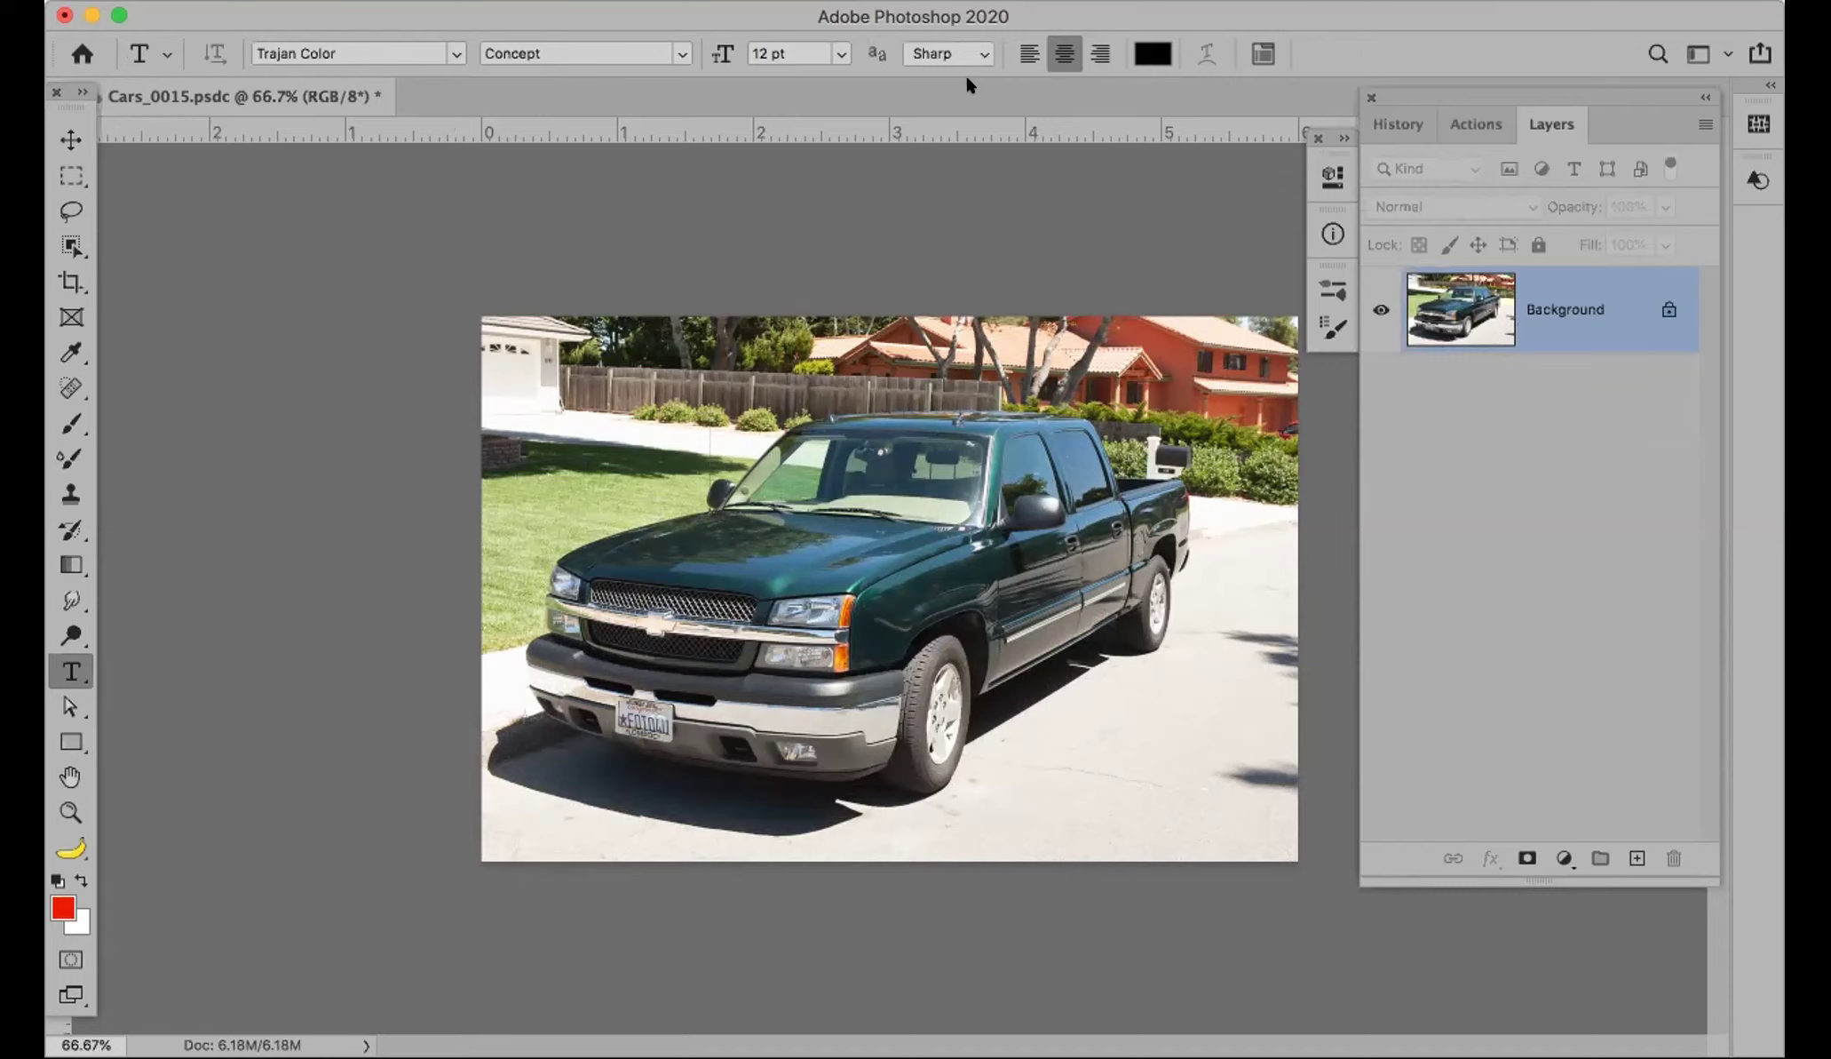
left_click(1668, 311)
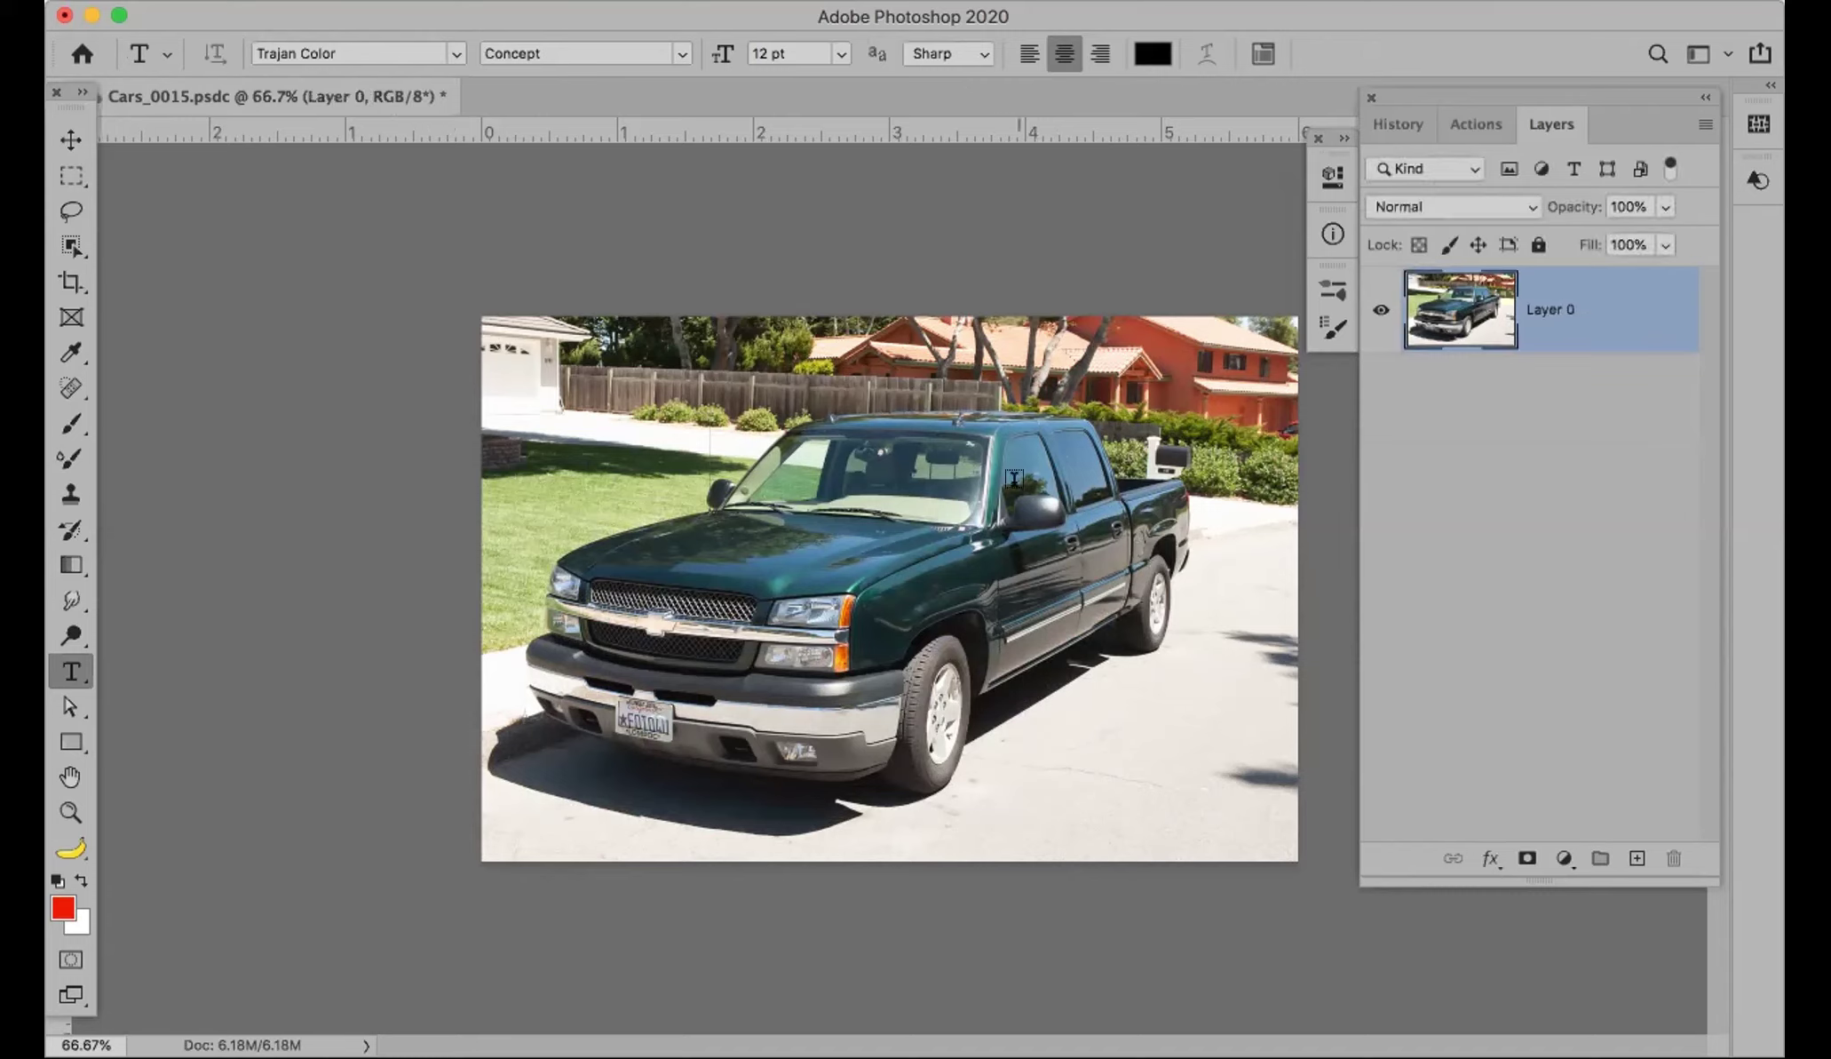
Step: Start a Free Transform on Layer 0 and switch it to Warp mode
key("super+t")
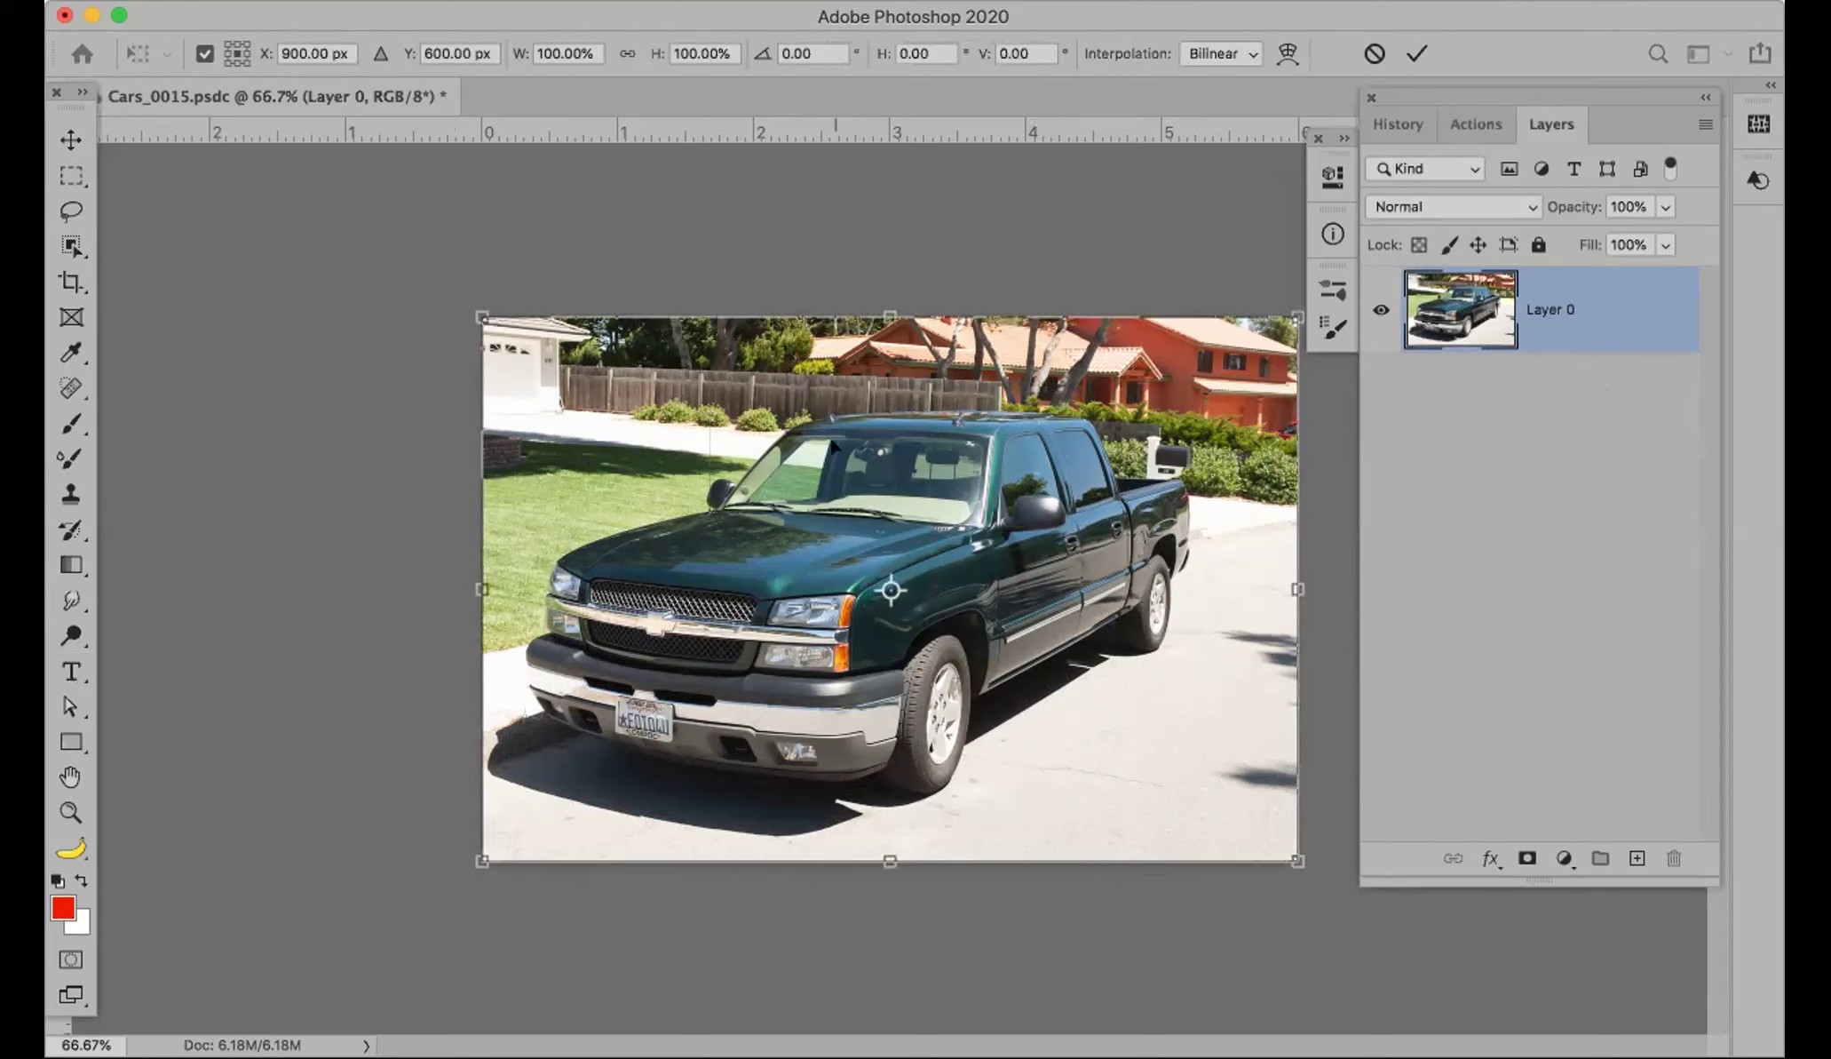
right_click(838, 471)
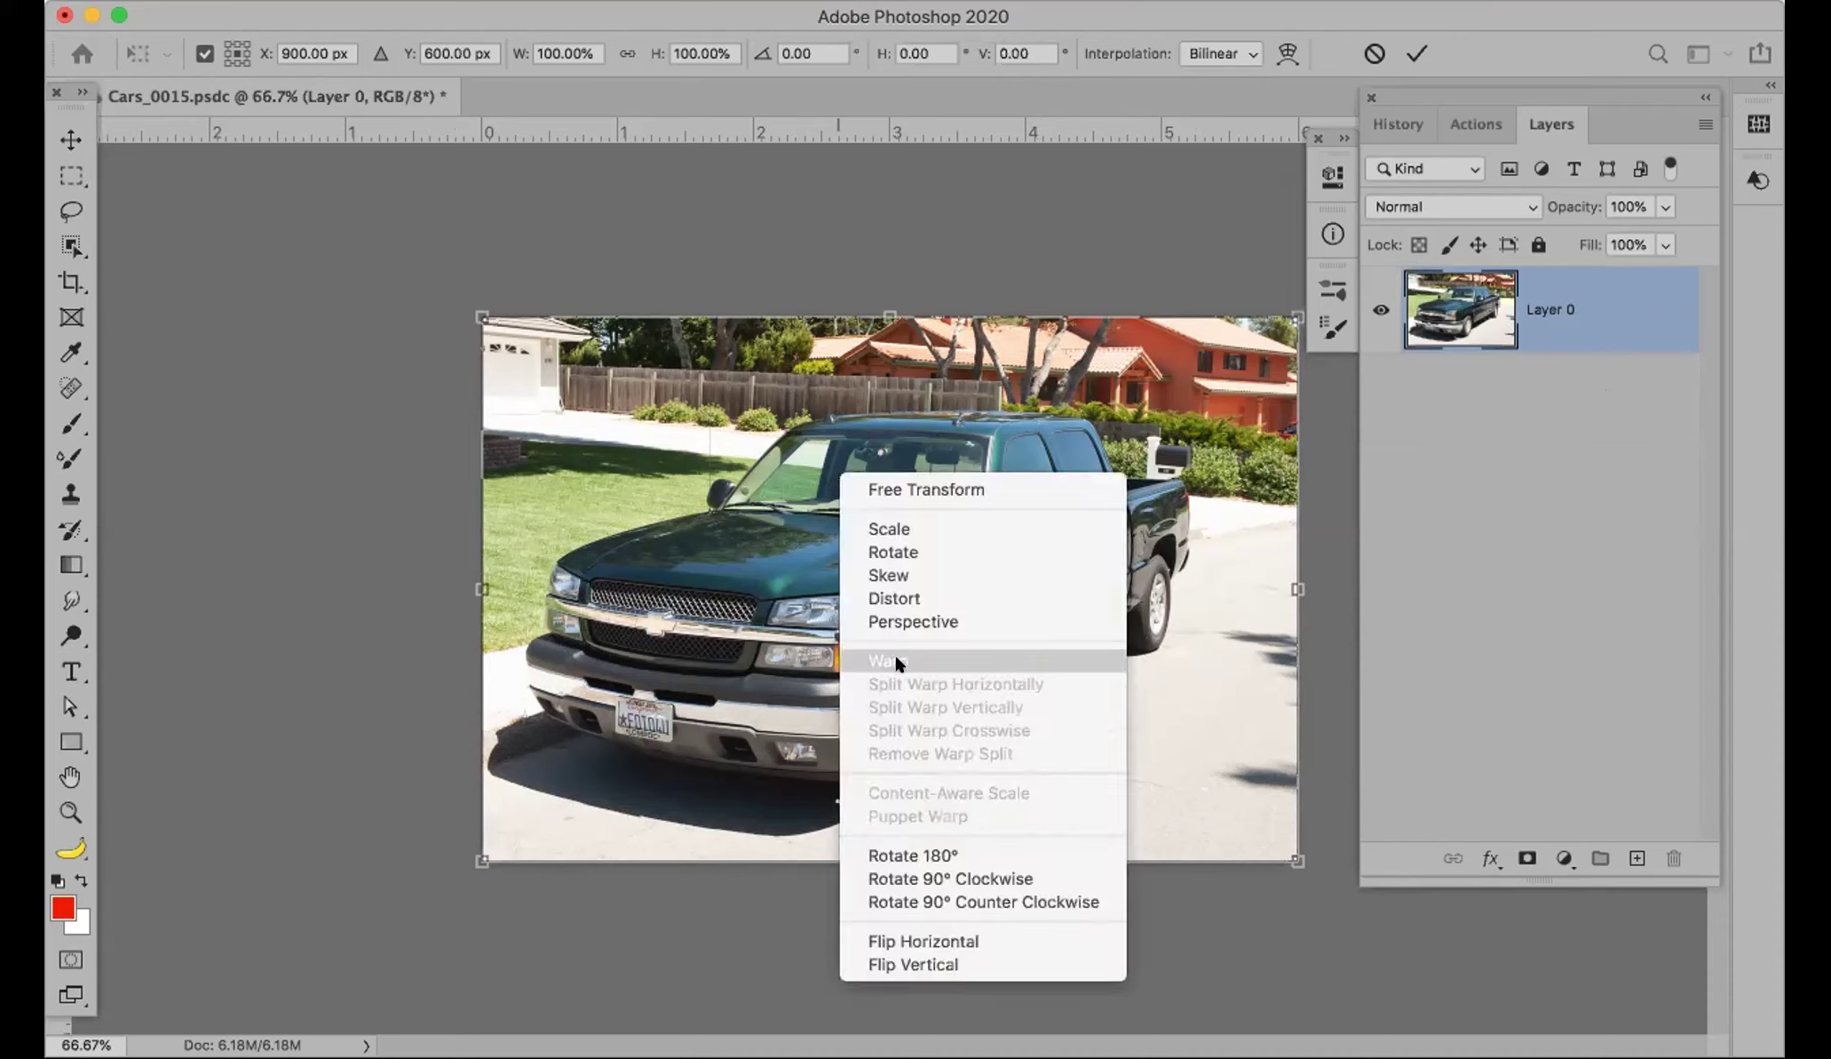
key("Escape")
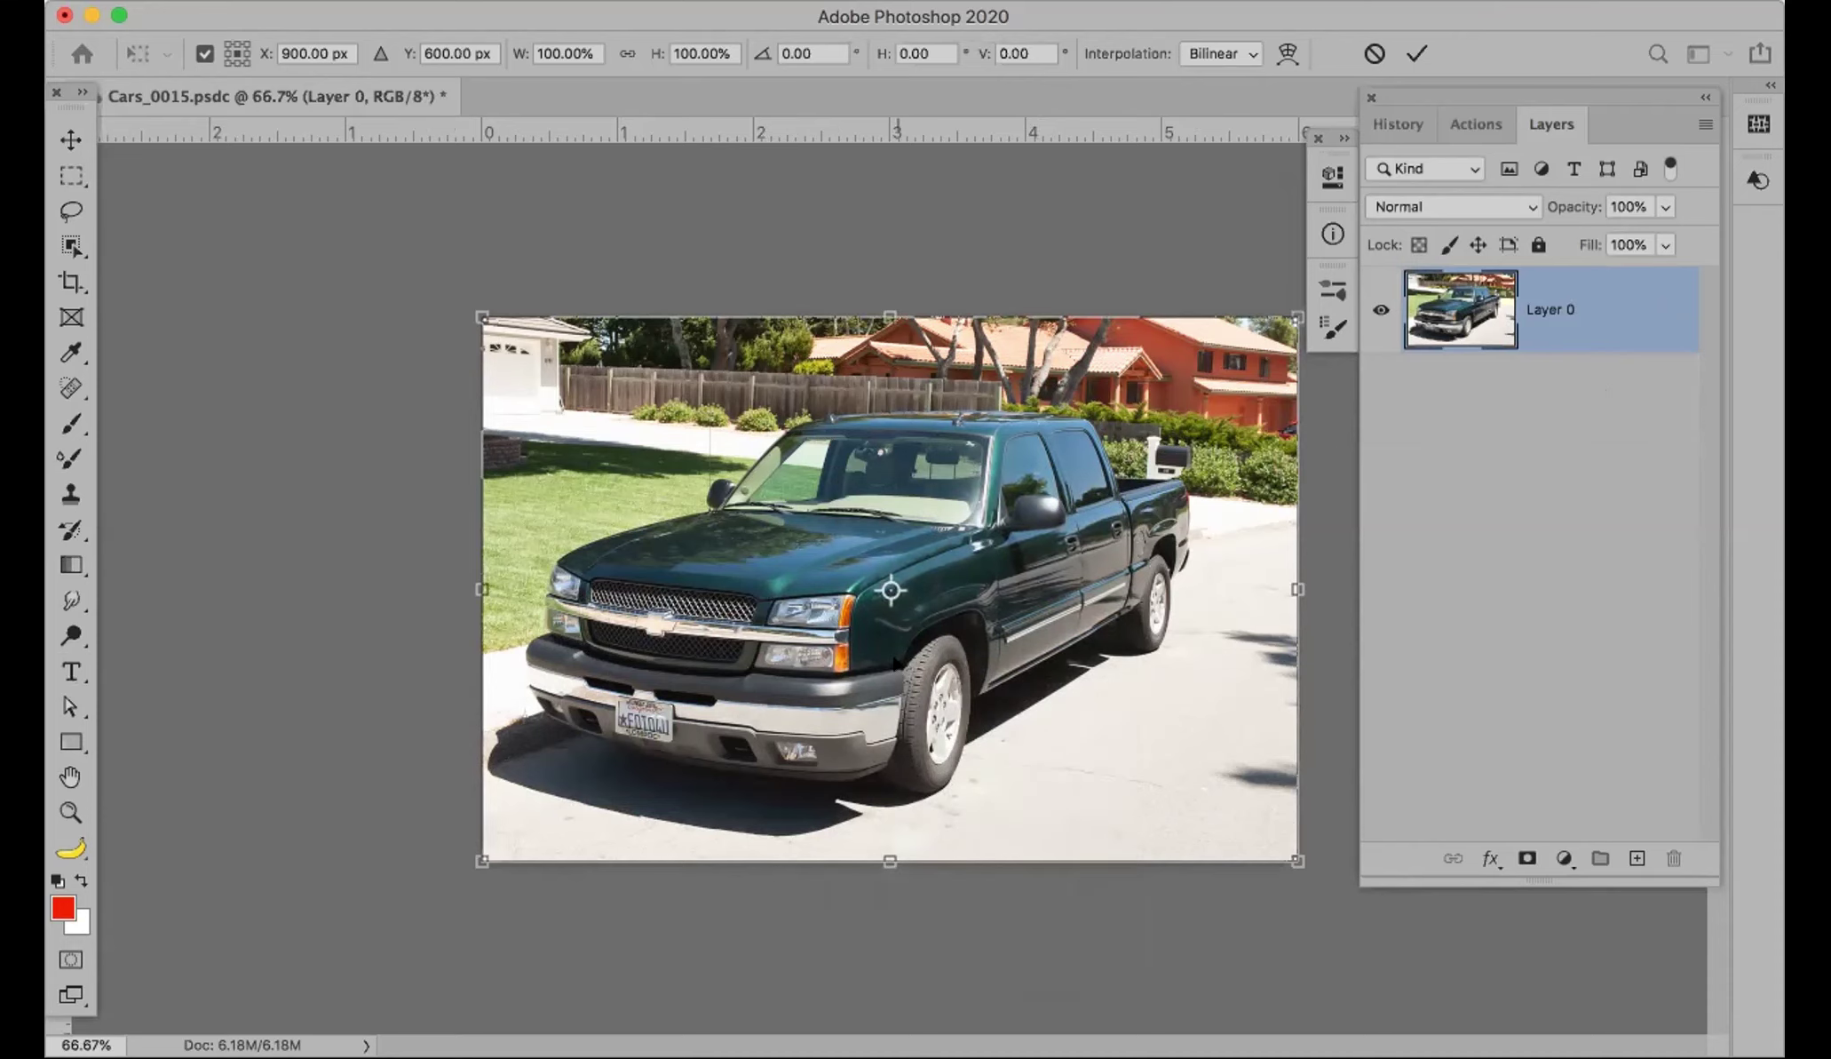
left_click(1288, 53)
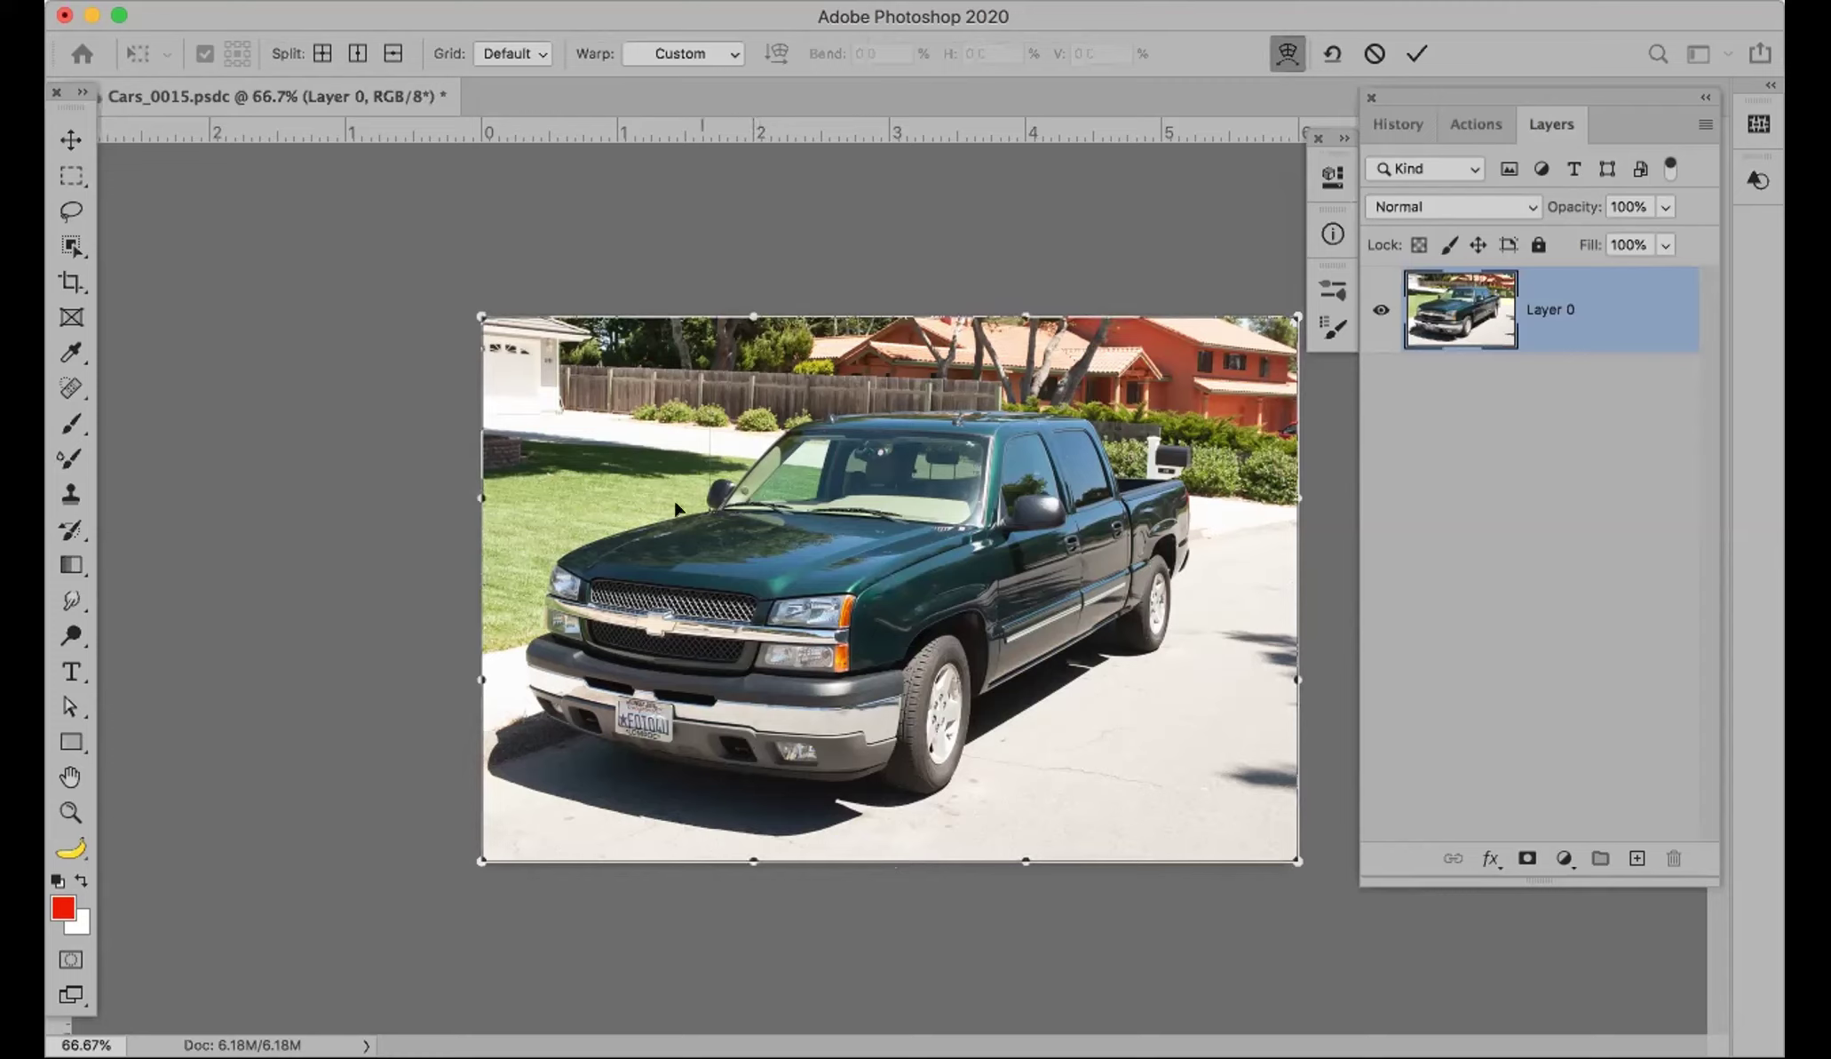
Step: Switch the warp grid through 3 x 3 and 4 x 4, ending with 5 x 5
left_click(533, 53)
left_click(533, 52)
left_click(525, 43)
left_click(517, 73)
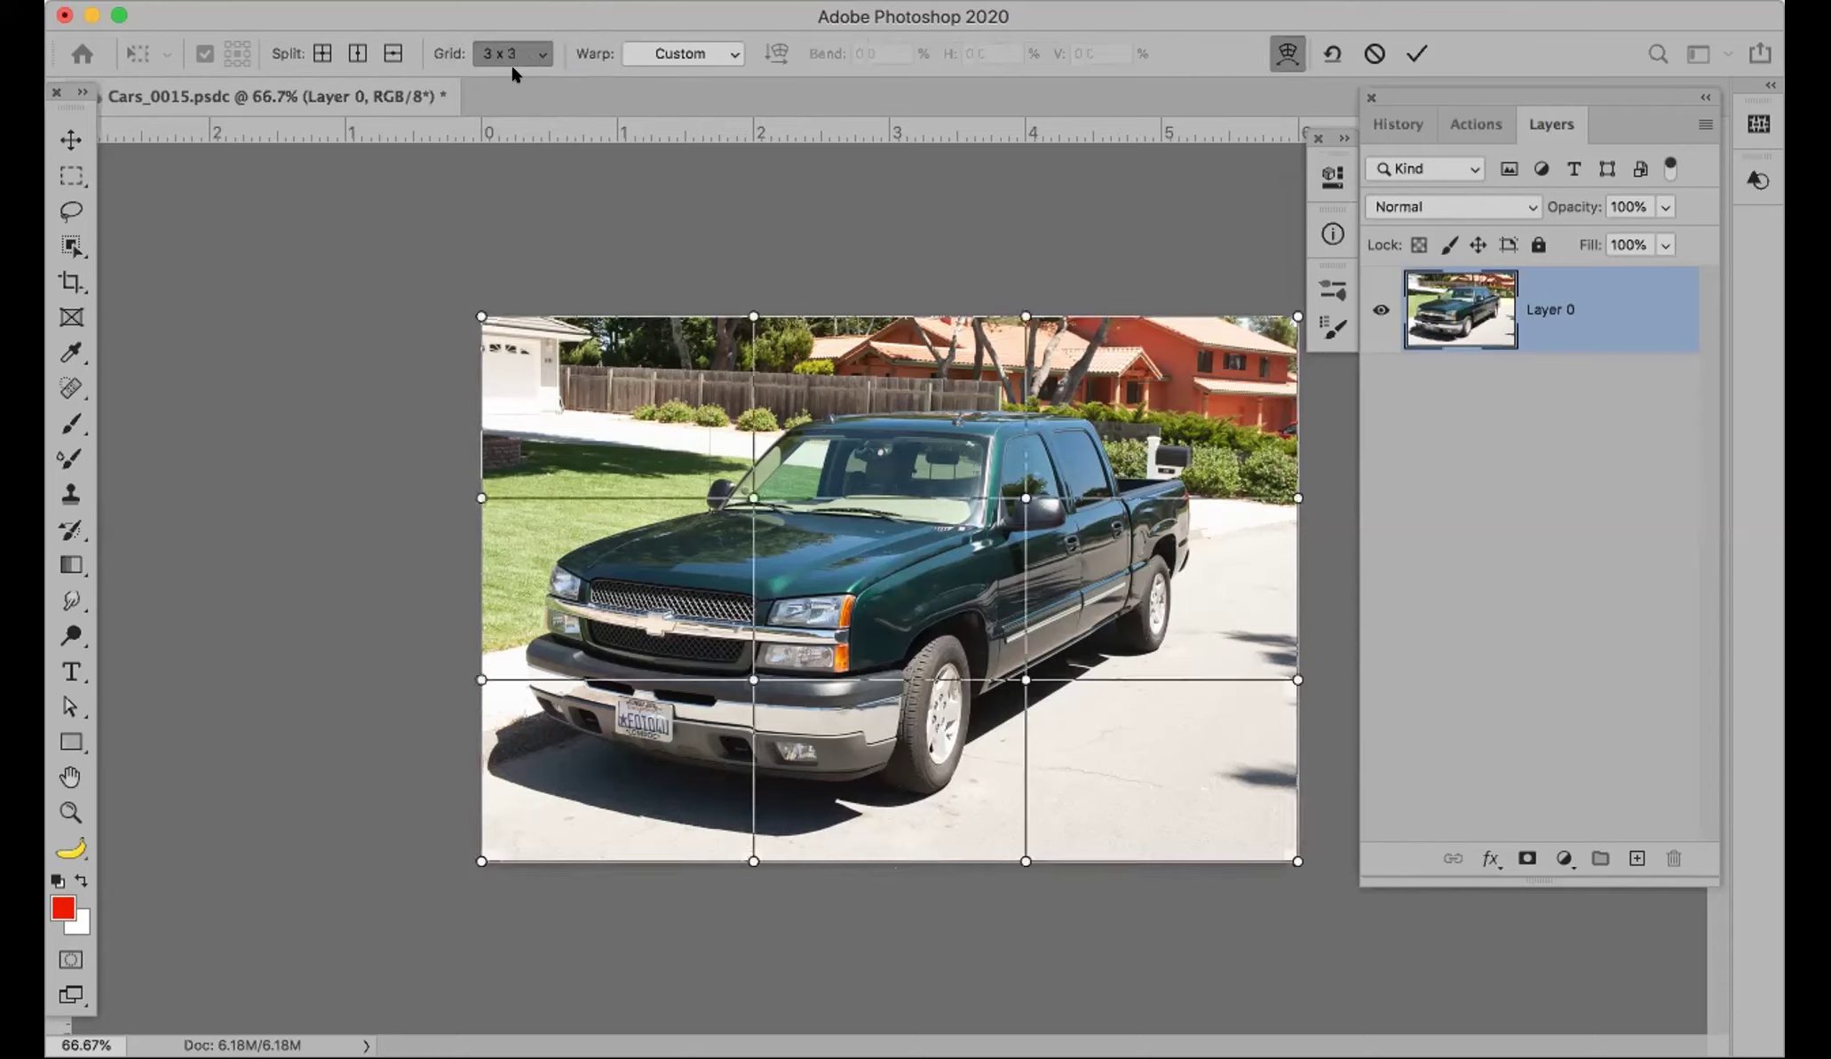
left_click(531, 54)
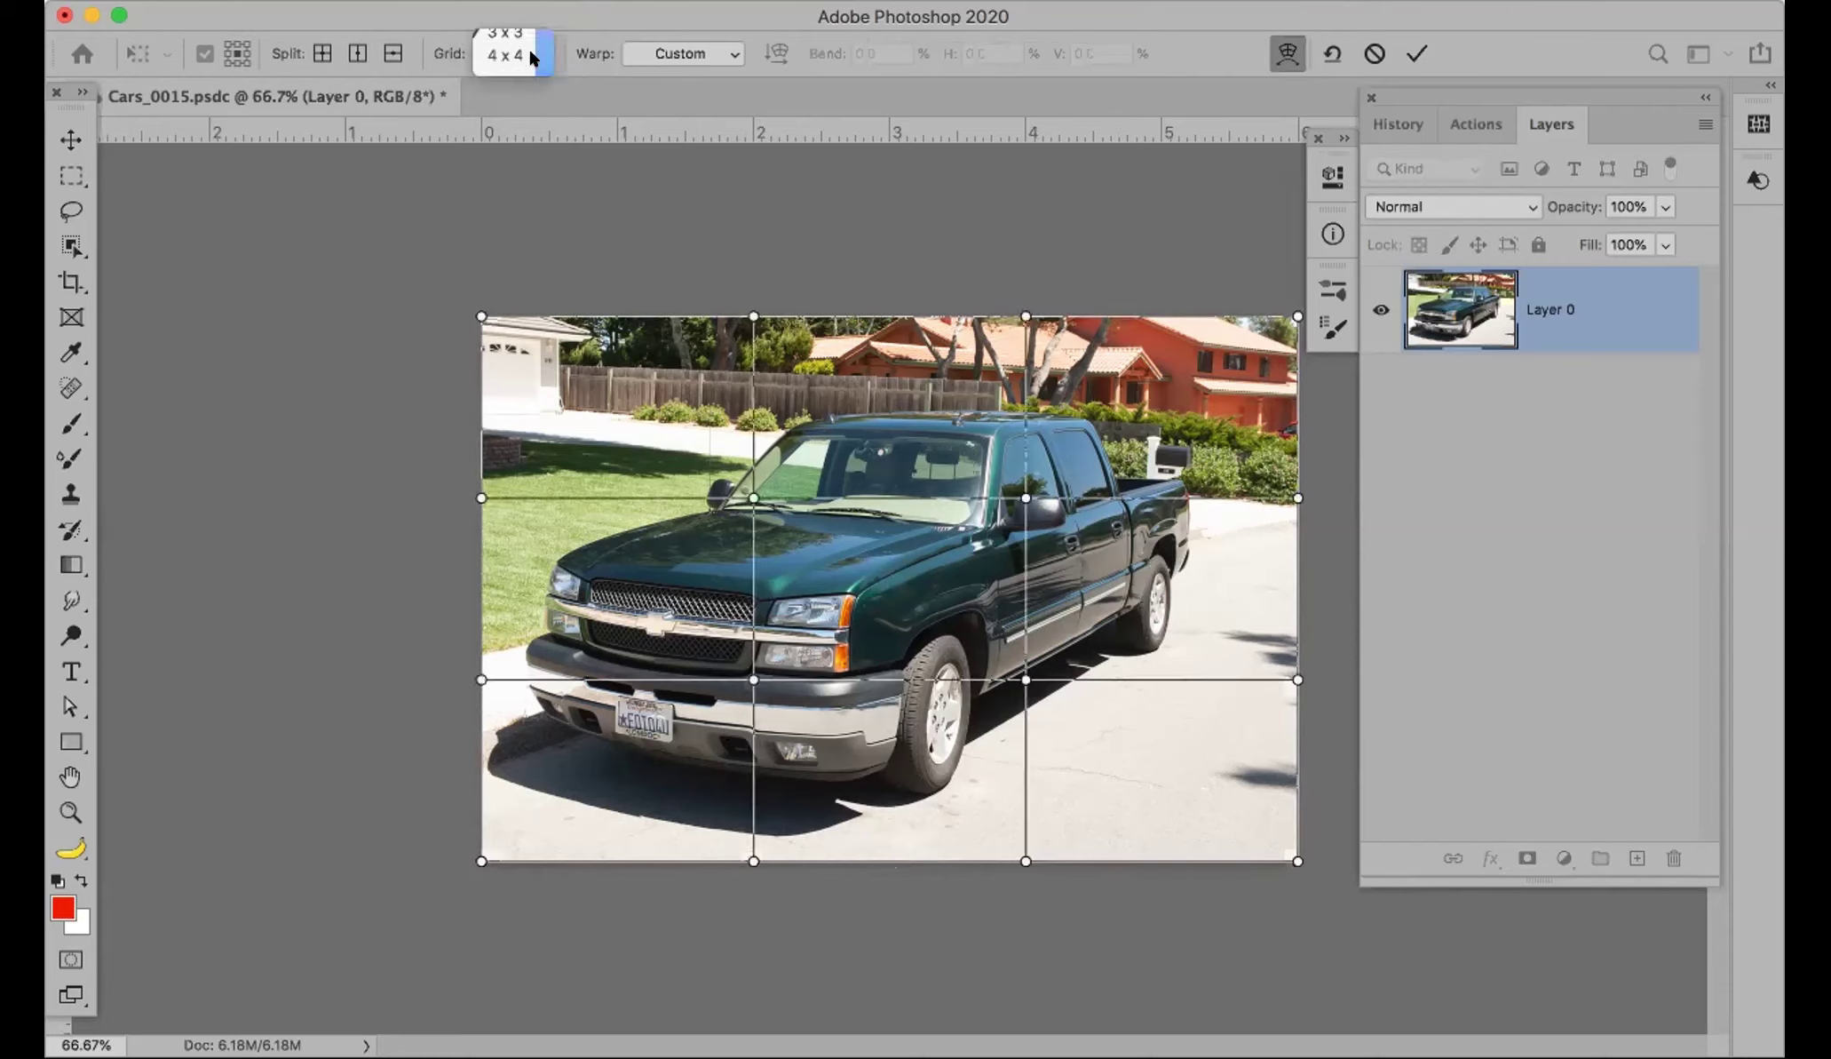
left_click(531, 55)
left_click(531, 53)
left_click(532, 71)
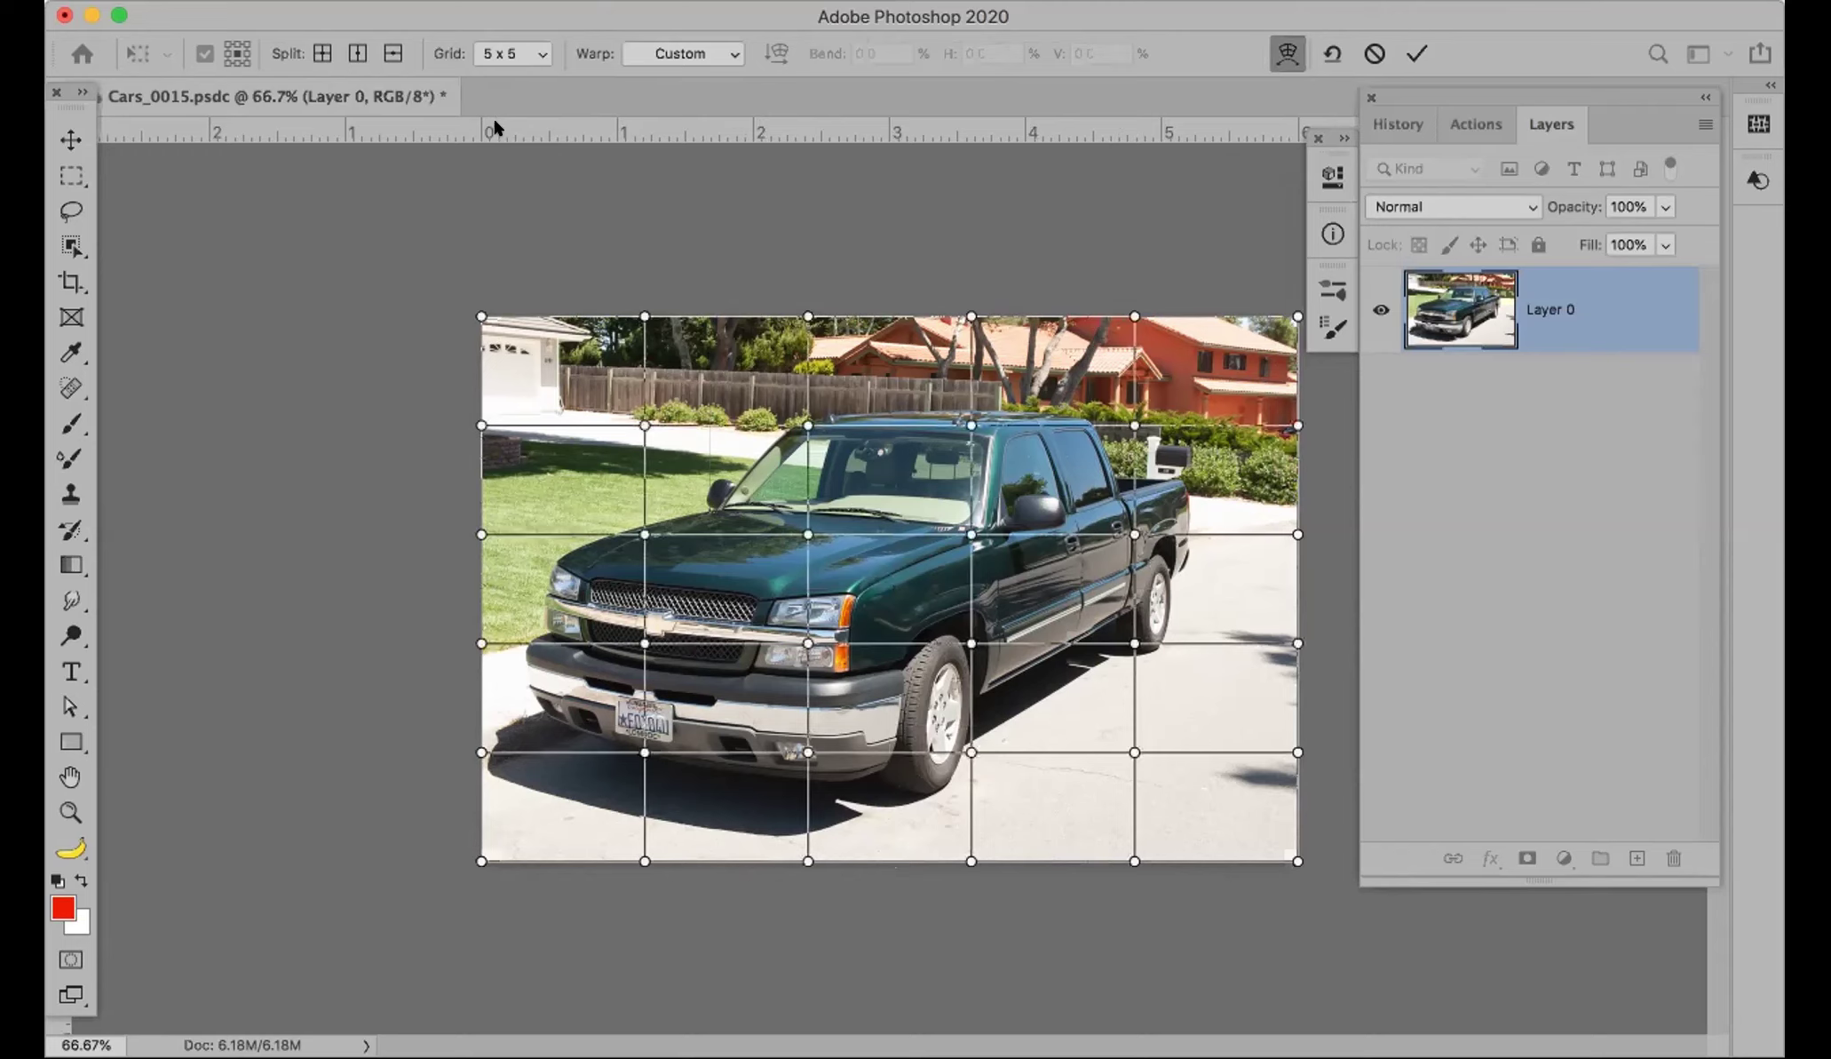
Step: Set a custom warp grid of 7 columns and 5 rows
left_click(532, 53)
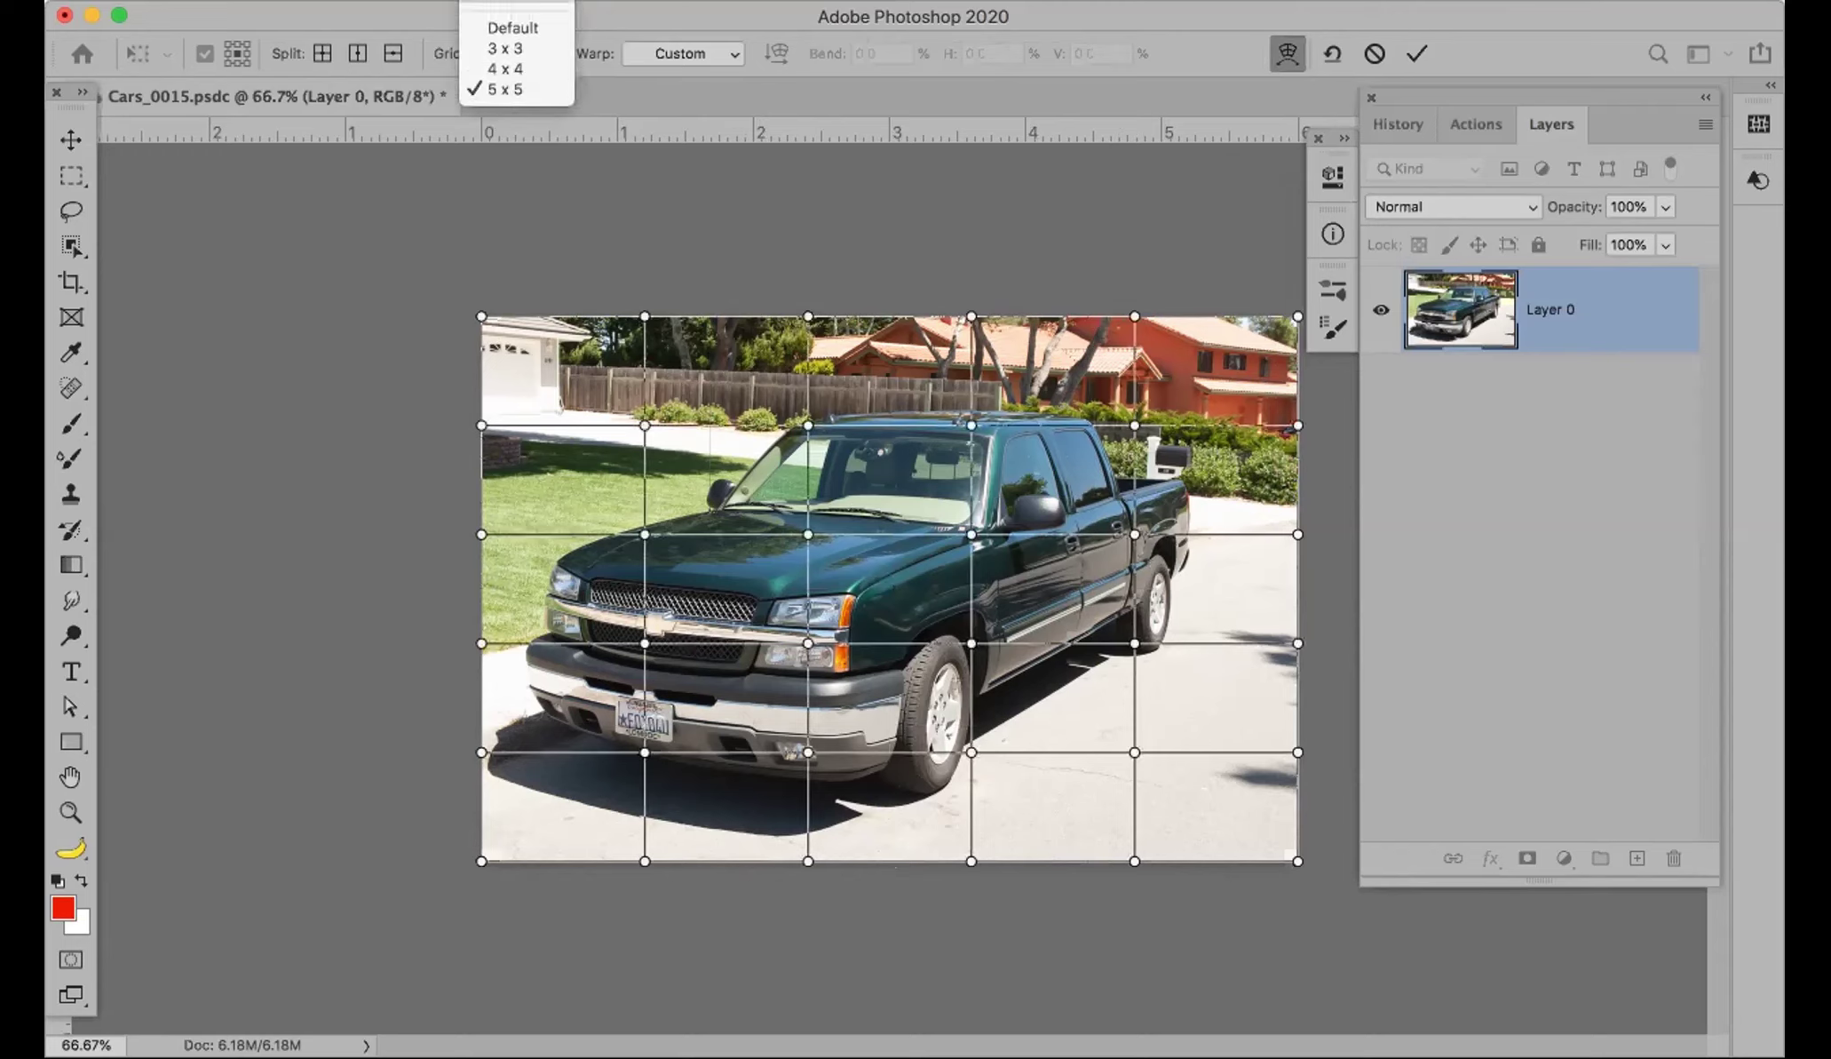
left_click(515, 93)
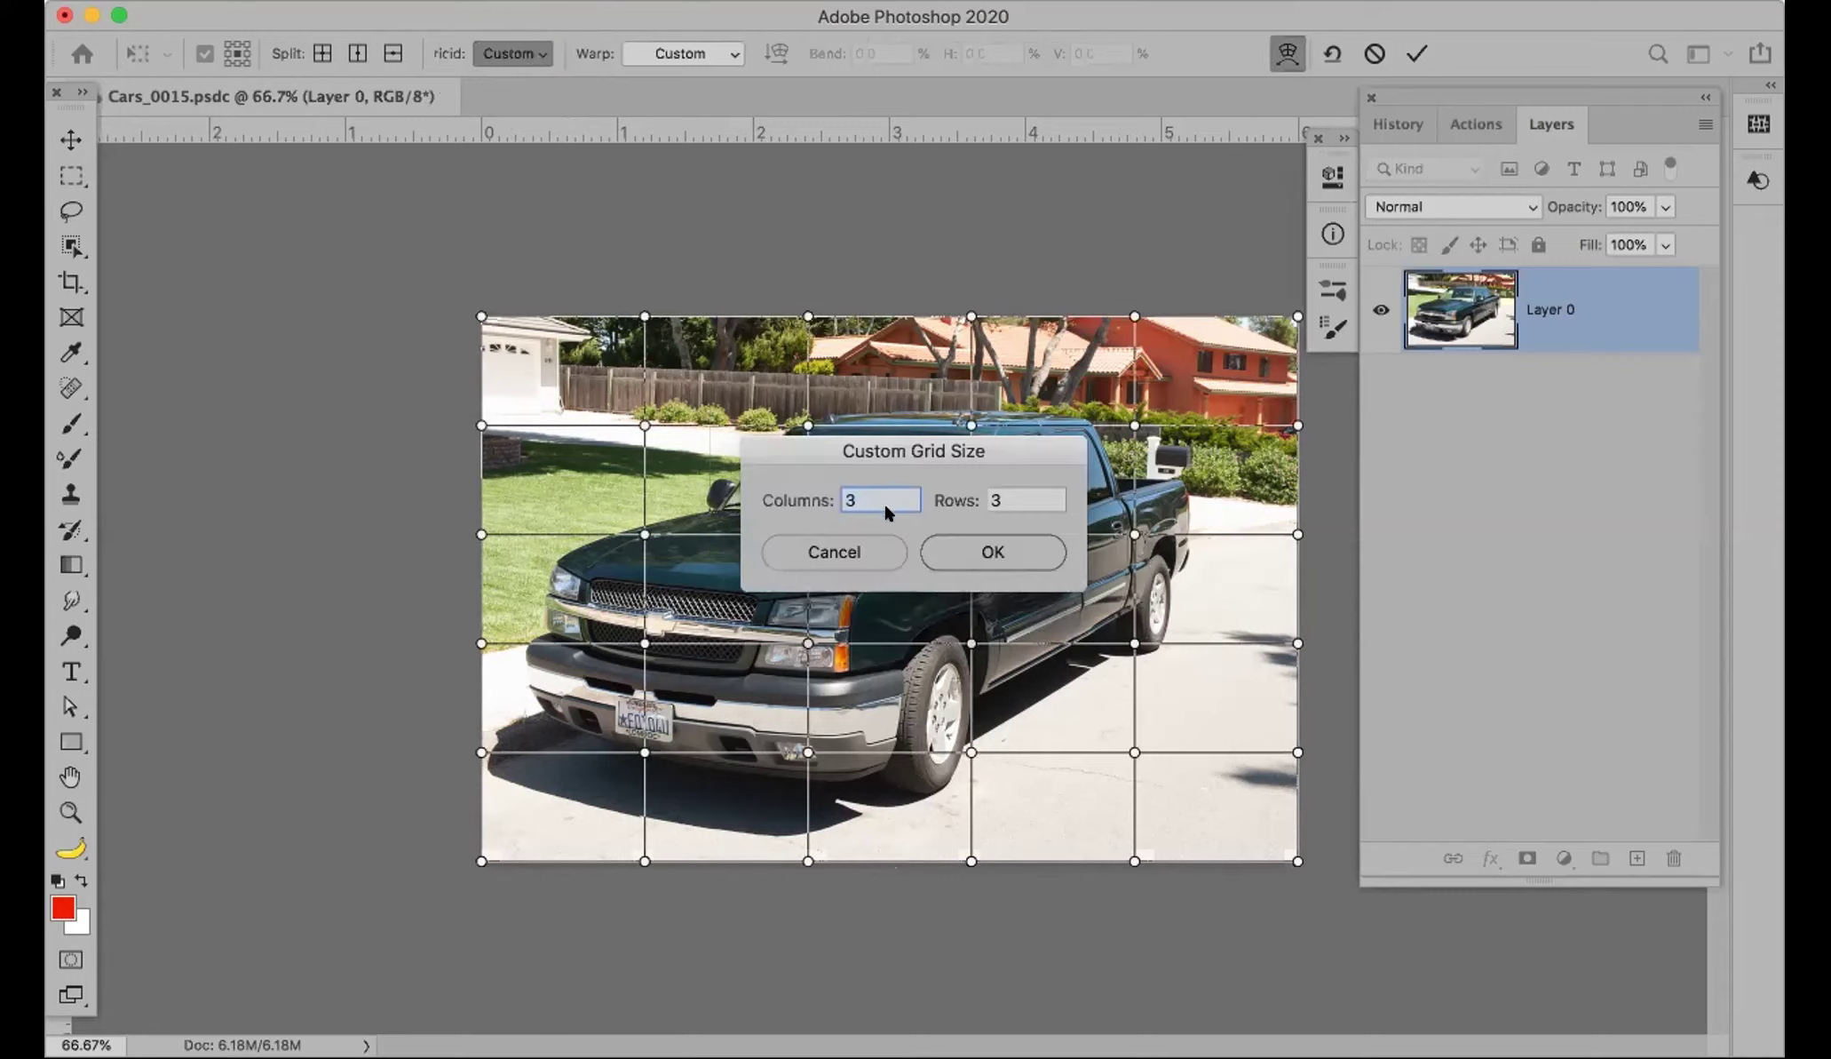
type("7")
key("Tab")
type("5")
key("Return")
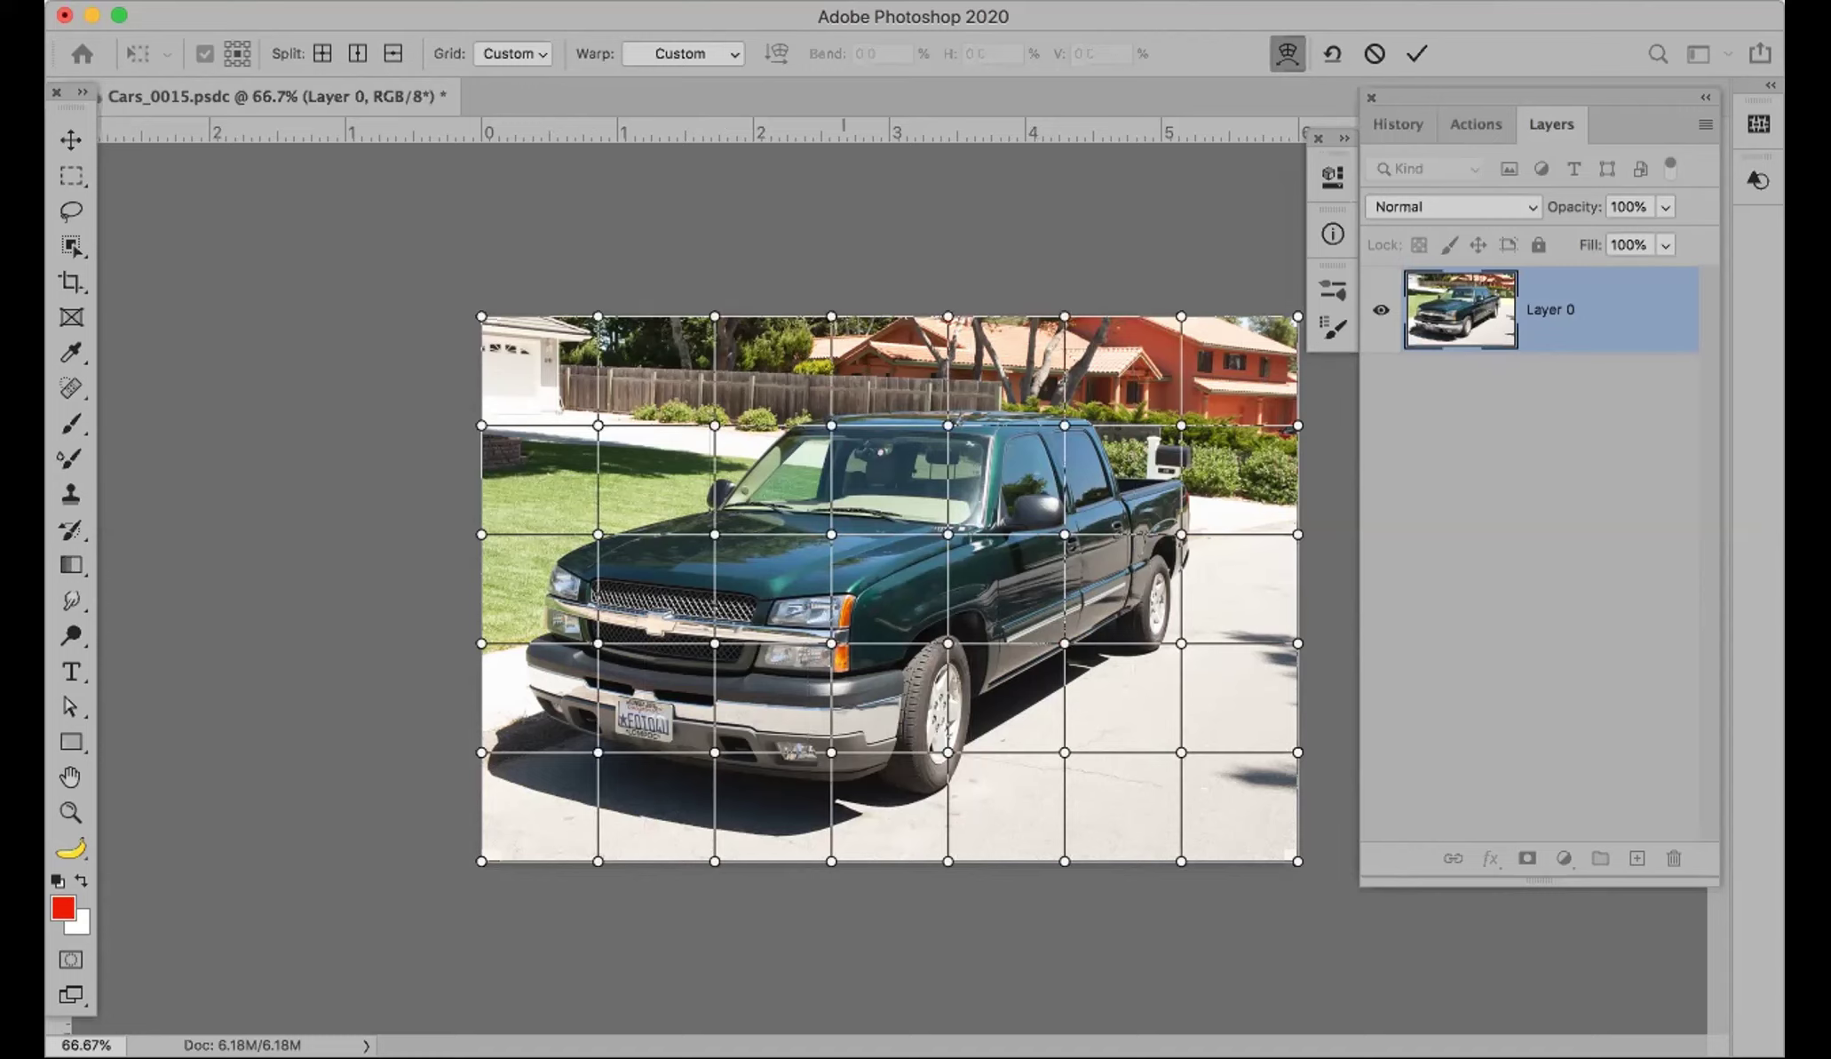
Step: Try pulling two individual warp points along the truck's roofline, then undo the moves
left_click_drag(948, 426, 939, 446)
left_click_drag(832, 424, 707, 441)
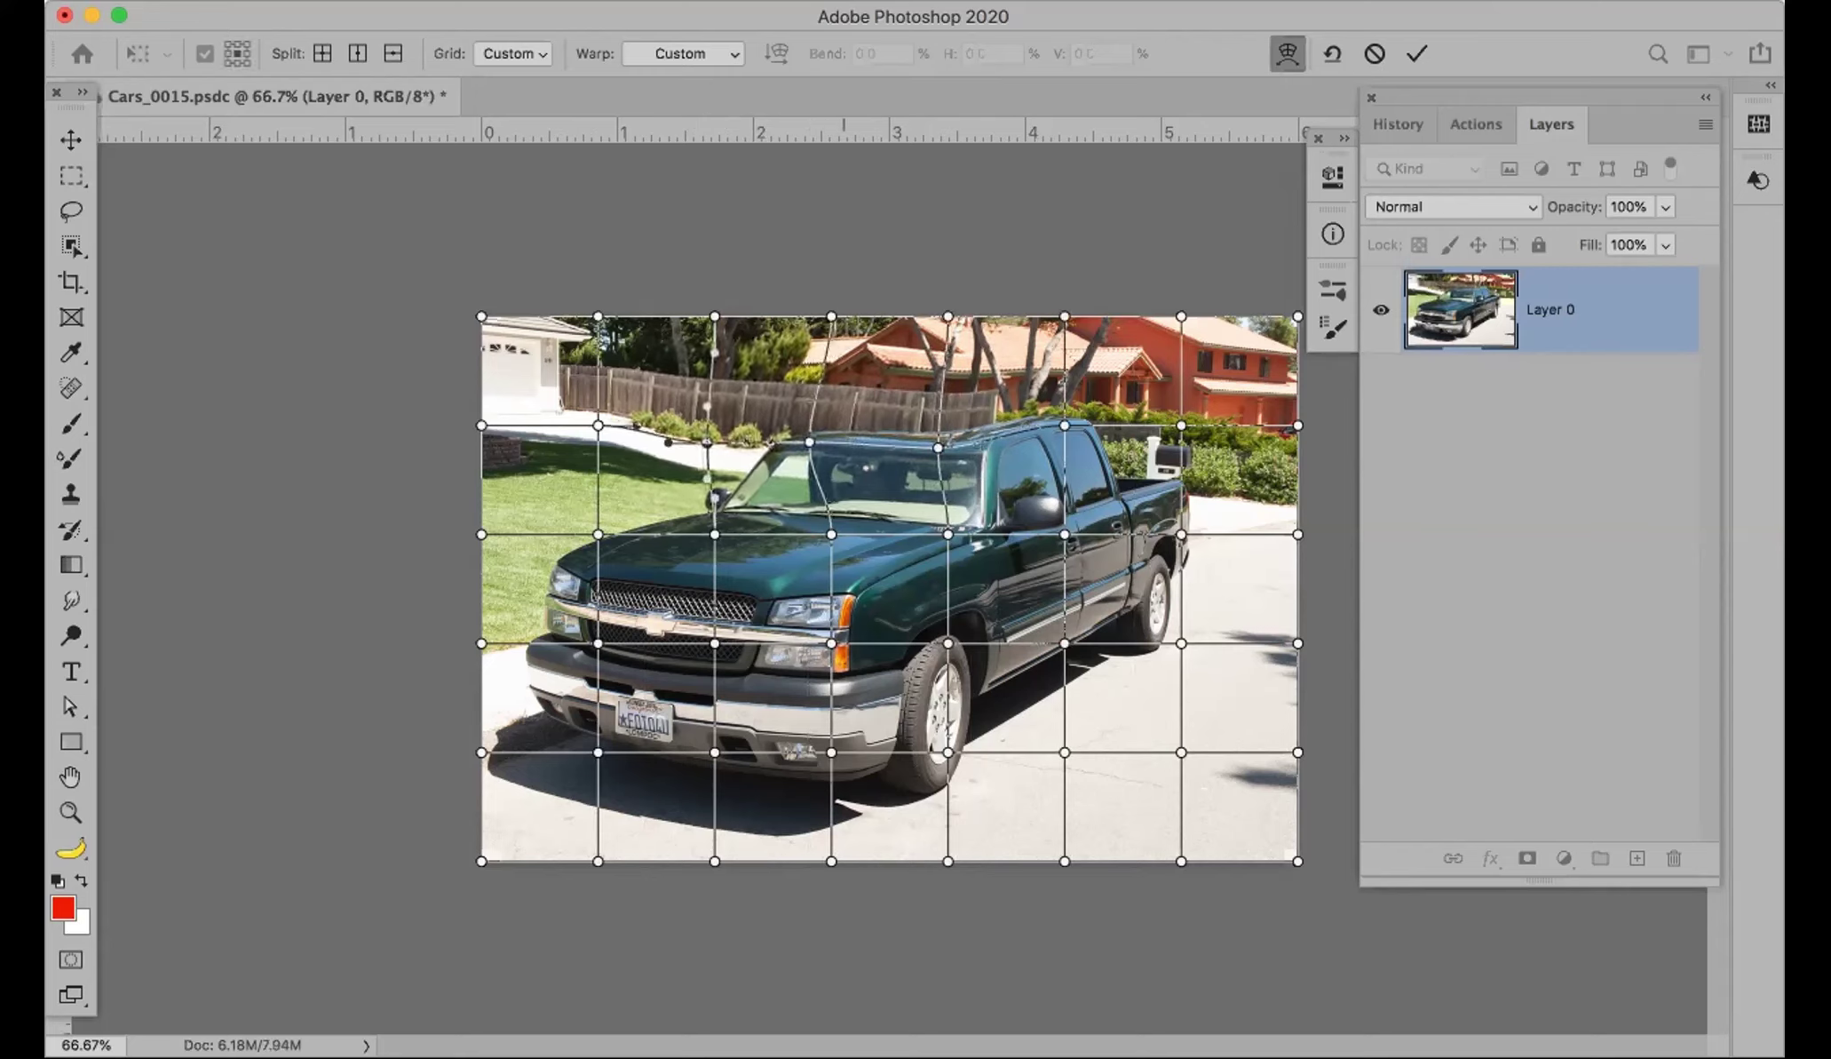
key("super+z")
key("super+z")
key("super+z")
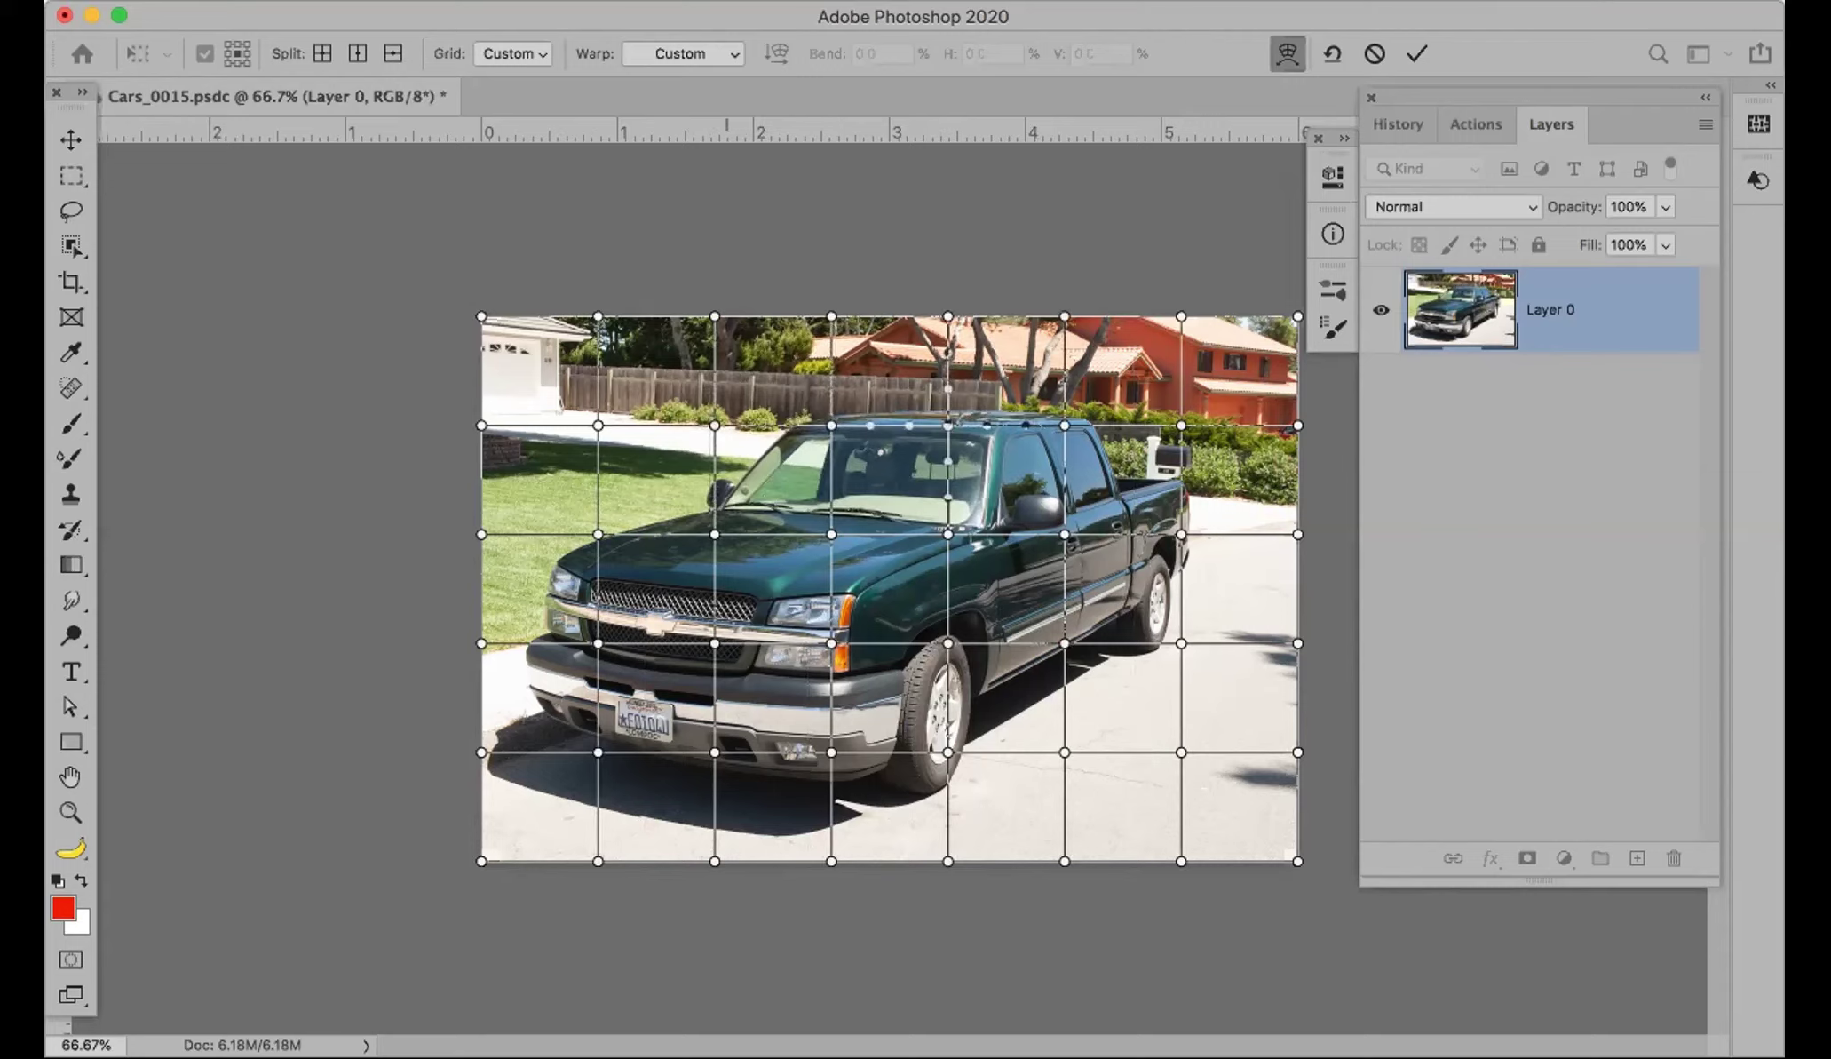
Step: Select the row of warp points along the truck's roofline and shift them down together to lower the cab
left_click(716, 426)
left_click_drag(713, 426, 1082, 450)
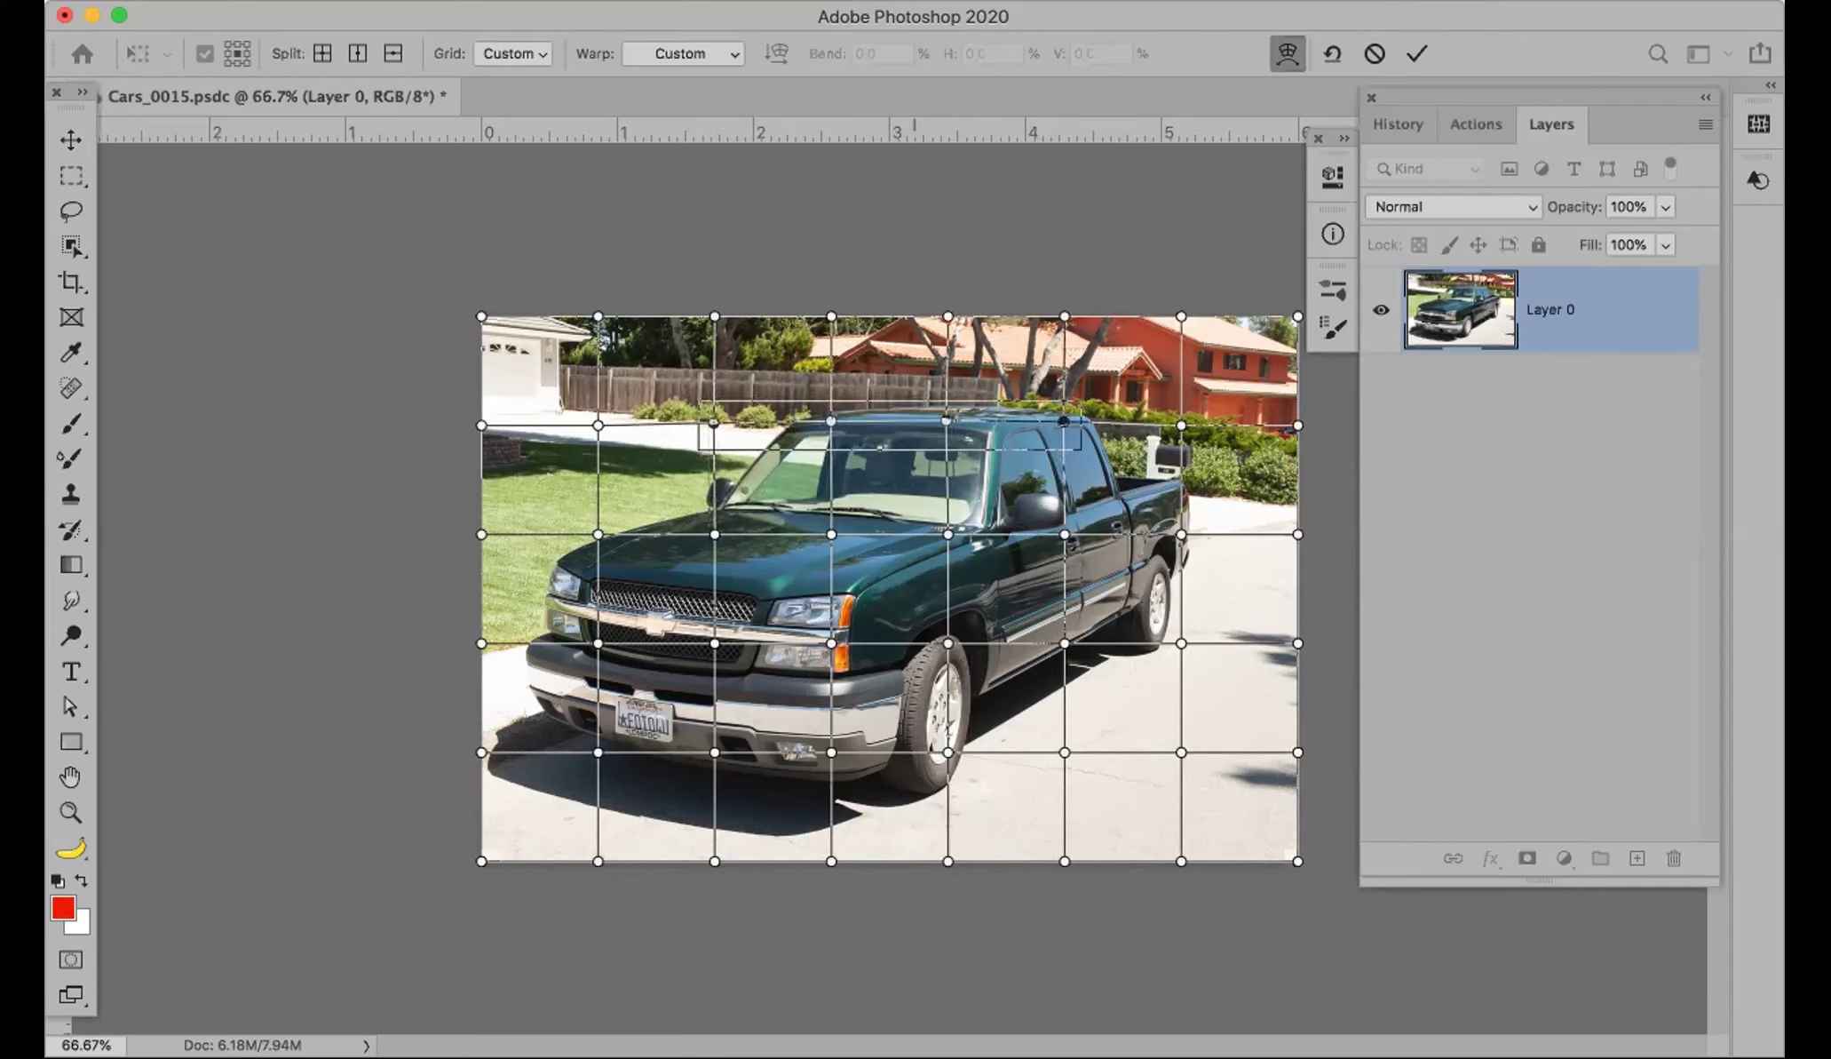
key("shift+Down")
key("shift+Down")
key("shift+Down")
key("shift+Down")
key("shift+Down")
key("shift+Down")
key("shift+Down")
left_click_drag(913, 472, 919, 472)
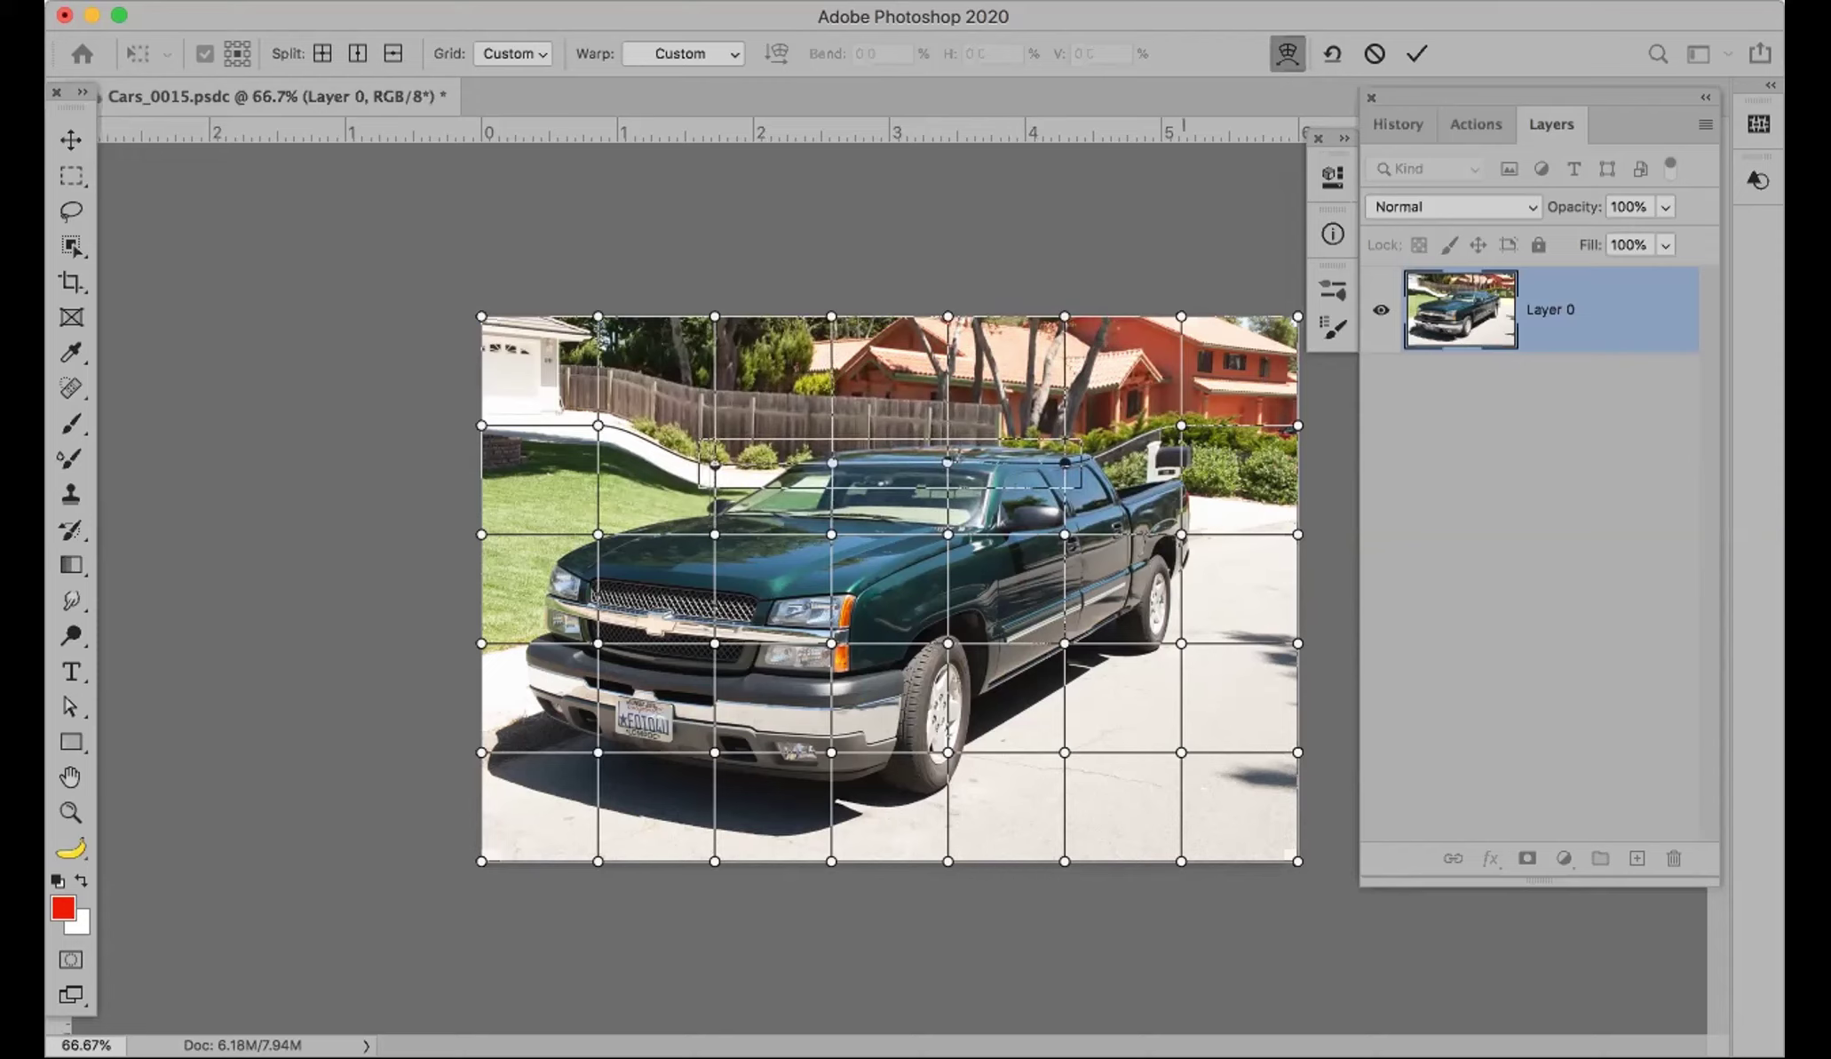
Step: Stretch the truck's rear outward and bend the front grille downward with the warp points, then commit the warp
left_click(1182, 535)
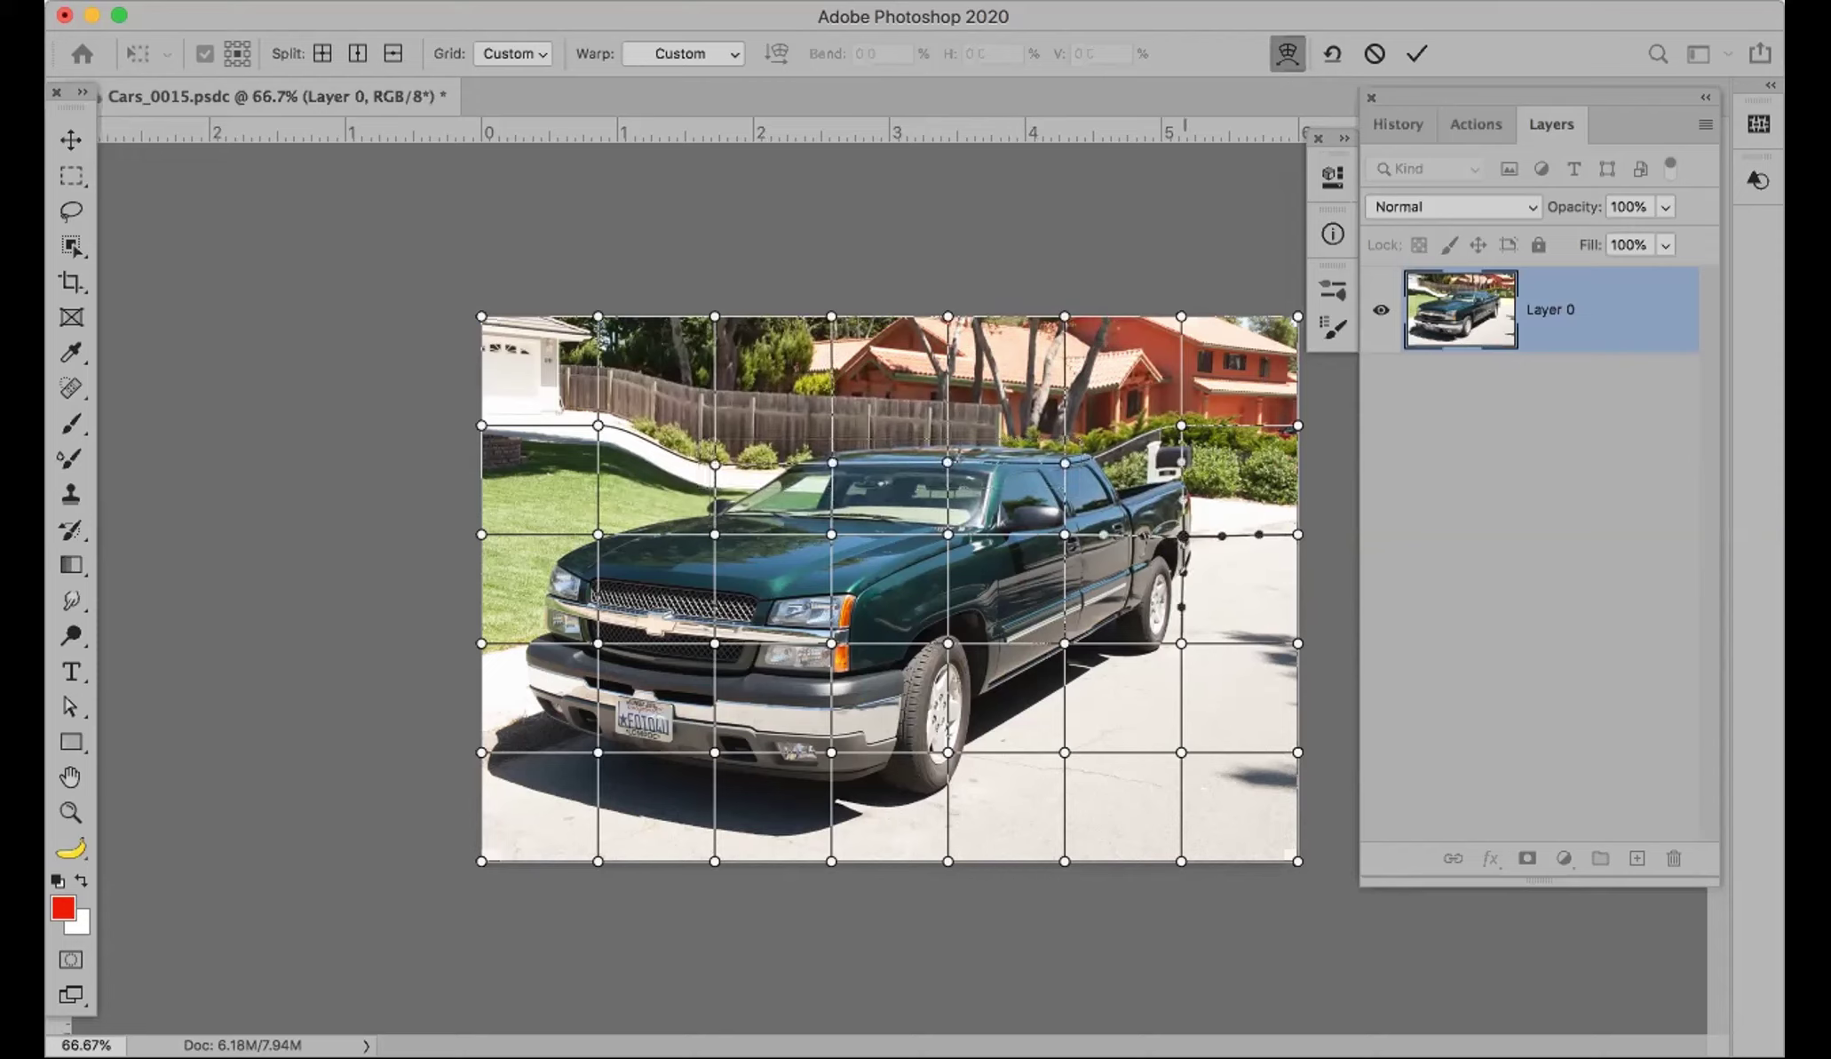
left_click_drag(1182, 534, 1196, 535)
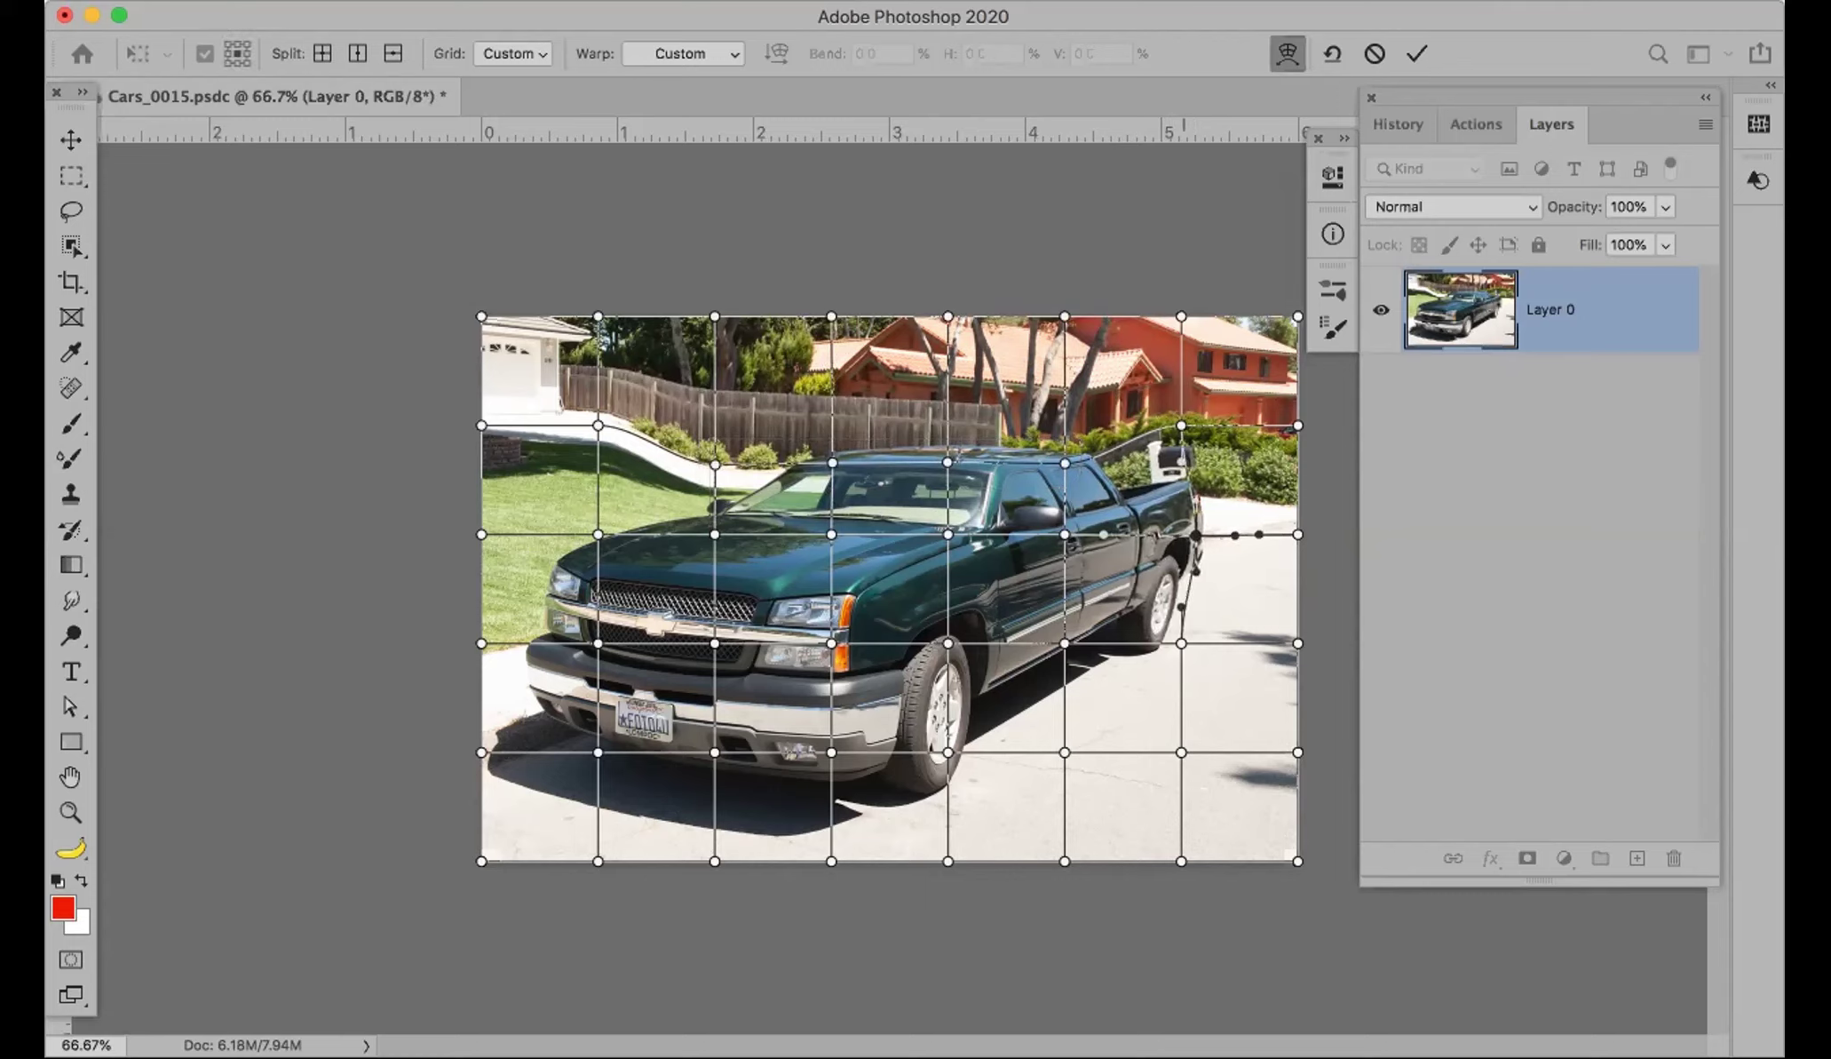
left_click_drag(1182, 425, 1226, 522)
left_click_drag(1181, 642, 1181, 643)
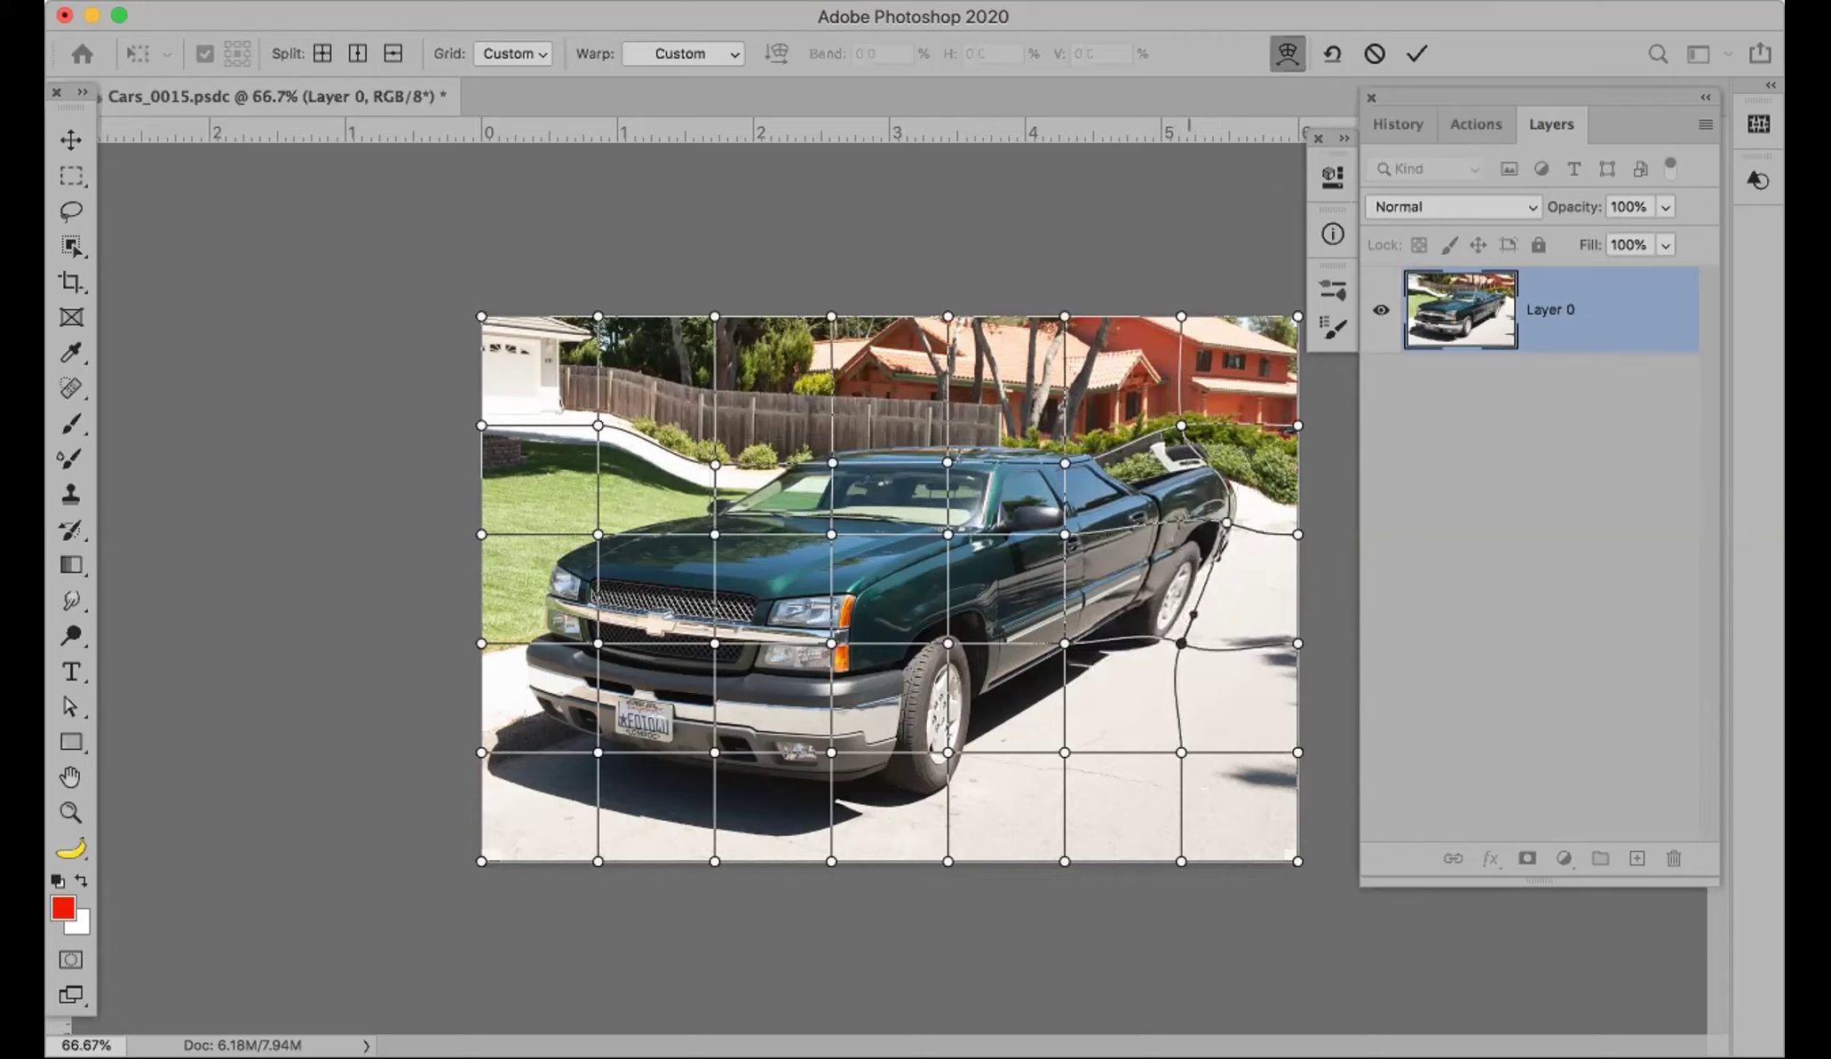
left_click_drag(1226, 522, 1225, 525)
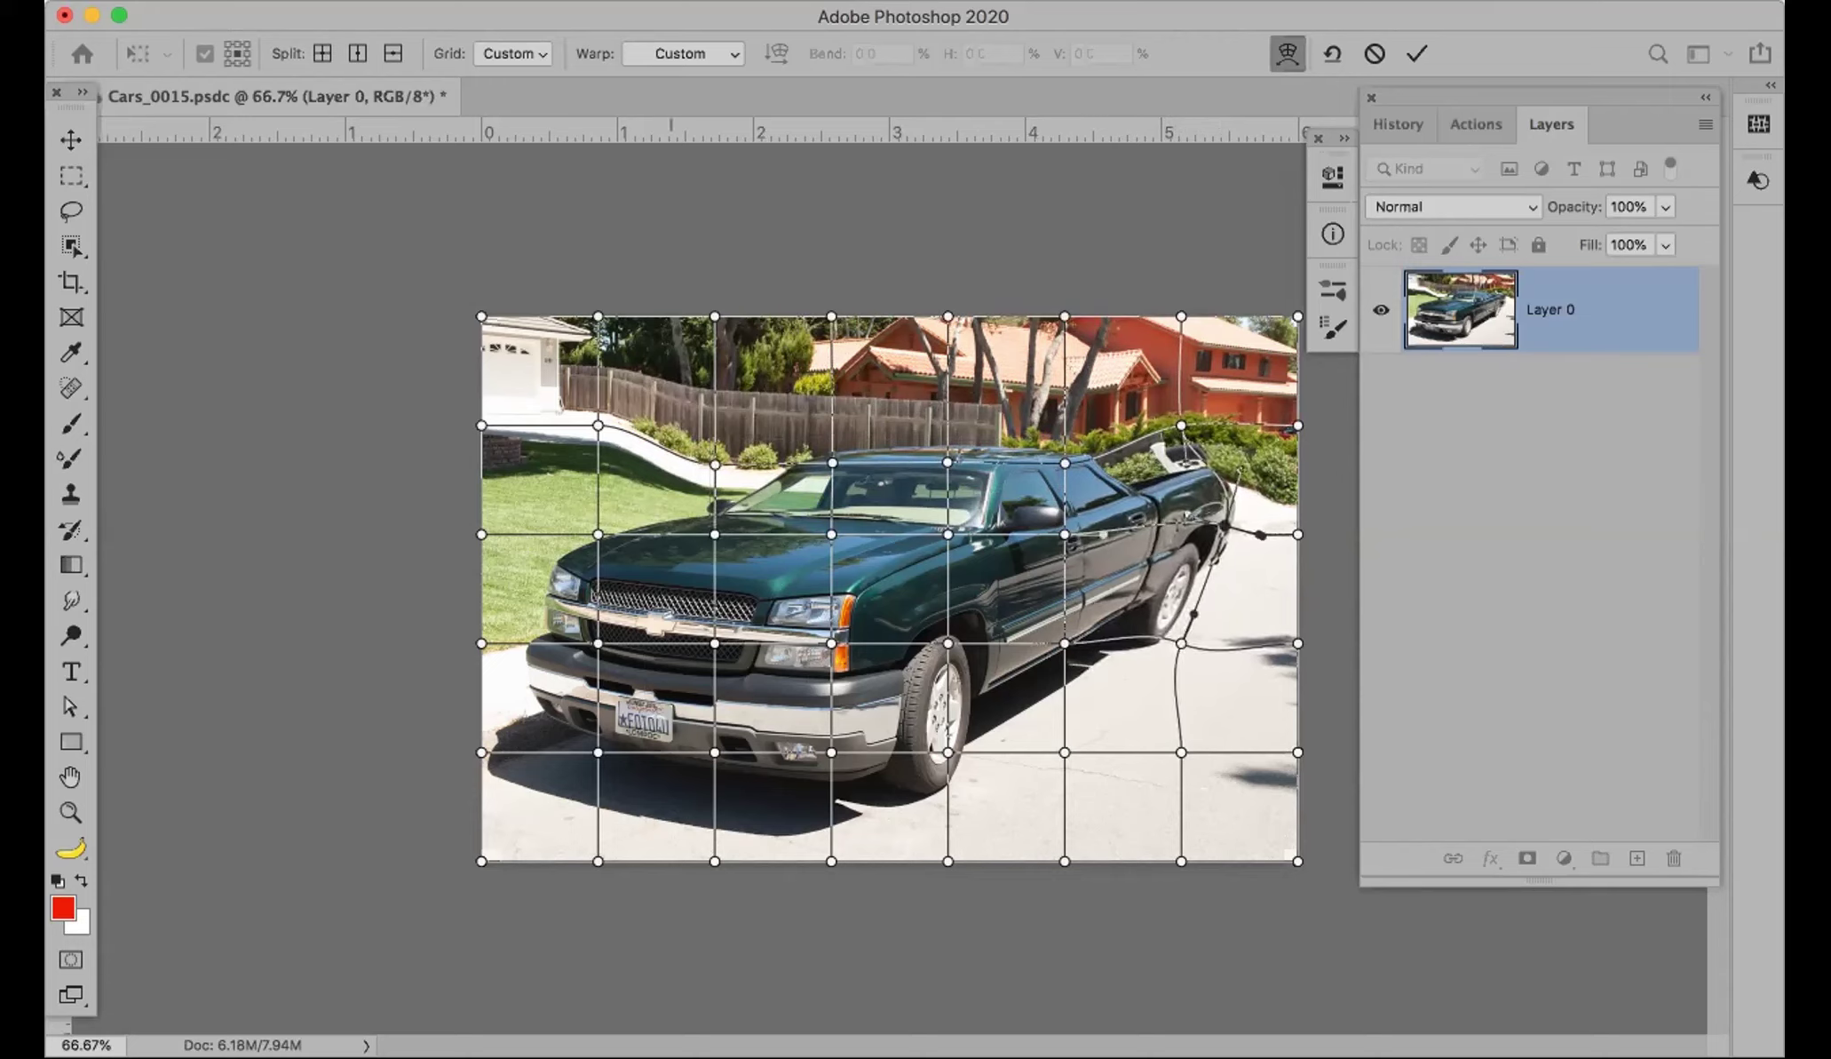
left_click_drag(660, 643, 722, 654)
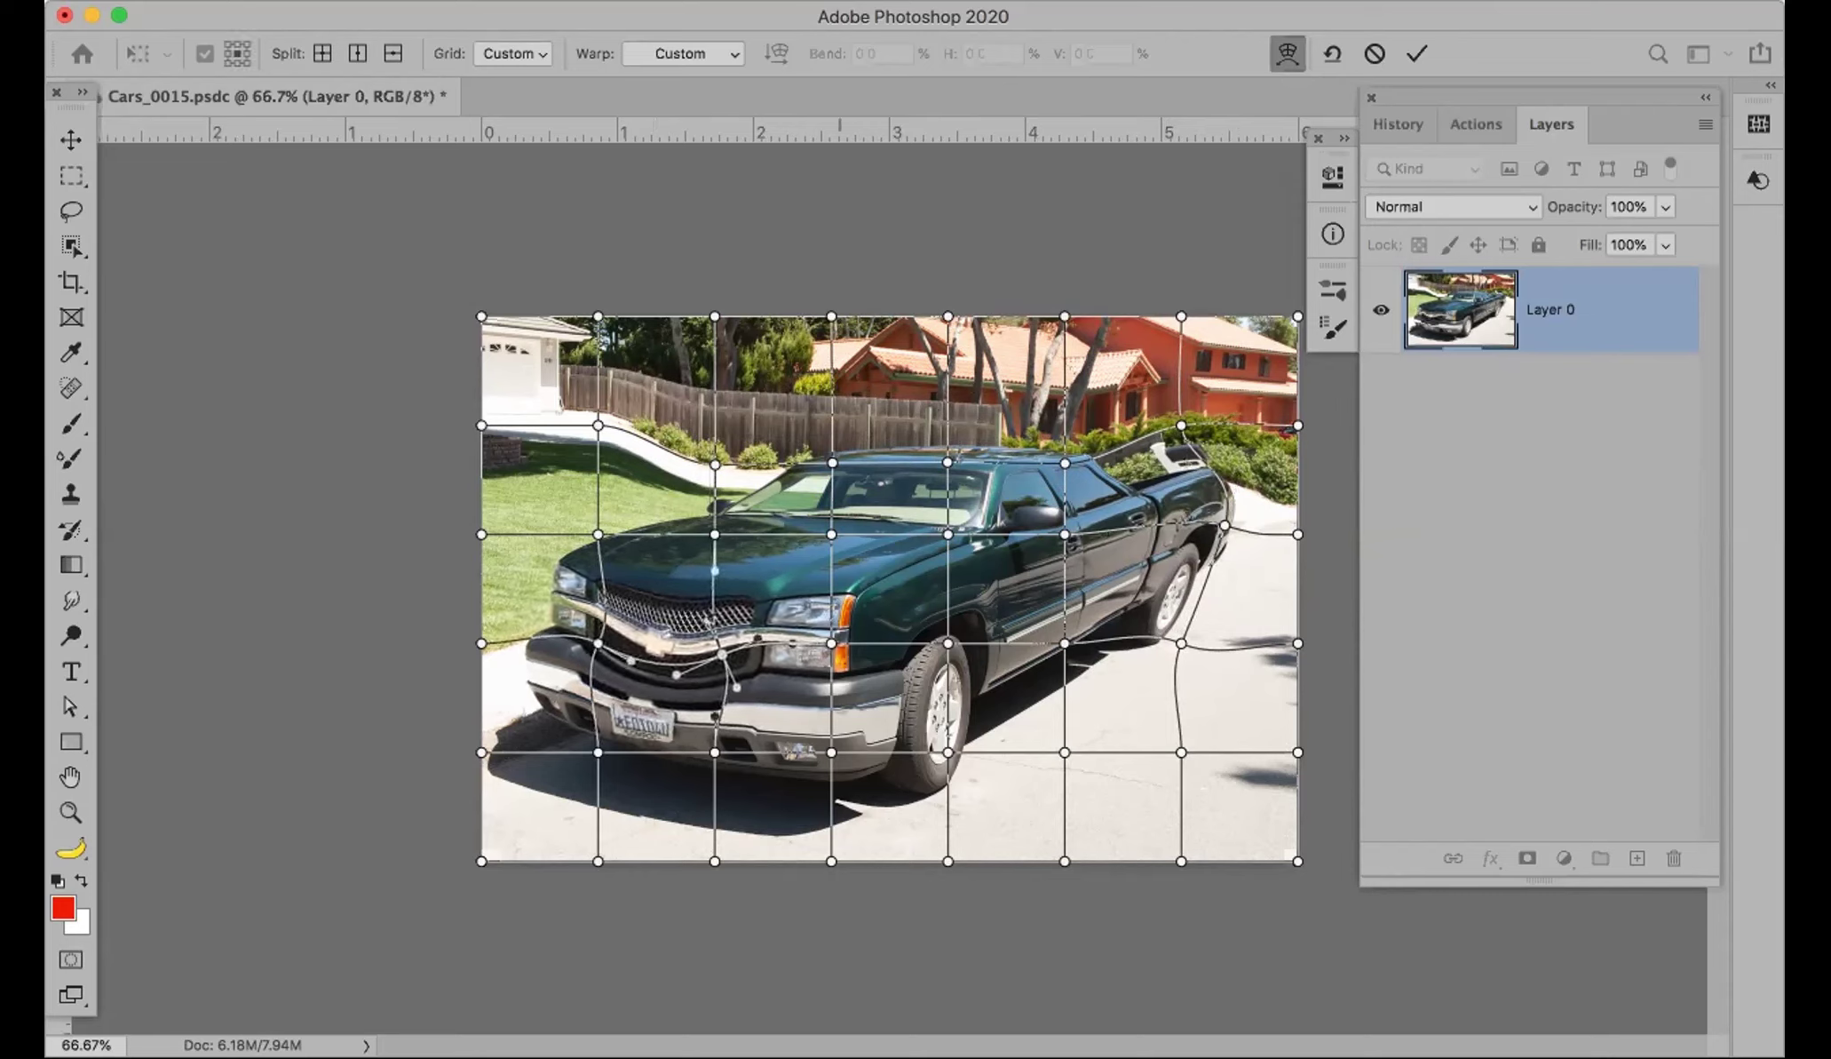
key("Return")
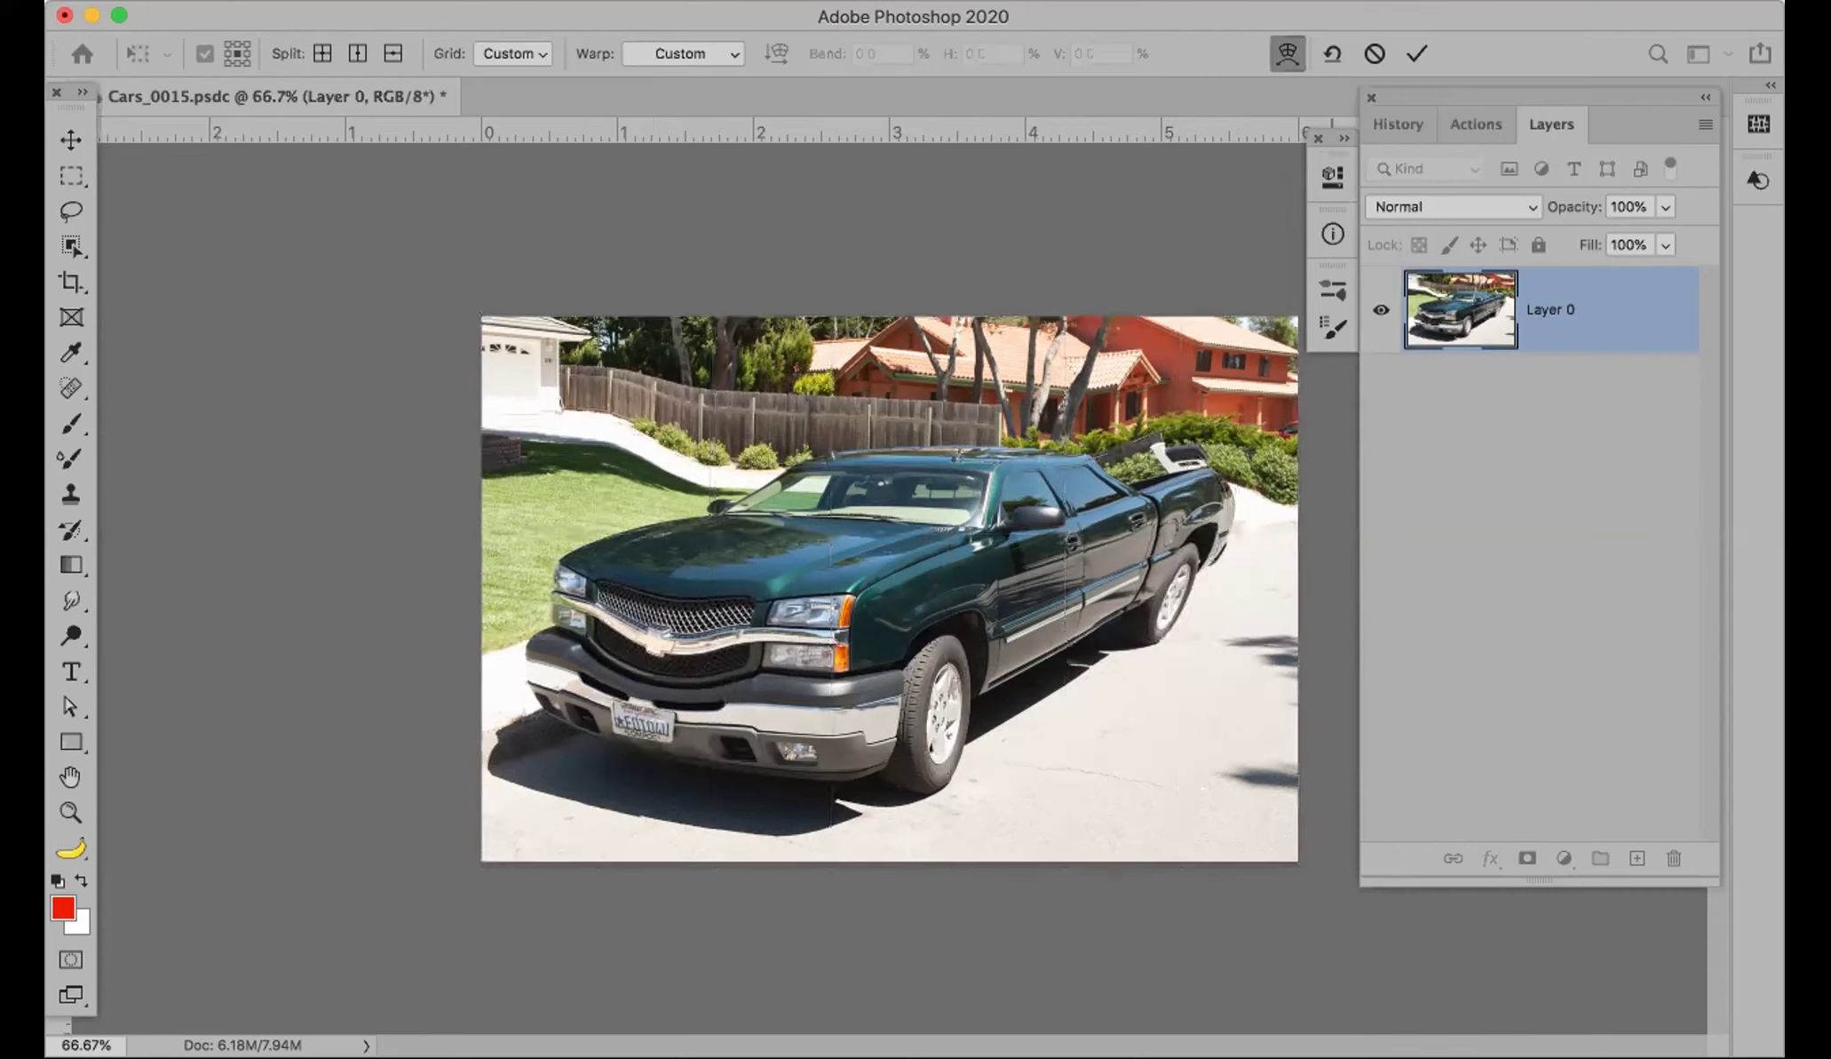
Step: Compare the truck before and after warping by stepping back to the Merge Down state and returning to the Free Transform state
key("t")
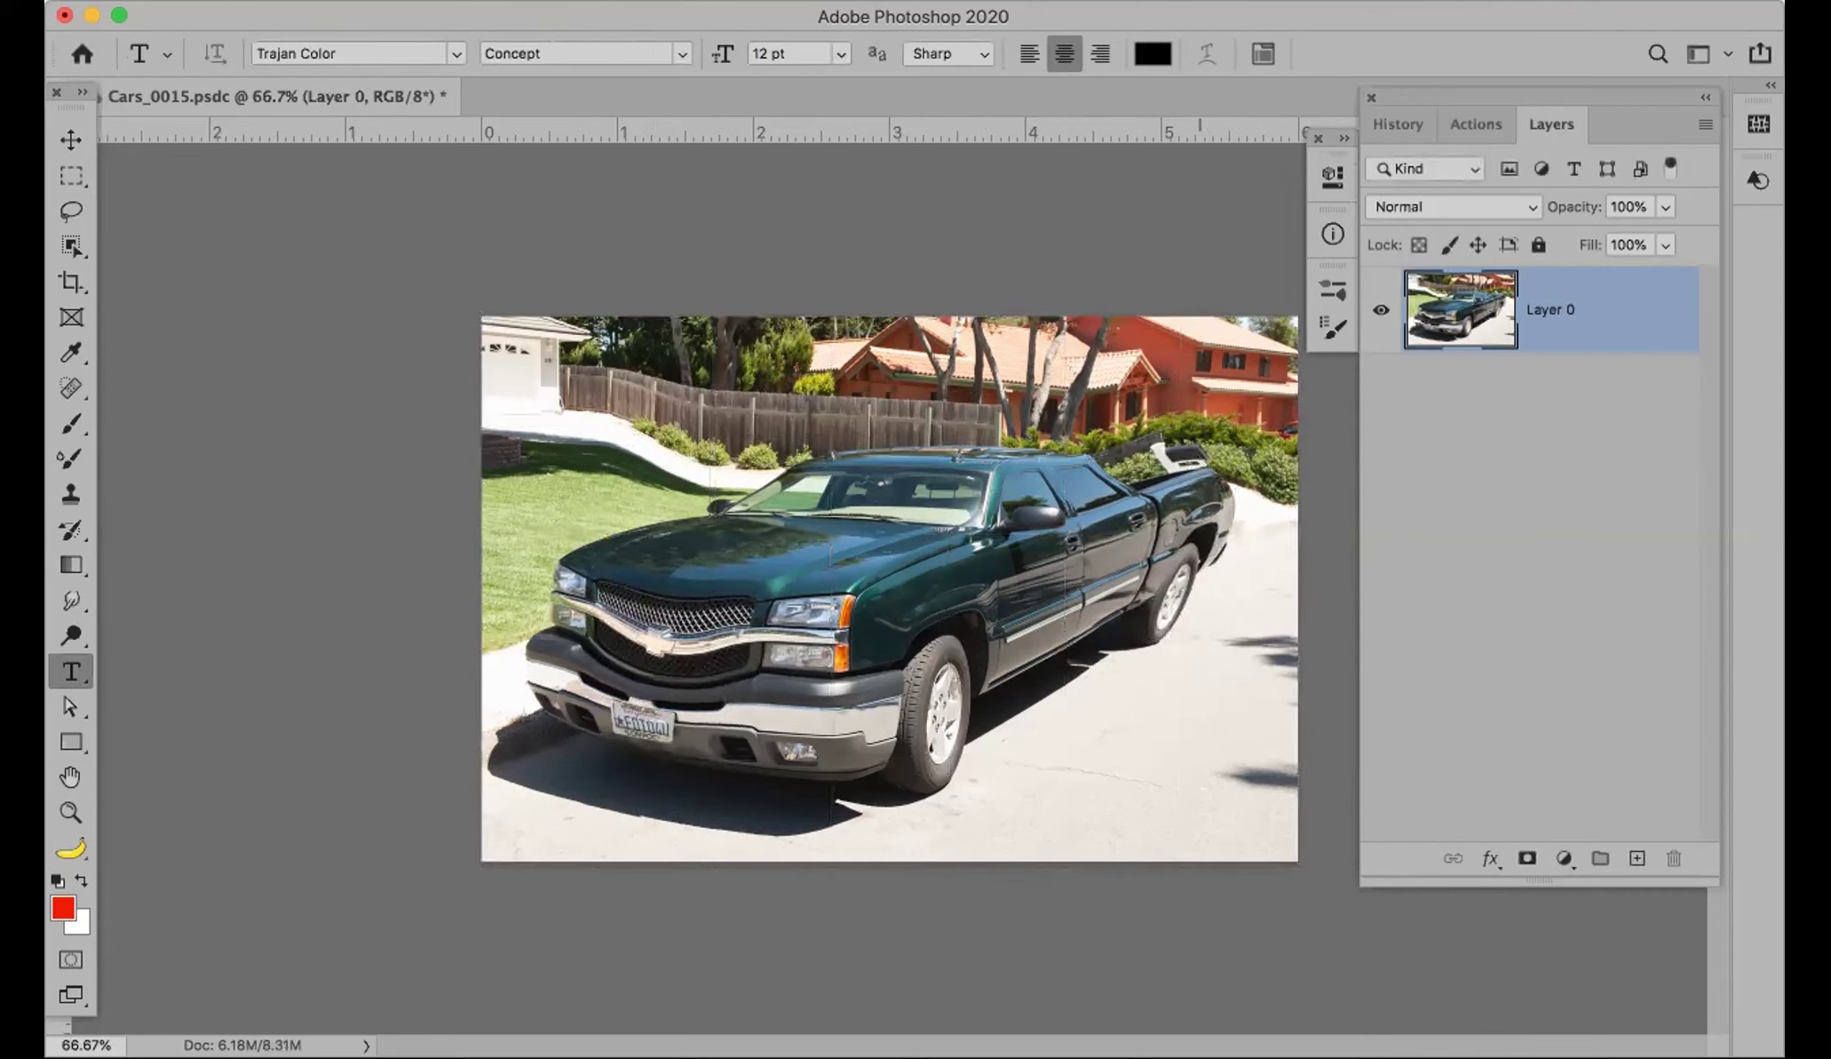
key("F12")
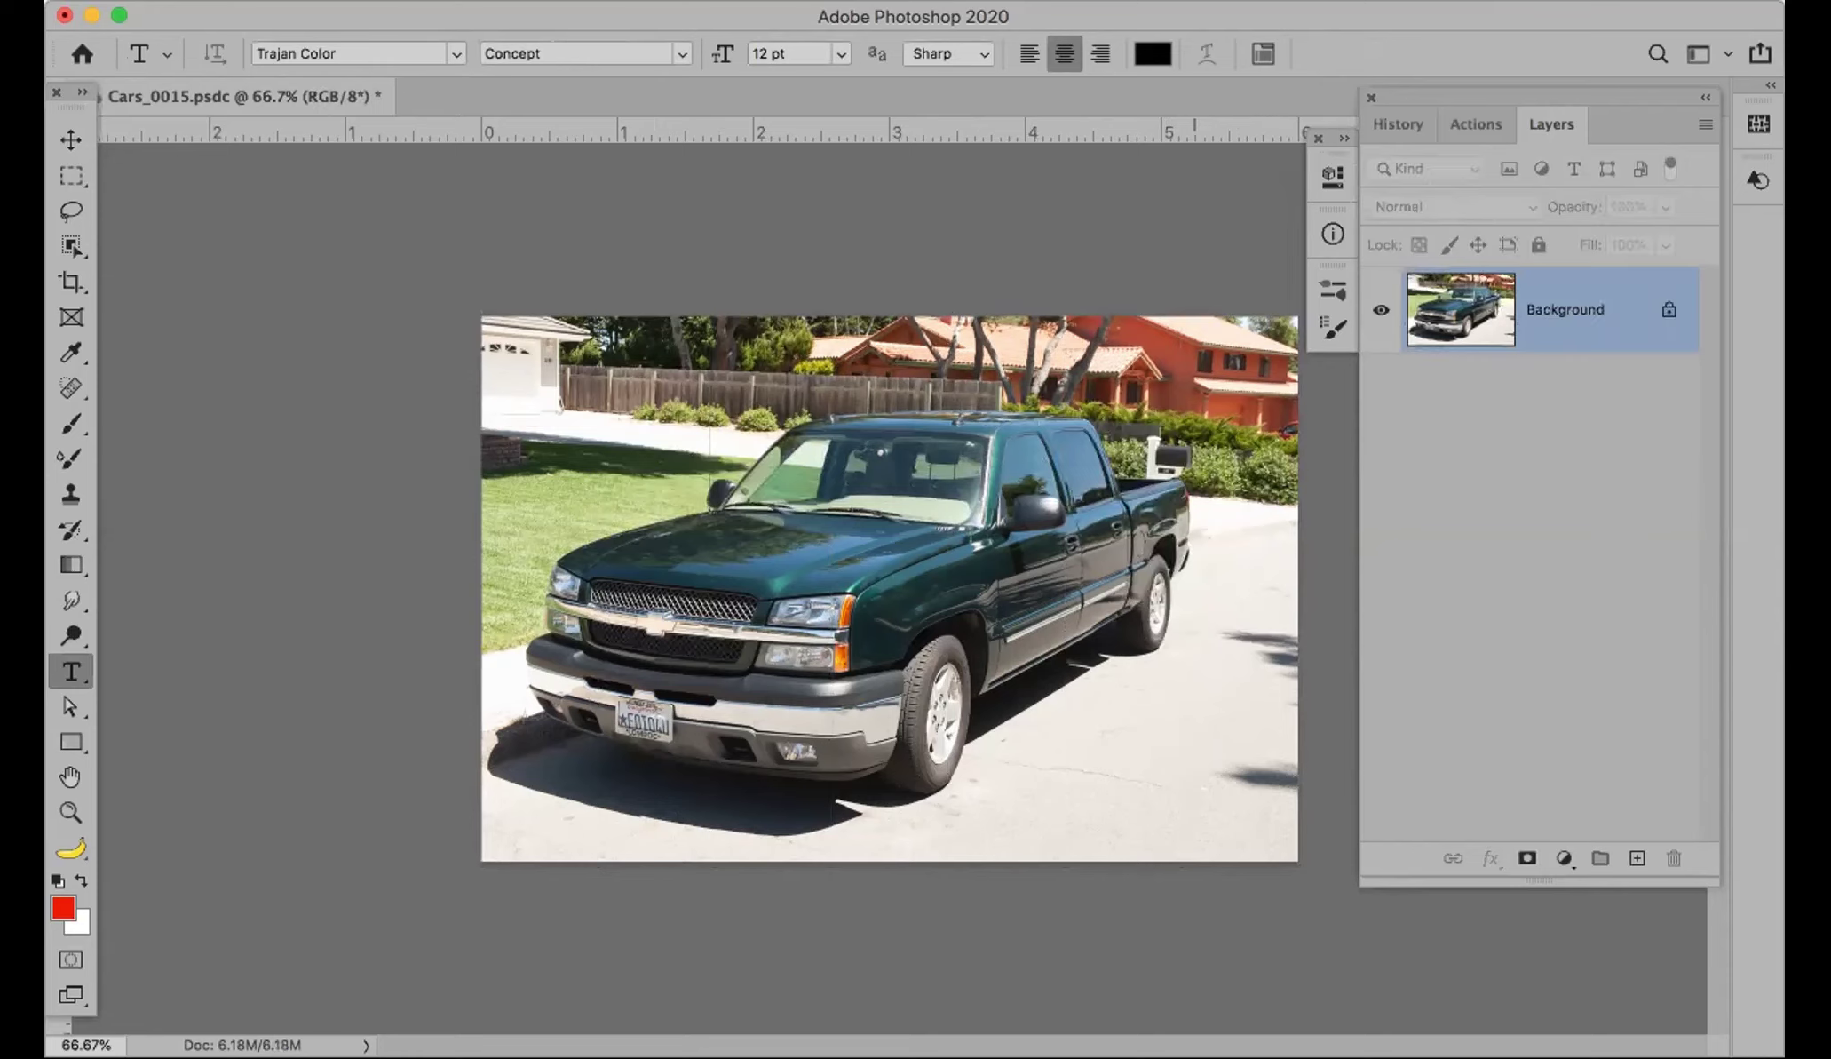
left_click(1398, 123)
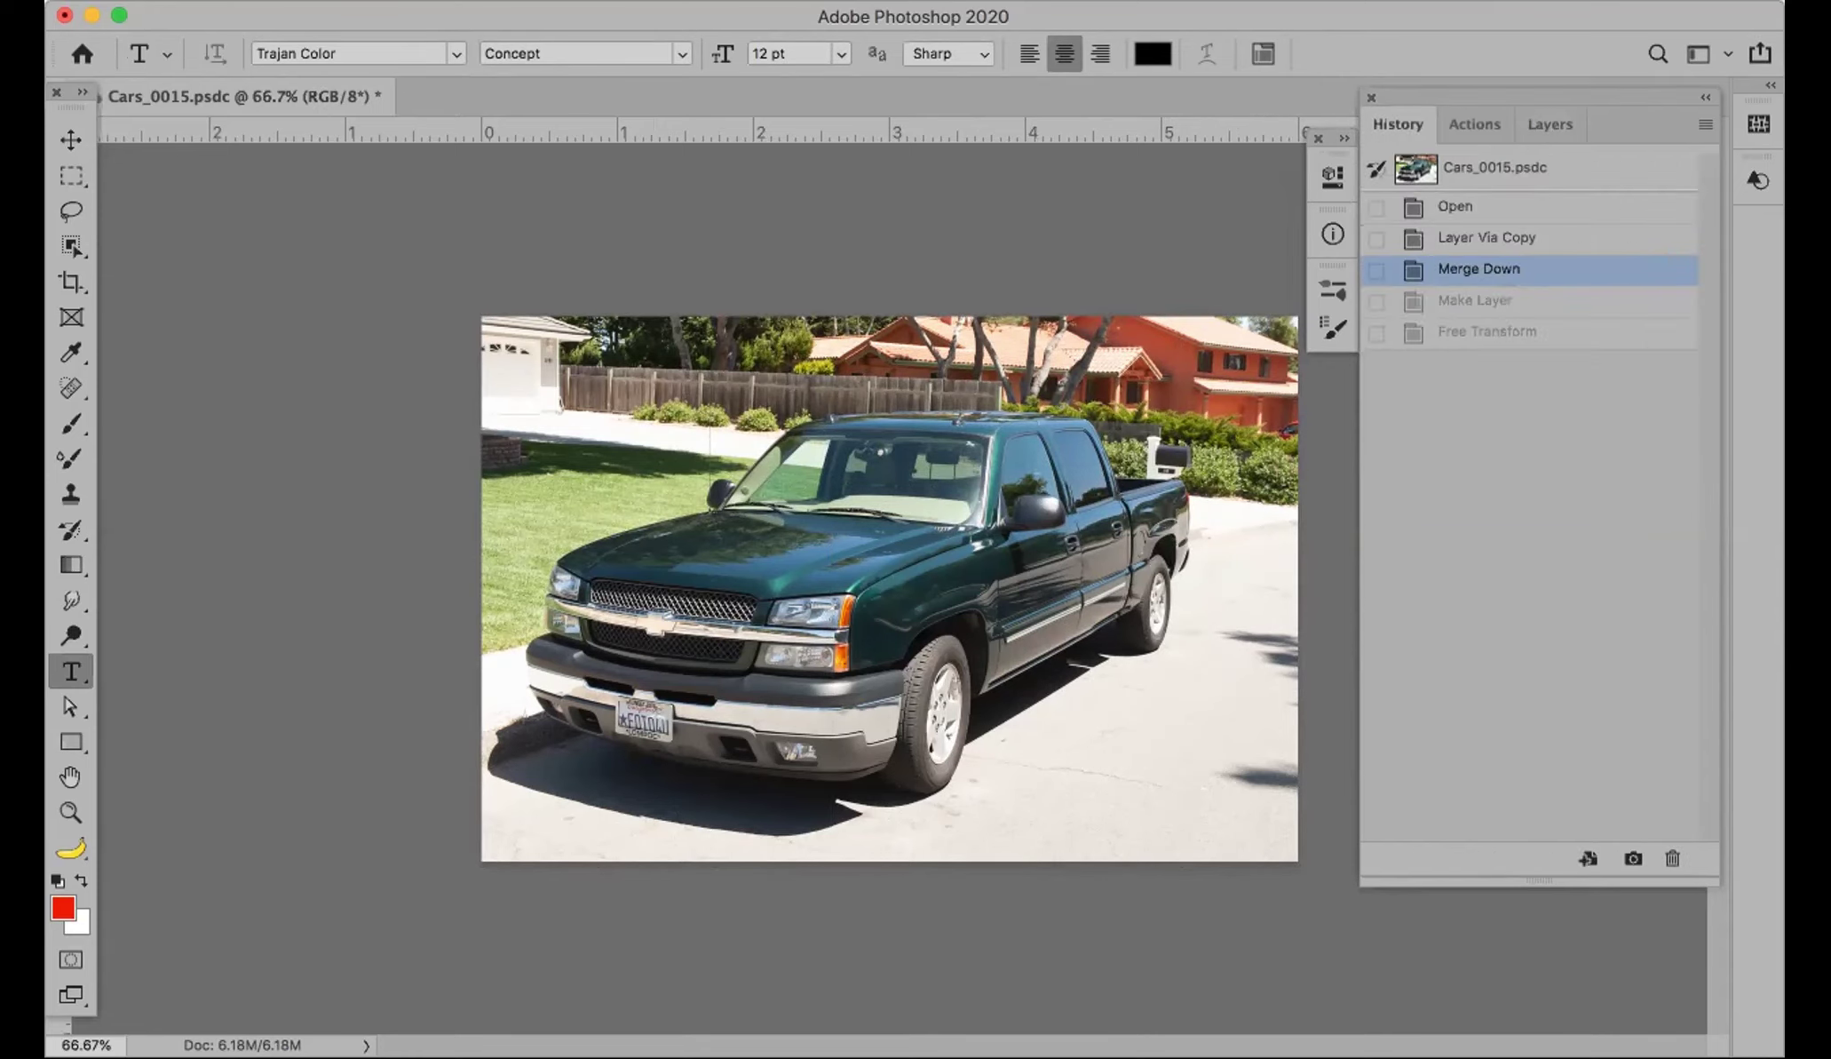
left_click(1488, 332)
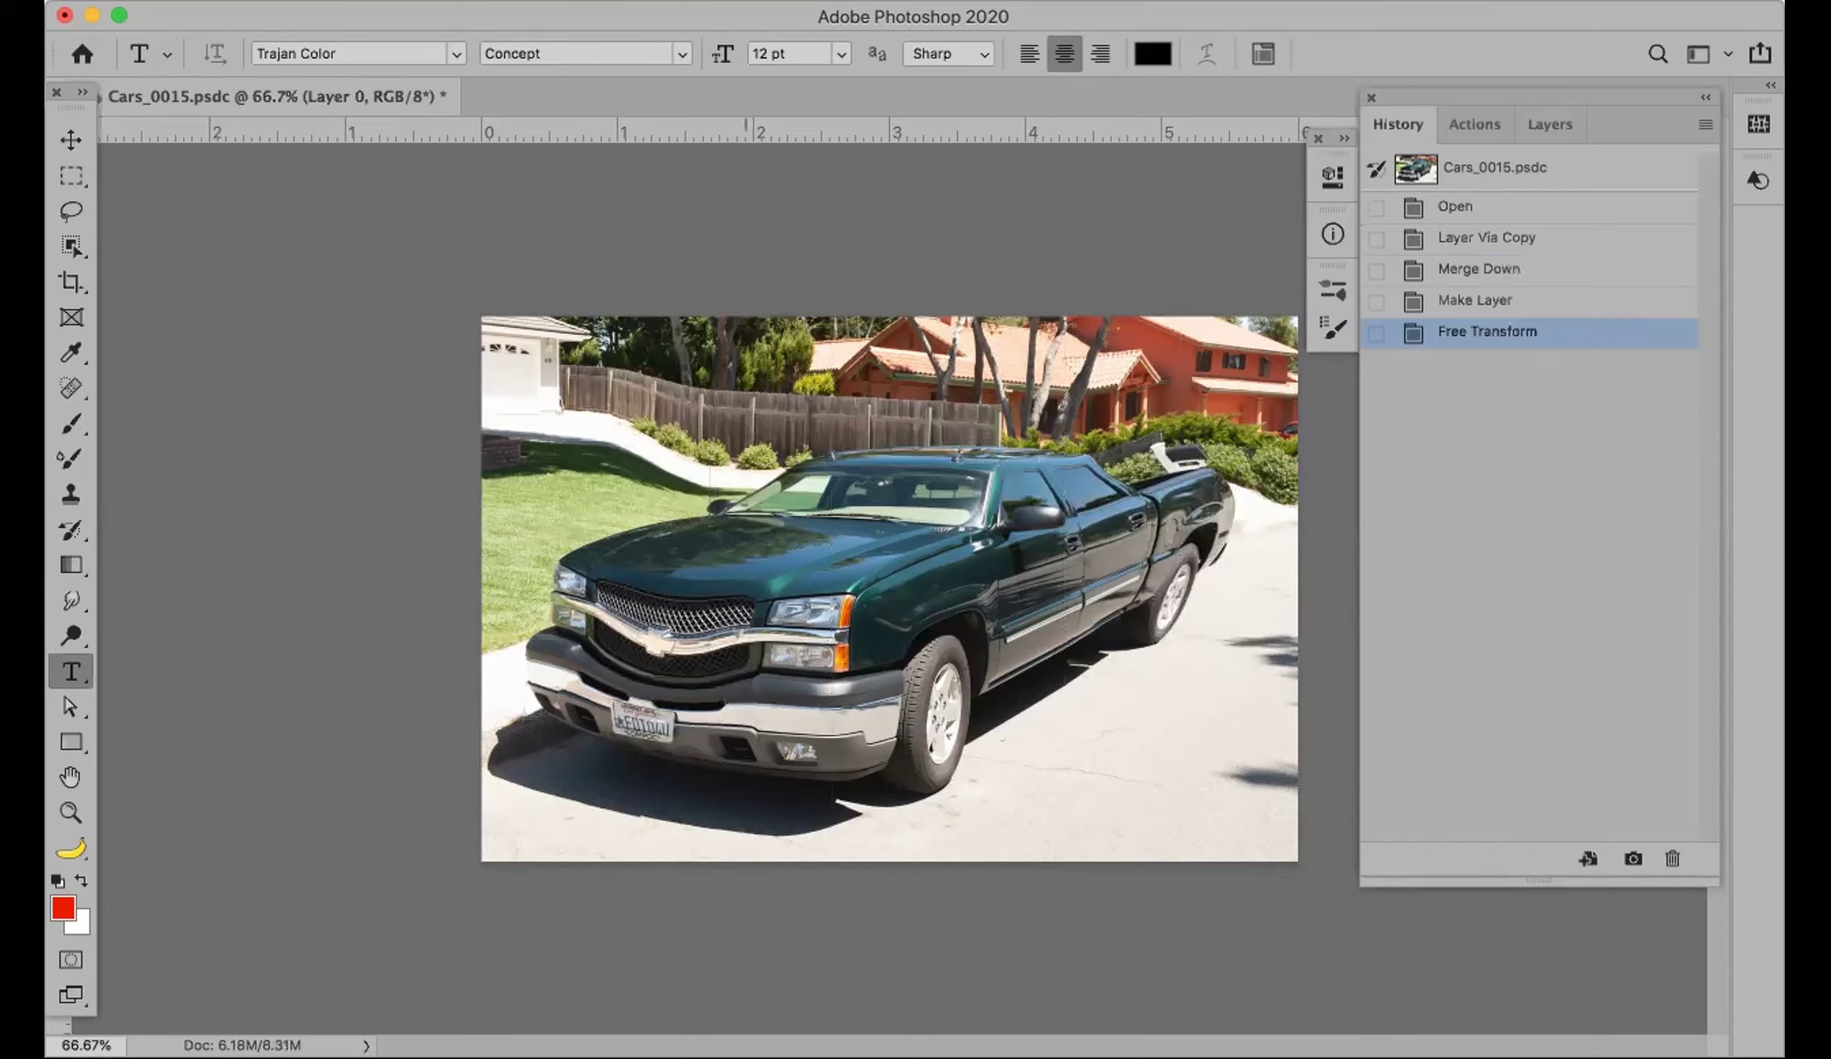
left_click(684, 2)
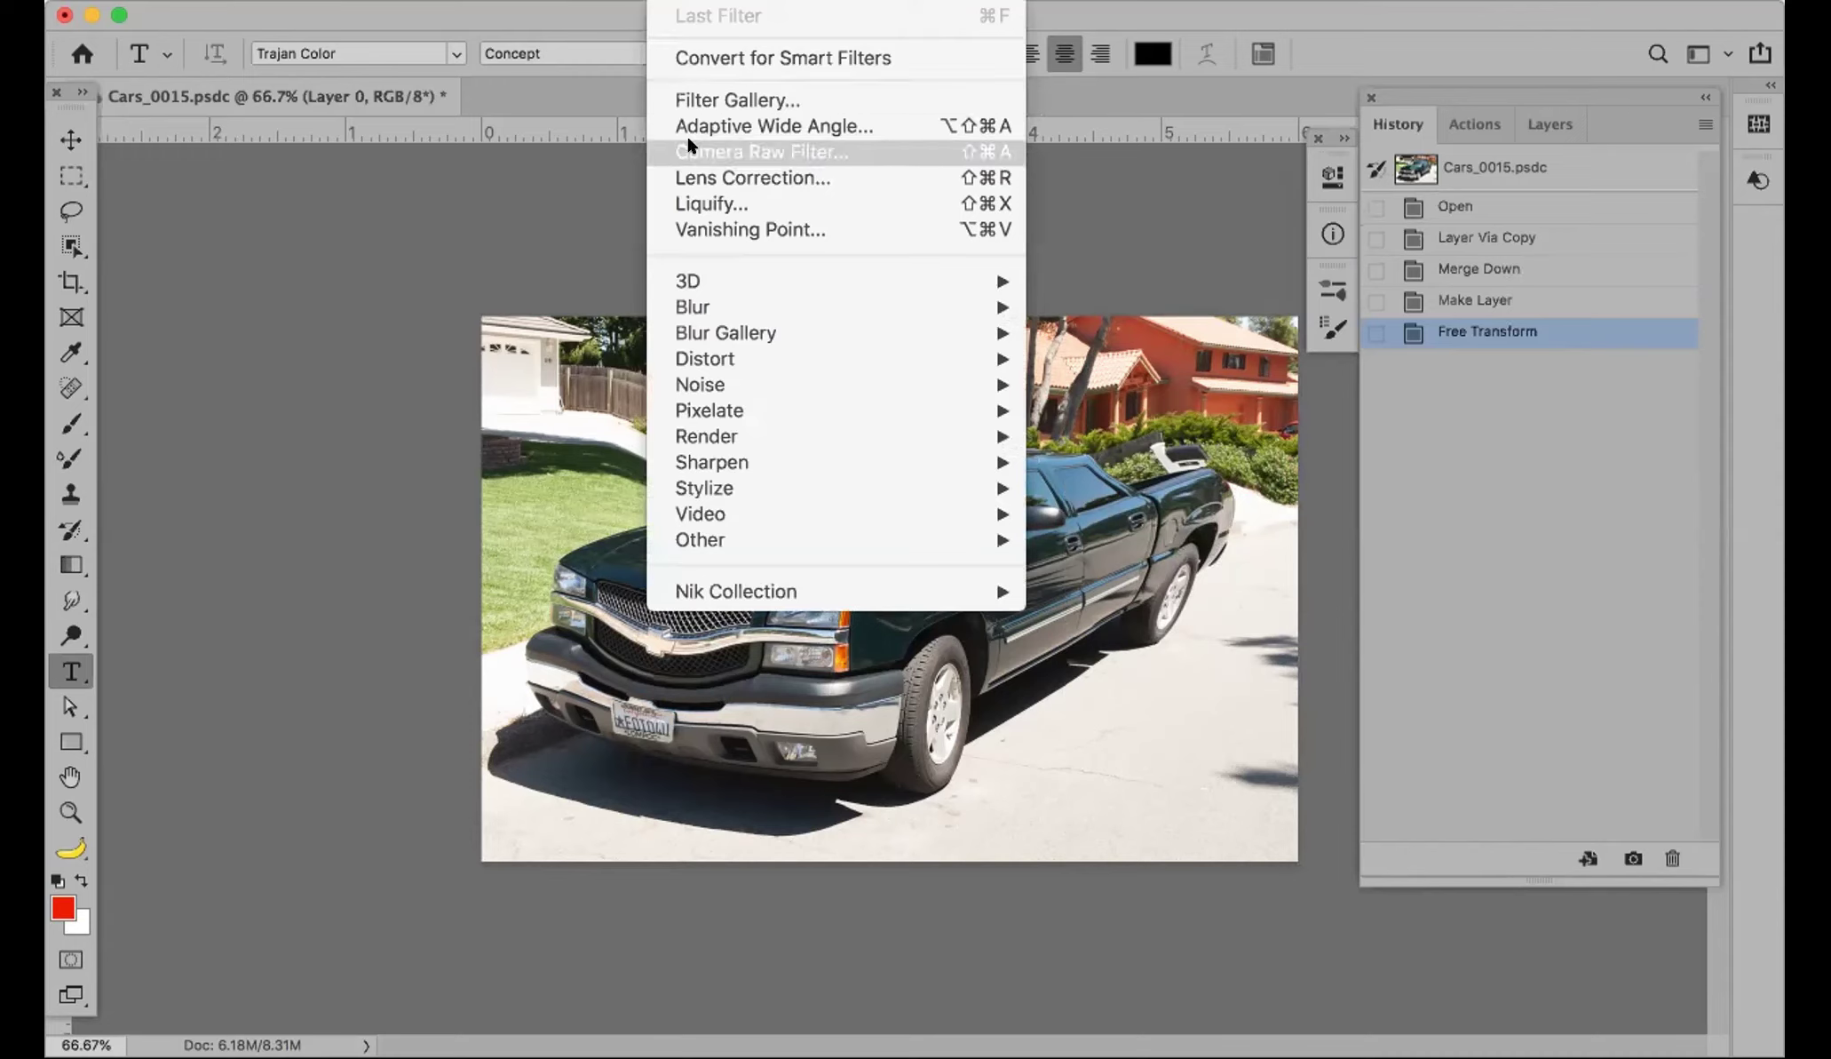
left_click(499, 191)
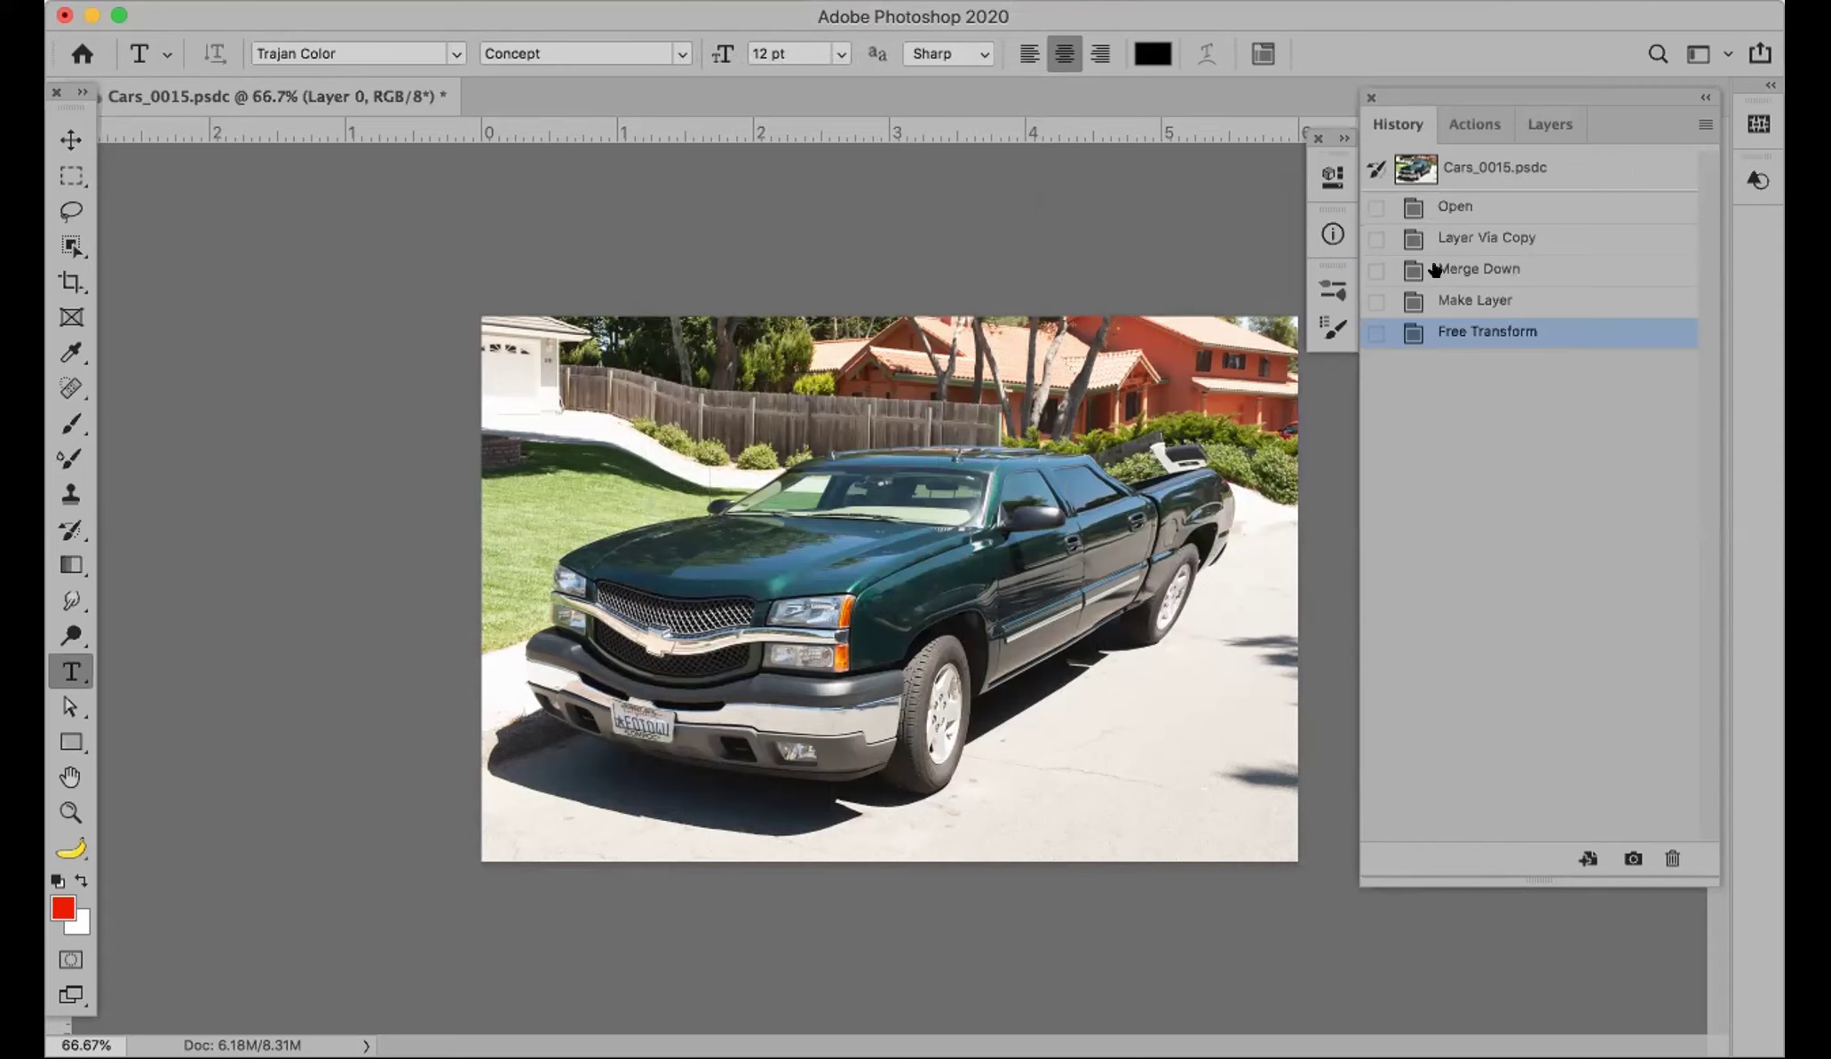
Step: Revert the document to its Open history state and bring the layer list back into view
left_click(1466, 209)
left_click(1553, 133)
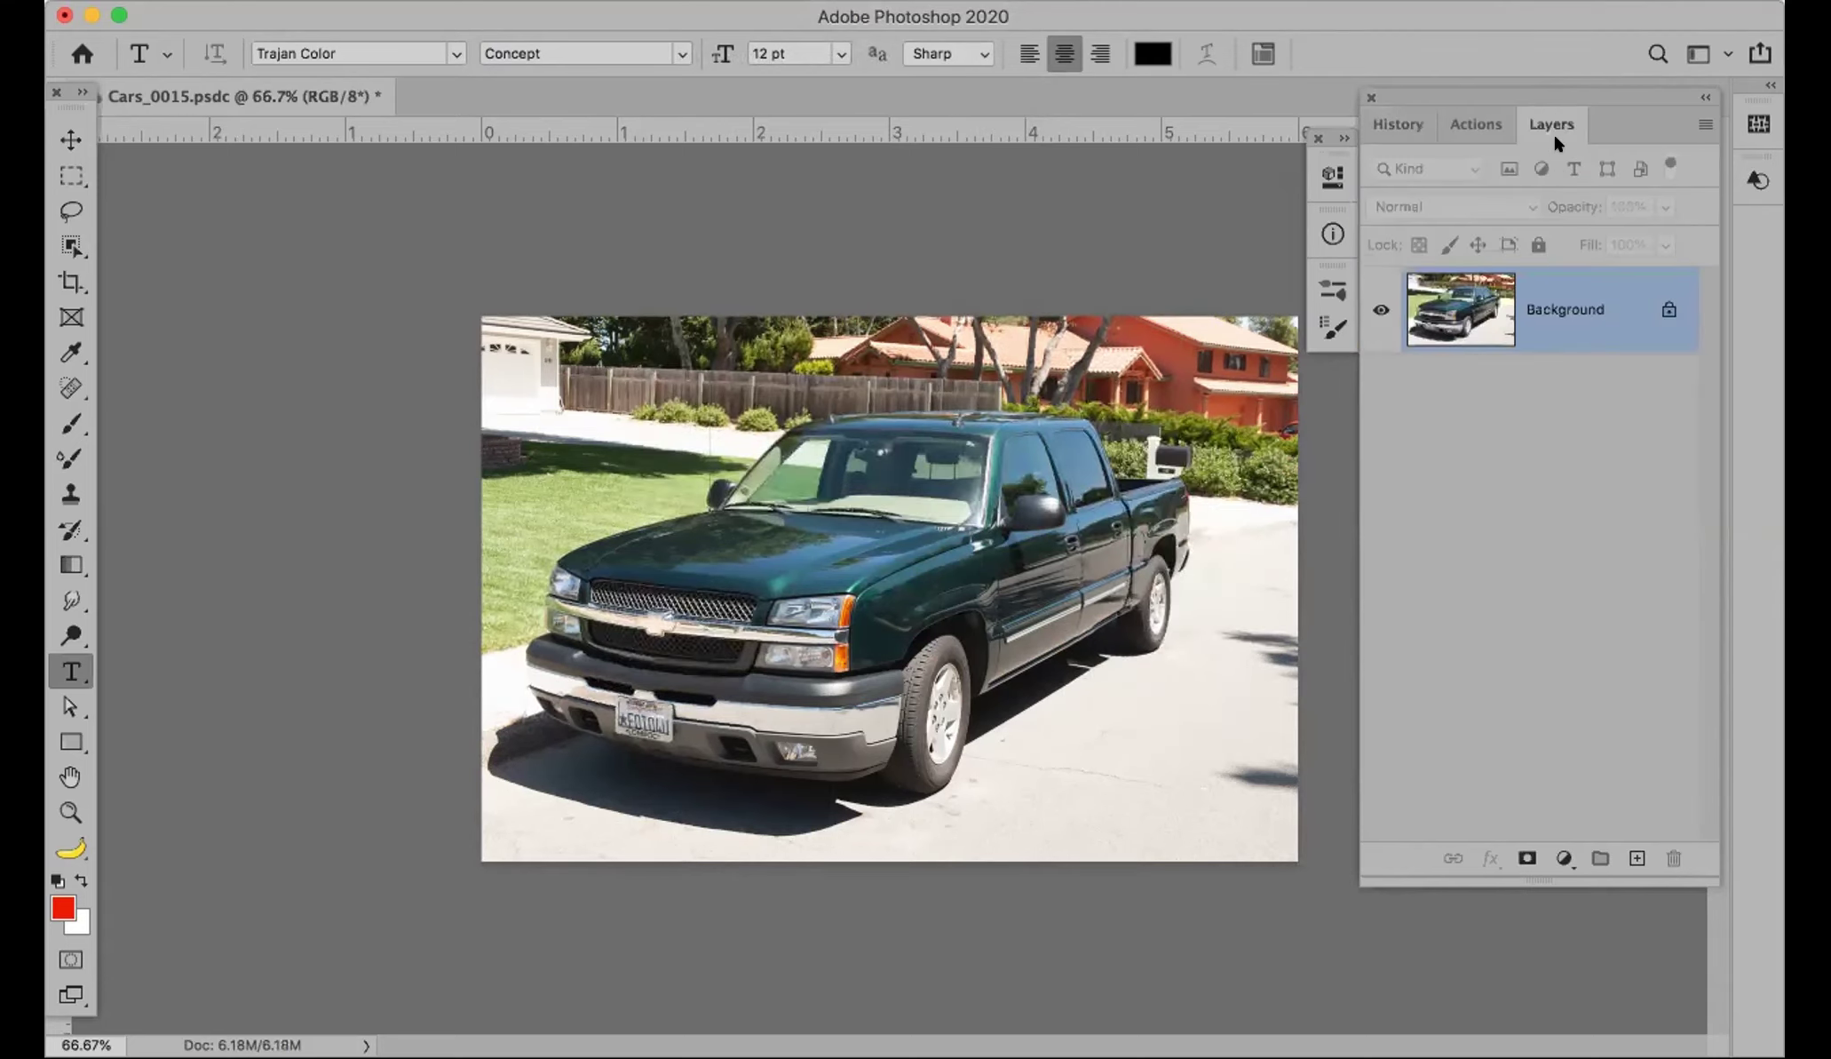